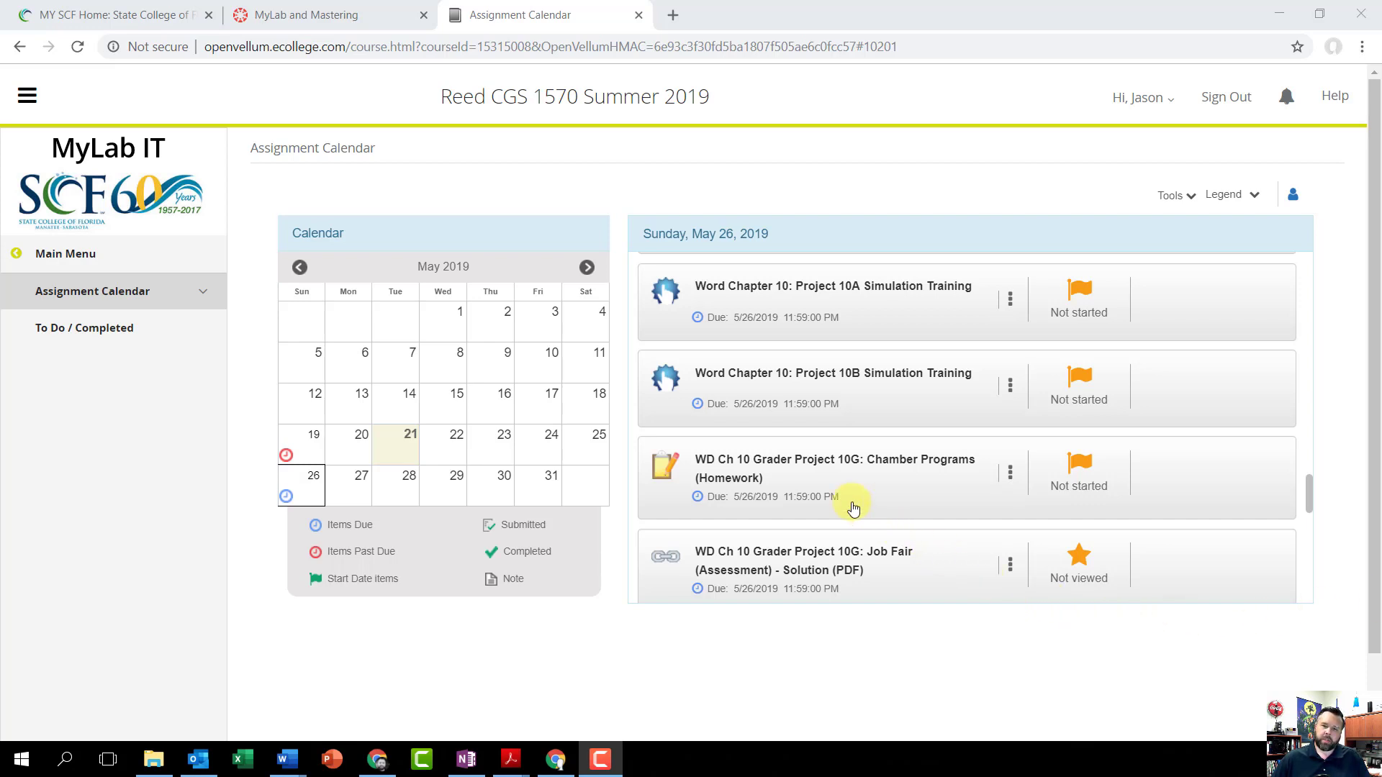
Step: Open the WD Ch 10 Grader Project 10G: Chamber Programs (Homework) assignment and download its instructions, student document and w10G_Ambassadors_Club.docx
{"action": "left_click", "coordinate": [763, 459]}
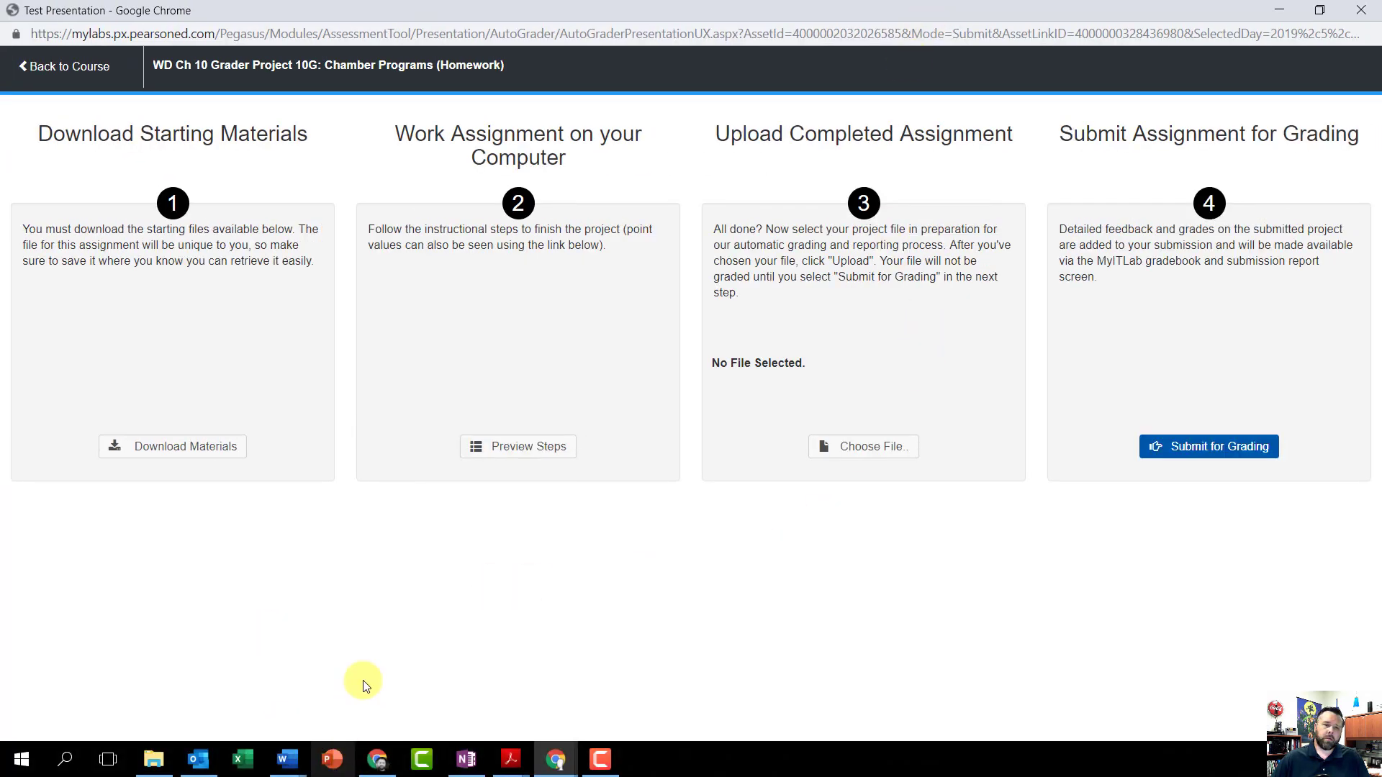
{"action": "left_click", "coordinate": [185, 447]}
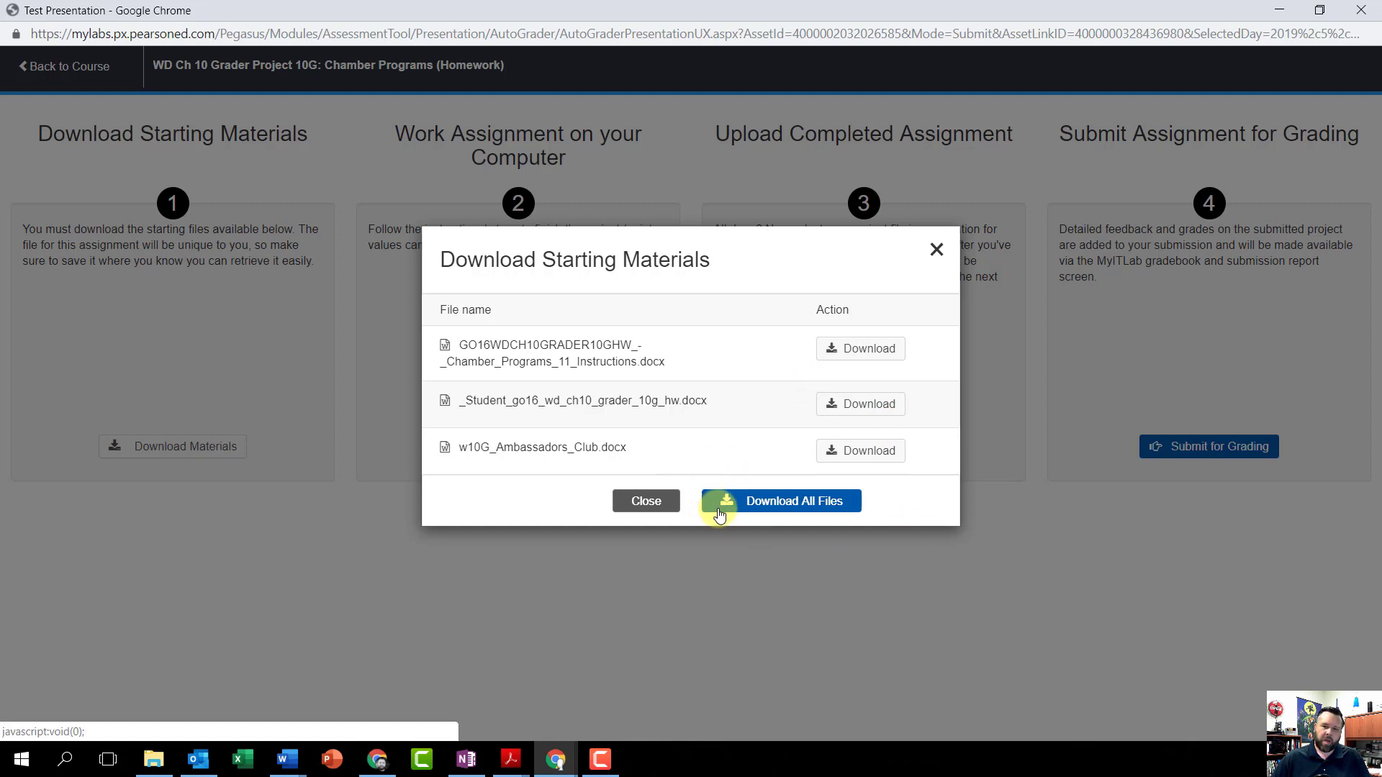
{"action": "left_click", "coordinate": [859, 351]}
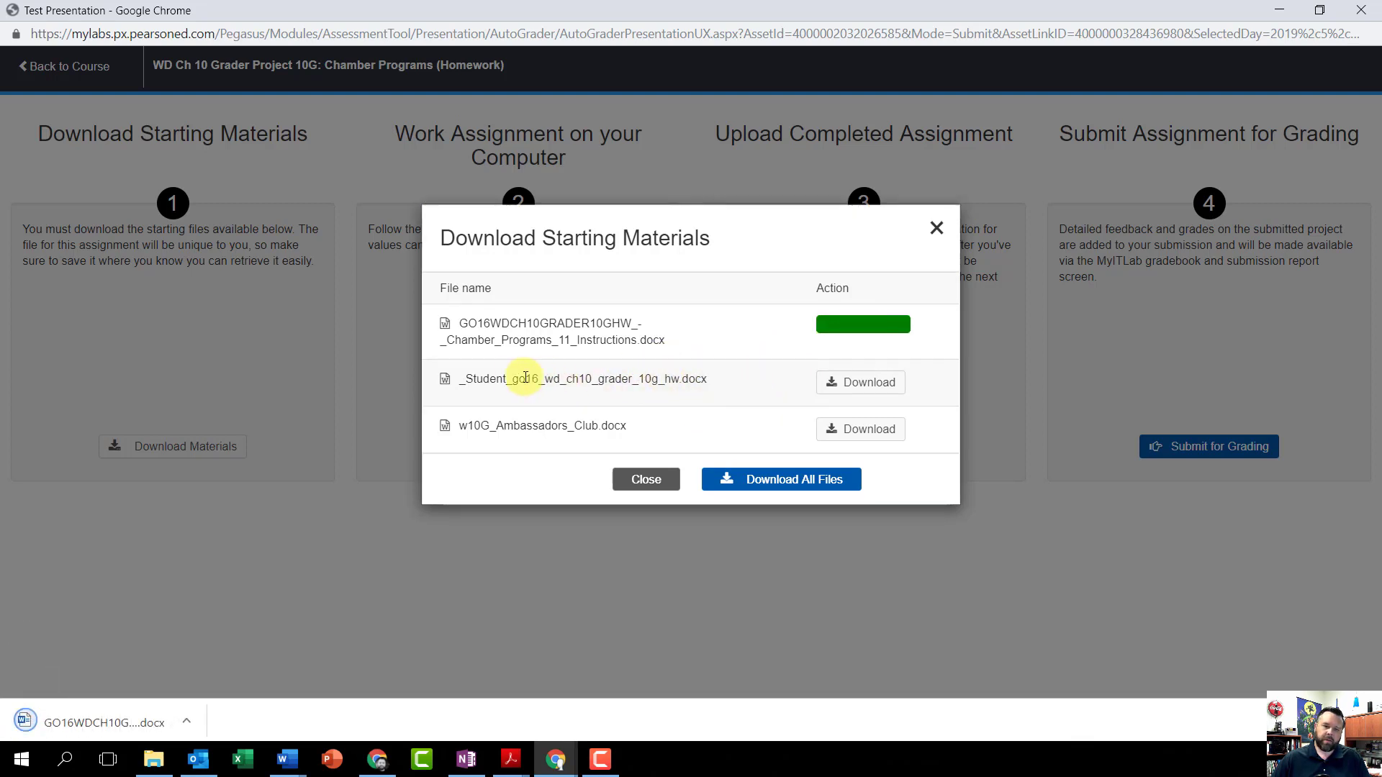
{"action": "left_click", "coordinate": [852, 388]}
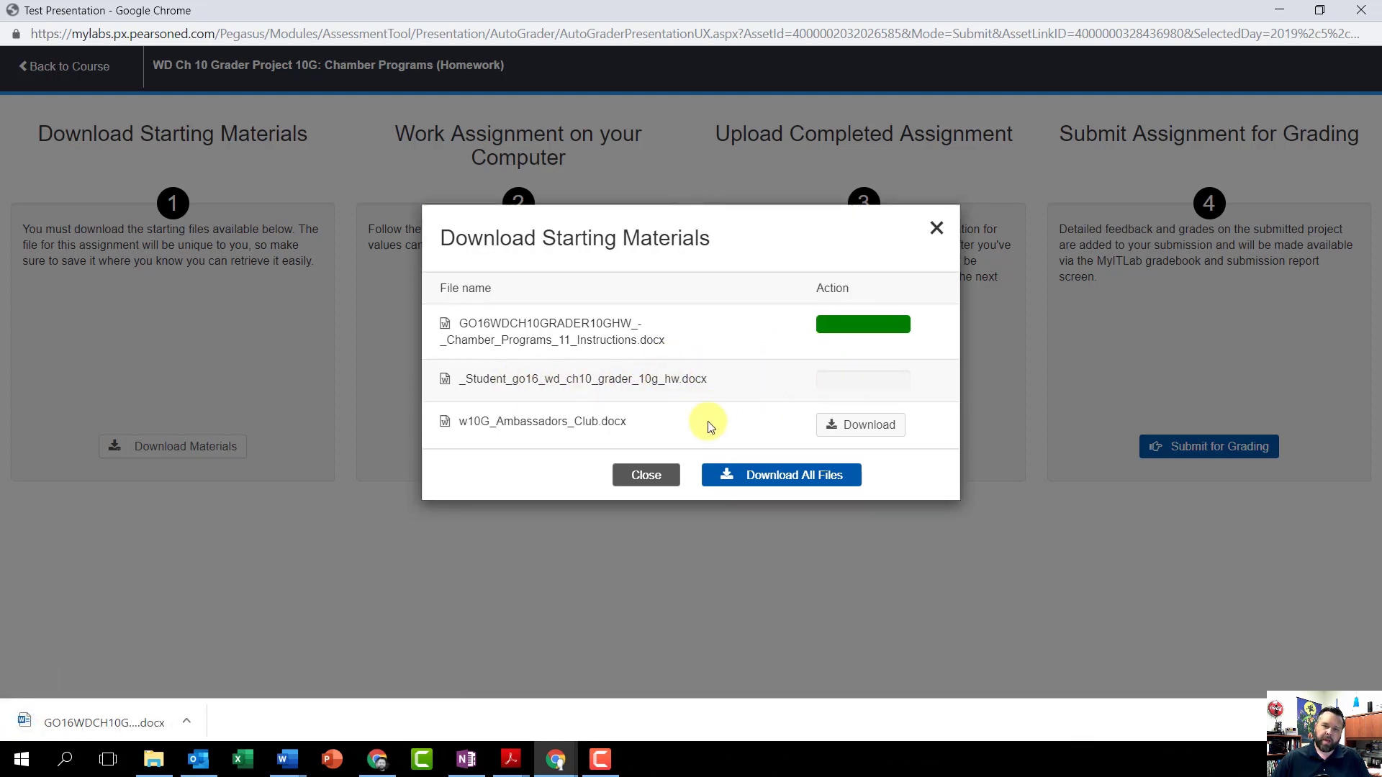
{"action": "left_click", "coordinate": [843, 424]}
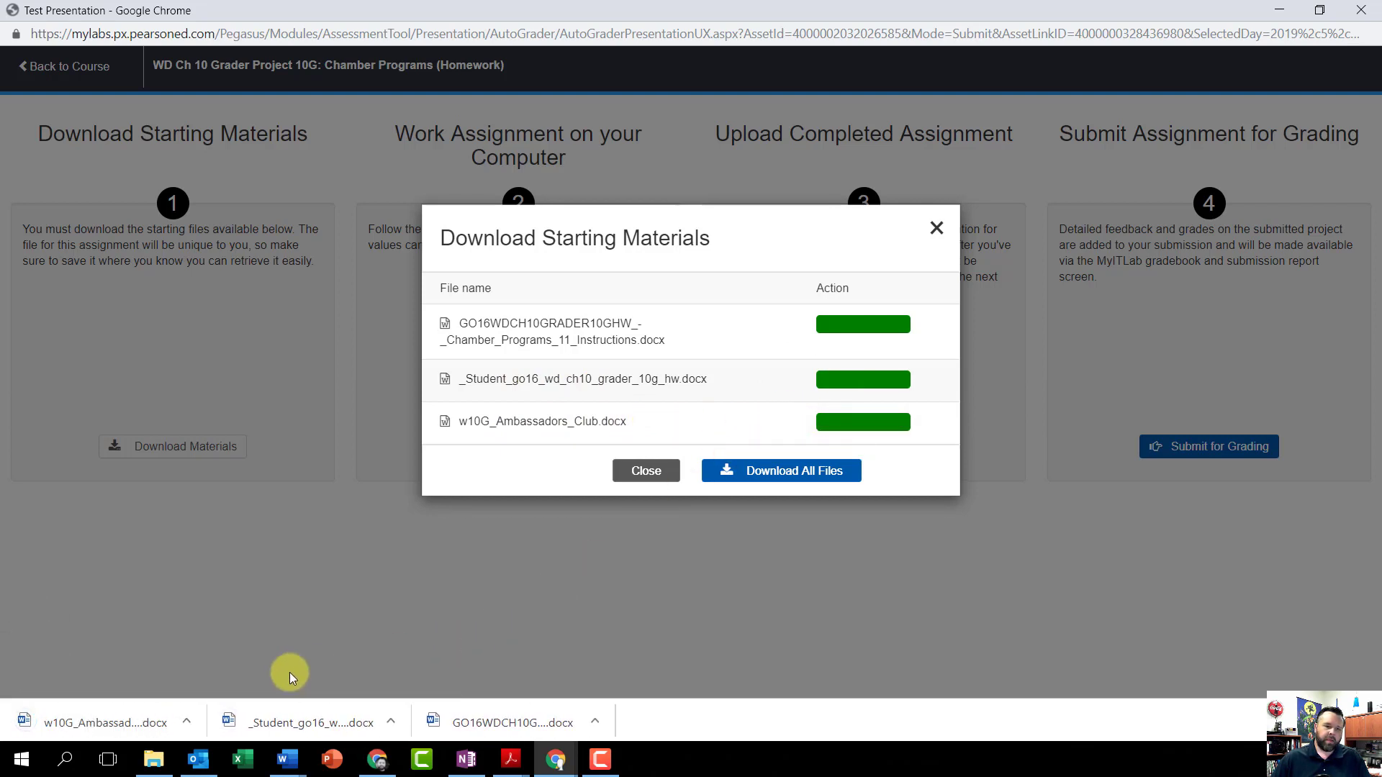
Step: Open the downloaded _Student_go16_wd_ch10_grader_10g_hw.docx in Word and enable editing
{"action": "left_click", "coordinate": [317, 722]}
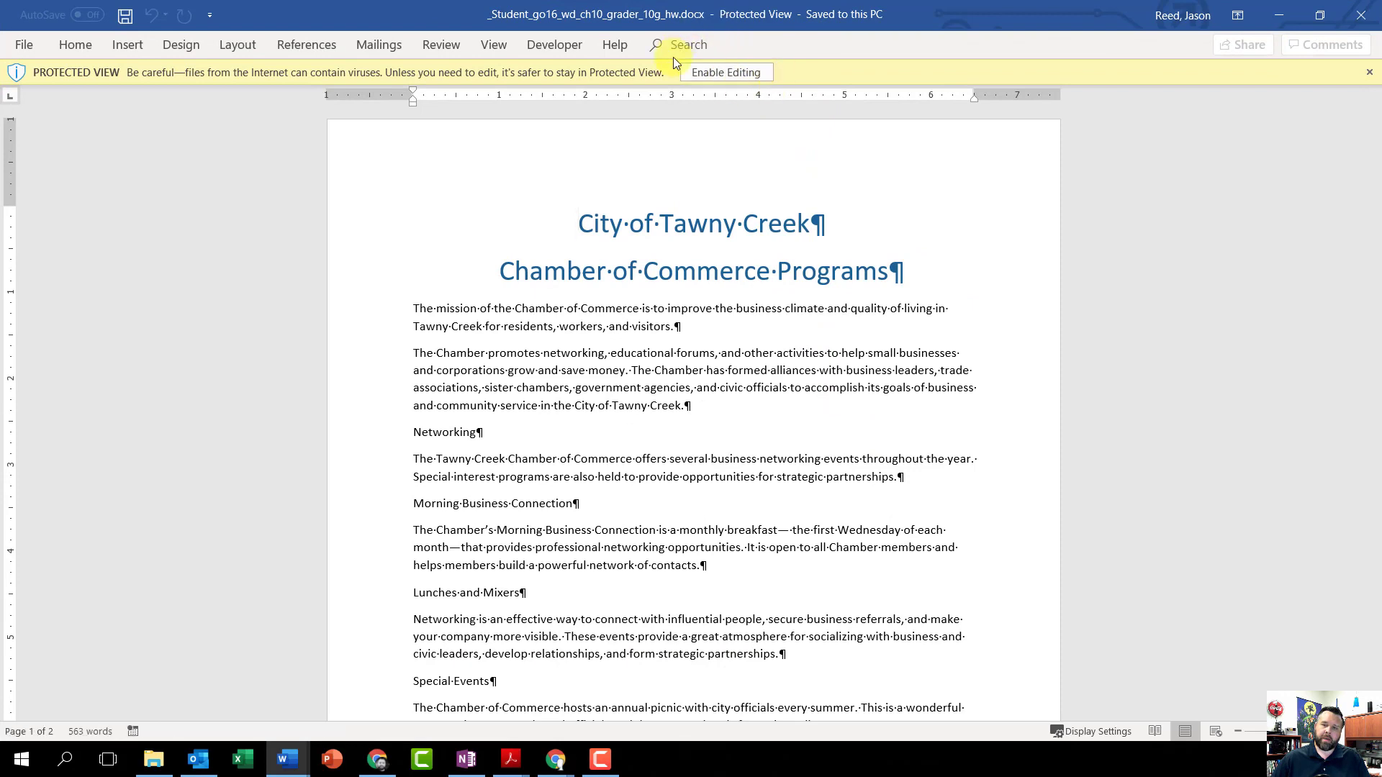
{"action": "left_click", "coordinate": [740, 75]}
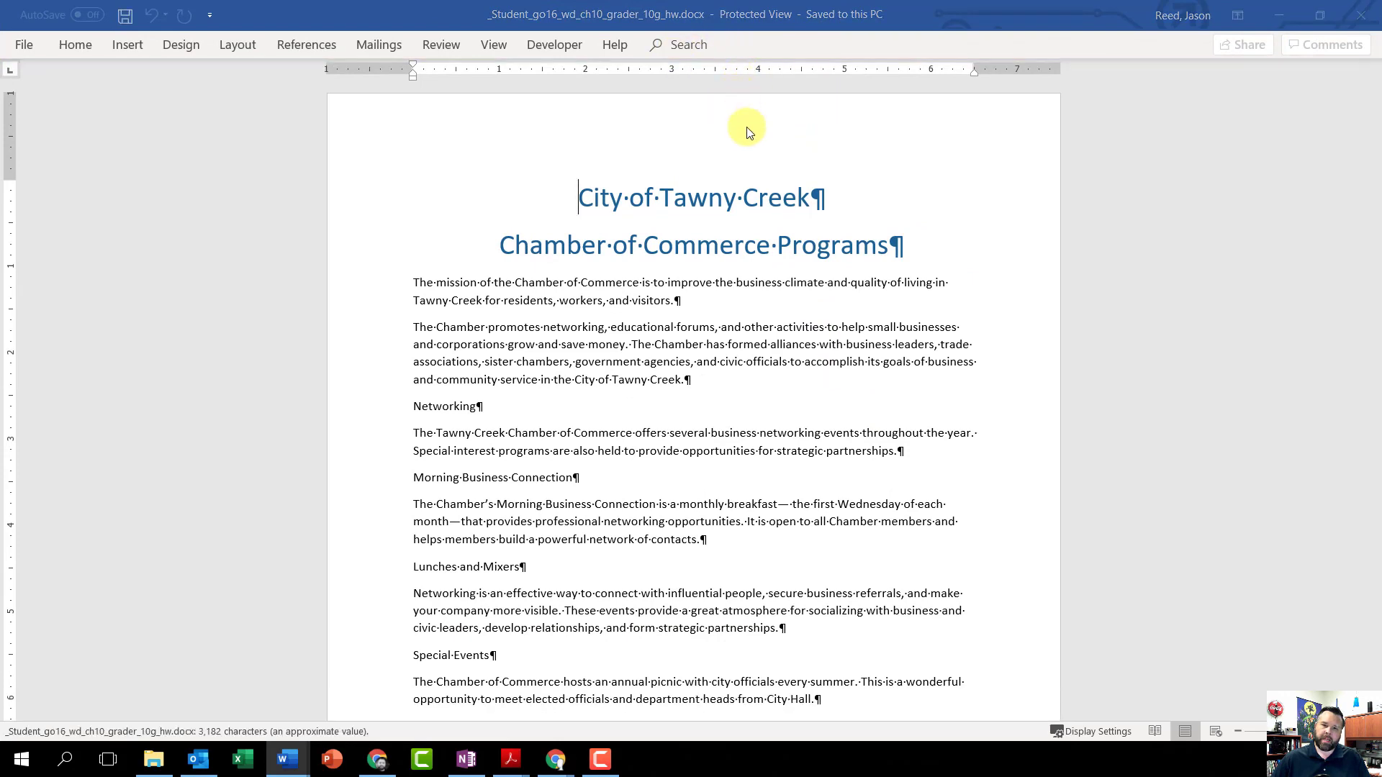
{"action": "key", "text": "alt+Tab"}
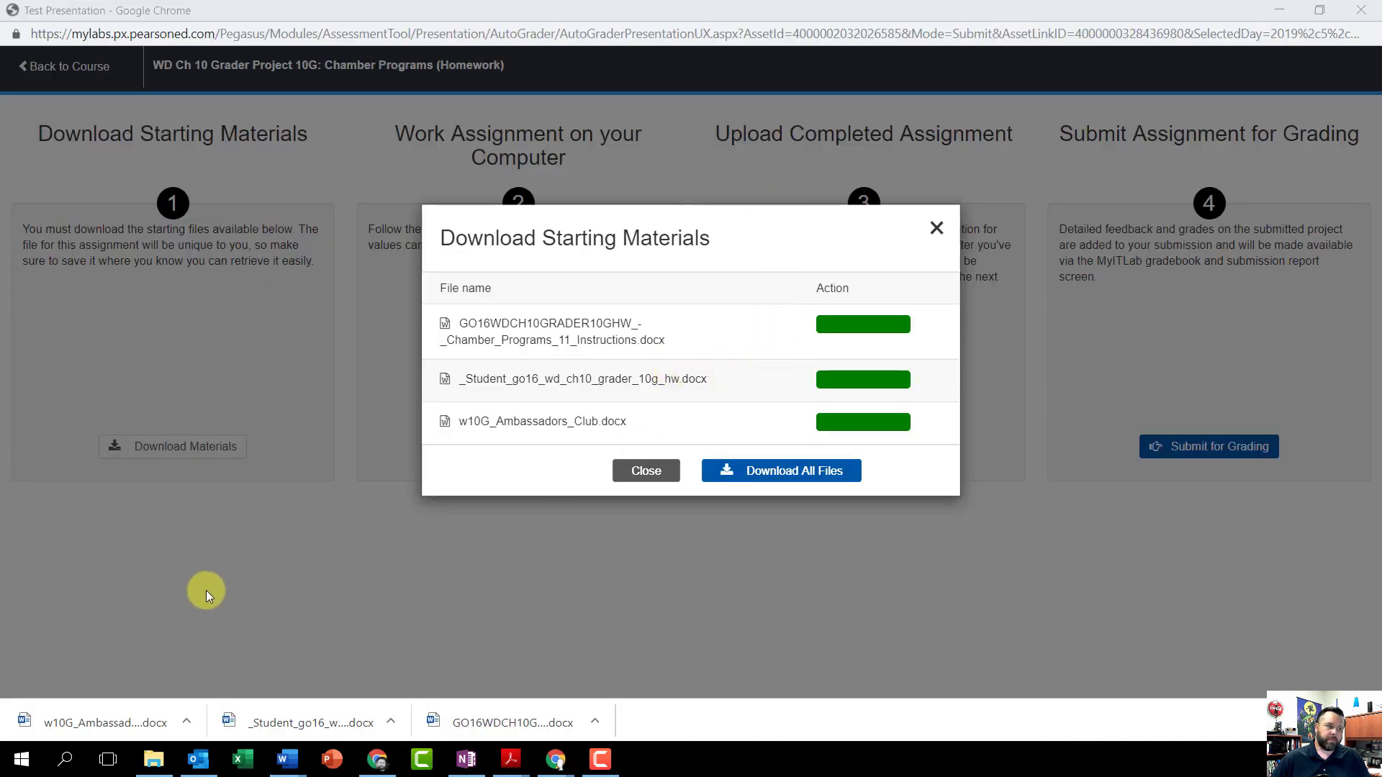
{"action": "key", "text": "alt+Tab"}
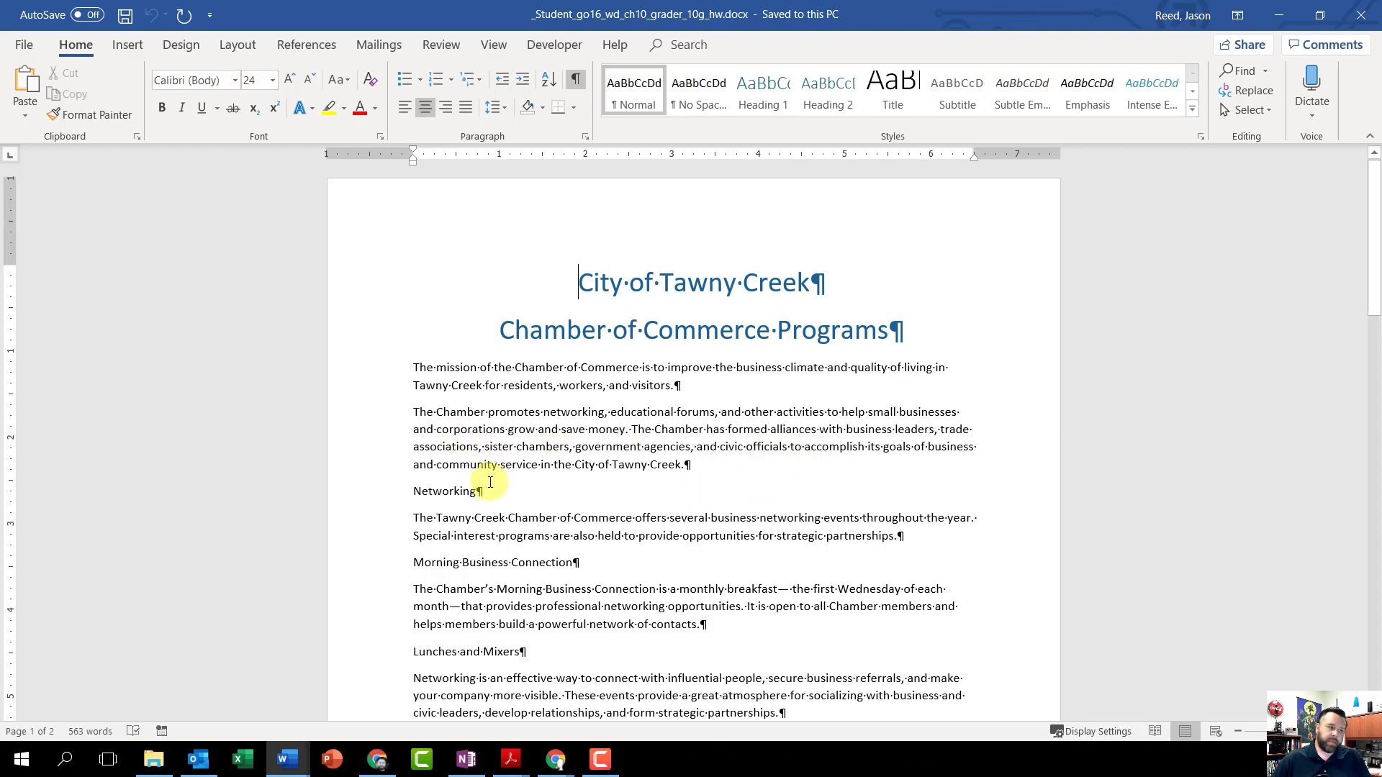
Step: Apply the Heading 1 style to the Networking and Special Events paragraphs
{"action": "scroll", "coordinate": [460, 484], "scroll_direction": "down", "scroll_amount": 1}
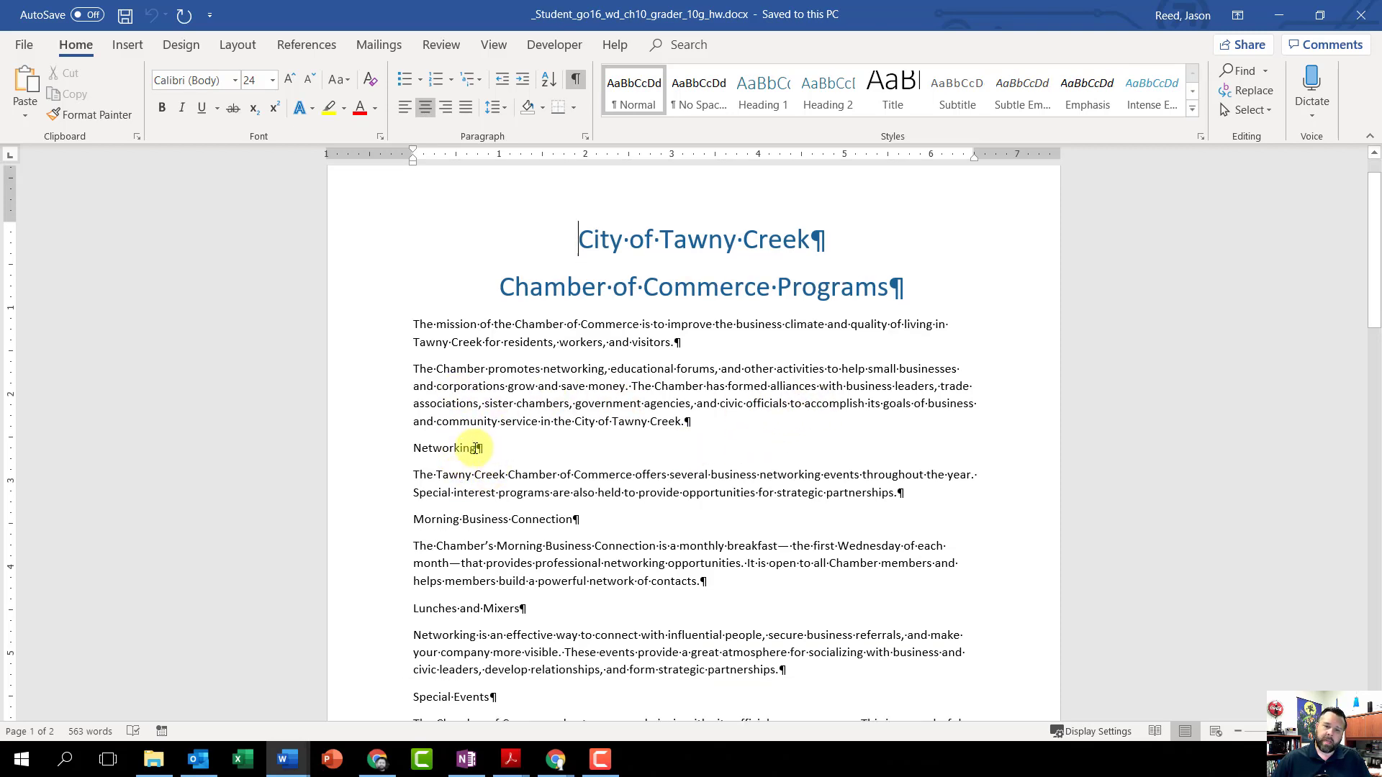
{"action": "left_click_drag", "start_coordinate": [483, 448], "coordinate": [412, 451]}
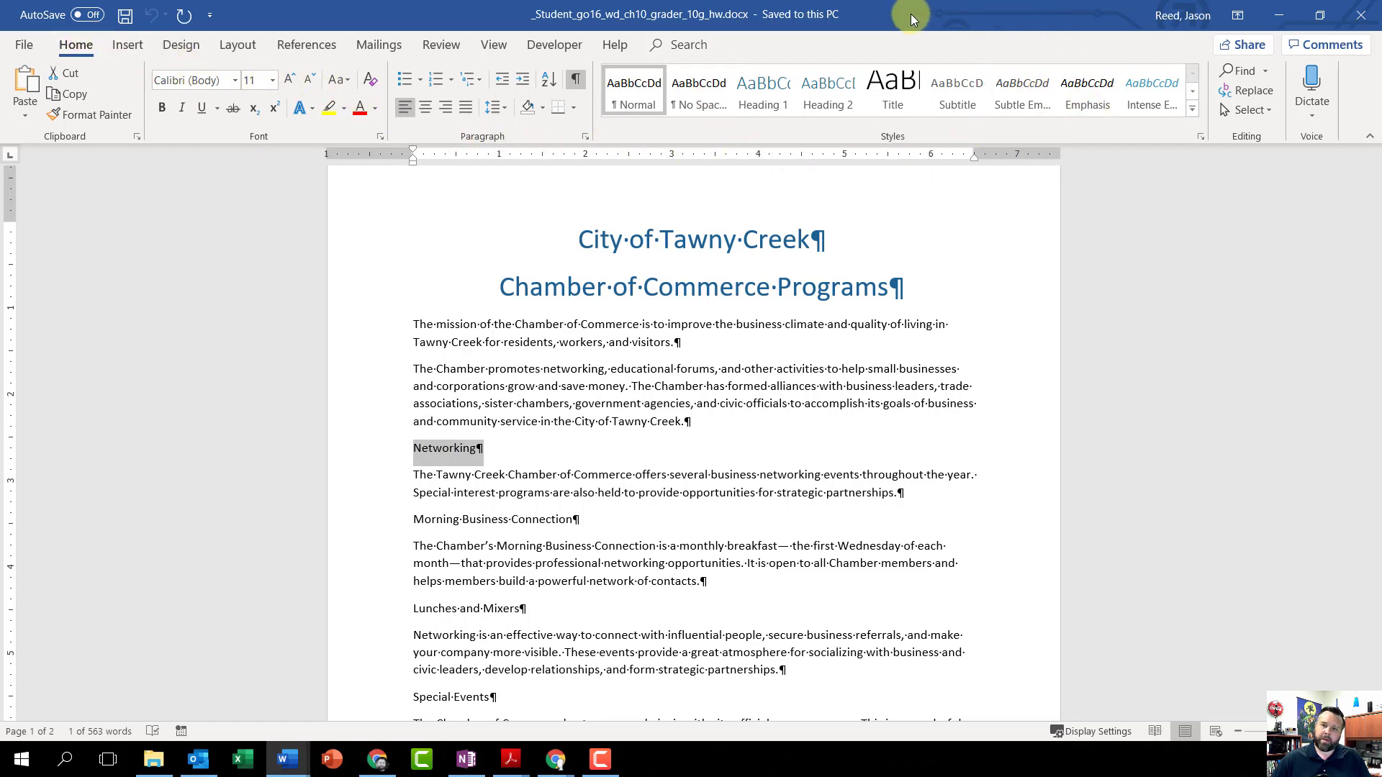
{"action": "left_click", "coordinate": [754, 83]}
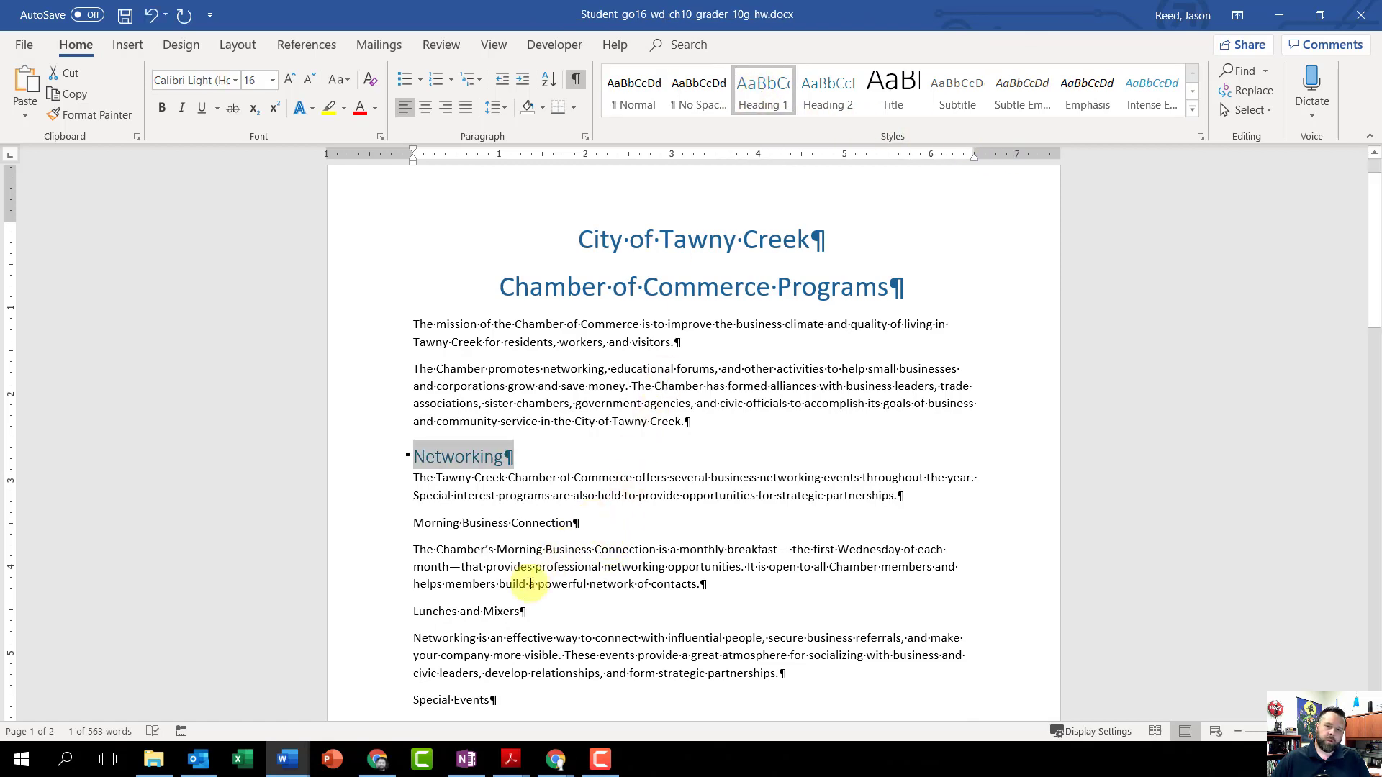
{"action": "scroll", "coordinate": [513, 601], "scroll_direction": "down", "scroll_amount": 1}
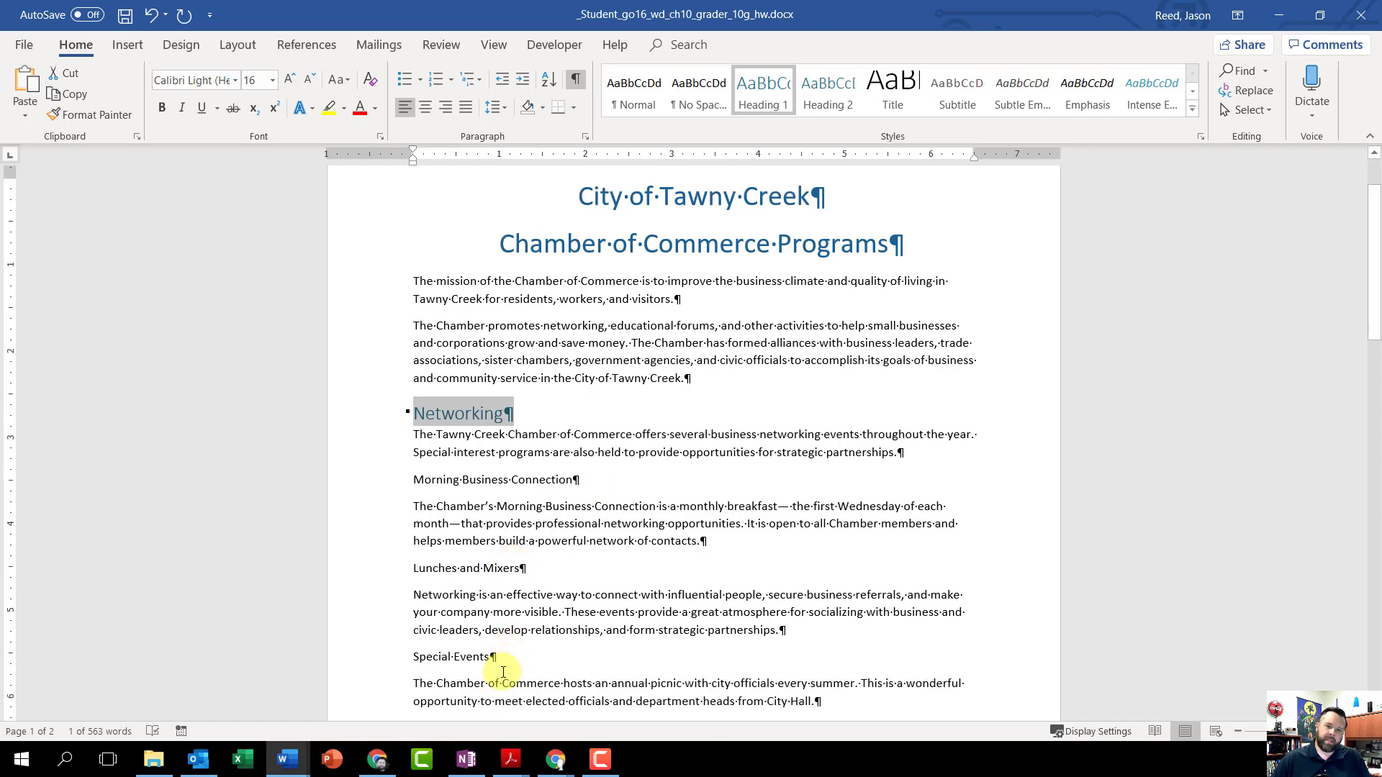
{"action": "left_click_drag", "start_coordinate": [504, 656], "coordinate": [408, 658]}
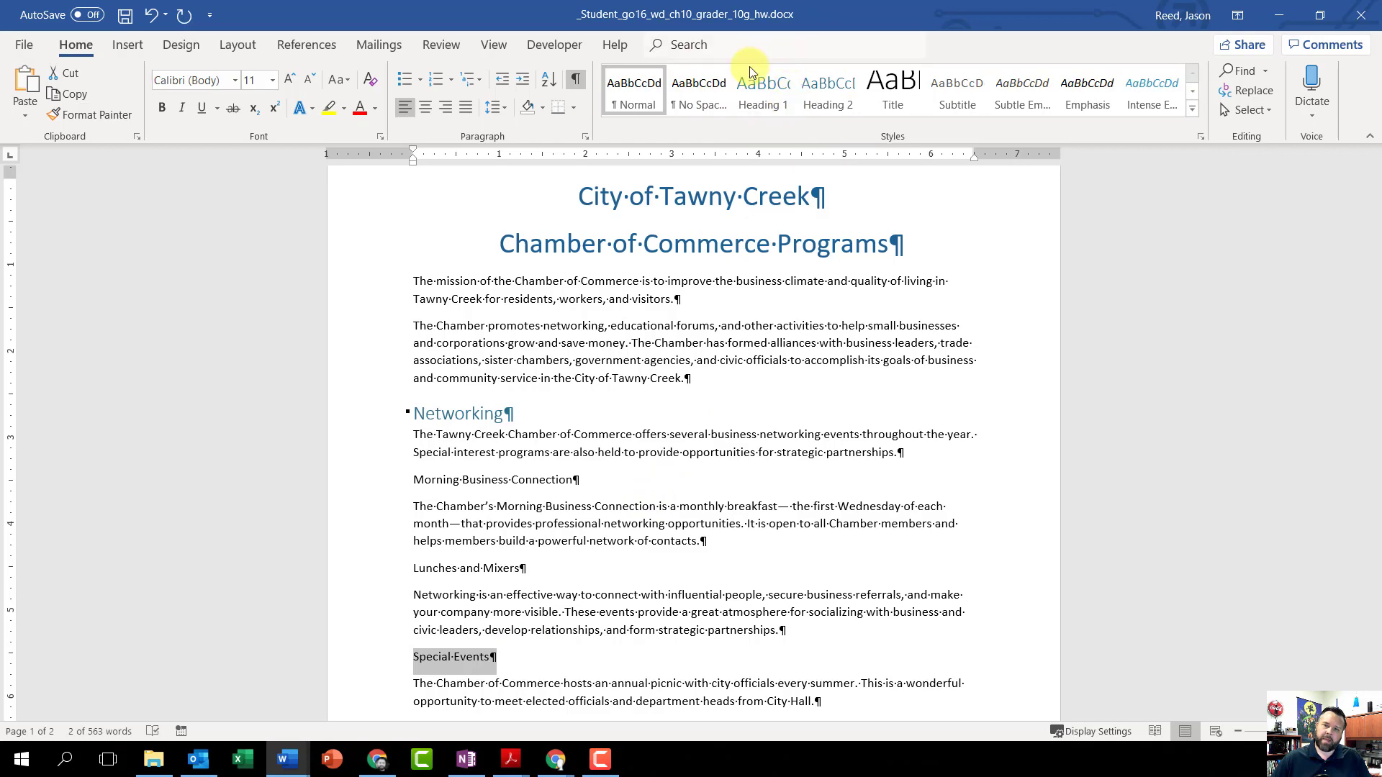
{"action": "left_click", "coordinate": [757, 93]}
Step: Apply the Heading 1 style to the Workshops and Seminars and Other Chamber Services paragraphs
{"action": "scroll", "coordinate": [658, 435], "scroll_direction": "down", "scroll_amount": 4}
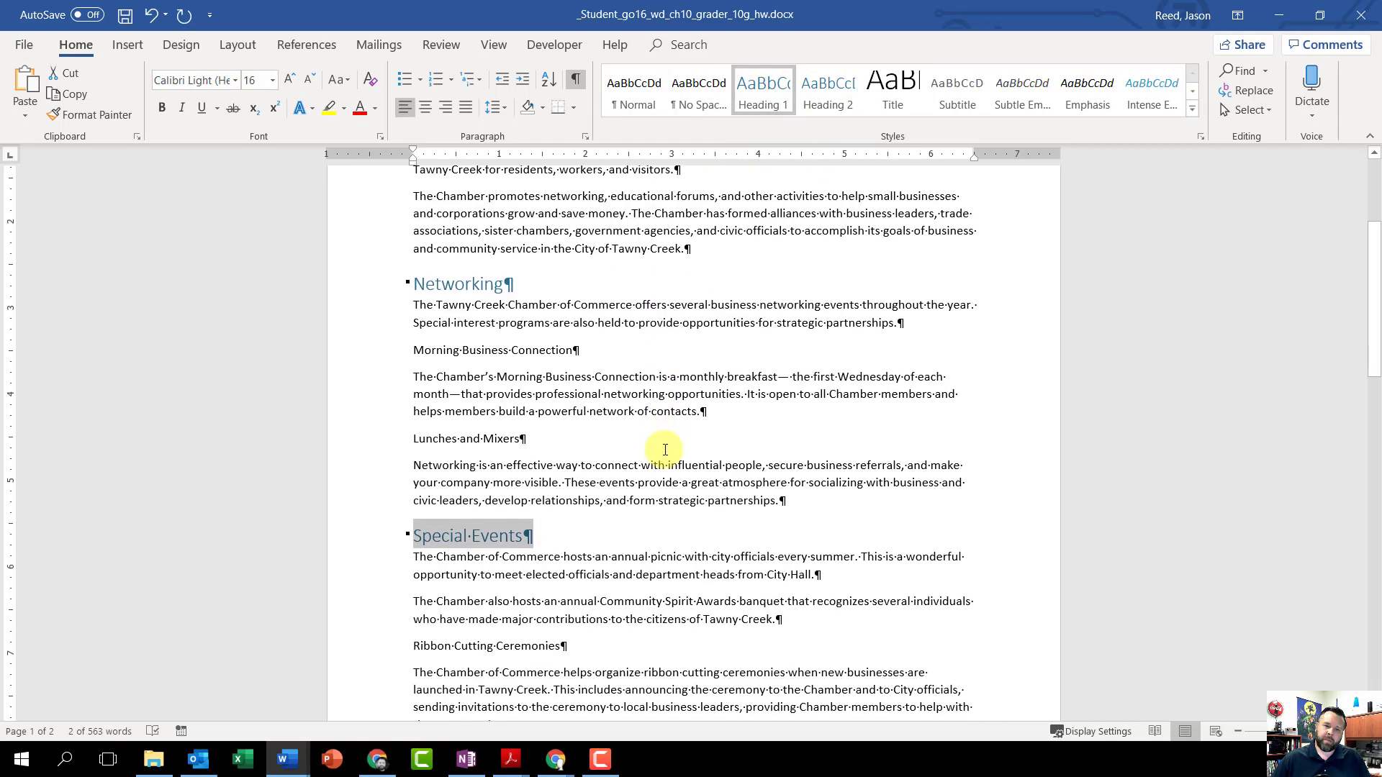
{"action": "scroll", "coordinate": [662, 448], "scroll_direction": "down", "scroll_amount": 3}
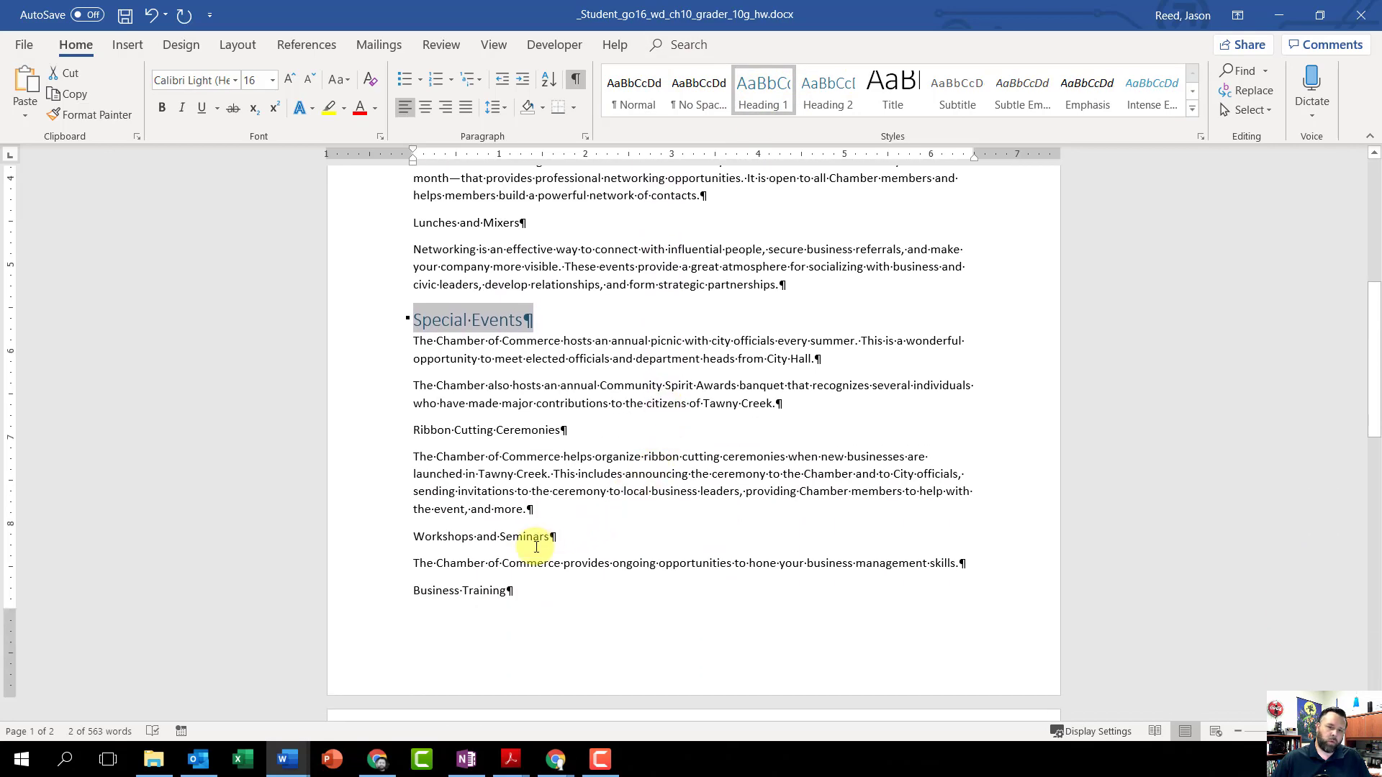
{"action": "left_click_drag", "start_coordinate": [566, 538], "coordinate": [414, 537]}
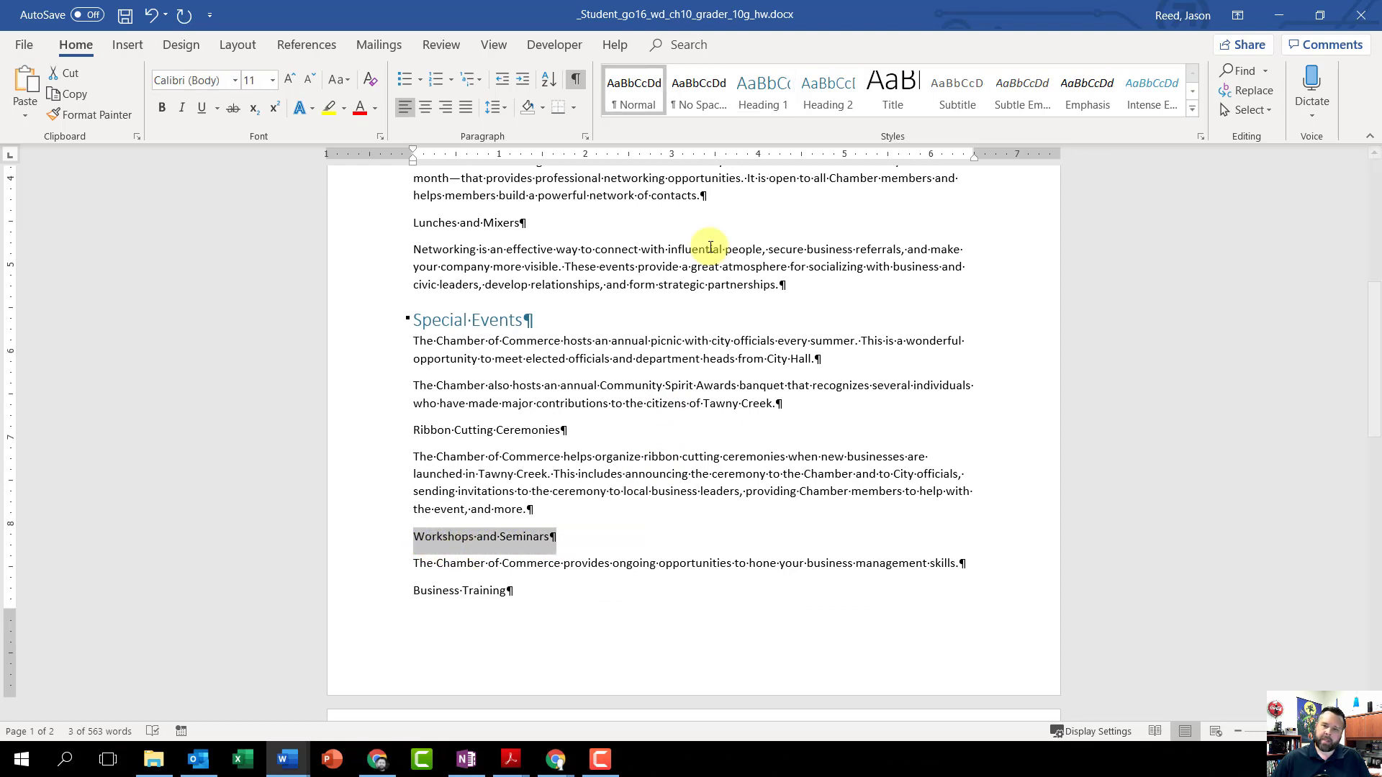
{"action": "left_click", "coordinate": [766, 103]}
{"action": "scroll", "coordinate": [604, 529], "scroll_direction": "down", "scroll_amount": 4}
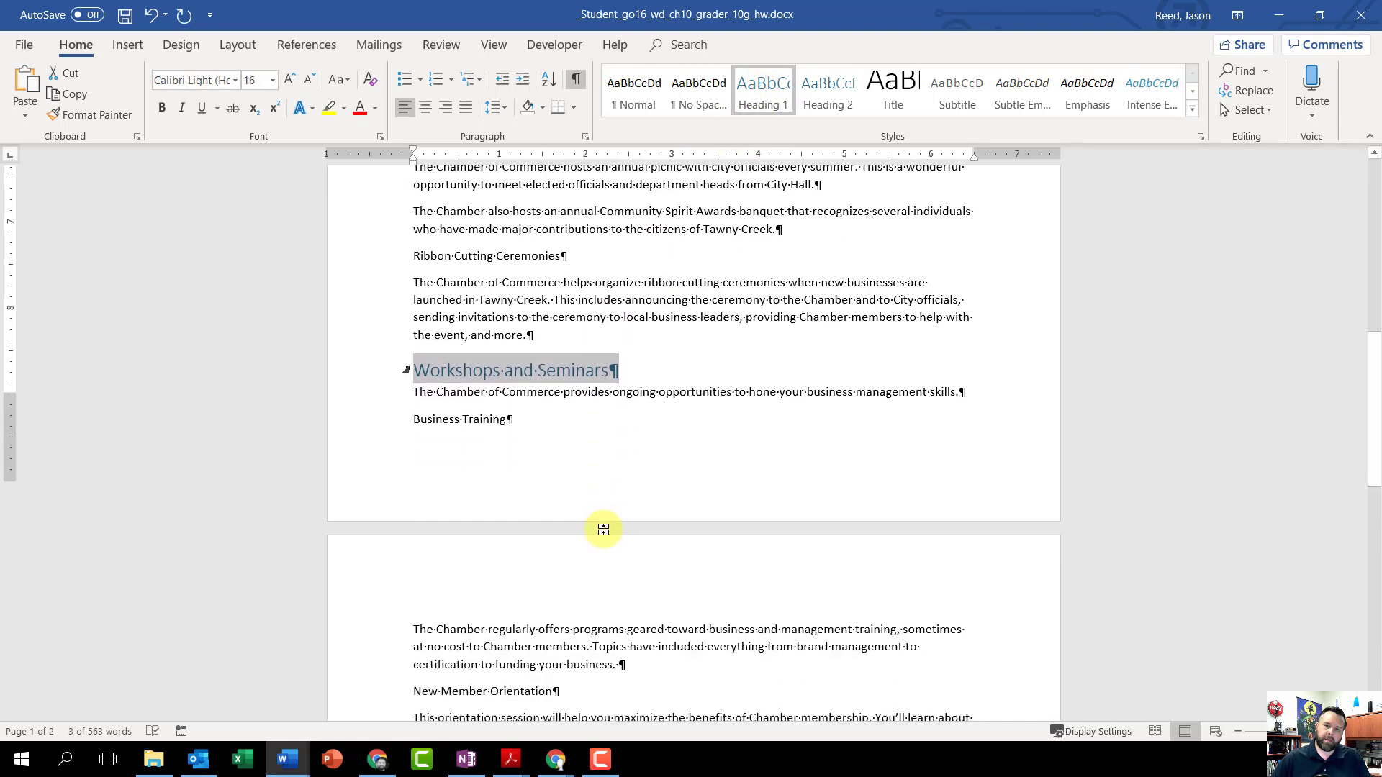
{"action": "scroll", "coordinate": [604, 529], "scroll_direction": "down", "scroll_amount": 5}
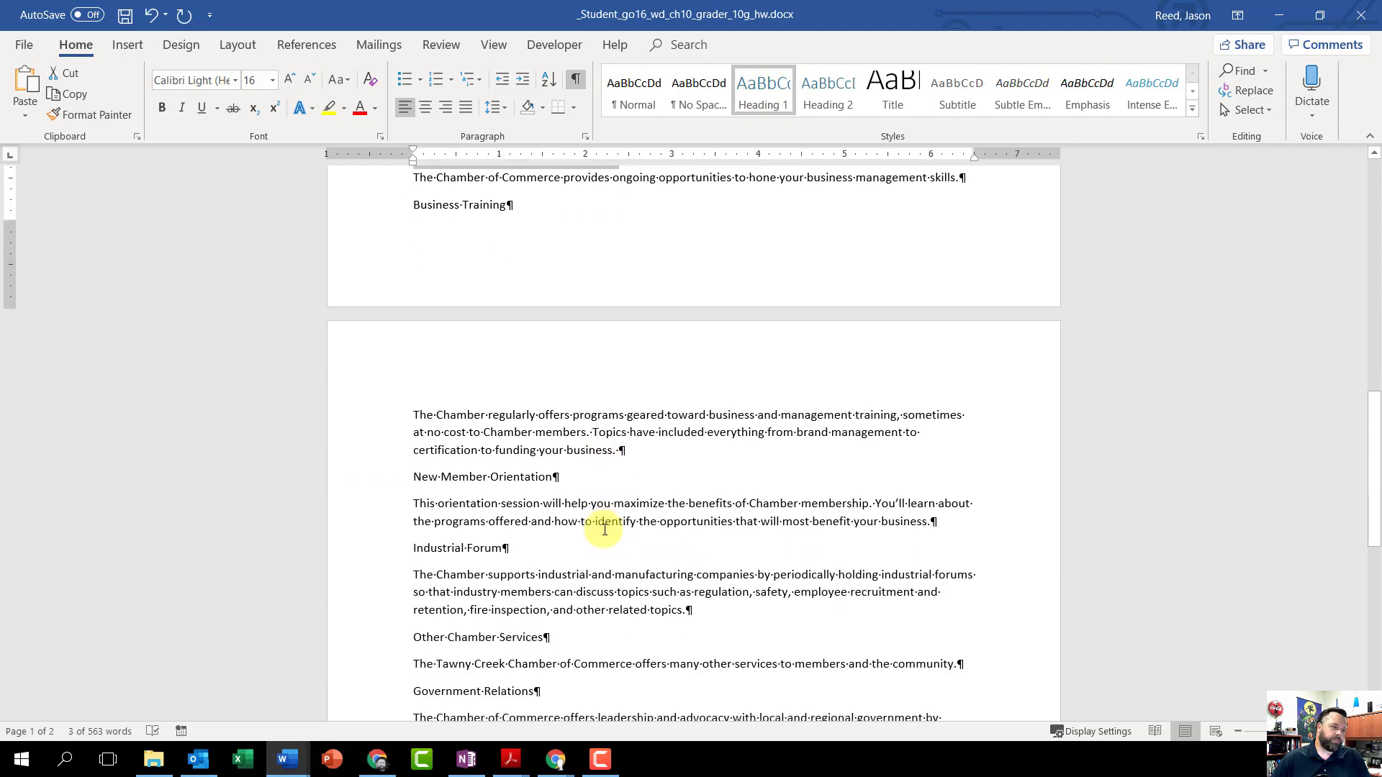
{"action": "scroll", "coordinate": [605, 530], "scroll_direction": "down", "scroll_amount": 1}
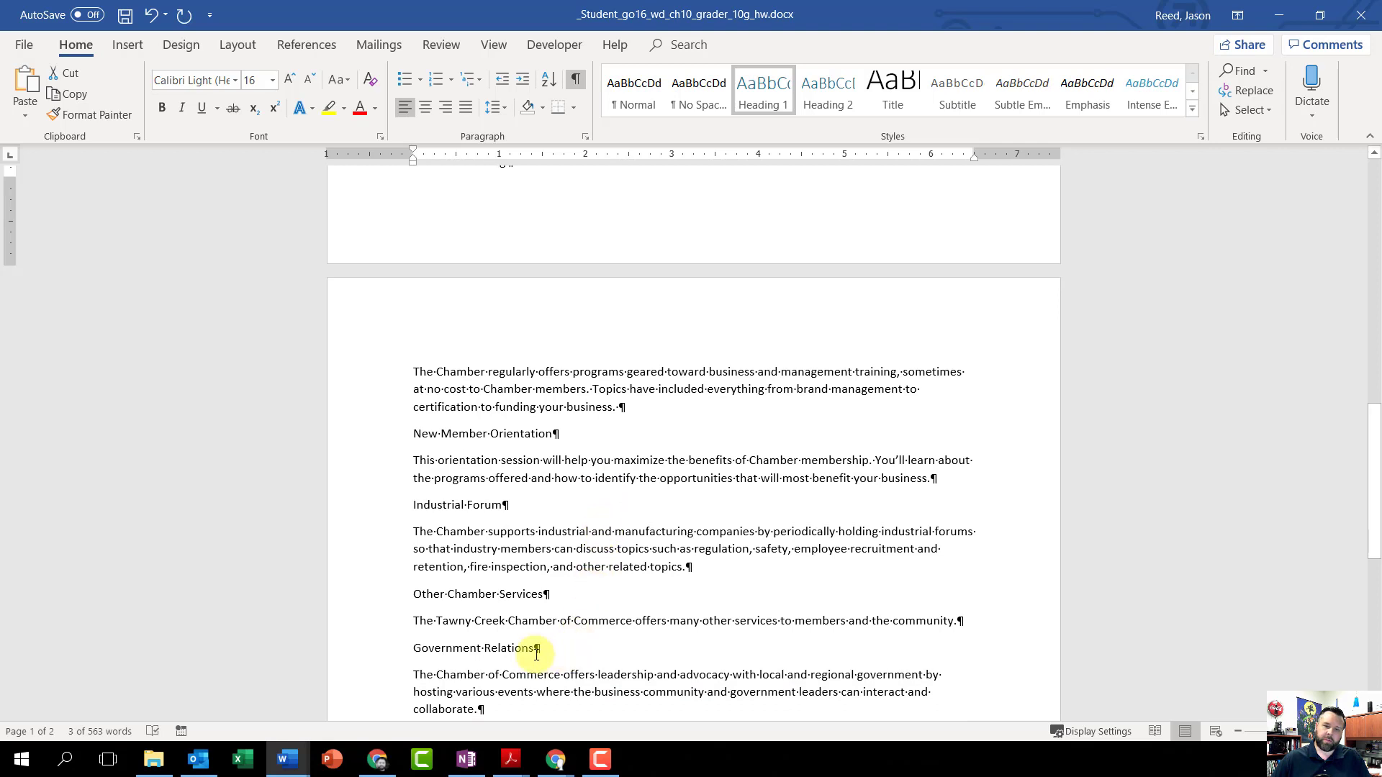
{"action": "left_click_drag", "start_coordinate": [514, 594], "coordinate": [415, 598]}
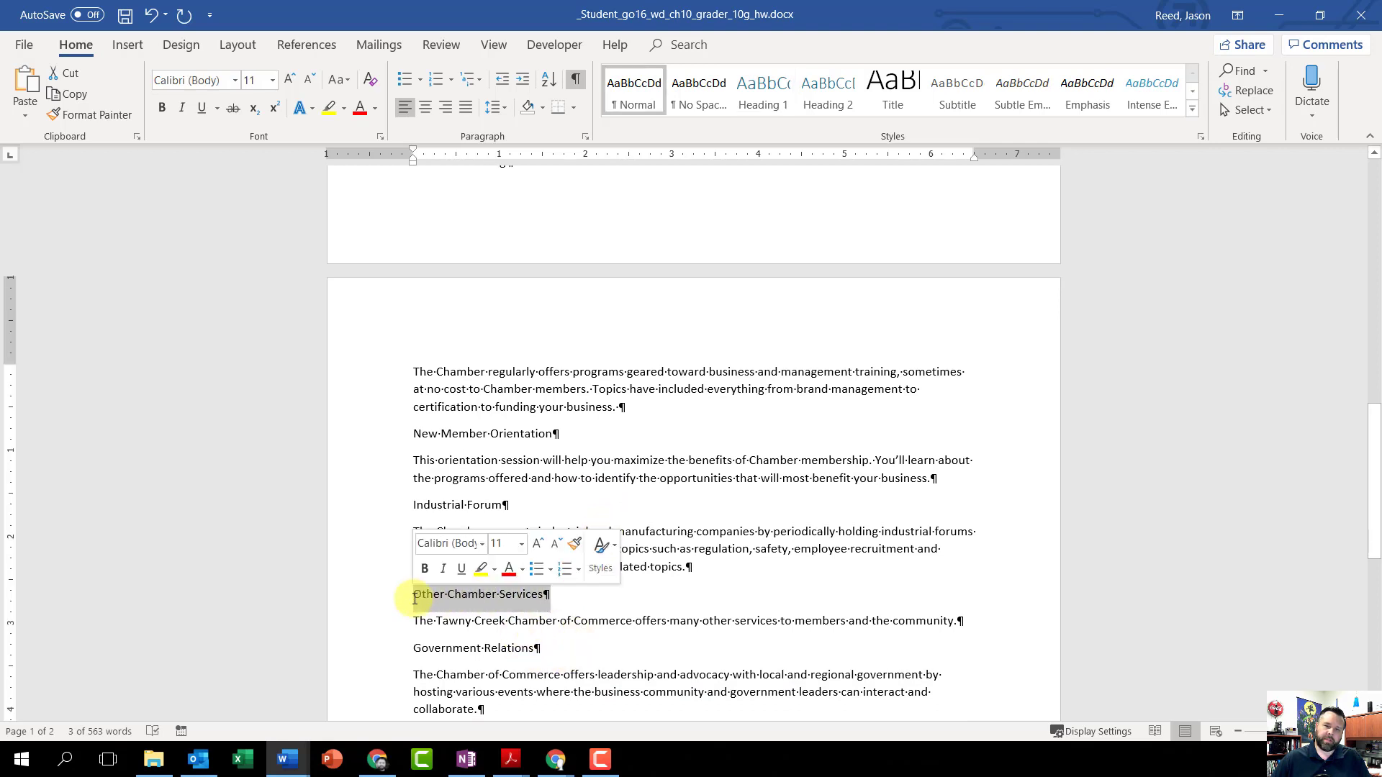
{"action": "left_click", "coordinate": [763, 94]}
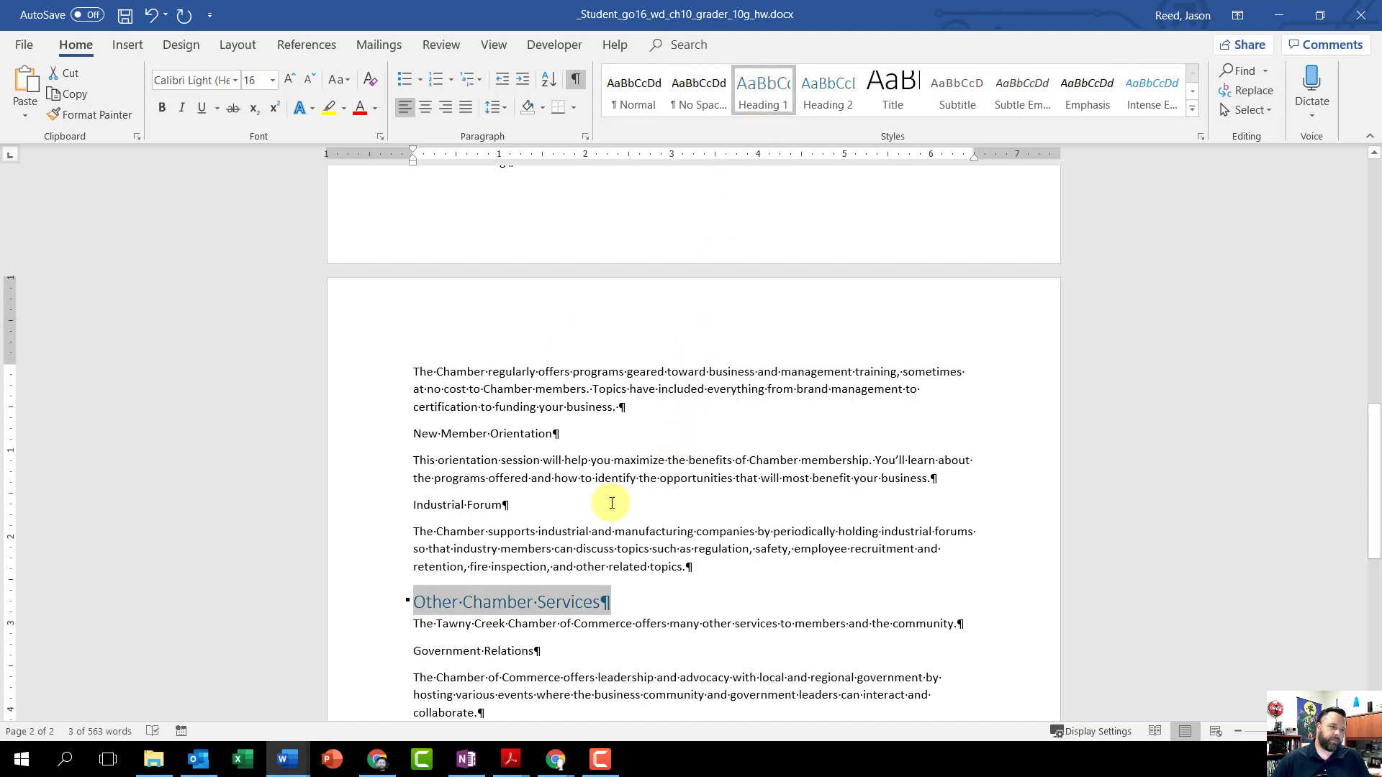
Step: Apply the Heading 2 style to the Morning Business Connection and Lunches and Mixers paragraphs under Networking
{"action": "scroll", "coordinate": [713, 466], "scroll_direction": "down", "scroll_amount": 3}
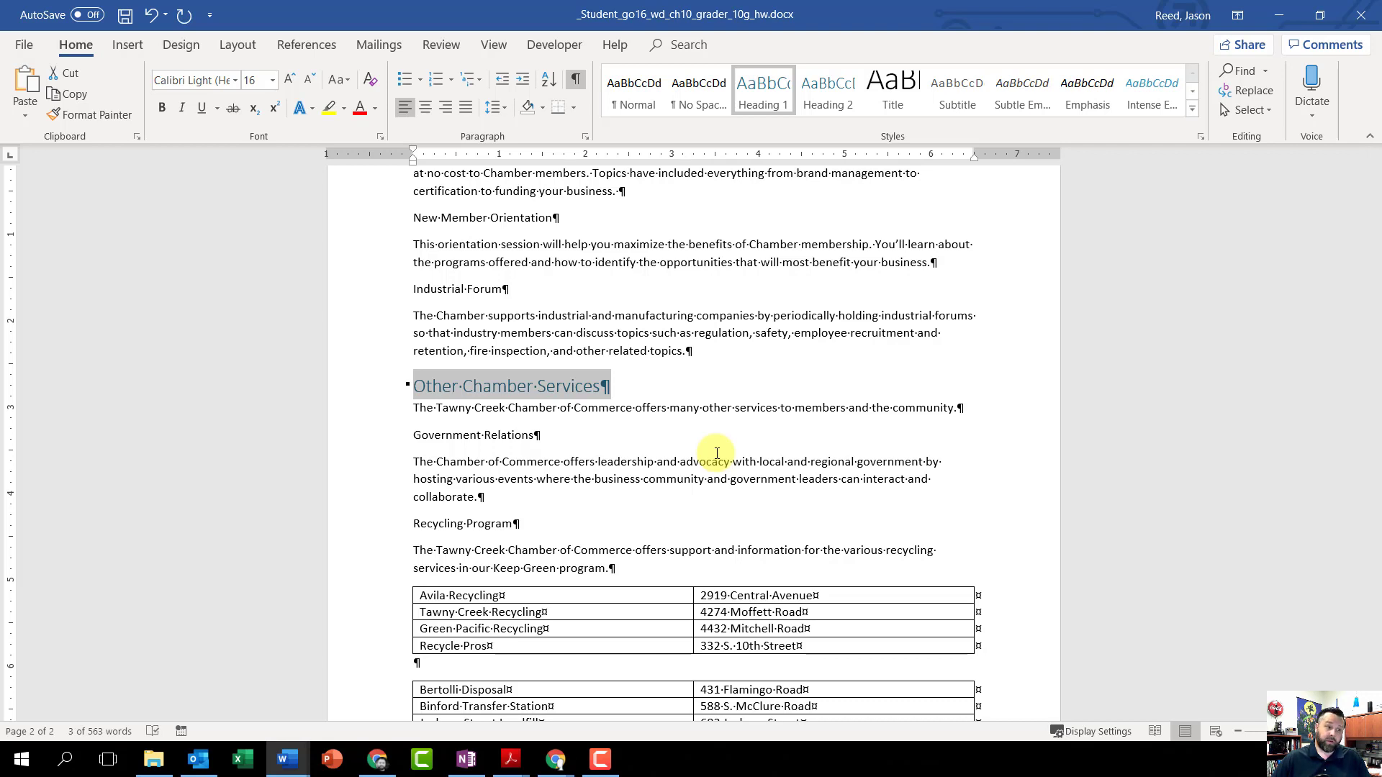
{"action": "scroll", "coordinate": [717, 454], "scroll_direction": "up", "scroll_amount": 15}
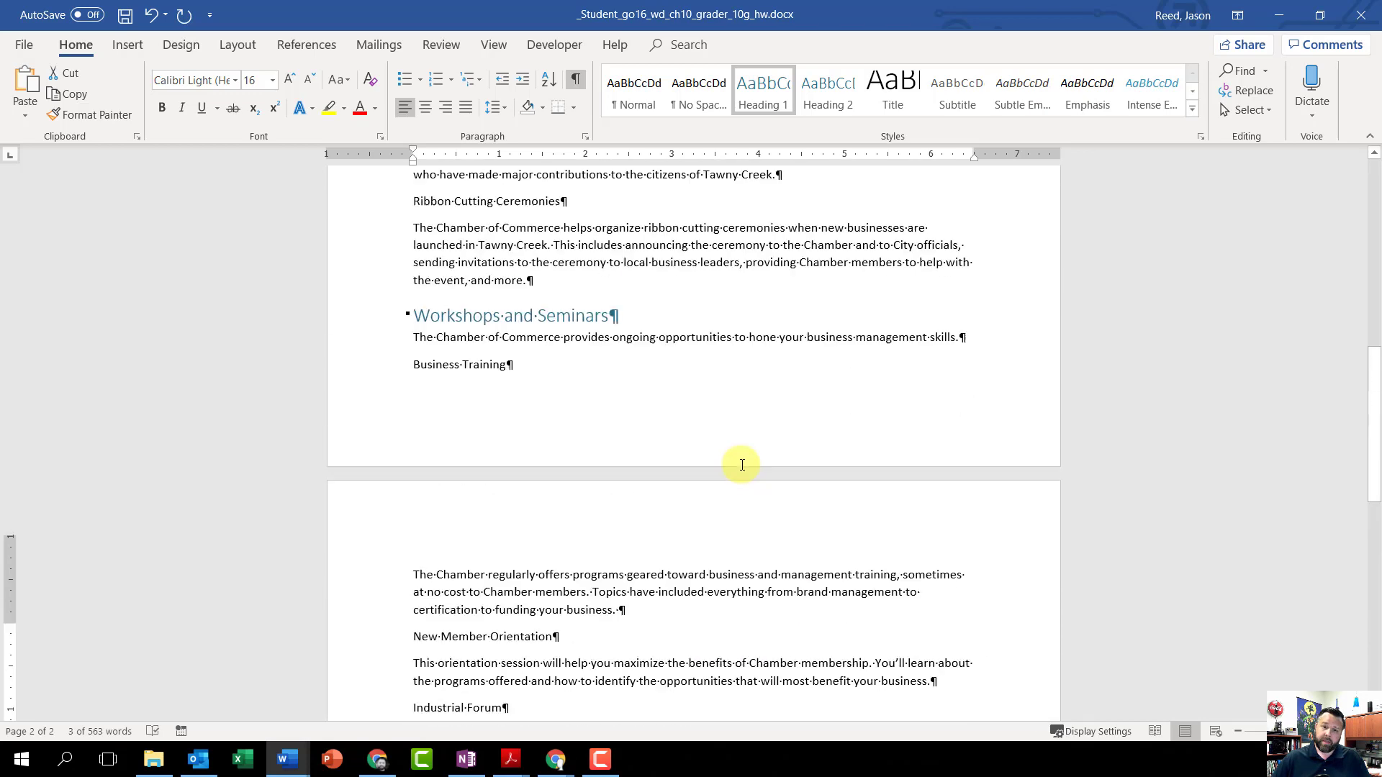
{"action": "scroll", "coordinate": [743, 465], "scroll_direction": "up", "scroll_amount": 8}
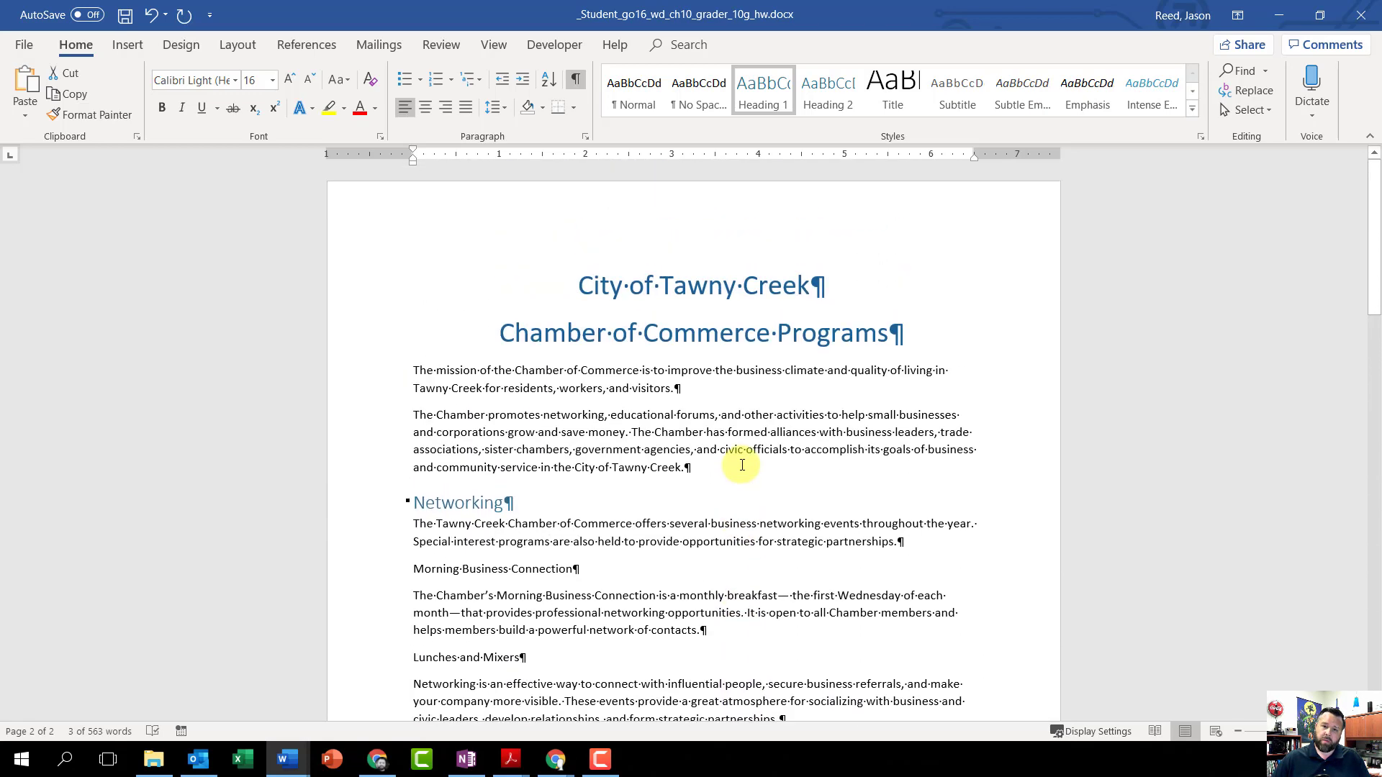
{"action": "scroll", "coordinate": [743, 465], "scroll_direction": "down", "scroll_amount": 4}
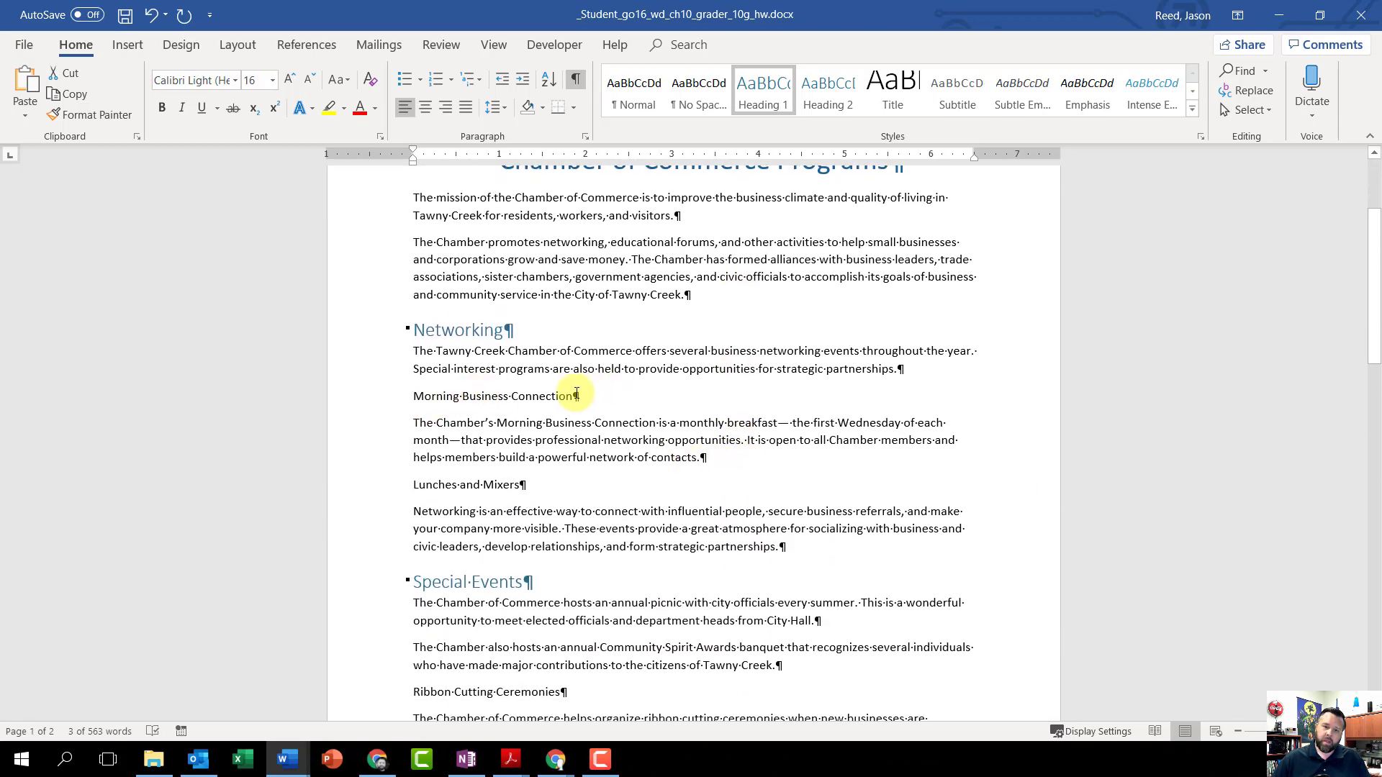
{"action": "left_click_drag", "start_coordinate": [577, 396], "coordinate": [414, 397]}
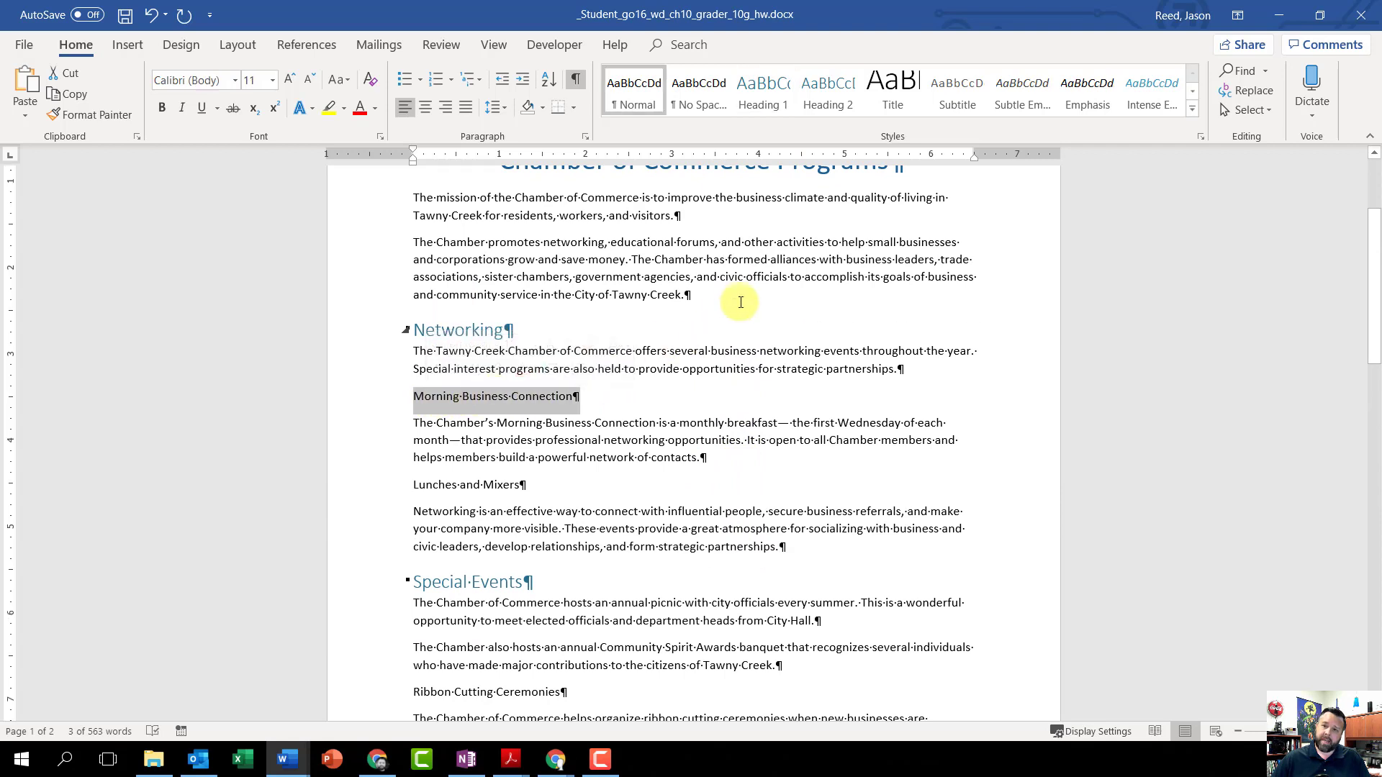
{"action": "left_click", "coordinate": [827, 104]}
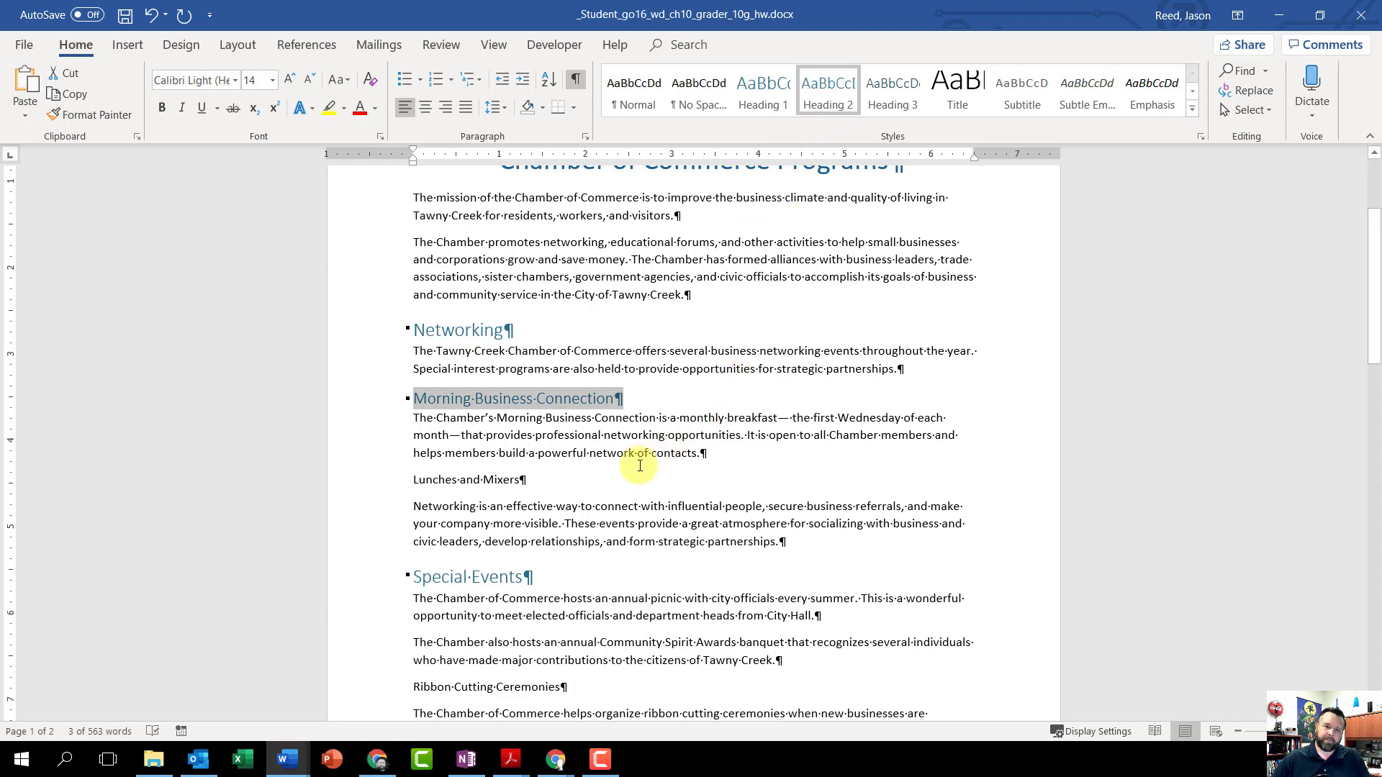
{"action": "left_click_drag", "start_coordinate": [531, 480], "coordinate": [403, 479]}
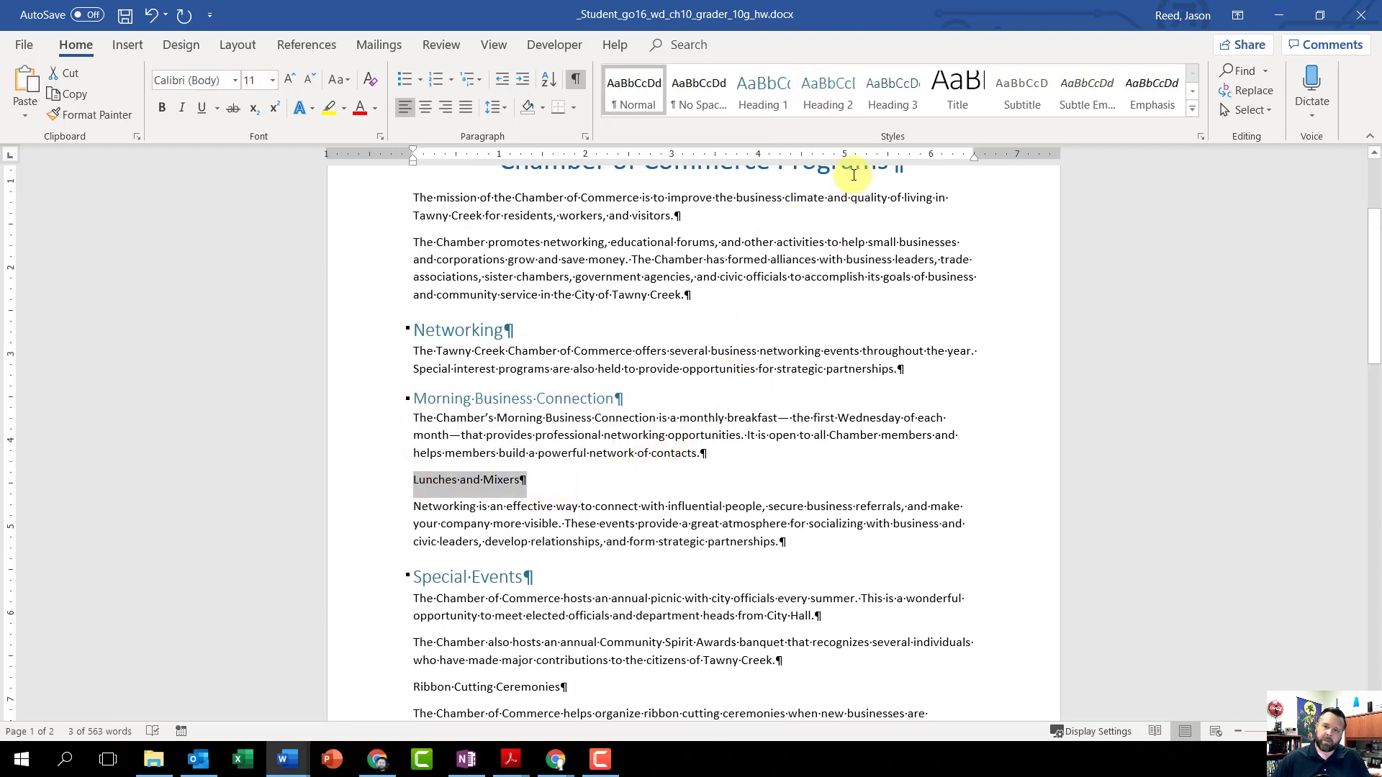
{"action": "left_click", "coordinate": [828, 90]}
Step: Apply the Heading 2 style to the Ribbon Cutting Ceremonies paragraph under Special Events
{"action": "scroll", "coordinate": [562, 511], "scroll_direction": "down", "scroll_amount": 5}
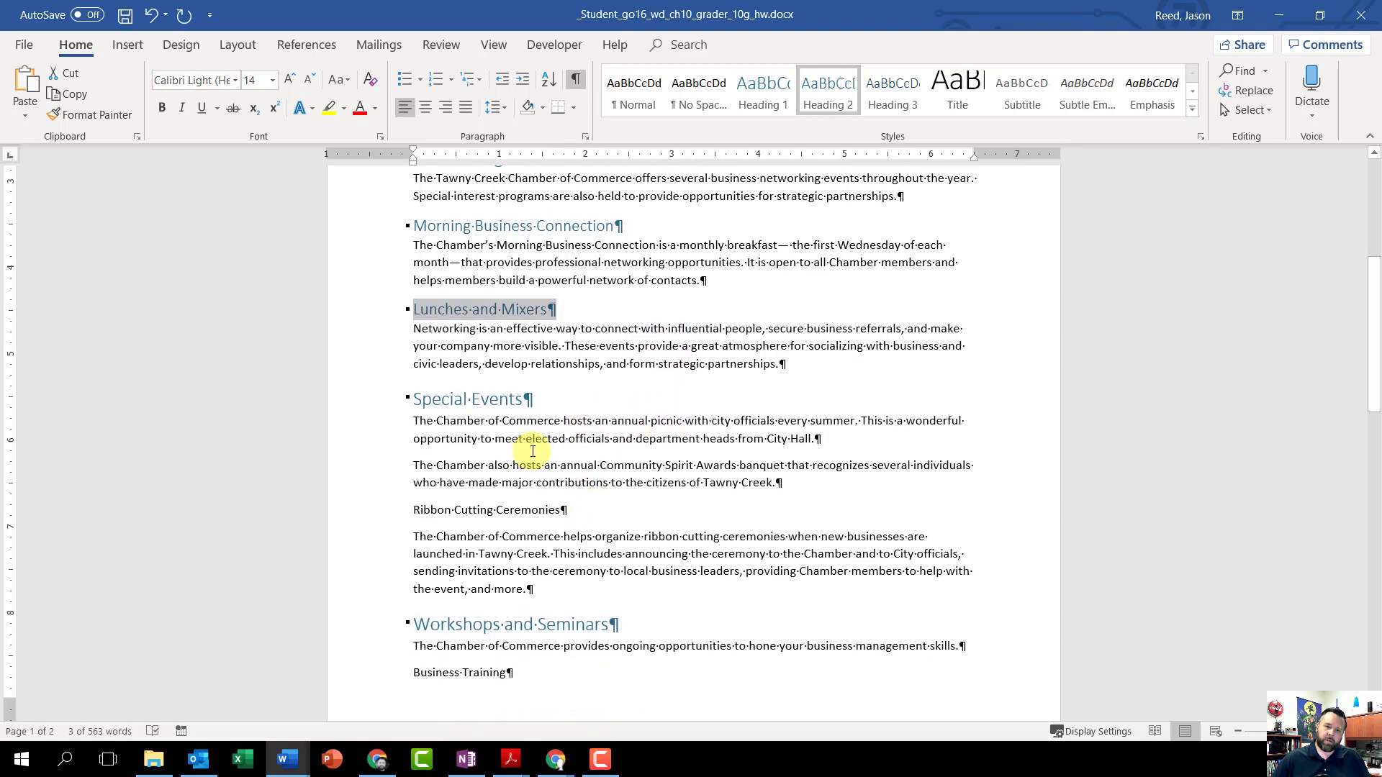
{"action": "left_click_drag", "start_coordinate": [576, 426], "coordinate": [346, 425]}
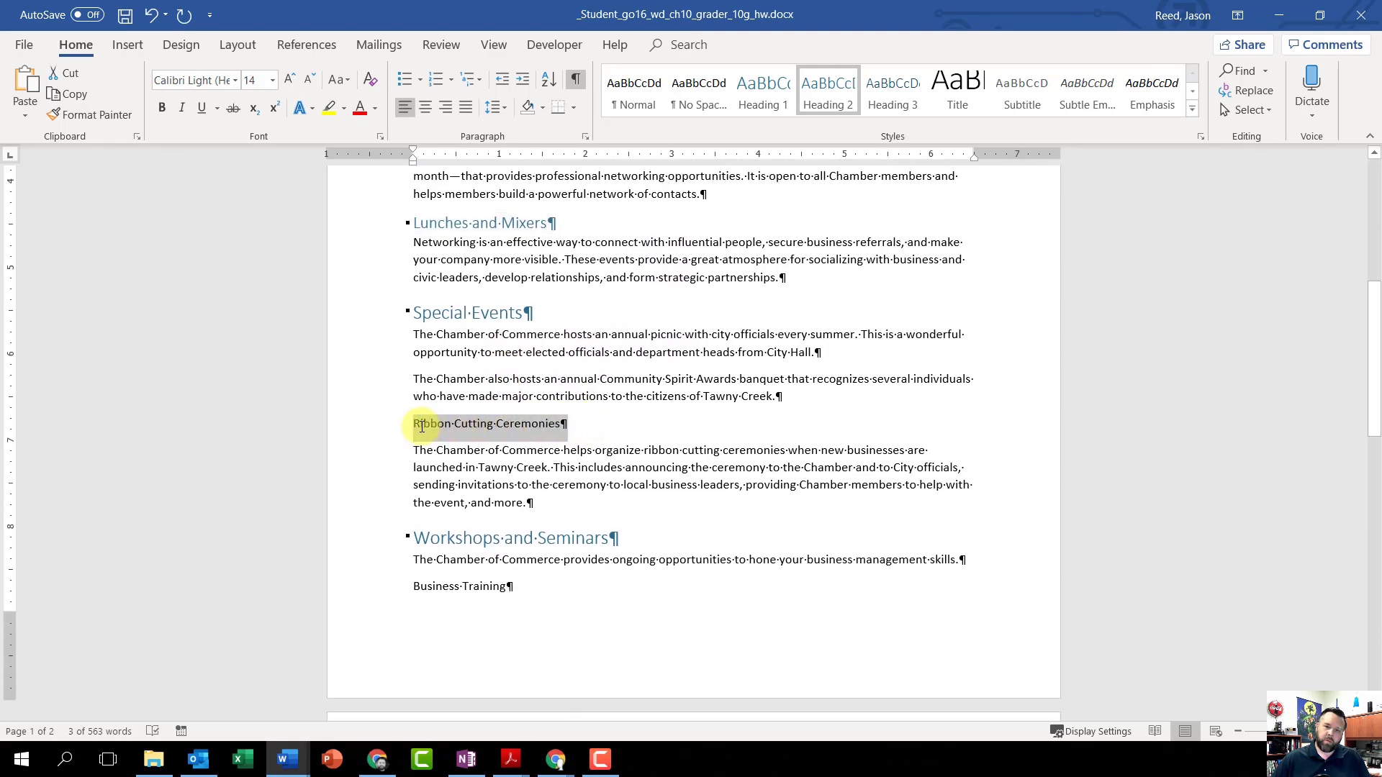
{"action": "left_click", "coordinate": [833, 93]}
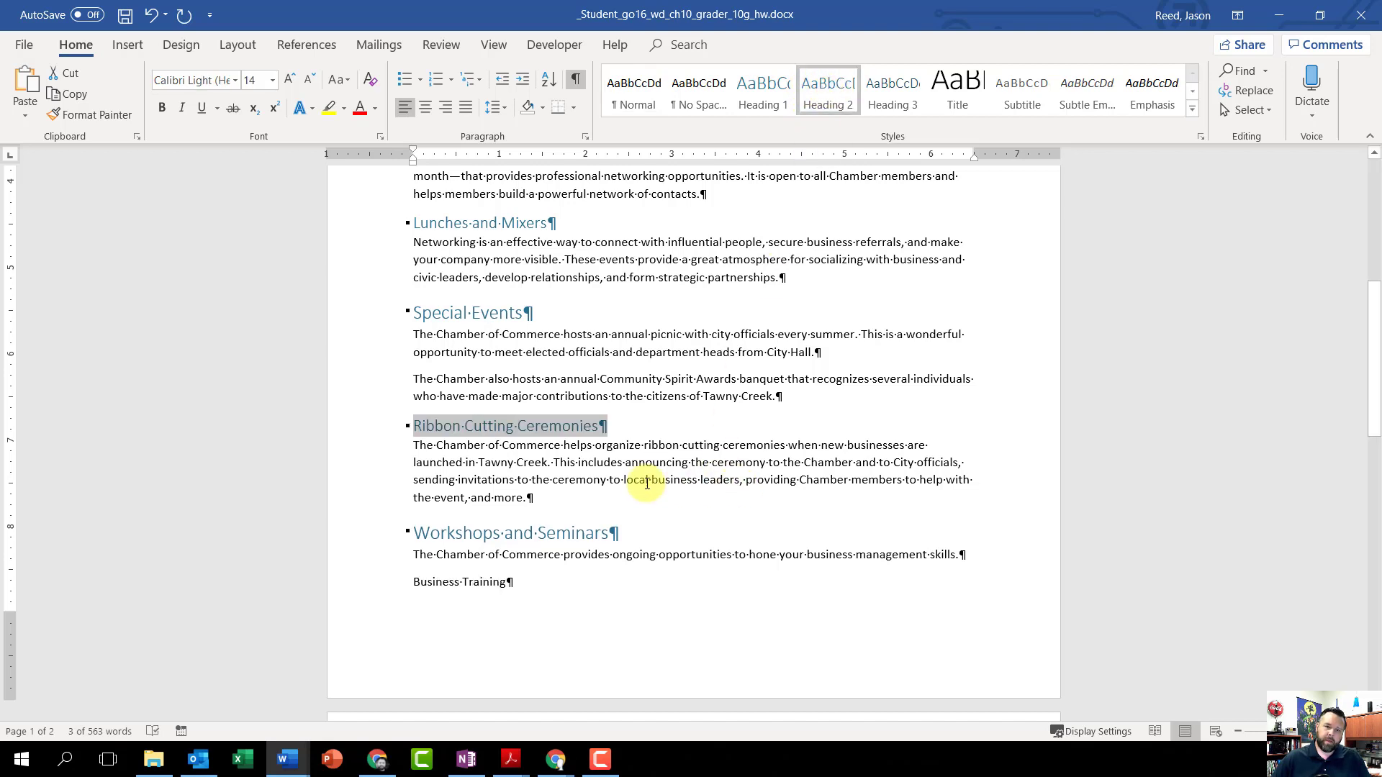
Step: Apply the Heading 2 style to the New Member Orientation and Industrial Forum paragraphs under Workshops and Seminars
{"action": "scroll", "coordinate": [646, 484], "scroll_direction": "down", "scroll_amount": 5}
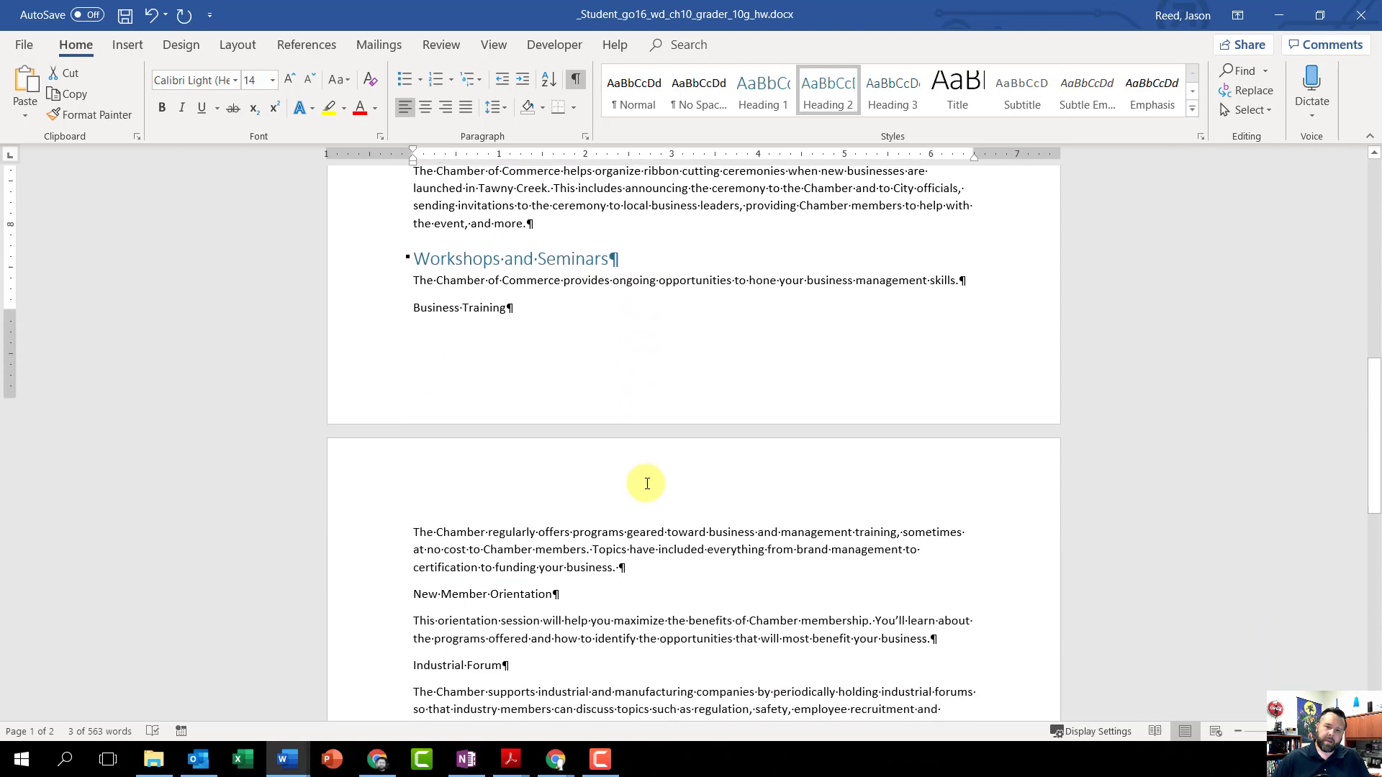
{"action": "scroll", "coordinate": [646, 484], "scroll_direction": "down", "scroll_amount": 3}
{"action": "left_click", "coordinate": [572, 442]}
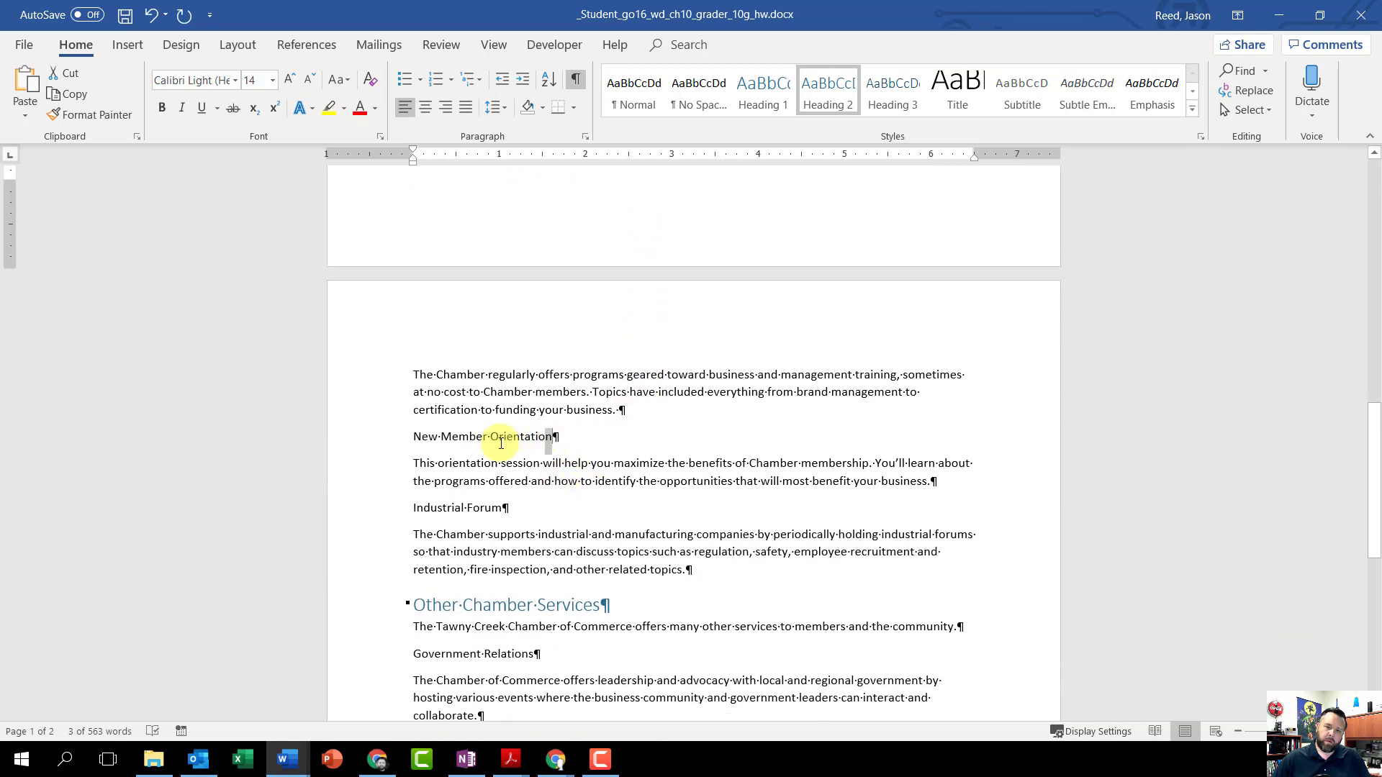
{"action": "left_click_drag", "start_coordinate": [502, 442], "coordinate": [424, 447]}
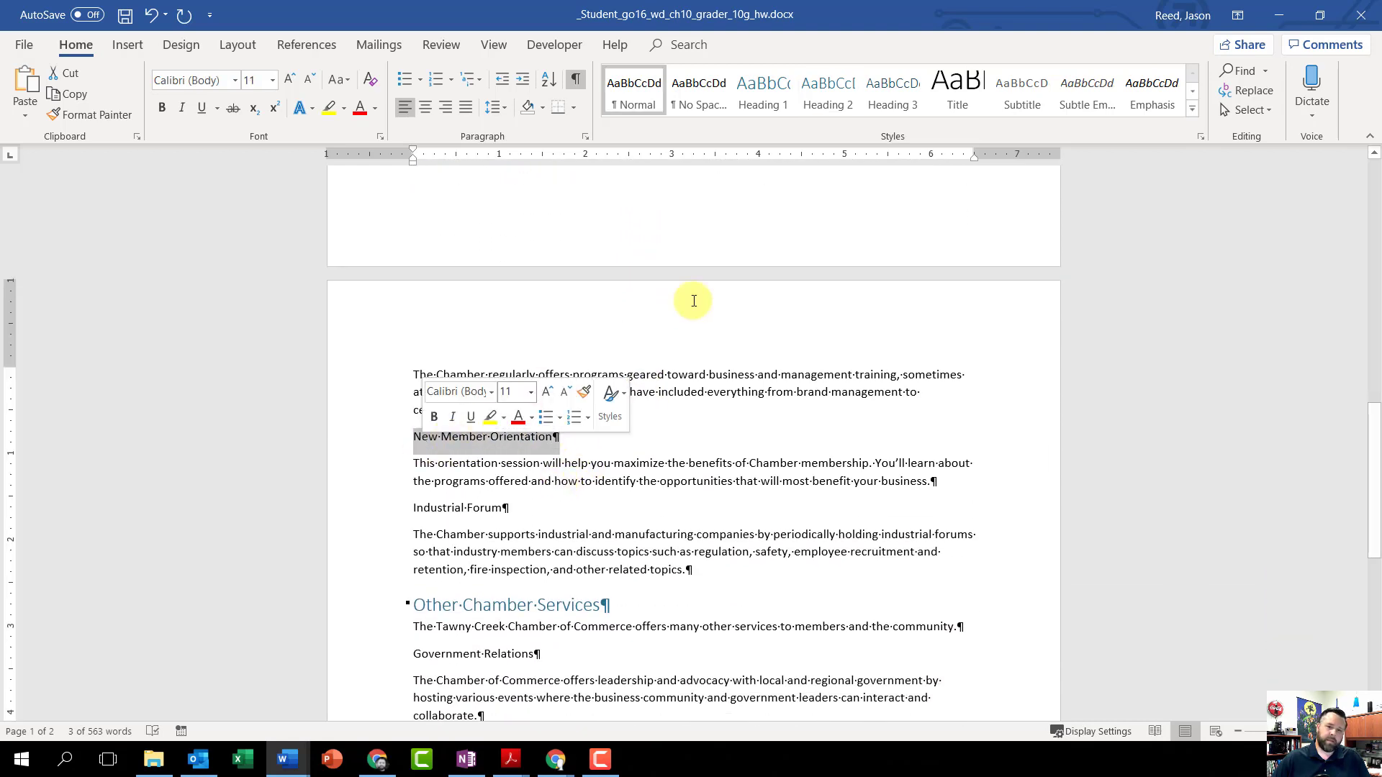
{"action": "left_click", "coordinate": [828, 95]}
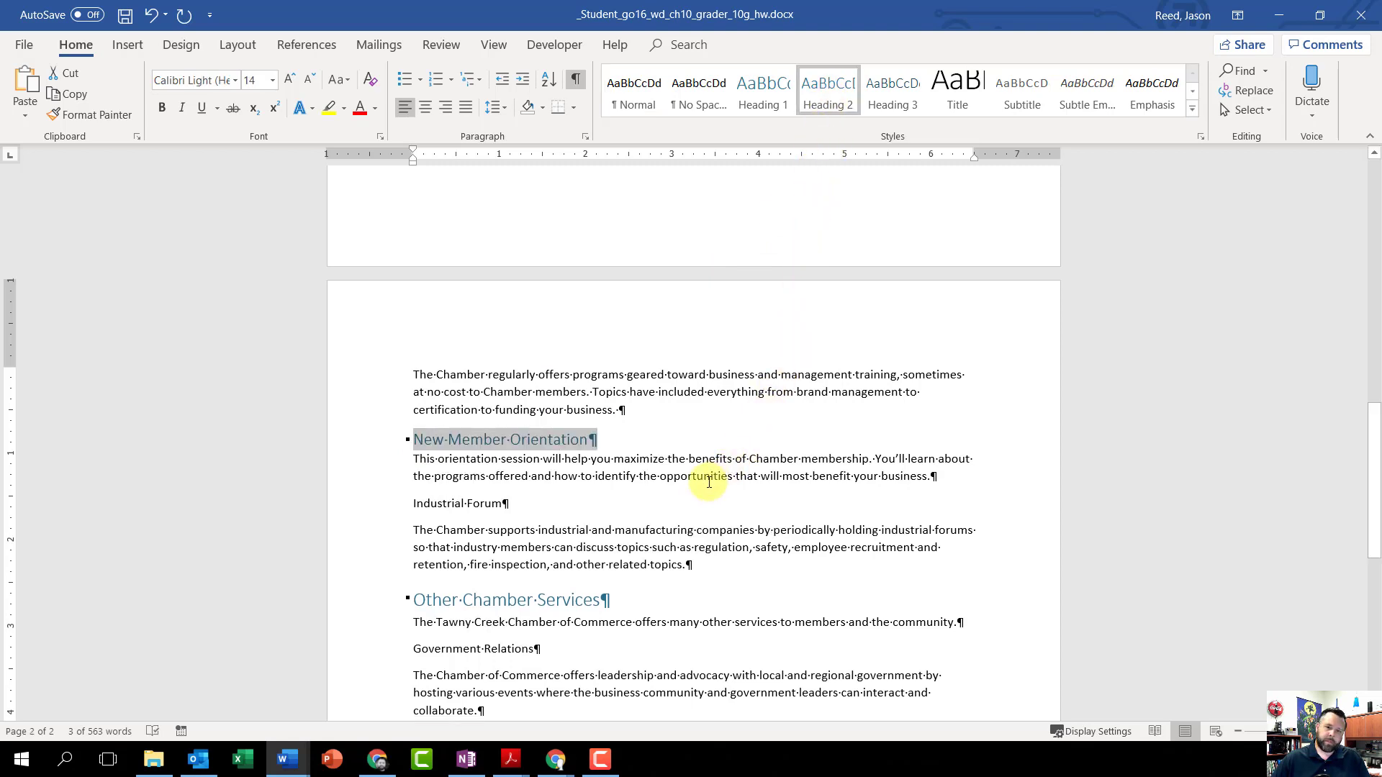
{"action": "left_click_drag", "start_coordinate": [511, 504], "coordinate": [407, 504]}
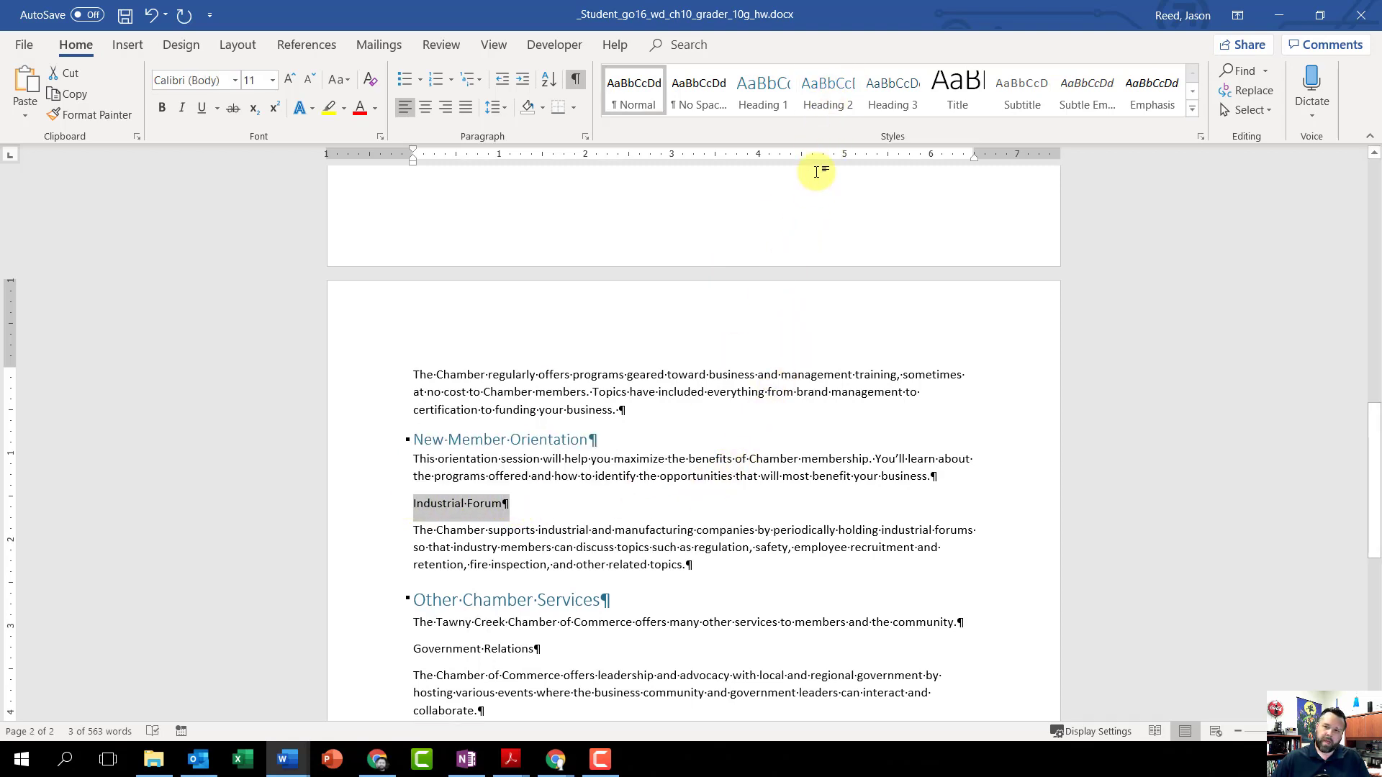
{"action": "left_click", "coordinate": [837, 90]}
Step: Apply the Heading 2 style to the Government Relations and Recycling Program paragraphs under Other Chamber Services
{"action": "scroll", "coordinate": [648, 540], "scroll_direction": "down", "scroll_amount": 3}
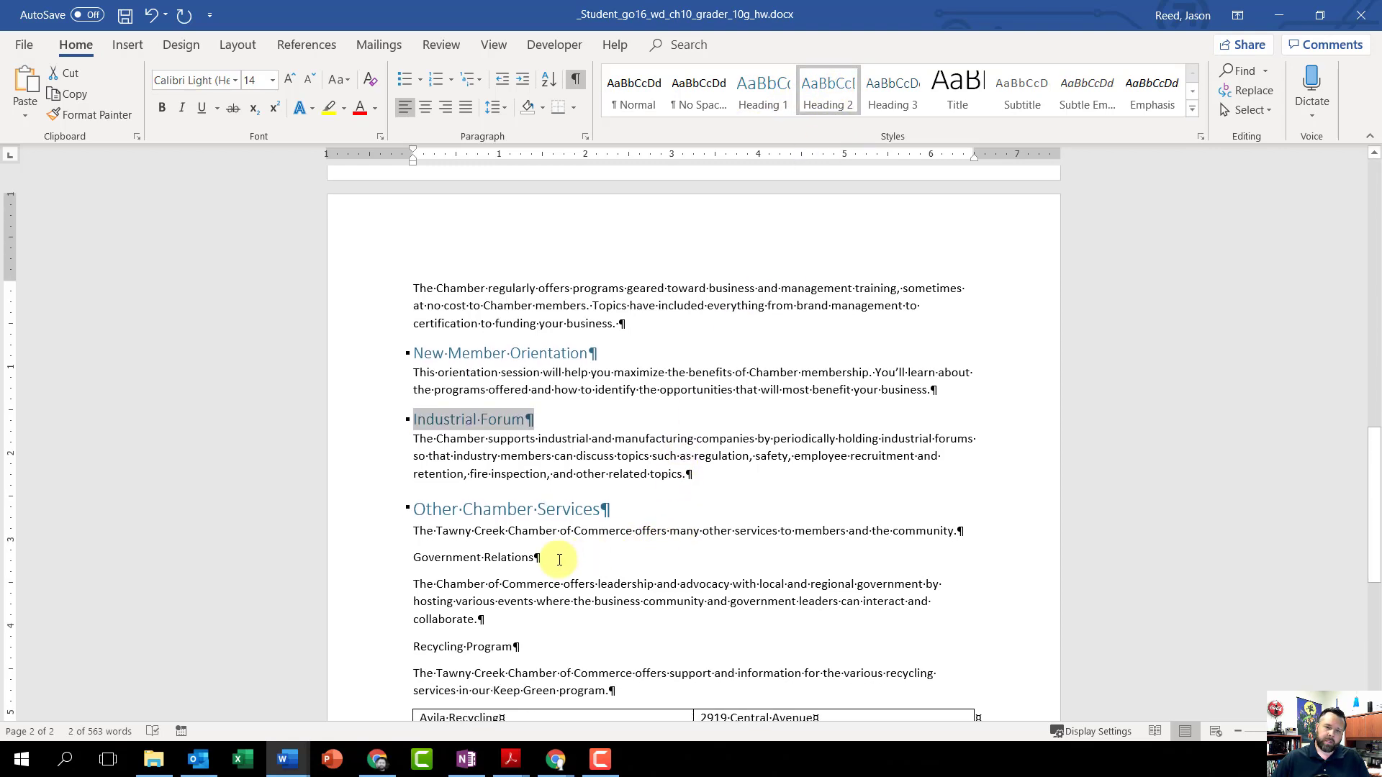
{"action": "left_click_drag", "start_coordinate": [559, 559], "coordinate": [414, 559]}
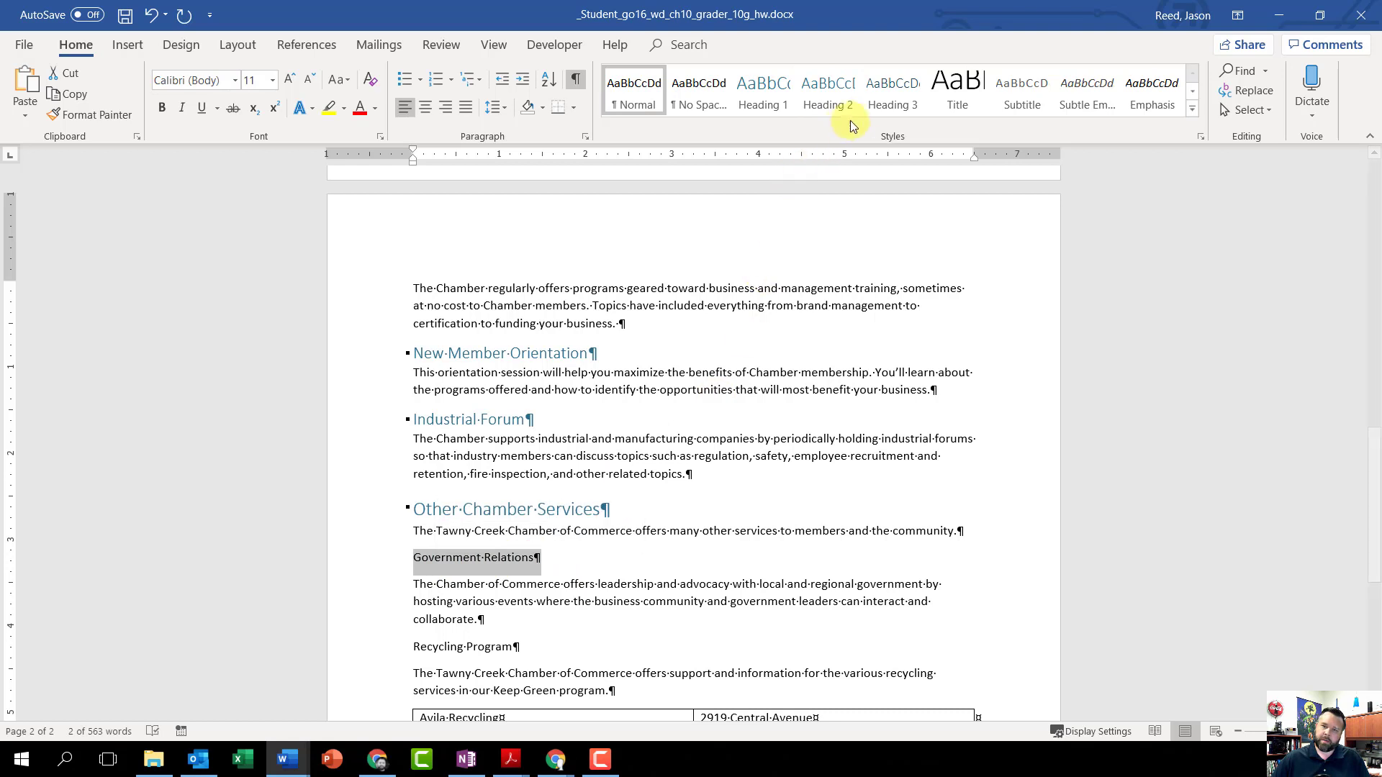
{"action": "left_click", "coordinate": [835, 92]}
{"action": "scroll", "coordinate": [697, 455], "scroll_direction": "down", "scroll_amount": 2}
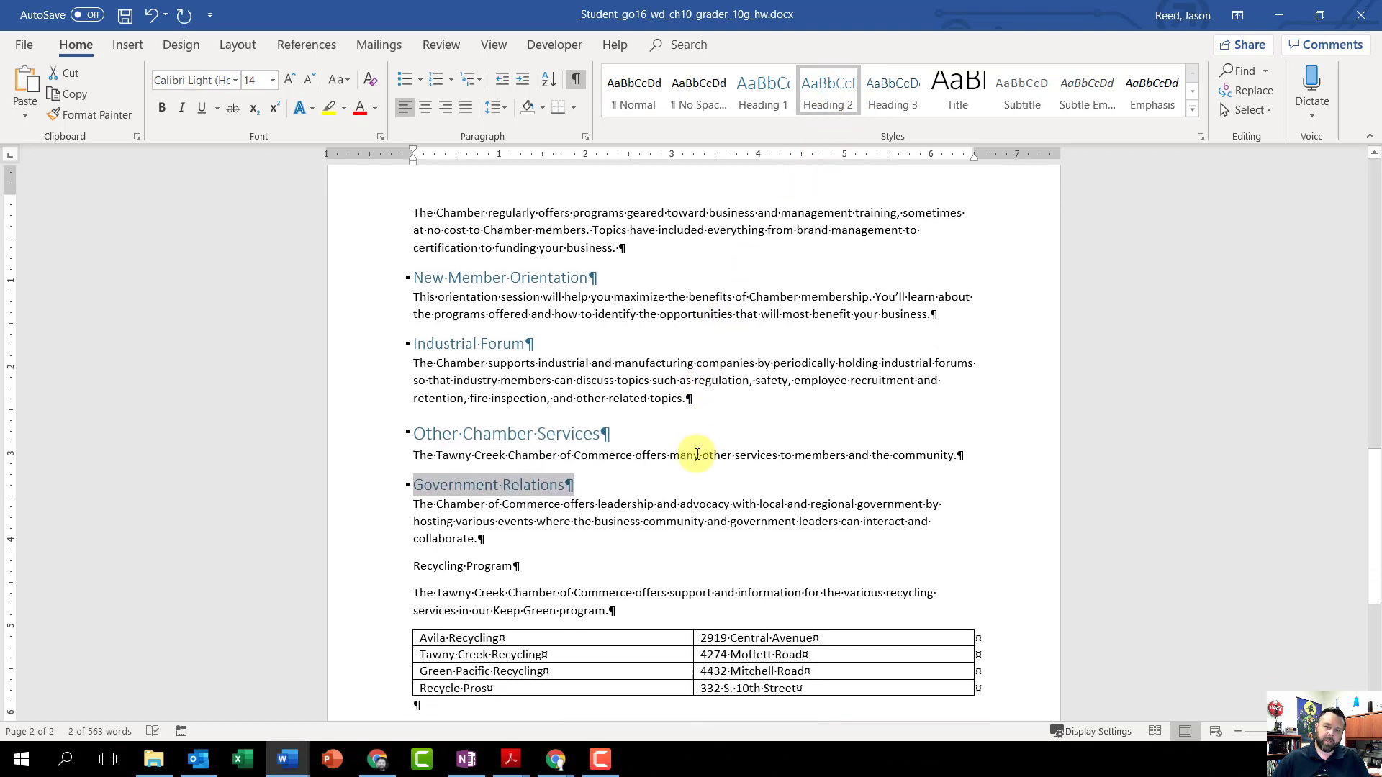
{"action": "left_click_drag", "start_coordinate": [525, 555], "coordinate": [430, 559]}
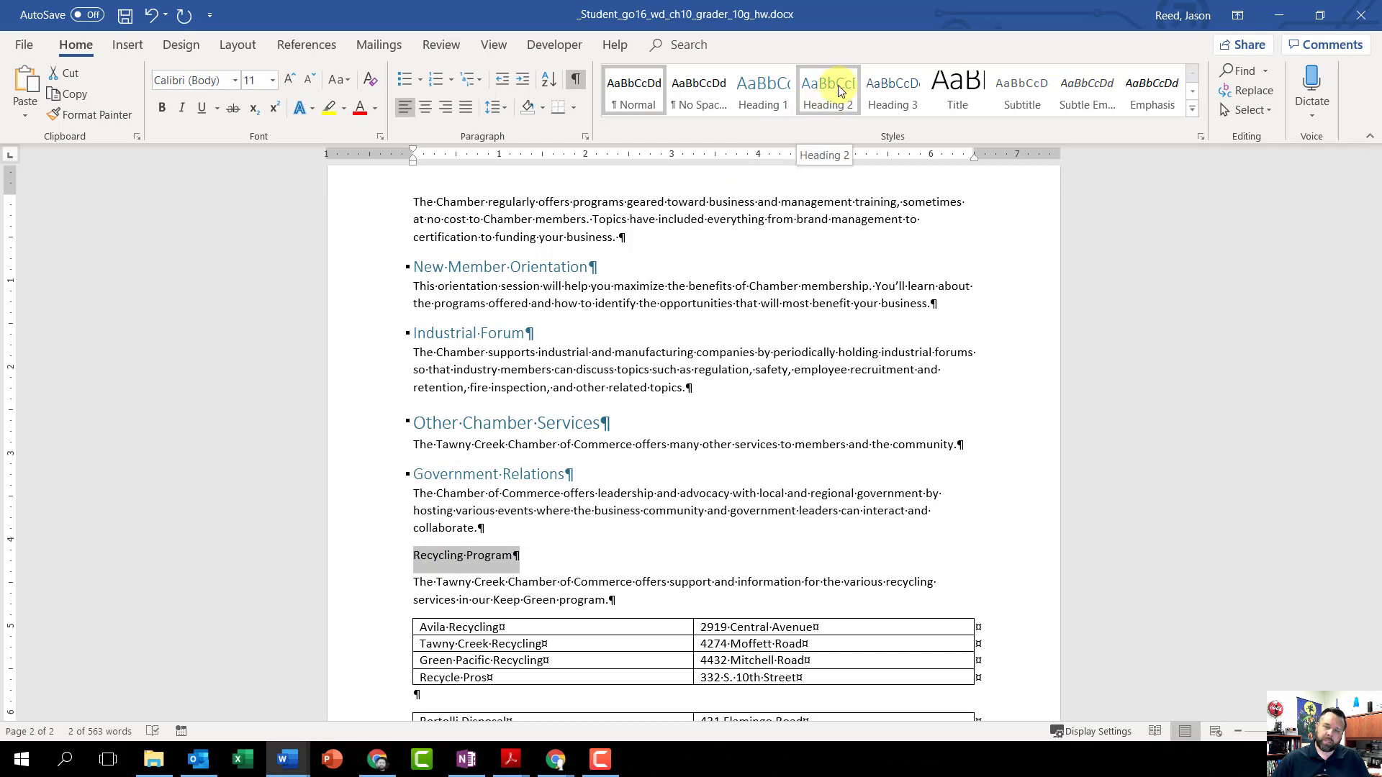
{"action": "left_click", "coordinate": [821, 101]}
Step: Select all content from the Networking heading through the end of the document, including the recycling tables, and check the selection
{"action": "scroll", "coordinate": [668, 545], "scroll_direction": "up", "scroll_amount": 10}
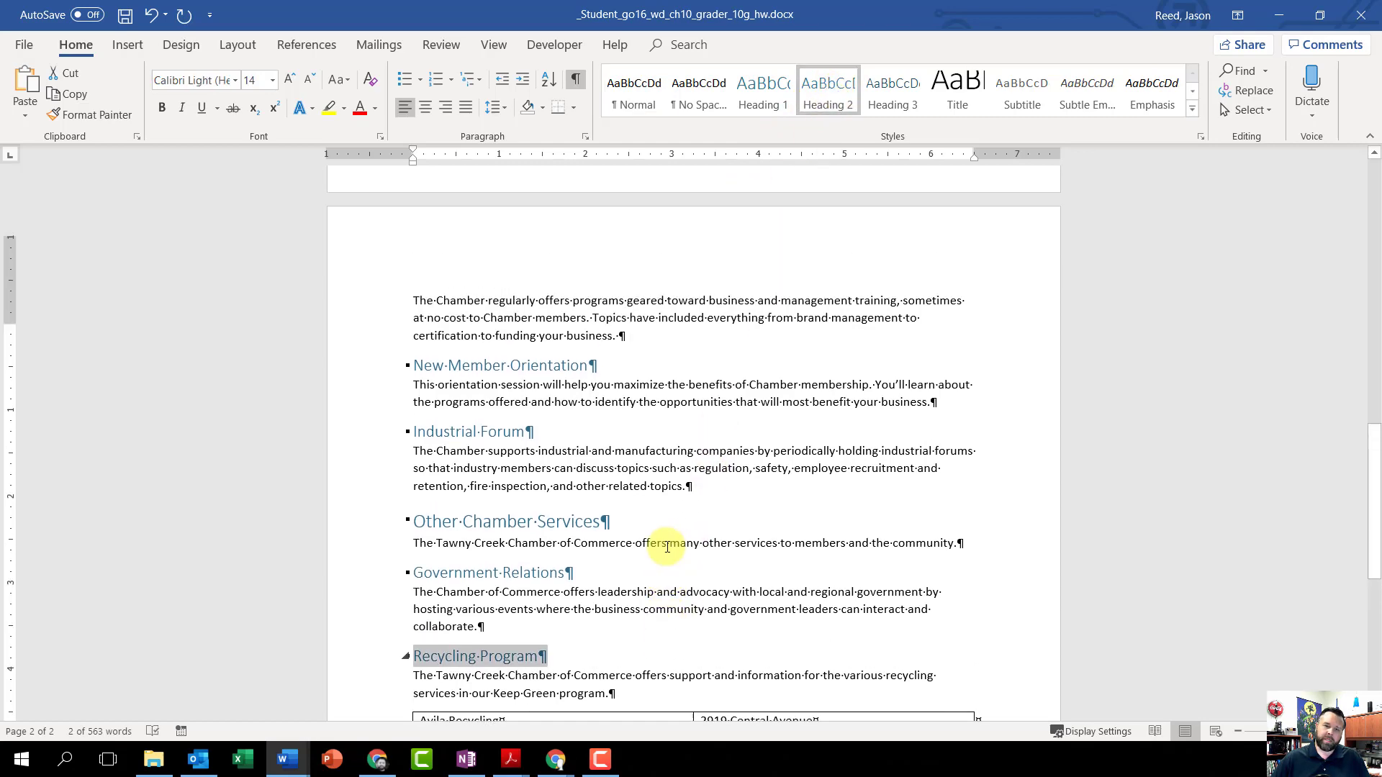
{"action": "scroll", "coordinate": [667, 547], "scroll_direction": "up", "scroll_amount": 6}
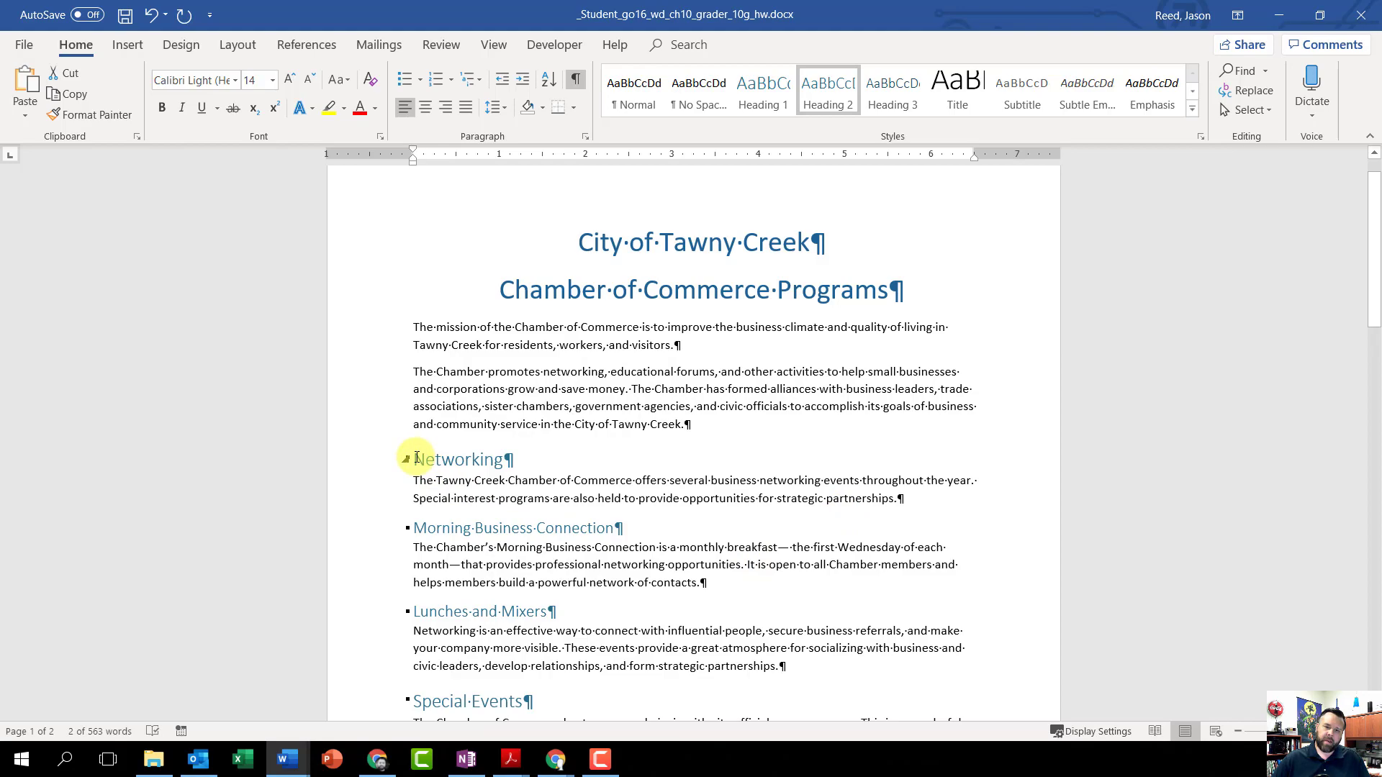
{"action": "left_click_drag", "start_coordinate": [416, 458], "coordinate": [770, 773]}
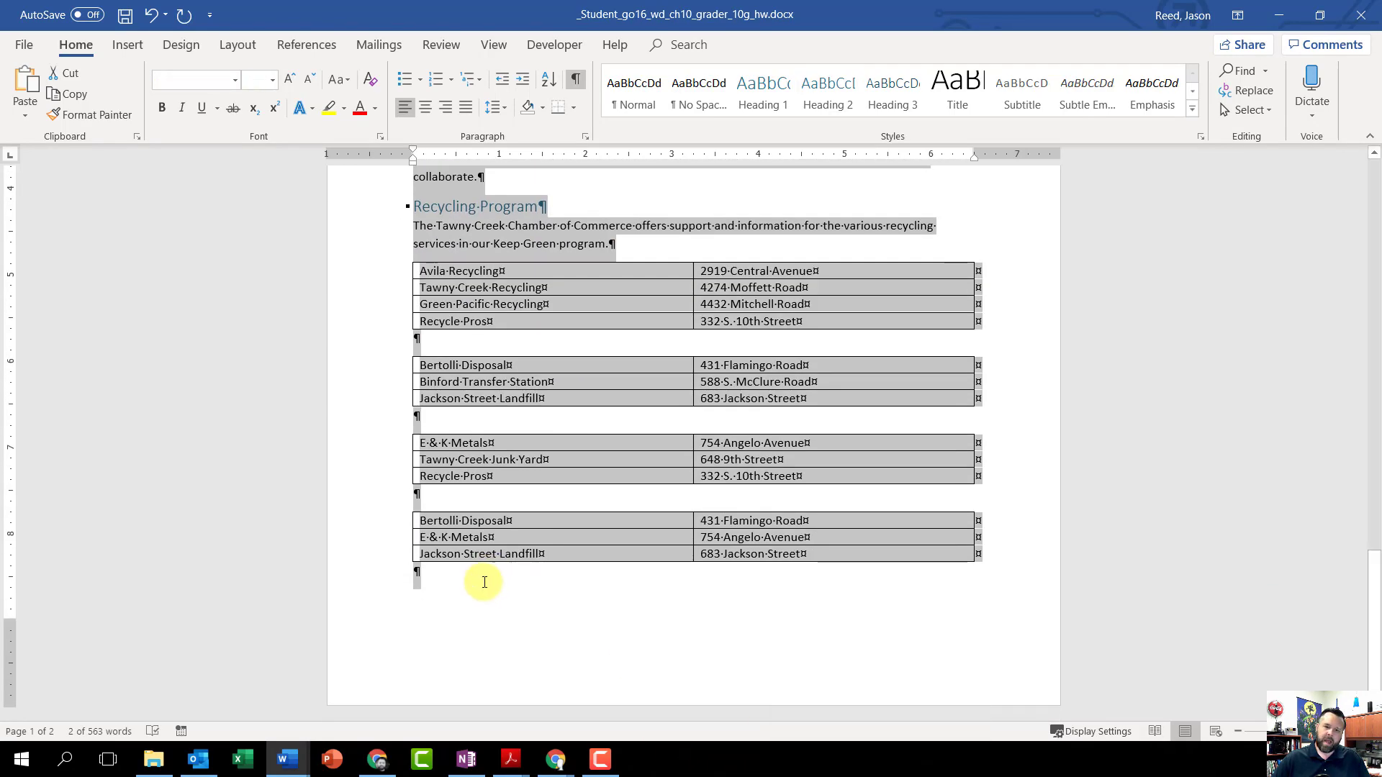
{"action": "scroll", "coordinate": [643, 570], "scroll_direction": "up", "scroll_amount": 5}
{"action": "scroll", "coordinate": [644, 570], "scroll_direction": "up", "scroll_amount": 15}
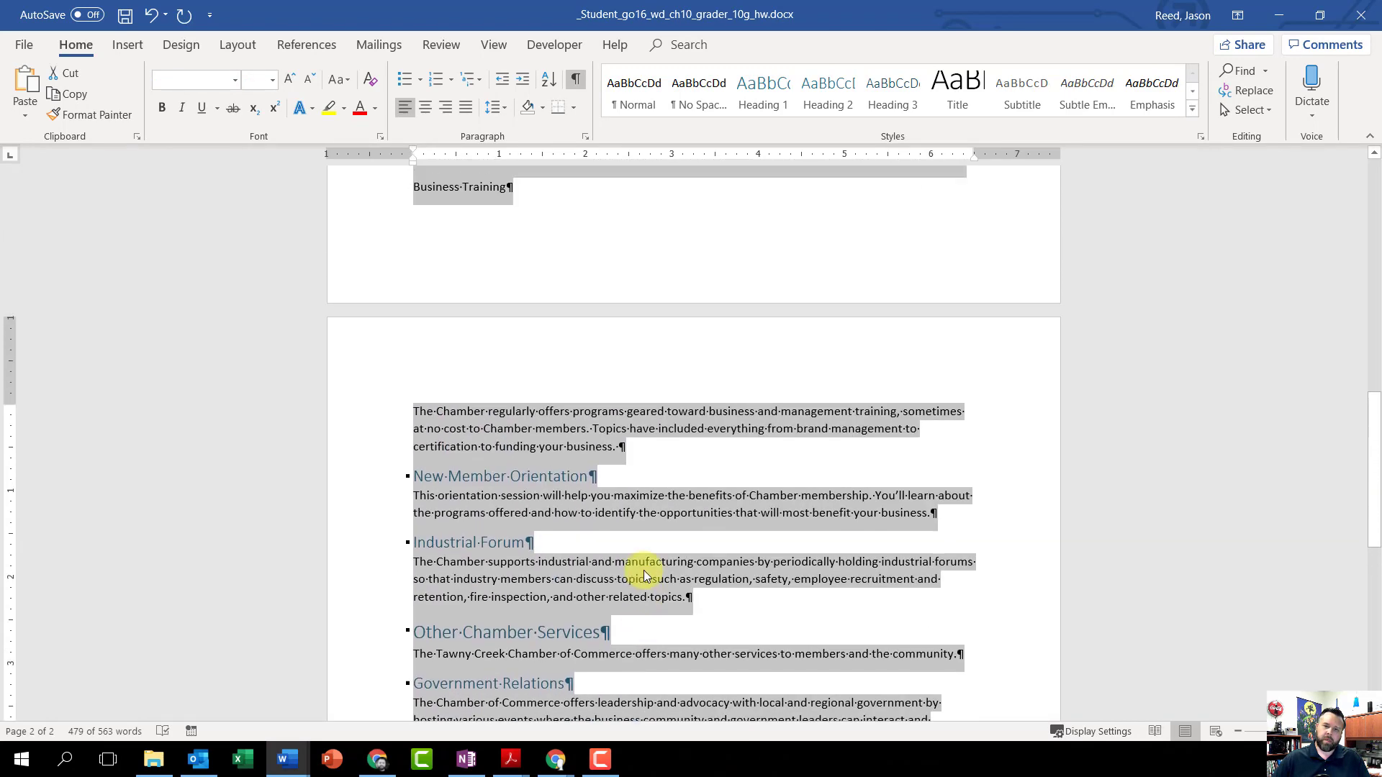
{"action": "scroll", "coordinate": [644, 569], "scroll_direction": "up", "scroll_amount": 3}
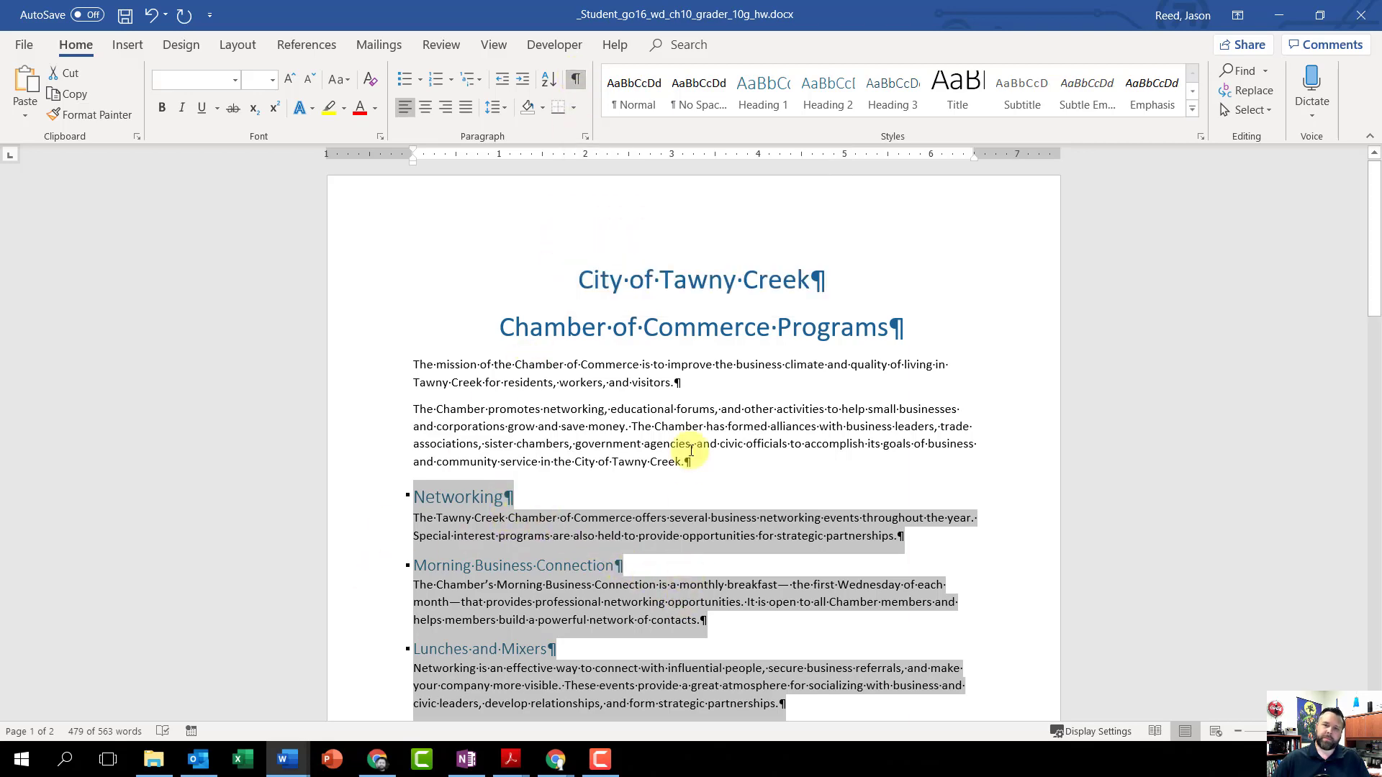
{"action": "scroll", "coordinate": [494, 523], "scroll_direction": "down", "scroll_amount": 15}
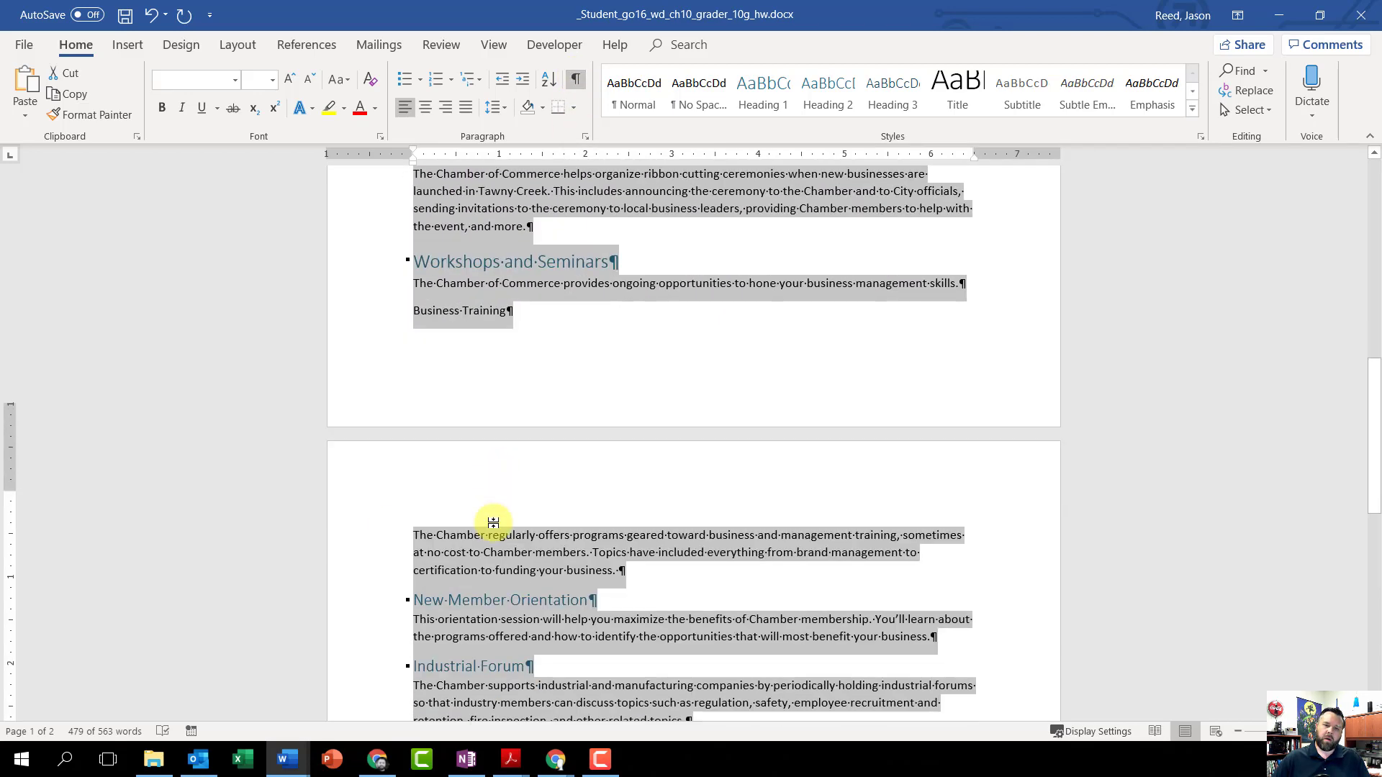
{"action": "scroll", "coordinate": [494, 521], "scroll_direction": "down", "scroll_amount": 4}
{"action": "scroll", "coordinate": [494, 521], "scroll_direction": "up", "scroll_amount": 10}
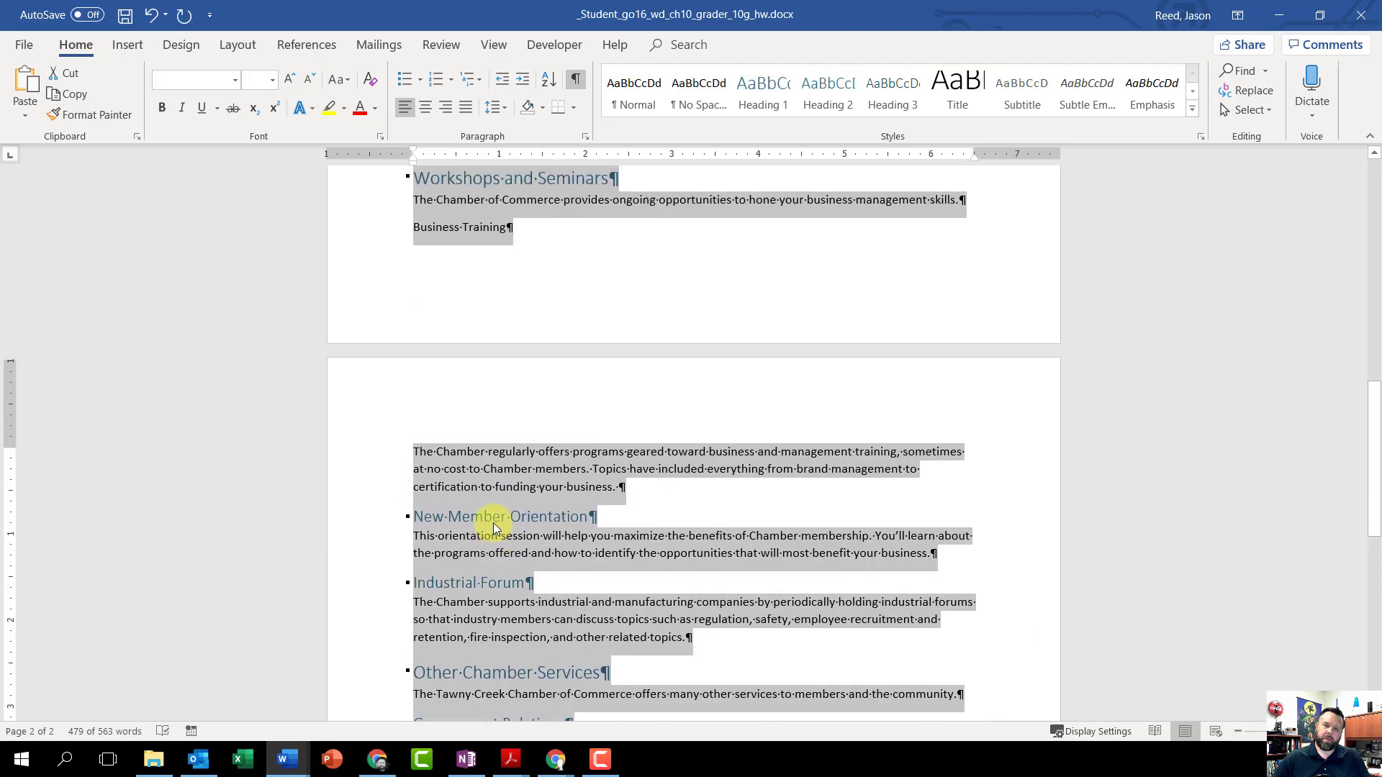
{"action": "scroll", "coordinate": [494, 521], "scroll_direction": "up", "scroll_amount": 8}
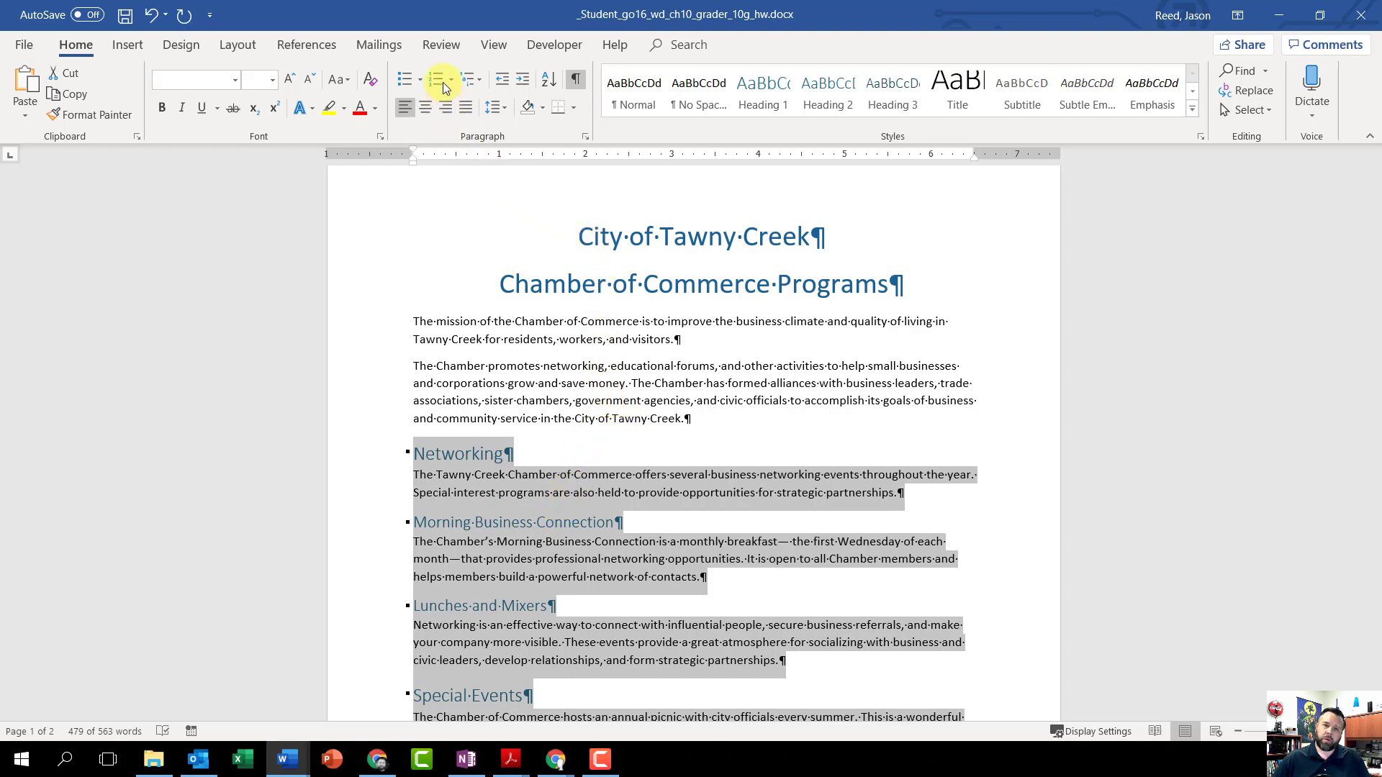
Step: In Outline view, show the master document options and create subdocuments from the selected content, then check the resulting sections
{"action": "left_click", "coordinate": [490, 46]}
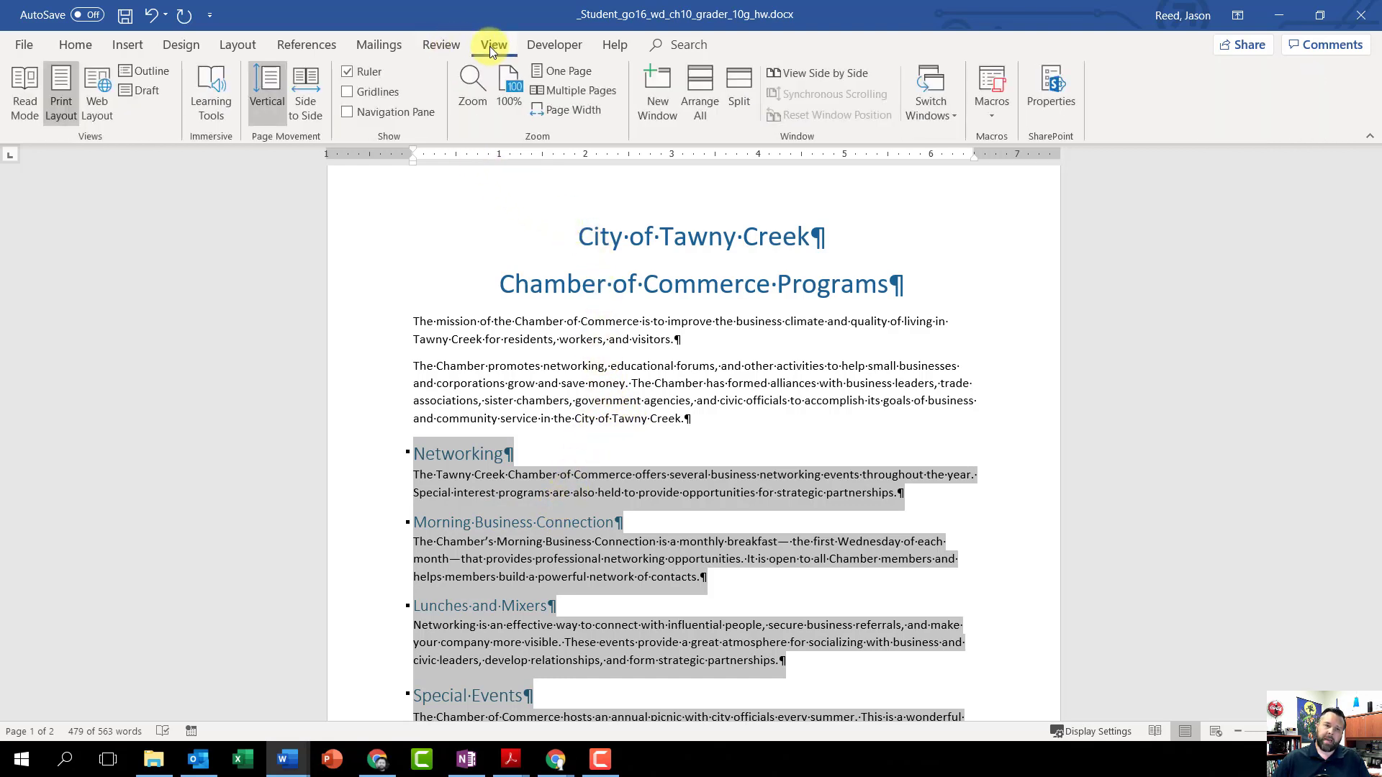
{"action": "scroll", "coordinate": [491, 46], "scroll_direction": "up", "scroll_amount": 1}
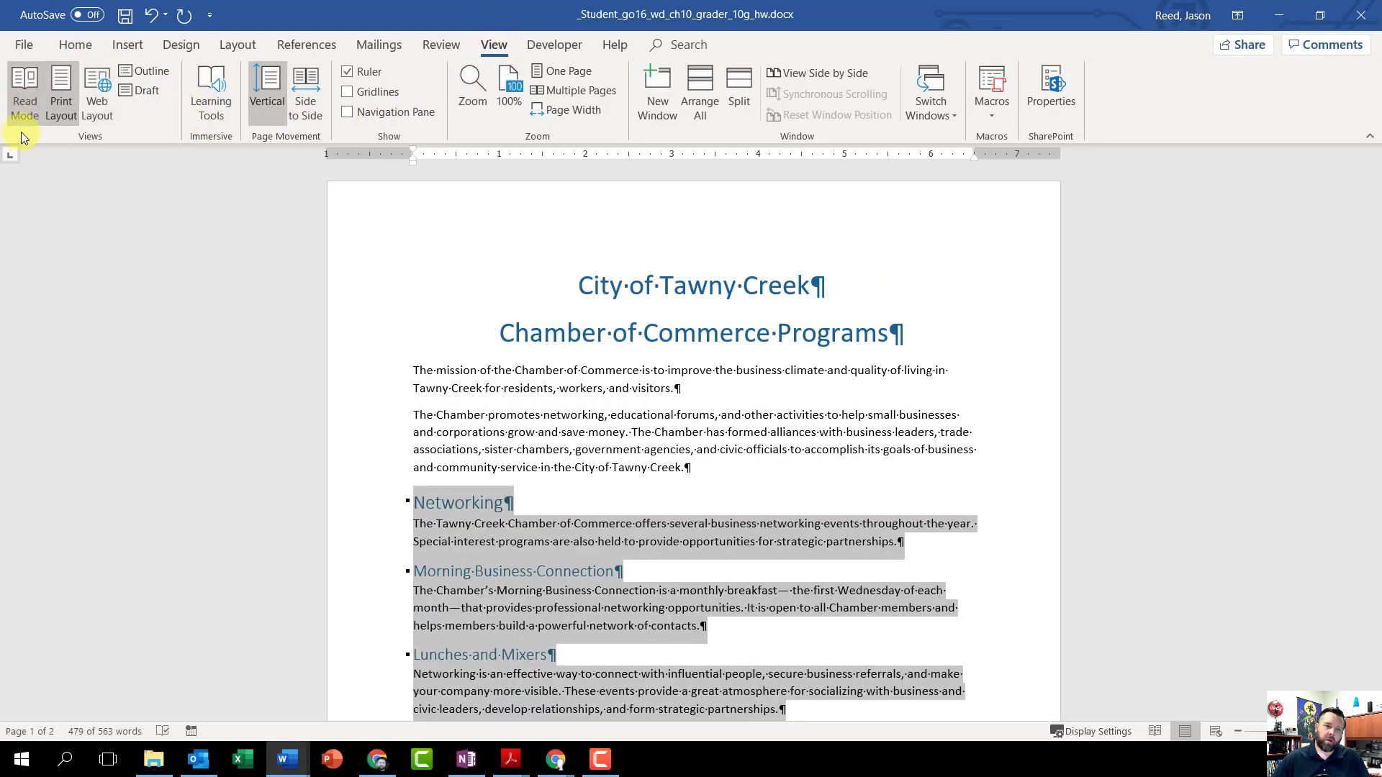
{"action": "left_click", "coordinate": [144, 72]}
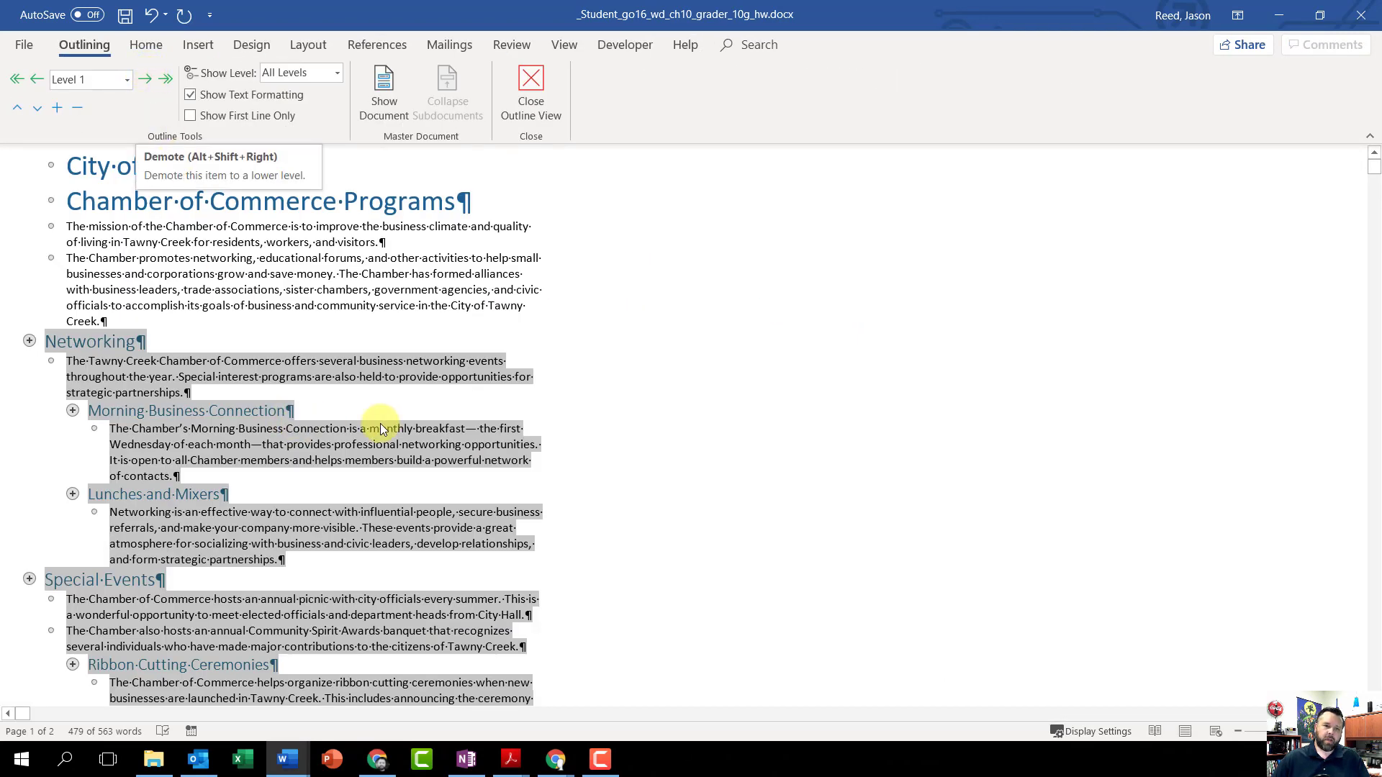
{"action": "left_click", "coordinate": [383, 97]}
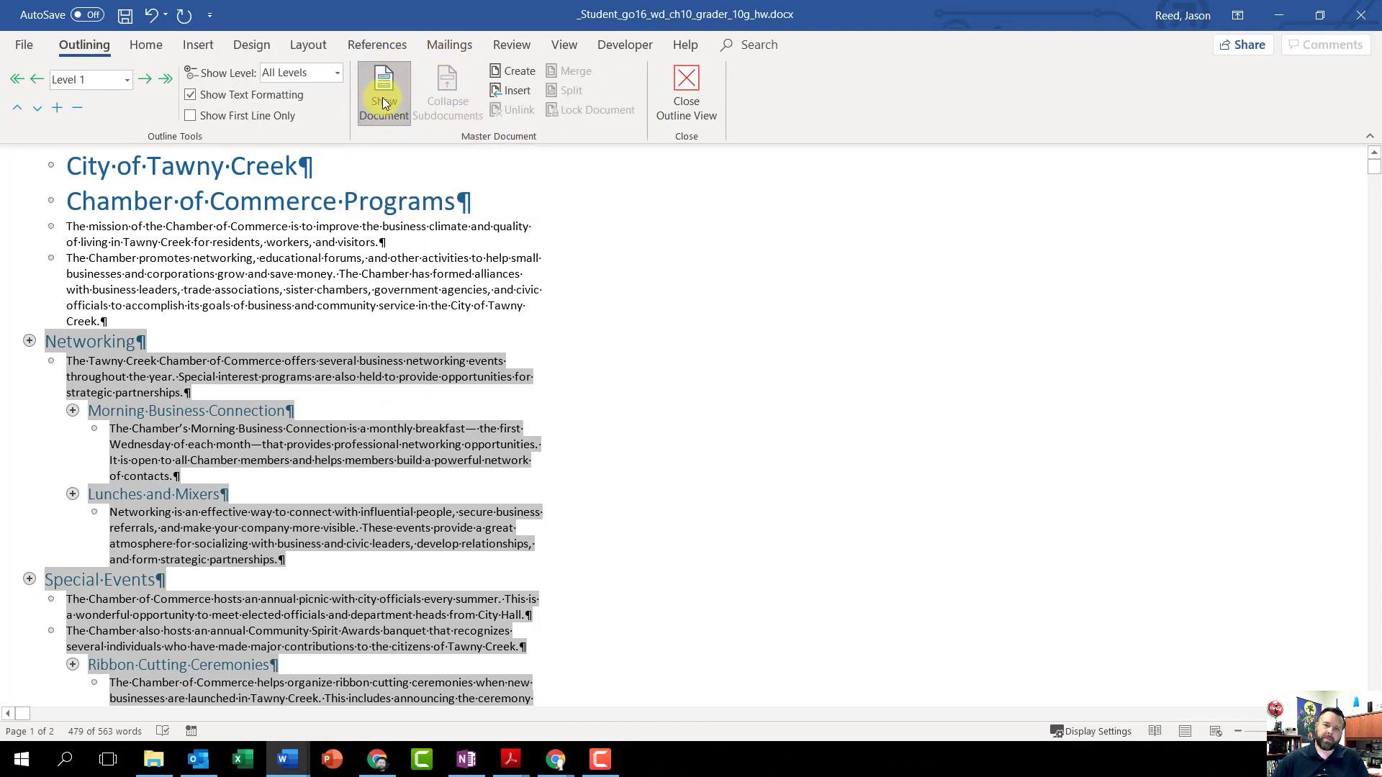
{"action": "left_click", "coordinate": [517, 72]}
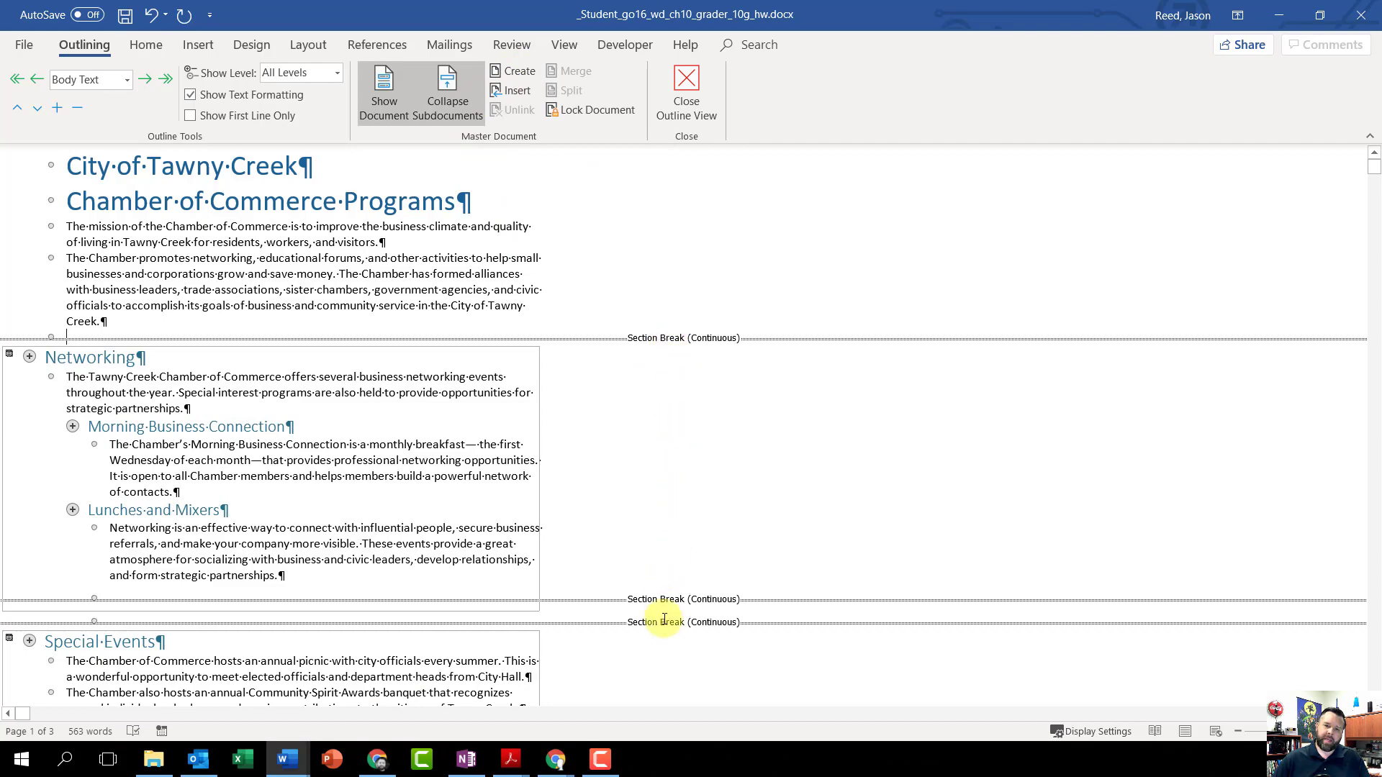
{"action": "scroll", "coordinate": [664, 619], "scroll_direction": "down", "scroll_amount": 3}
{"action": "scroll", "coordinate": [185, 401], "scroll_direction": "down", "scroll_amount": 9}
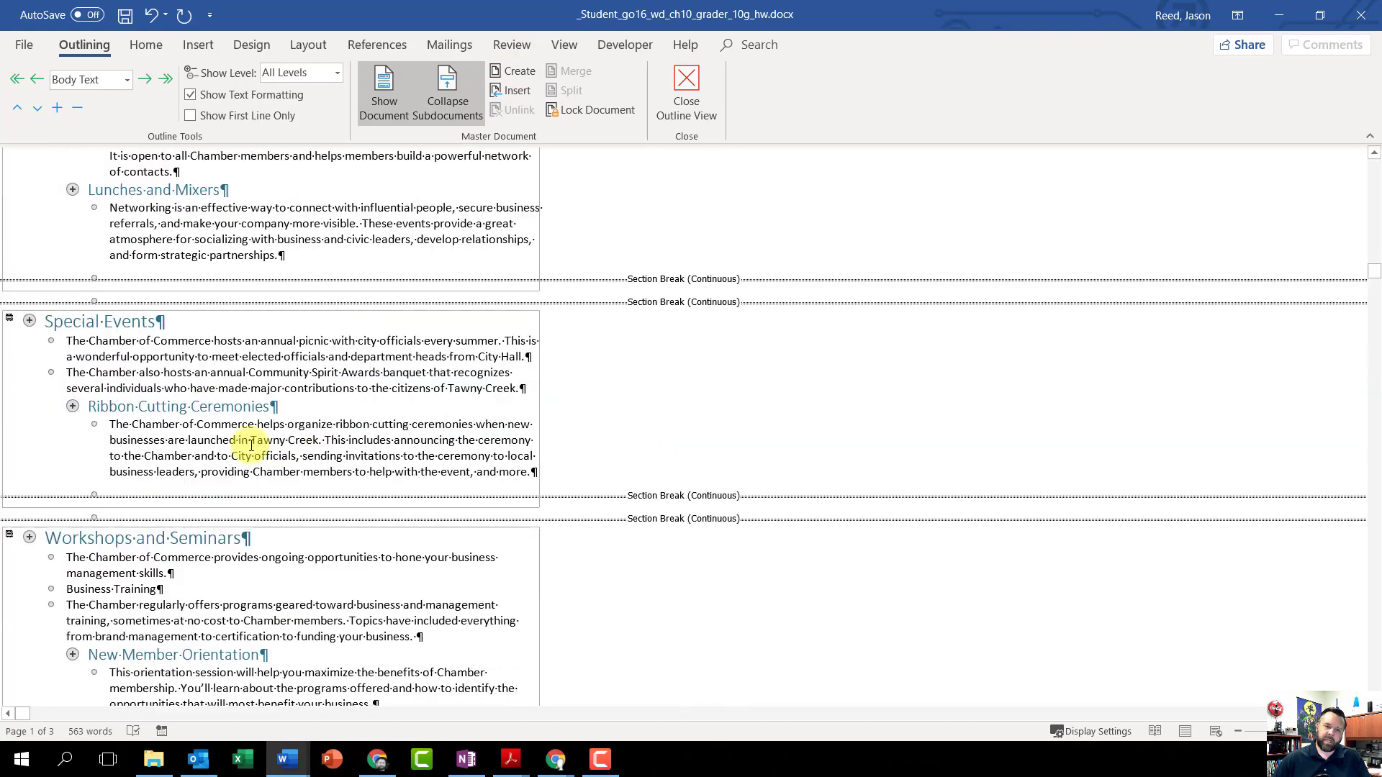
{"action": "scroll", "coordinate": [279, 450], "scroll_direction": "down", "scroll_amount": 7}
{"action": "scroll", "coordinate": [321, 441], "scroll_direction": "up", "scroll_amount": 14}
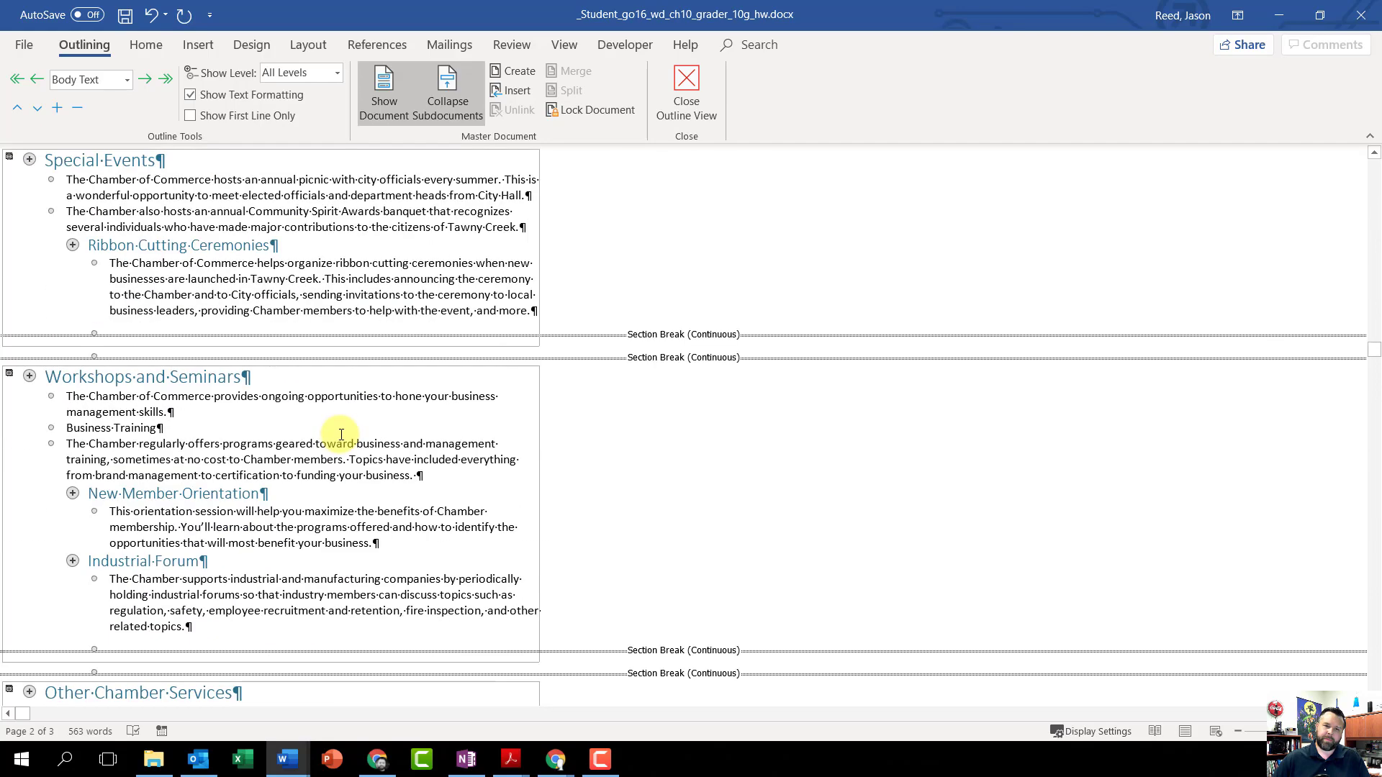
{"action": "scroll", "coordinate": [342, 434], "scroll_direction": "up", "scroll_amount": 5}
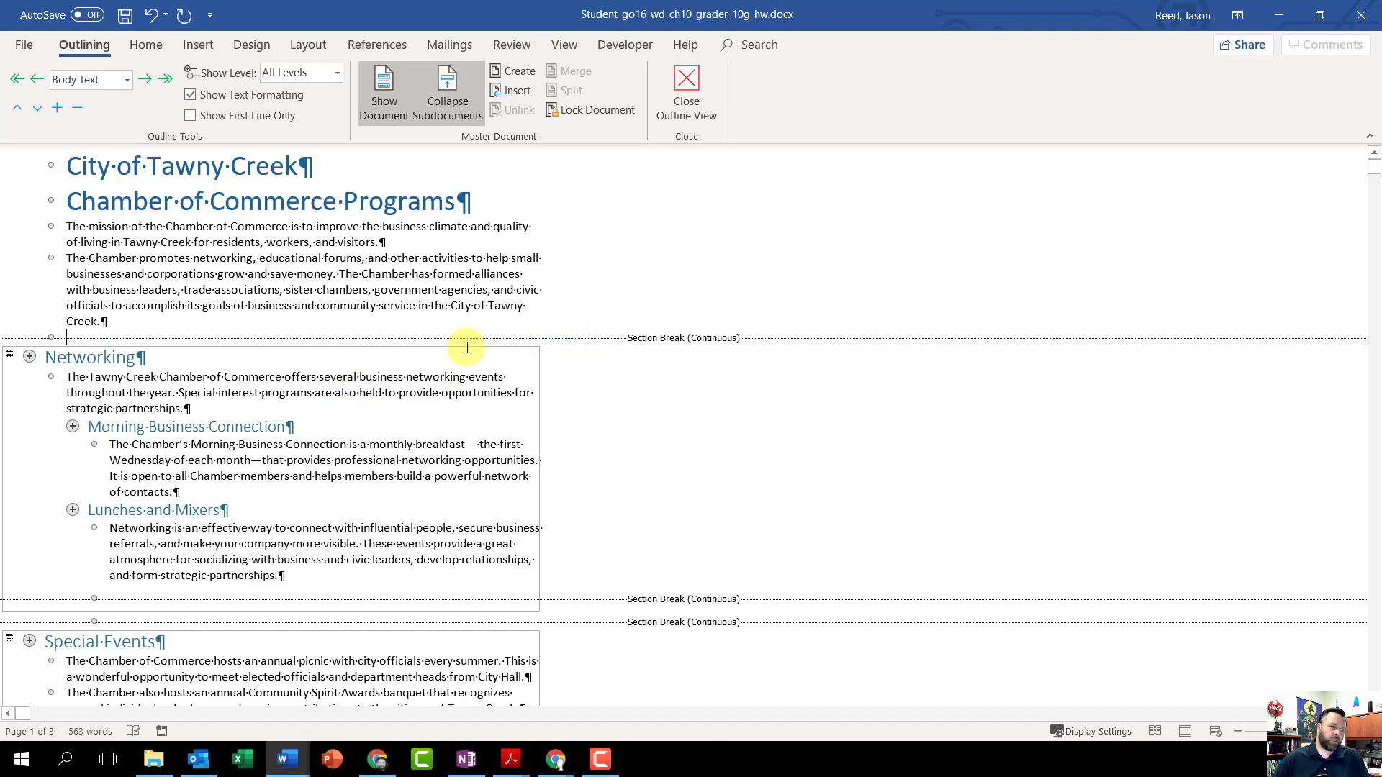
Step: Insert w10G_Ambassadors_Club.docx from the Downloads folder as a subdocument at the last blank paragraph of the document
{"action": "scroll", "coordinate": [467, 346], "scroll_direction": "down", "scroll_amount": 15}
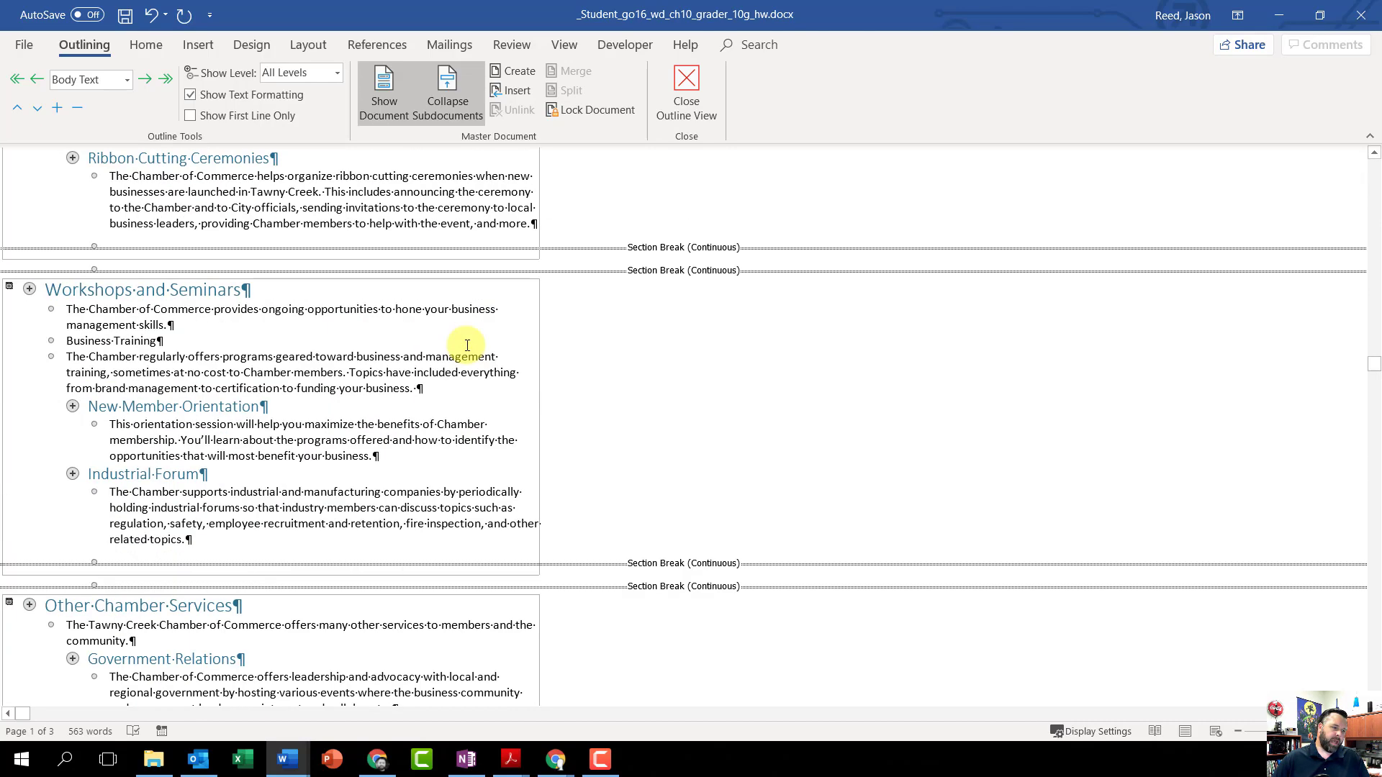
{"action": "scroll", "coordinate": [465, 353], "scroll_direction": "down", "scroll_amount": 3}
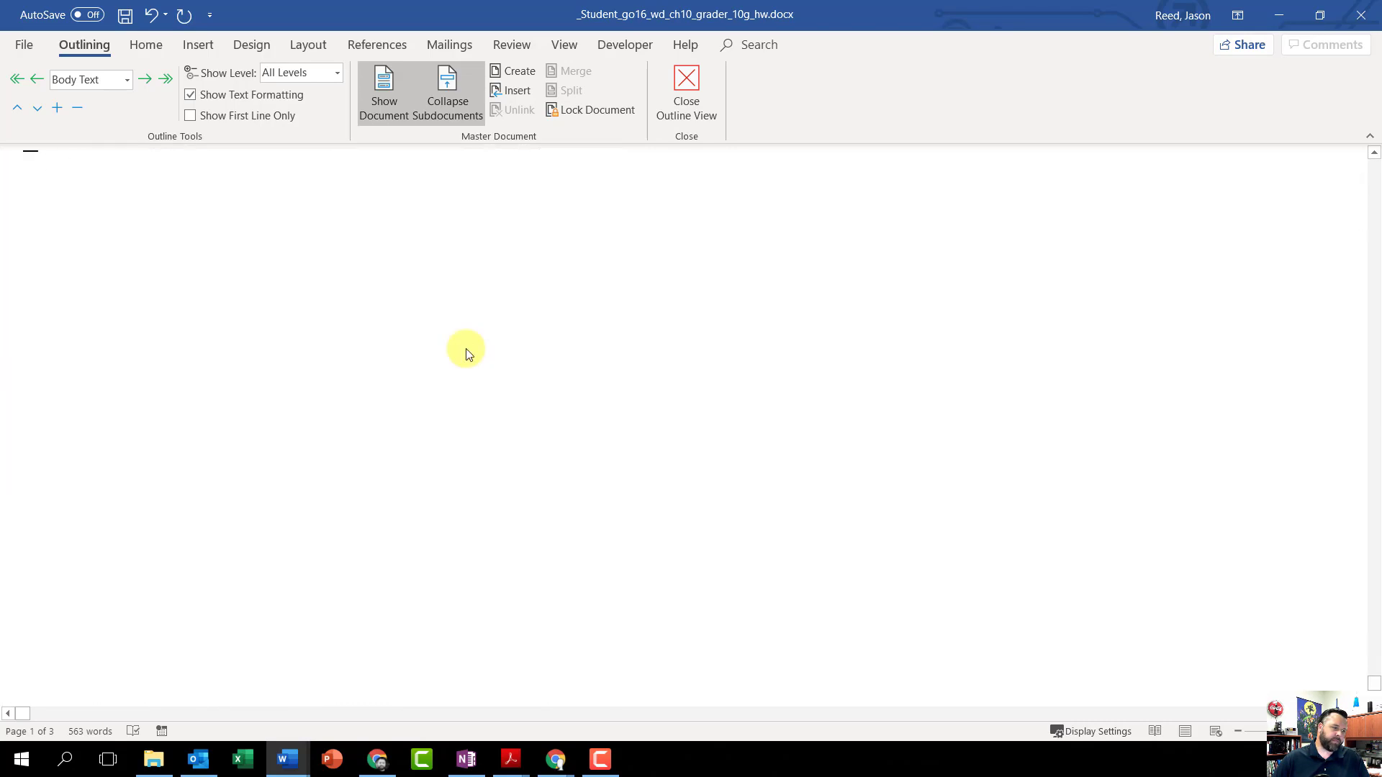
{"action": "scroll", "coordinate": [465, 349], "scroll_direction": "up", "scroll_amount": 3}
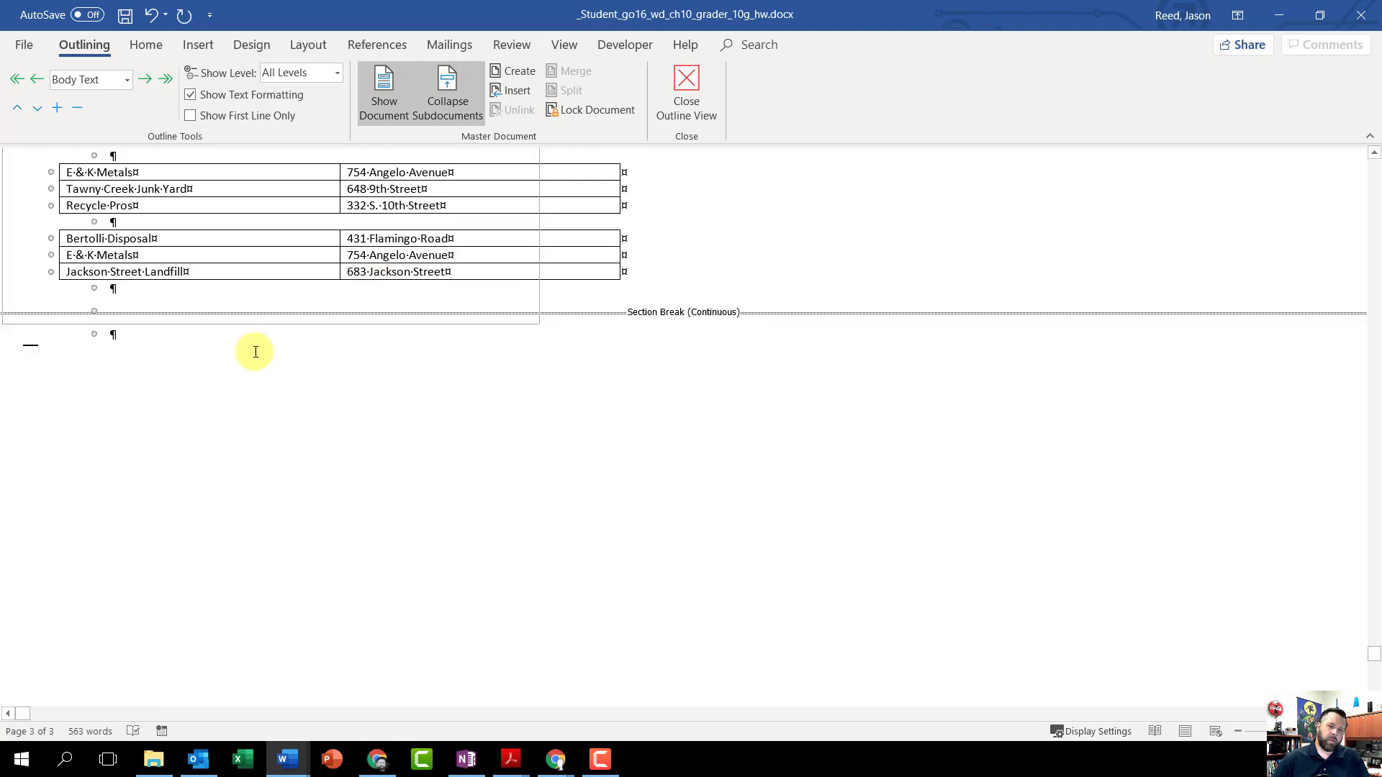
{"action": "left_click", "coordinate": [116, 332]}
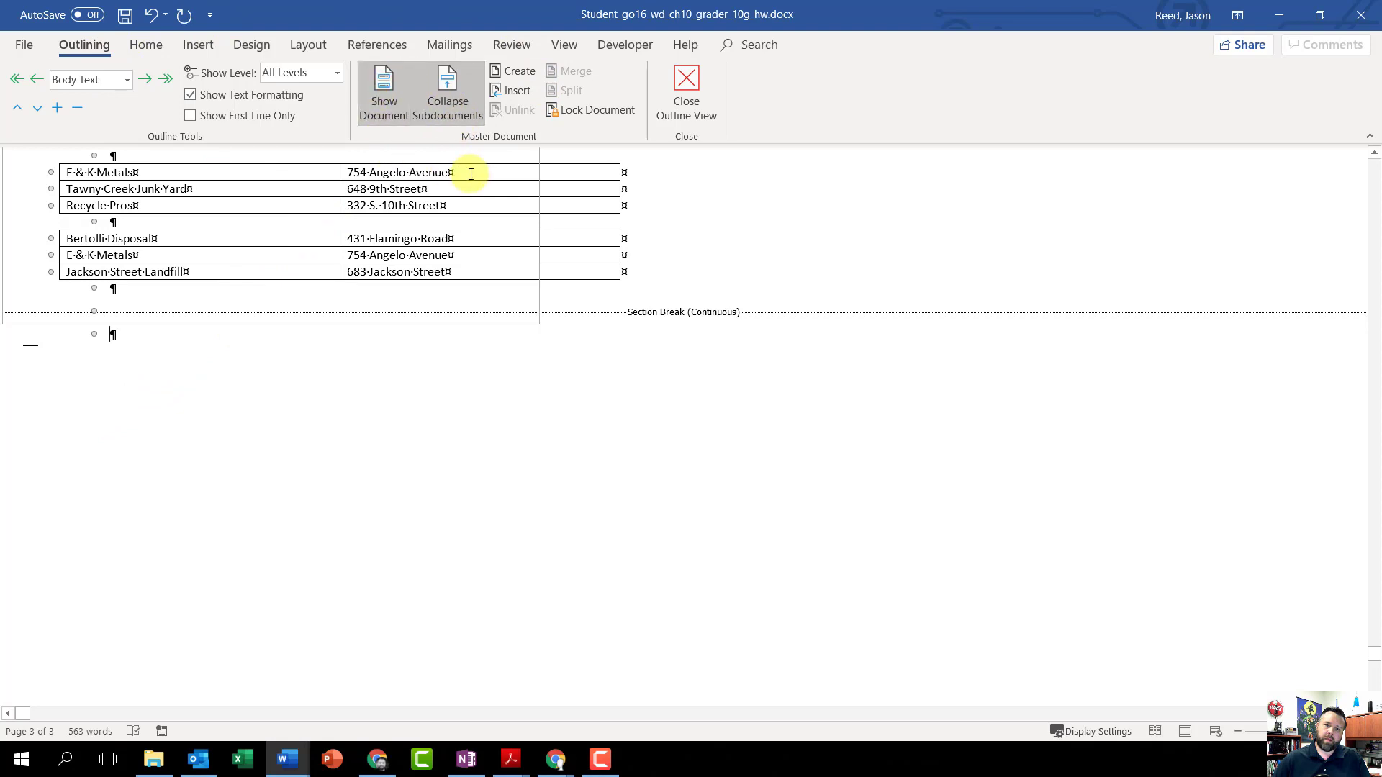
{"action": "left_click", "coordinate": [514, 92]}
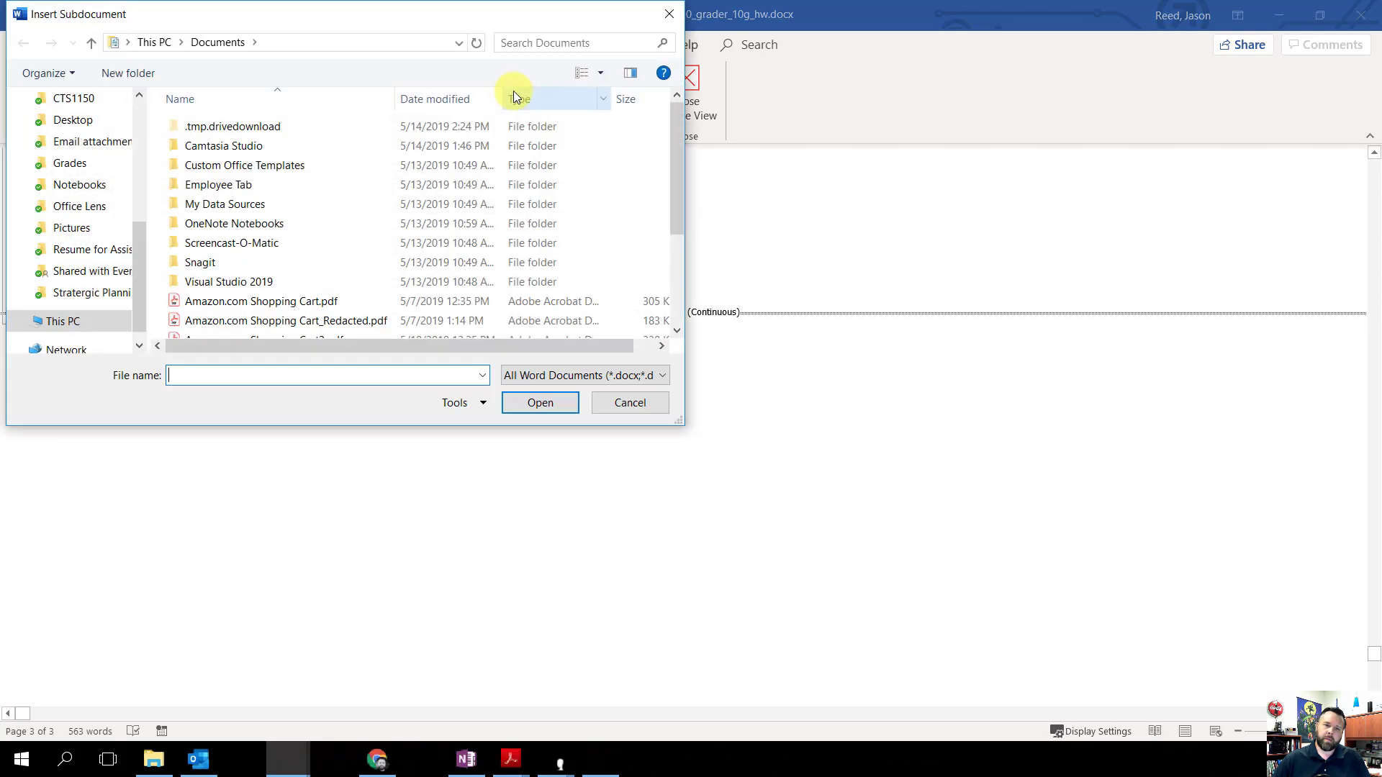
{"action": "scroll", "coordinate": [92, 232], "scroll_direction": "up", "scroll_amount": 2}
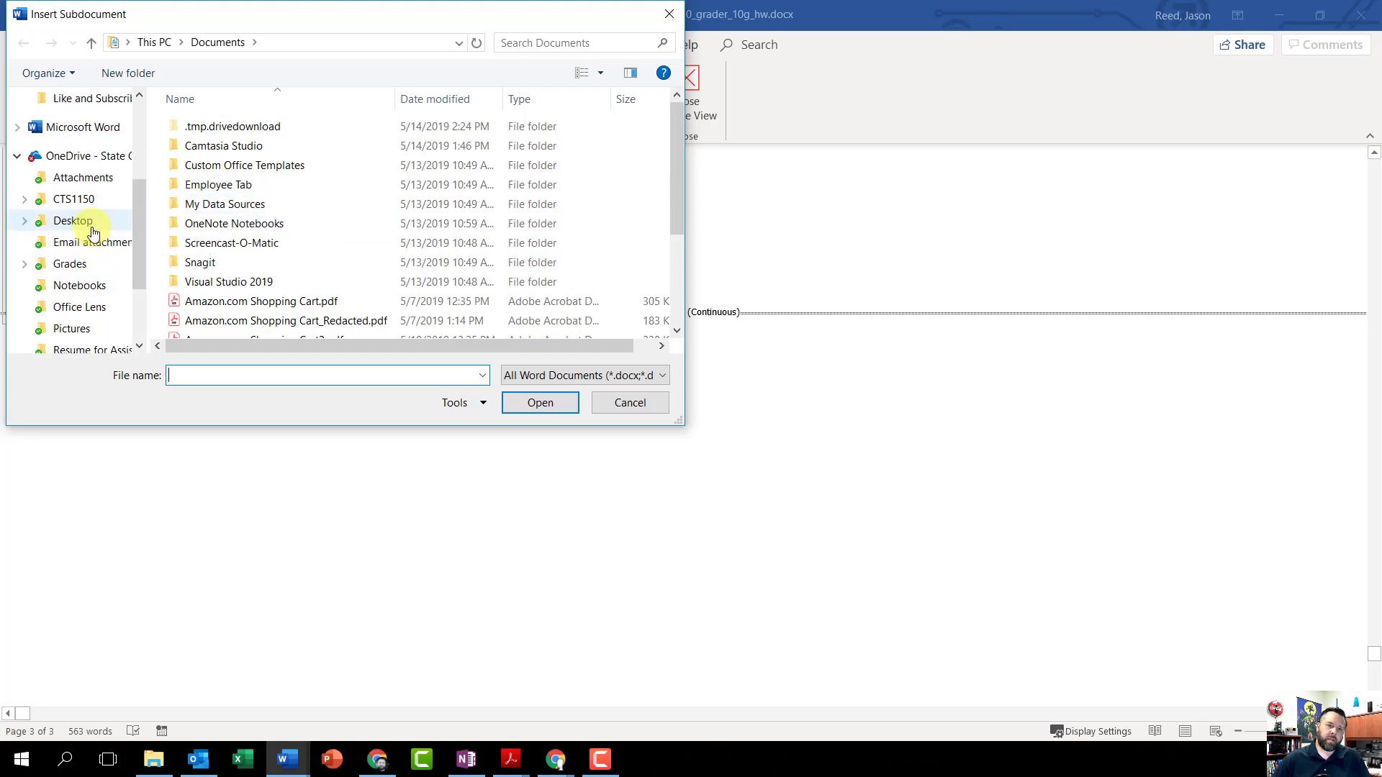
{"action": "scroll", "coordinate": [92, 232], "scroll_direction": "up", "scroll_amount": 3}
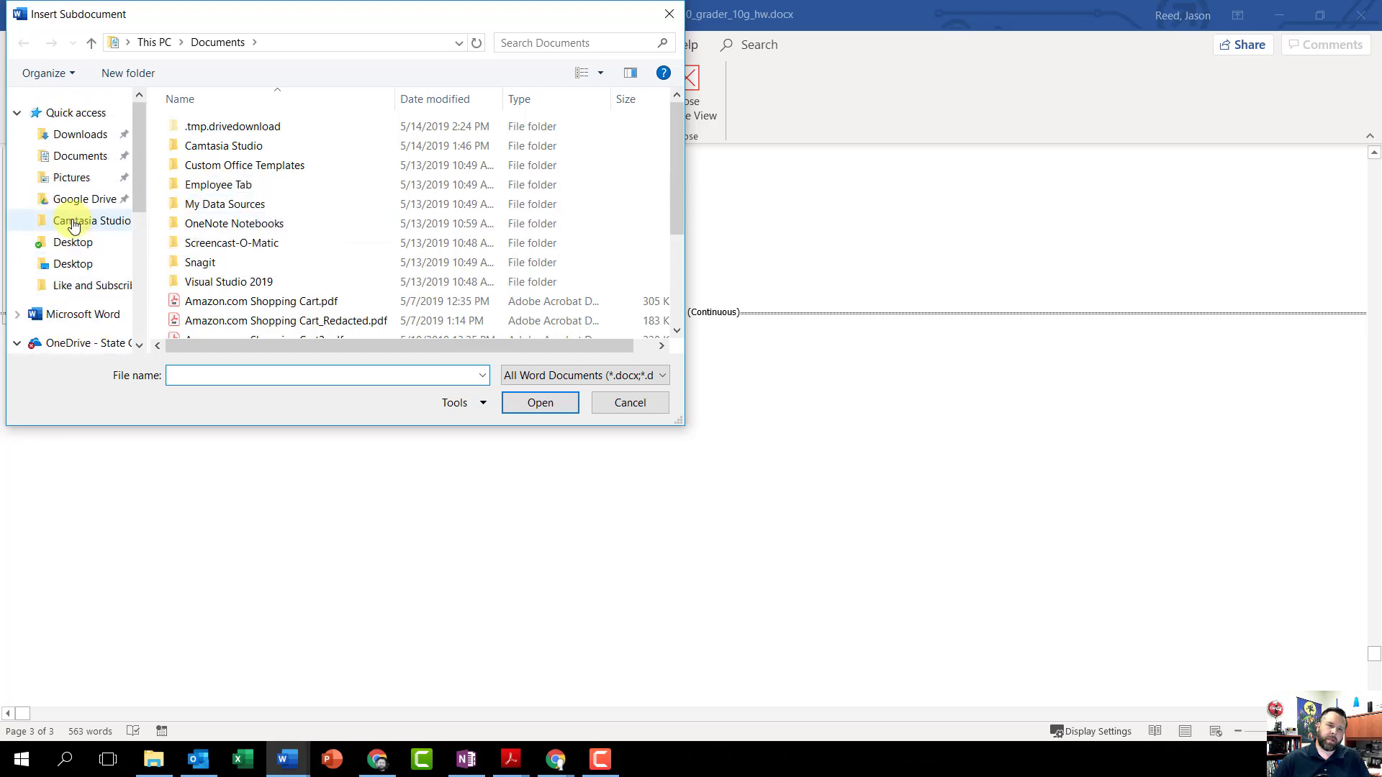
{"action": "left_click", "coordinate": [81, 134]}
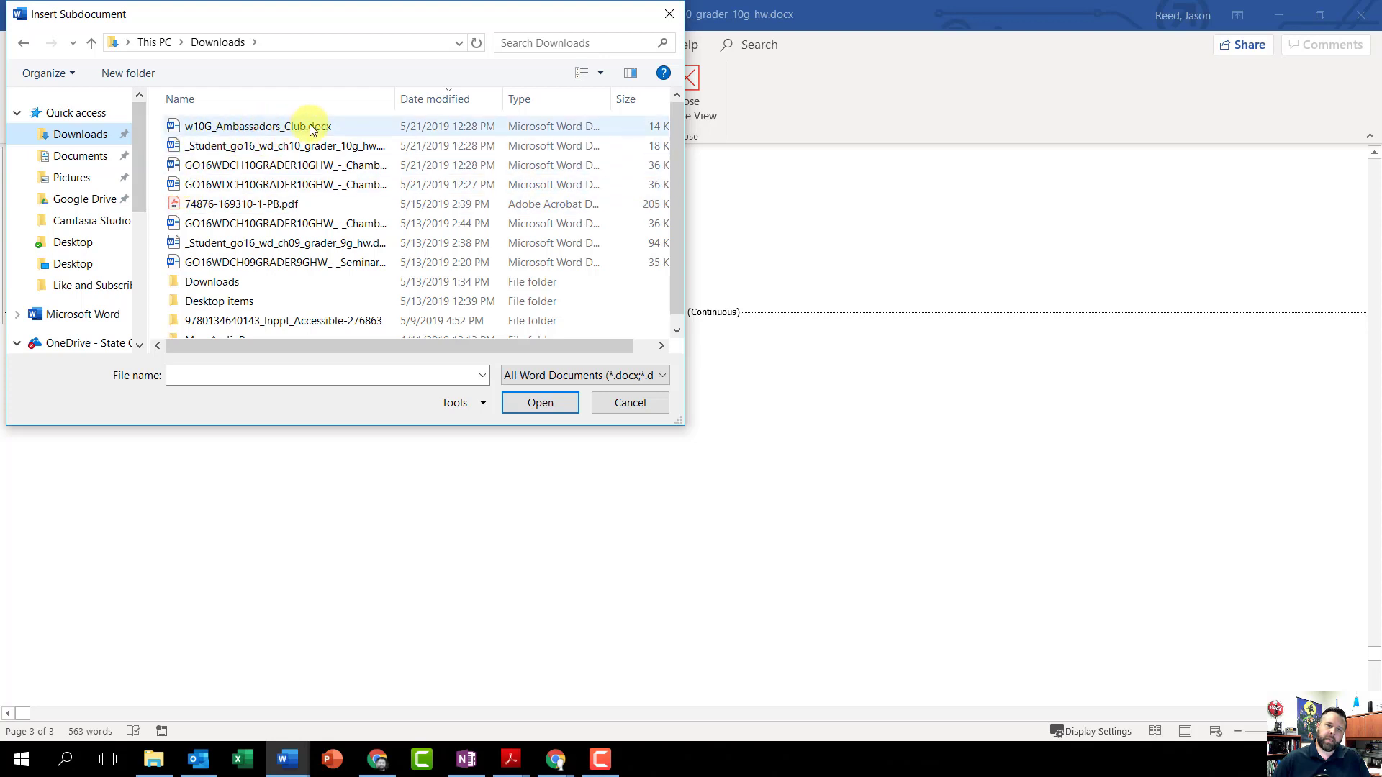
{"action": "left_click", "coordinate": [253, 127]}
{"action": "left_click", "coordinate": [539, 403]}
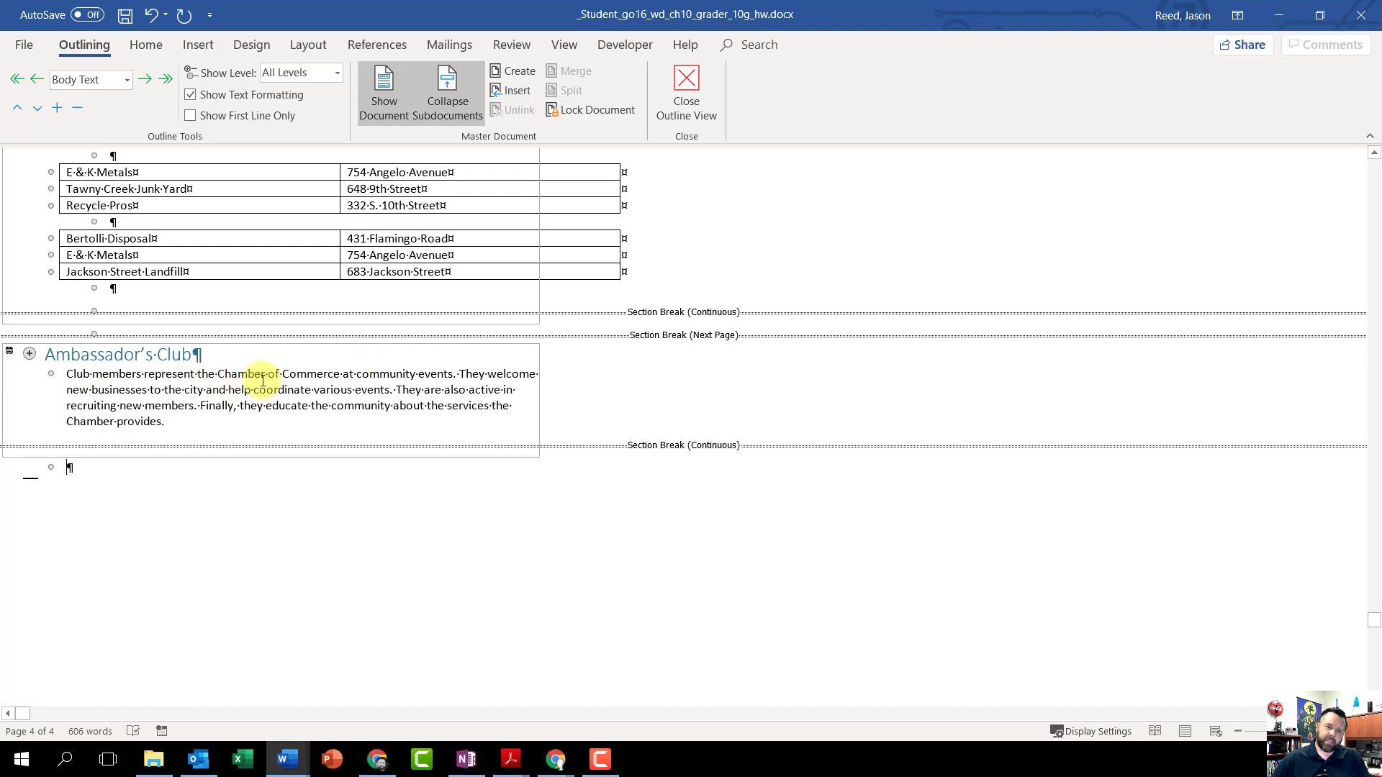
Step: Replace the word "various" in the Ambassador's Club paragraph with its synonym "numerous"
{"action": "right_click", "coordinate": [334, 393]}
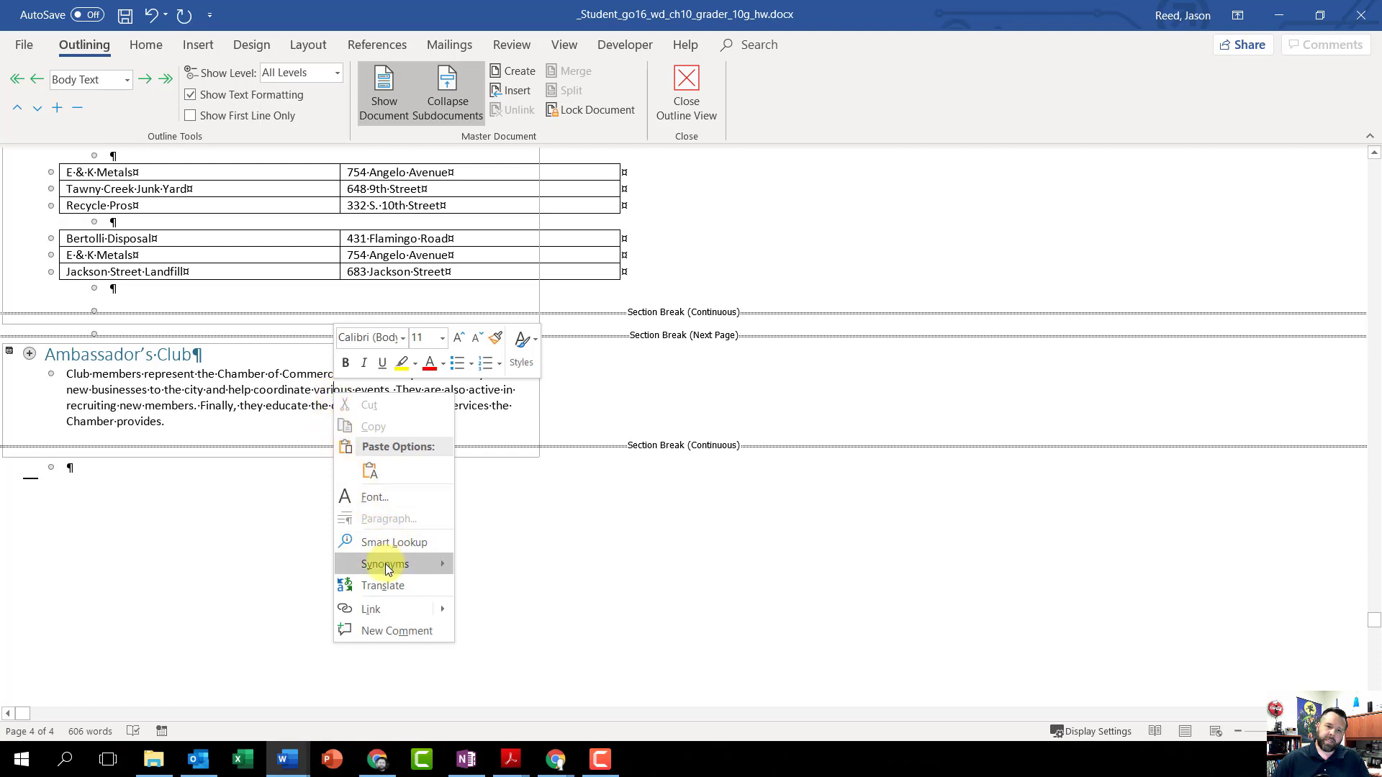
{"action": "mouse_move", "coordinate": [396, 567]}
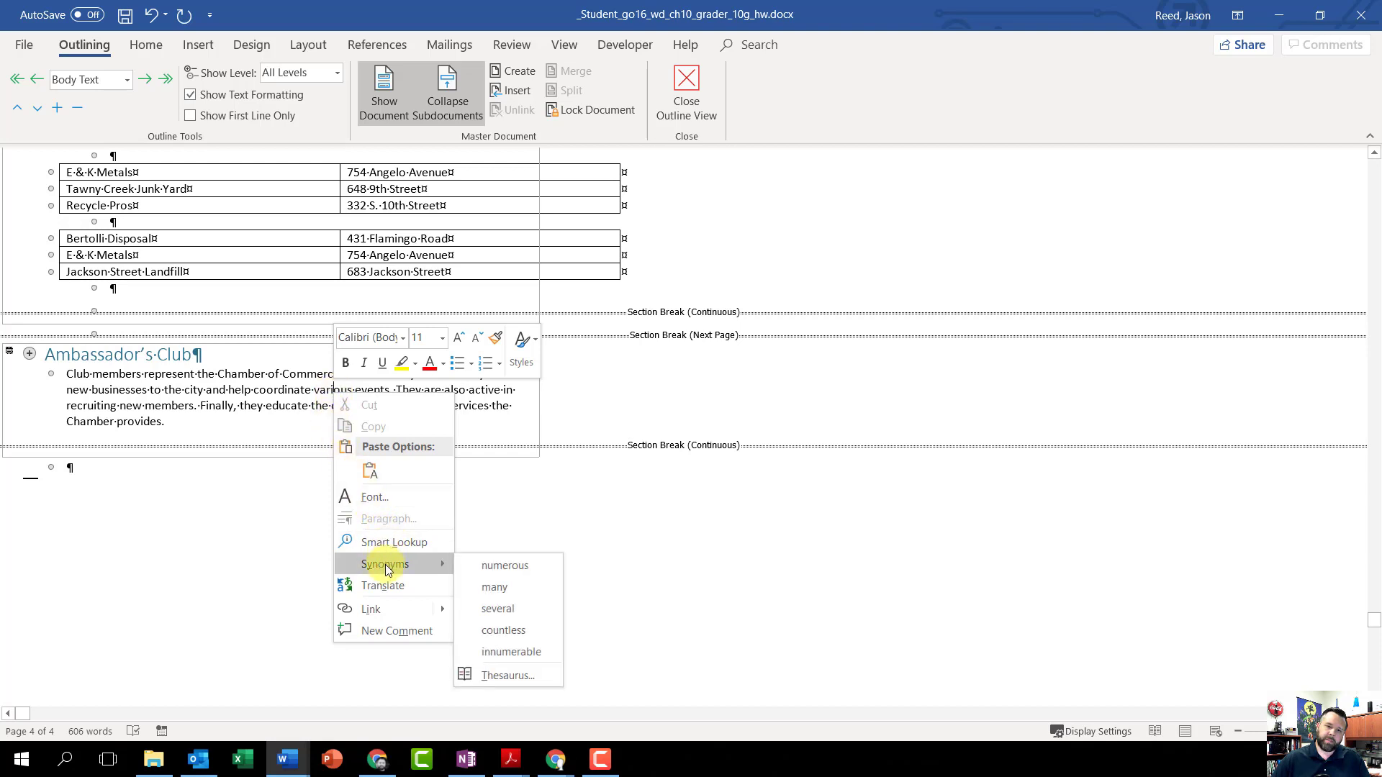
{"action": "left_click", "coordinate": [532, 565]}
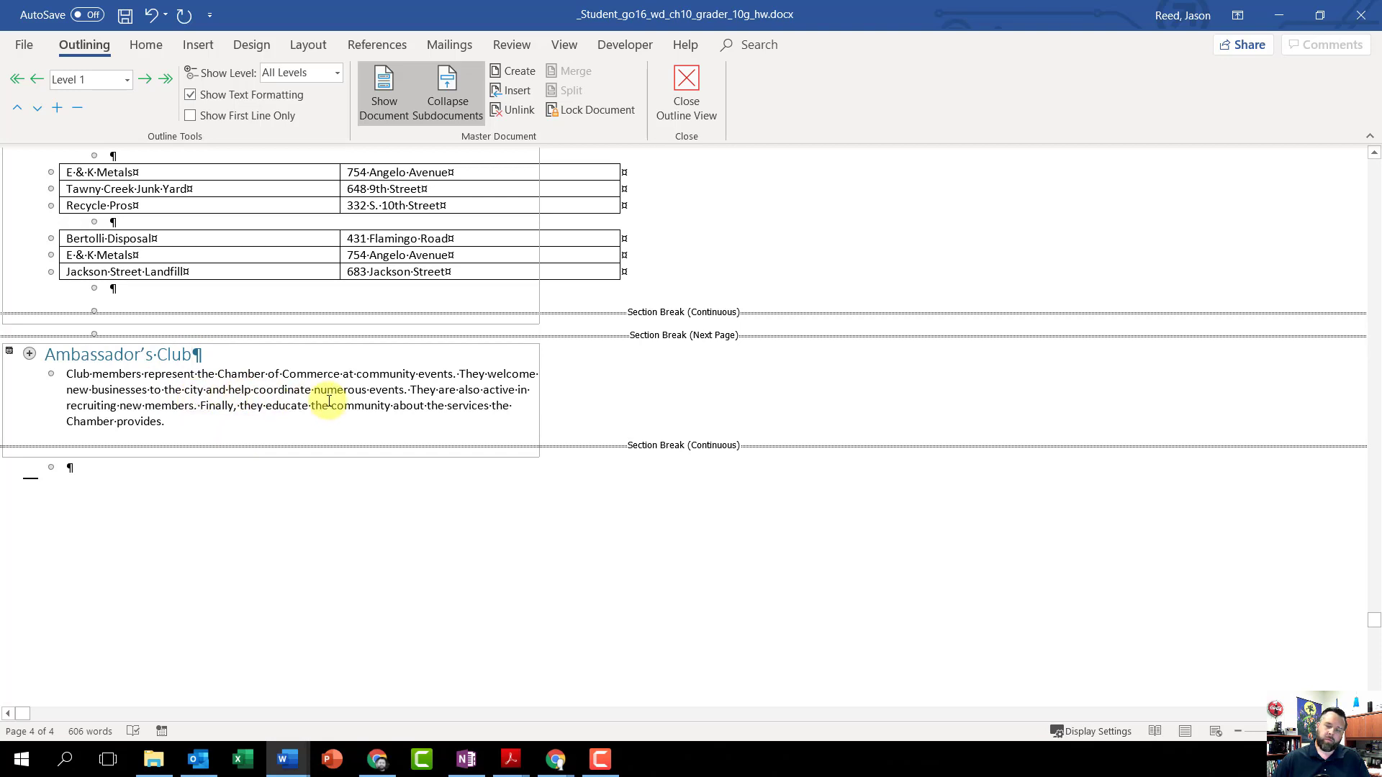
Step: Unlink the Ambassador's Club and Other Chamber Services subdocuments from the master document
{"action": "left_click", "coordinate": [516, 118]}
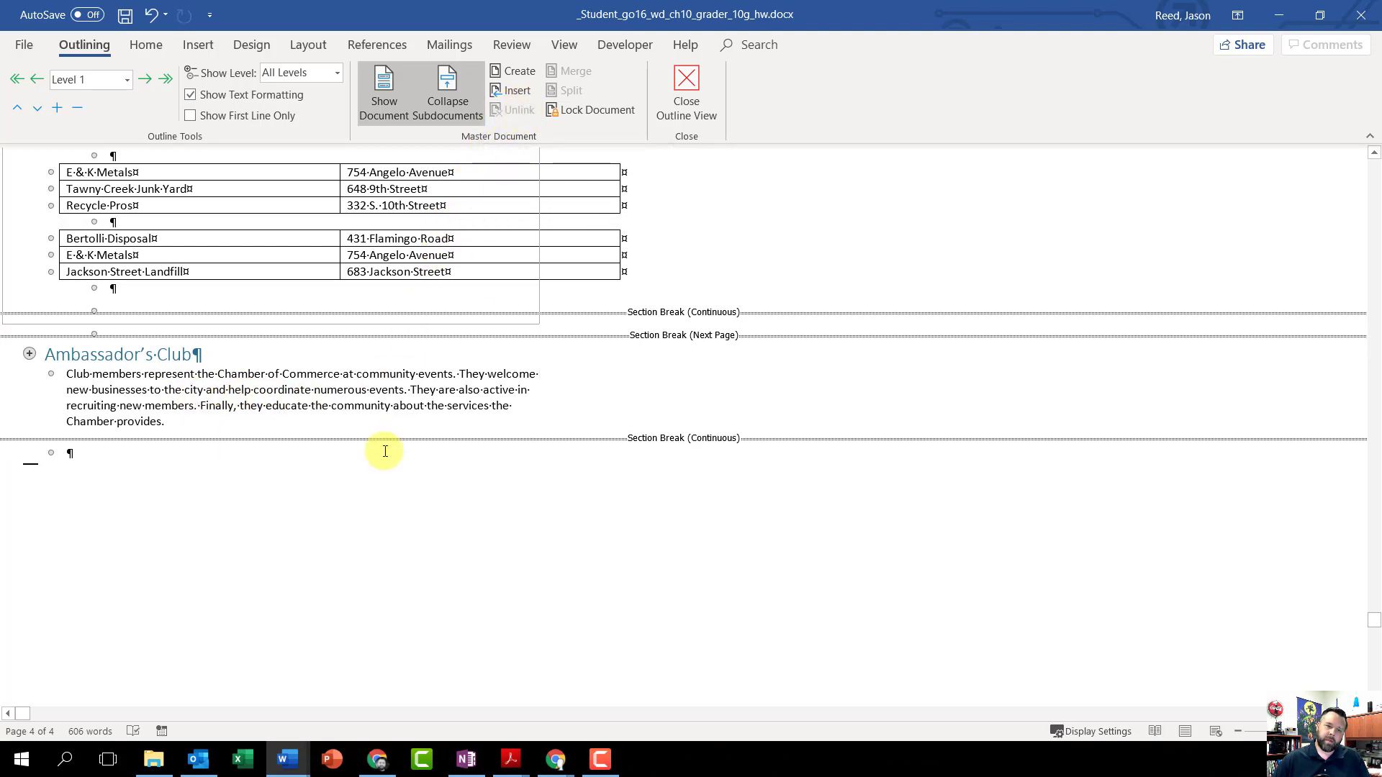
{"action": "scroll", "coordinate": [385, 451], "scroll_direction": "up", "scroll_amount": 8}
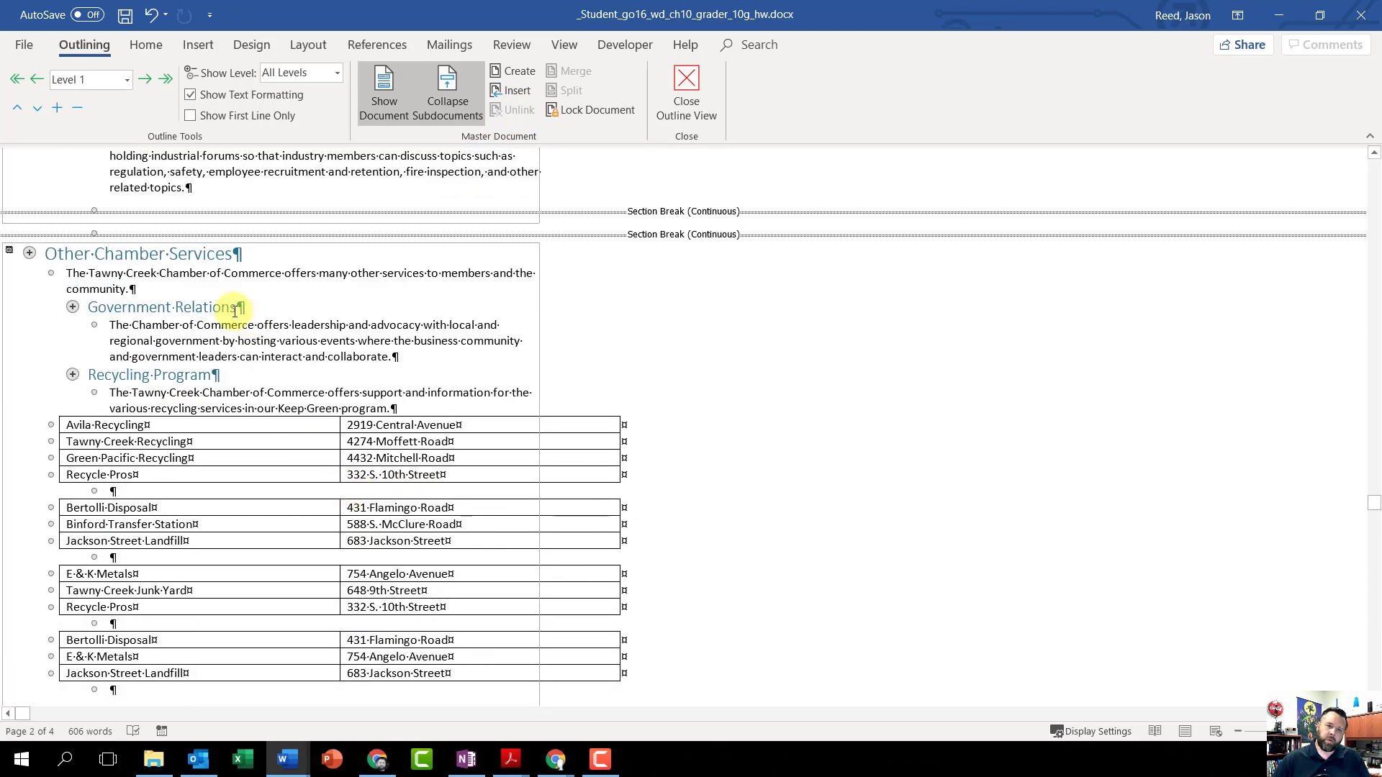
{"action": "left_click", "coordinate": [256, 256]}
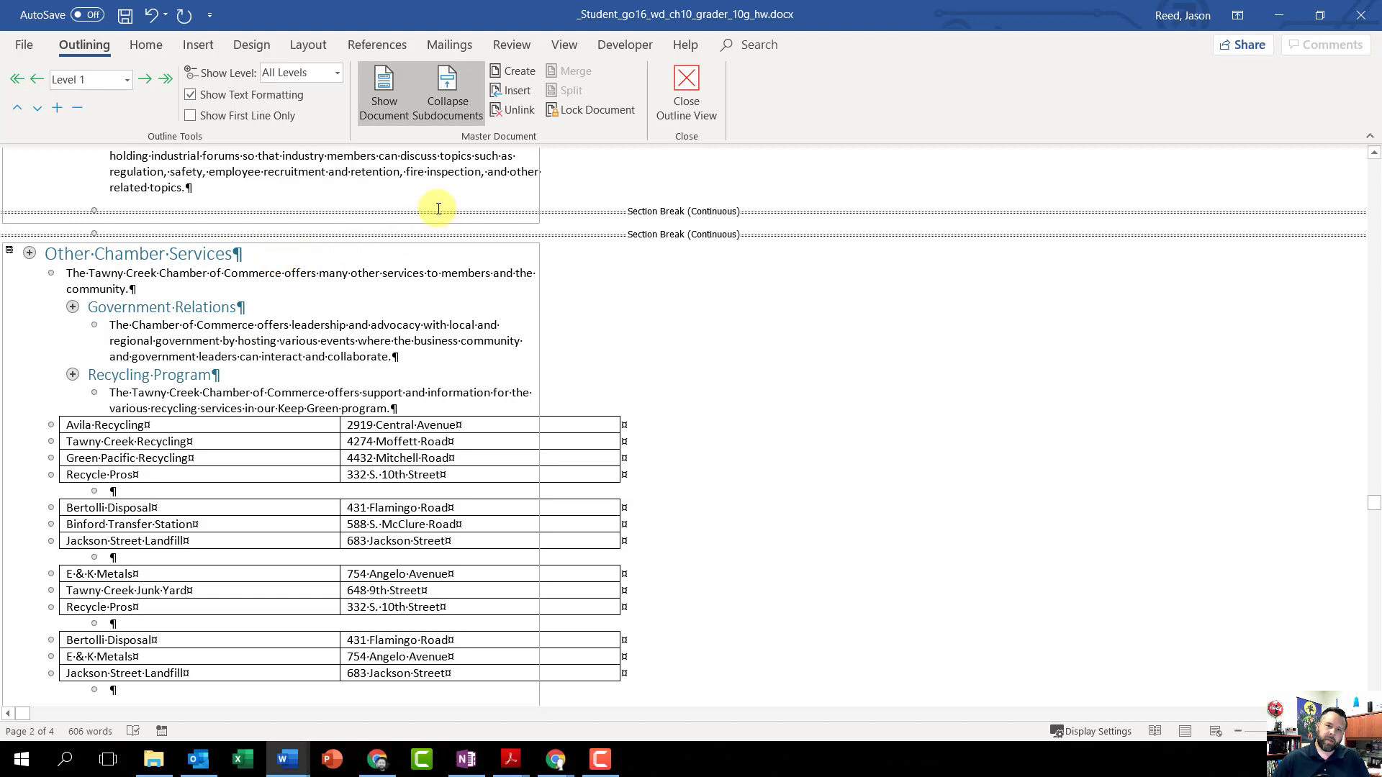
{"action": "left_click", "coordinate": [516, 110]}
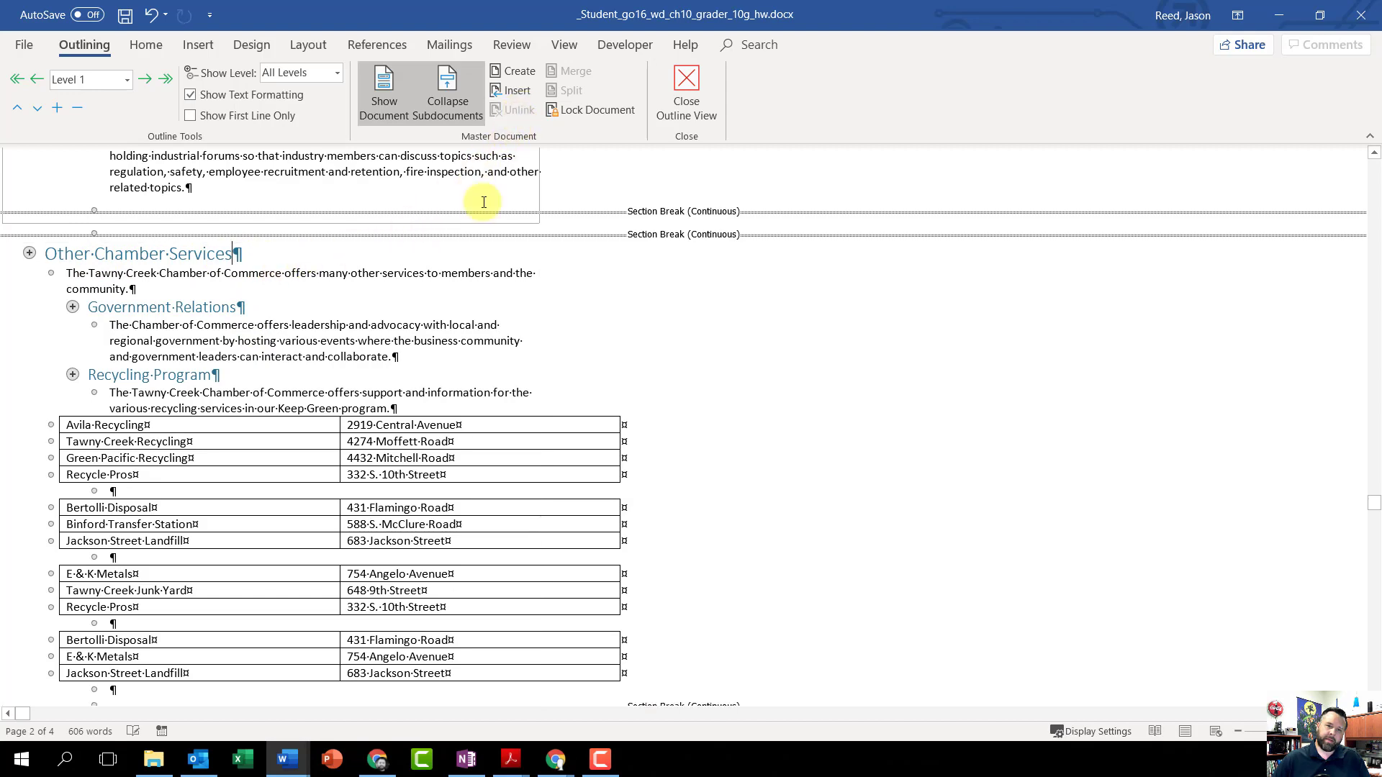
Step: Unlink the Workshops and Seminars, Special Events and Networking subdocuments from the master document
{"action": "scroll", "coordinate": [346, 441], "scroll_direction": "up", "scroll_amount": 5}
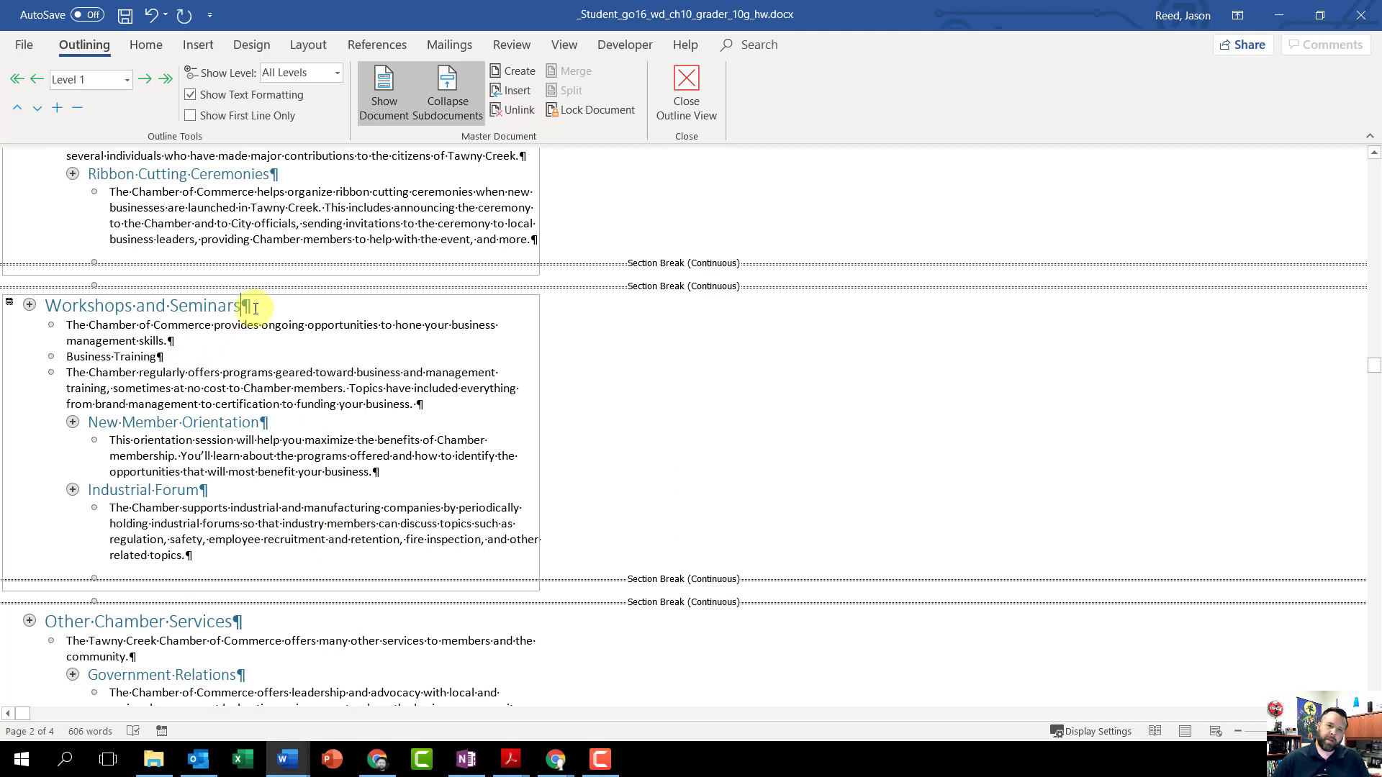
{"action": "left_click", "coordinate": [399, 205]}
{"action": "left_click", "coordinate": [533, 108]}
{"action": "scroll", "coordinate": [348, 451], "scroll_direction": "up", "scroll_amount": 5}
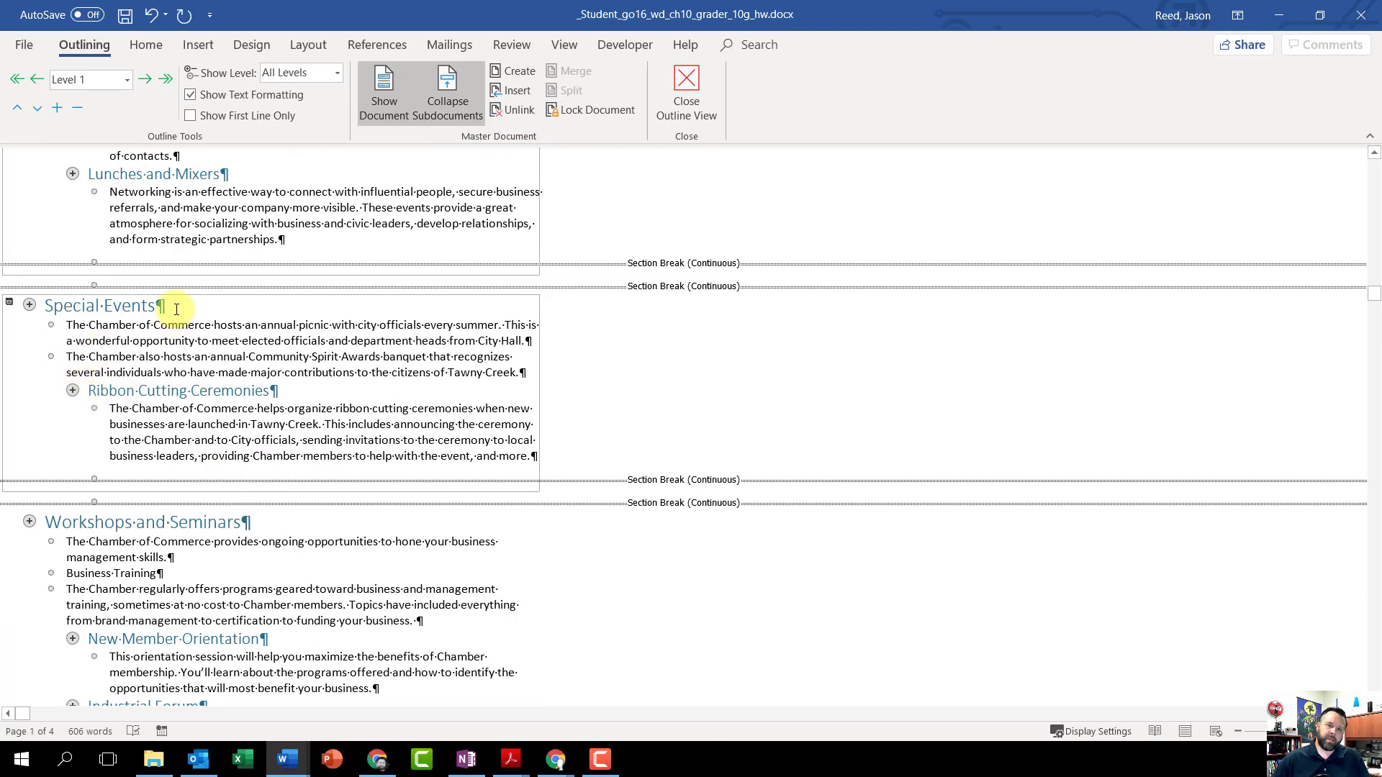
{"action": "left_click", "coordinate": [516, 111]}
{"action": "scroll", "coordinate": [166, 490], "scroll_direction": "up", "scroll_amount": 5}
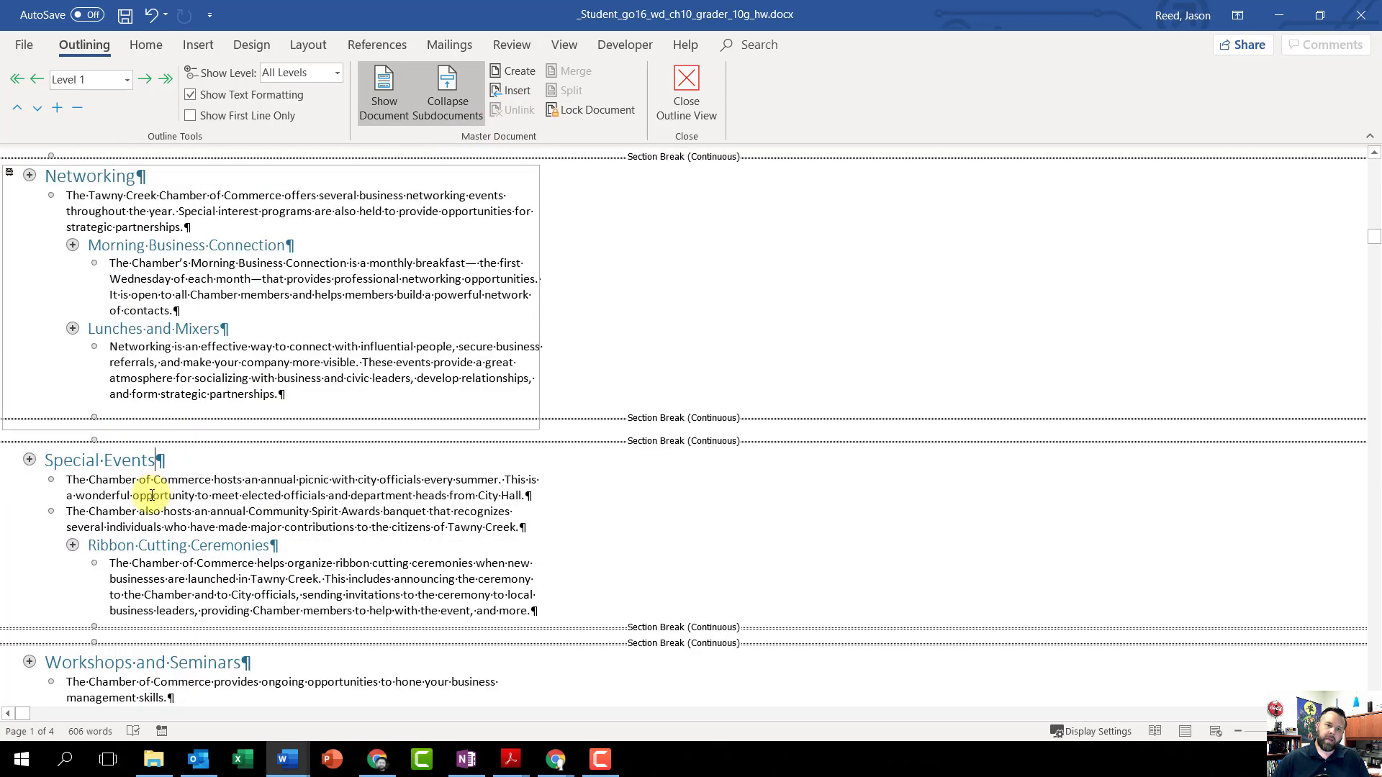
{"action": "left_click", "coordinate": [136, 272]}
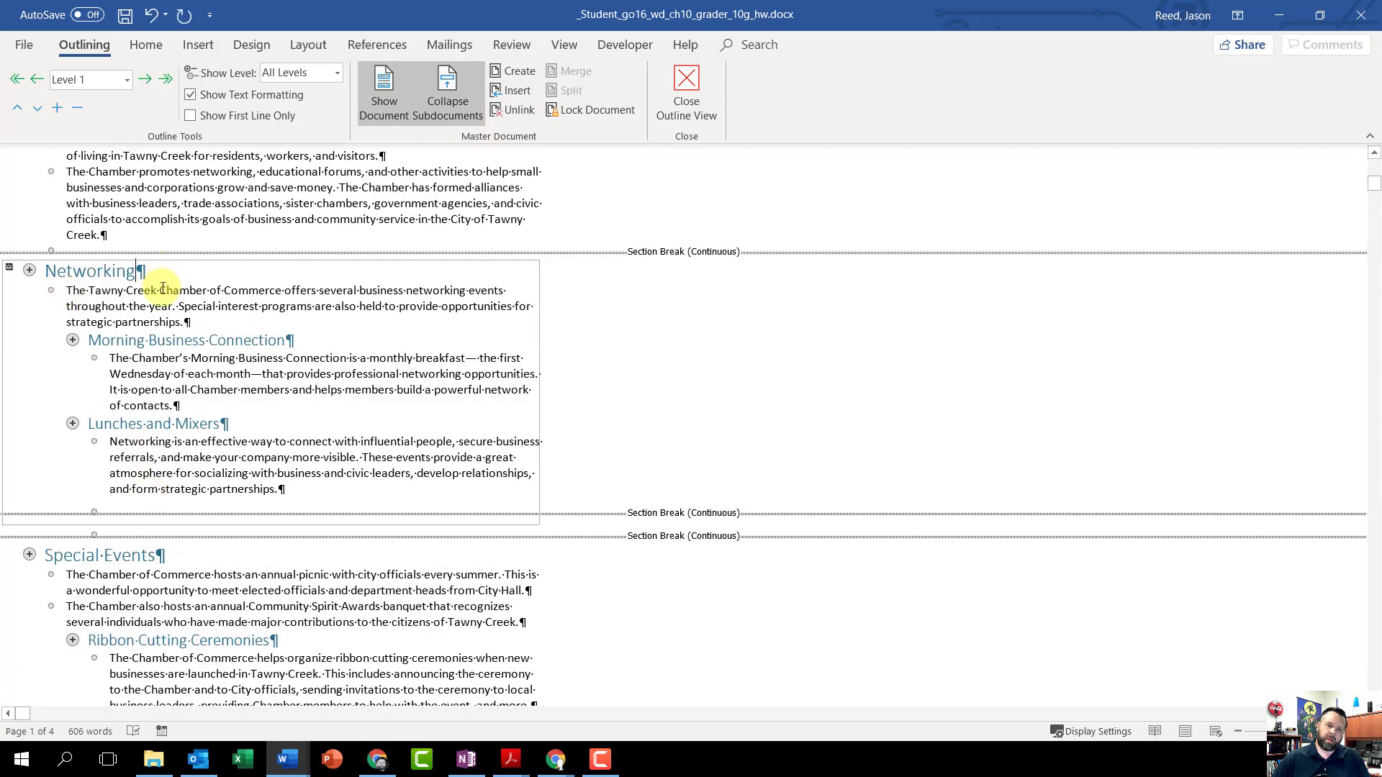
{"action": "left_click", "coordinate": [515, 110]}
{"action": "scroll", "coordinate": [339, 413], "scroll_direction": "up", "scroll_amount": 1}
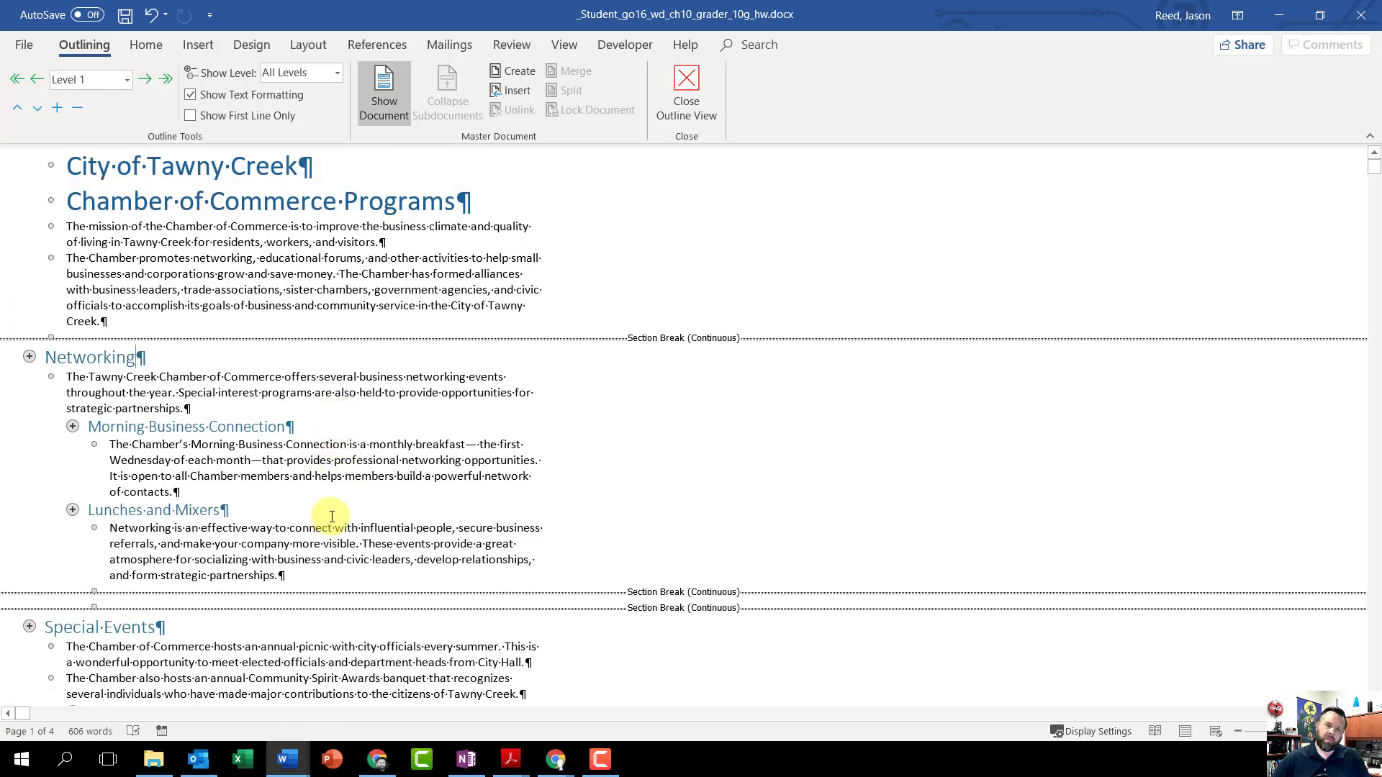
Step: Delete the section breaks before and after the Ambassador's Club section, including the blank paragraph at the document's end
{"action": "scroll", "coordinate": [327, 527], "scroll_direction": "down", "scroll_amount": 4}
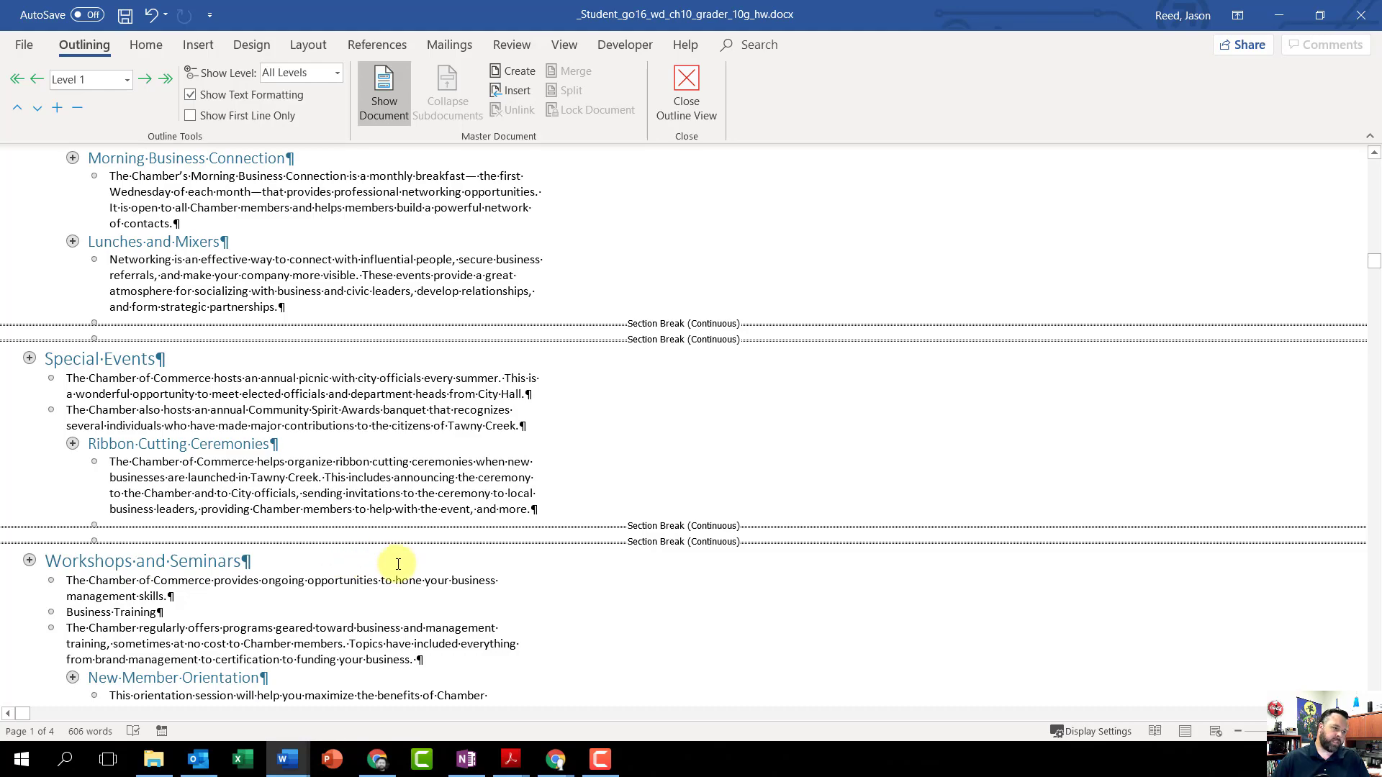
{"action": "scroll", "coordinate": [398, 563], "scroll_direction": "down", "scroll_amount": 15}
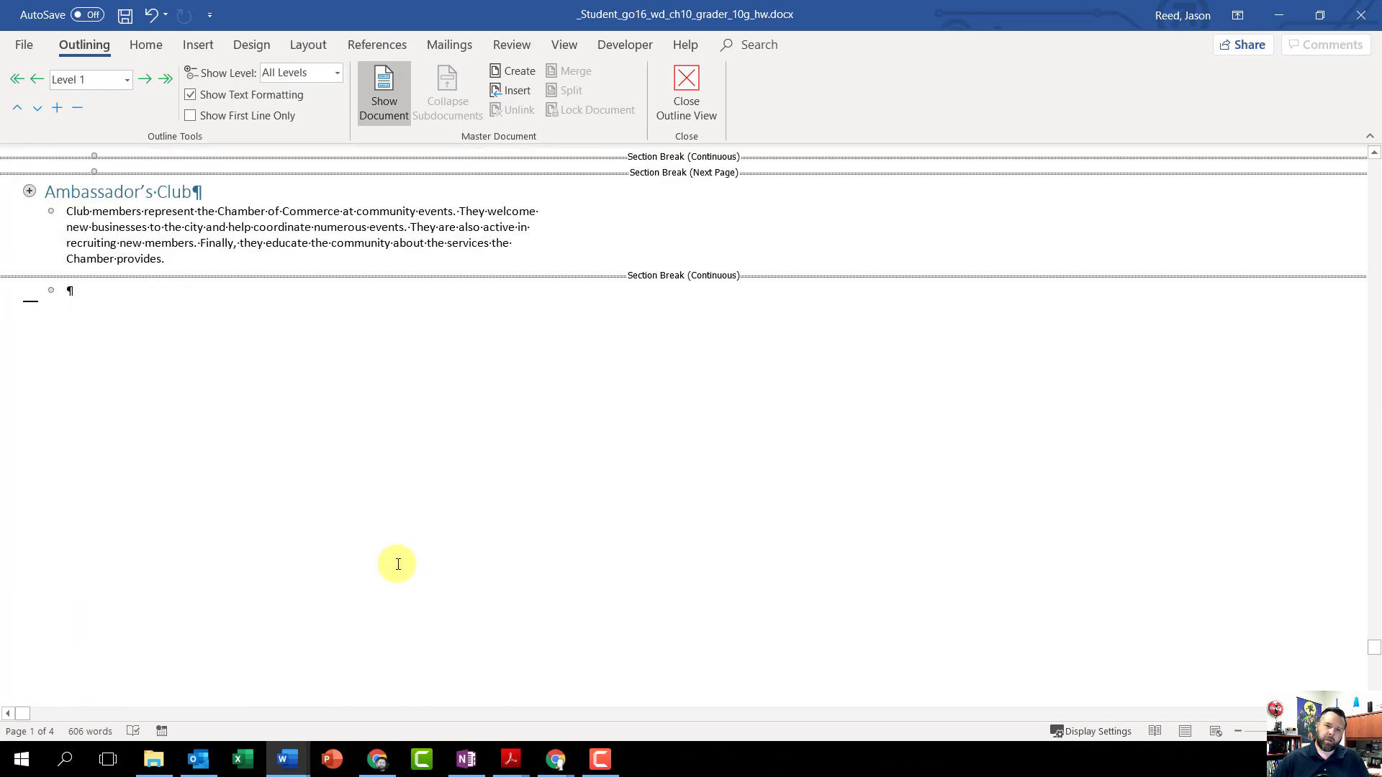
{"action": "scroll", "coordinate": [398, 564], "scroll_direction": "up", "scroll_amount": 2}
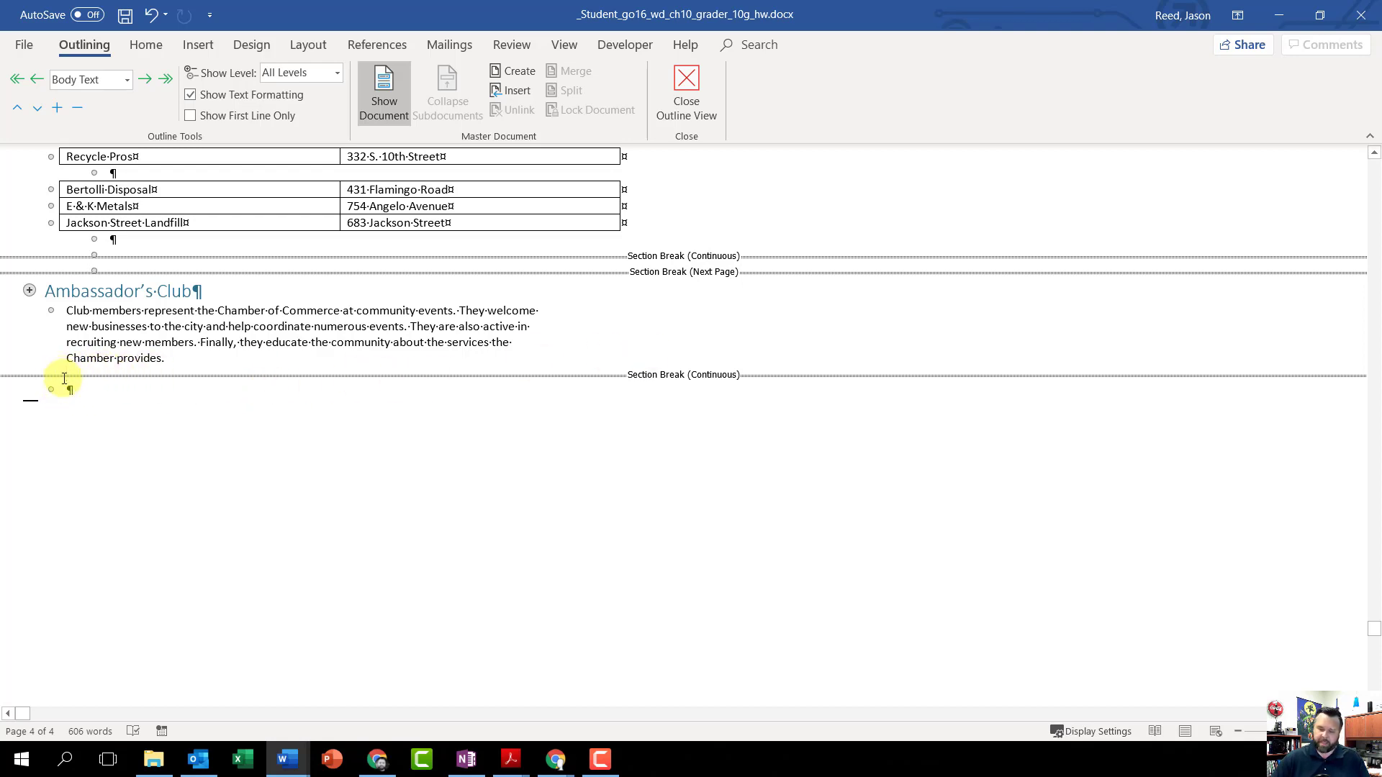
{"action": "key", "text": "ctrl+z"}
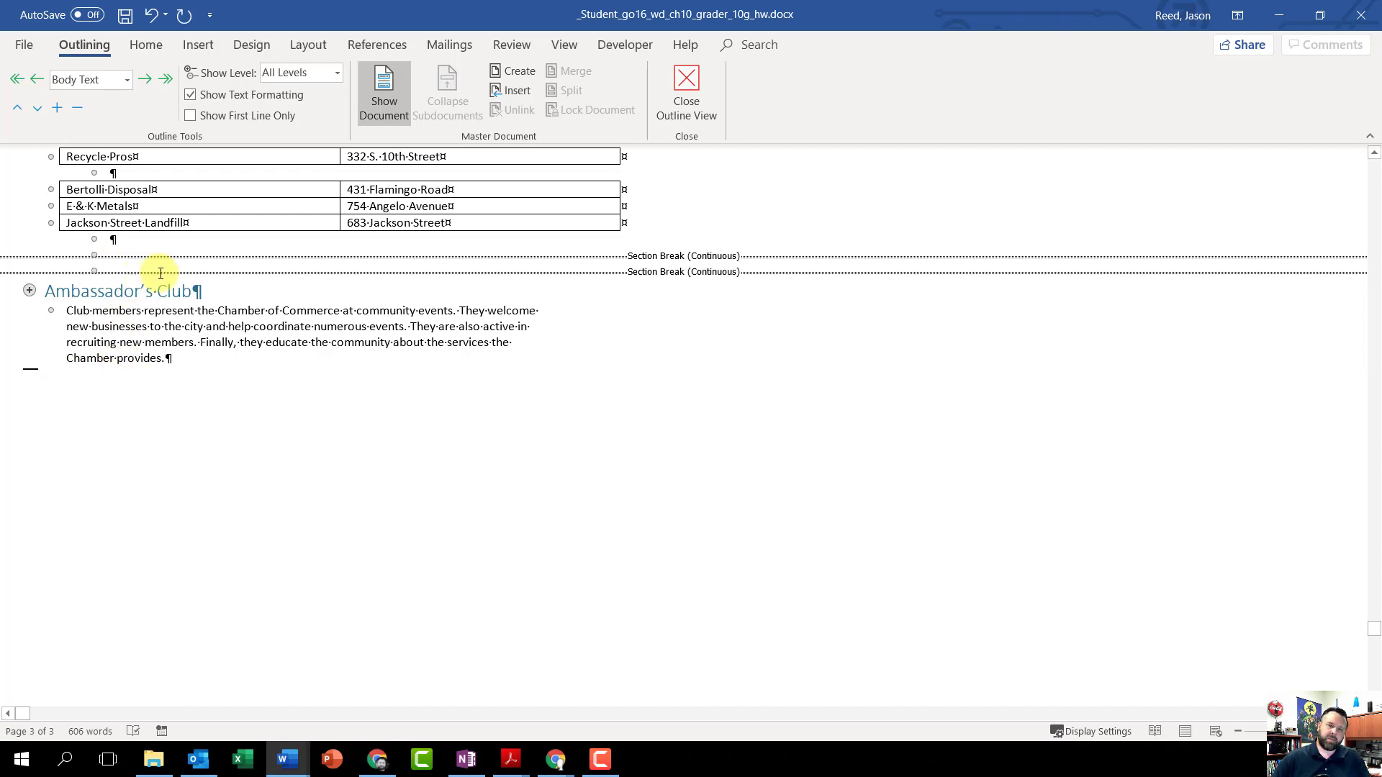
{"action": "key", "text": "Delete"}
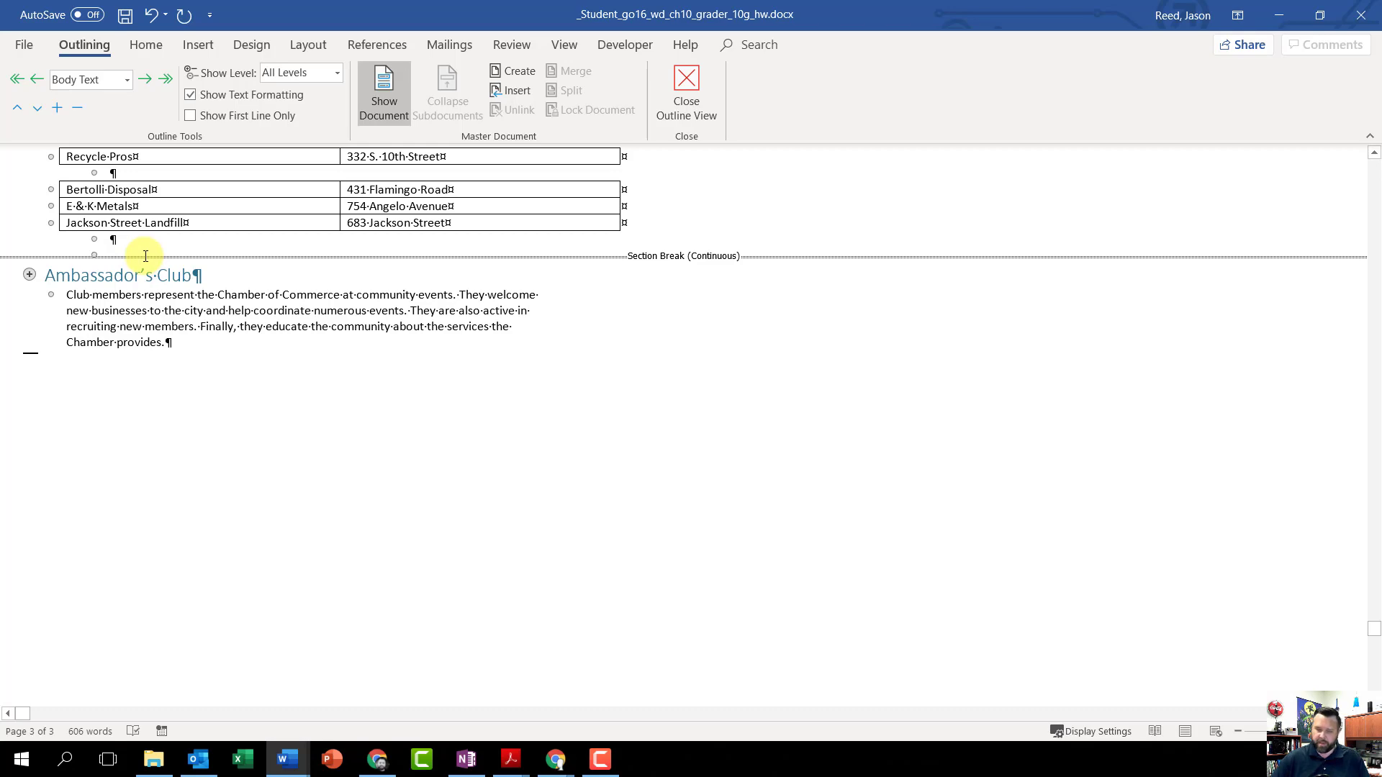
{"action": "key", "text": "Delete"}
Step: Delete both continuous section breaks between the Industrial Forum paragraph and the Other Chamber Services heading
{"action": "scroll", "coordinate": [147, 258], "scroll_direction": "up", "scroll_amount": 10}
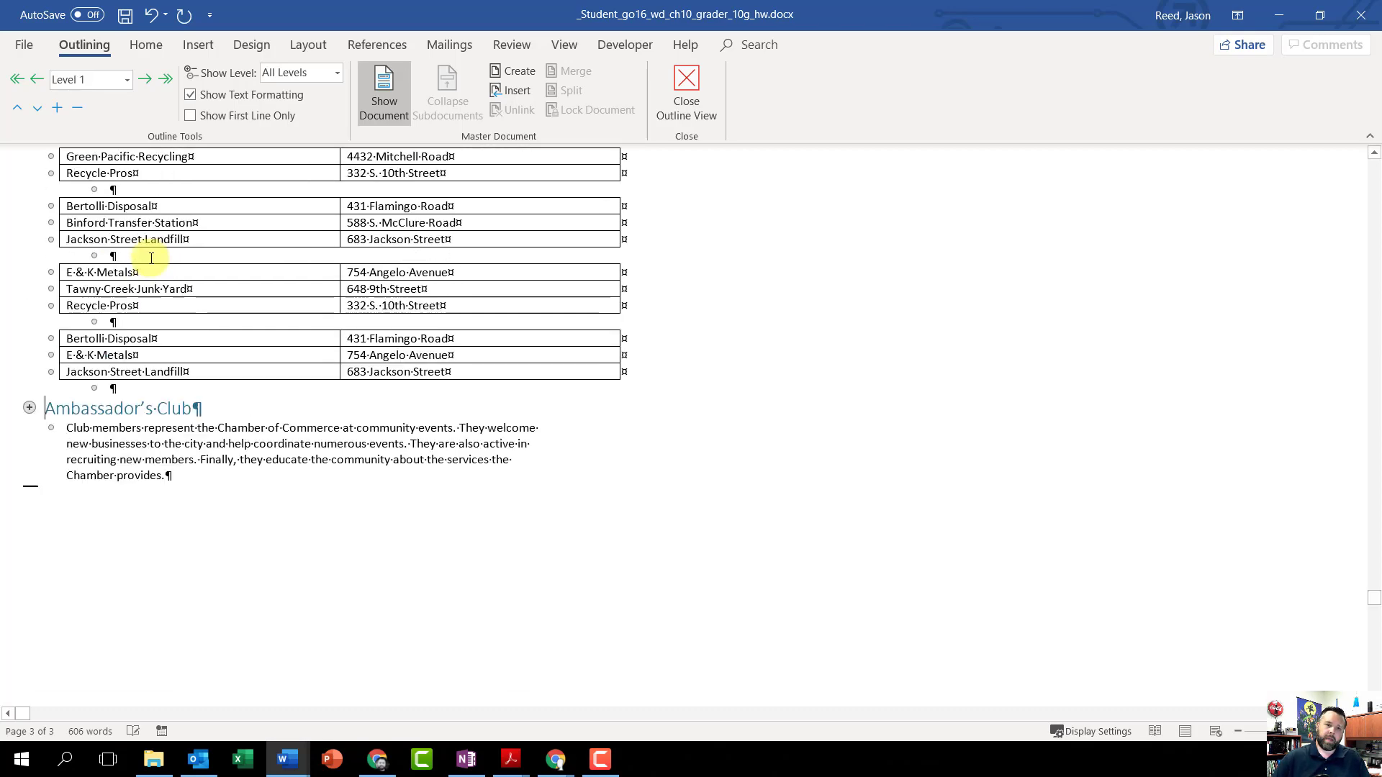
{"action": "scroll", "coordinate": [152, 257], "scroll_direction": "up", "scroll_amount": 1}
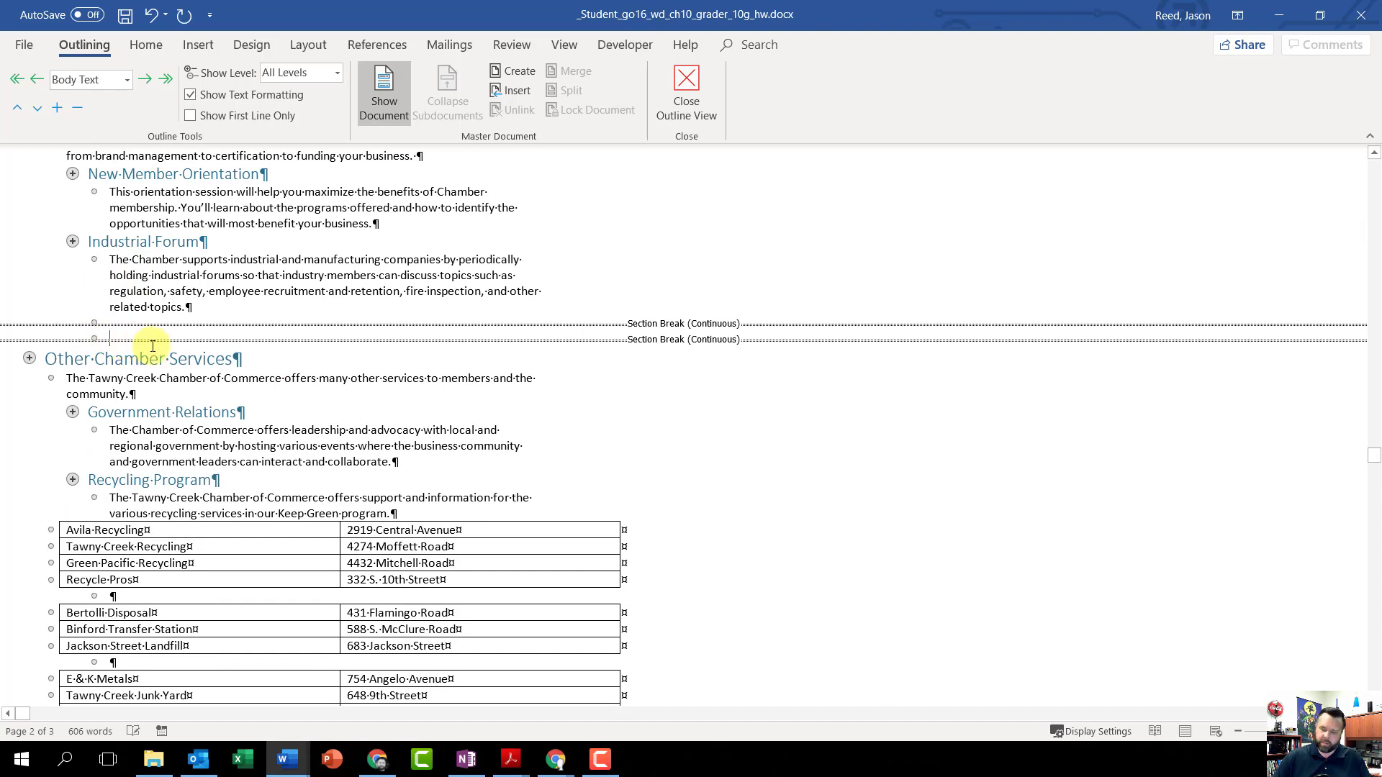
{"action": "key", "text": "Delete"}
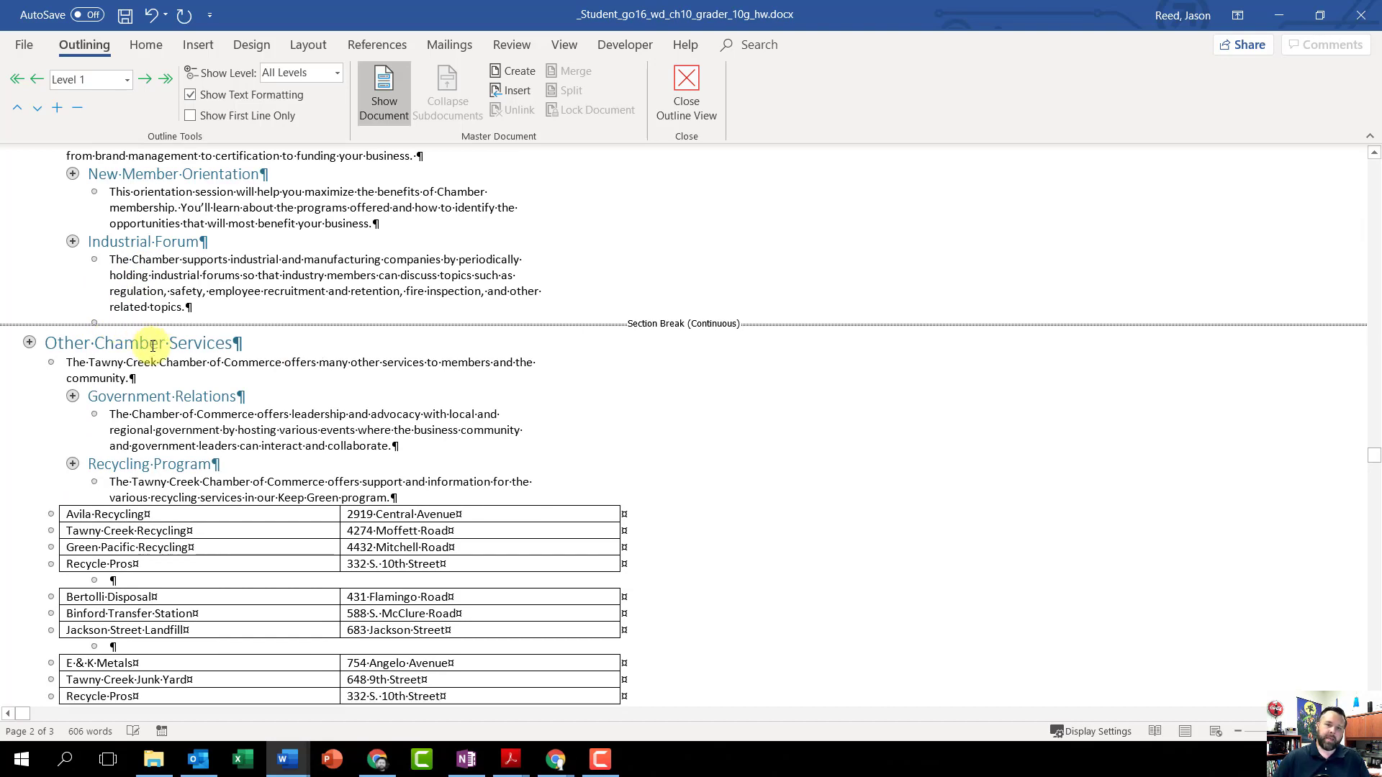
{"action": "left_click", "coordinate": [80, 325]}
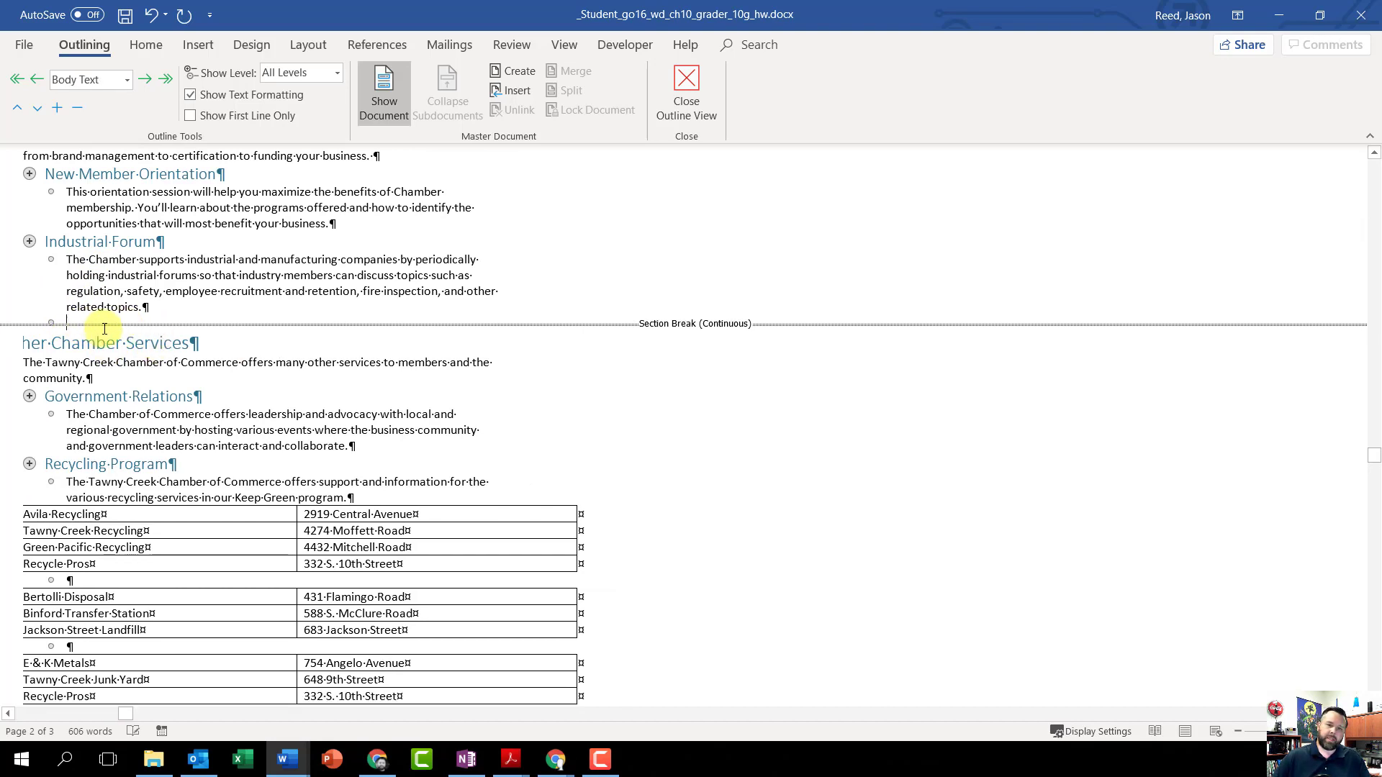
{"action": "key", "text": "Delete"}
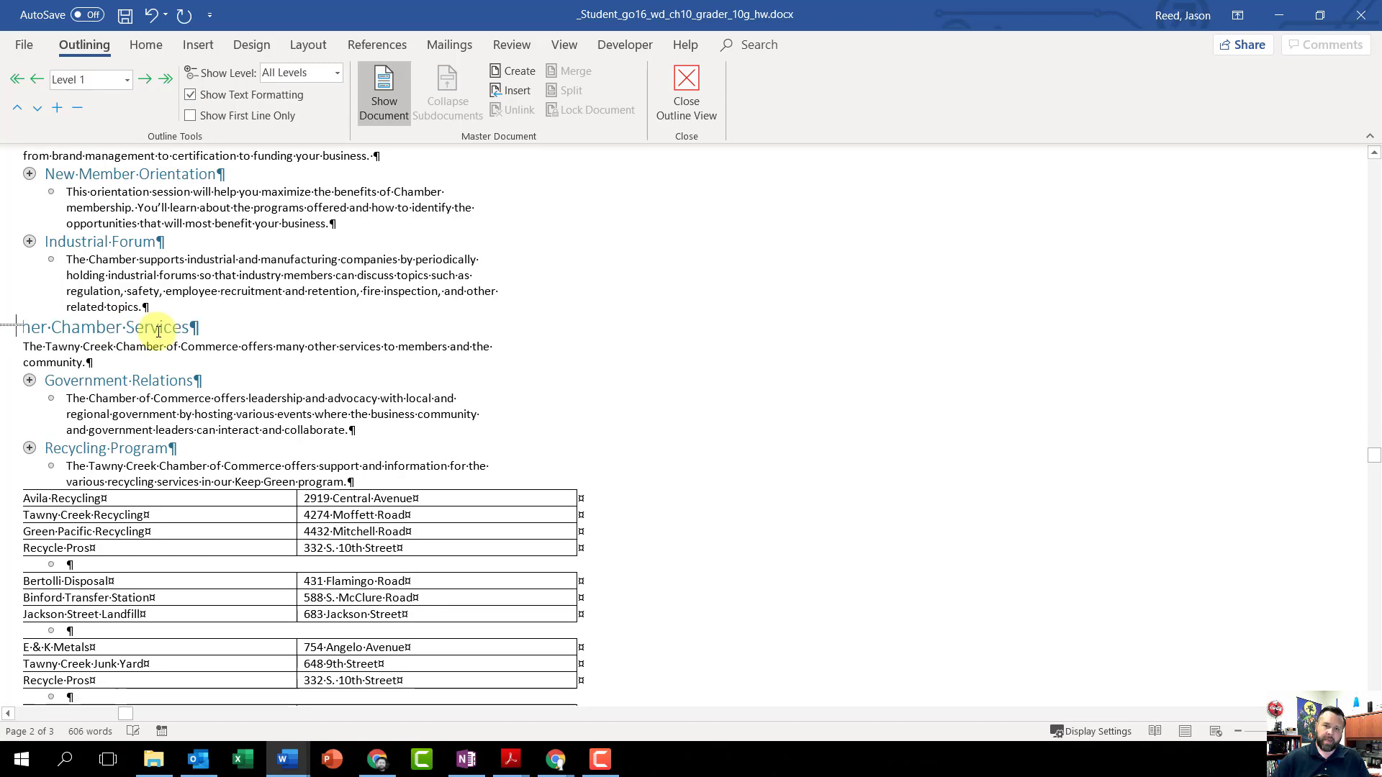
Step: Delete both continuous section breaks between the Ribbon Cutting Ceremonies paragraph and the Workshops and Seminars heading
{"action": "scroll", "coordinate": [291, 371], "scroll_direction": "up", "scroll_amount": 5}
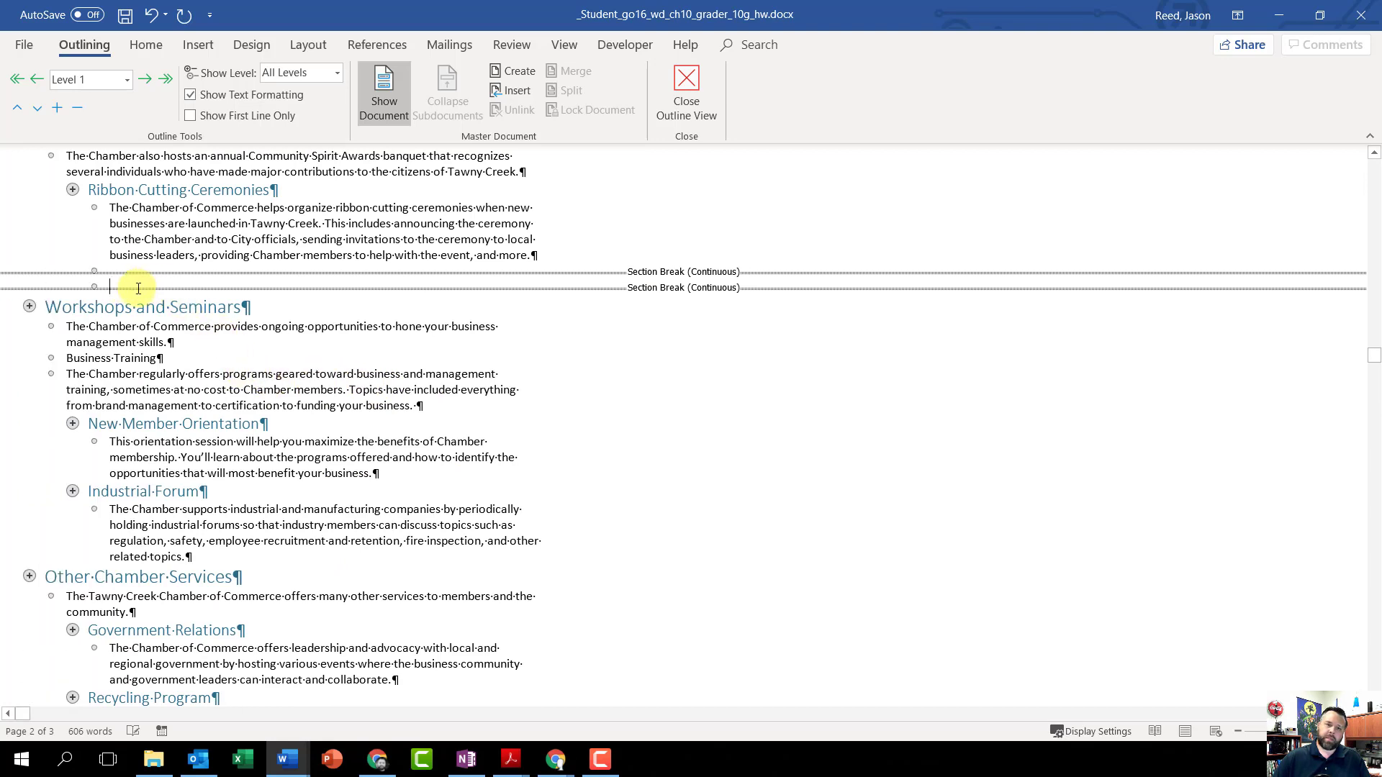
{"action": "key", "text": "Delete"}
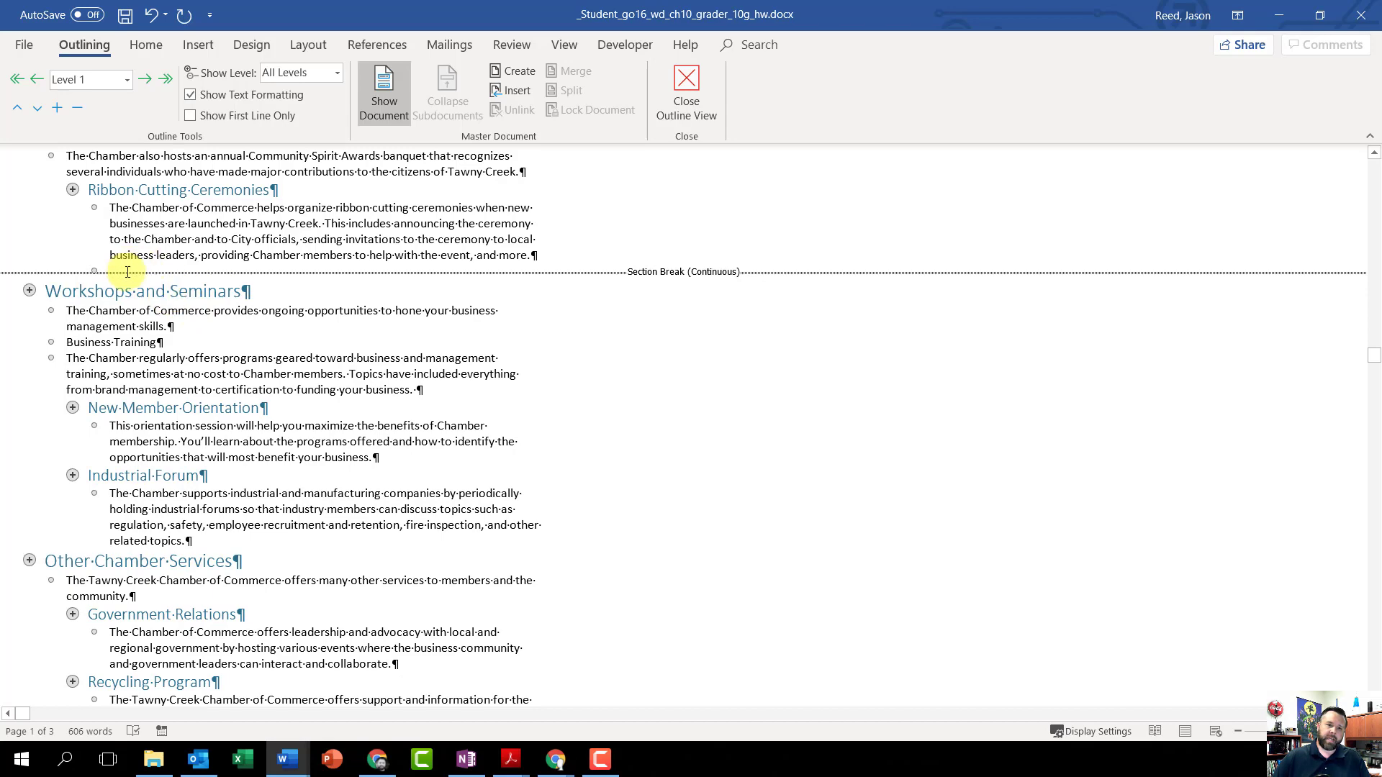
{"action": "key", "text": "Delete"}
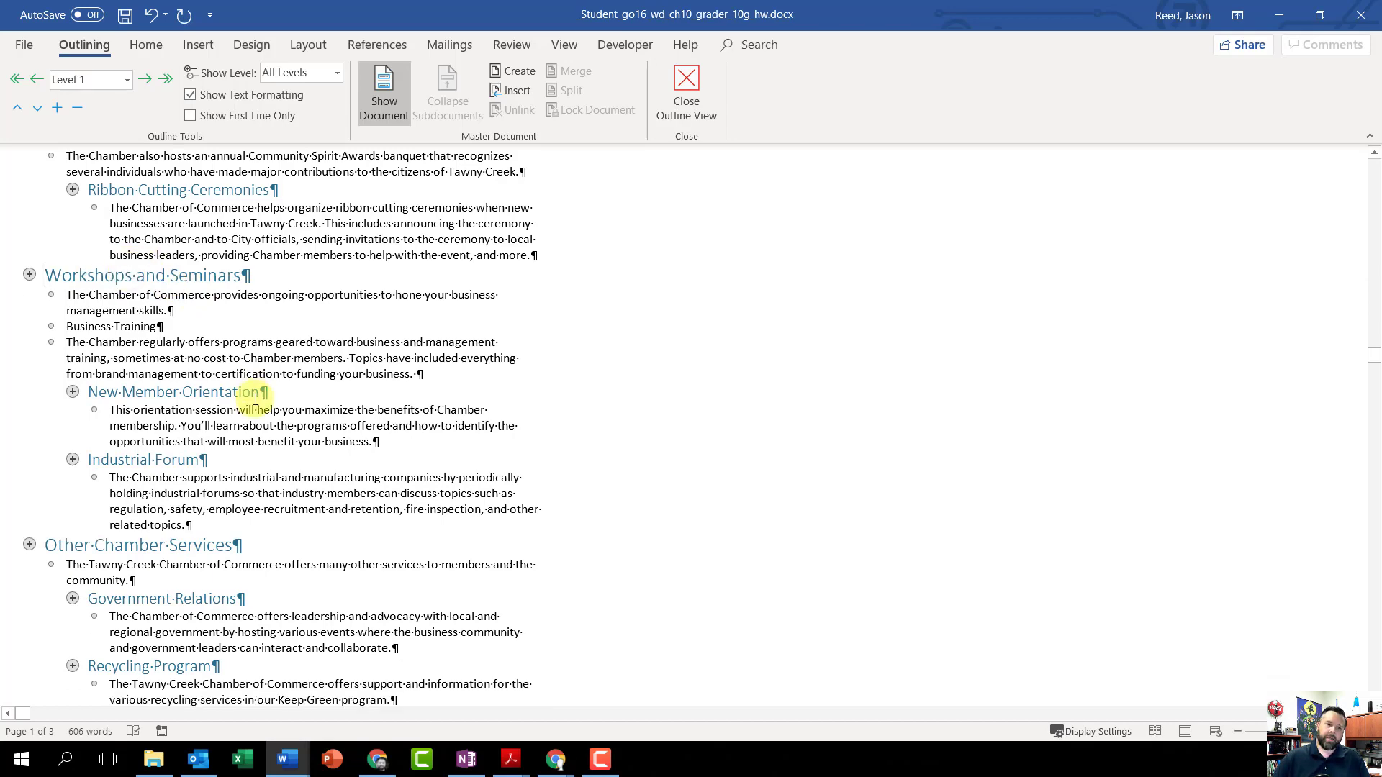
Step: Delete the remaining continuous section breaks above the Special Events and Networking headings
{"action": "scroll", "coordinate": [256, 425], "scroll_direction": "up", "scroll_amount": 8}
{"action": "scroll", "coordinate": [260, 430], "scroll_direction": "up", "scroll_amount": 1}
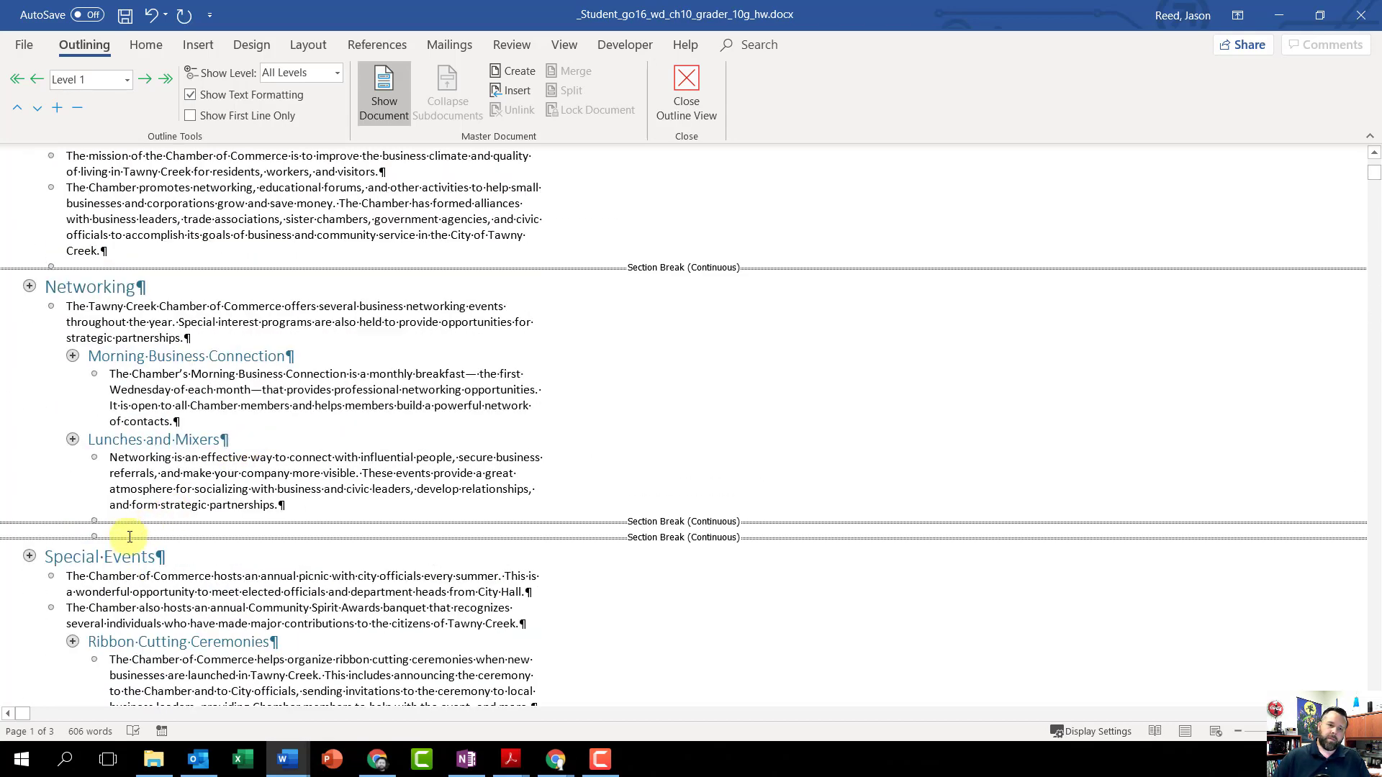
{"action": "left_click", "coordinate": [129, 534]}
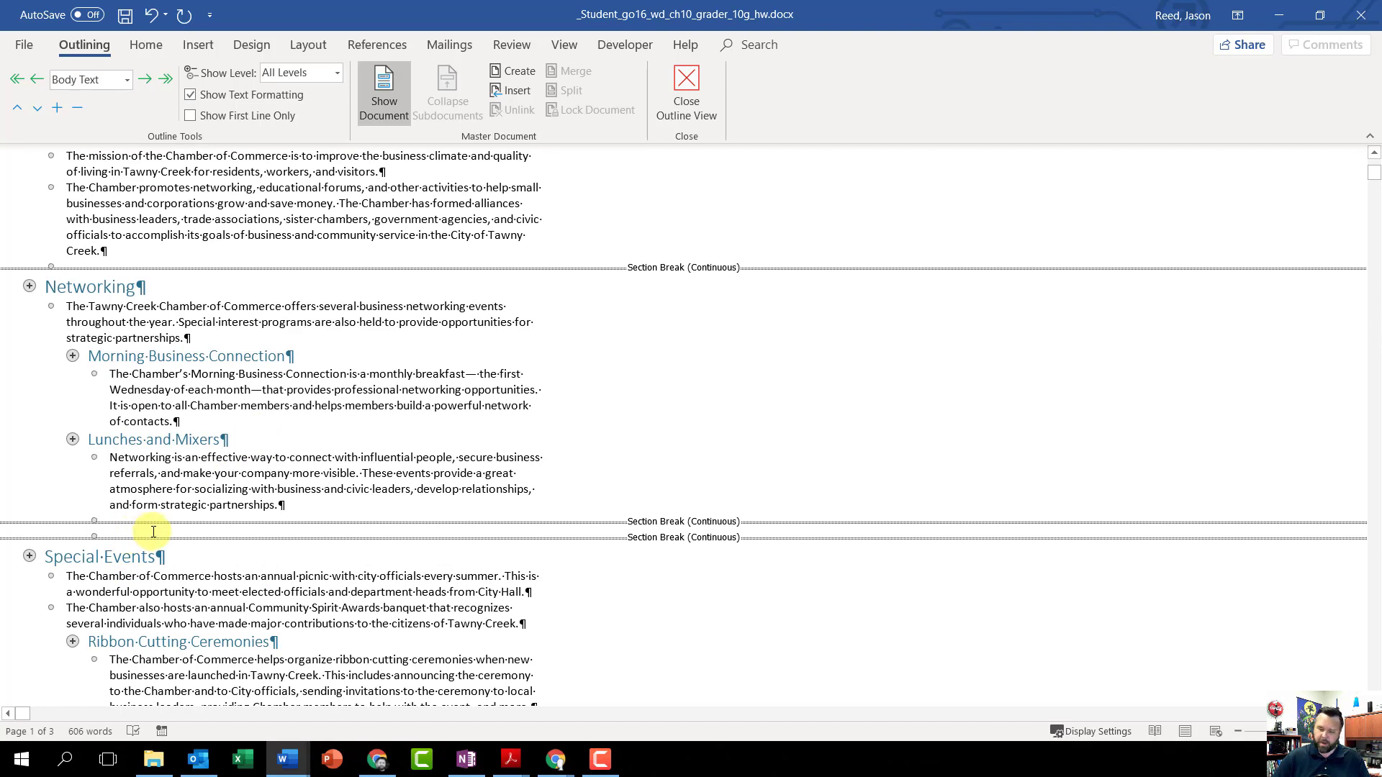
{"action": "key", "text": "Delete"}
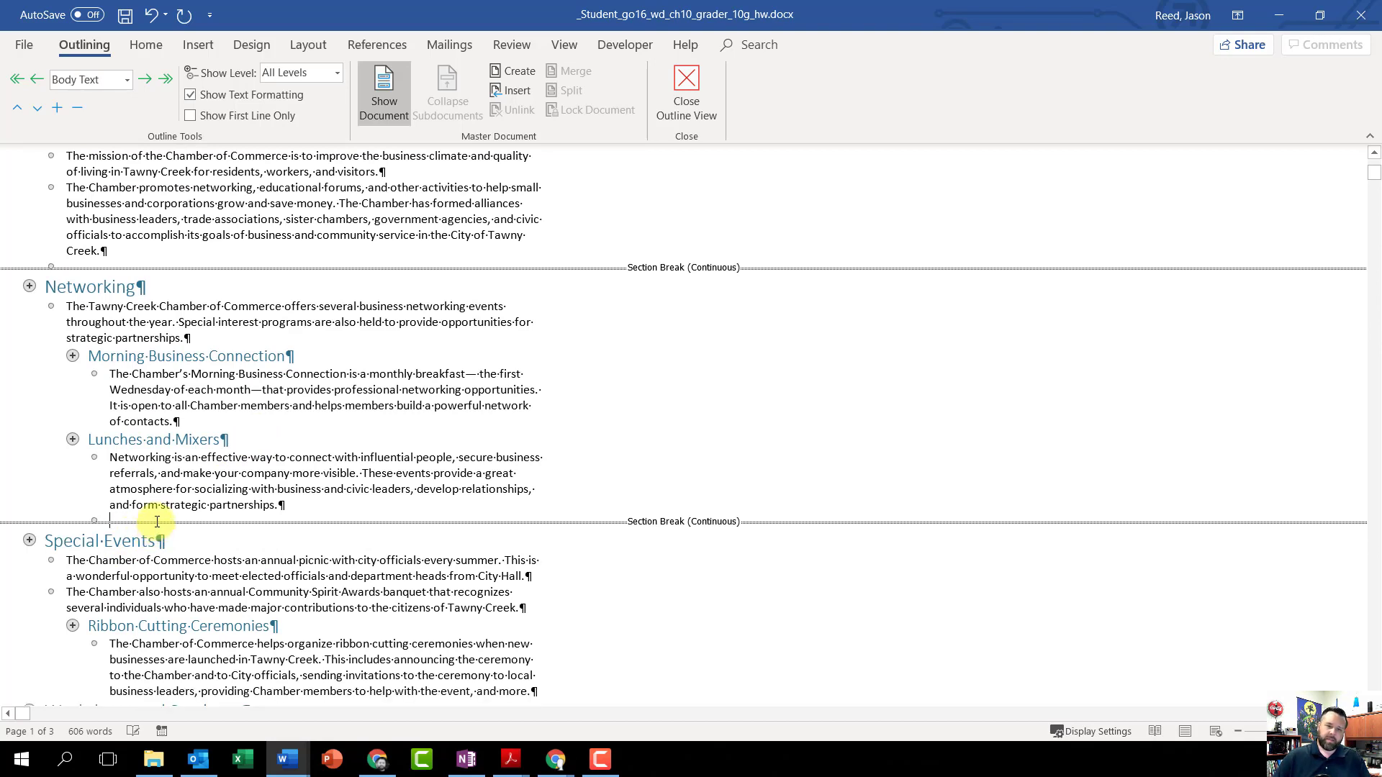
{"action": "key", "text": "Delete"}
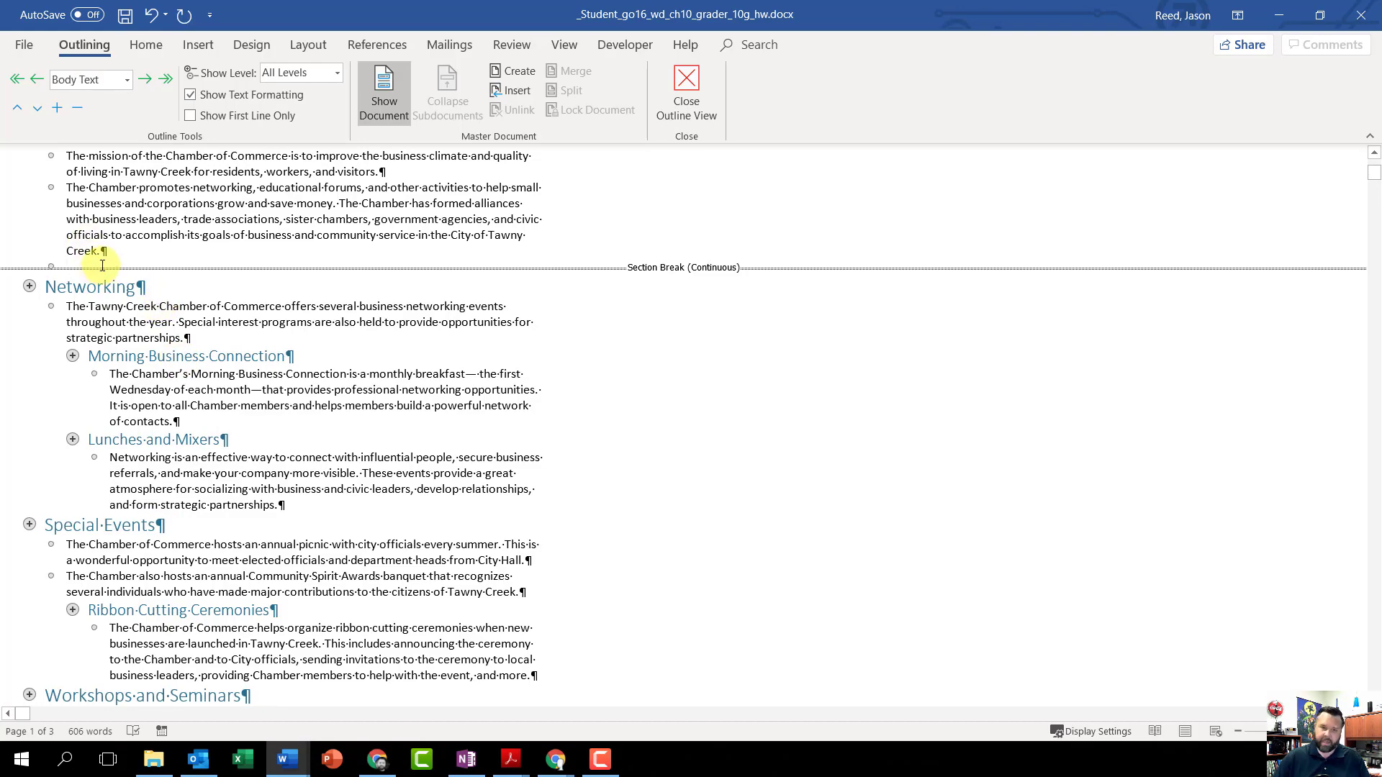
{"action": "key", "text": "Delete"}
Step: Check the outline for leftover section breaks, close Outline view, and review the document through to the Ambassador's Club section
{"action": "scroll", "coordinate": [223, 438], "scroll_direction": "up", "scroll_amount": 2}
{"action": "scroll", "coordinate": [223, 439], "scroll_direction": "down", "scroll_amount": 15}
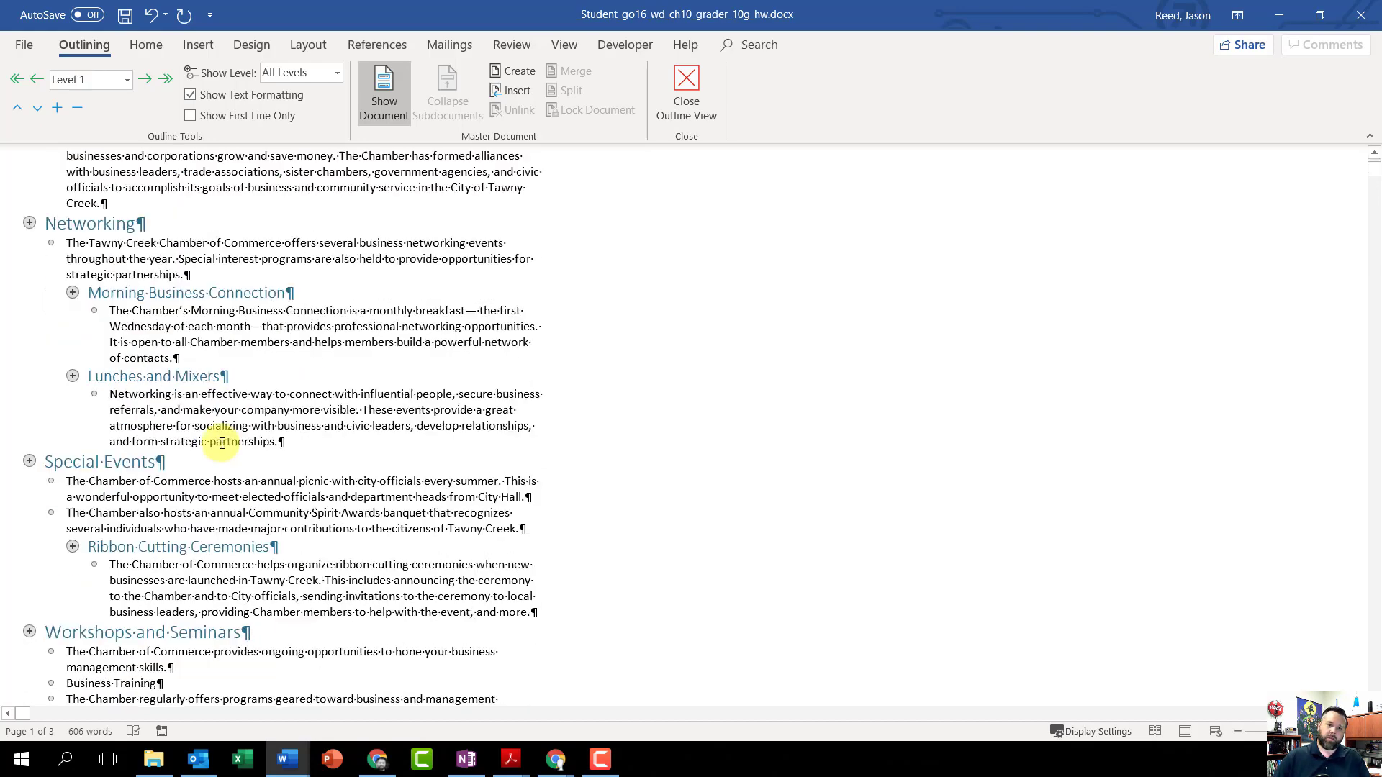
{"action": "scroll", "coordinate": [224, 439], "scroll_direction": "down", "scroll_amount": 8}
{"action": "scroll", "coordinate": [227, 438], "scroll_direction": "up", "scroll_amount": 13}
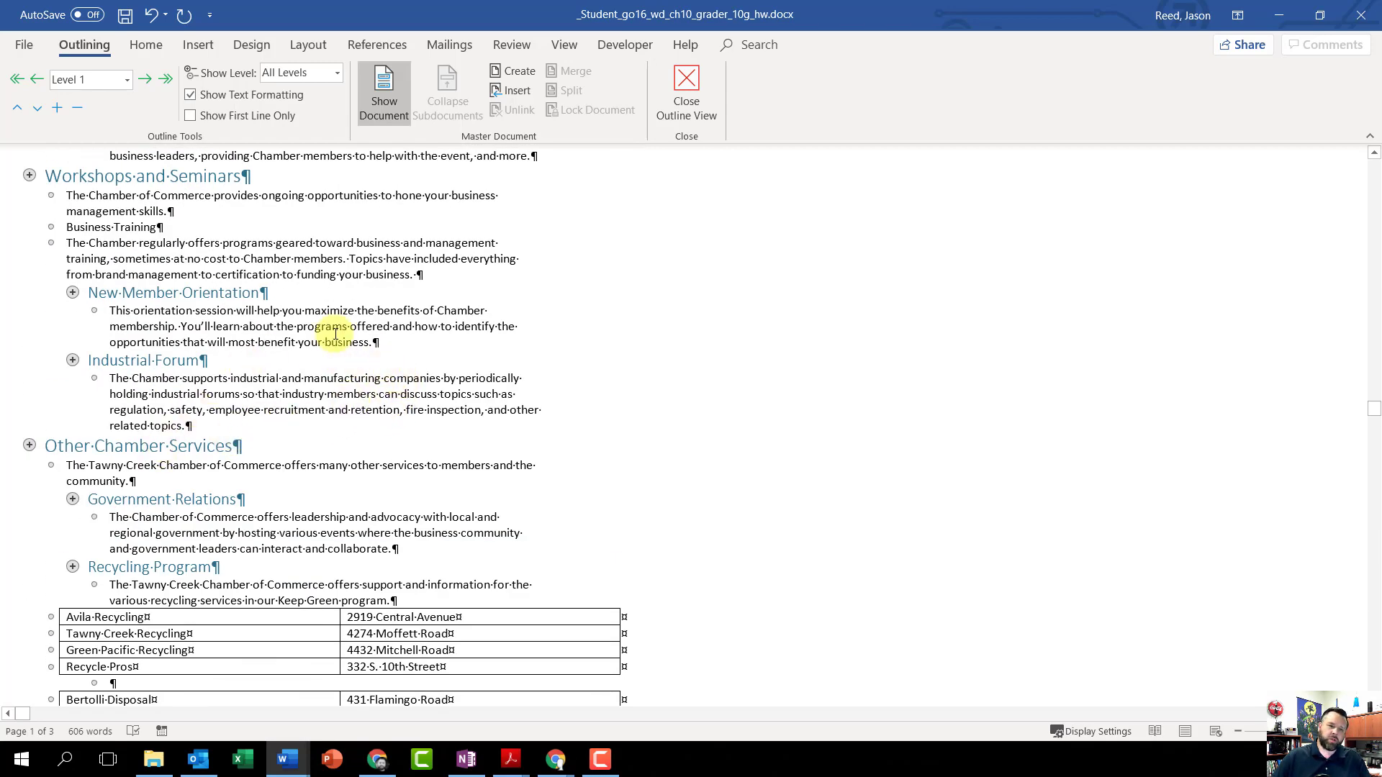
{"action": "left_click", "coordinate": [685, 91]}
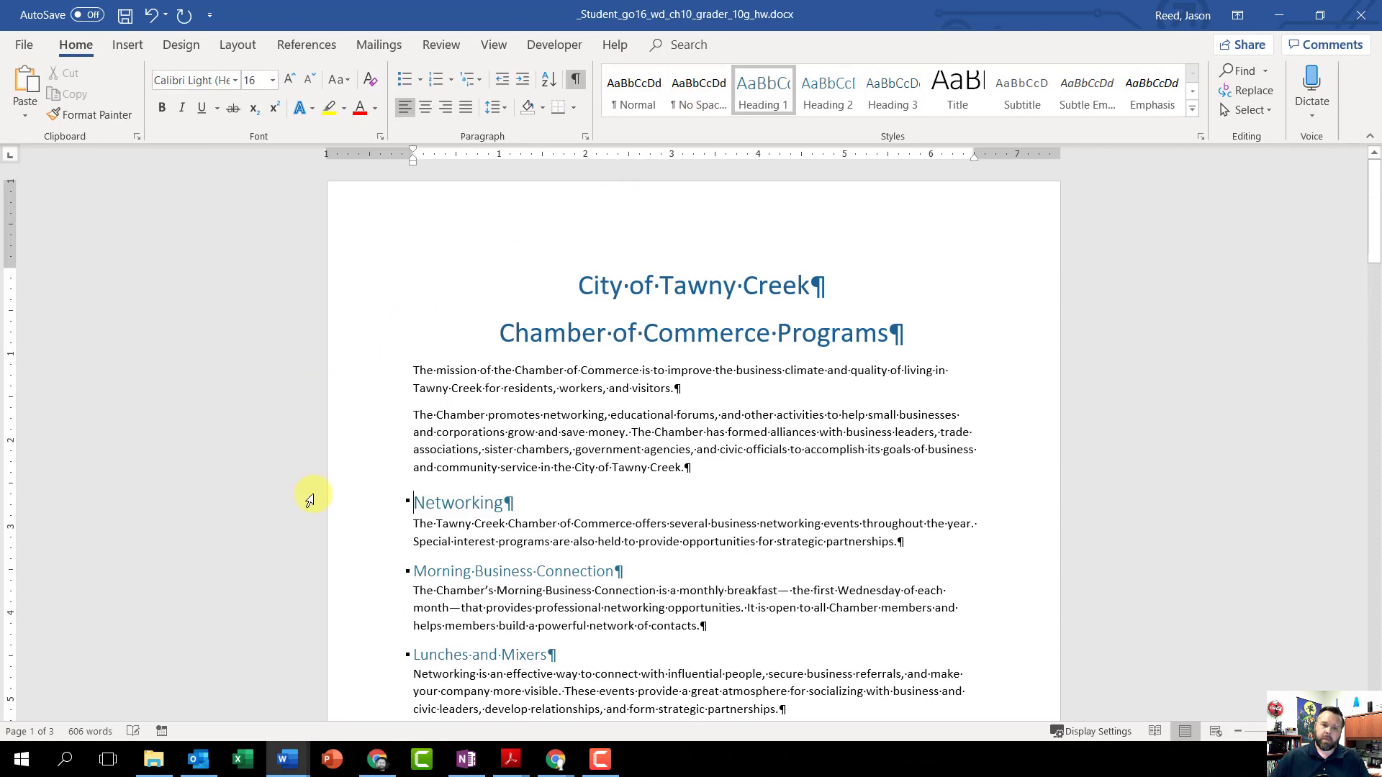
{"action": "scroll", "coordinate": [576, 478], "scroll_direction": "down", "scroll_amount": 6}
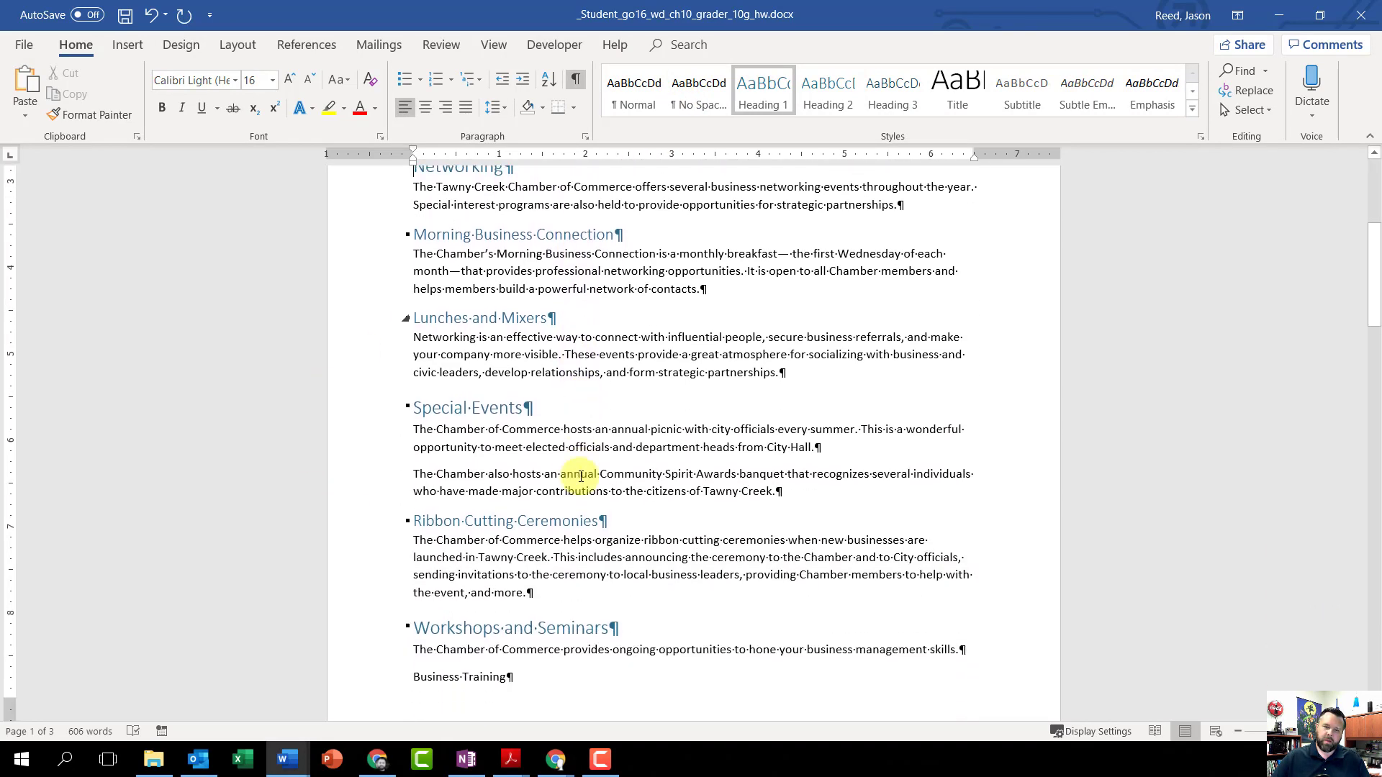
{"action": "scroll", "coordinate": [580, 476], "scroll_direction": "down", "scroll_amount": 3}
{"action": "scroll", "coordinate": [573, 453], "scroll_direction": "down", "scroll_amount": 3}
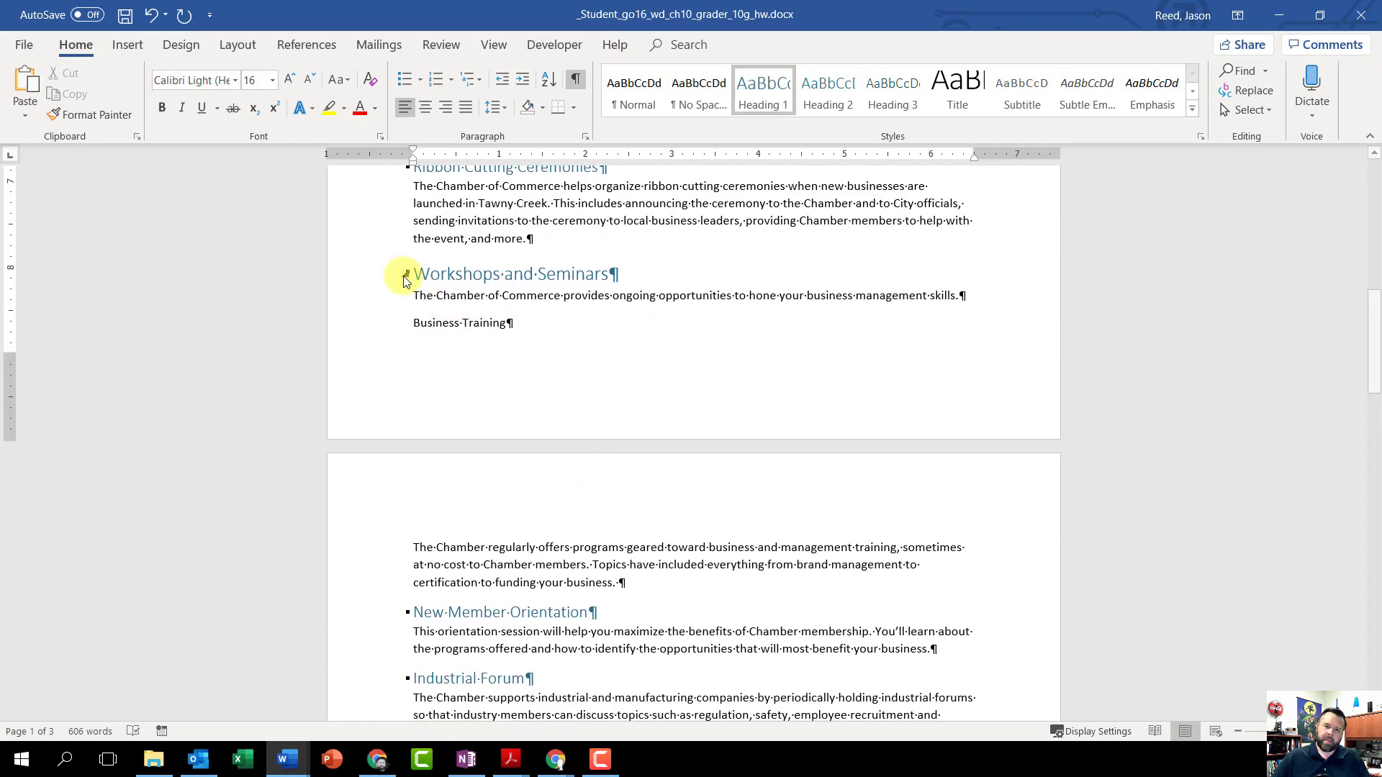
{"action": "scroll", "coordinate": [446, 371], "scroll_direction": "down", "scroll_amount": 3}
{"action": "scroll", "coordinate": [475, 362], "scroll_direction": "down", "scroll_amount": 15}
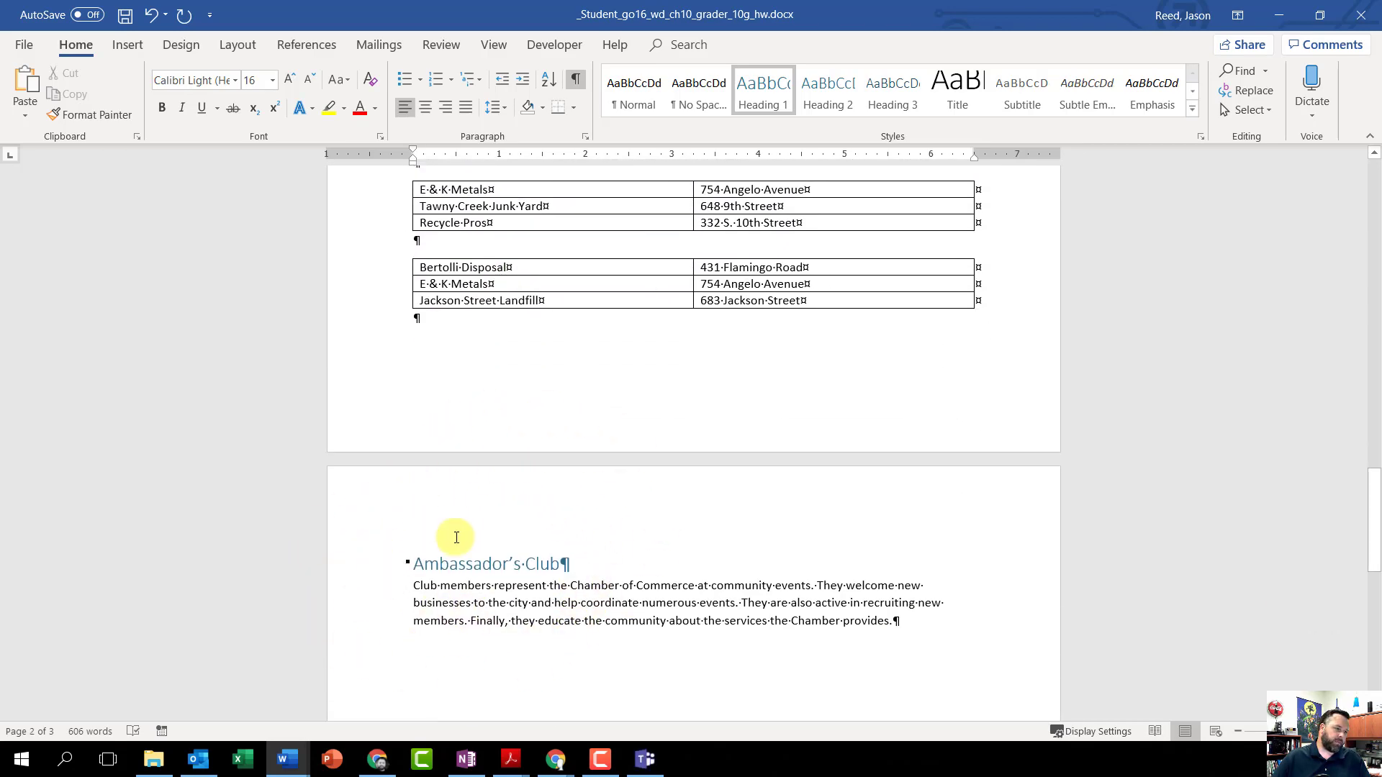
Step: Open the first page's footer for editing and insert the File Name field at its left edge
{"action": "key", "text": "ctrl+Home"}
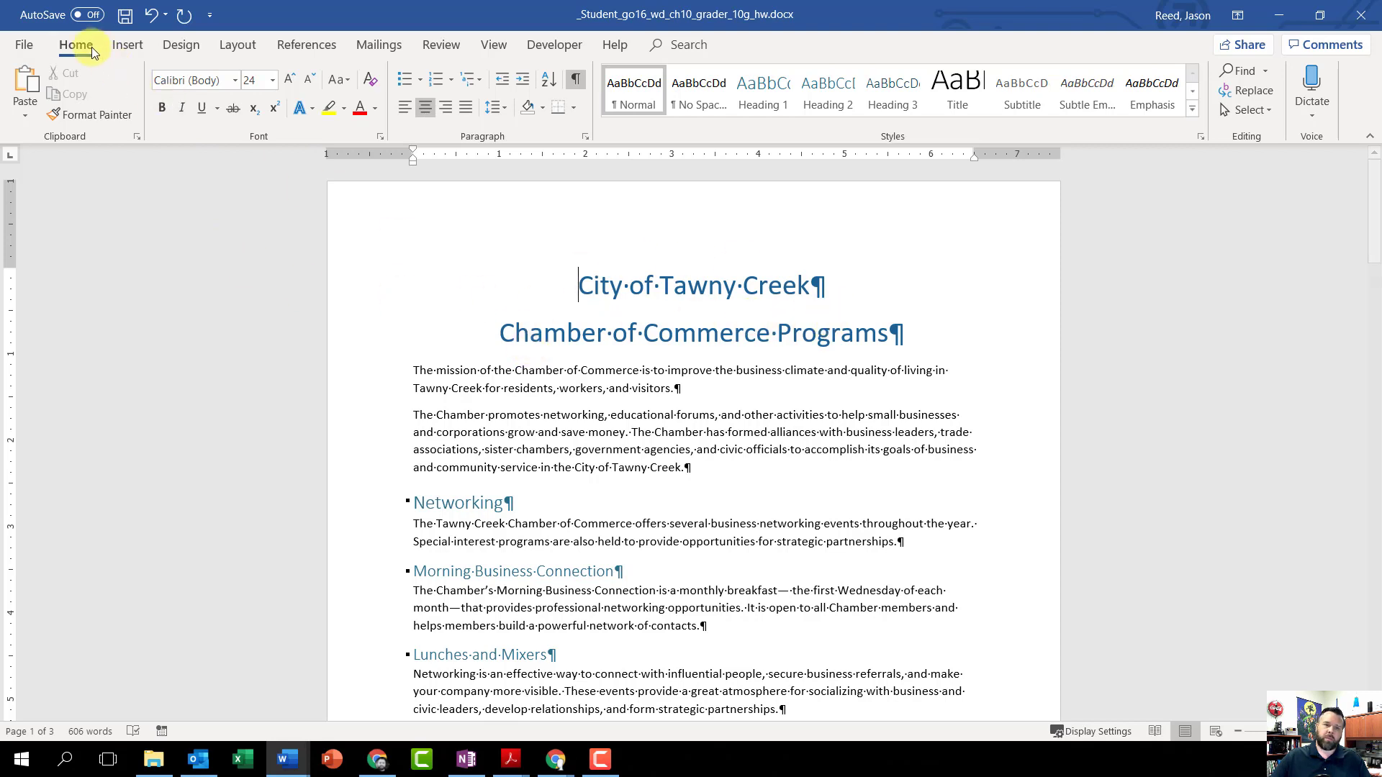
{"action": "left_click", "coordinate": [124, 45]}
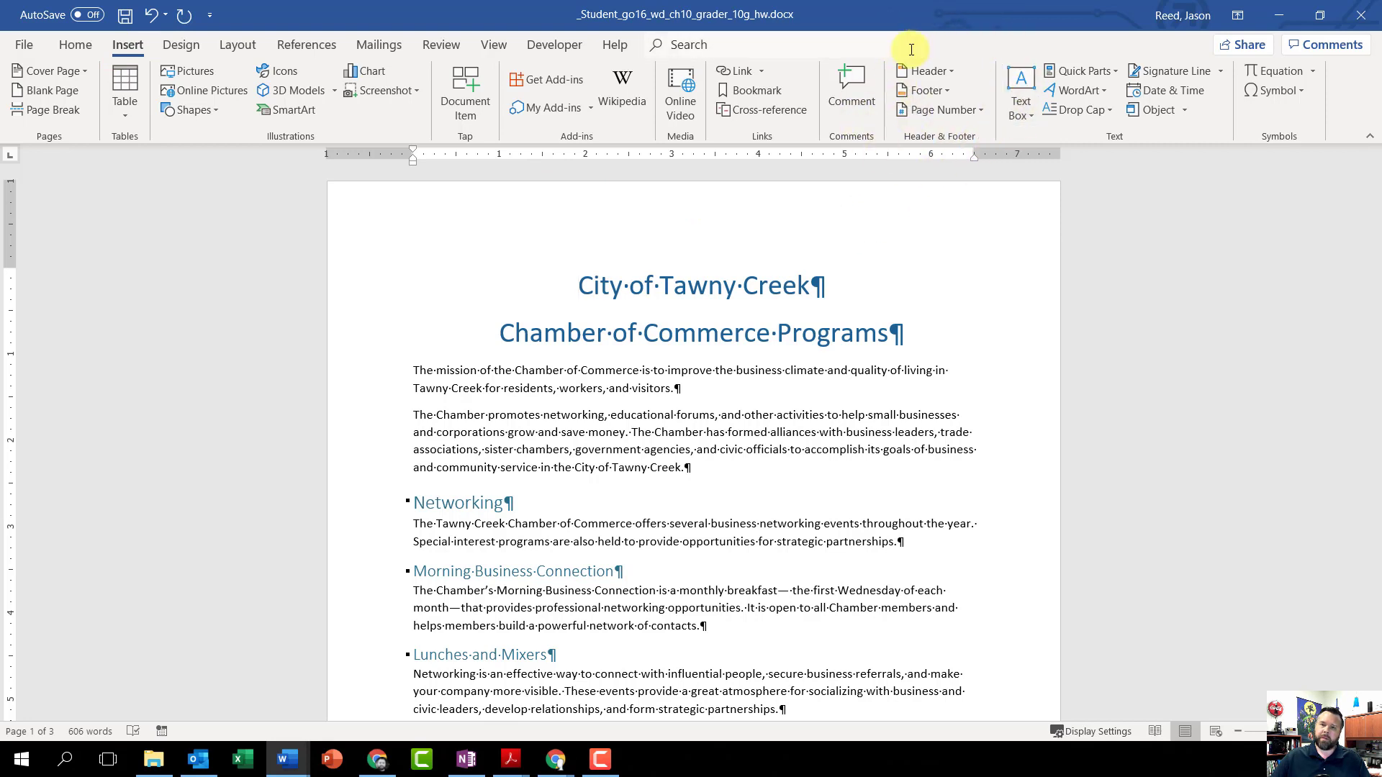
{"action": "left_click", "coordinate": [940, 91]}
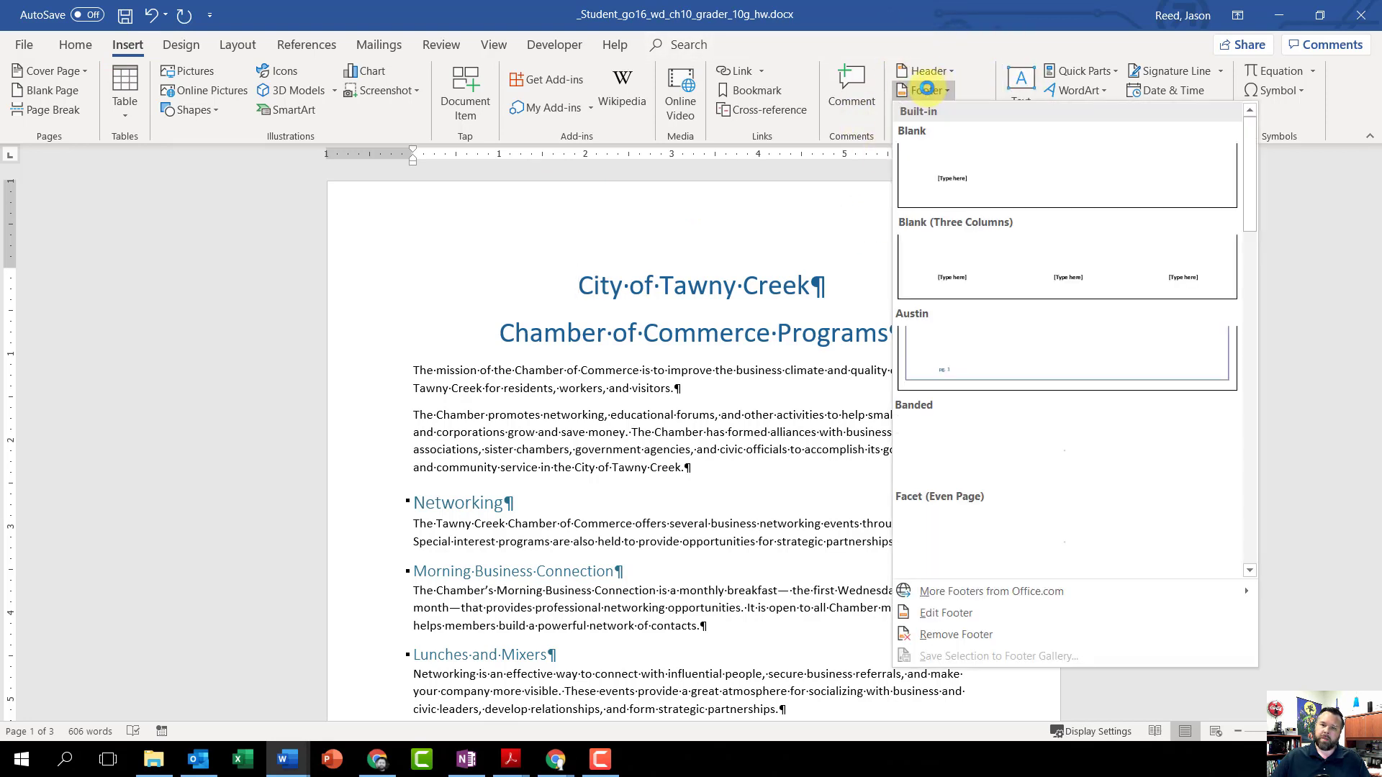
{"action": "left_click", "coordinate": [964, 617]}
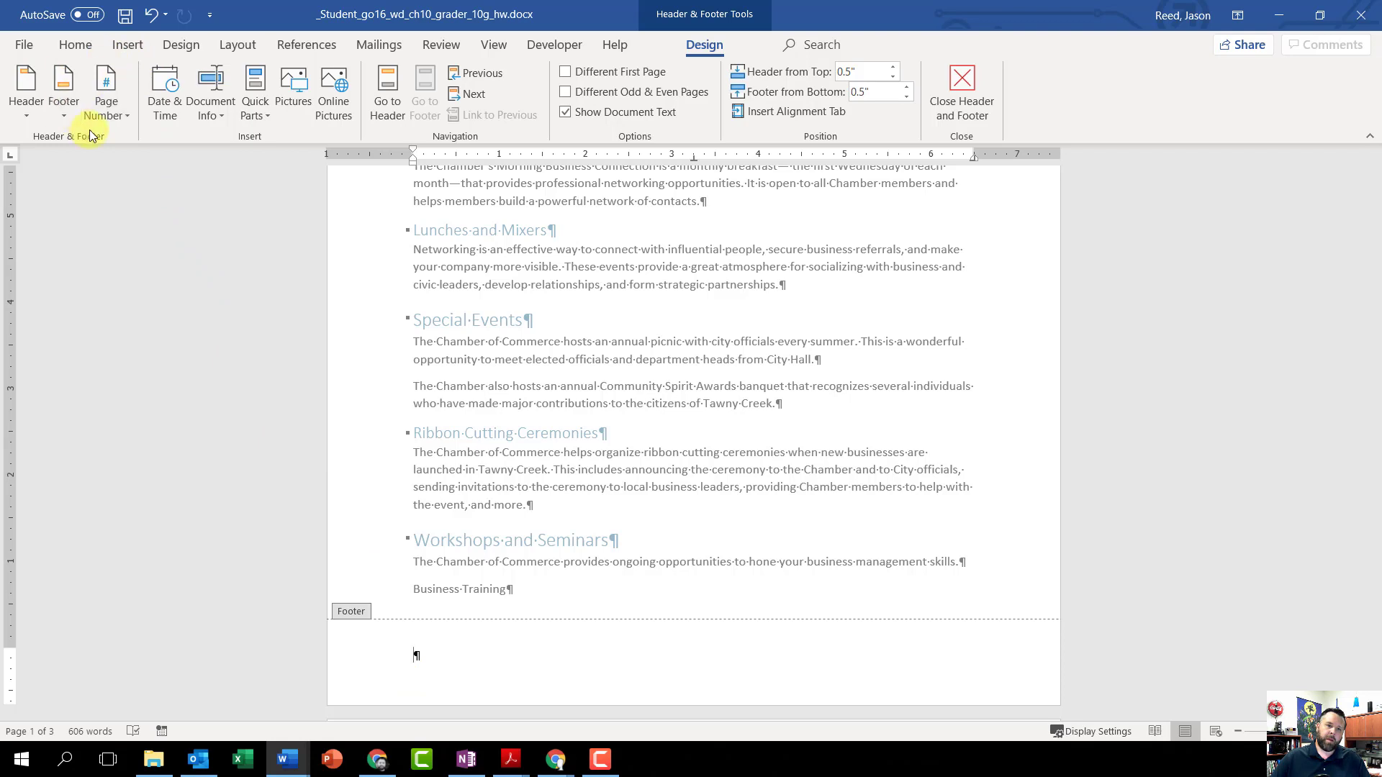
{"action": "left_click", "coordinate": [211, 115]}
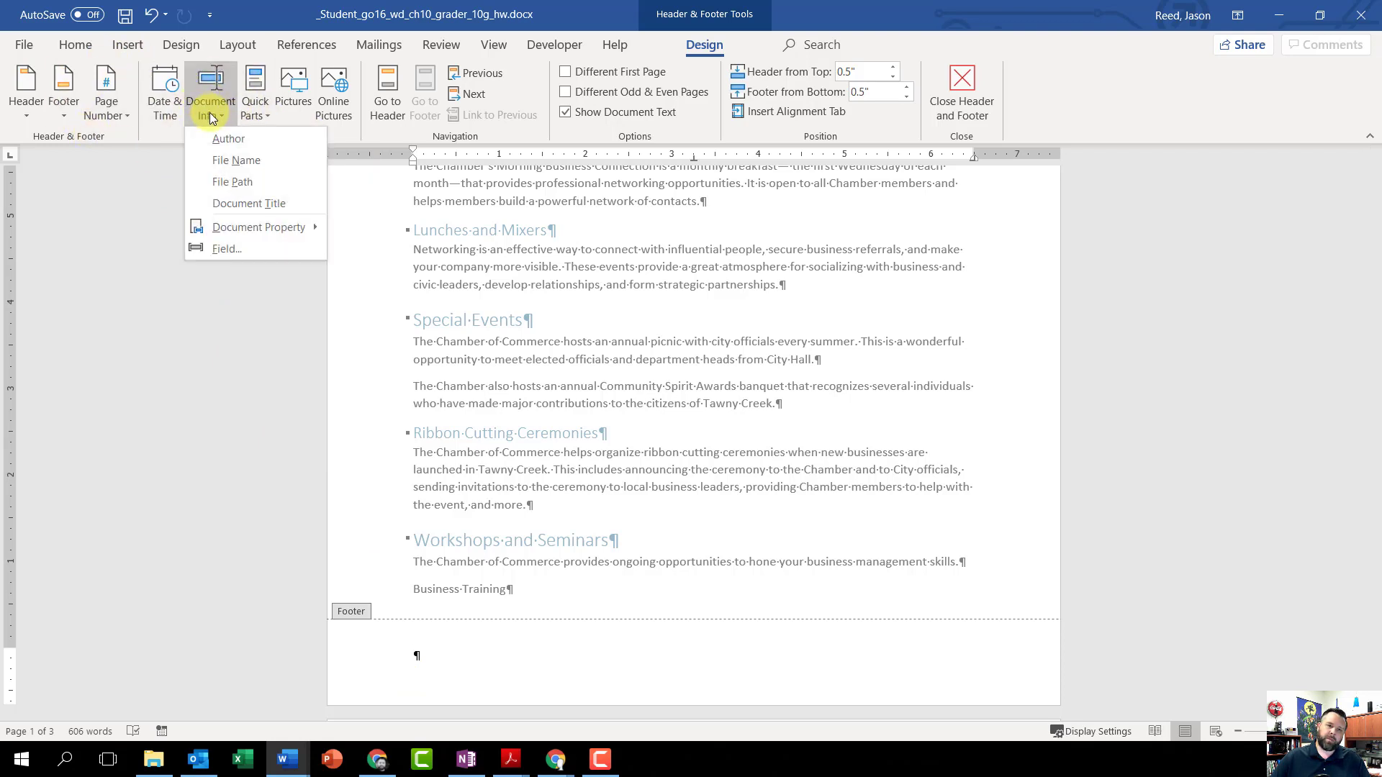
{"action": "left_click", "coordinate": [248, 163]}
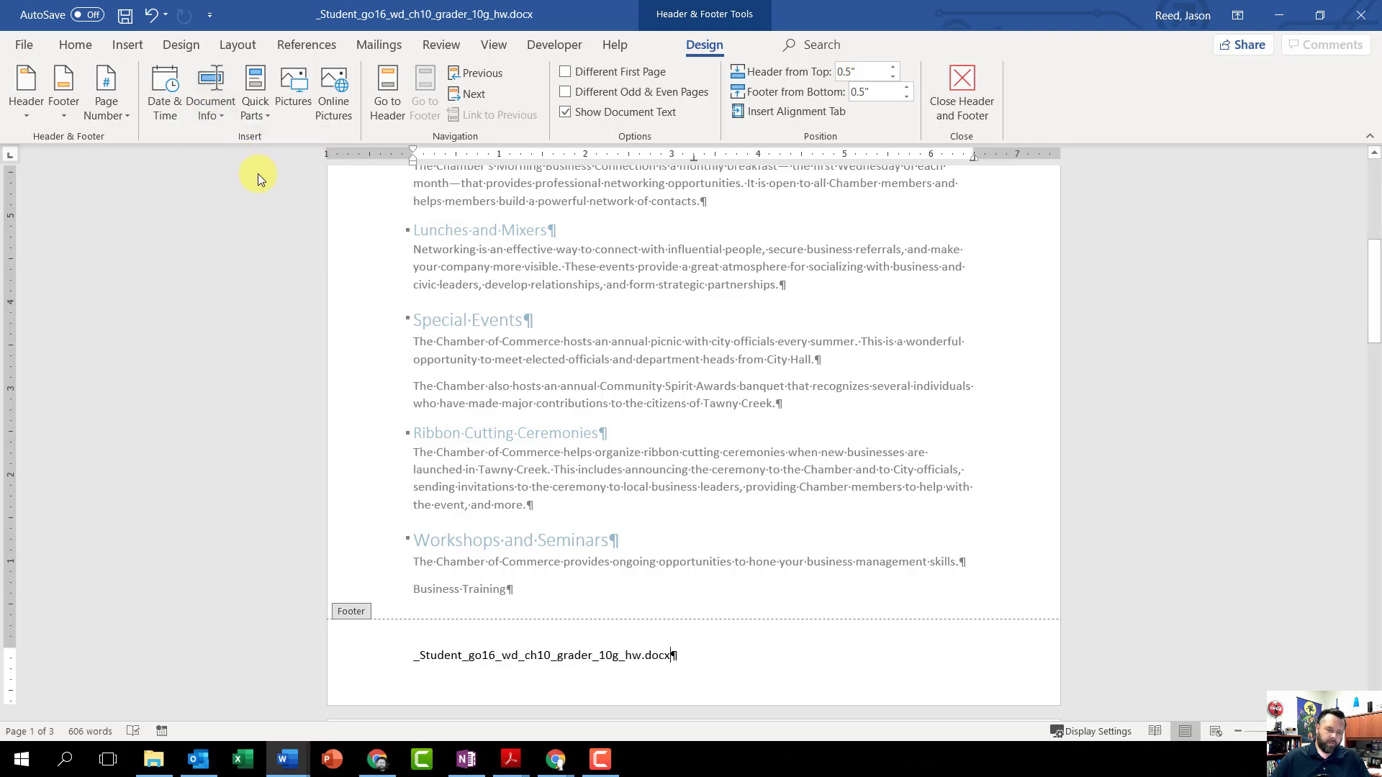
Step: Add a Plain Number page number at the footer's right tab stop and close the footer
{"action": "key", "text": "Tab"}
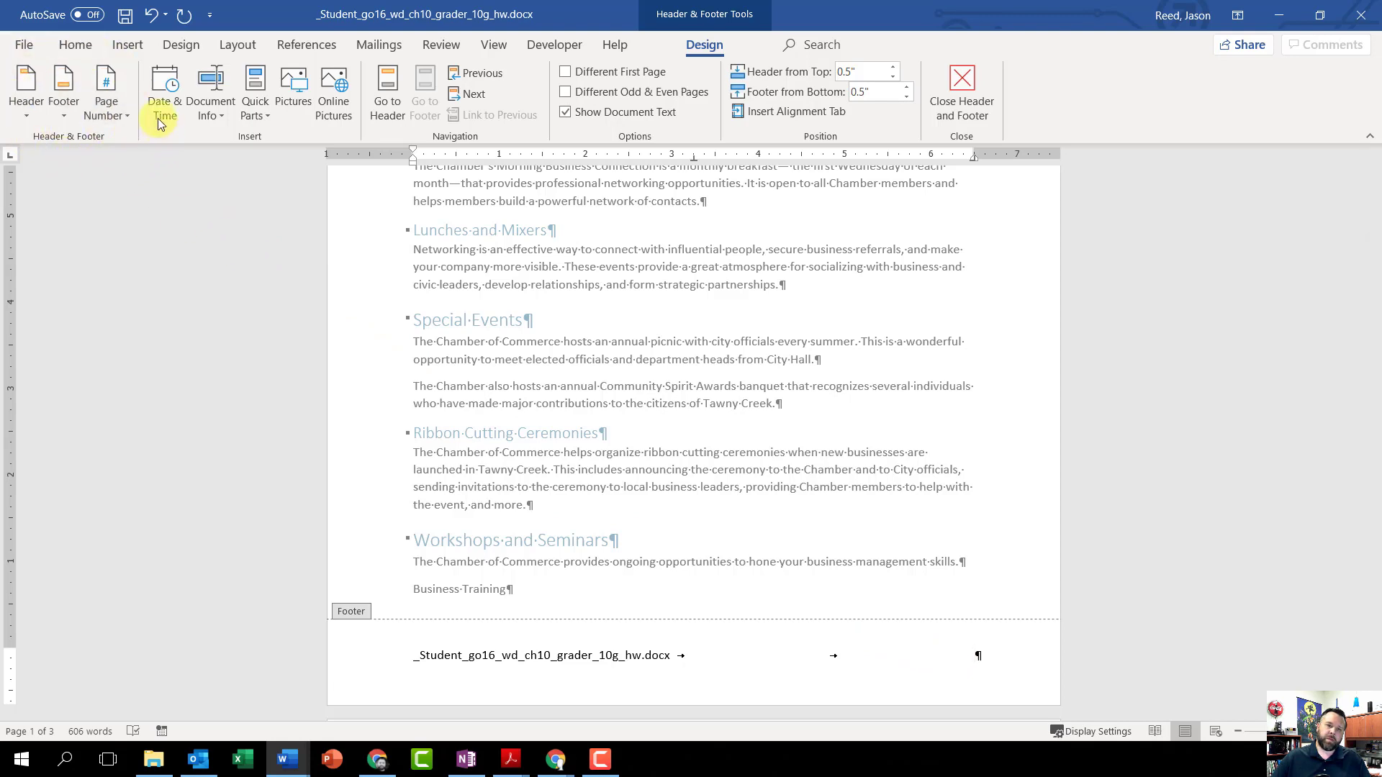
{"action": "left_click", "coordinate": [112, 114]}
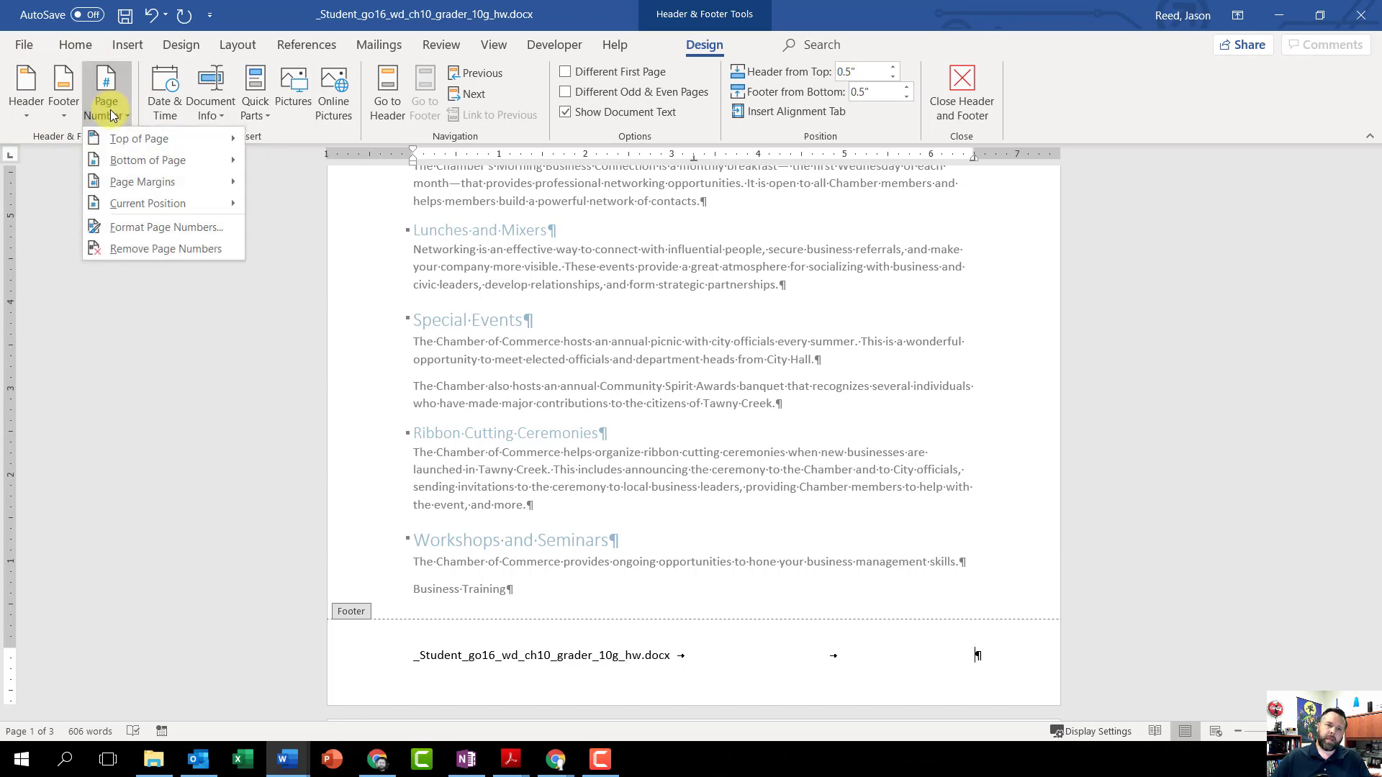
{"action": "mouse_move", "coordinate": [142, 204]}
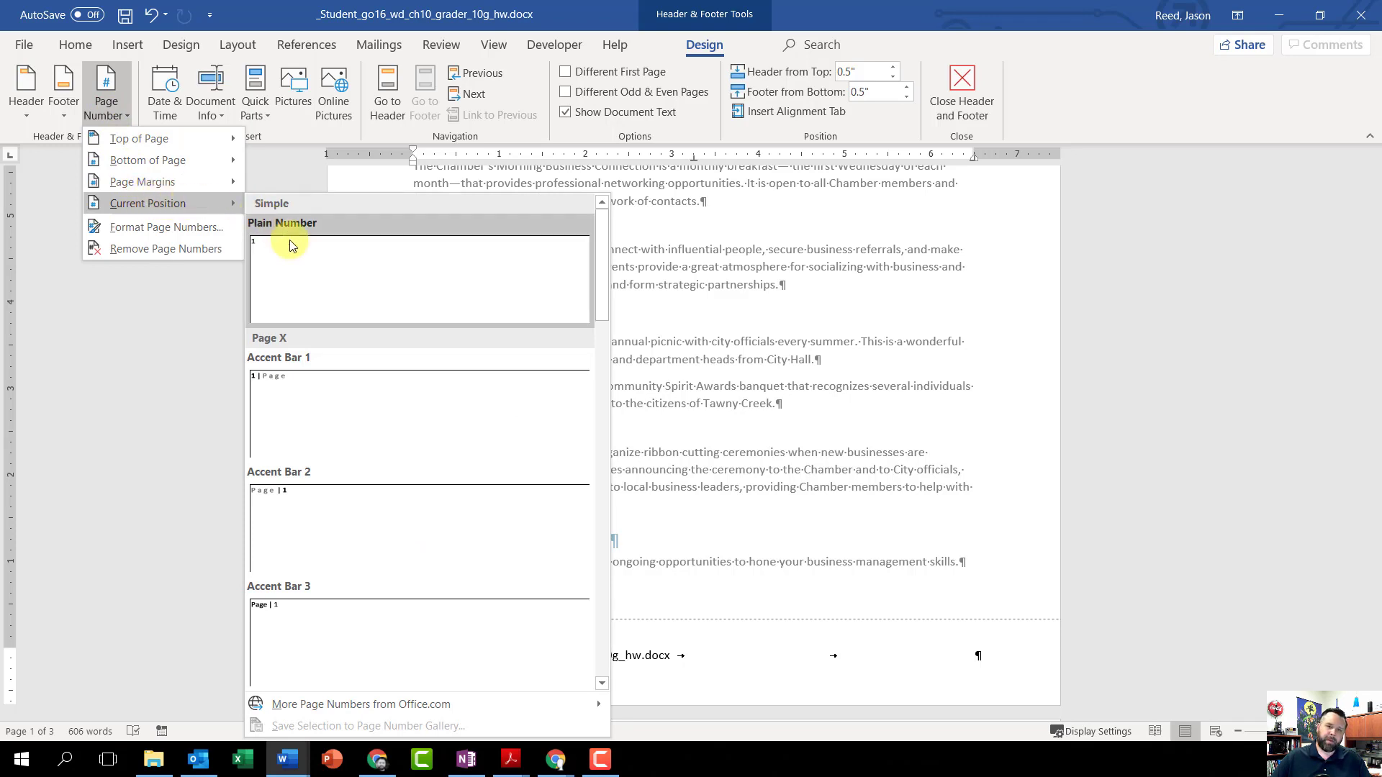
{"action": "left_click", "coordinate": [366, 285]}
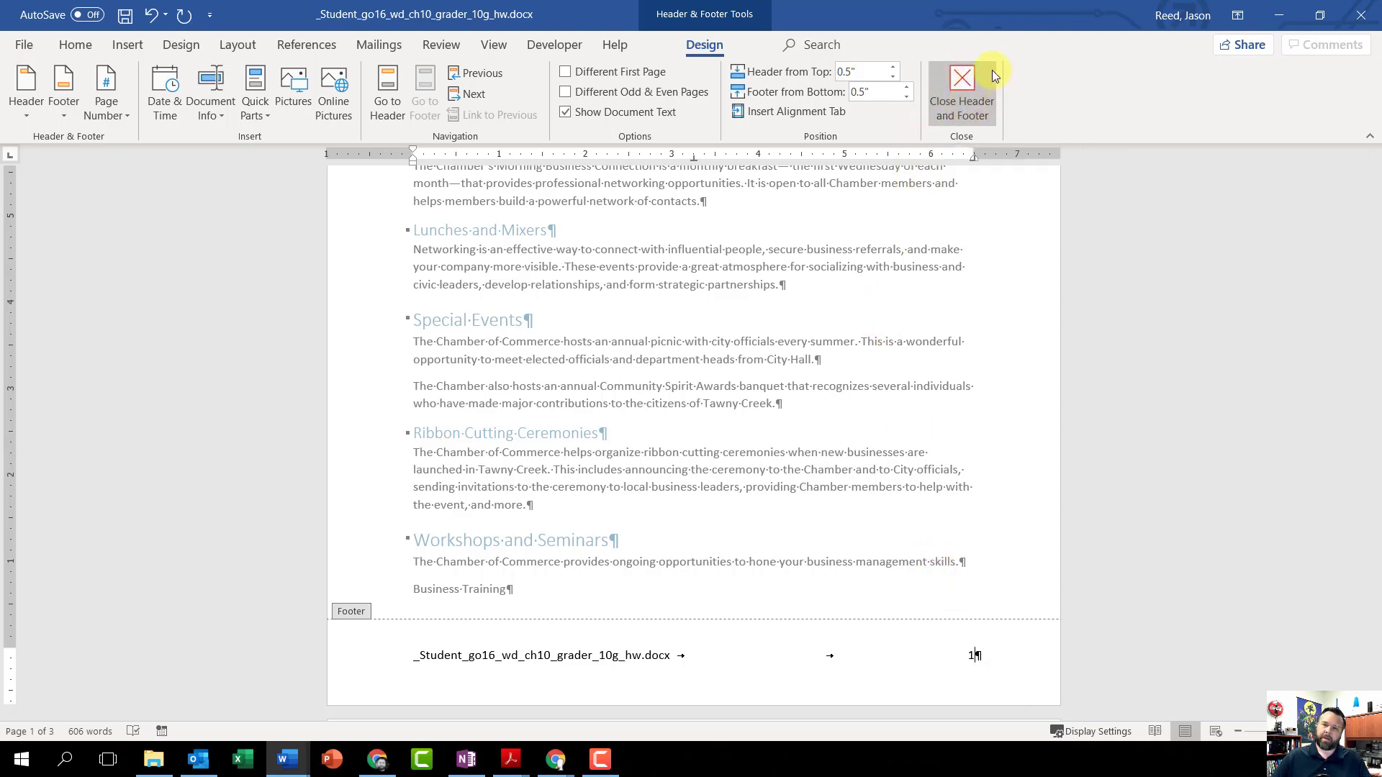
{"action": "left_click", "coordinate": [964, 88]}
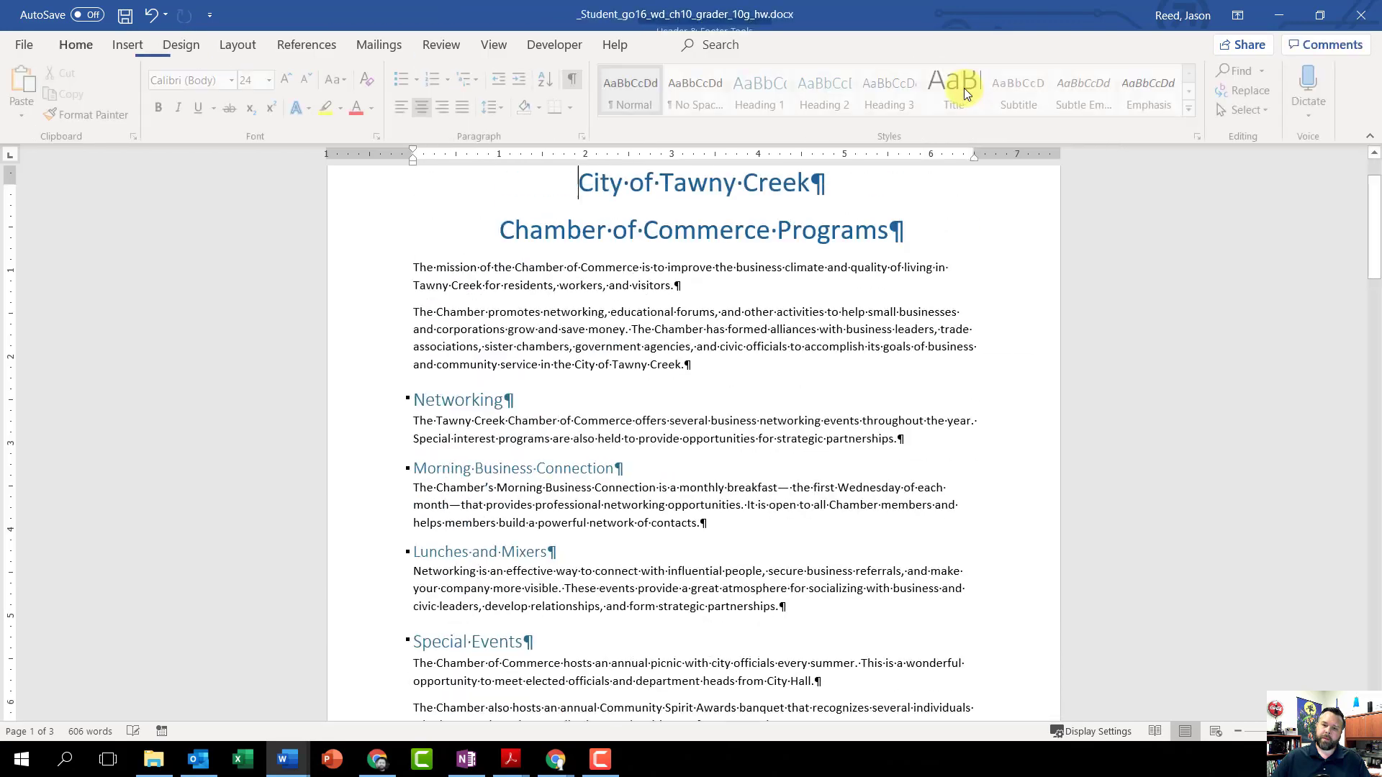
Step: Check the file name and page number in the footers of all pages
{"action": "scroll", "coordinate": [880, 475], "scroll_direction": "down", "scroll_amount": 2}
{"action": "scroll", "coordinate": [880, 475], "scroll_direction": "down", "scroll_amount": 10}
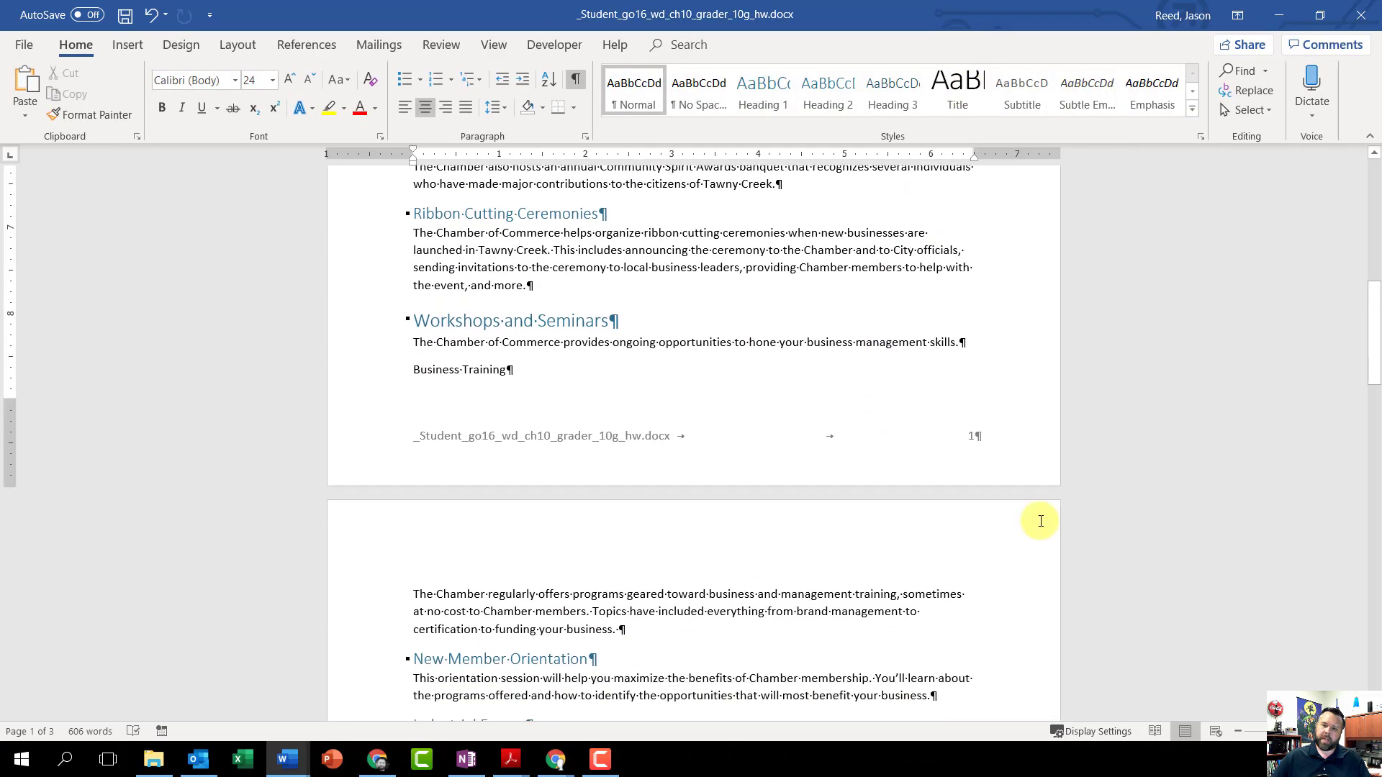
{"action": "scroll", "coordinate": [1002, 452], "scroll_direction": "down", "scroll_amount": 18}
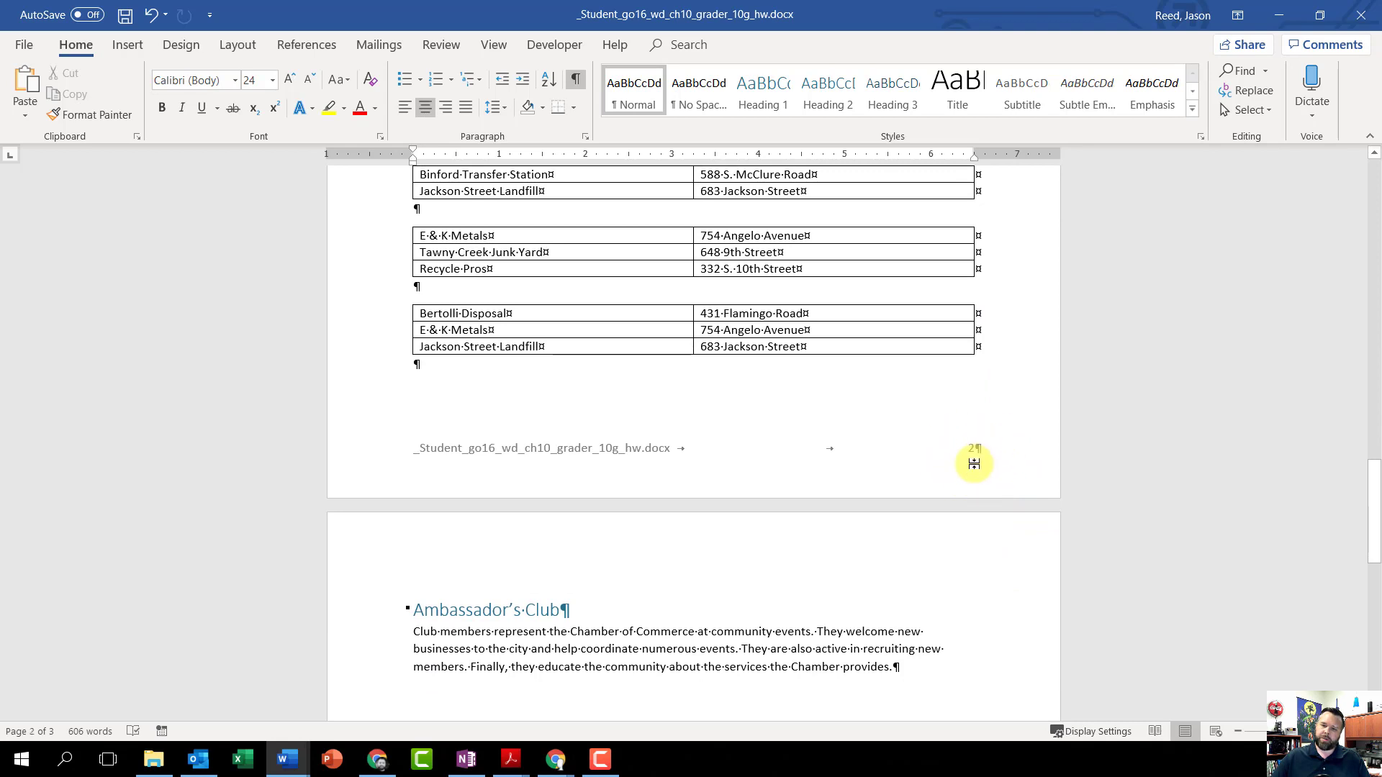
{"action": "scroll", "coordinate": [974, 461], "scroll_direction": "down", "scroll_amount": 15}
{"action": "scroll", "coordinate": [975, 491], "scroll_direction": "down", "scroll_amount": 1}
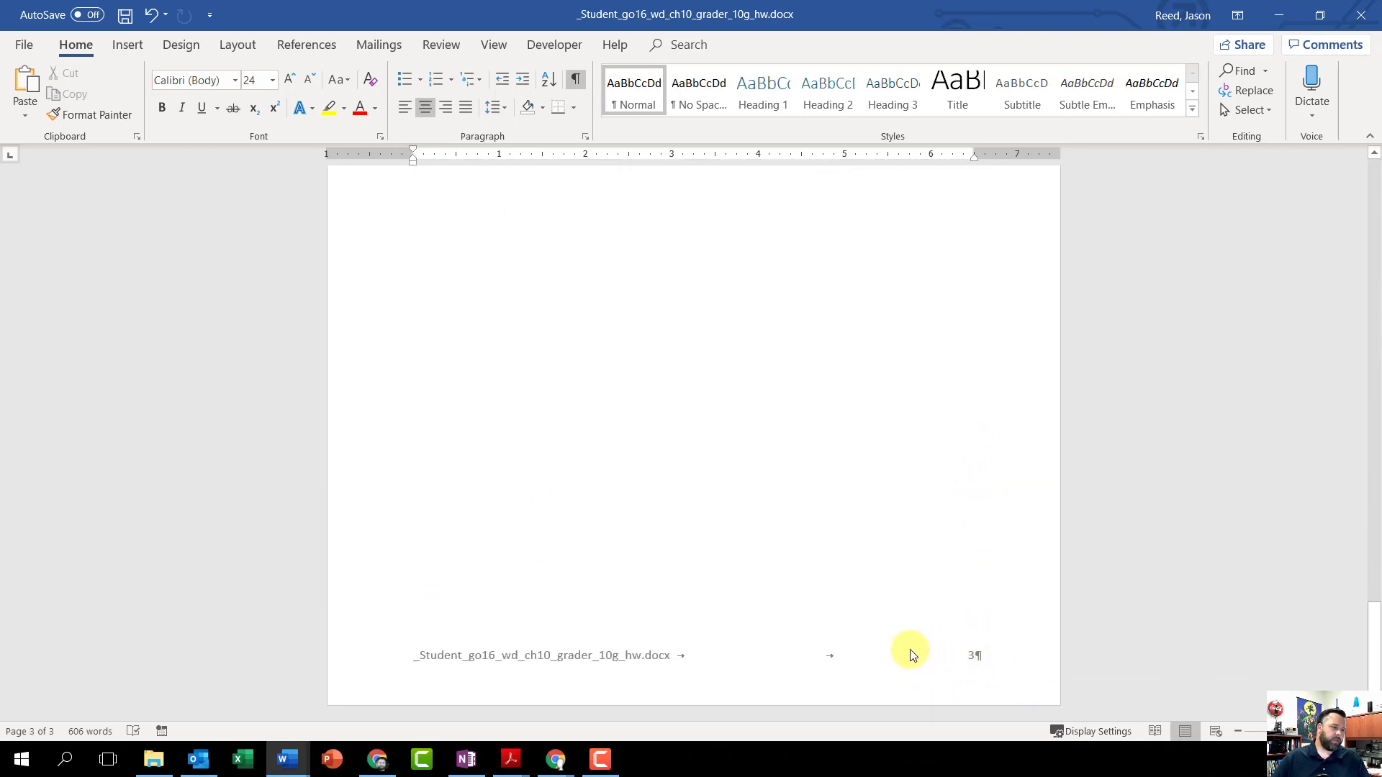
{"action": "scroll", "coordinate": [905, 641], "scroll_direction": "up", "scroll_amount": 1}
{"action": "scroll", "coordinate": [903, 634], "scroll_direction": "up", "scroll_amount": 5}
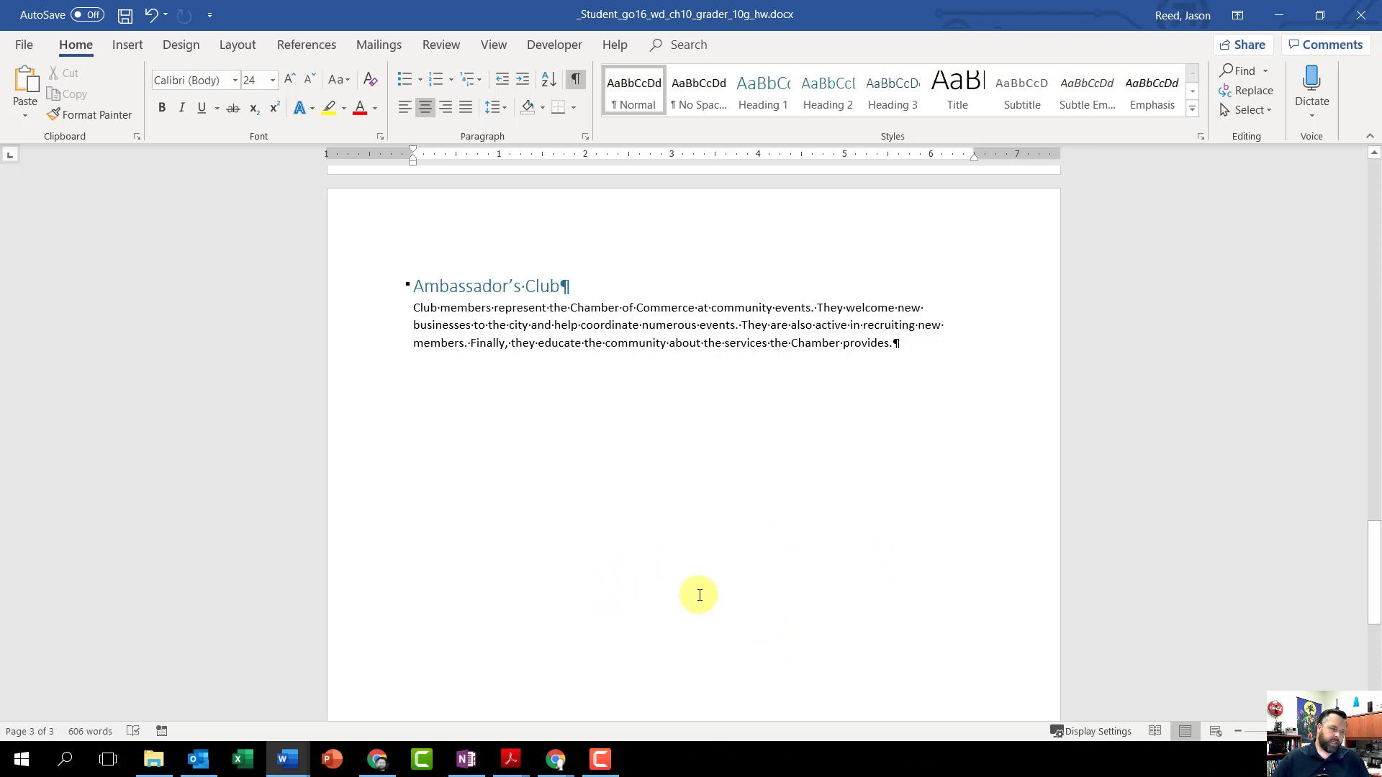
{"action": "scroll", "coordinate": [684, 534], "scroll_direction": "up", "scroll_amount": 3}
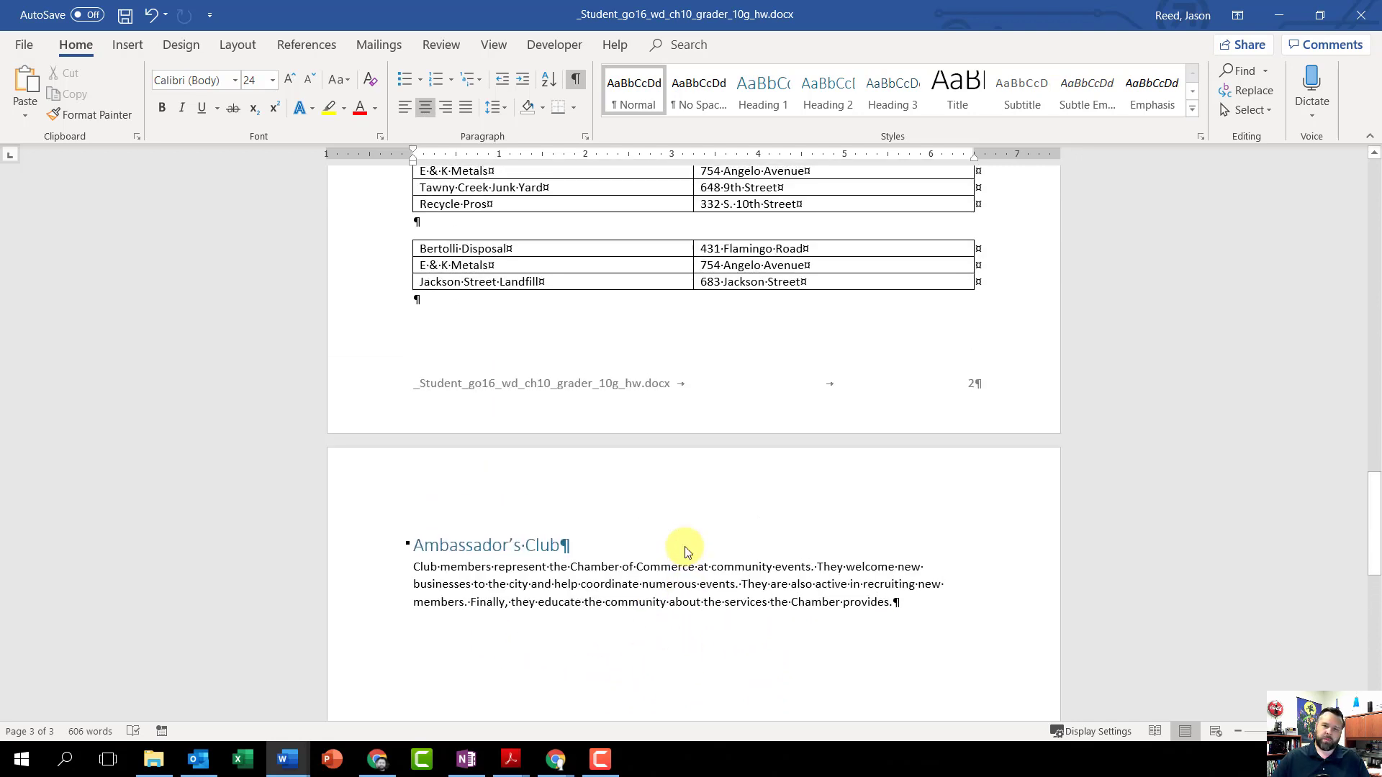
Step: Insert the caption "Table 1: Appliances" above the first table in the Recycling Program section
{"action": "scroll", "coordinate": [684, 546], "scroll_direction": "up", "scroll_amount": 5}
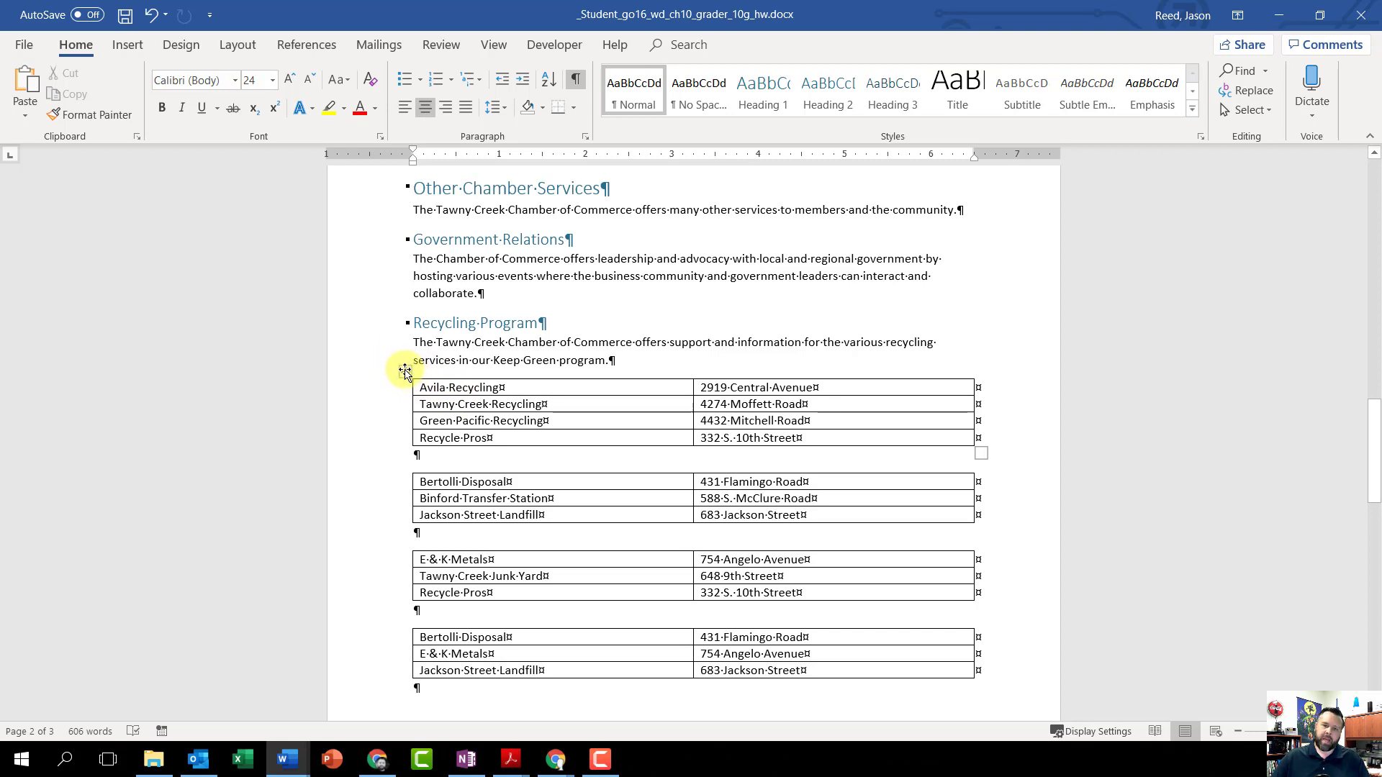
{"action": "left_click", "coordinate": [404, 372]}
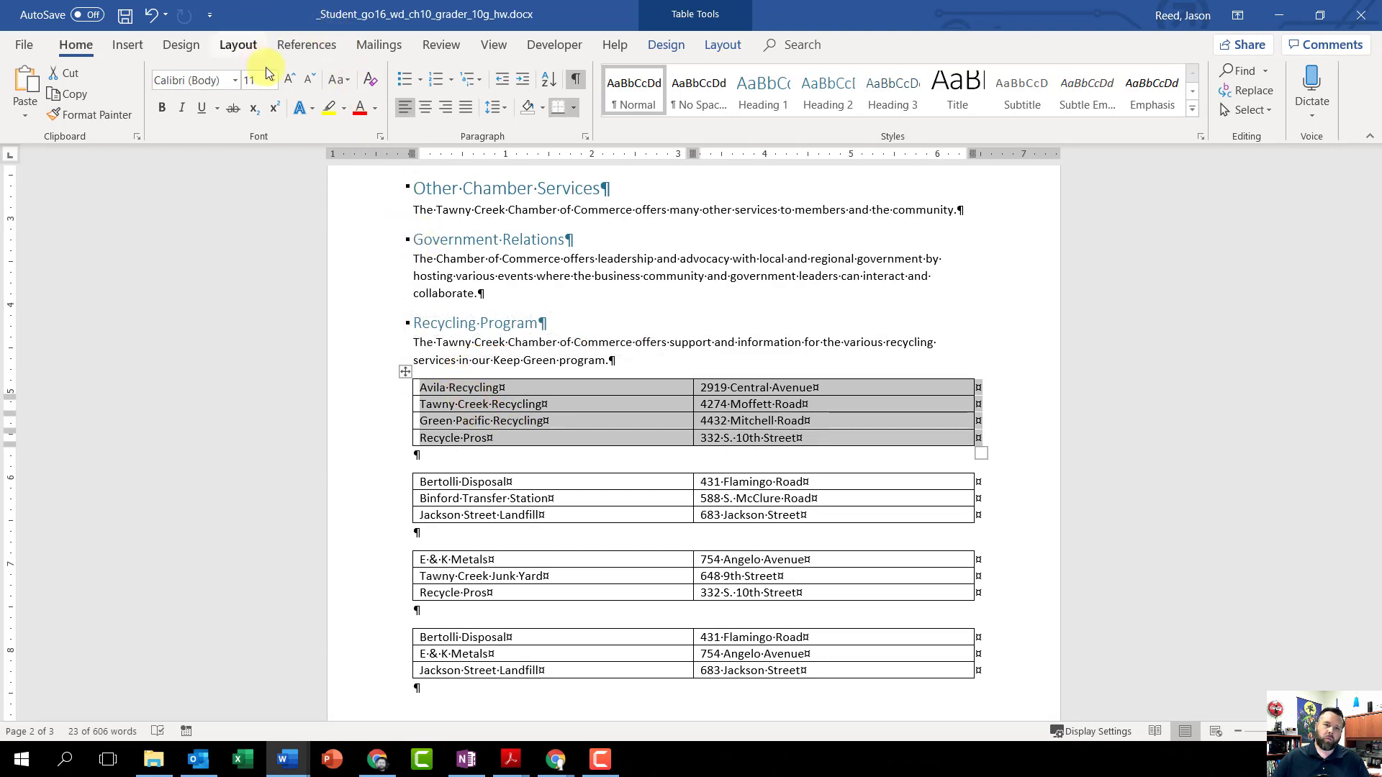
{"action": "left_click", "coordinate": [307, 45]}
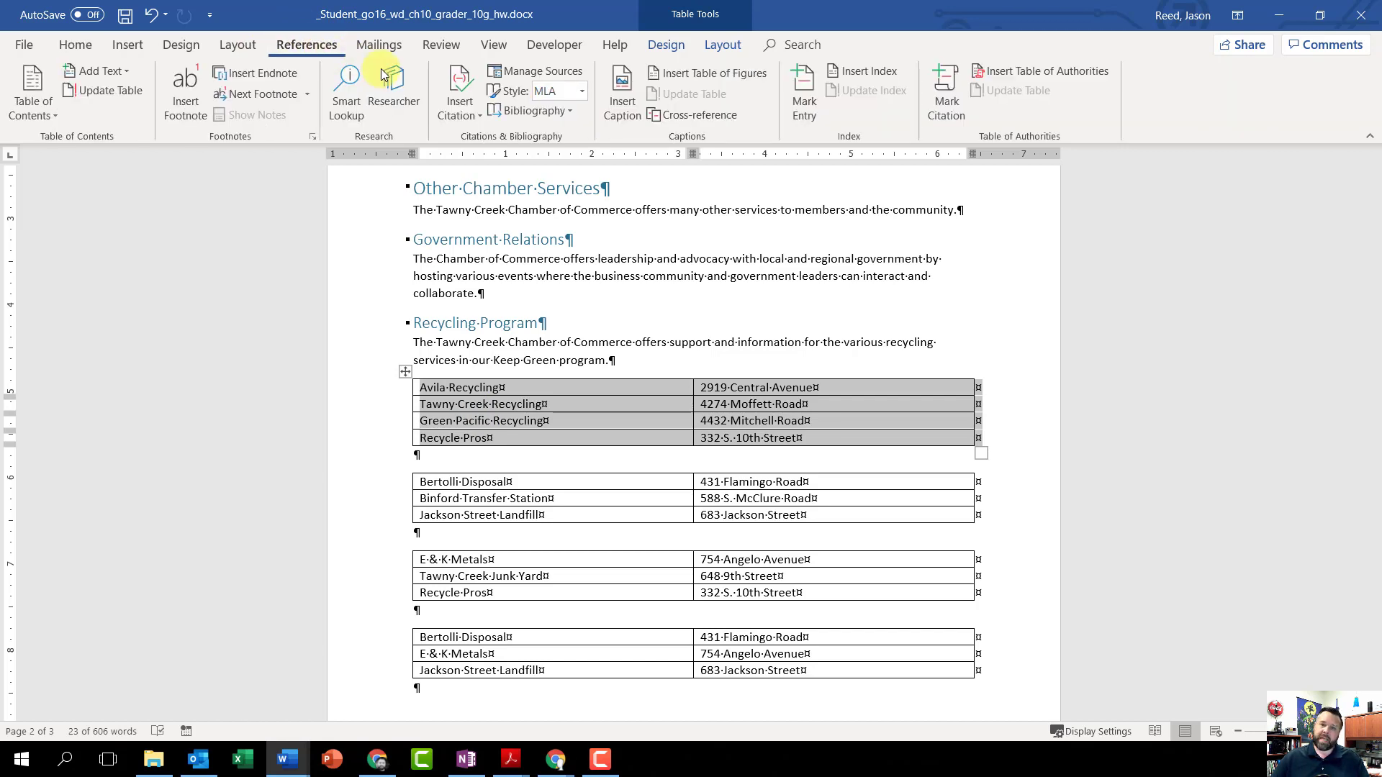
{"action": "left_click", "coordinate": [623, 92]}
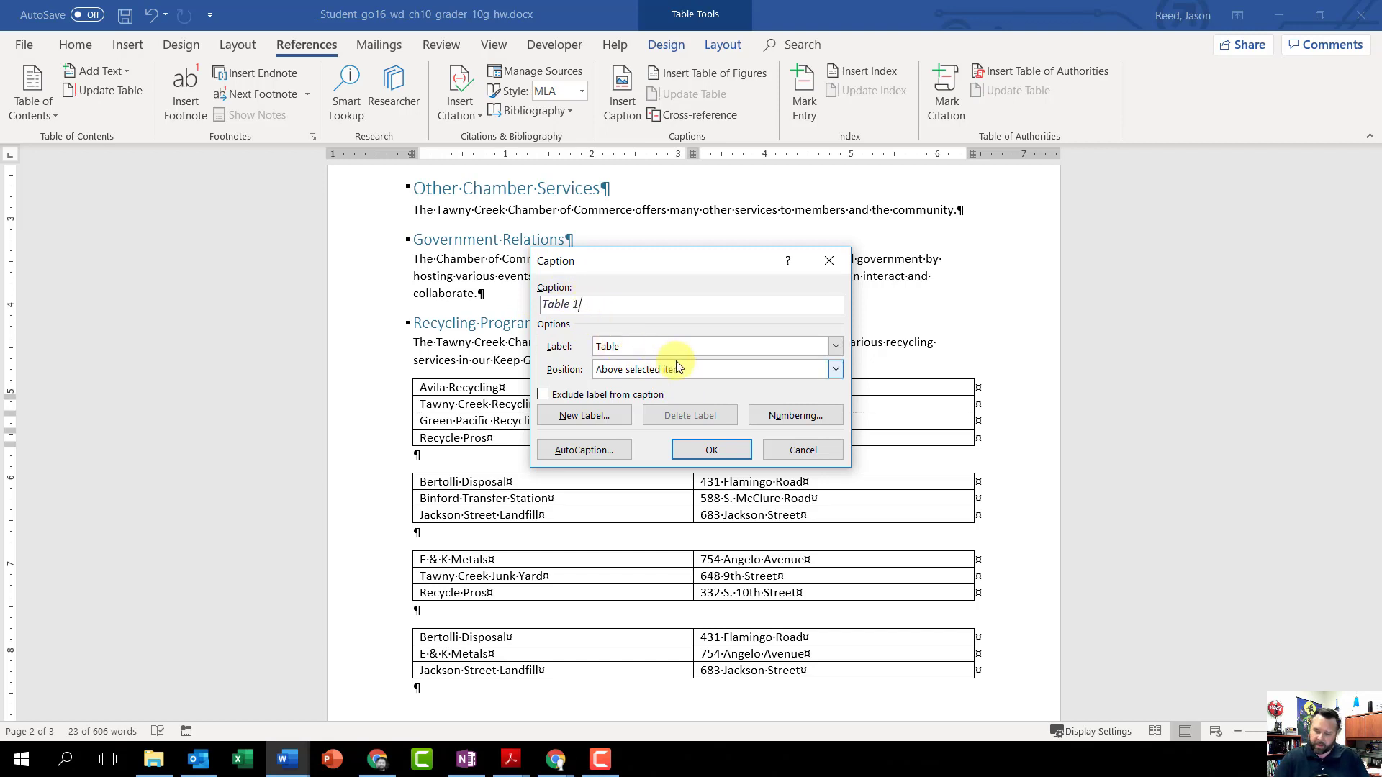
{"action": "type", "text": ":"}
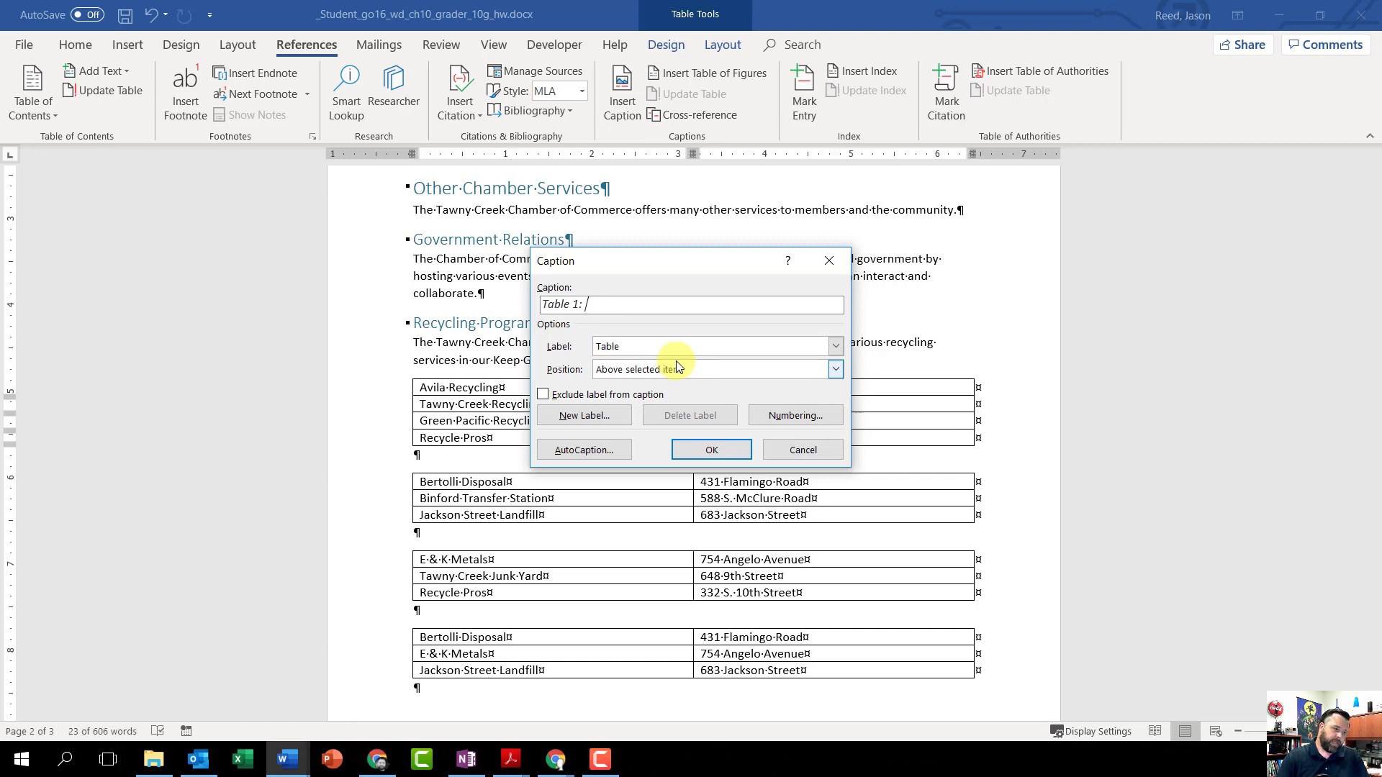
{"action": "type", "text": " A"}
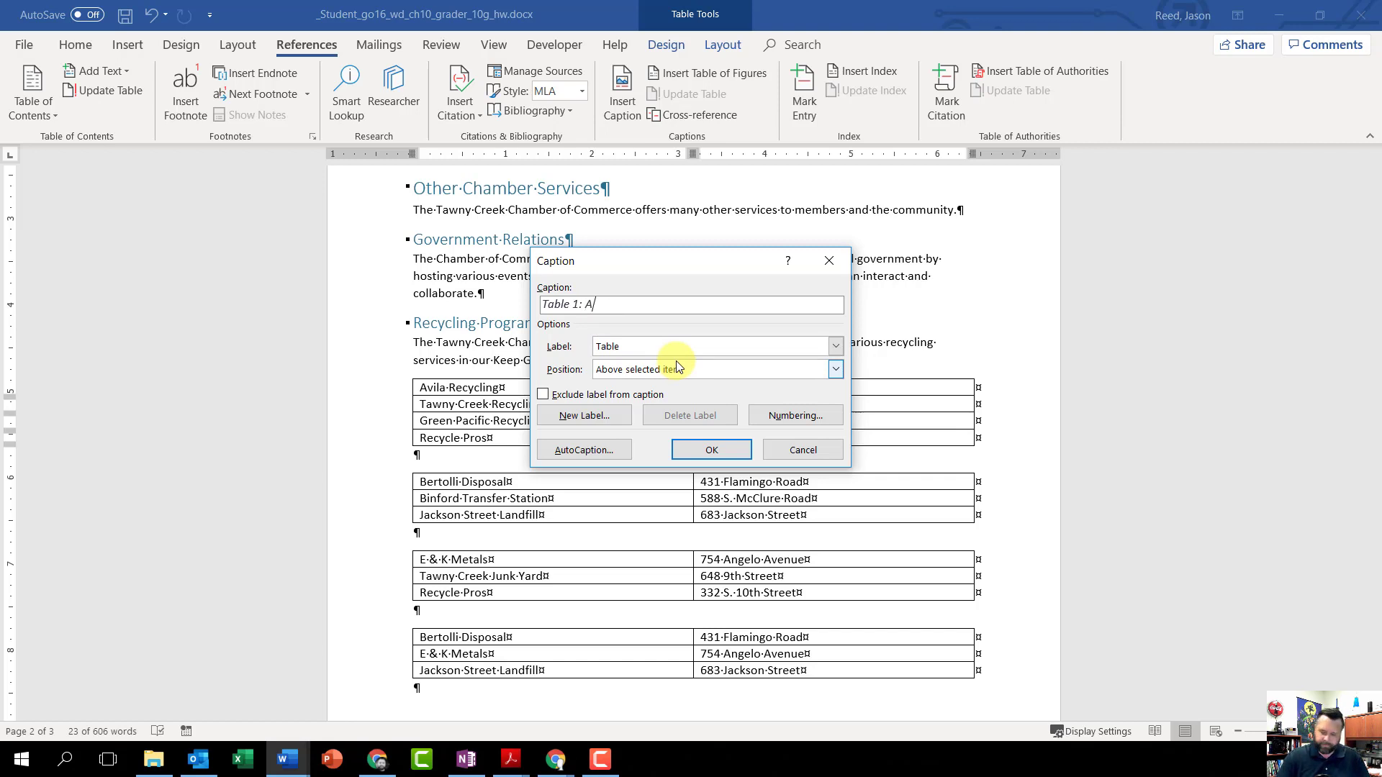
{"action": "type", "text": "ppliances"}
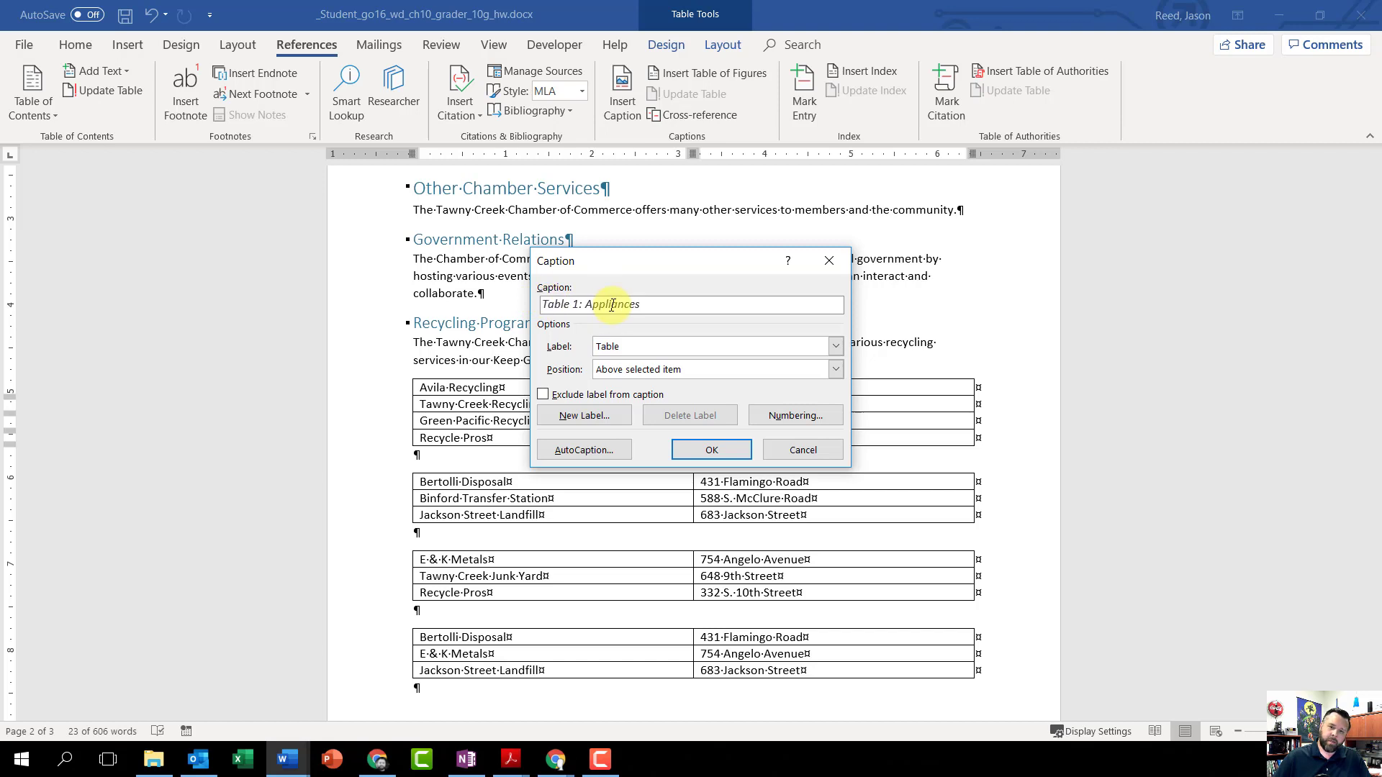
{"action": "left_click", "coordinate": [694, 448]}
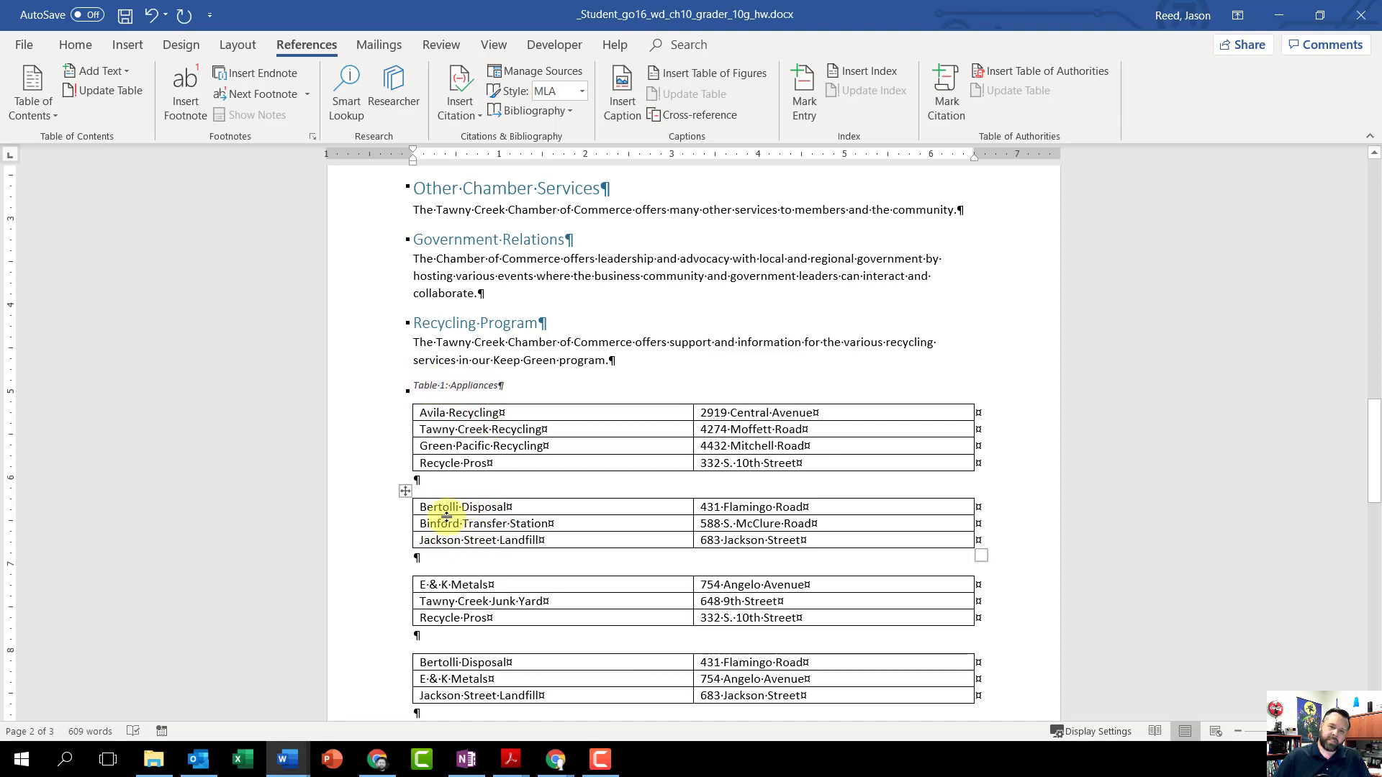
Step: Insert the caption "Table 2: Glass and Aluminum" above the second recycling table, which starts with Bertolli Disposal
{"action": "left_click", "coordinate": [404, 492]}
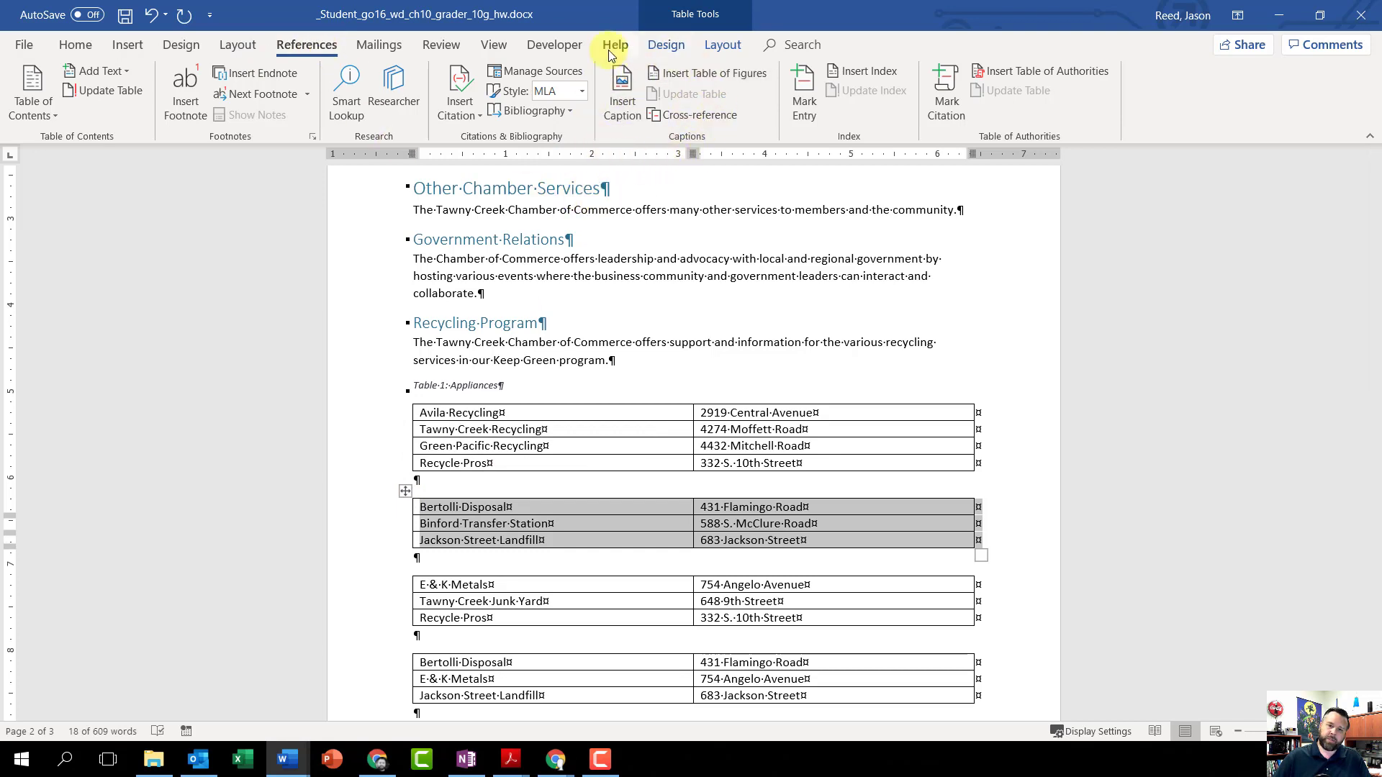
{"action": "left_click", "coordinate": [636, 92]}
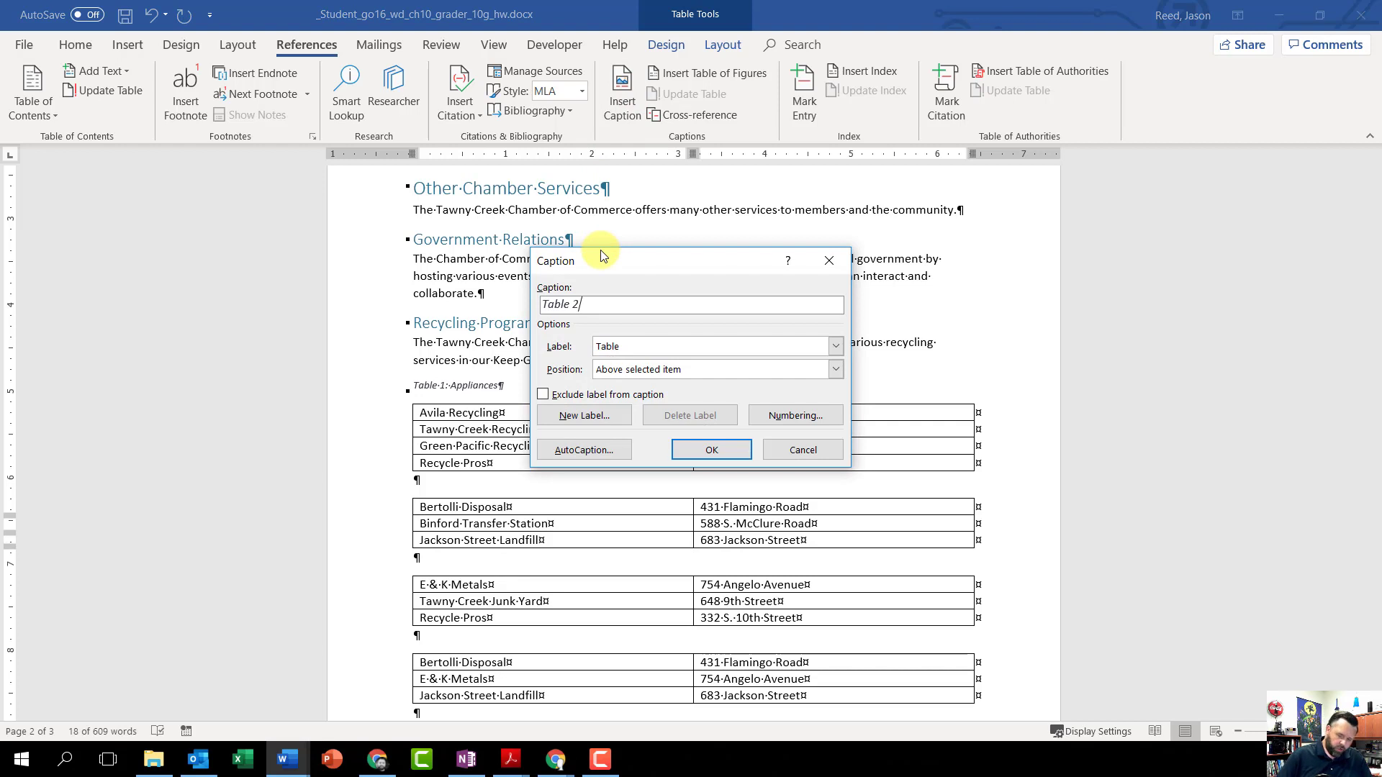
{"action": "type", "text": ":"}
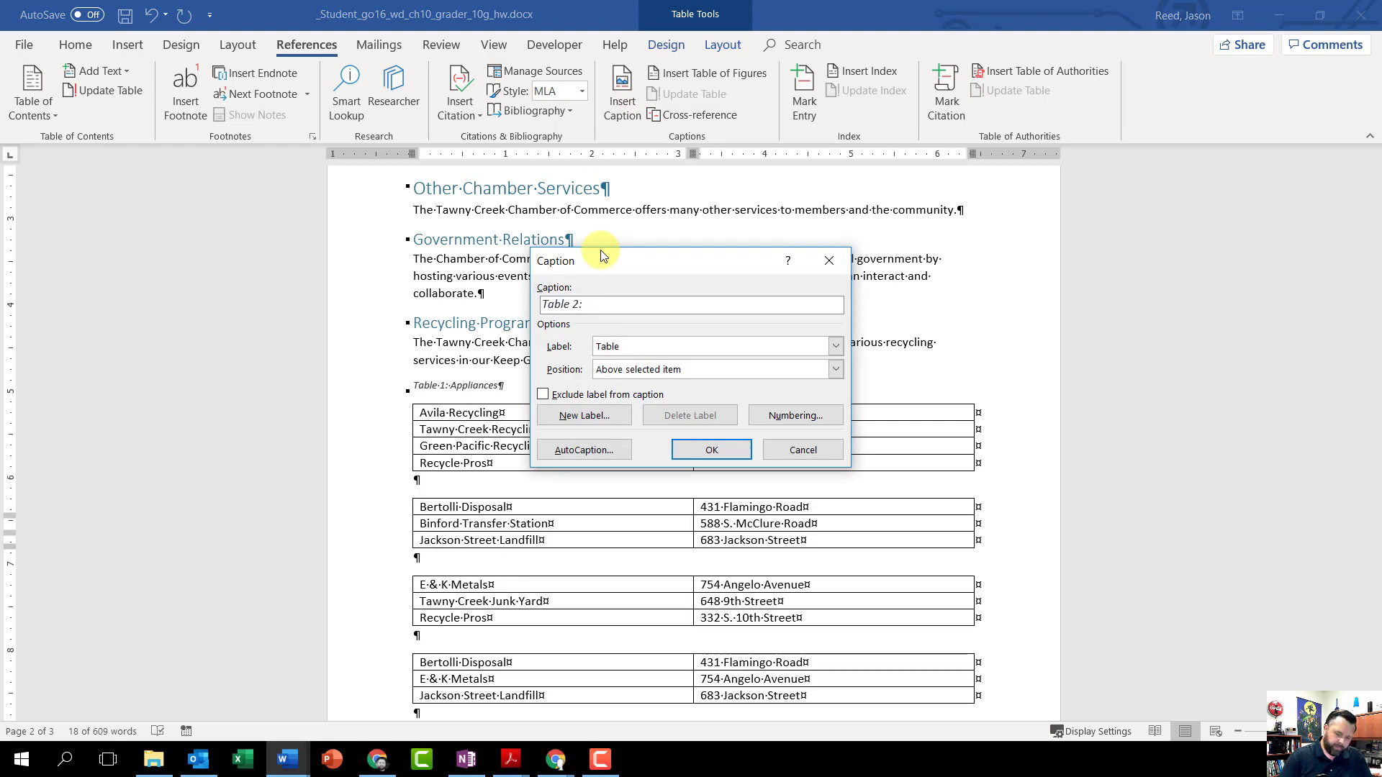
{"action": "type", "text": " Glass an"}
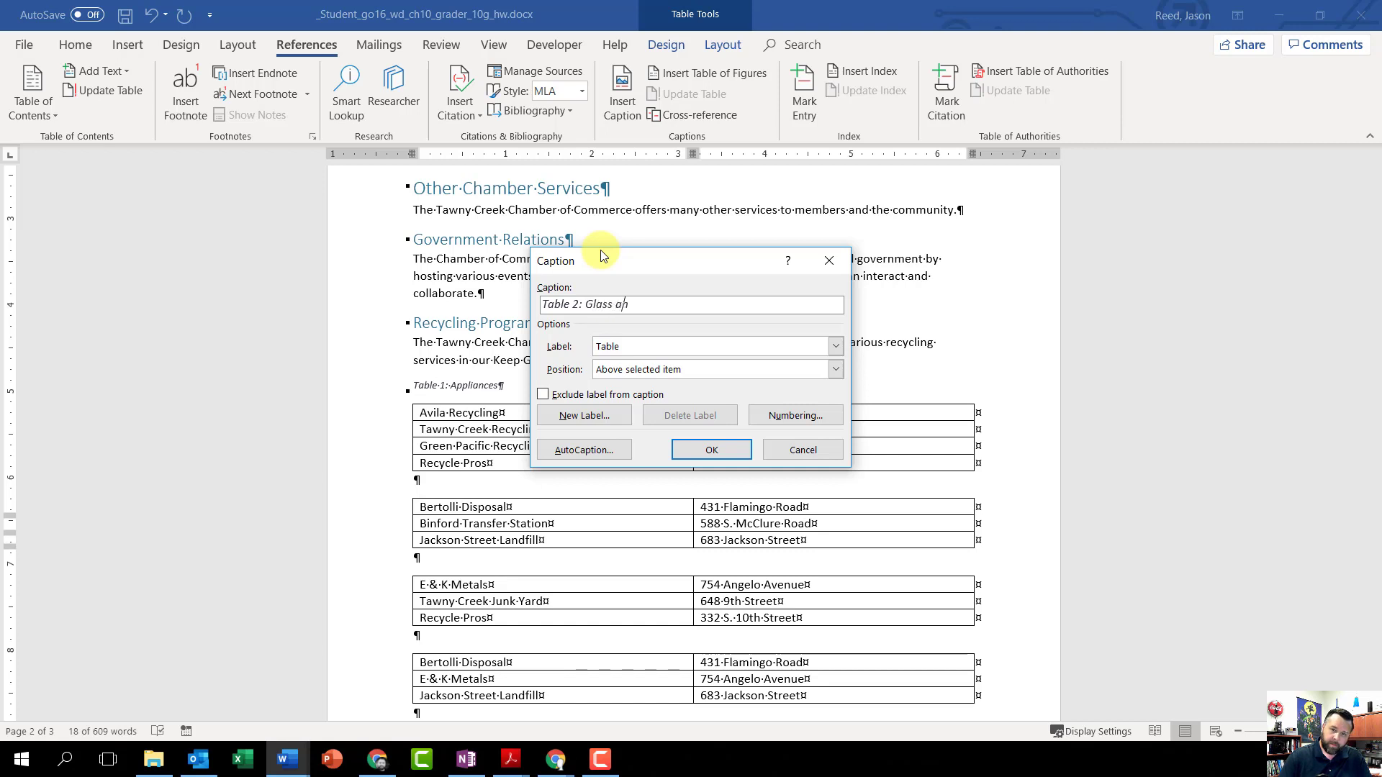
{"action": "type", "text": "d A"}
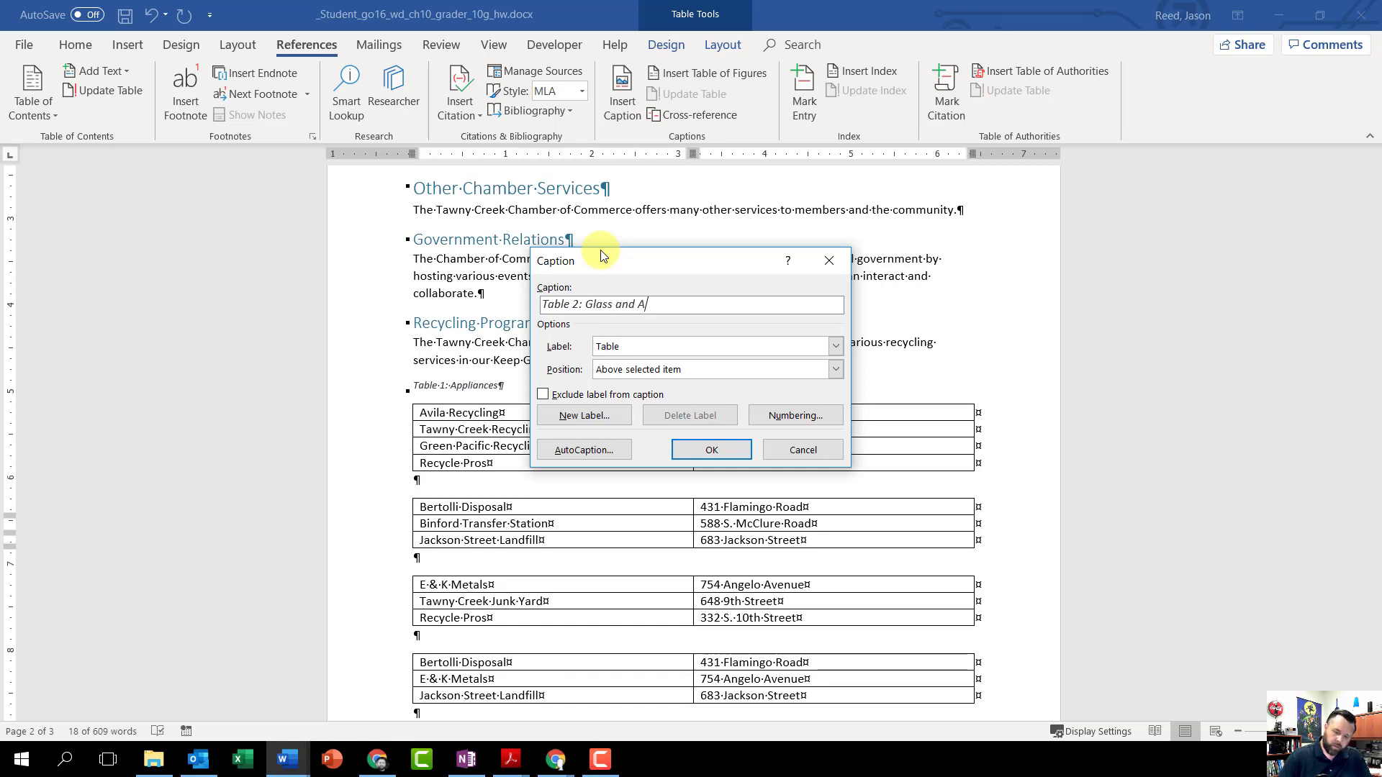
{"action": "type", "text": "luminu"}
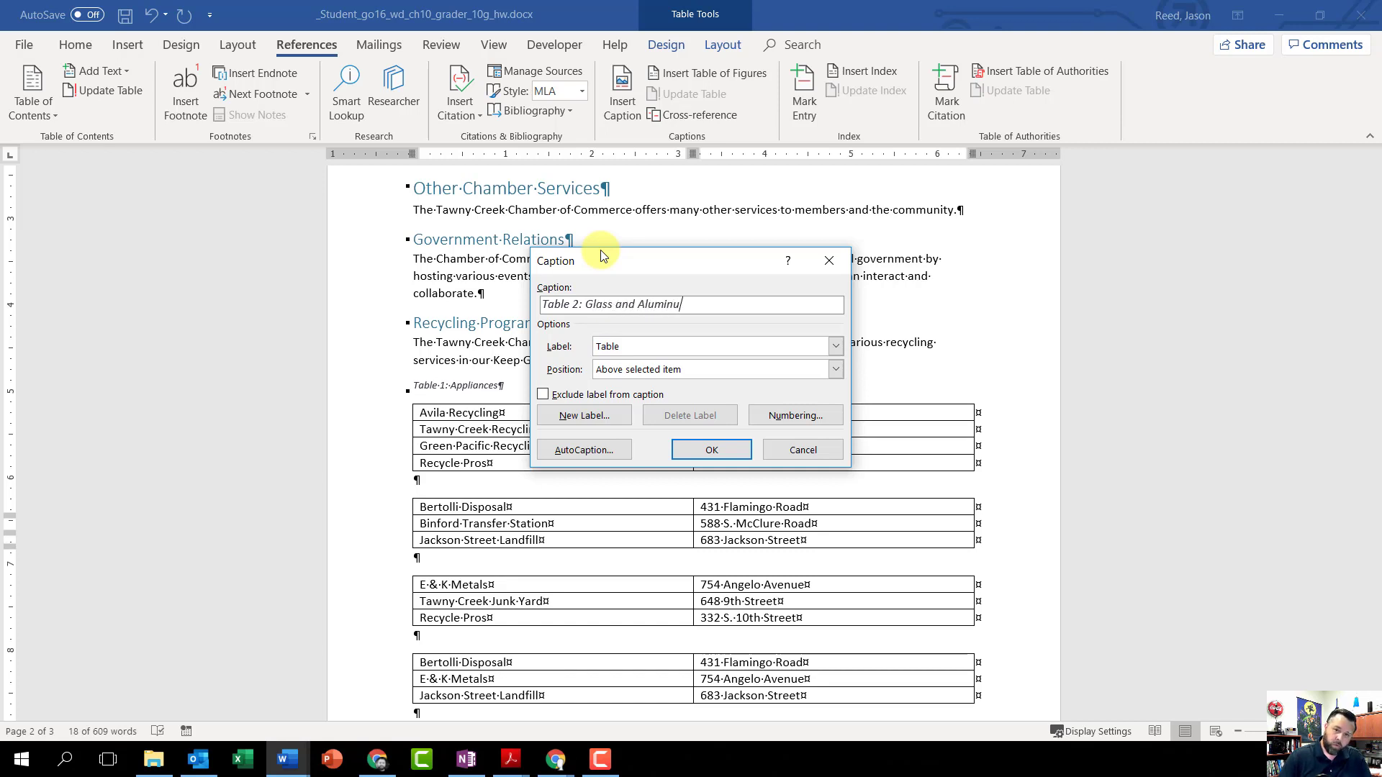
{"action": "type", "text": "m"}
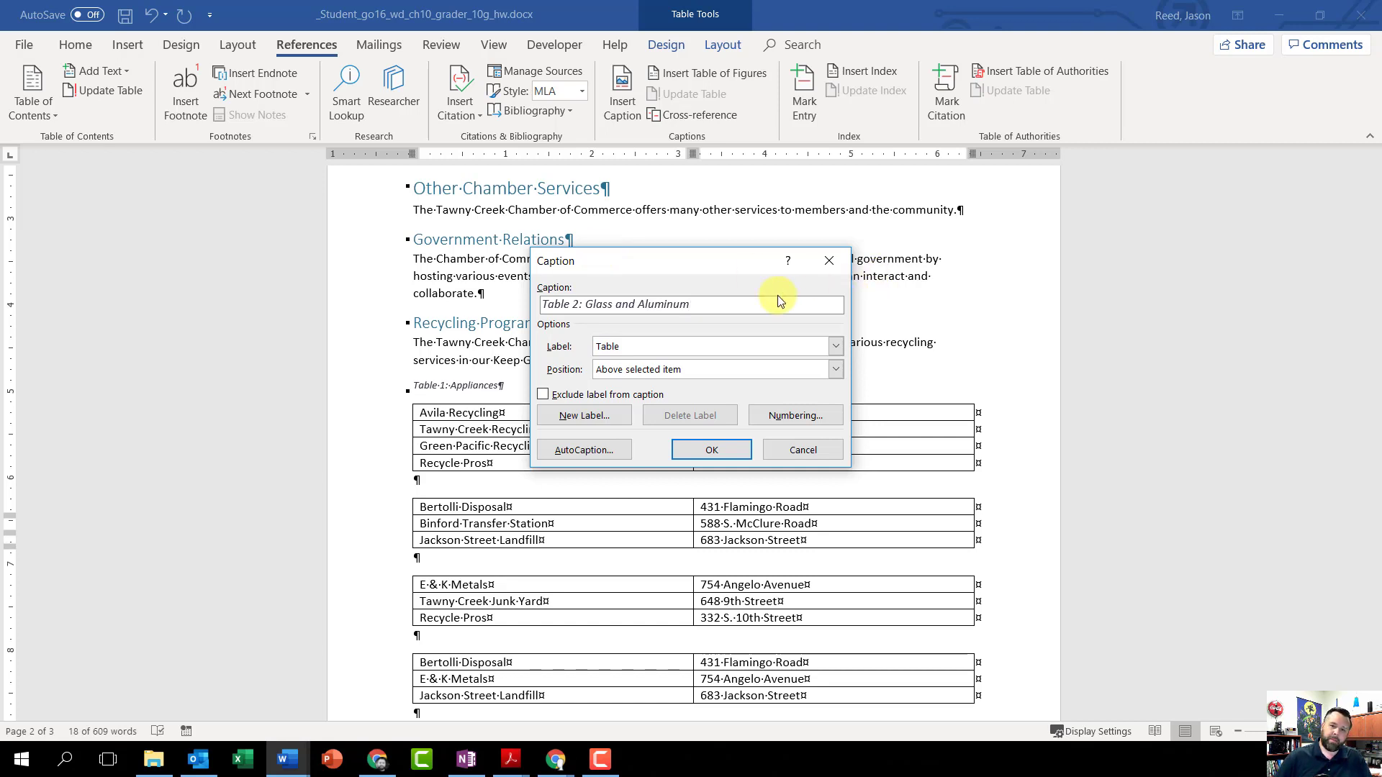
{"action": "left_click", "coordinate": [599, 304]}
{"action": "key", "text": "Left"}
{"action": "key", "text": "Left"}
{"action": "key", "text": "Left"}
{"action": "key", "text": "Left"}
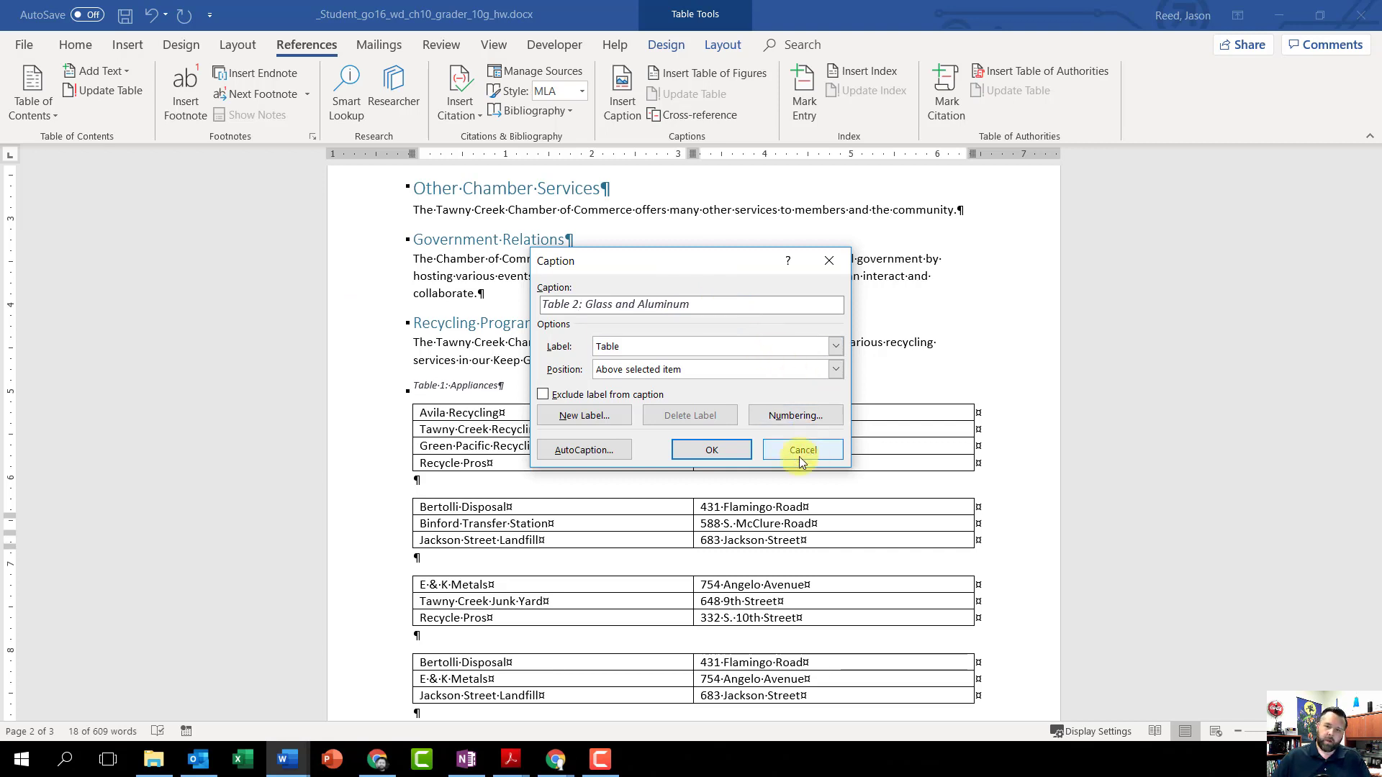
{"action": "left_click", "coordinate": [712, 451]}
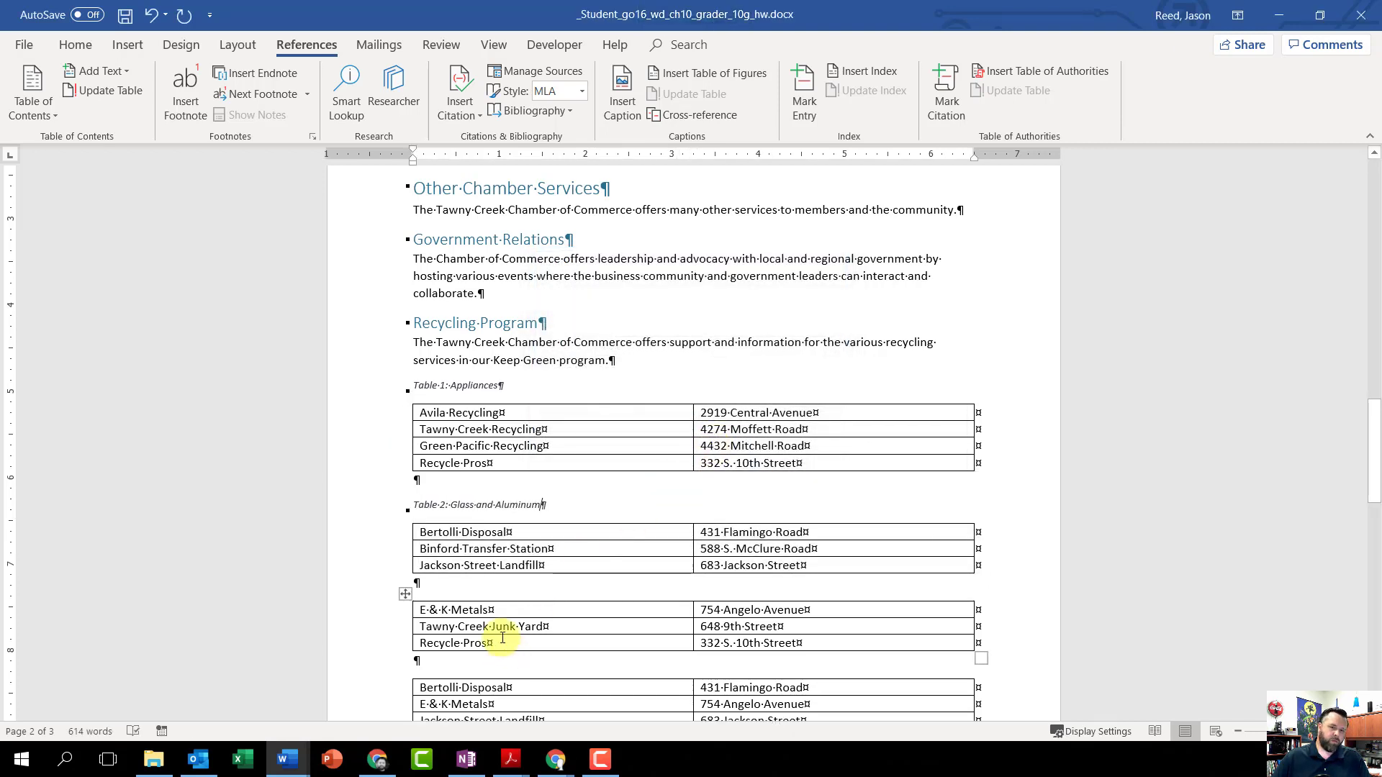
Step: Insert the caption "Table 3: Old Tires" above the third recycling table, which starts with E & K Metals
{"action": "left_click", "coordinate": [405, 596]}
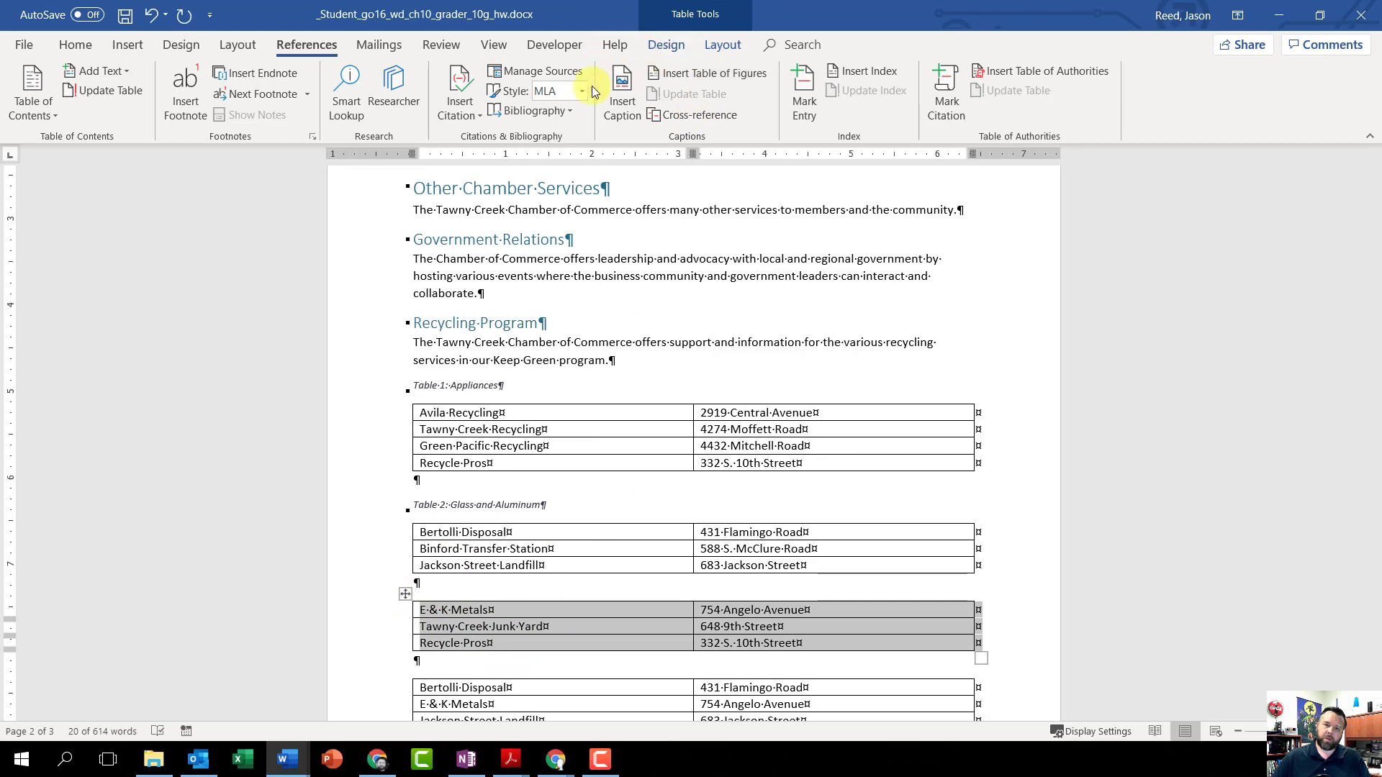
{"action": "left_click", "coordinate": [620, 92]}
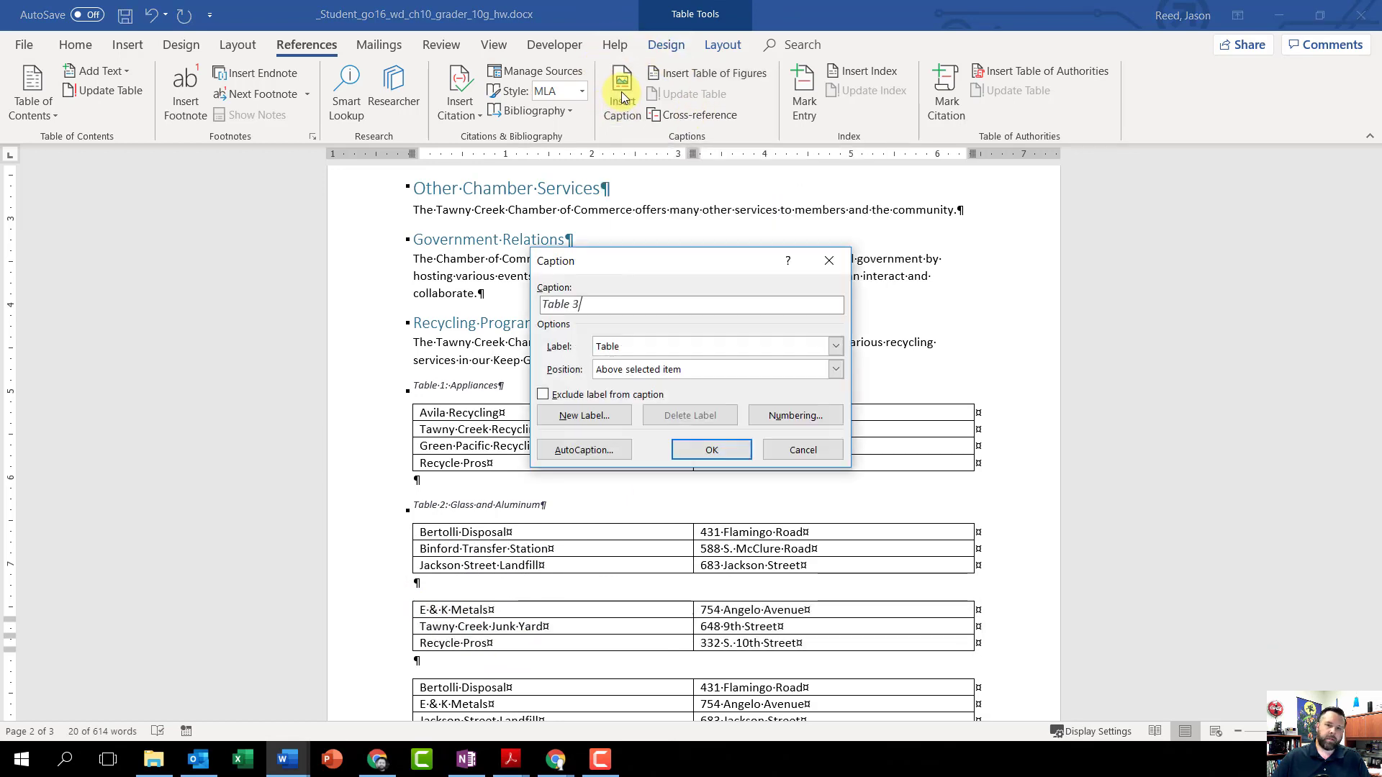
{"action": "type", "text": ":"}
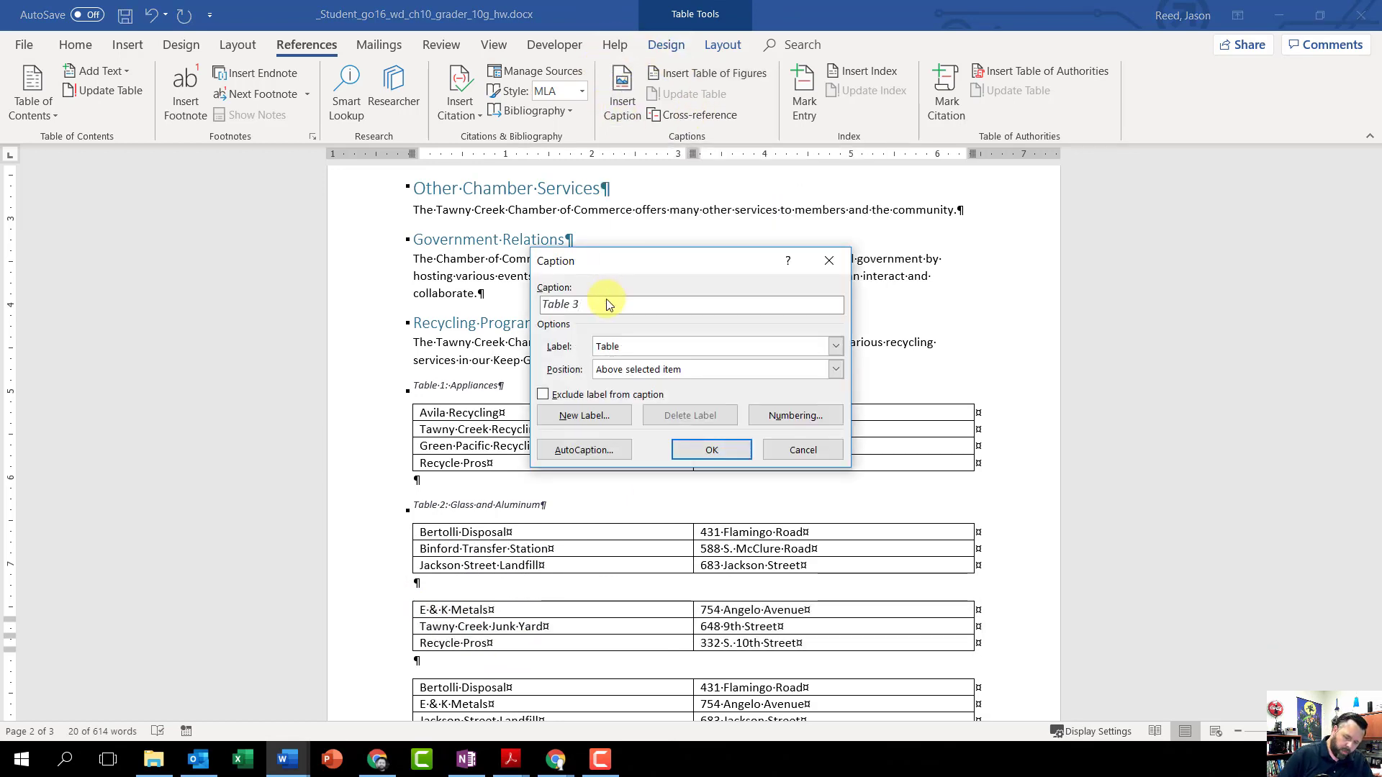
{"action": "type", "text": " Ol"}
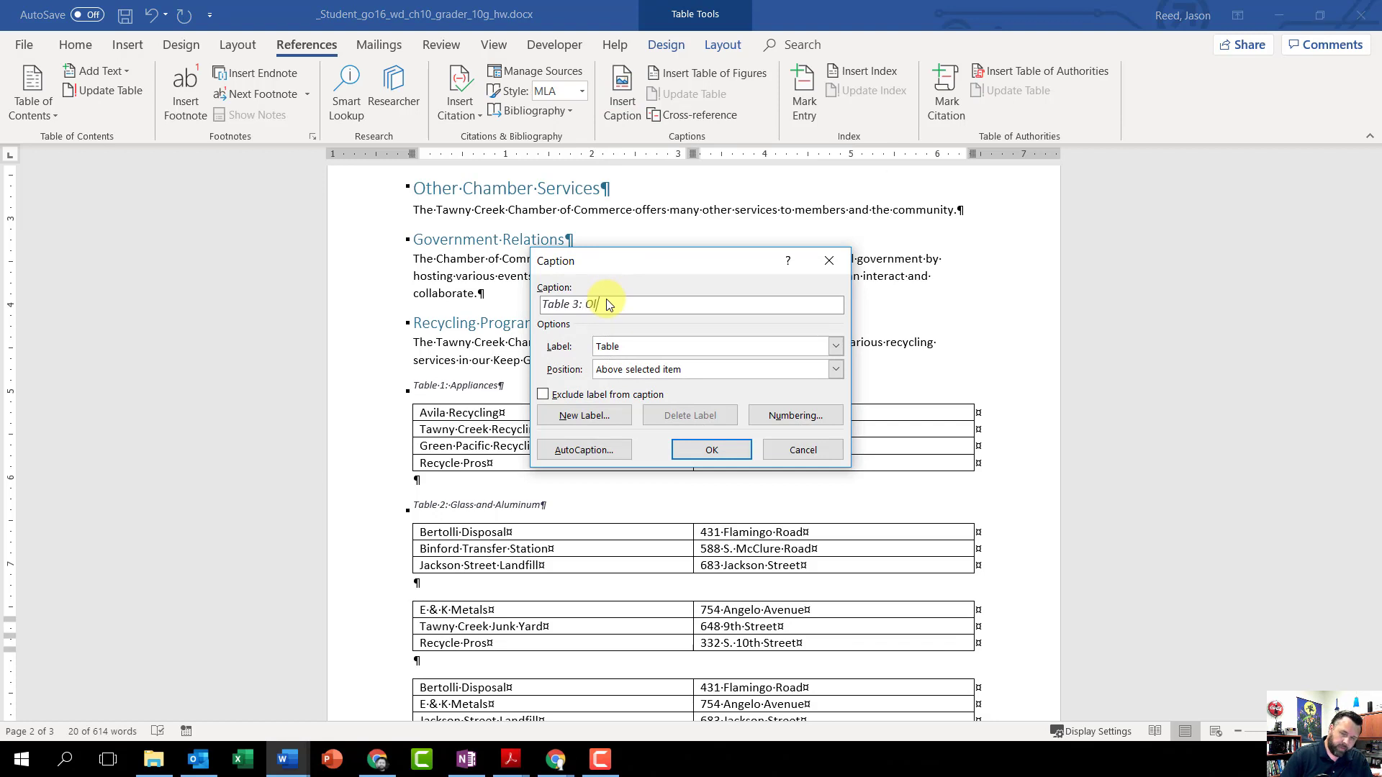
{"action": "type", "text": "d Tires"}
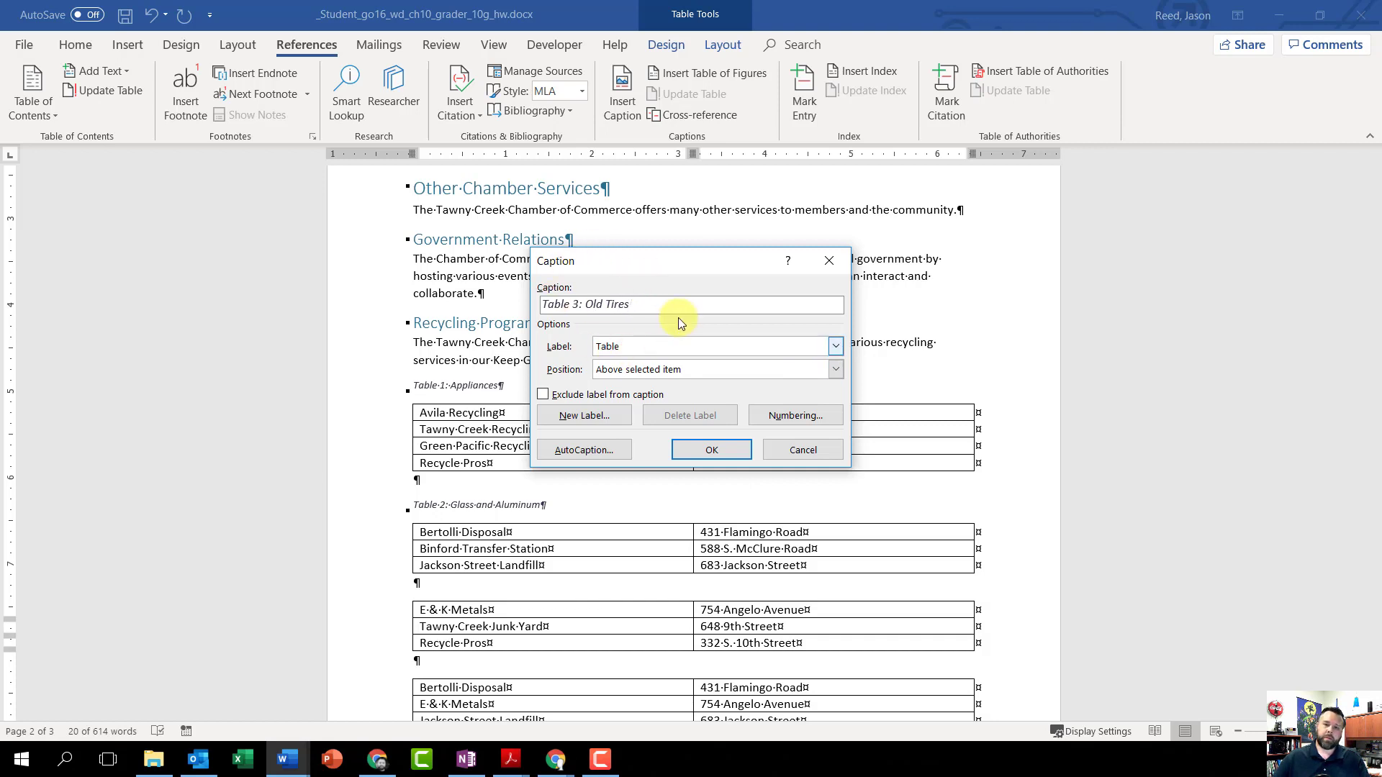
{"action": "left_click", "coordinate": [723, 450]}
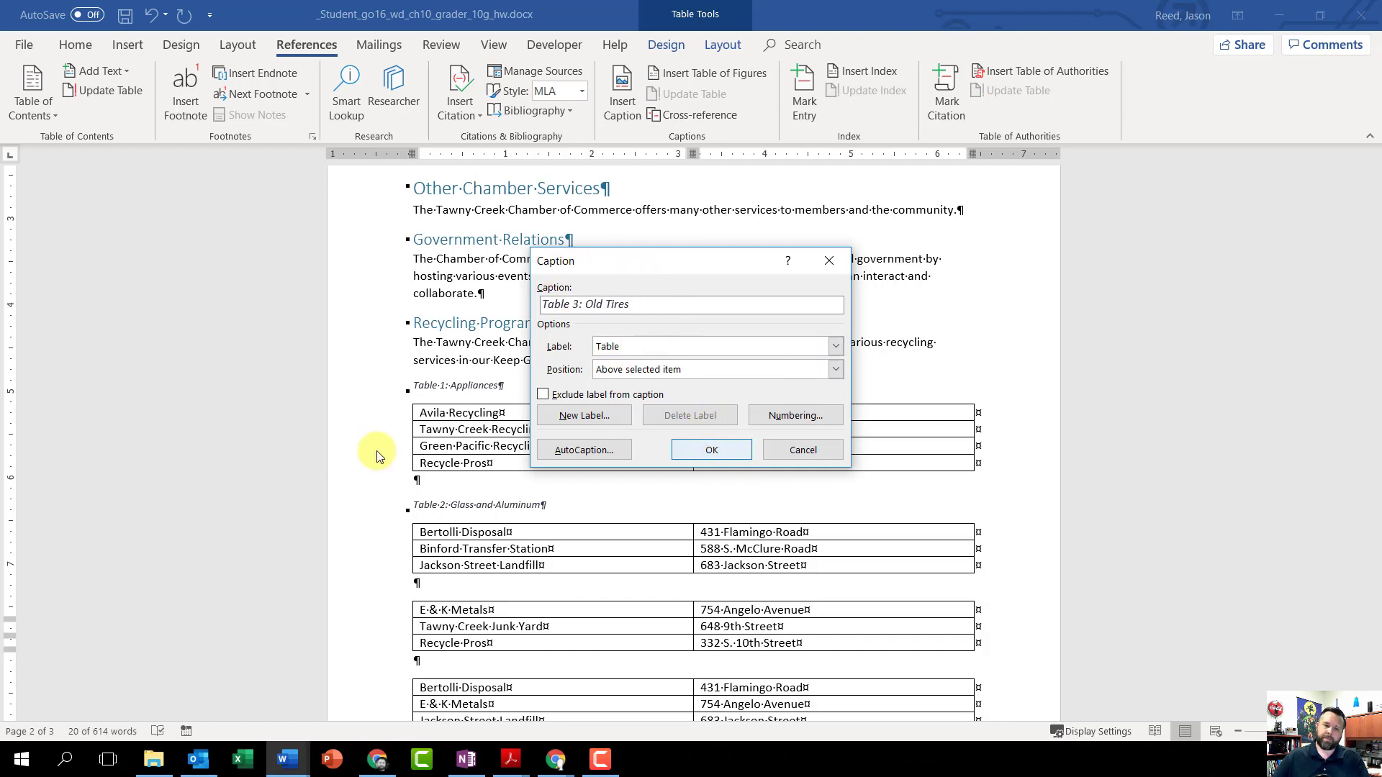
Step: Insert the caption "Table 4: Scrap Metal" above the fourth recycling table, which starts with Bertolli Disposal and follows the Old Tires table
{"action": "scroll", "coordinate": [651, 515], "scroll_direction": "down", "scroll_amount": 4}
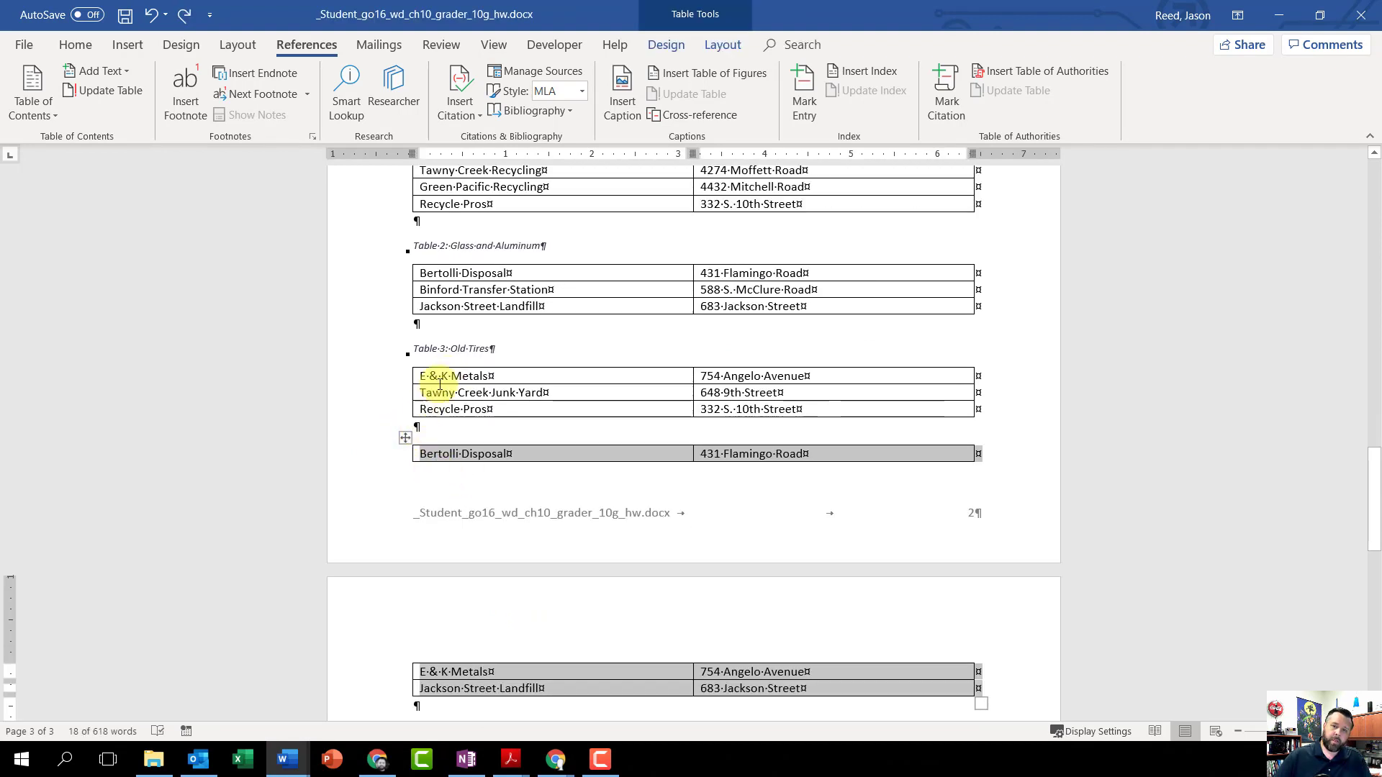
{"action": "left_click", "coordinate": [620, 83]}
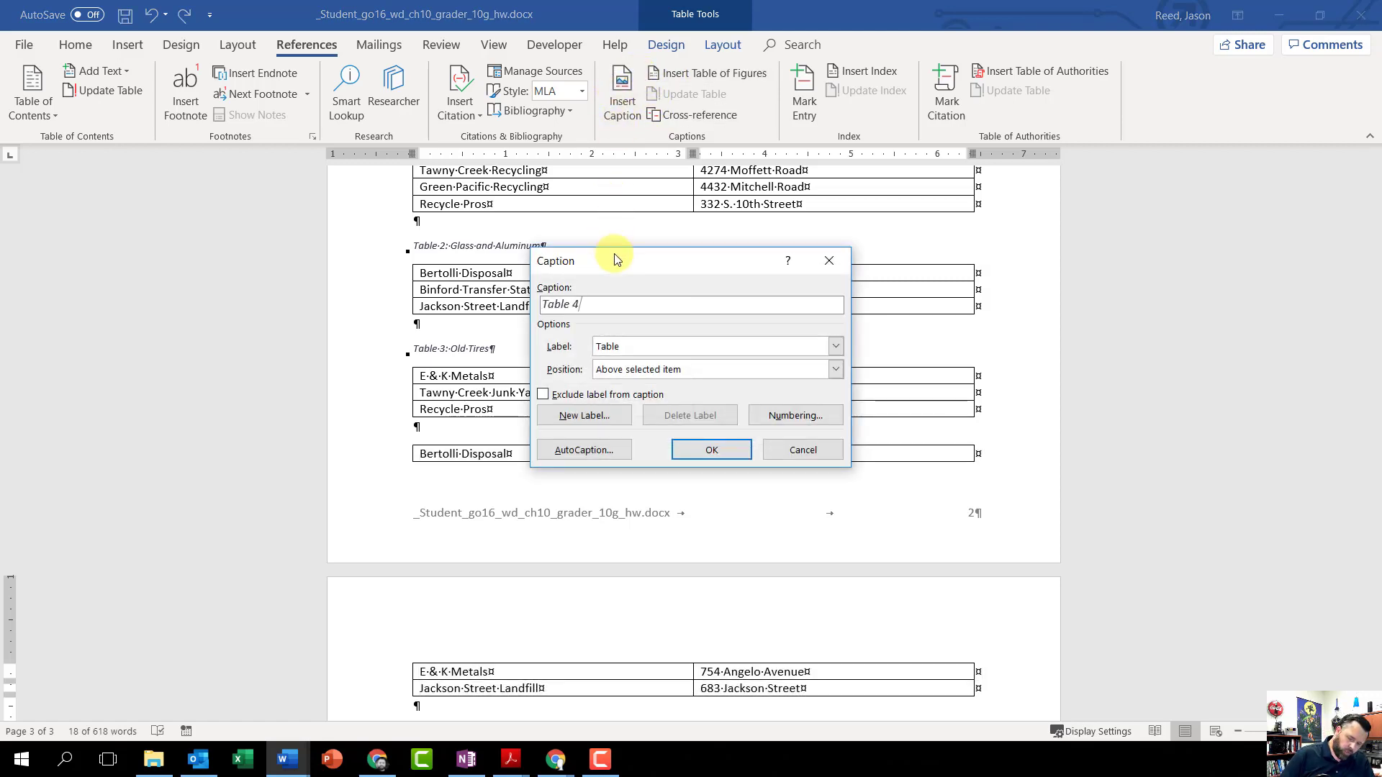
{"action": "type", "text": ":"}
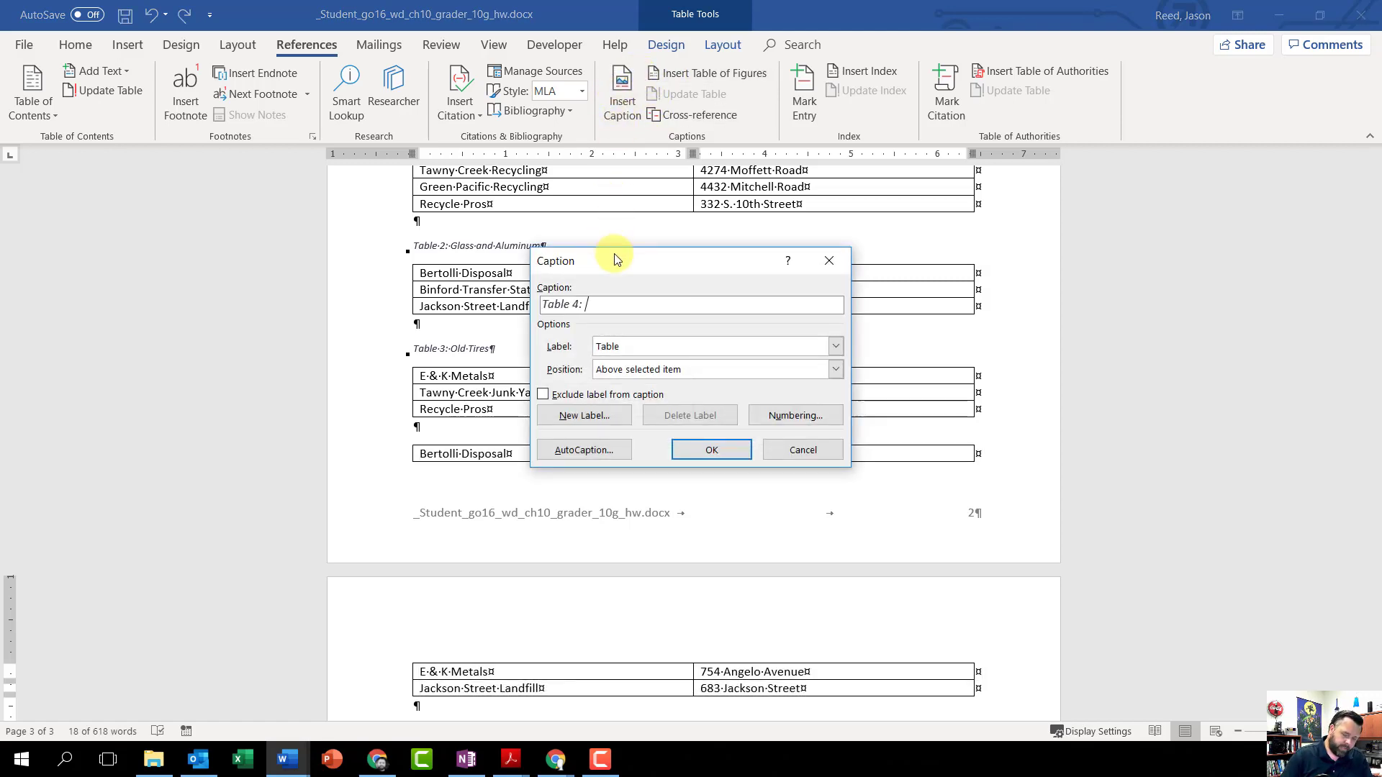
{"action": "type", "text": " Scrap Me"}
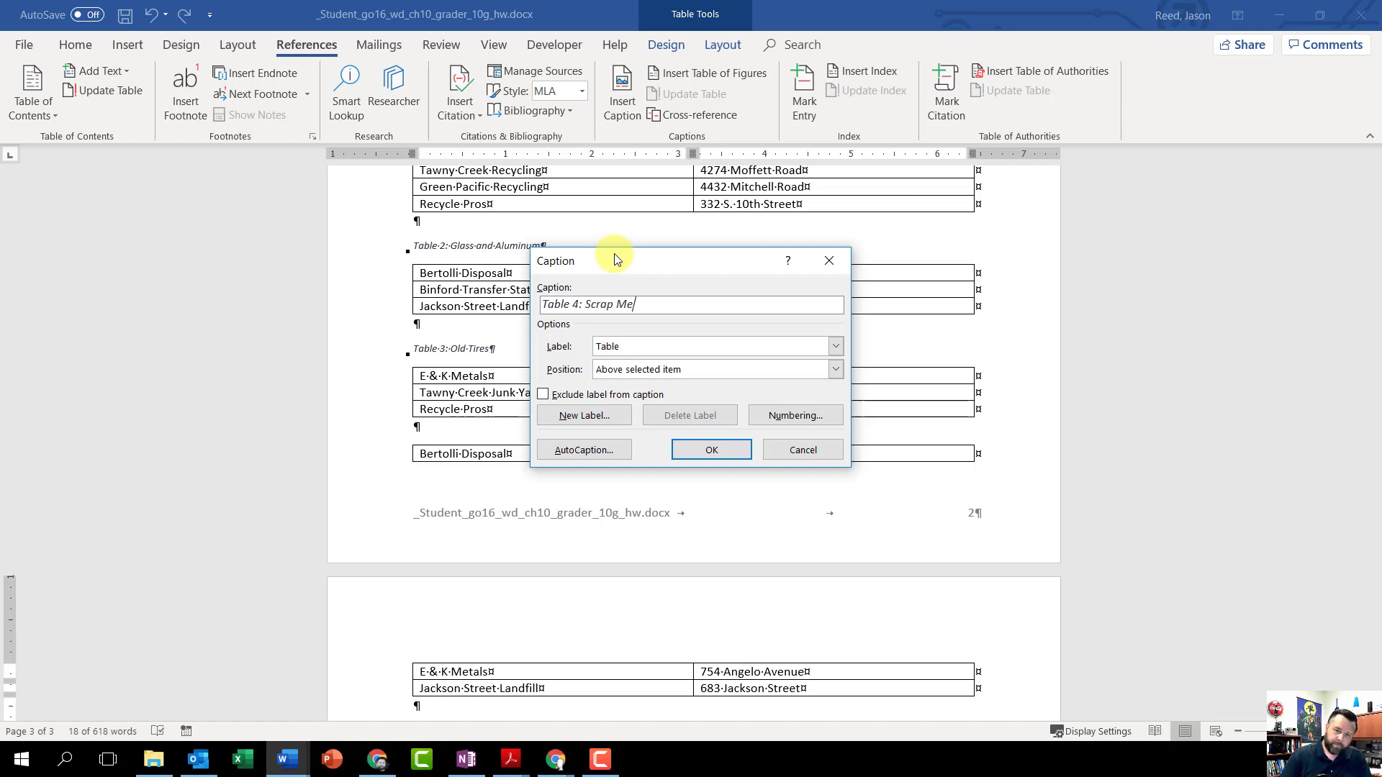
{"action": "type", "text": "tal"}
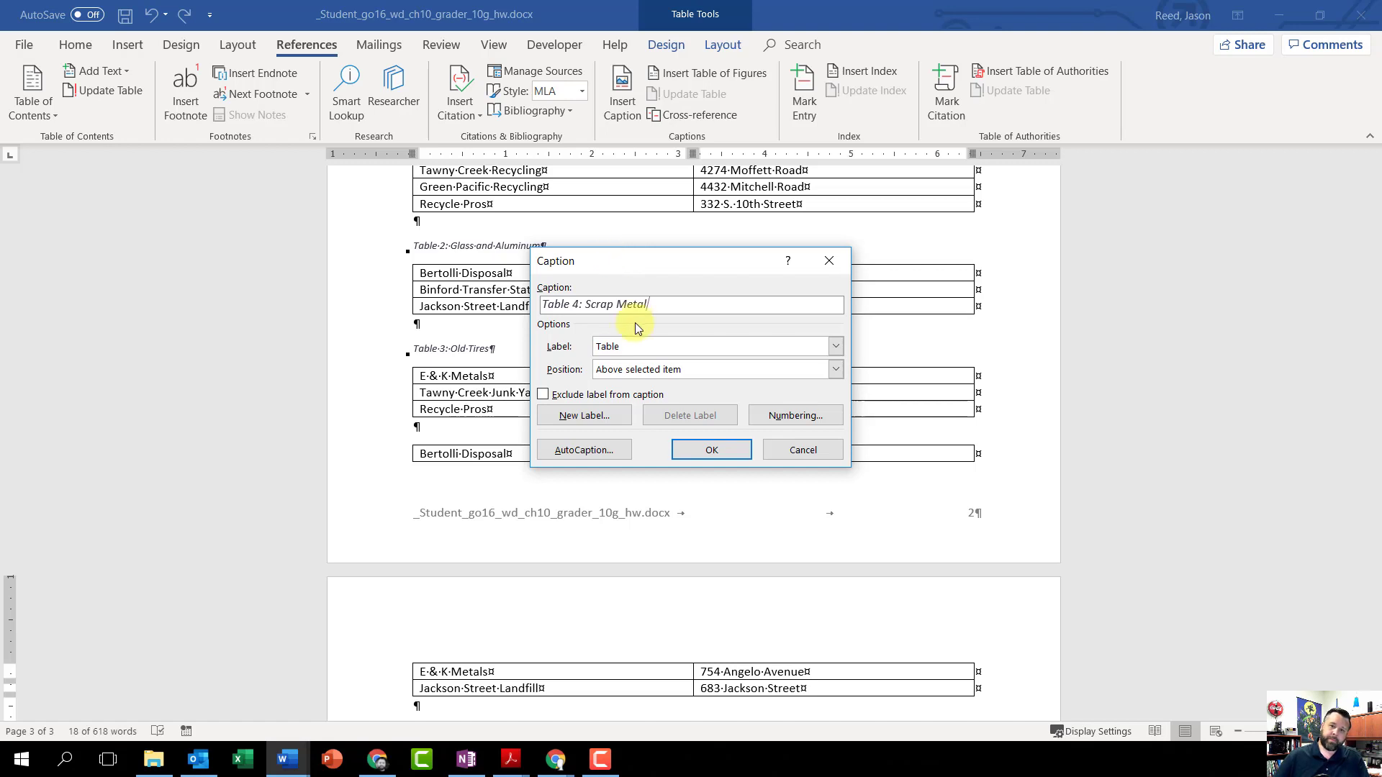
{"action": "left_click", "coordinate": [721, 451]}
Step: Delete the blank paragraph between the Scrap Metal table and the Ambassador's Club heading
{"action": "scroll", "coordinate": [478, 317], "scroll_direction": "up", "scroll_amount": 3}
{"action": "scroll", "coordinate": [499, 355], "scroll_direction": "down", "scroll_amount": 5}
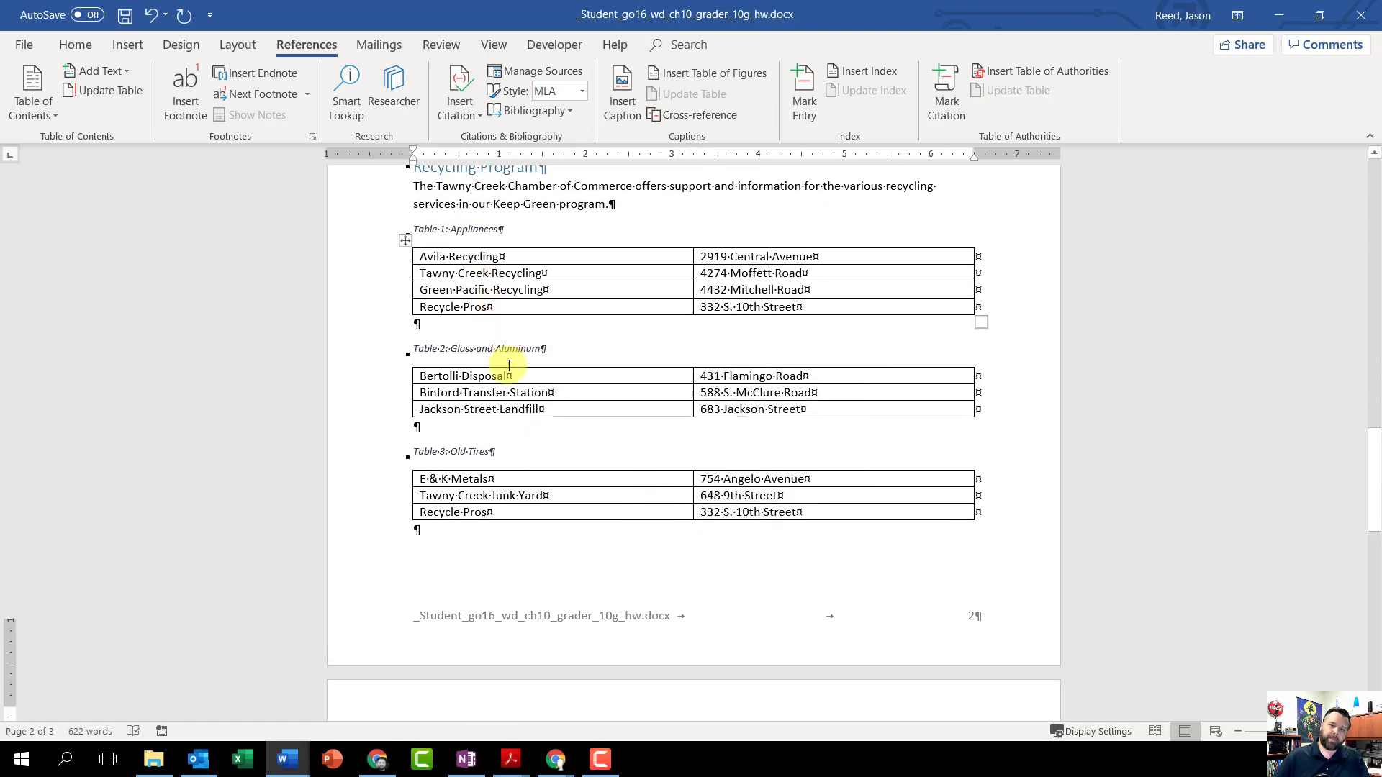
{"action": "scroll", "coordinate": [524, 468], "scroll_direction": "down", "scroll_amount": 4}
{"action": "scroll", "coordinate": [525, 509], "scroll_direction": "up", "scroll_amount": 1}
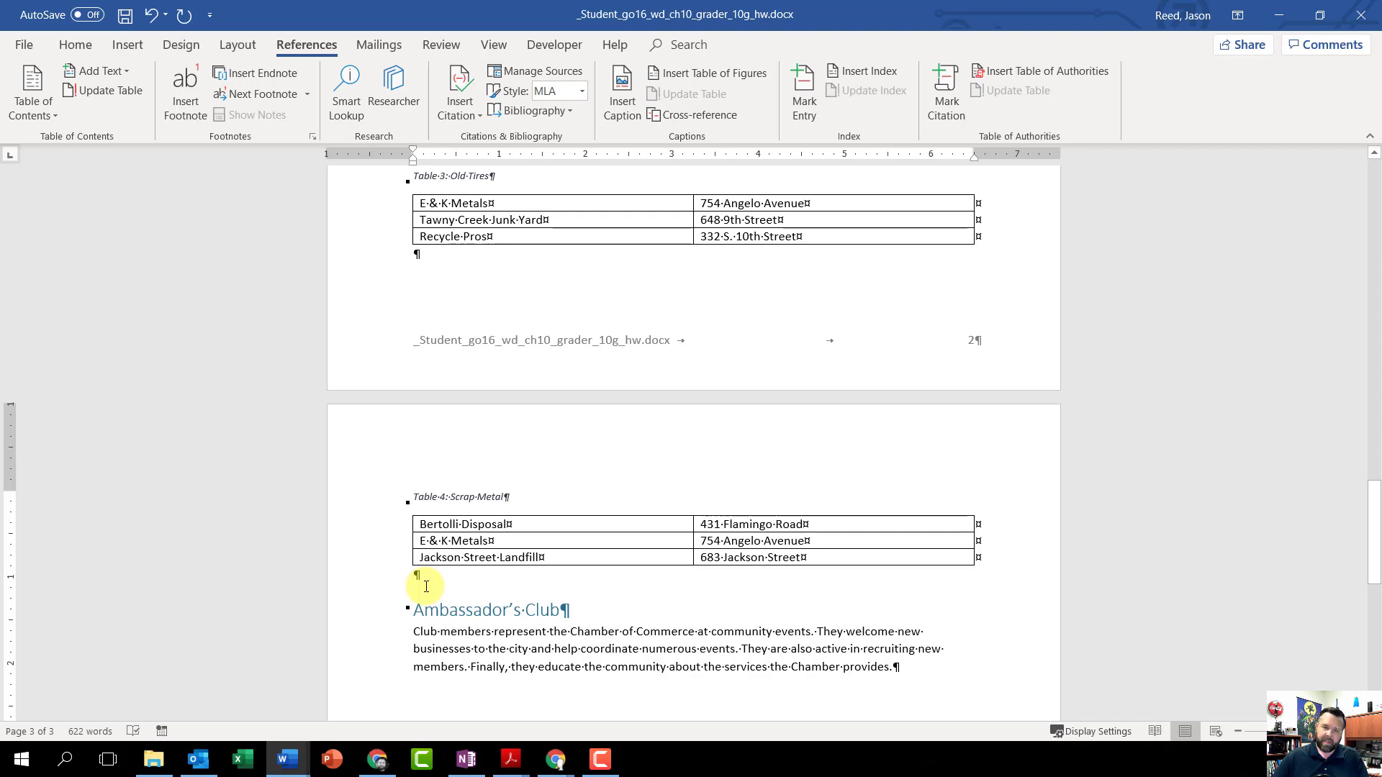
{"action": "key", "text": "Delete"}
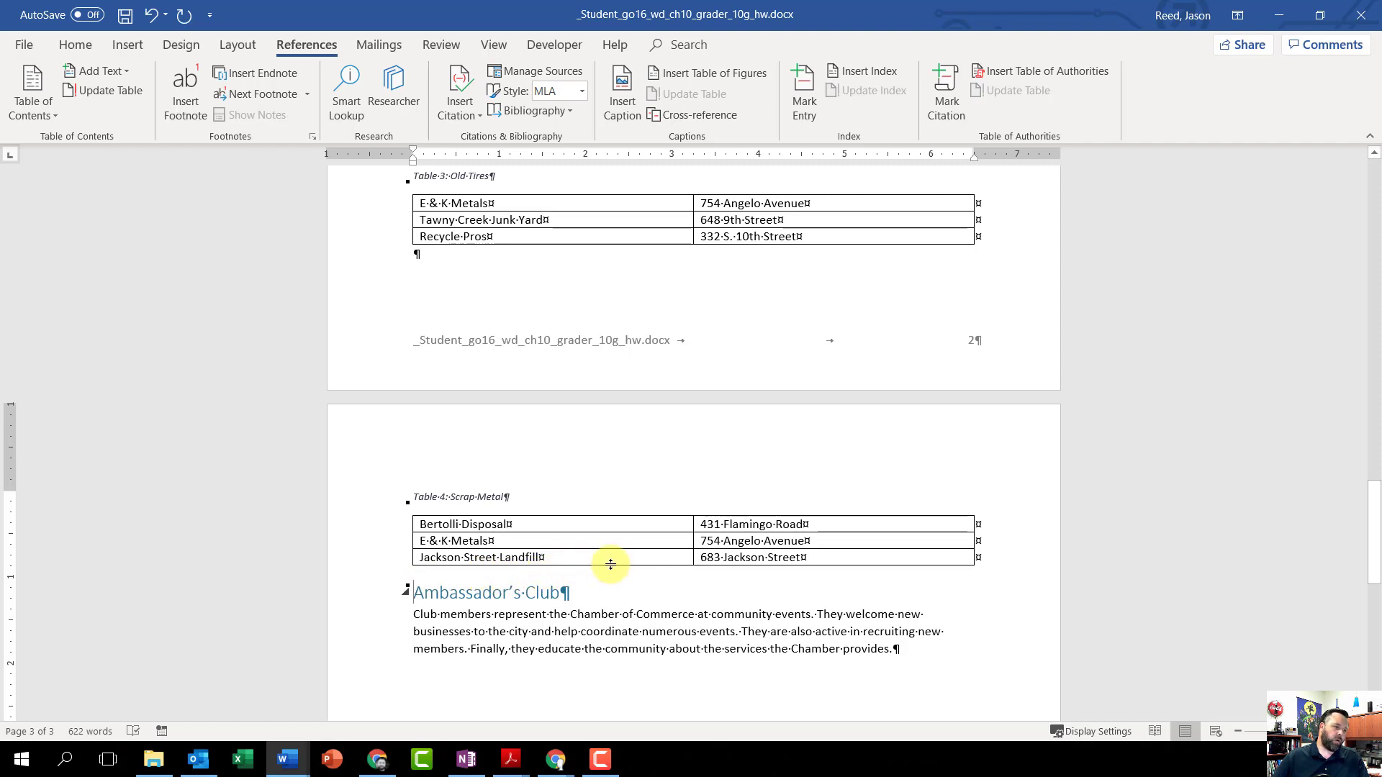
Step: Mark the Networking heading on the first page as a main index entry for the current page
{"action": "scroll", "coordinate": [637, 548], "scroll_direction": "up", "scroll_amount": 20}
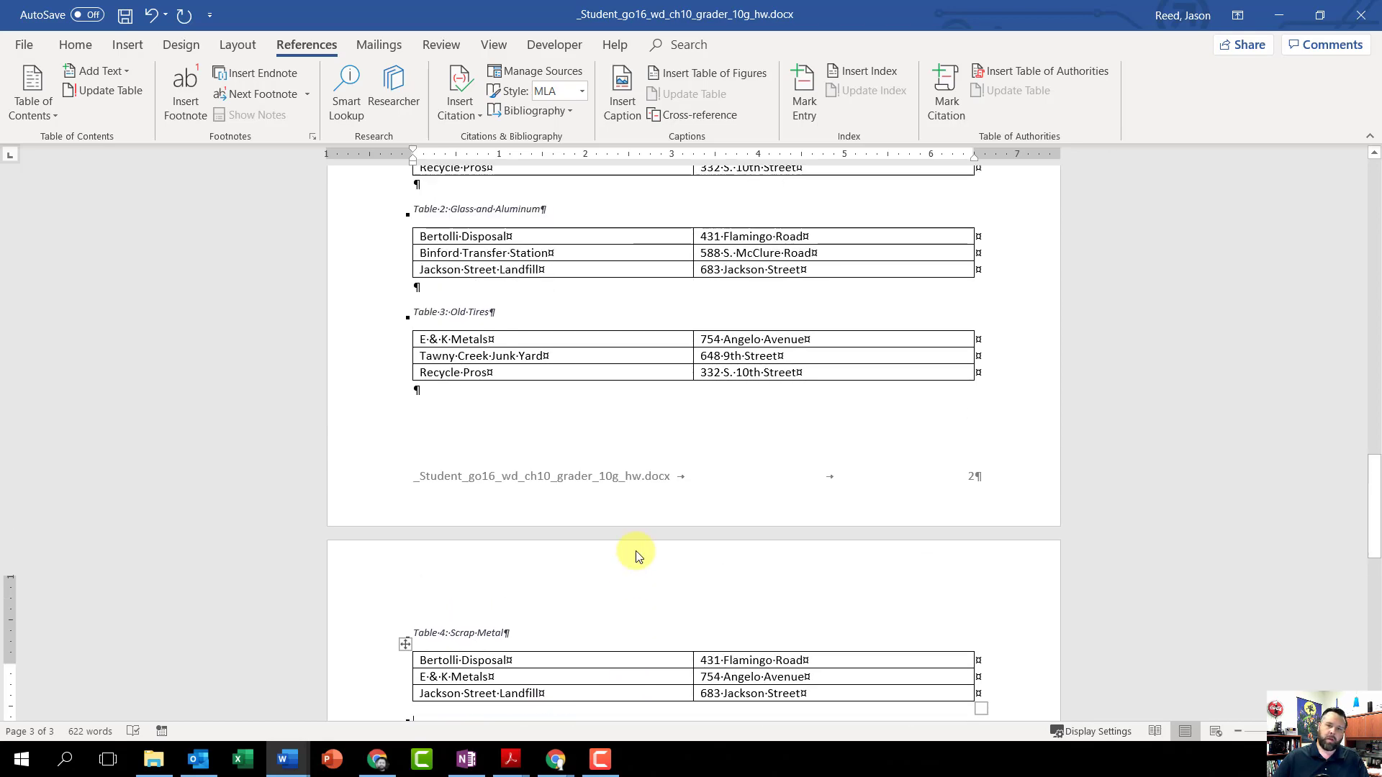
{"action": "scroll", "coordinate": [640, 550], "scroll_direction": "up", "scroll_amount": 7}
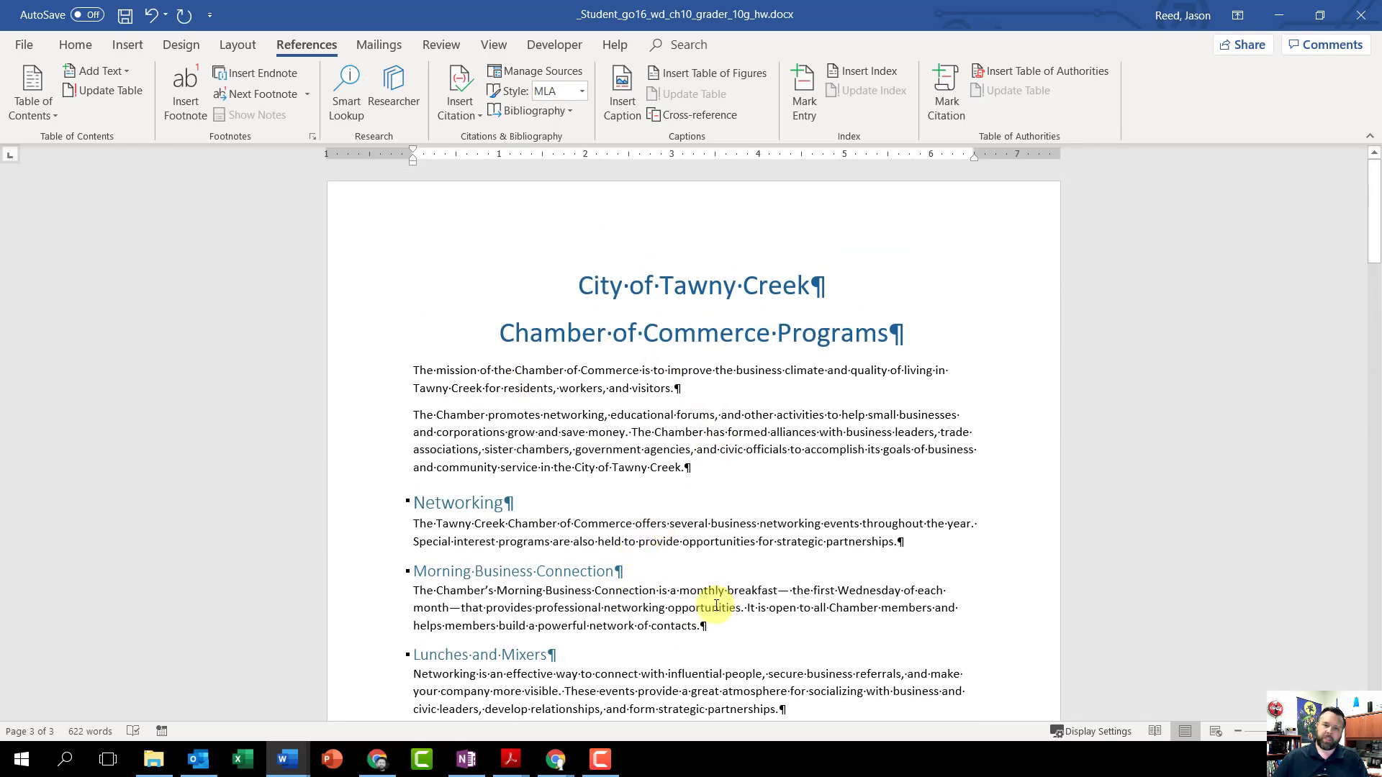
{"action": "left_click", "coordinate": [455, 509]}
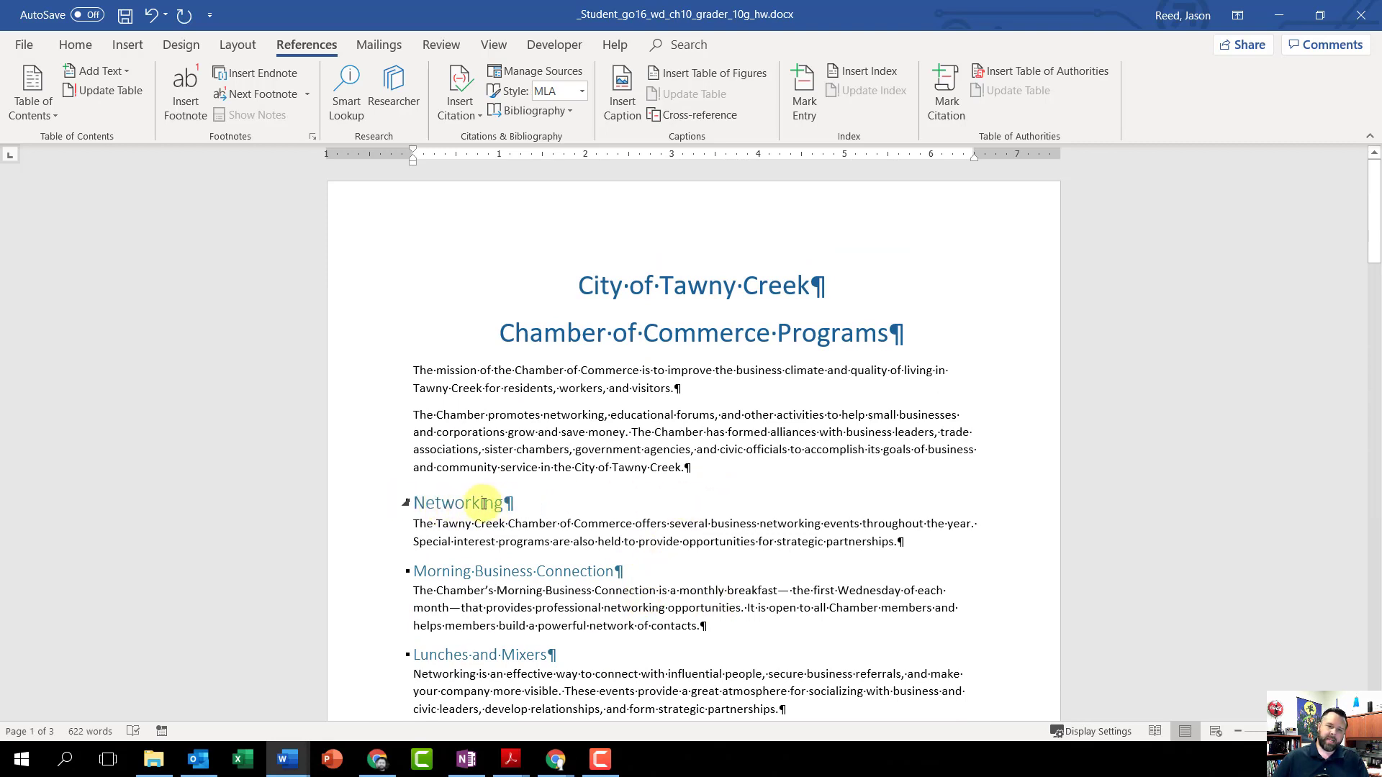
{"action": "left_click_drag", "start_coordinate": [508, 502], "coordinate": [409, 504]}
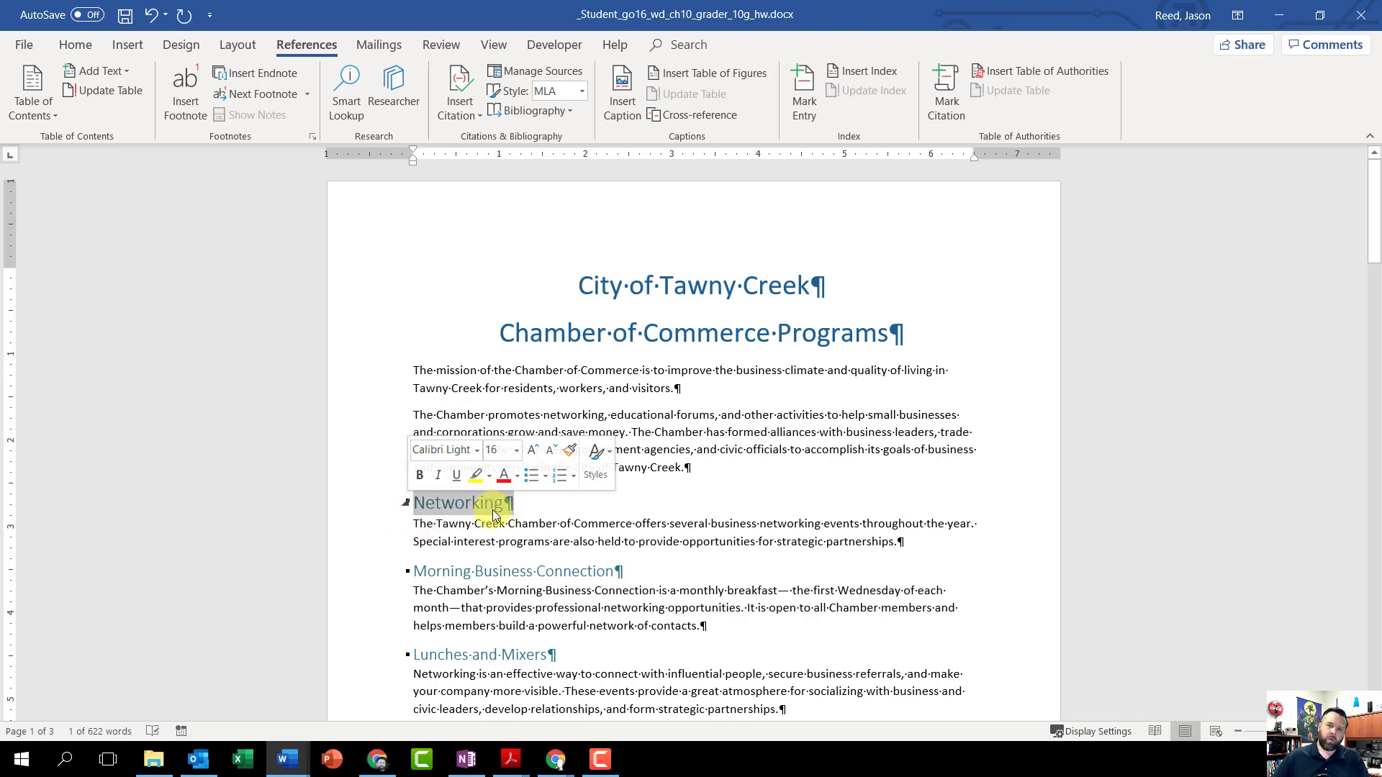
{"action": "left_click", "coordinate": [802, 92]}
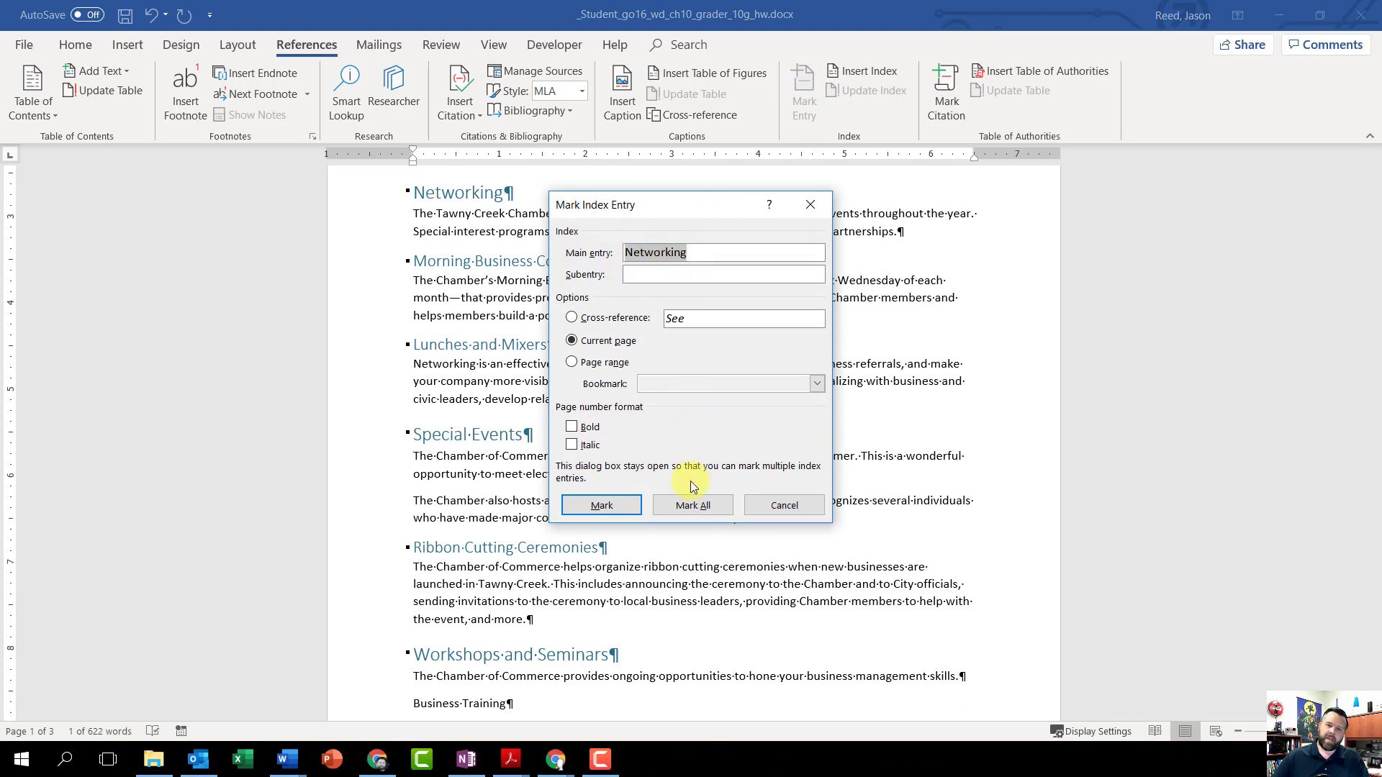
{"action": "left_click", "coordinate": [606, 509]}
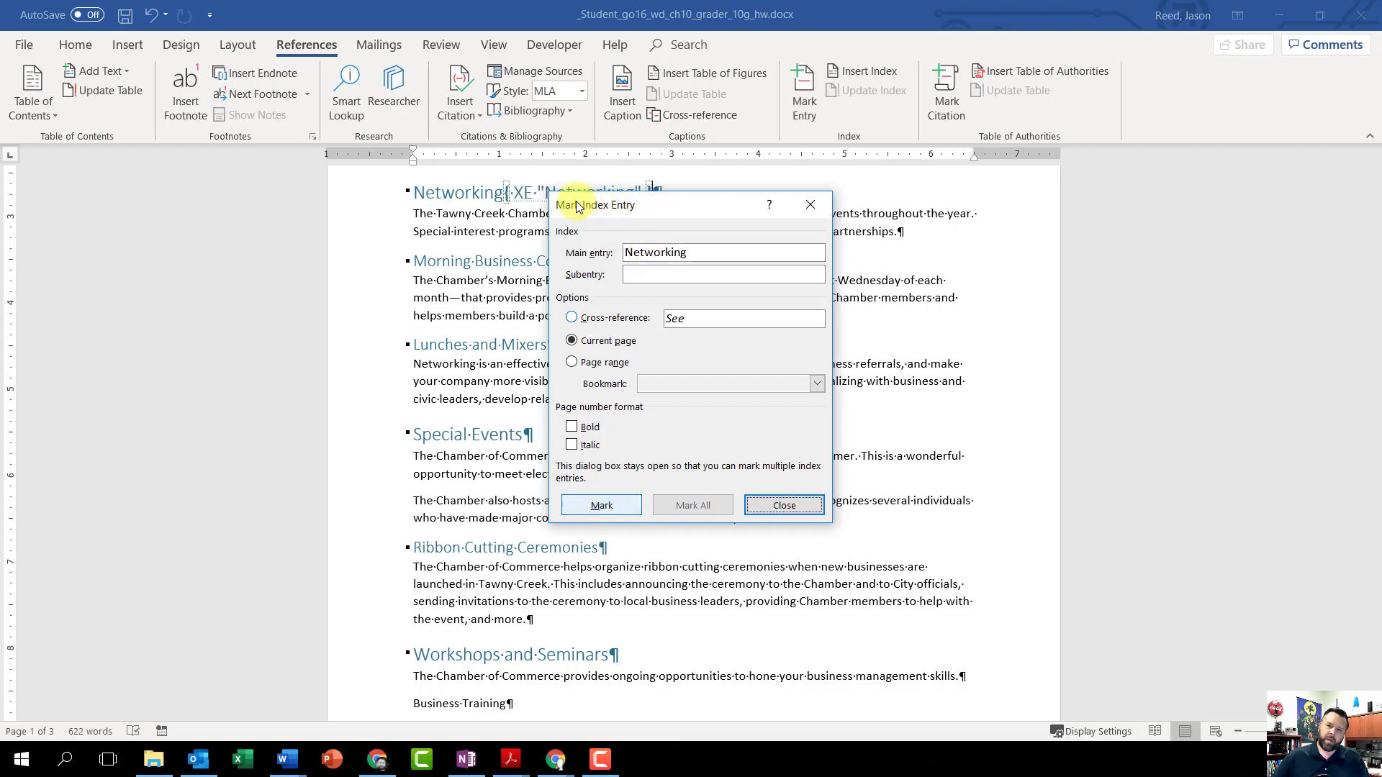
Step: Move the Mark Index Entry dialog clear of the text and mark the Special Events heading as a main index entry
{"action": "left_click_drag", "start_coordinate": [580, 208], "coordinate": [1109, 172]}
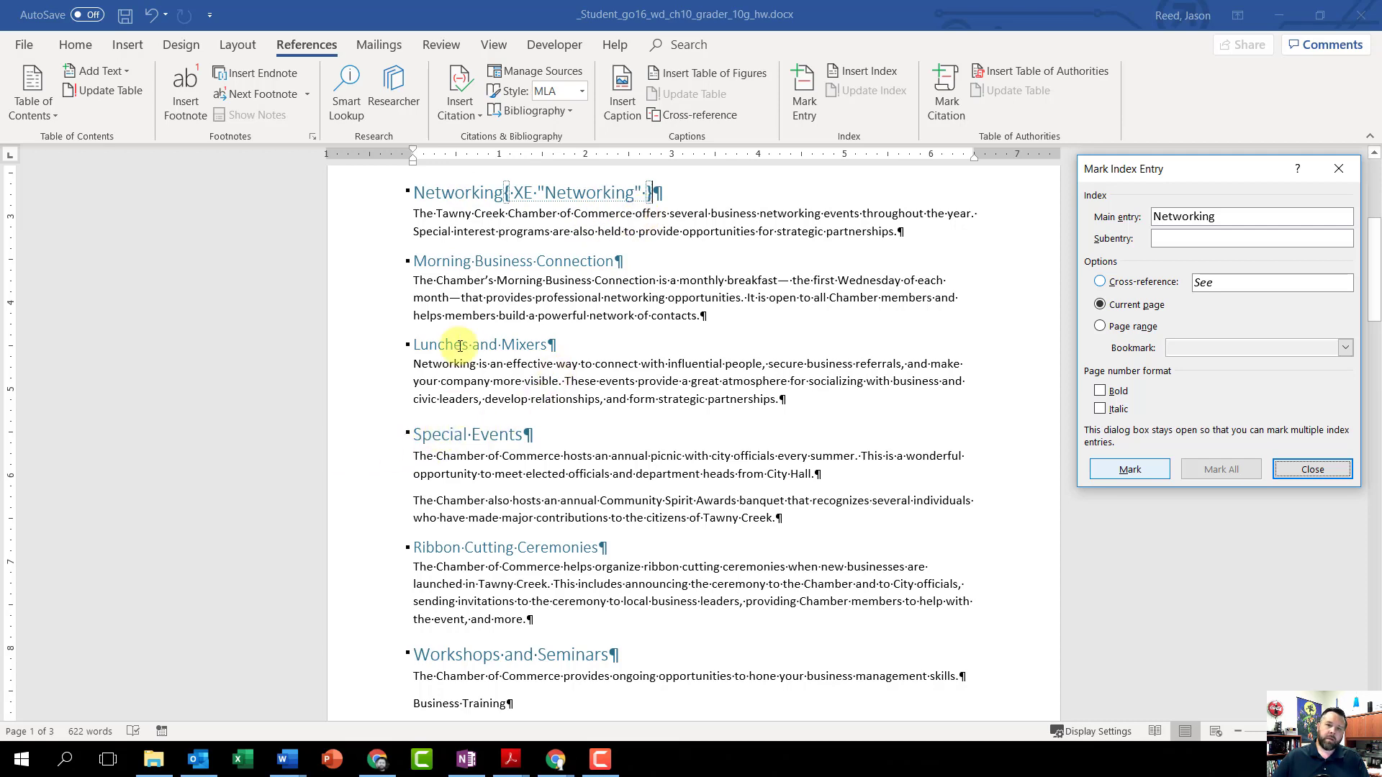
{"action": "left_click", "coordinate": [530, 436]}
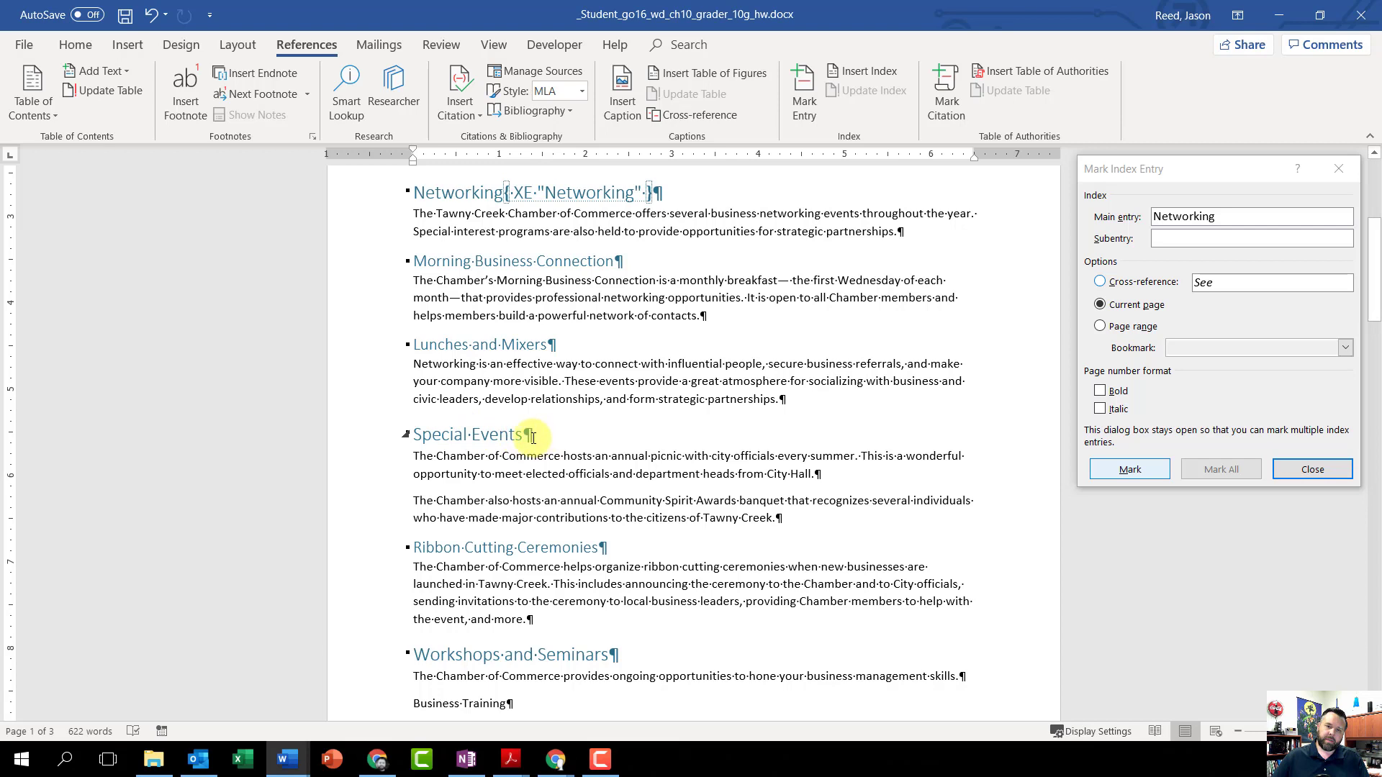
{"action": "left_click_drag", "start_coordinate": [533, 438], "coordinate": [439, 438]}
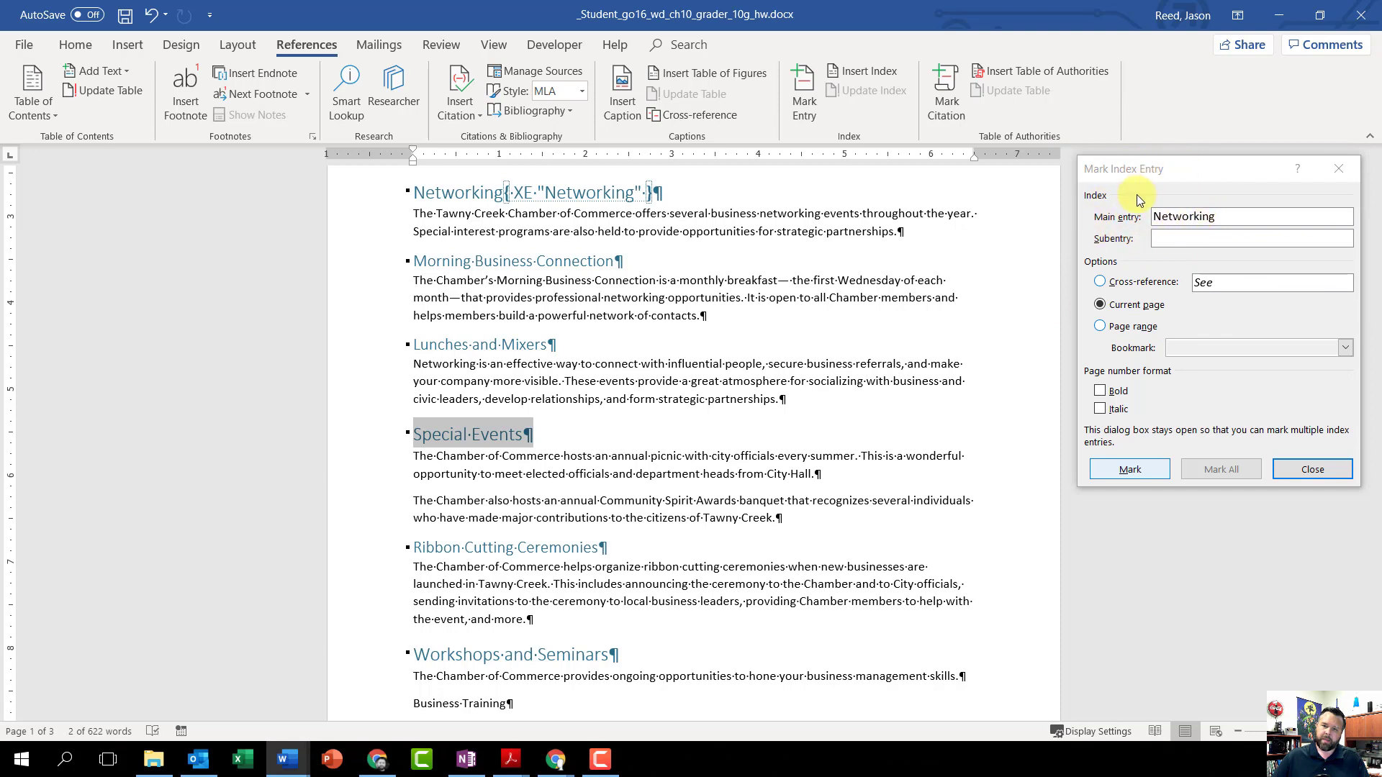
{"action": "left_click", "coordinate": [1125, 177]}
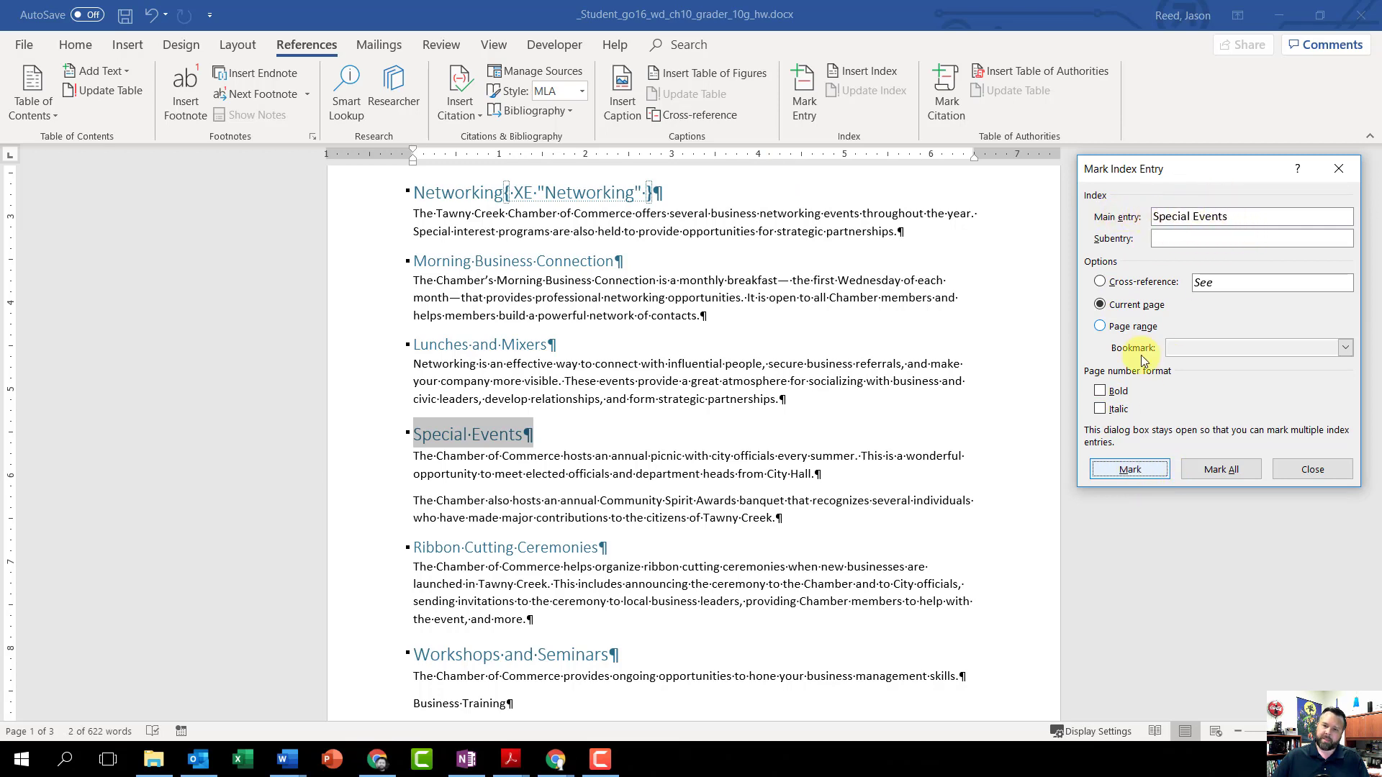
{"action": "left_click", "coordinate": [1130, 469]}
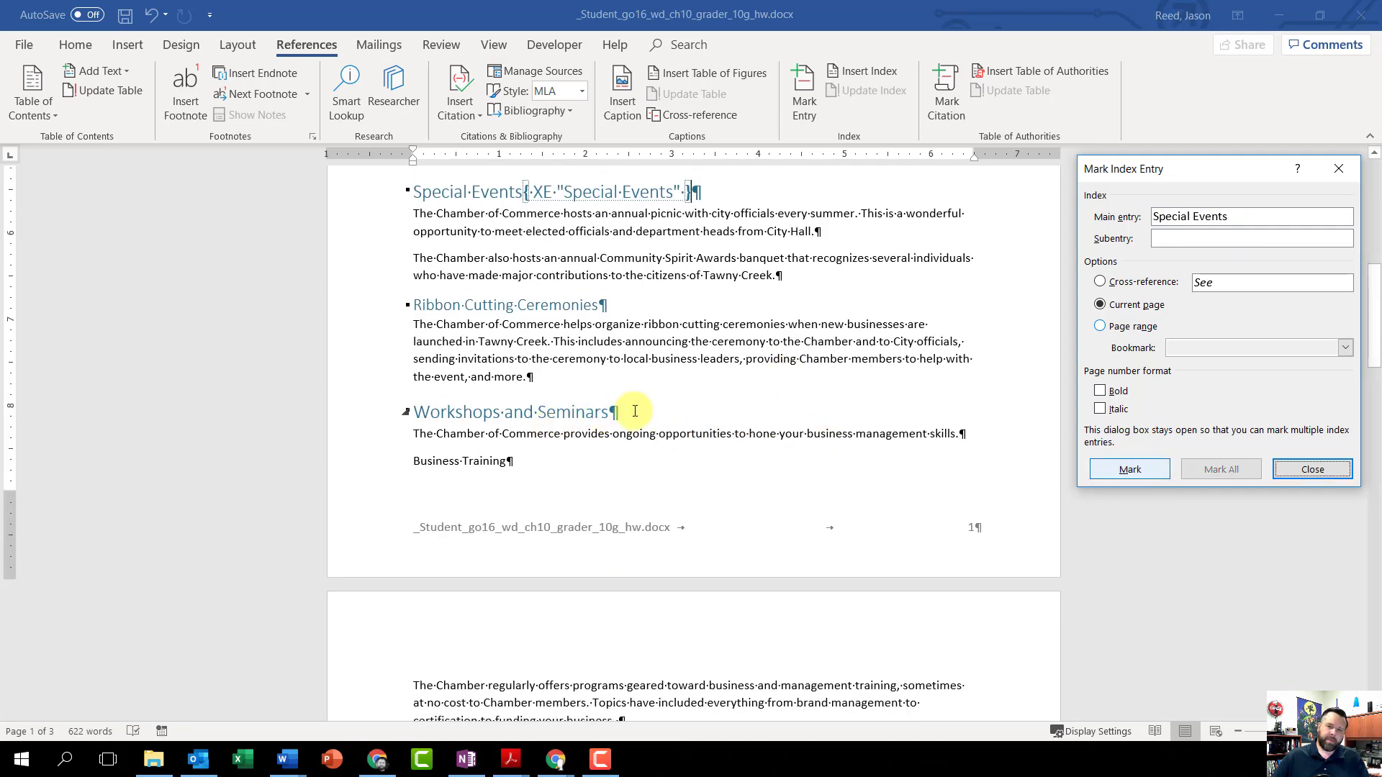
Step: Mark the Workshops and Seminars heading as a main index entry for the current page
{"action": "left_click_drag", "start_coordinate": [611, 411], "coordinate": [418, 412]}
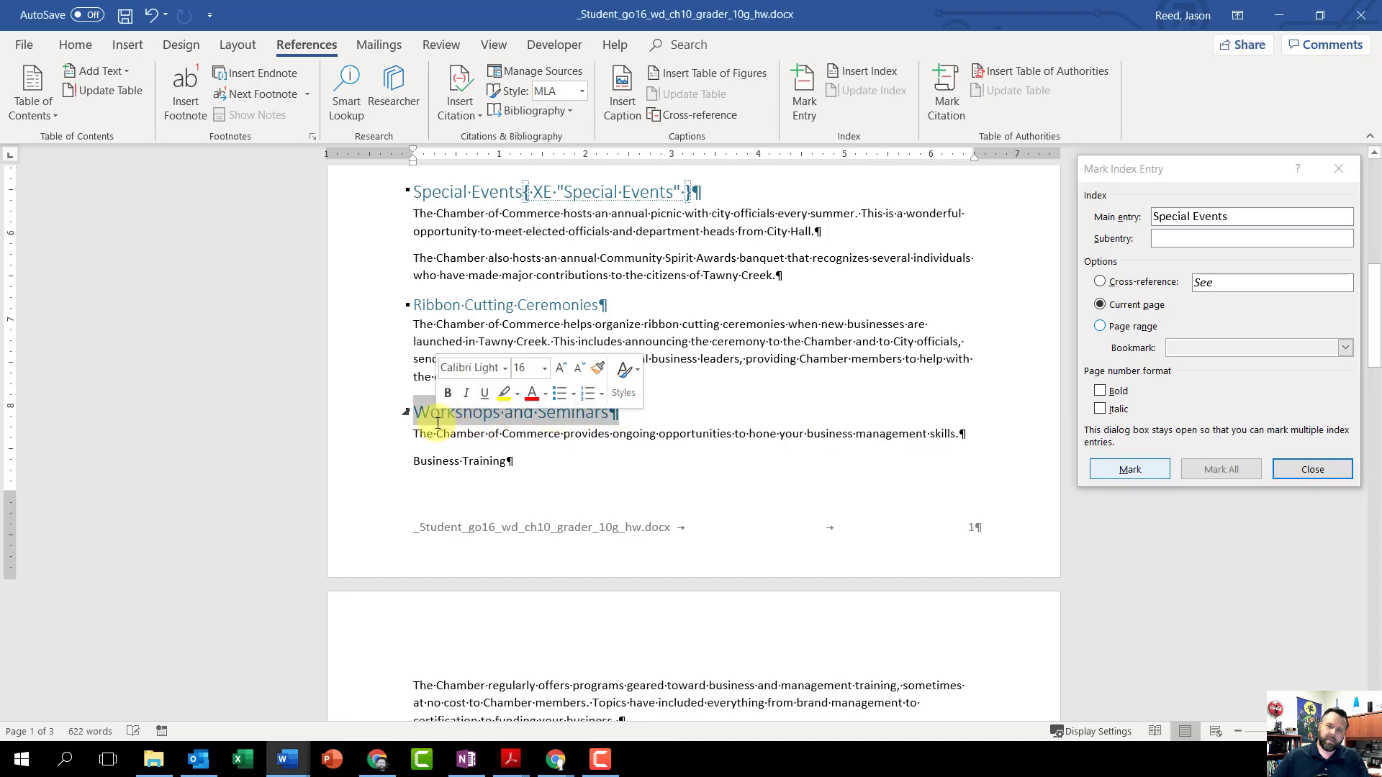
{"action": "left_click", "coordinate": [1142, 173]}
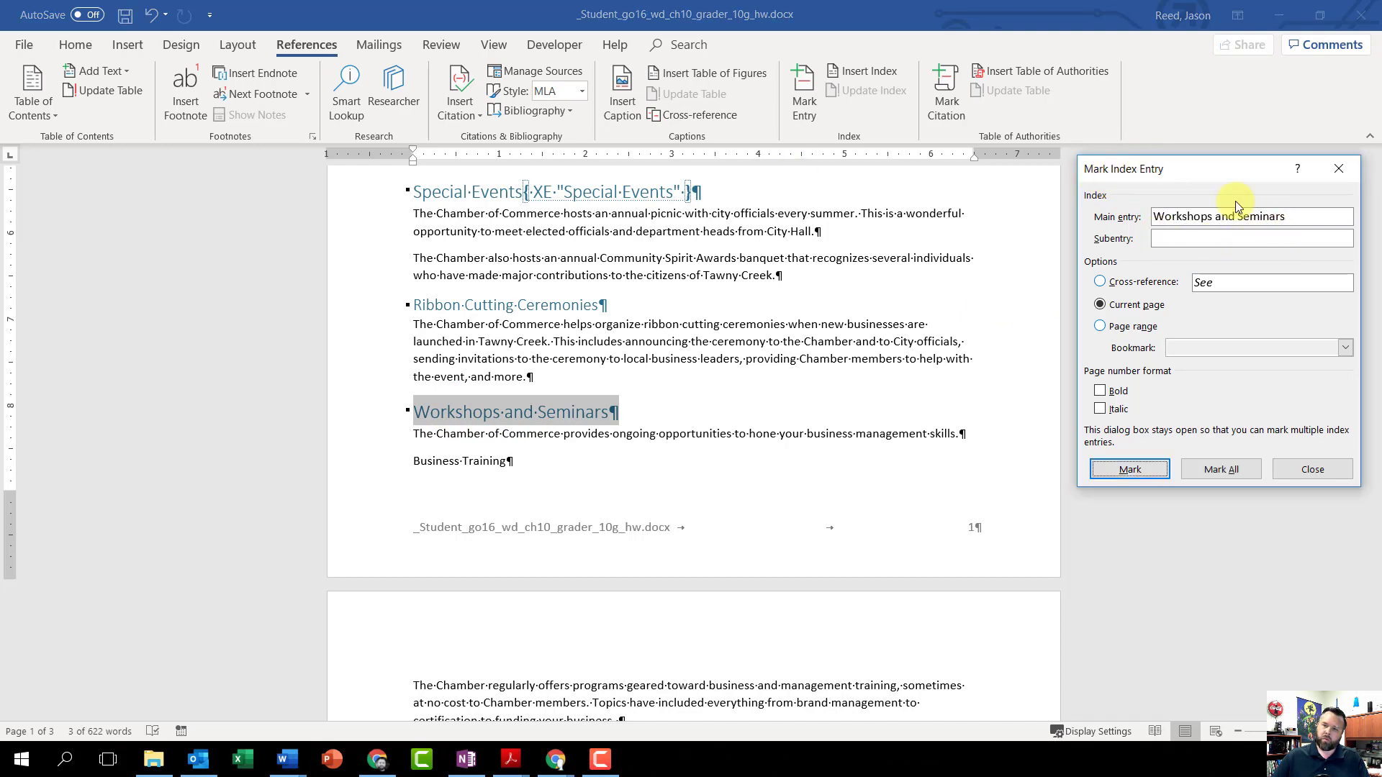
{"action": "left_click", "coordinate": [1129, 469]}
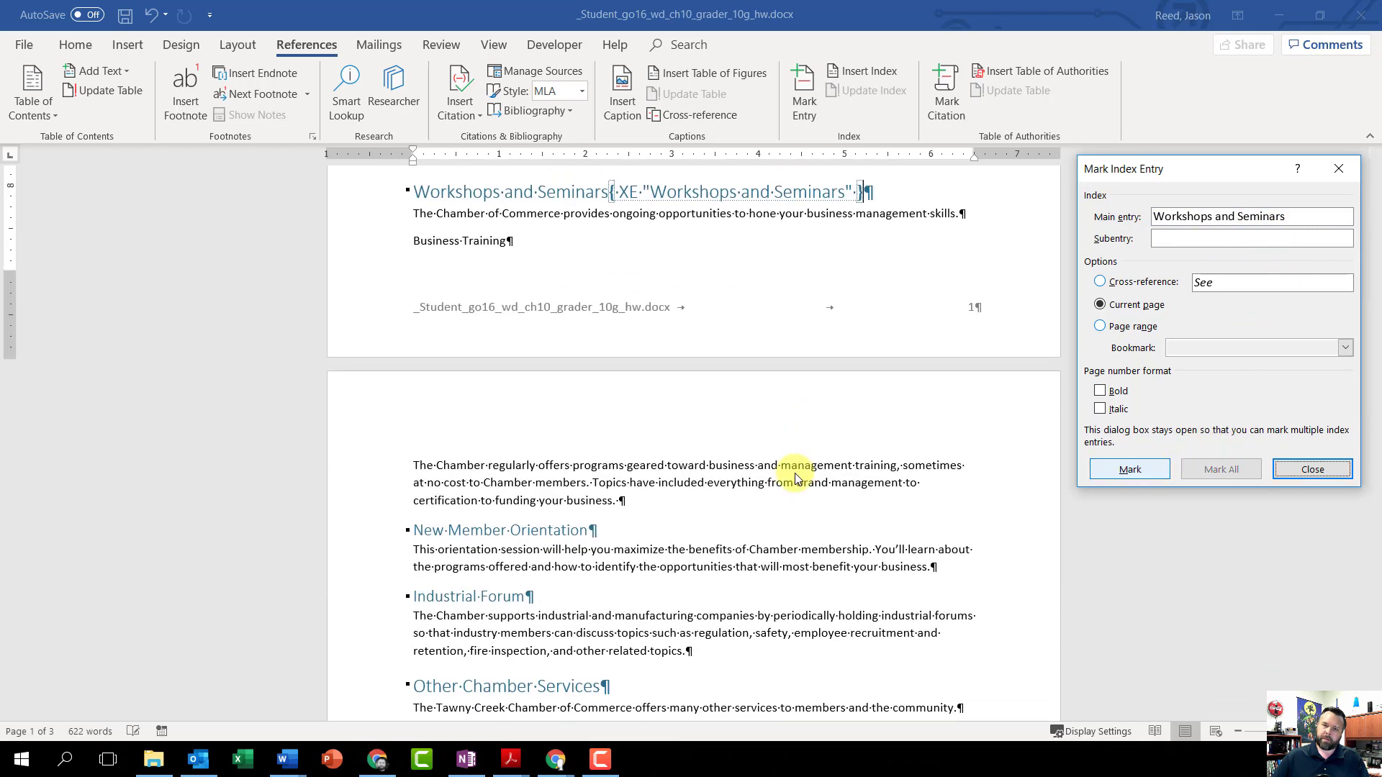
Step: Mark the Other Chamber Services heading on page 2 as a main index entry for the current page
{"action": "scroll", "coordinate": [573, 432], "scroll_direction": "down", "scroll_amount": 5}
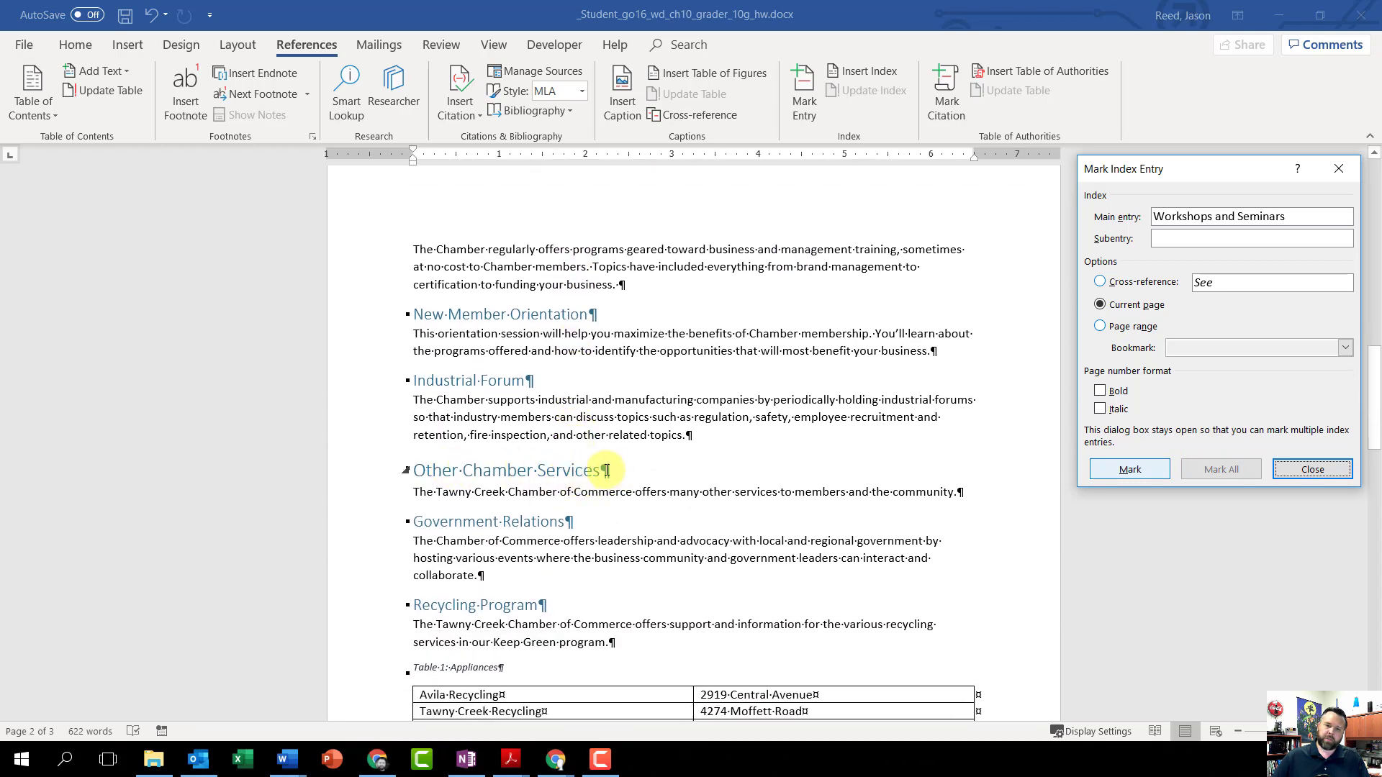
{"action": "left_click", "coordinate": [607, 471]}
{"action": "left_click_drag", "start_coordinate": [613, 470], "coordinate": [414, 471]}
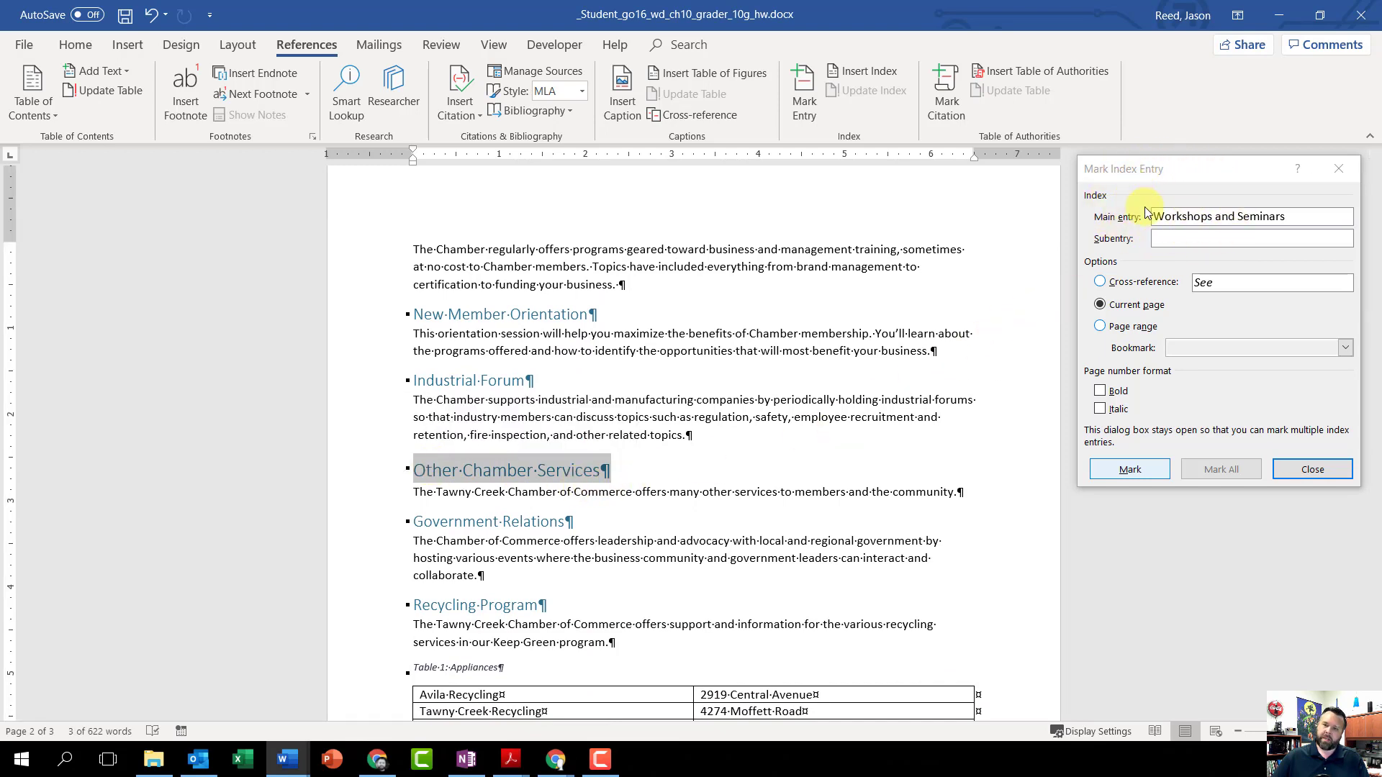
{"action": "left_click", "coordinate": [1140, 177]}
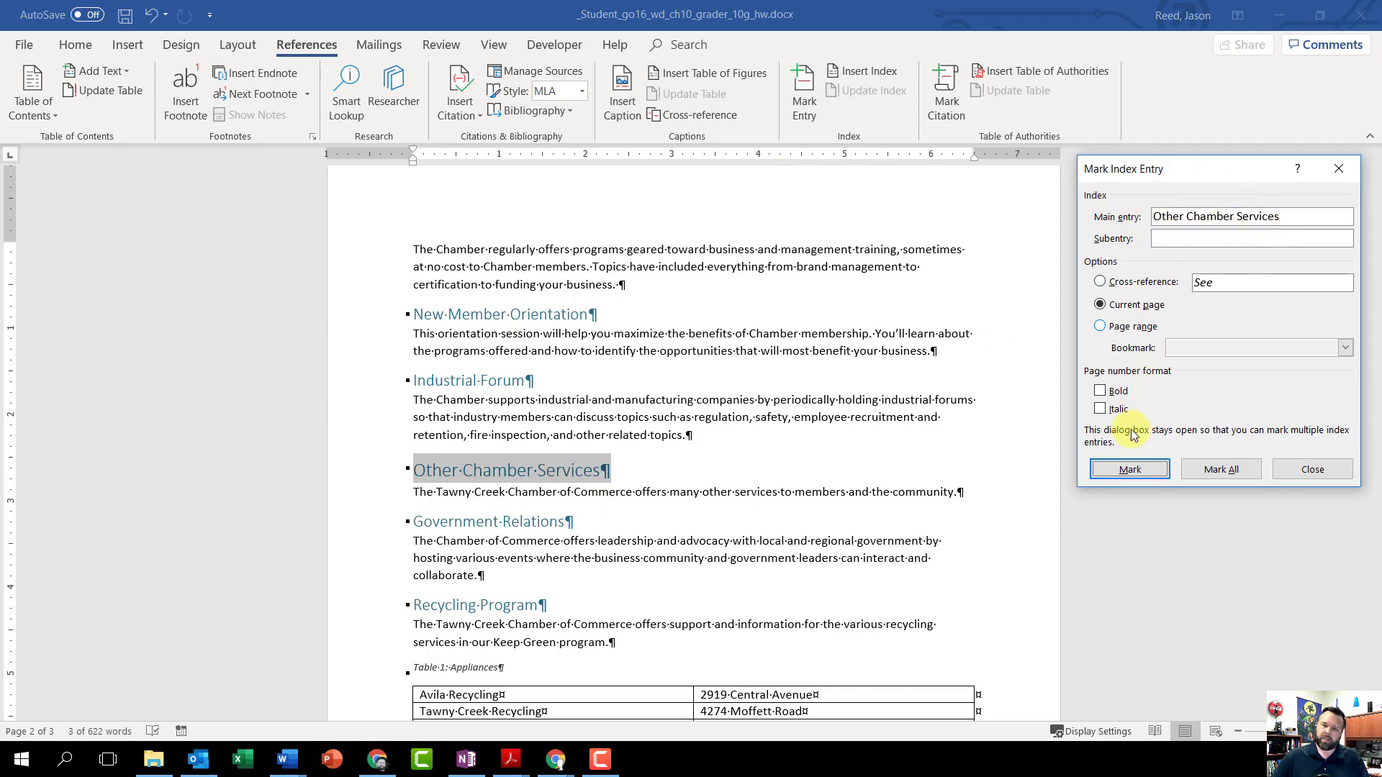
{"action": "left_click", "coordinate": [1132, 471]}
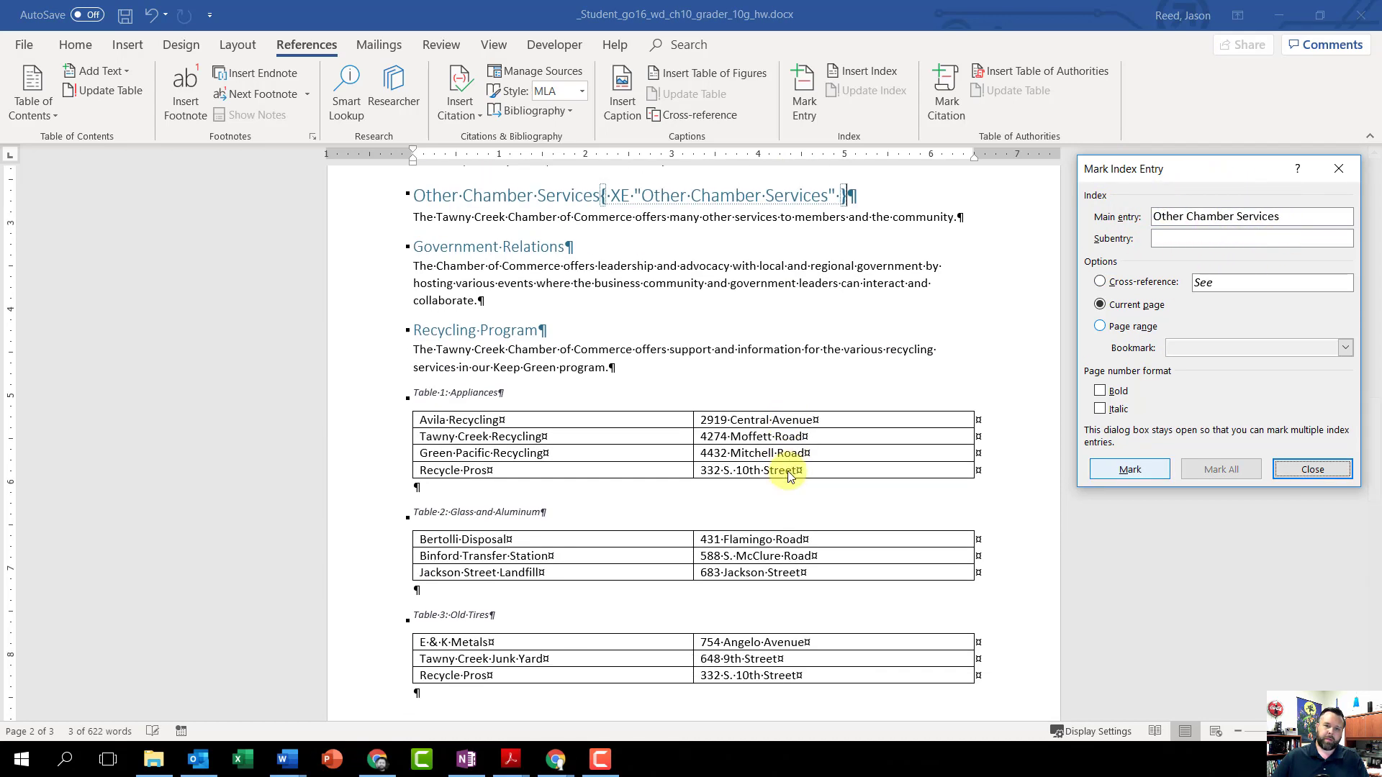
Step: Mark the Ambassador's Club heading on page 3 as a main index entry for the current page
{"action": "scroll", "coordinate": [571, 339], "scroll_direction": "down", "scroll_amount": 10}
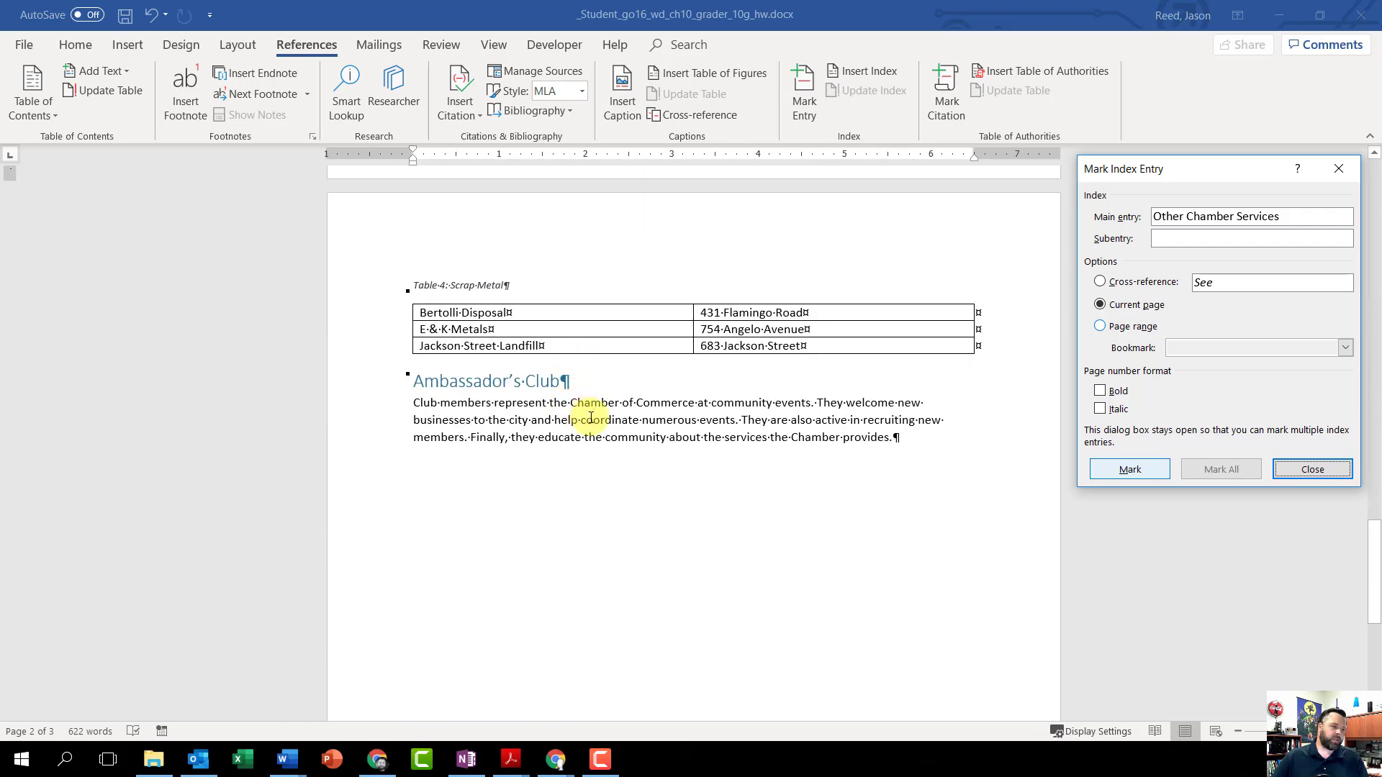
{"action": "left_click", "coordinate": [576, 383]}
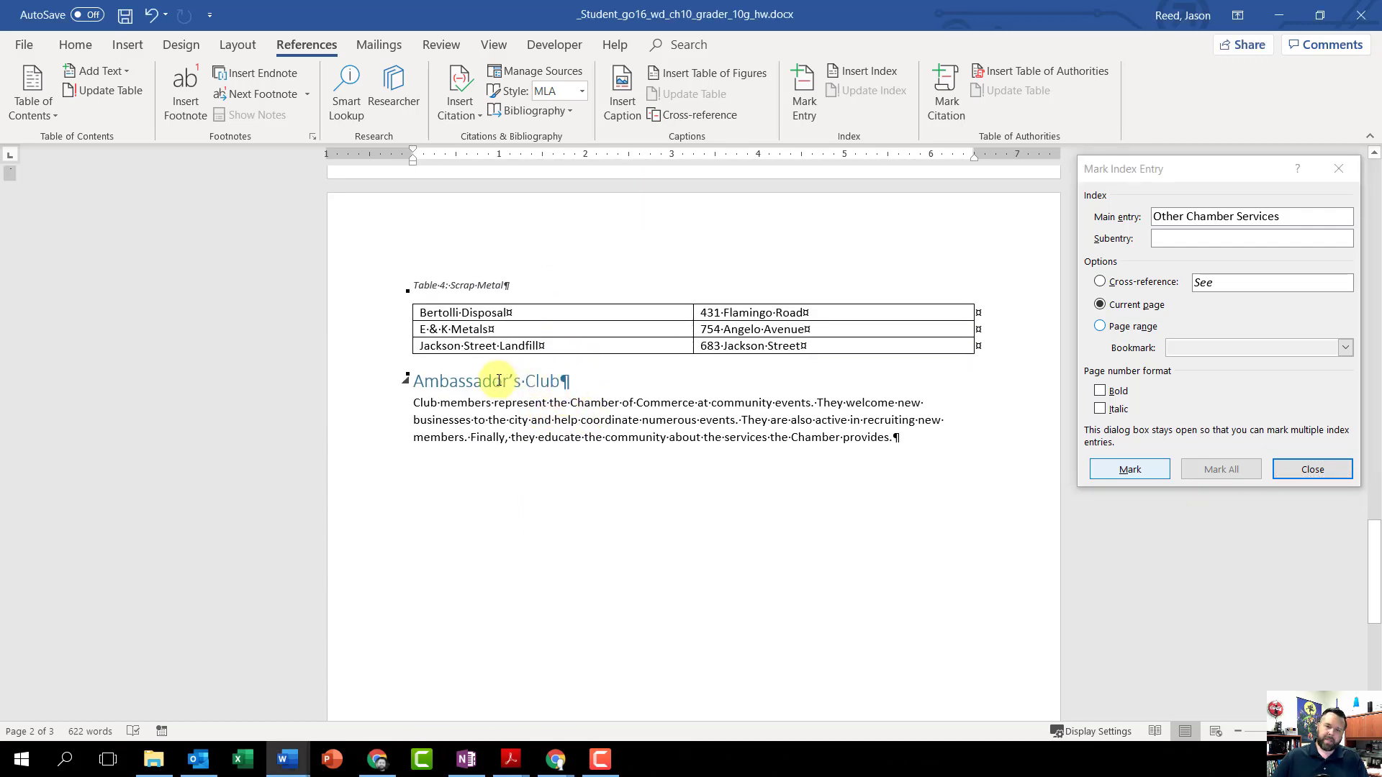
{"action": "left_click_drag", "start_coordinate": [589, 386], "coordinate": [412, 382]}
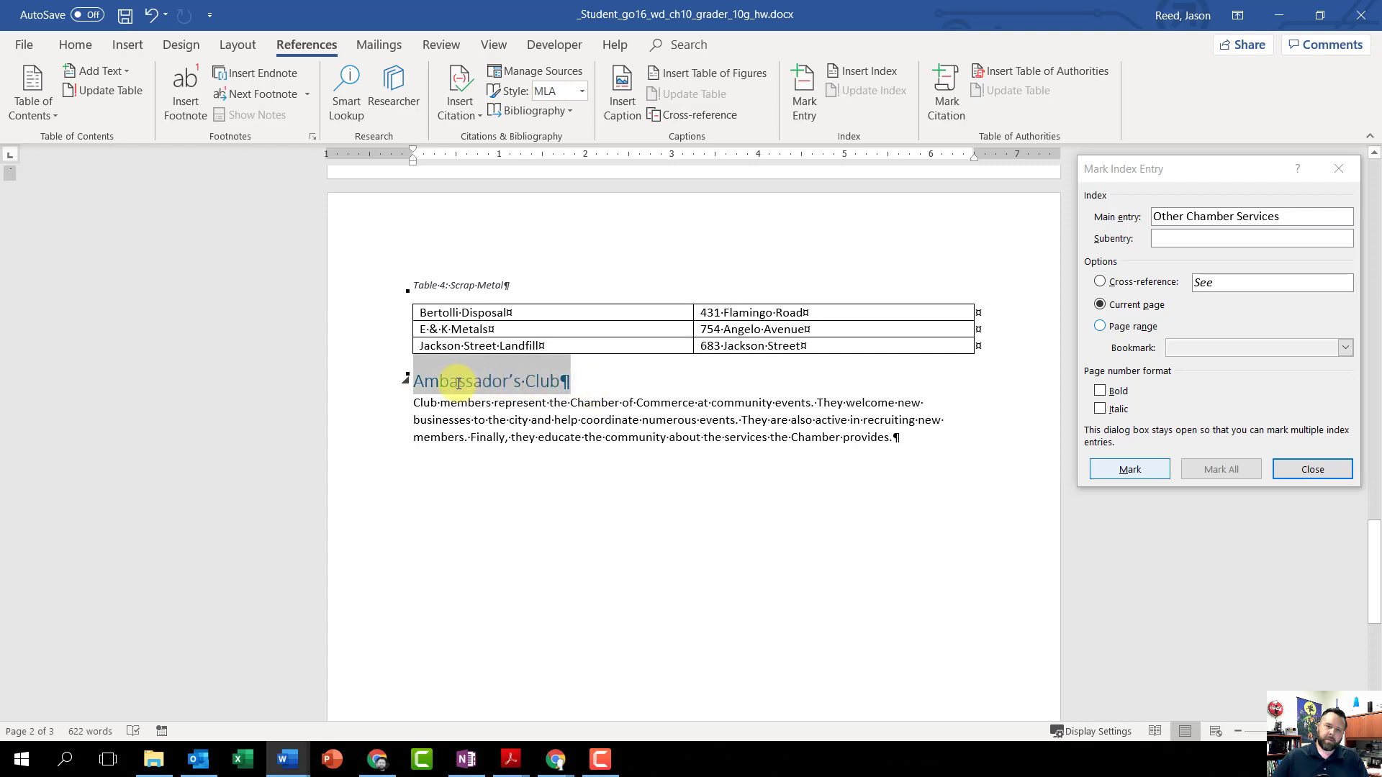
{"action": "left_click", "coordinate": [1104, 177]}
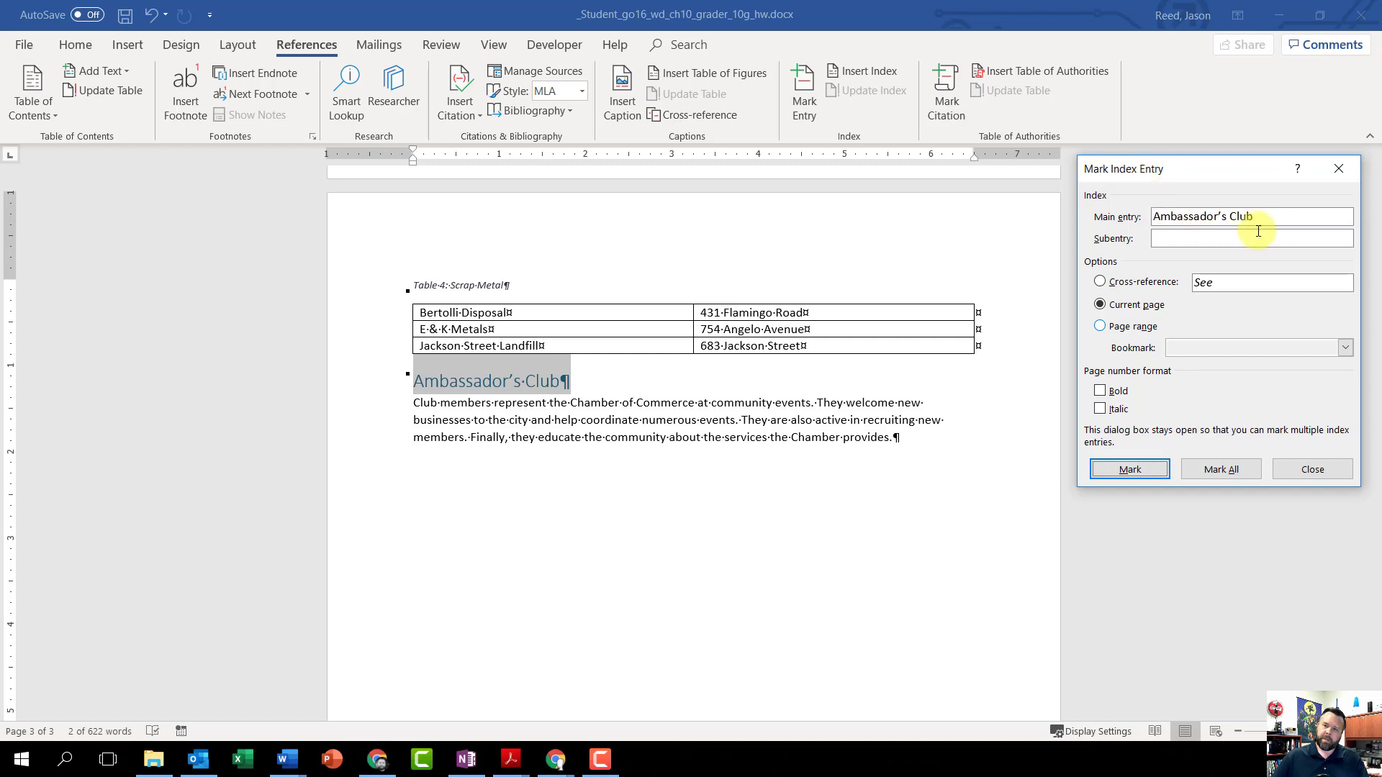
{"action": "left_click", "coordinate": [1130, 469]}
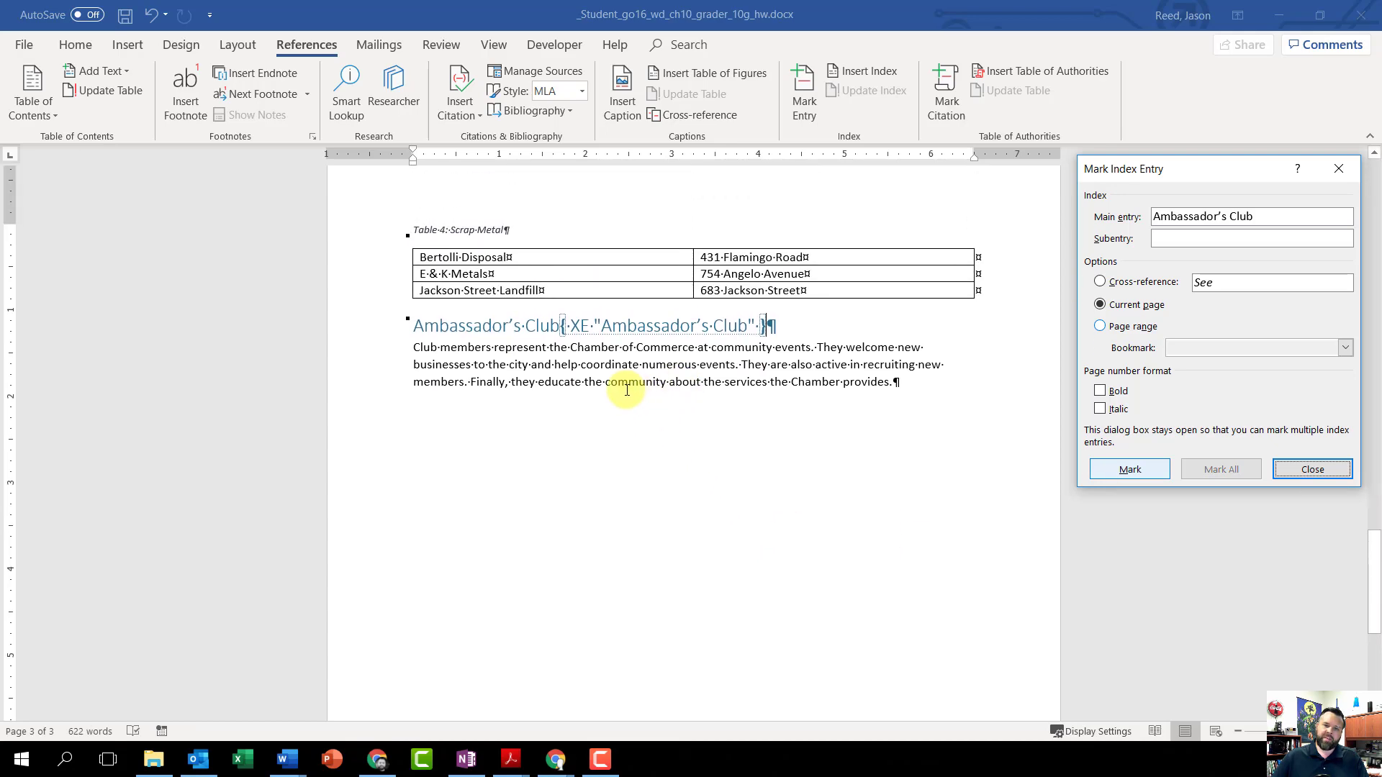
Step: Load the Morning Business Connection heading on page 1 into the Mark Index Entry dialog
{"action": "scroll", "coordinate": [627, 390], "scroll_direction": "up", "scroll_amount": 10}
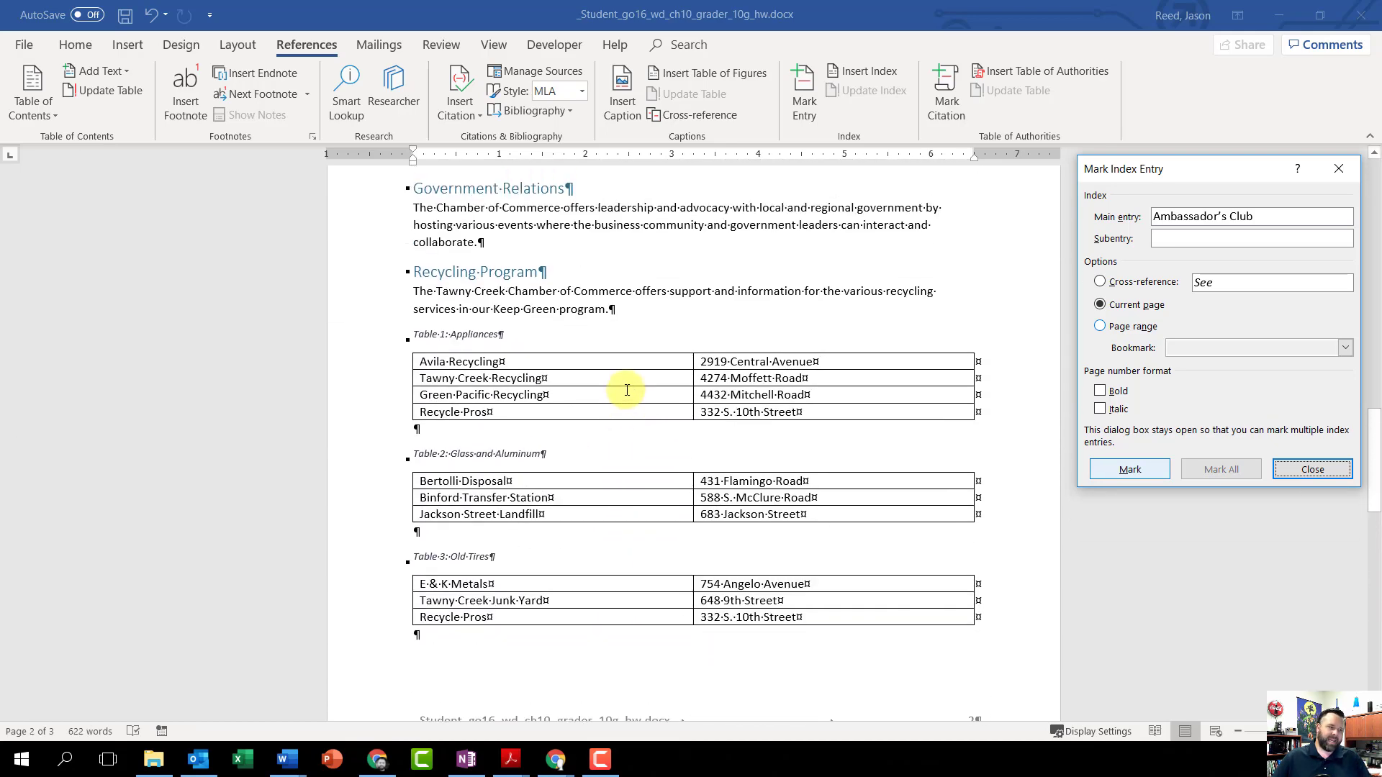
{"action": "scroll", "coordinate": [626, 387], "scroll_direction": "up", "scroll_amount": 10}
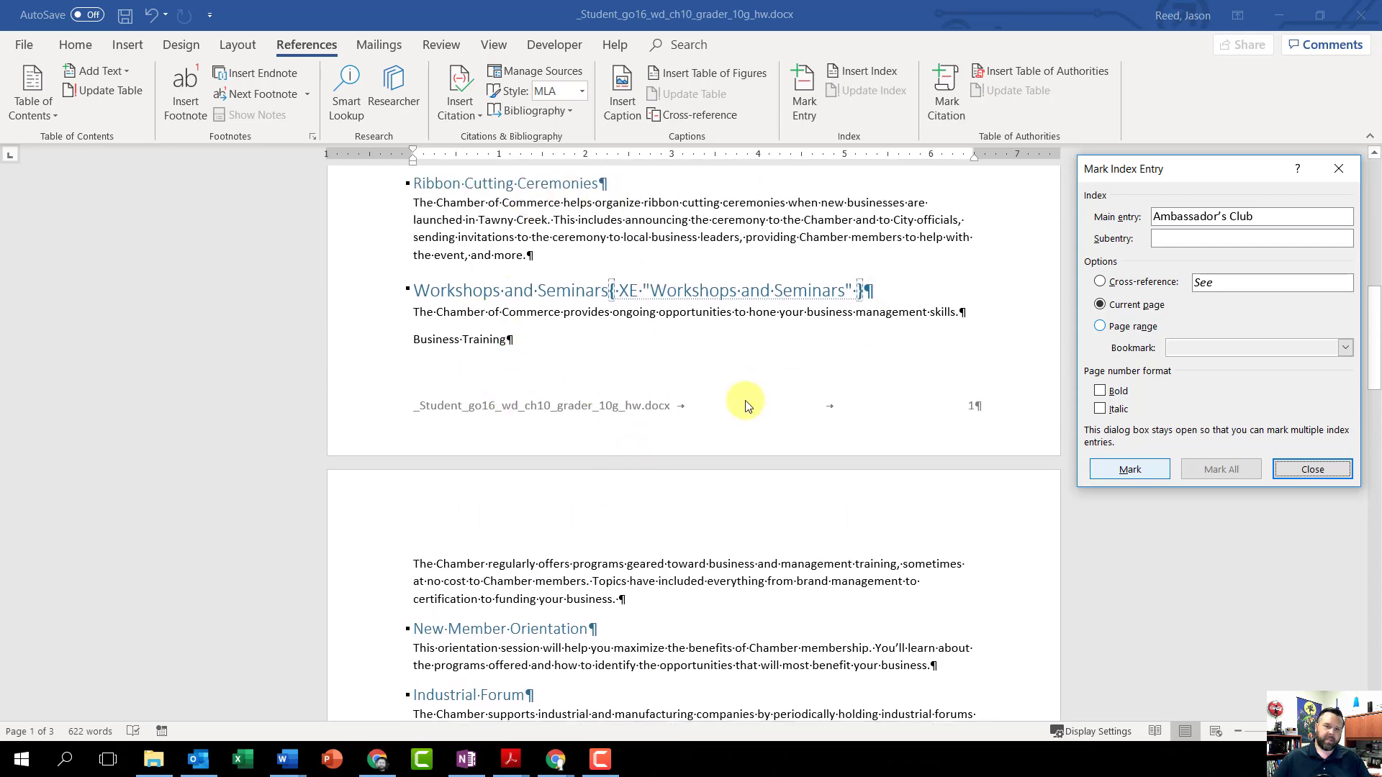
{"action": "scroll", "coordinate": [741, 403], "scroll_direction": "up", "scroll_amount": 3}
{"action": "scroll", "coordinate": [720, 410], "scroll_direction": "up", "scroll_amount": 8}
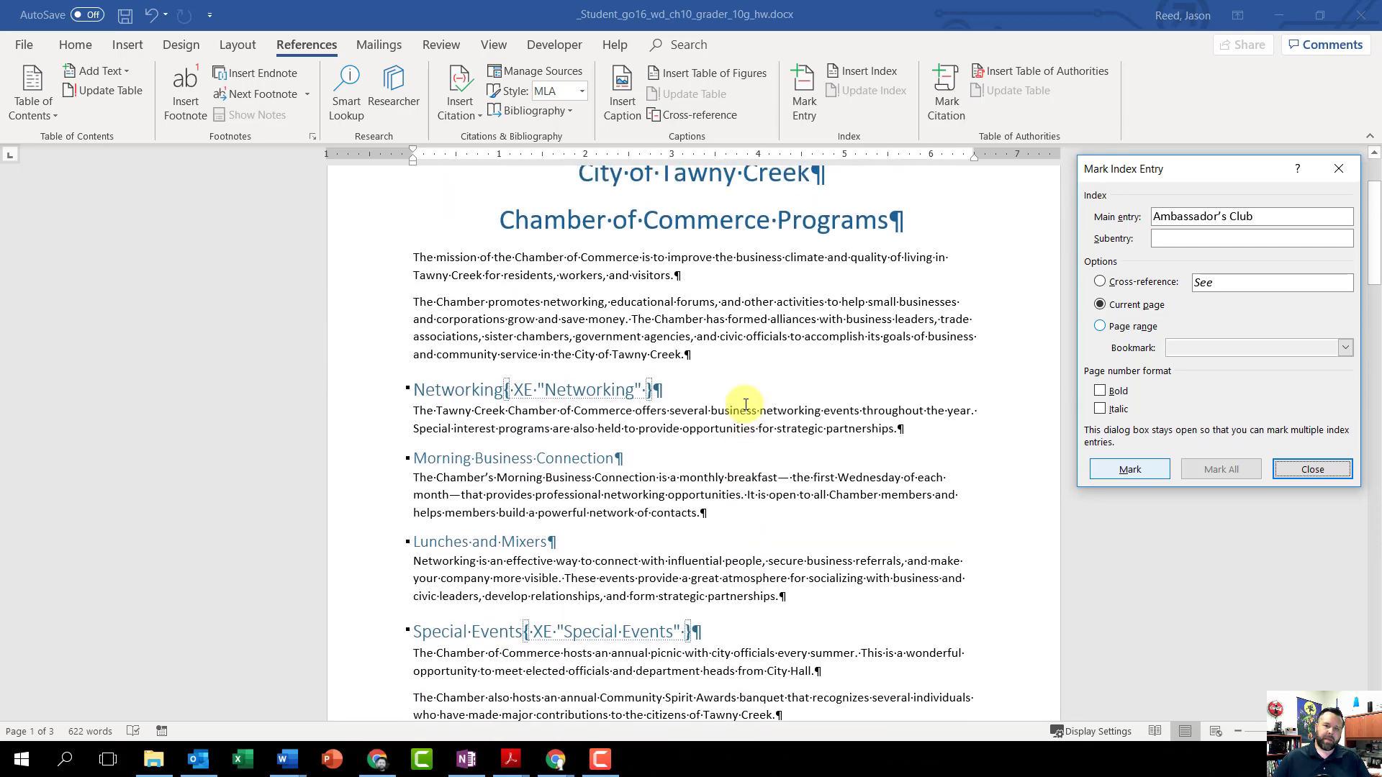
{"action": "scroll", "coordinate": [696, 423], "scroll_direction": "up", "scroll_amount": 1}
{"action": "scroll", "coordinate": [653, 432], "scroll_direction": "down", "scroll_amount": 2}
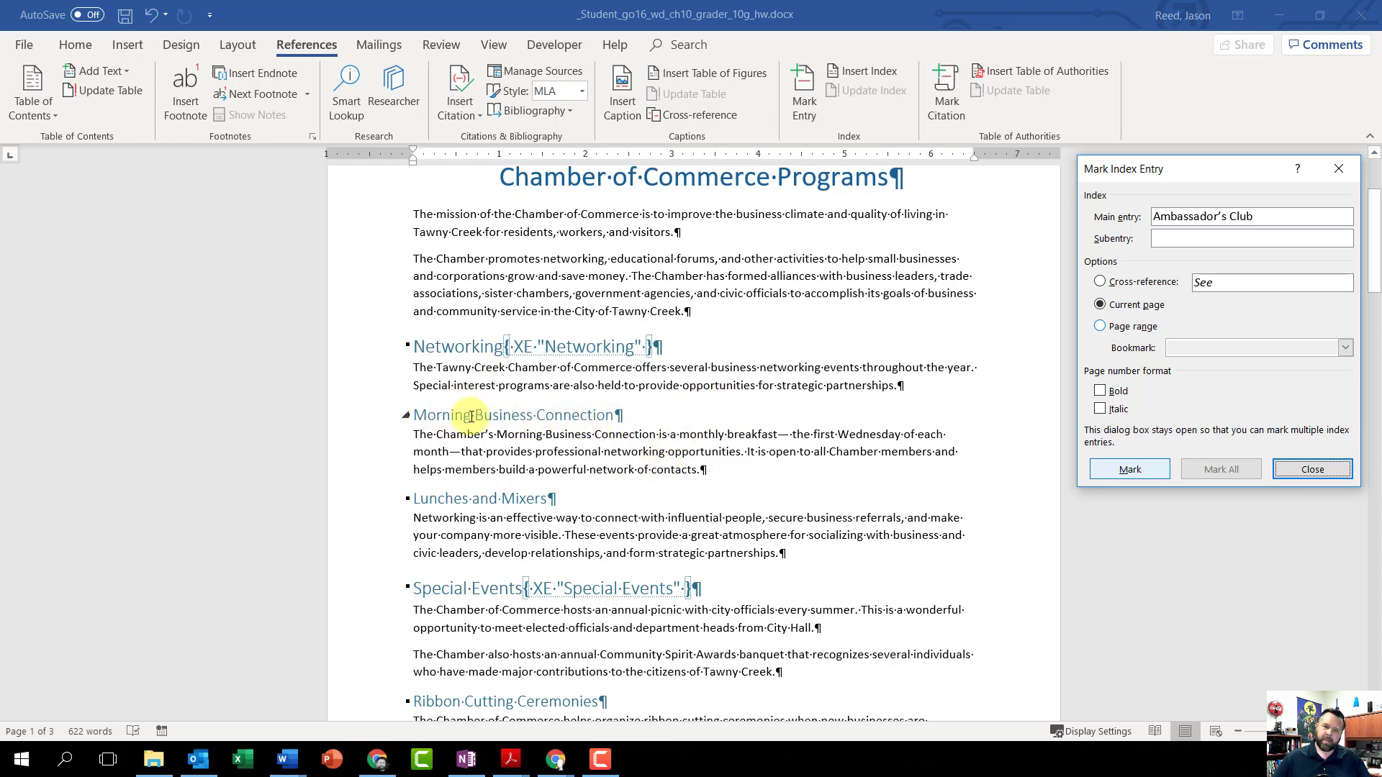
{"action": "left_click", "coordinate": [635, 418]}
{"action": "left_click_drag", "start_coordinate": [633, 419], "coordinate": [416, 418]}
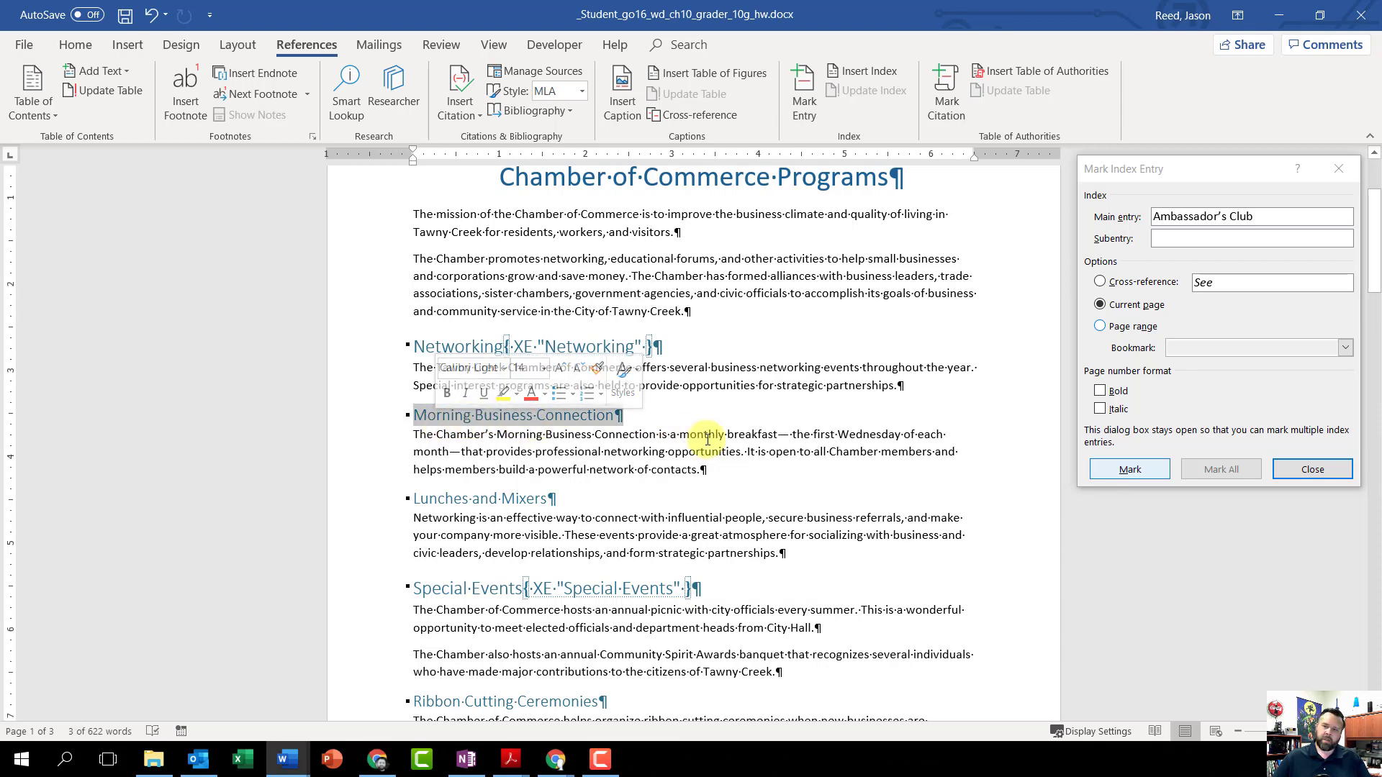
{"action": "left_click", "coordinate": [1135, 175]}
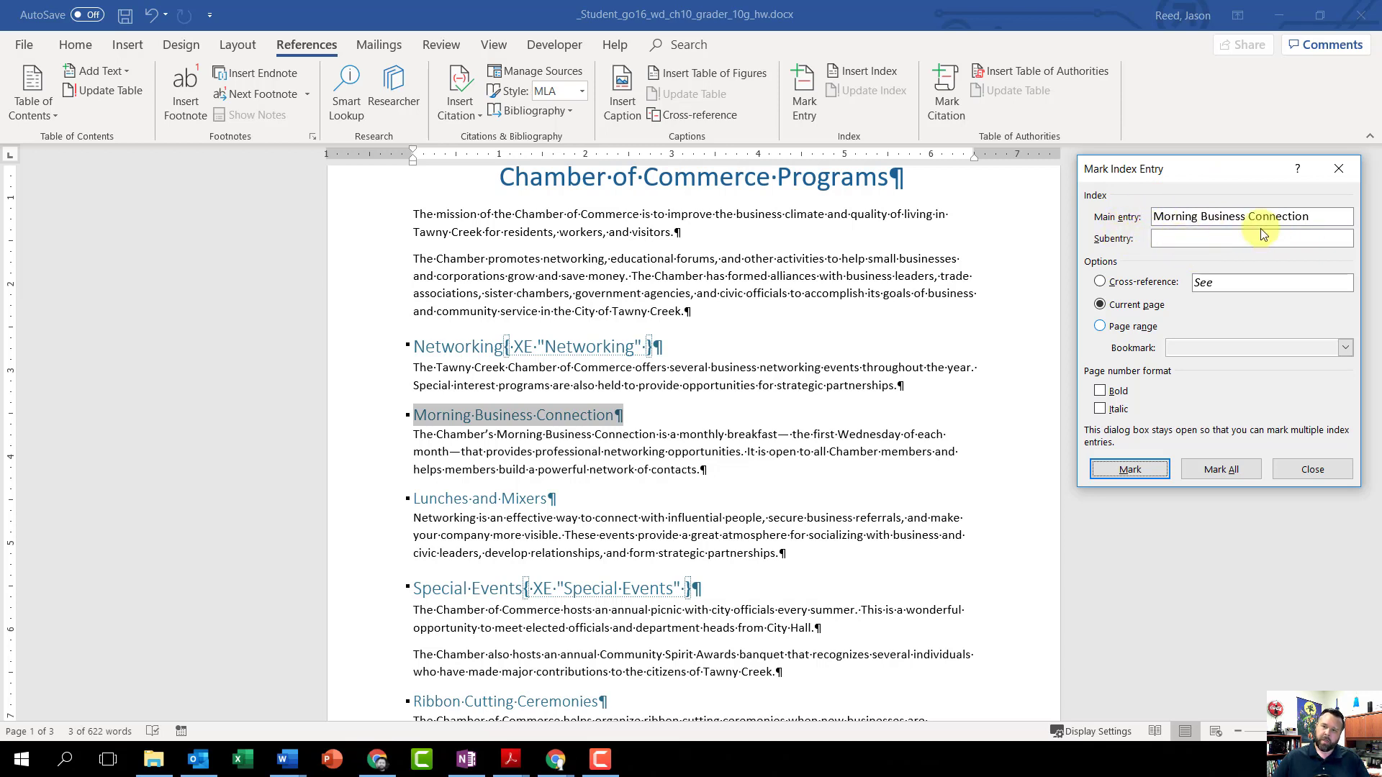
Step: Move Morning Business Connection from the main entry to the subentry, and mark it under the main entry Networking
{"action": "left_click", "coordinate": [981, 215]}
{"action": "left_click_drag", "start_coordinate": [1317, 216], "coordinate": [1152, 218]}
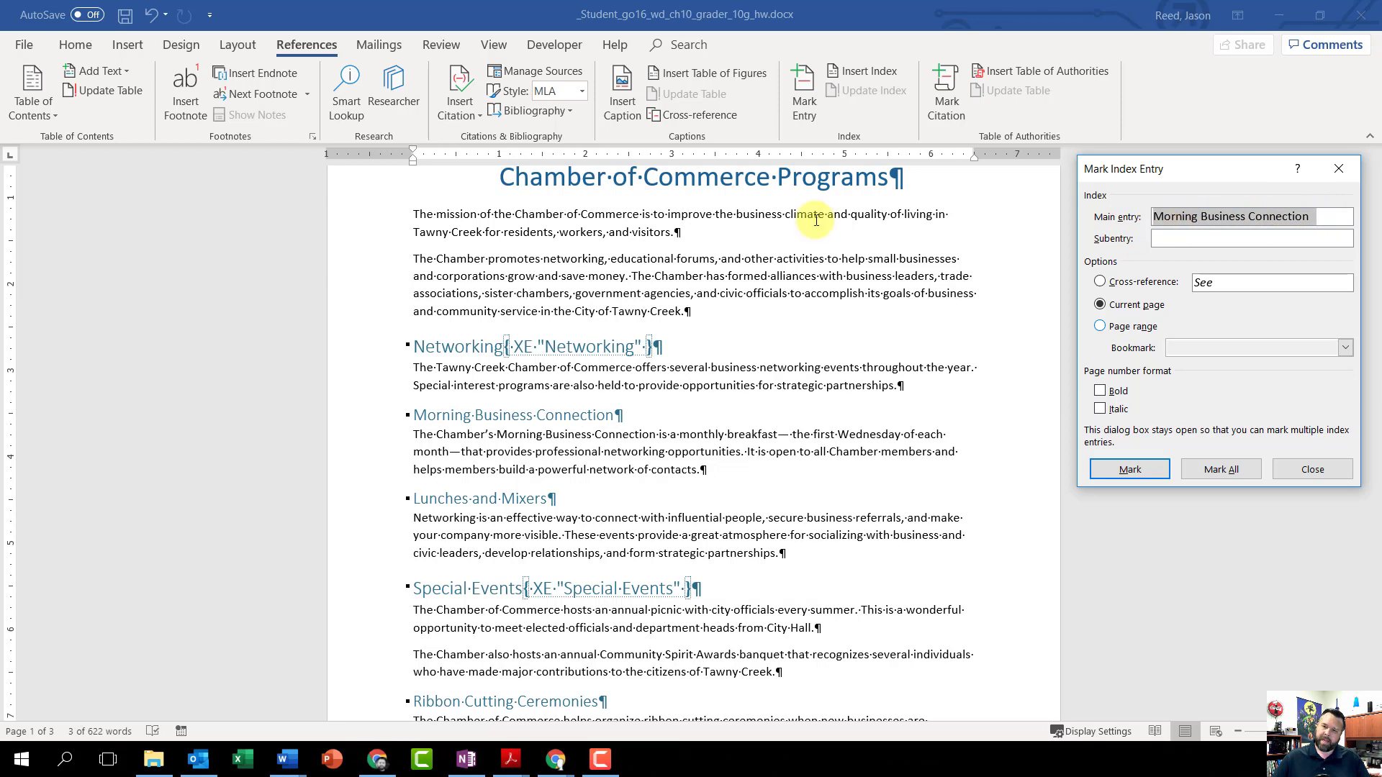
{"action": "key", "text": "shift+F10"}
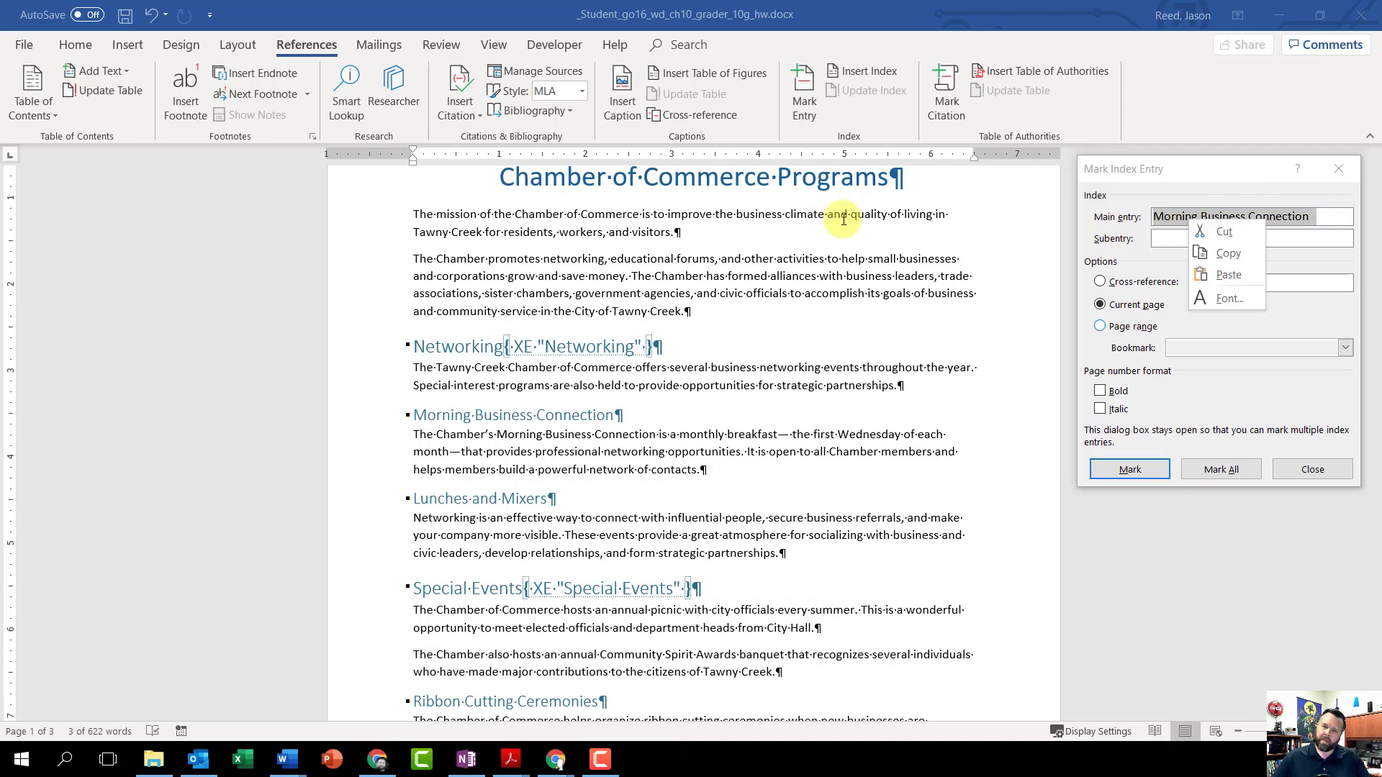
{"action": "left_click", "coordinate": [1235, 232]}
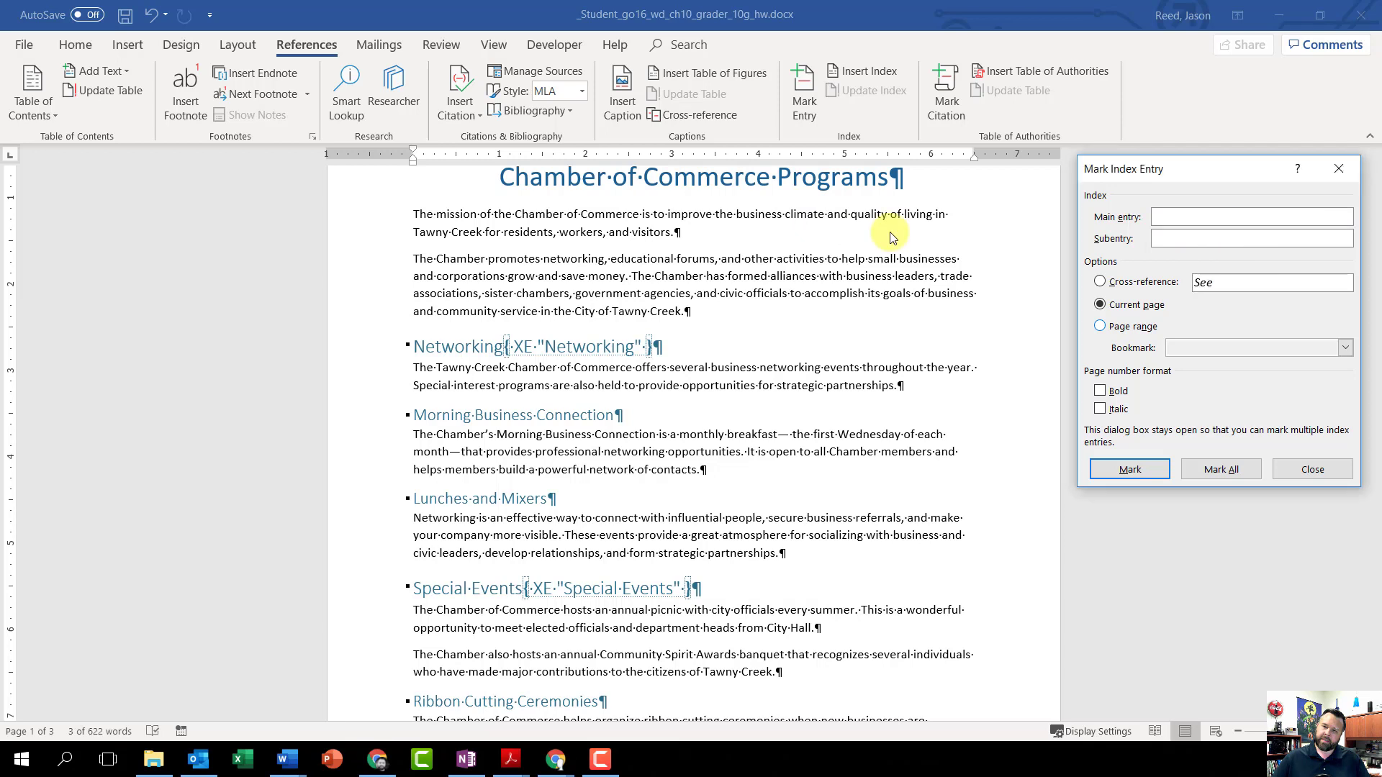
{"action": "right_click", "coordinate": [1172, 241]}
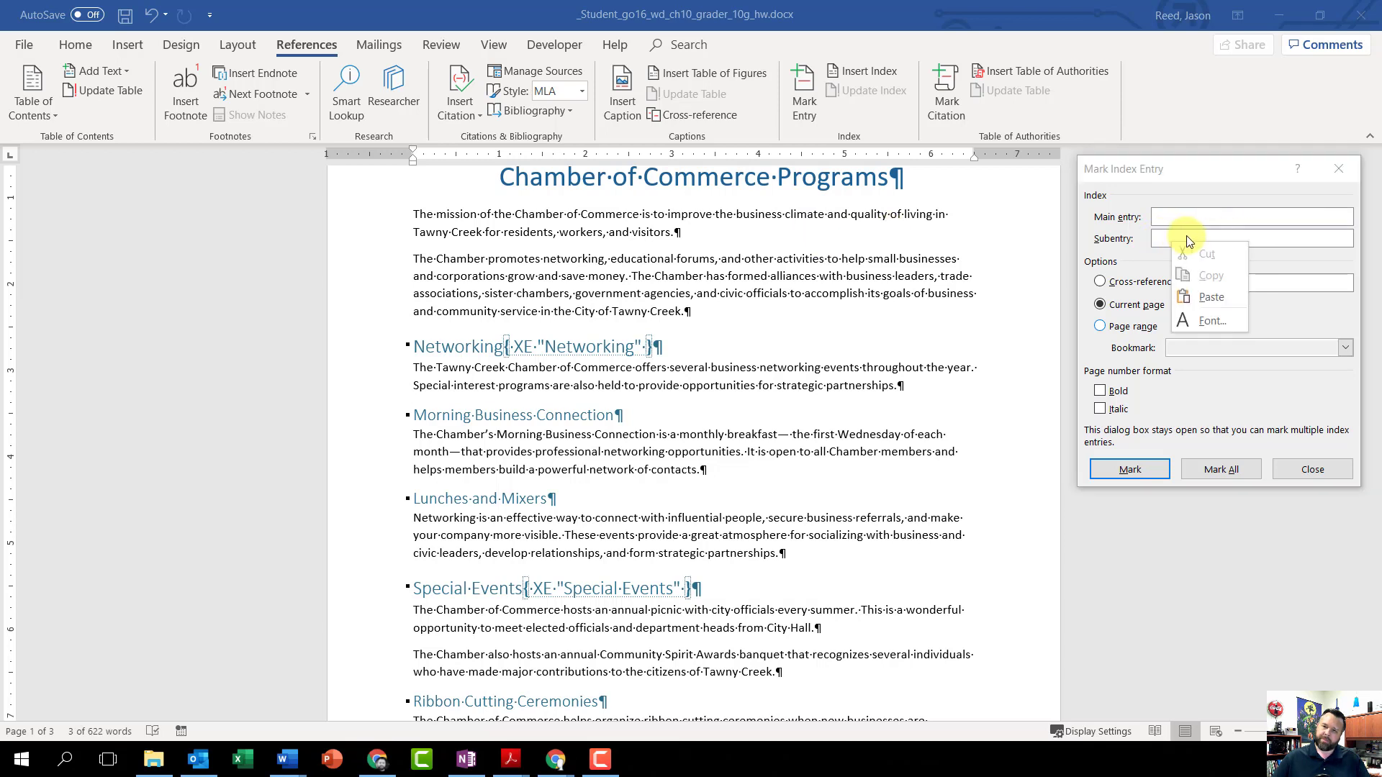
{"action": "left_click", "coordinate": [1210, 294]}
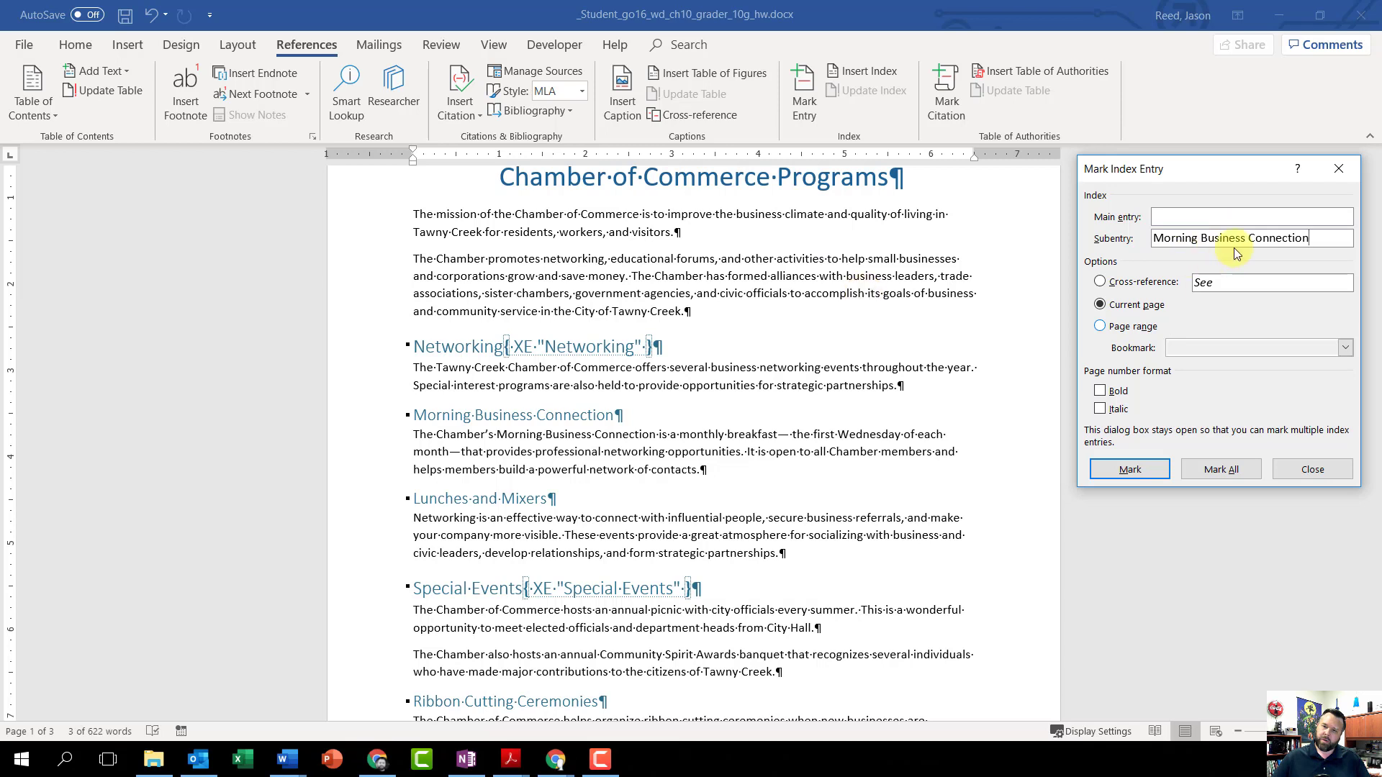
{"action": "left_click", "coordinate": [1177, 216]}
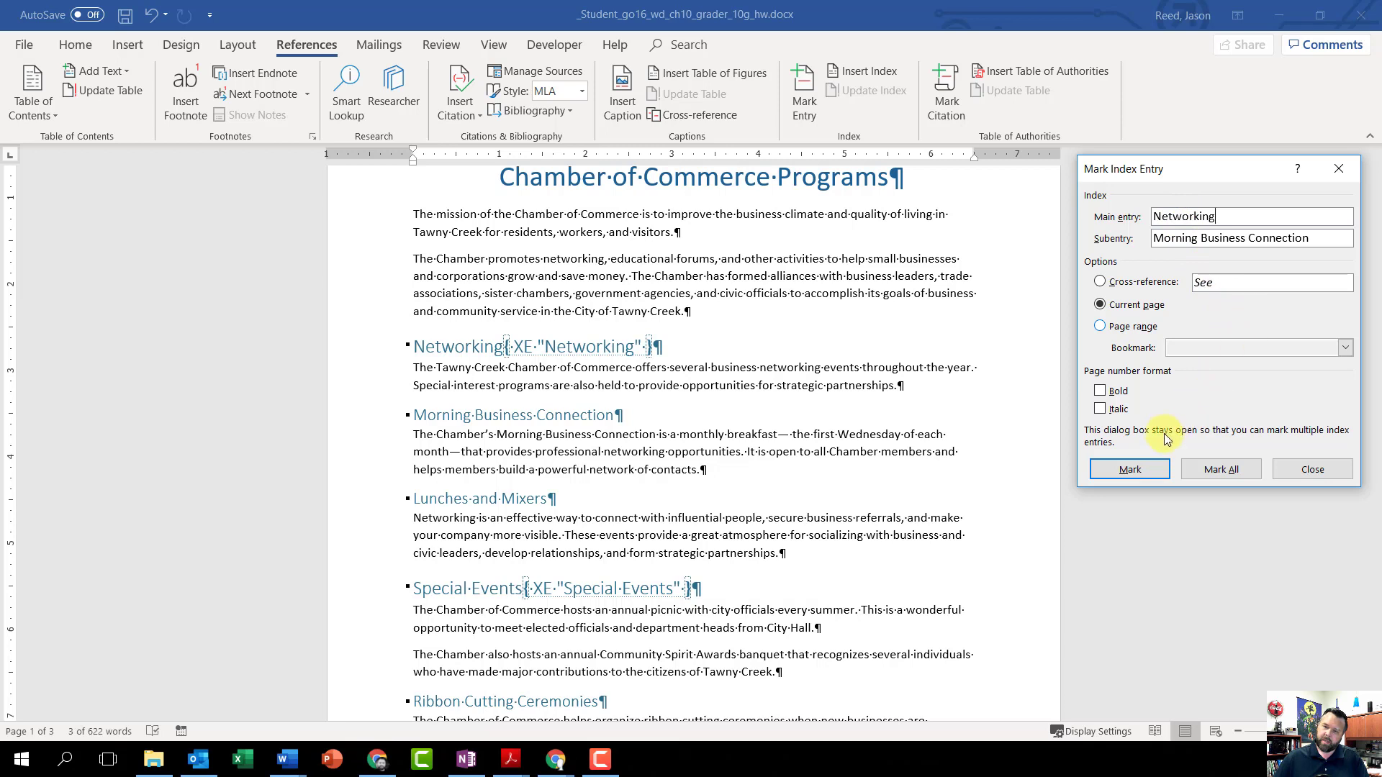
{"action": "left_click", "coordinate": [1129, 470]}
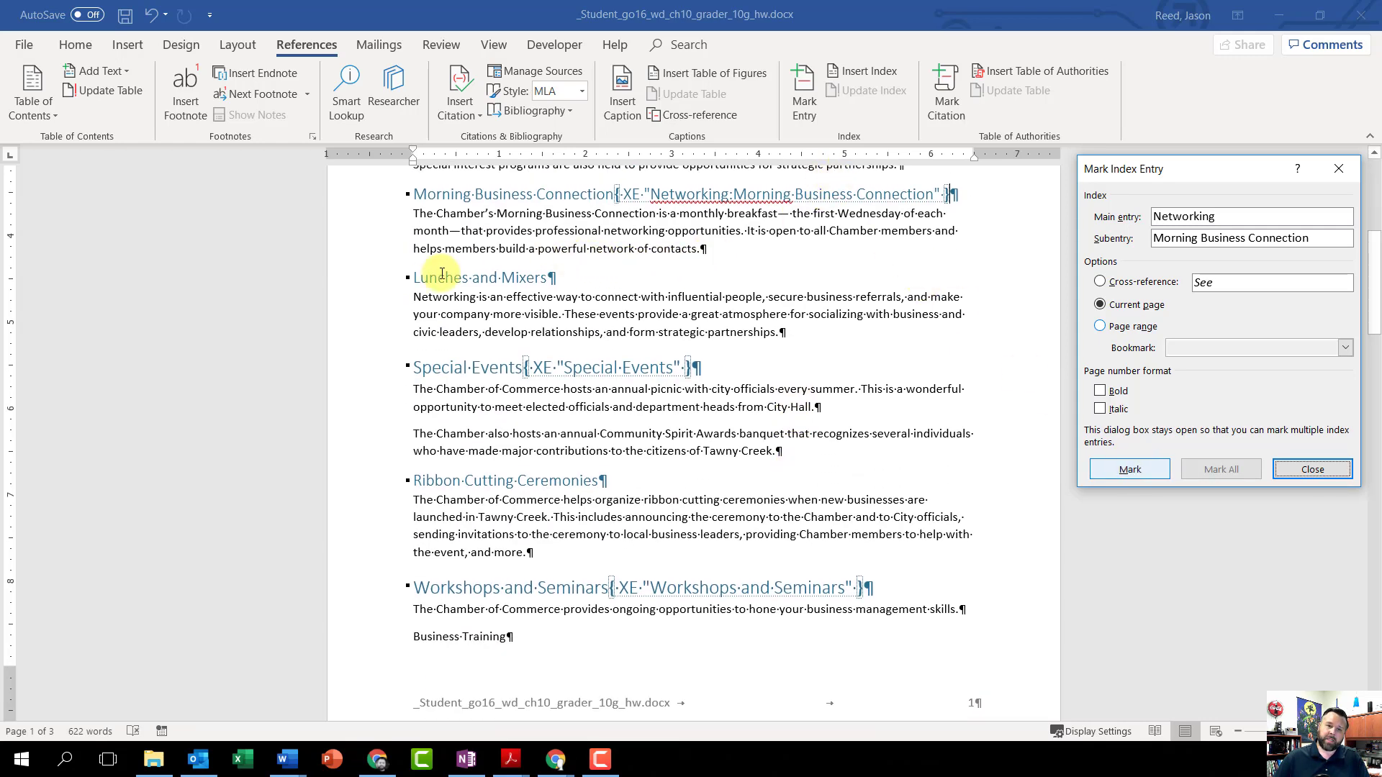
Step: Mark the Lunches and Mixers heading as an index subentry under the main entry Networking for the current page
{"action": "left_click", "coordinate": [563, 281]}
{"action": "left_click_drag", "start_coordinate": [563, 281], "coordinate": [438, 285]}
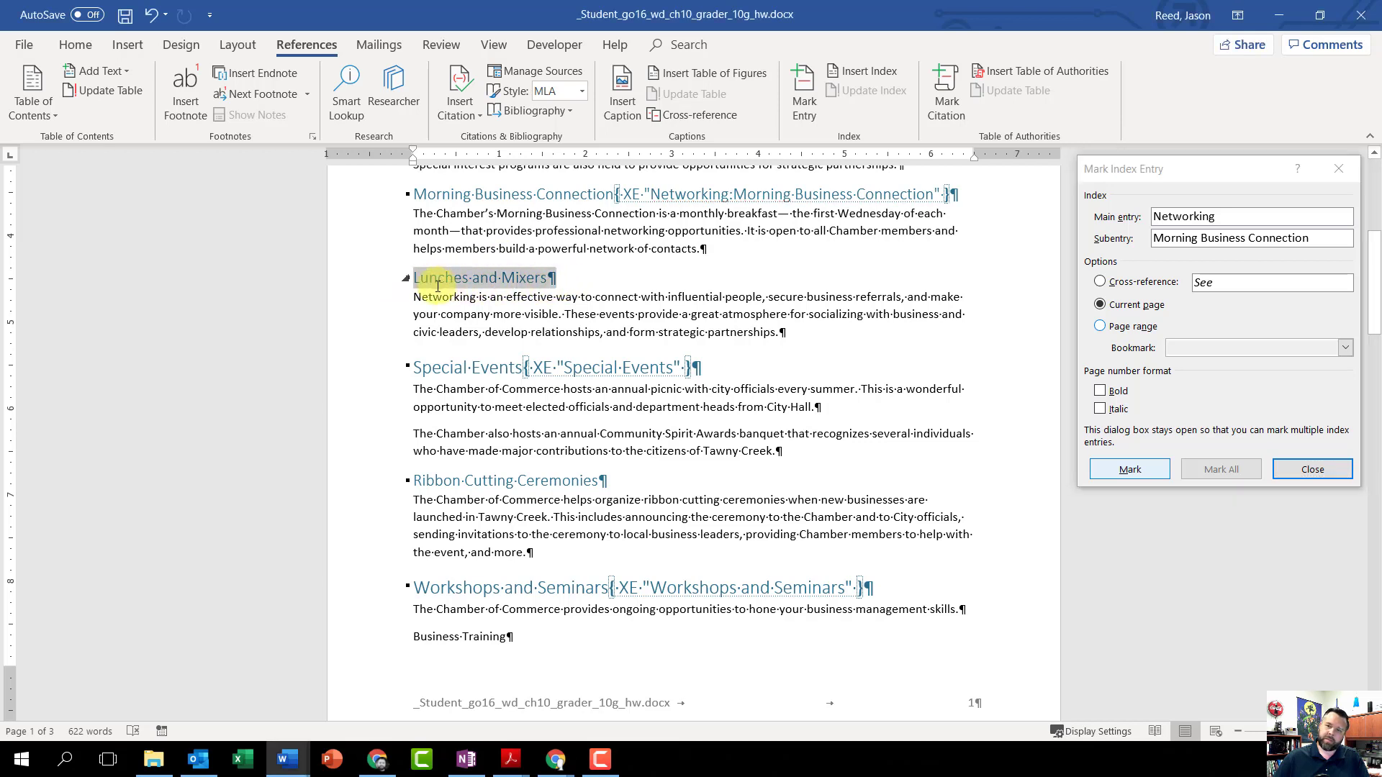
{"action": "left_click", "coordinate": [1170, 170]}
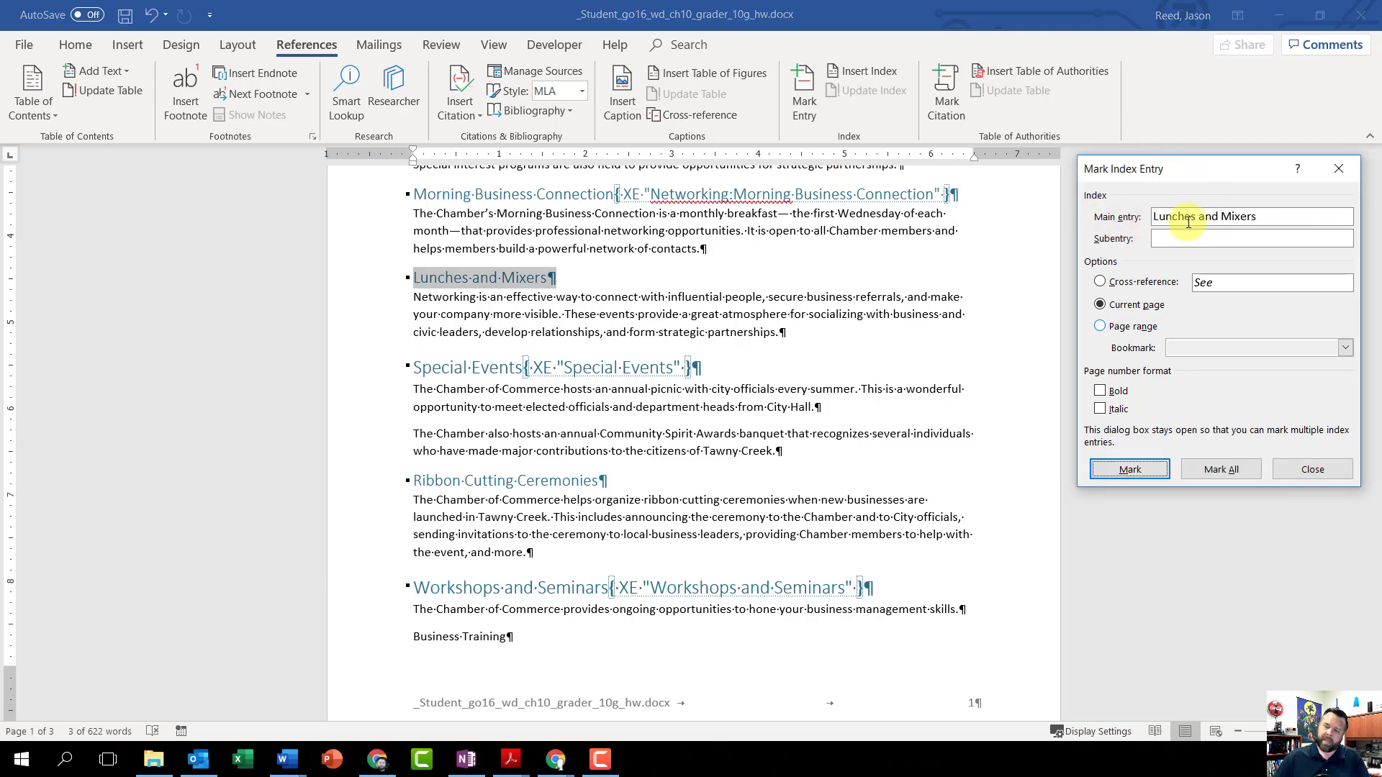
{"action": "left_click", "coordinate": [1276, 216]}
{"action": "left_click_drag", "start_coordinate": [1277, 216], "coordinate": [1160, 216]}
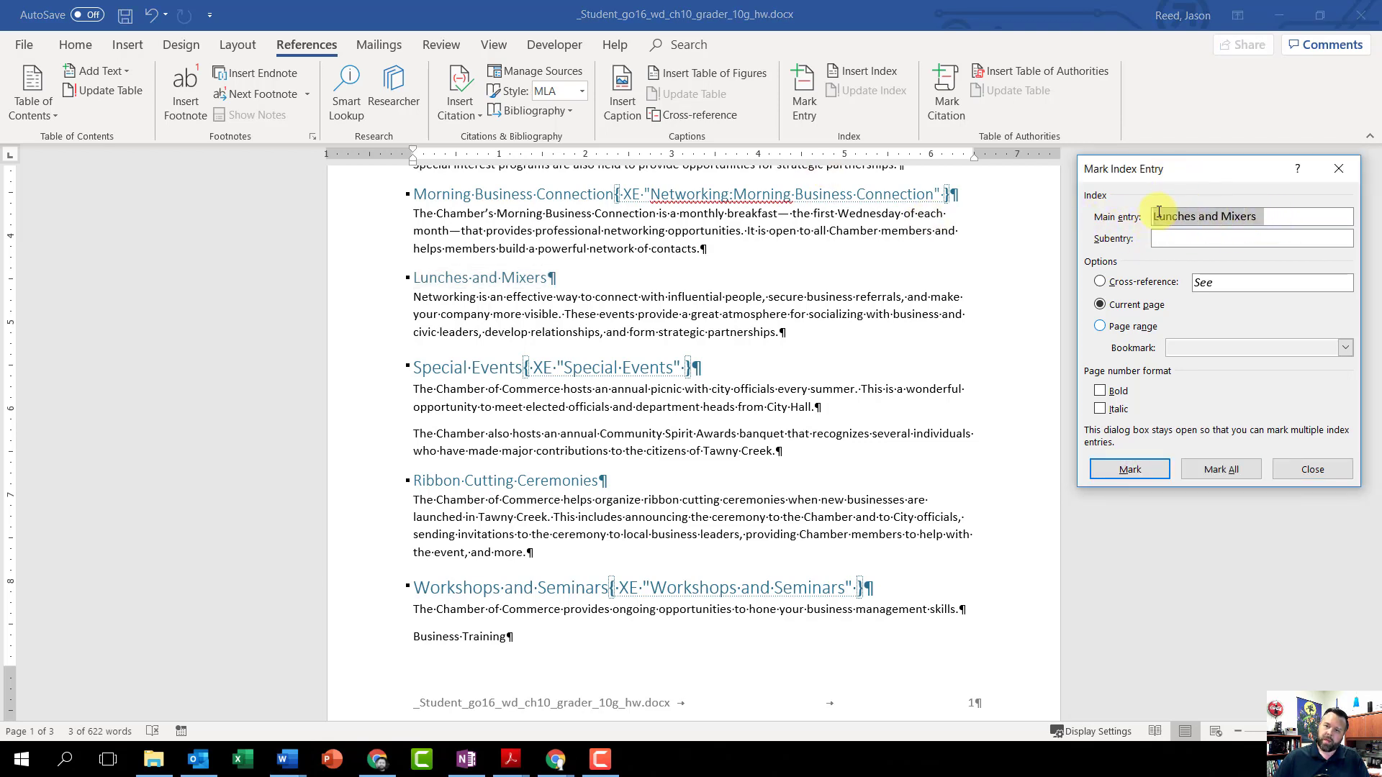
{"action": "right_click", "coordinate": [1181, 218]}
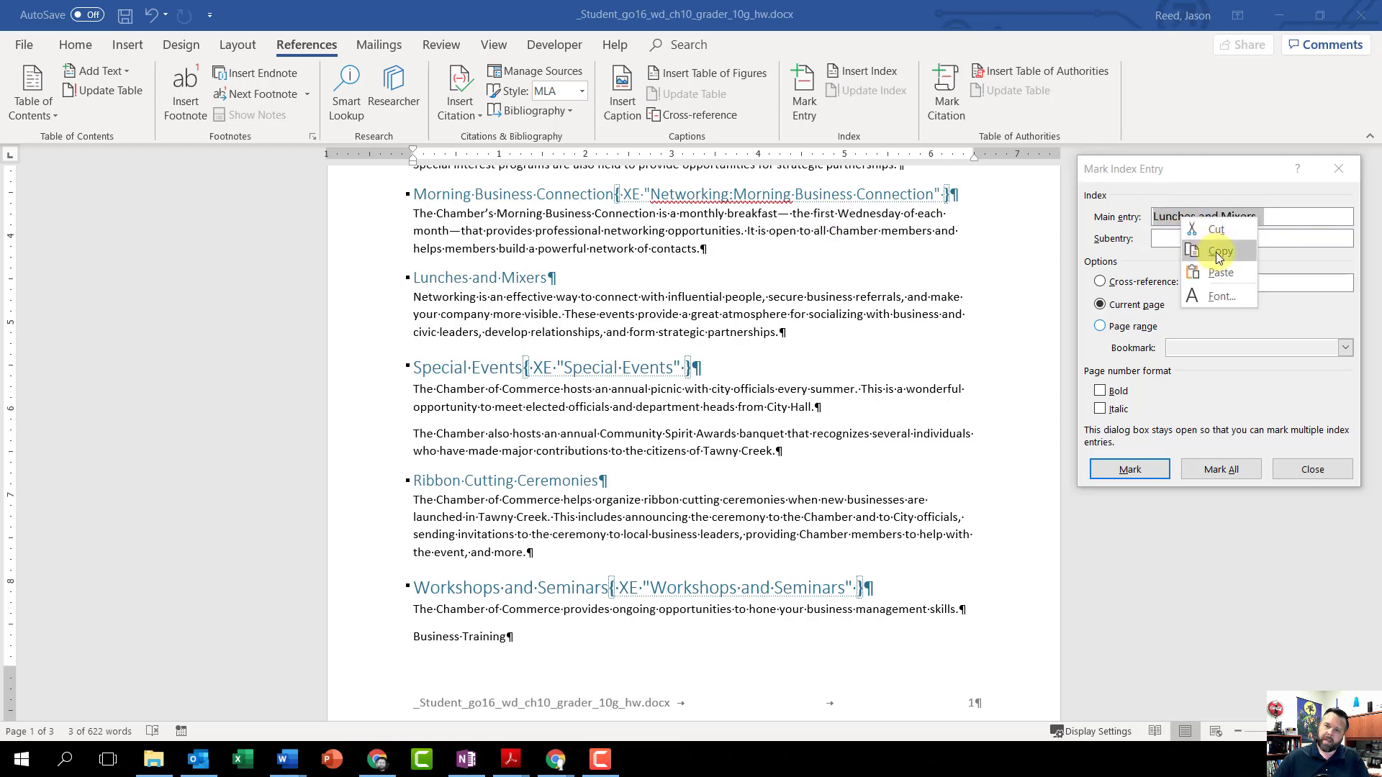
{"action": "left_click", "coordinate": [1237, 230]}
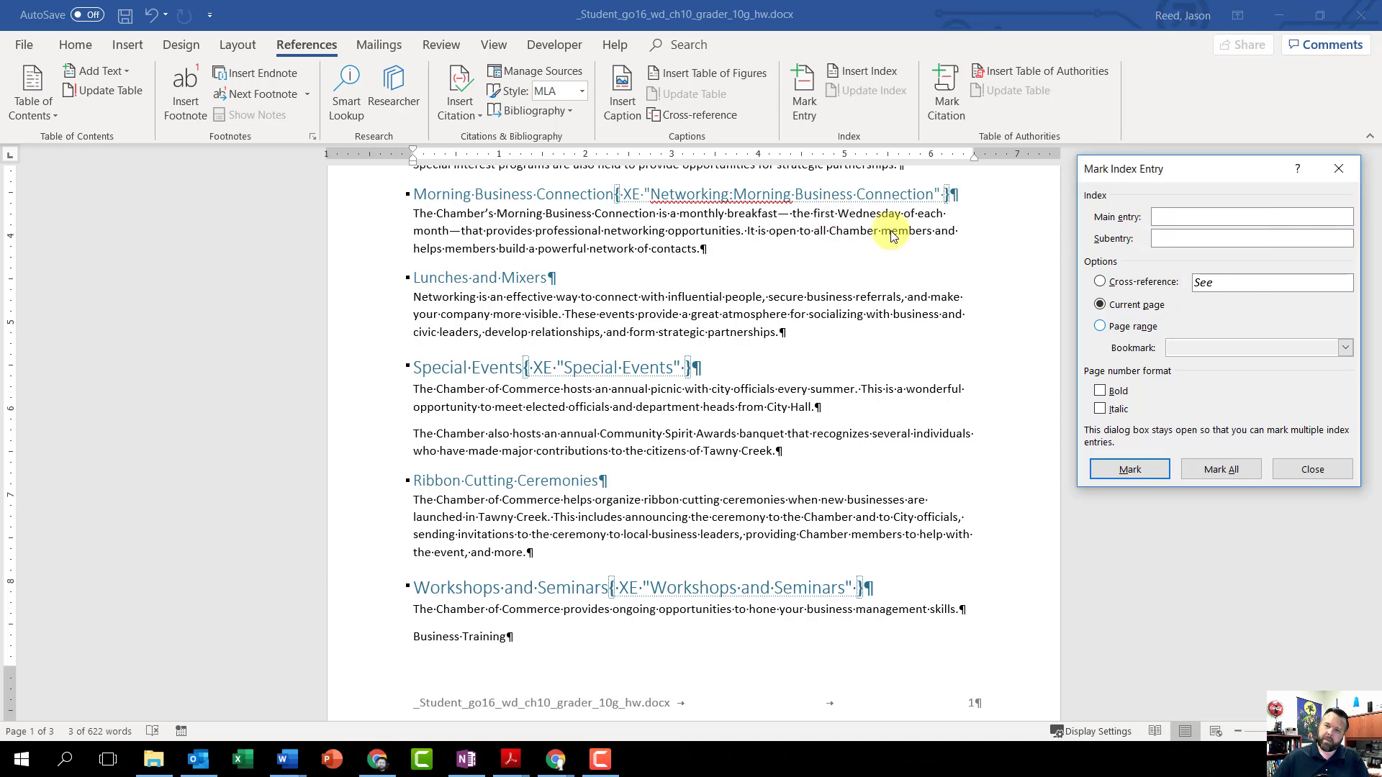
{"action": "right_click", "coordinate": [1176, 239]}
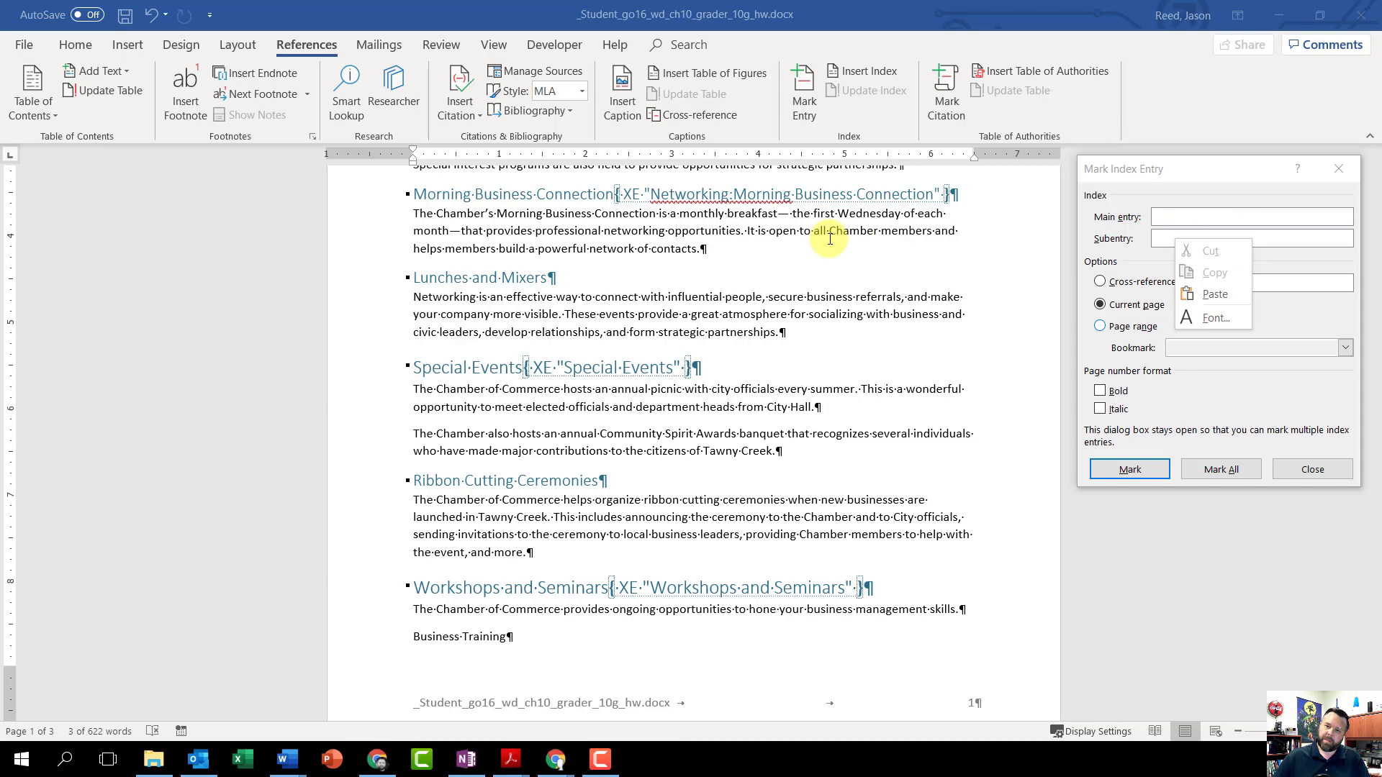
{"action": "left_click", "coordinate": [1215, 294]}
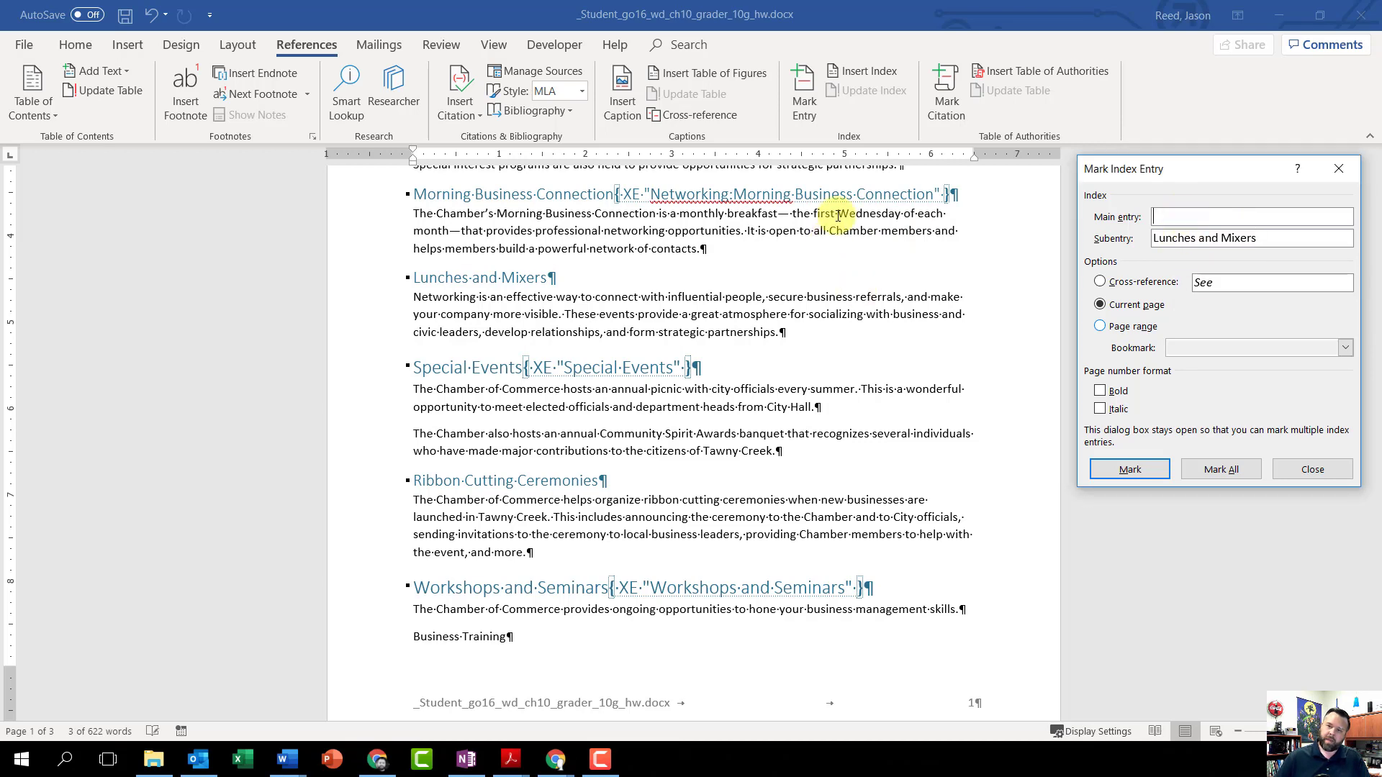
{"action": "type", "text": "Networking"}
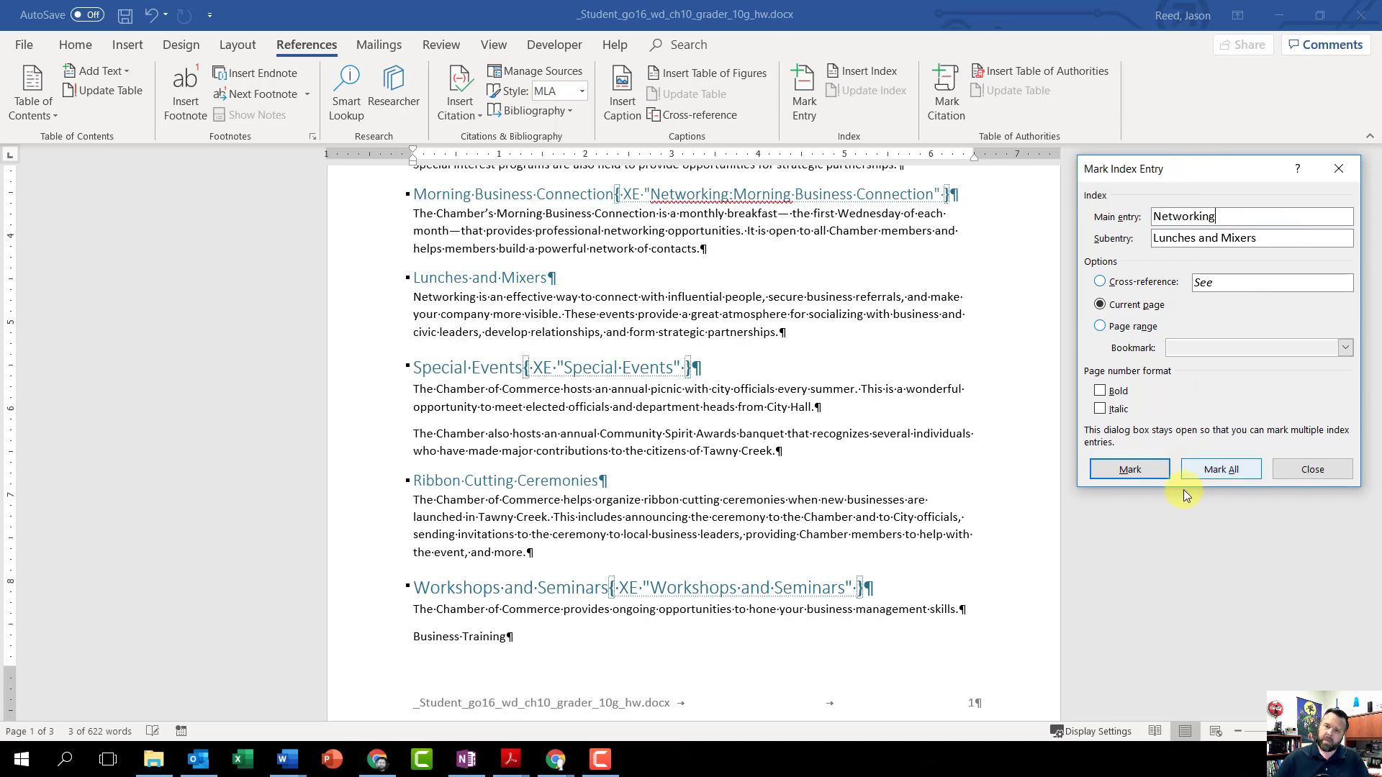
{"action": "left_click", "coordinate": [1126, 469]}
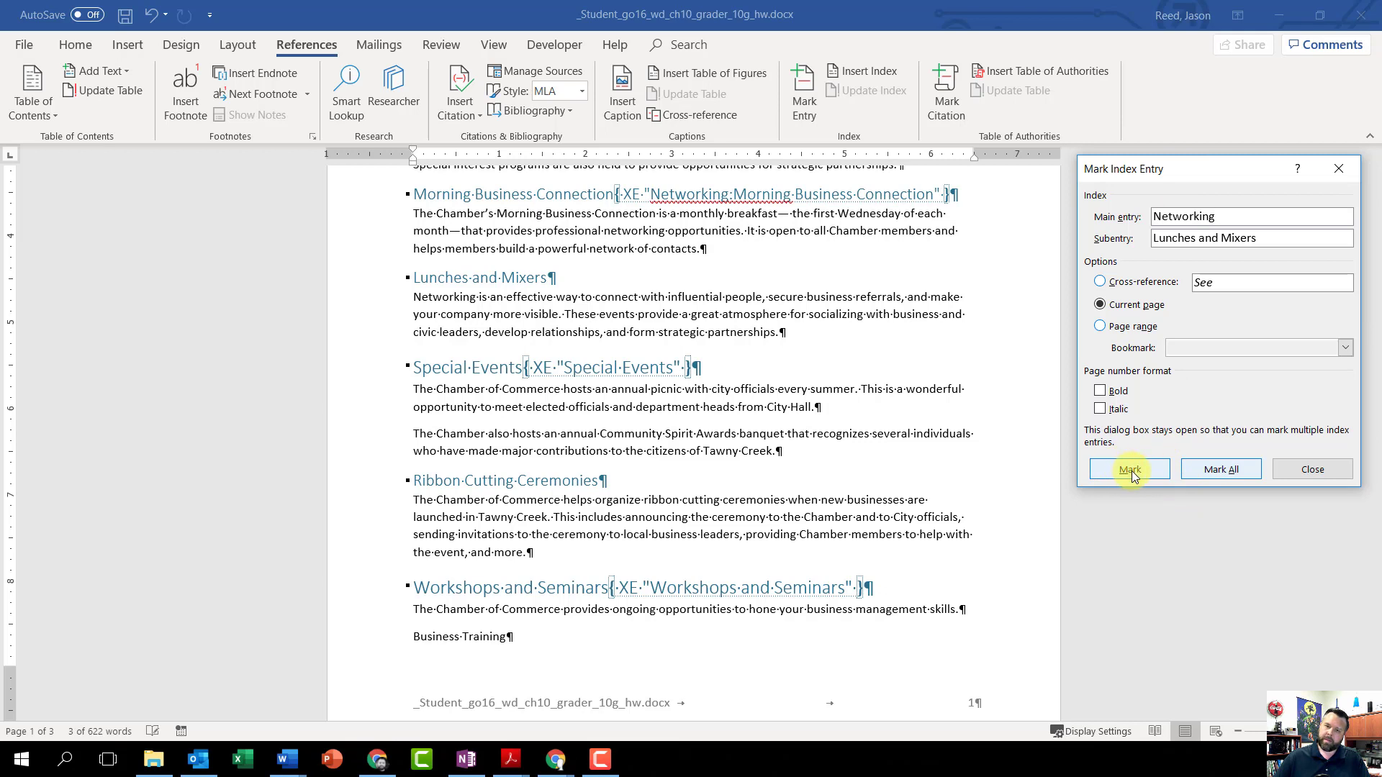
Step: Load the Ribbon Cutting Ceremonies heading on page 1 into the Mark Index Entry dialog
{"action": "scroll", "coordinate": [786, 470], "scroll_direction": "down", "scroll_amount": 2}
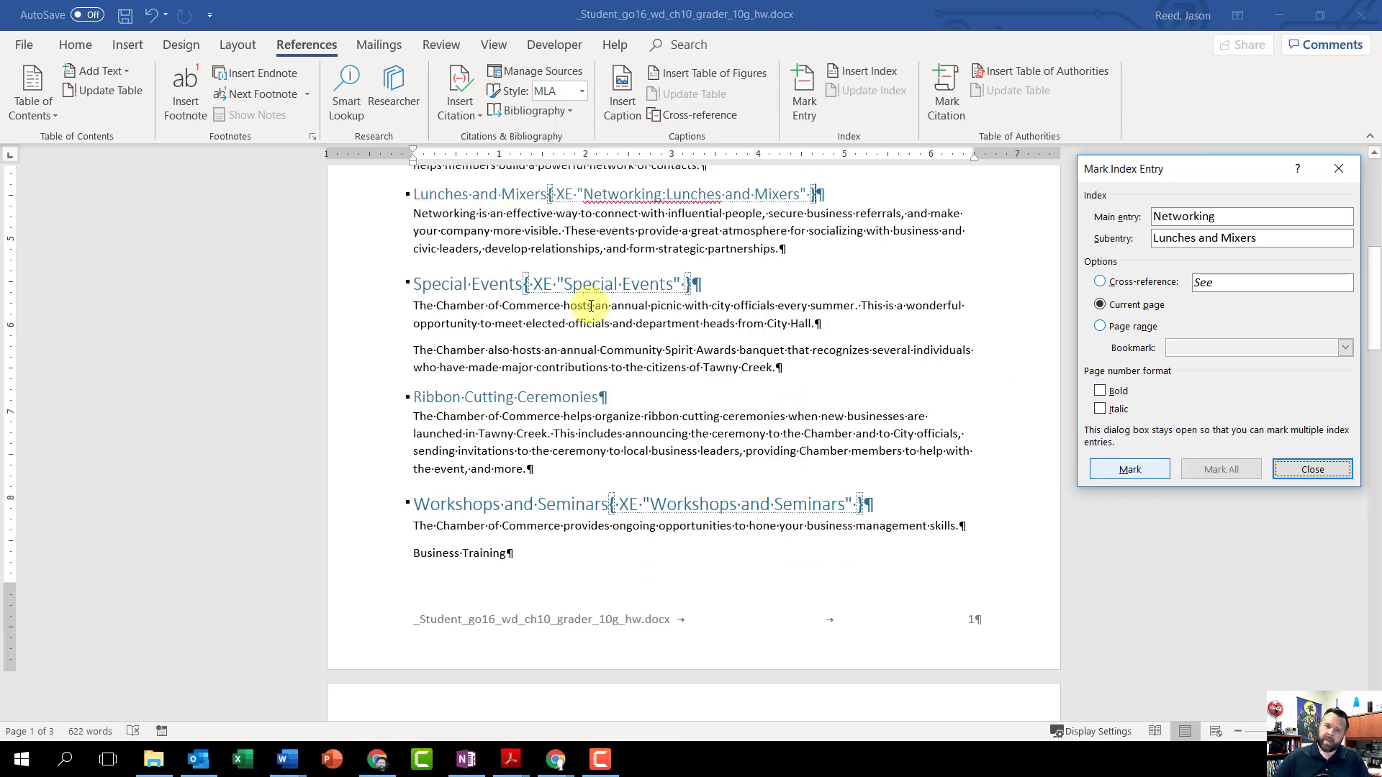
{"action": "scroll", "coordinate": [639, 320], "scroll_direction": "up", "scroll_amount": 3}
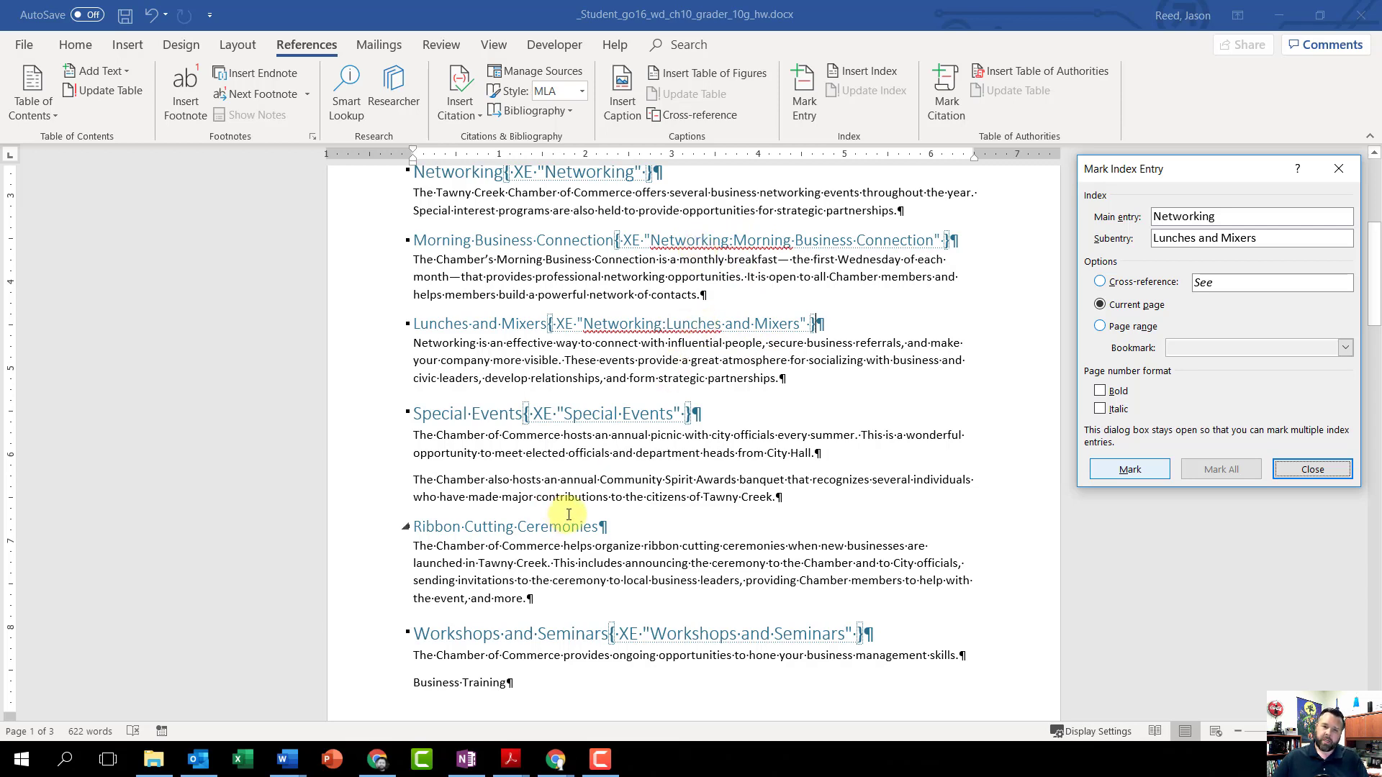
{"action": "scroll", "coordinate": [614, 421], "scroll_direction": "down", "scroll_amount": 1}
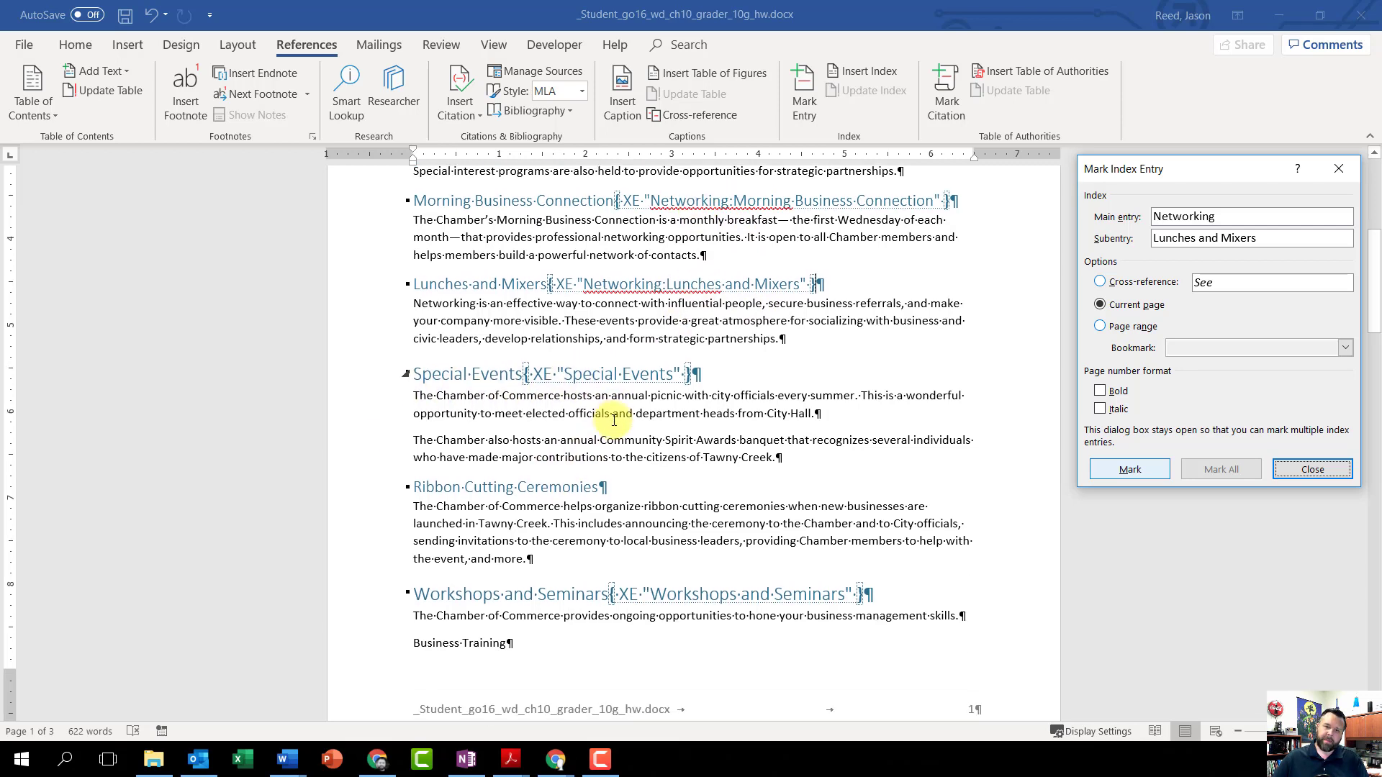
{"action": "scroll", "coordinate": [614, 422], "scroll_direction": "down", "scroll_amount": 2}
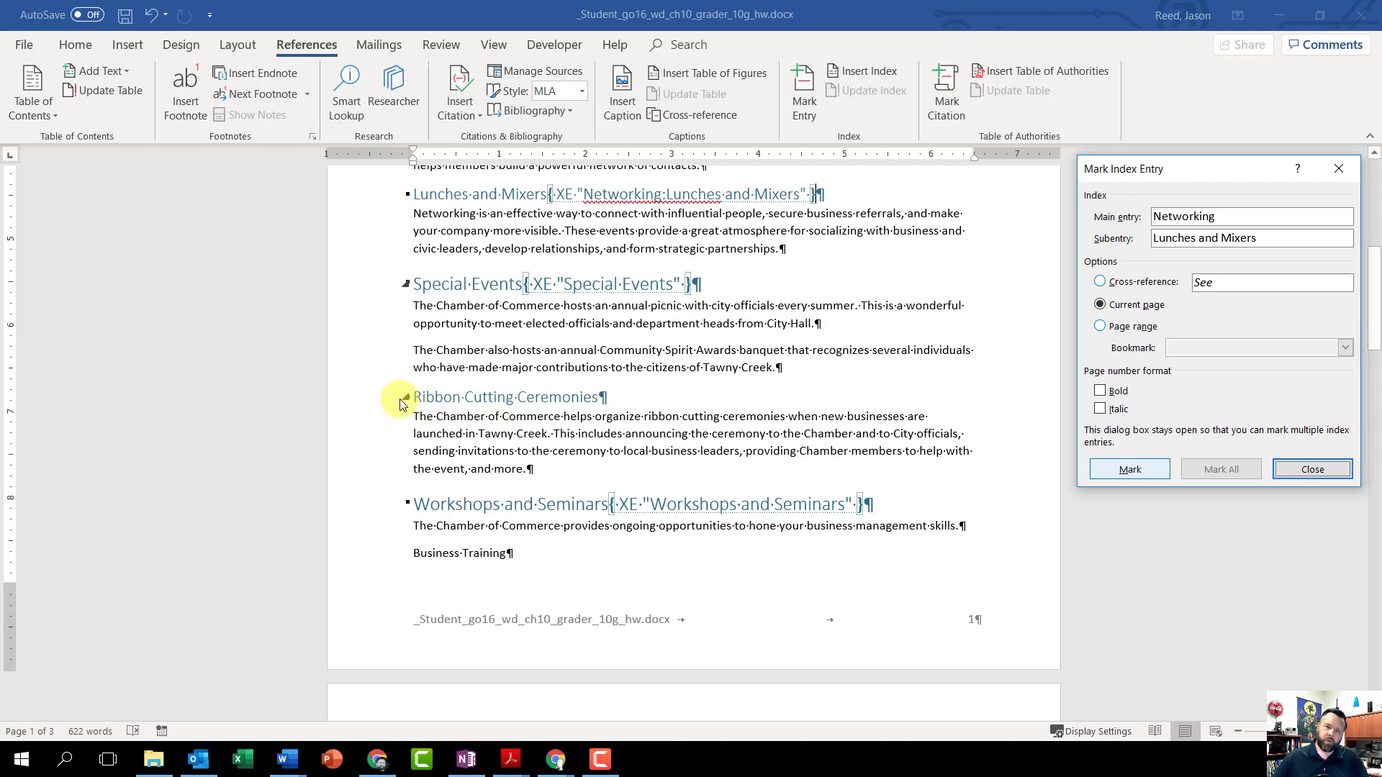
{"action": "left_click", "coordinate": [608, 398]}
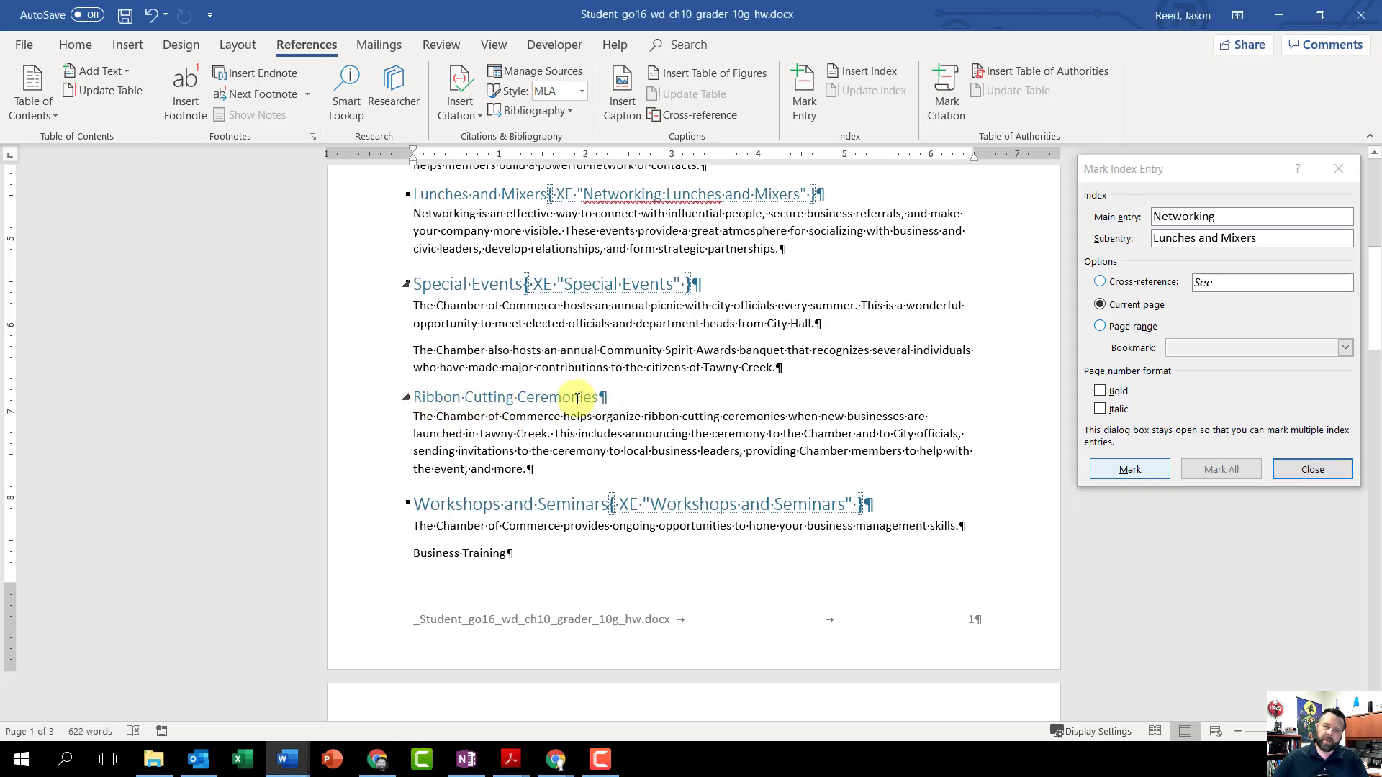
{"action": "left_click_drag", "start_coordinate": [600, 398], "coordinate": [430, 399]}
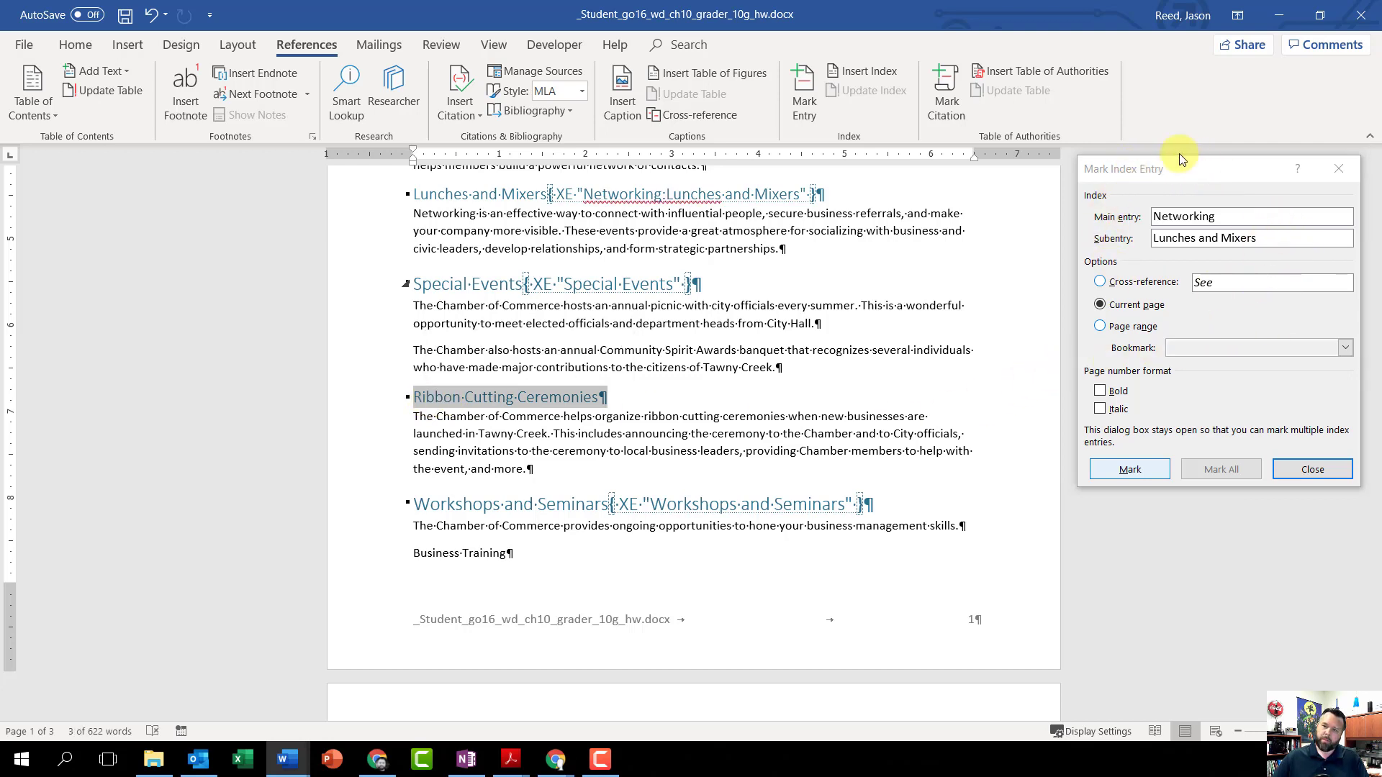
{"action": "left_click", "coordinate": [1158, 169]}
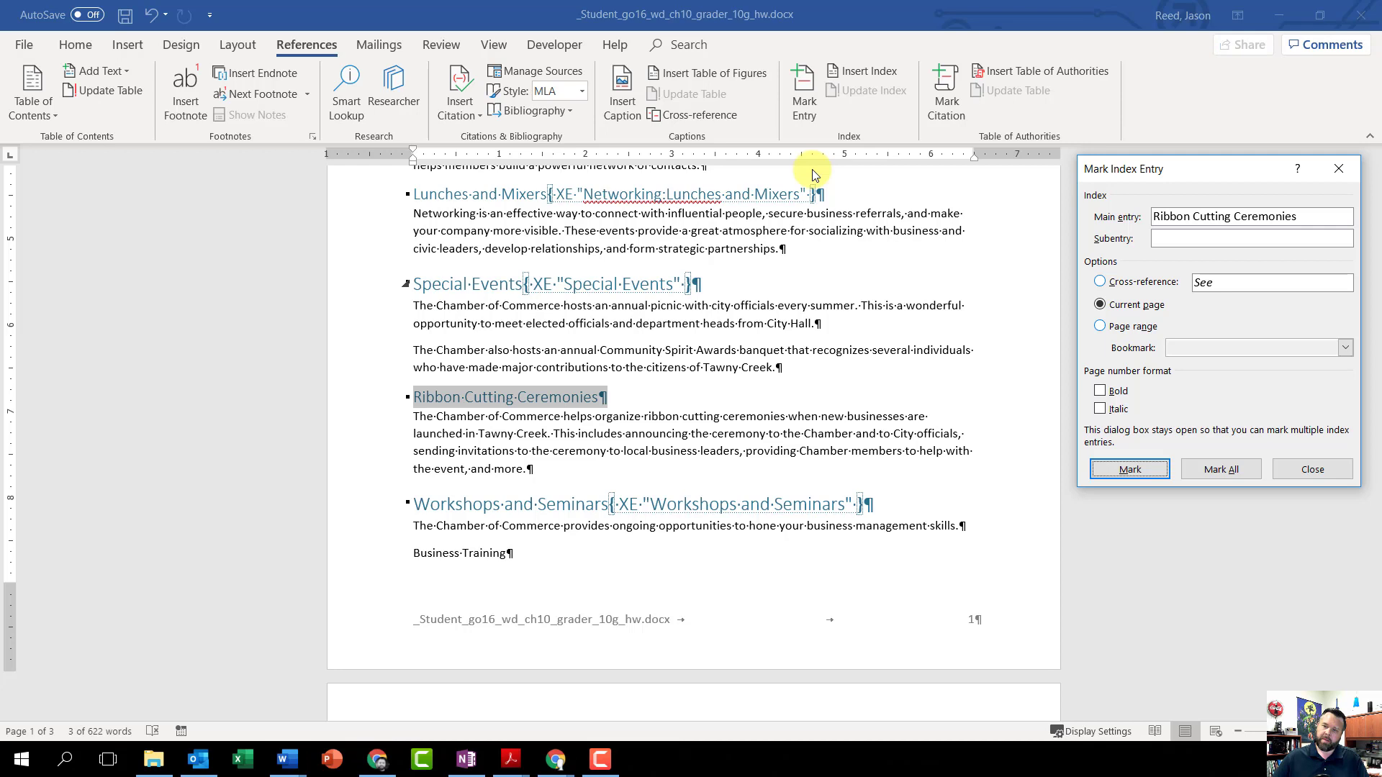
Step: Move Ribbon Cutting Ceremonies from the main entry to the subentry, and mark it under the main entry Special Events
{"action": "left_click_drag", "start_coordinate": [1318, 216], "coordinate": [1163, 214]}
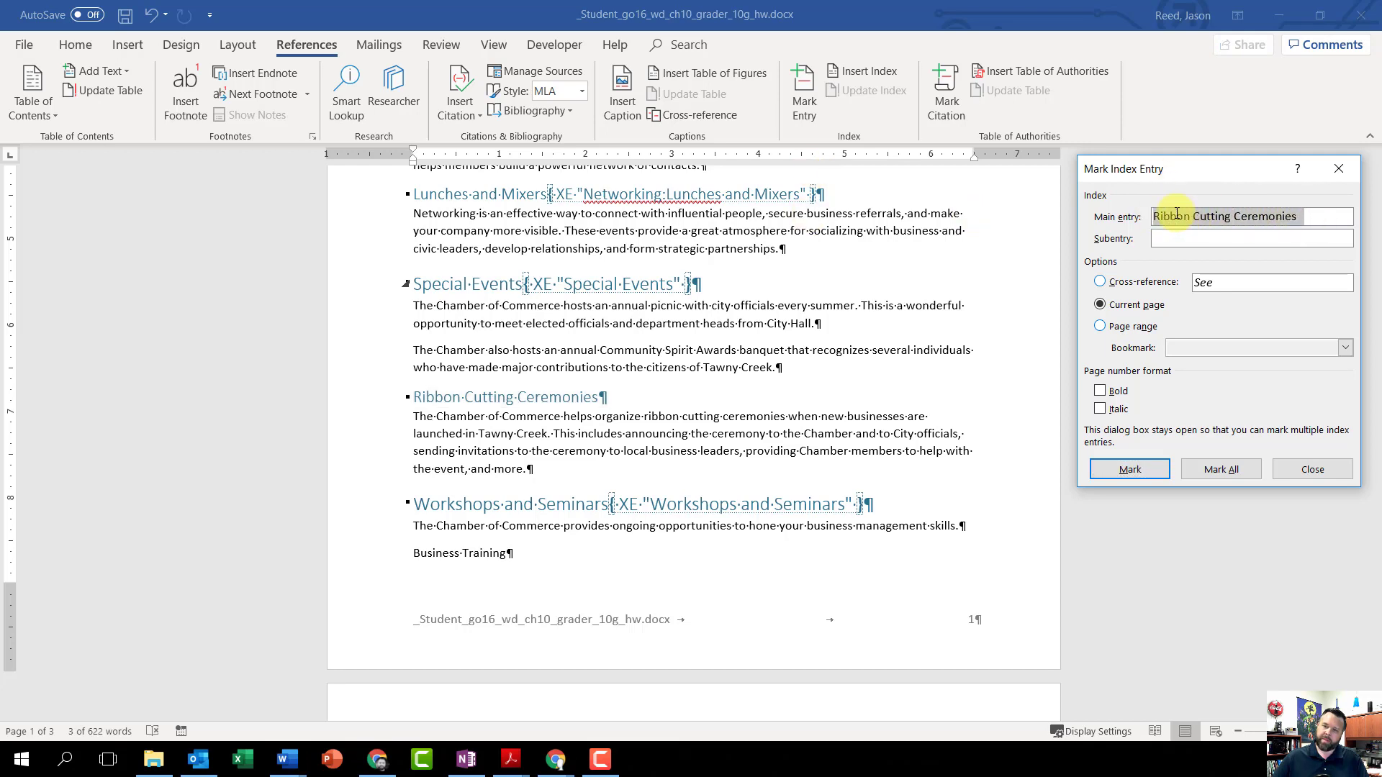
{"action": "right_click", "coordinate": [1188, 217]}
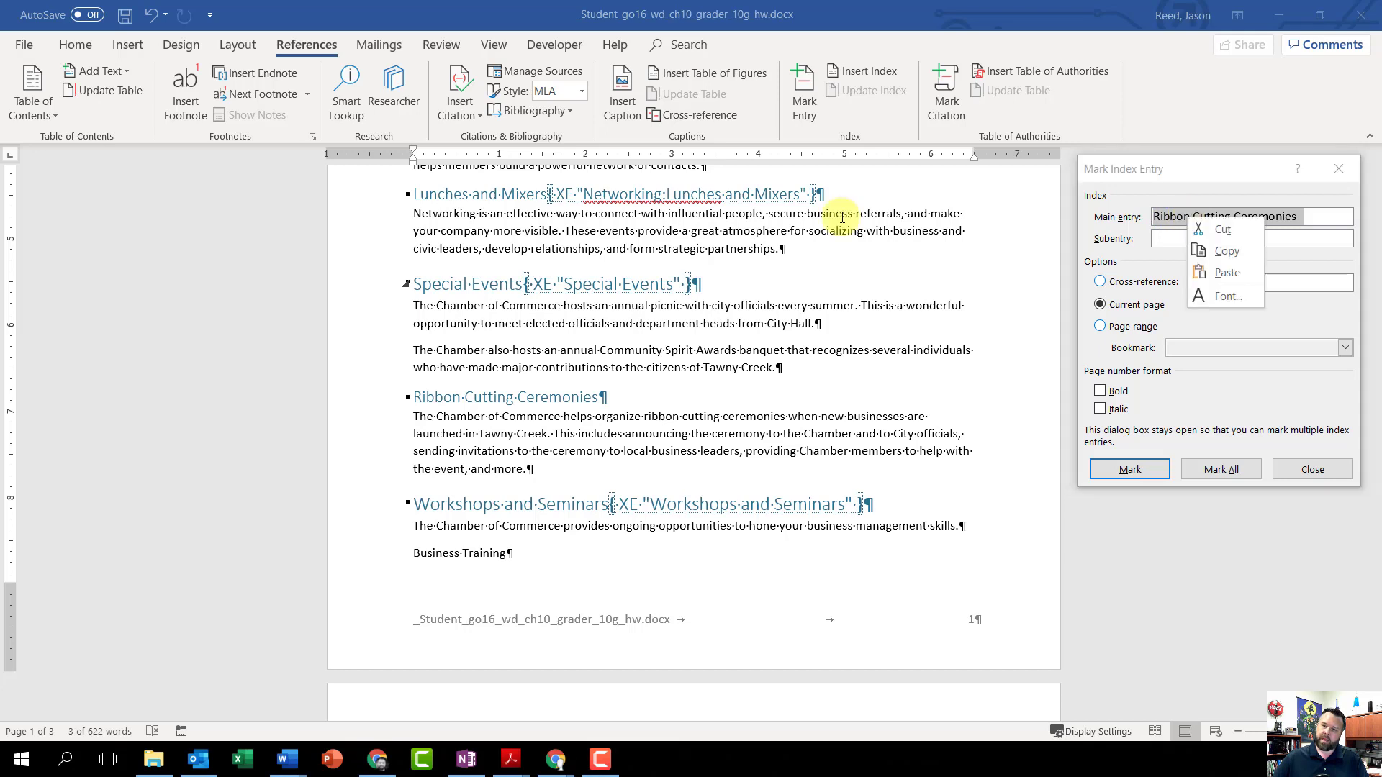
{"action": "left_click", "coordinate": [1213, 229]}
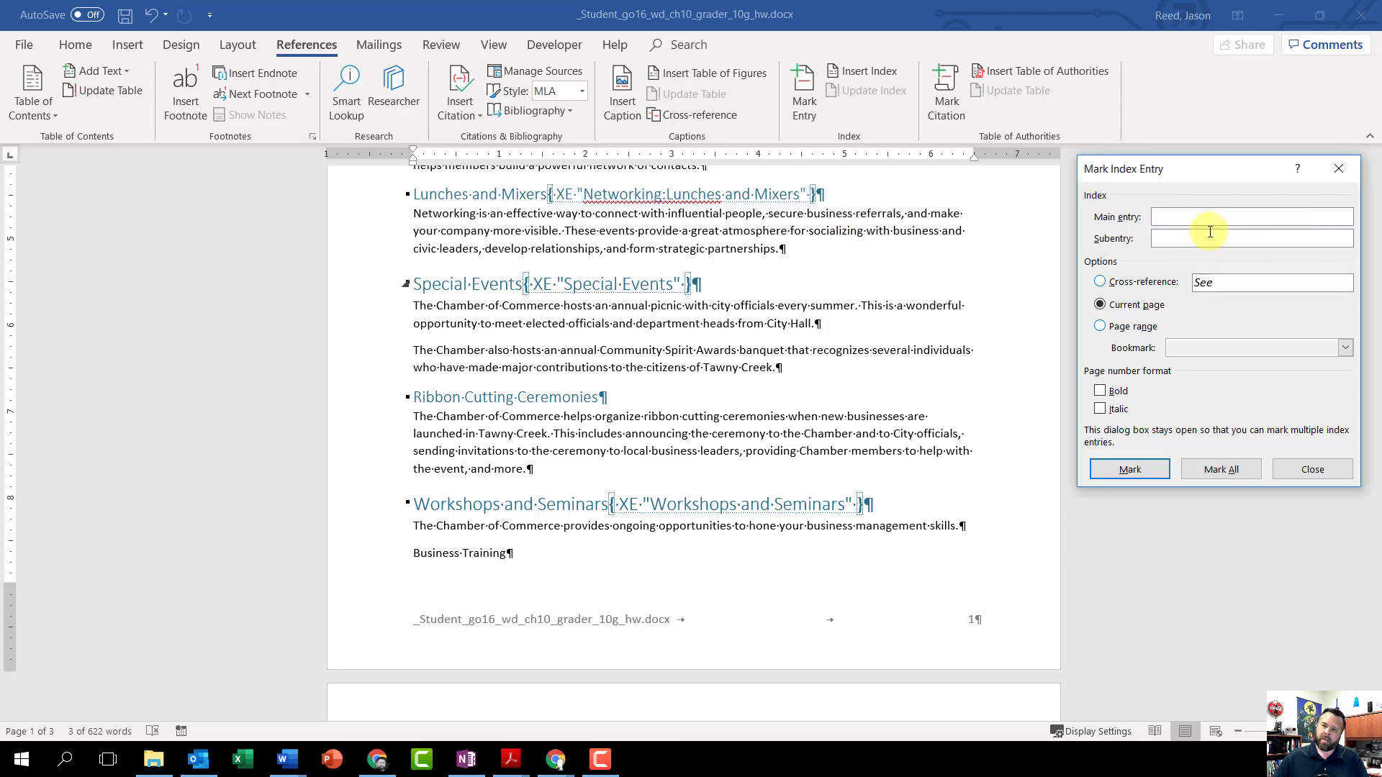
{"action": "right_click", "coordinate": [1173, 240]}
{"action": "left_click", "coordinate": [1213, 296]}
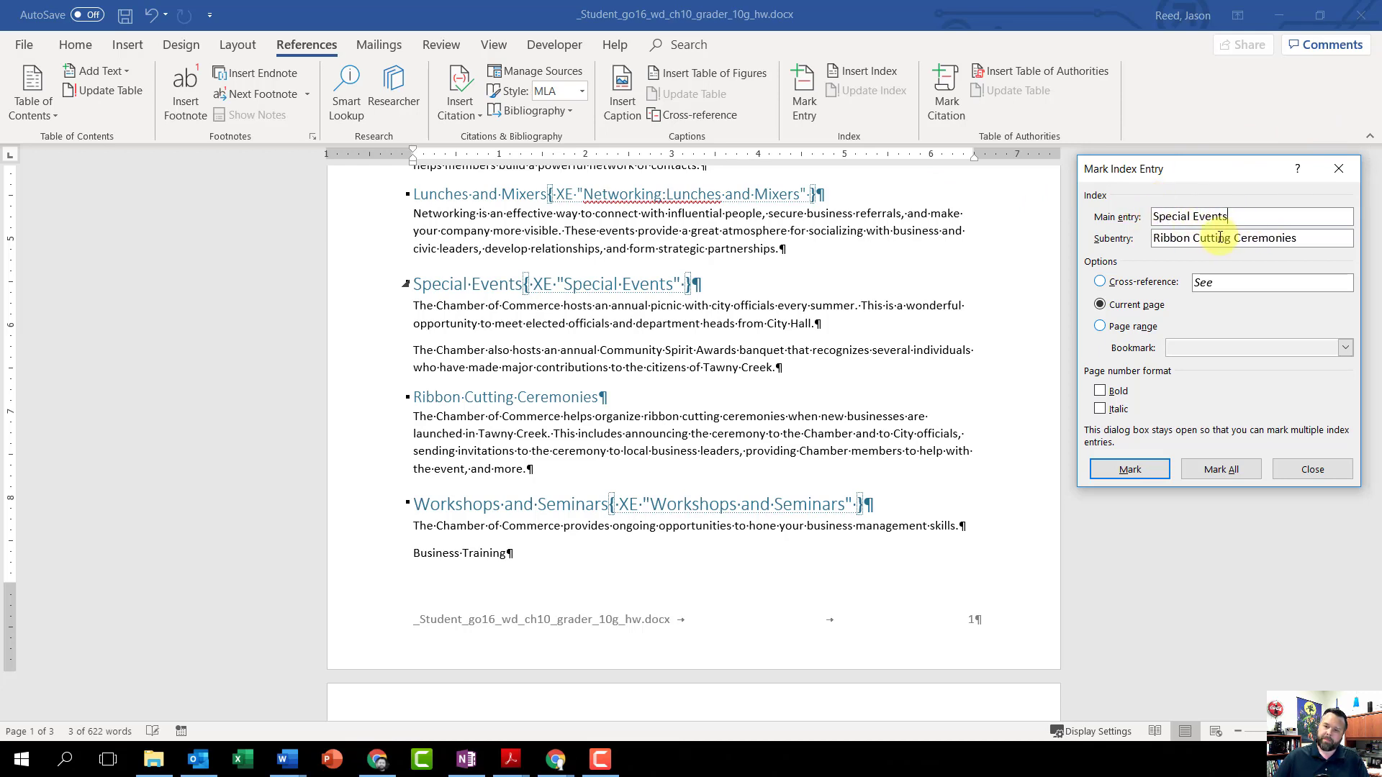
{"action": "left_click", "coordinate": [1131, 469]}
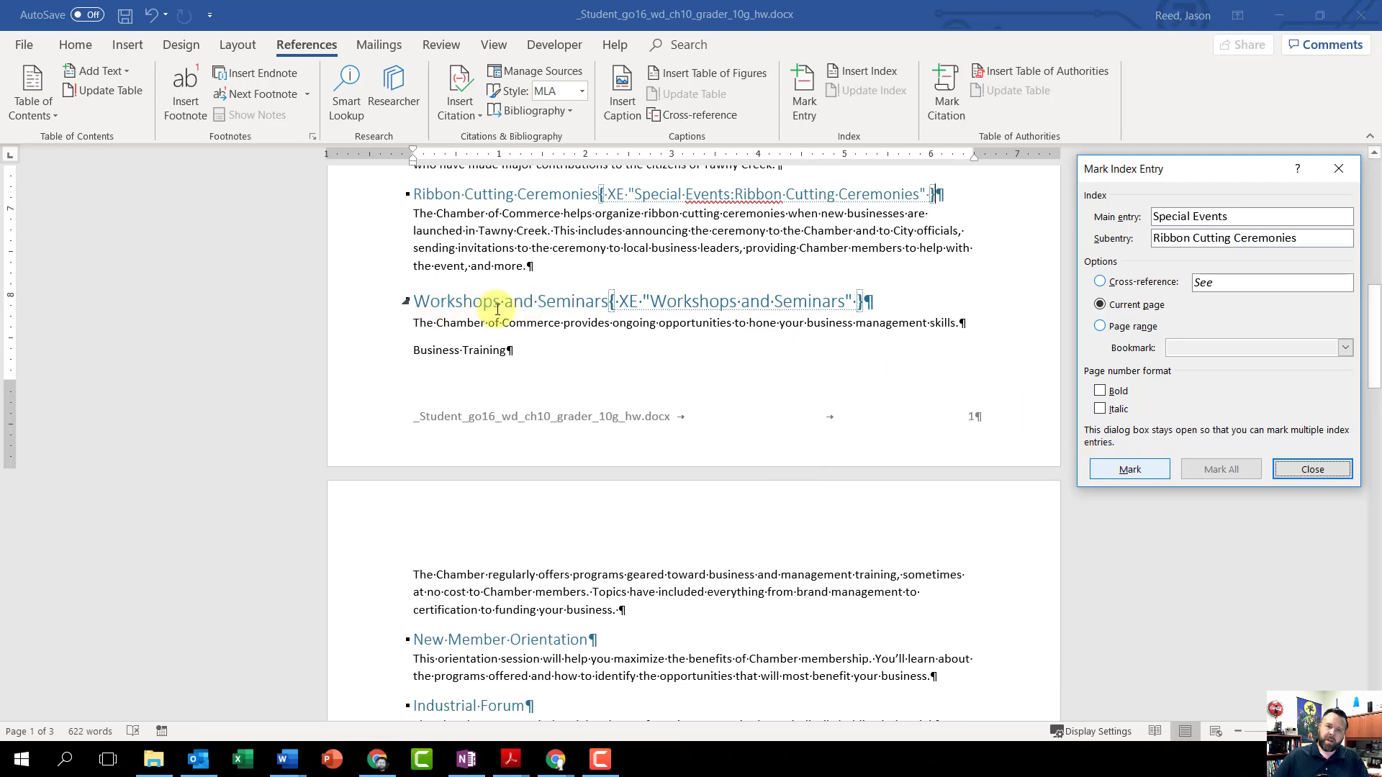
Step: Load the New Member Orientation heading on page 2 into the Mark Index Entry dialog
{"action": "scroll", "coordinate": [828, 316], "scroll_direction": "down", "scroll_amount": 3}
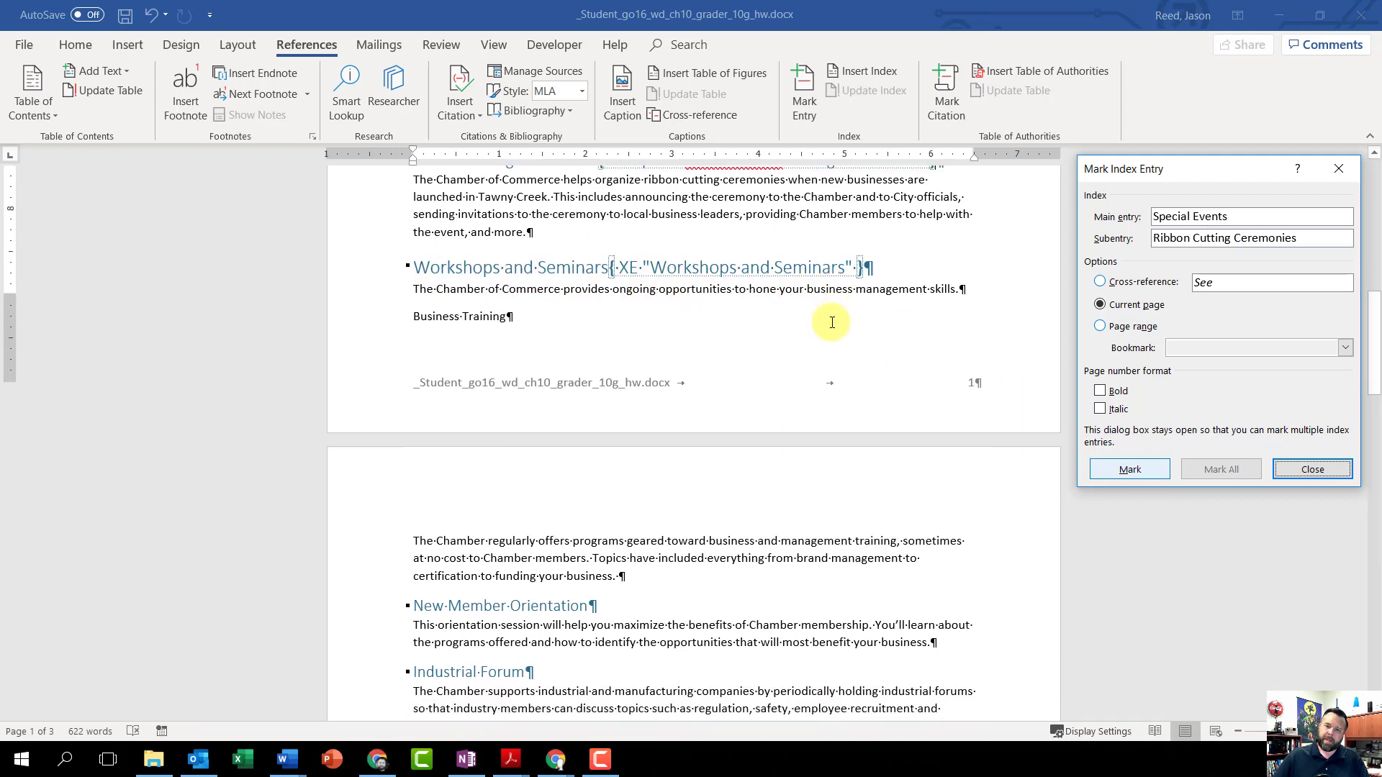
{"action": "scroll", "coordinate": [576, 432], "scroll_direction": "down", "scroll_amount": 1}
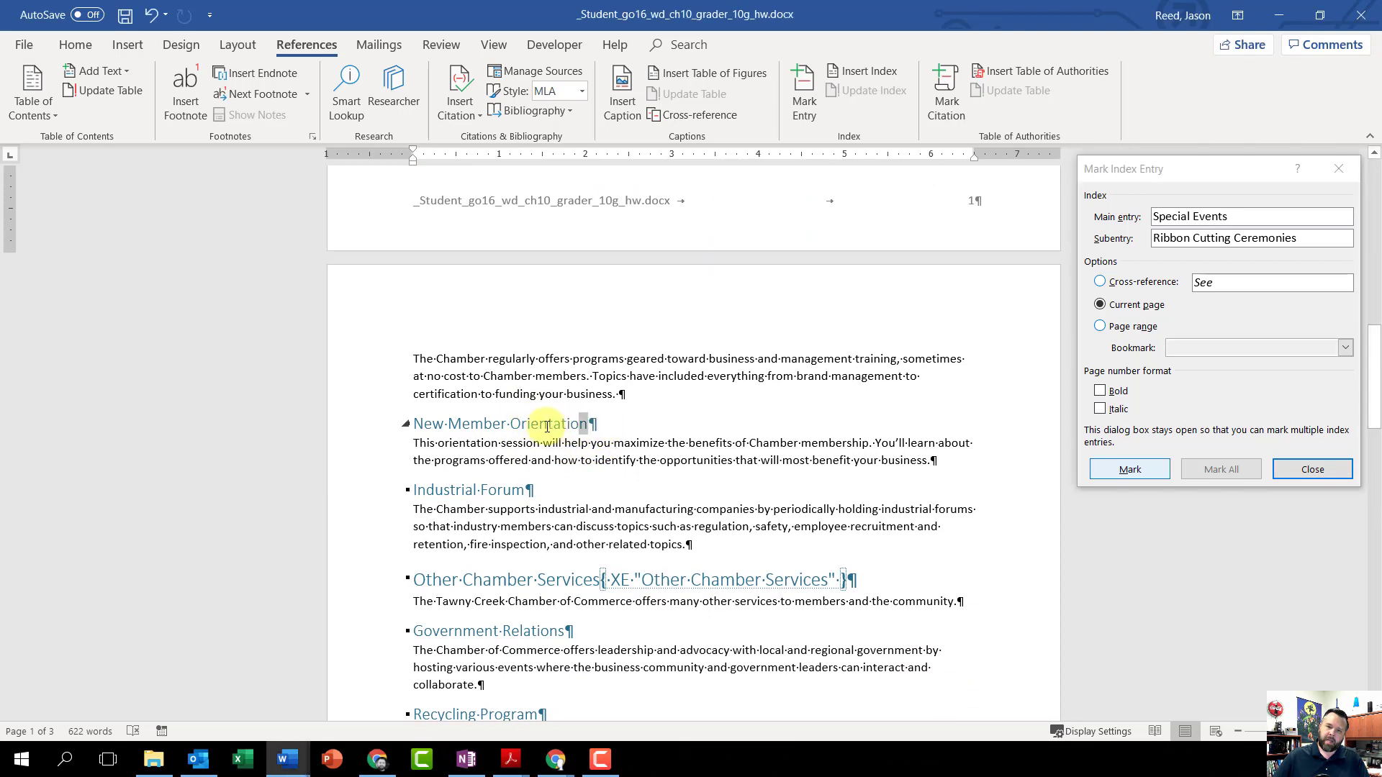
{"action": "left_click_drag", "start_coordinate": [589, 424], "coordinate": [413, 426]}
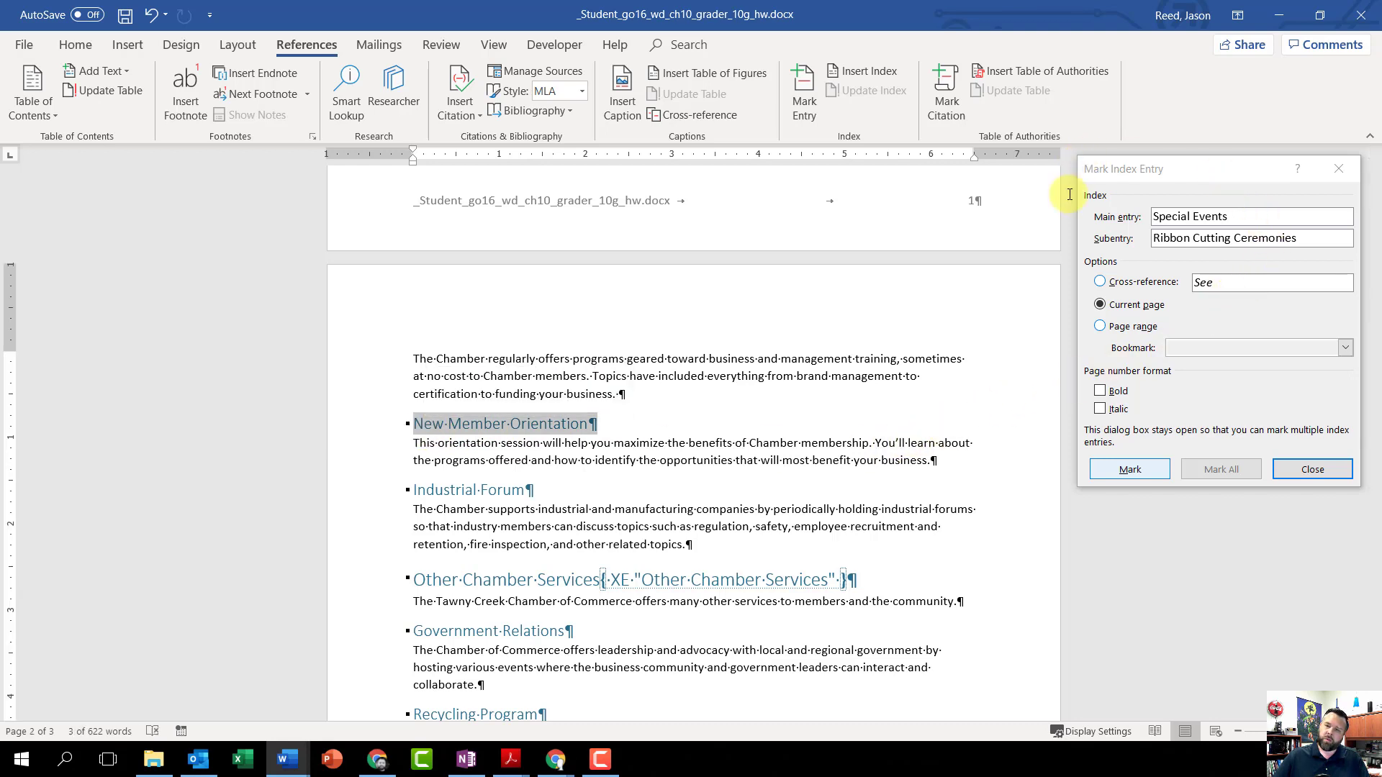
{"action": "left_click", "coordinate": [1129, 176]}
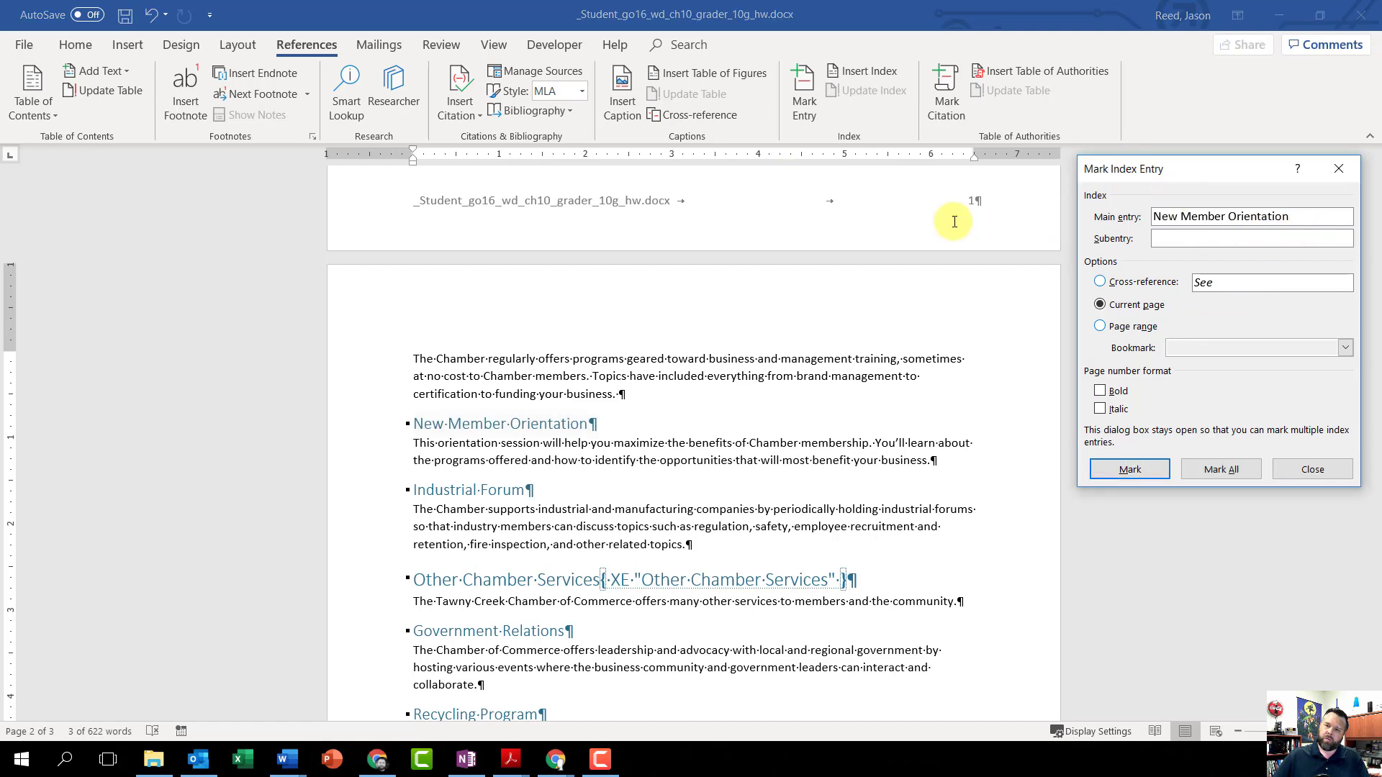
Step: Move New Member Orientation from the main entry to the subentry, and mark it under the main entry Workshops and Seminars
{"action": "left_click_drag", "start_coordinate": [1296, 216], "coordinate": [1152, 217]}
{"action": "left_click", "coordinate": [831, 216]}
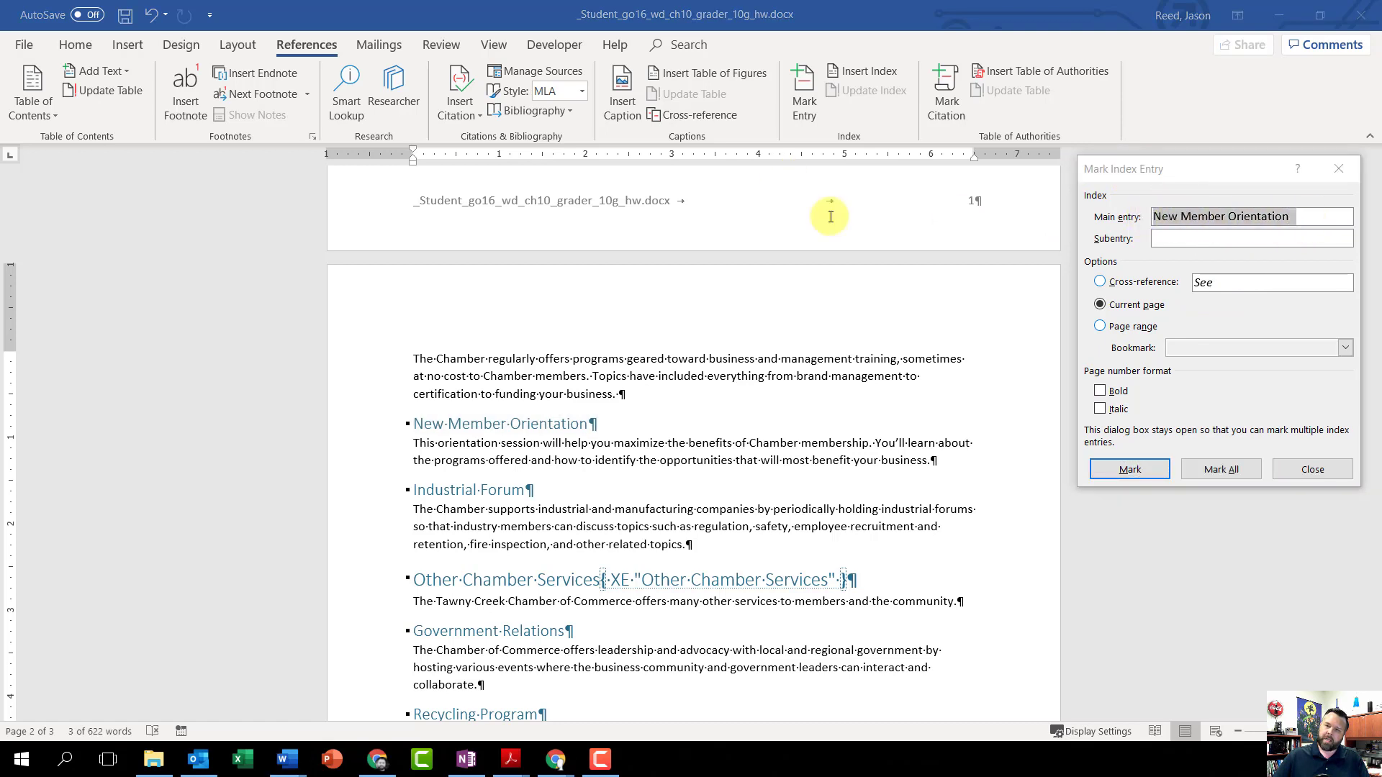
{"action": "right_click", "coordinate": [1187, 218]}
{"action": "left_click", "coordinate": [1218, 235]}
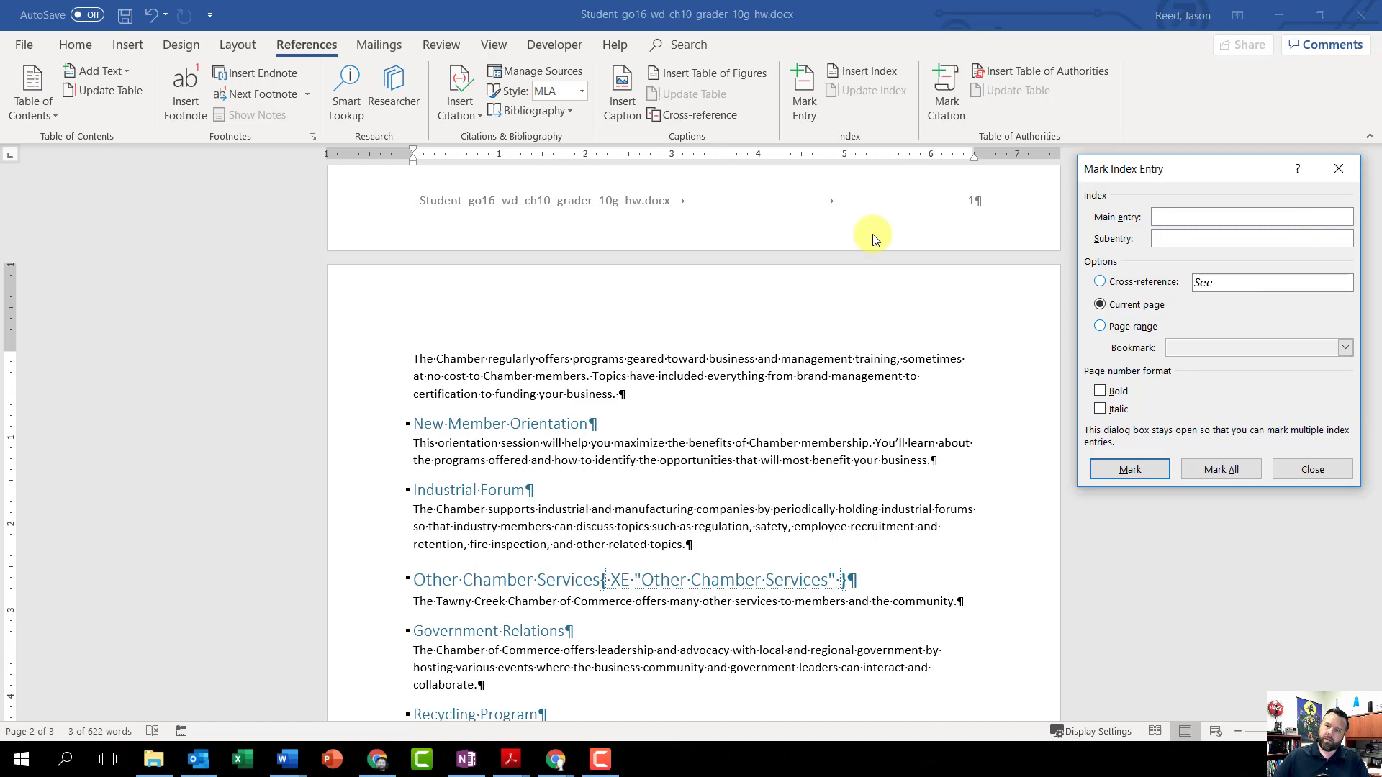
{"action": "right_click", "coordinate": [1184, 238]}
{"action": "left_click", "coordinate": [1221, 291]}
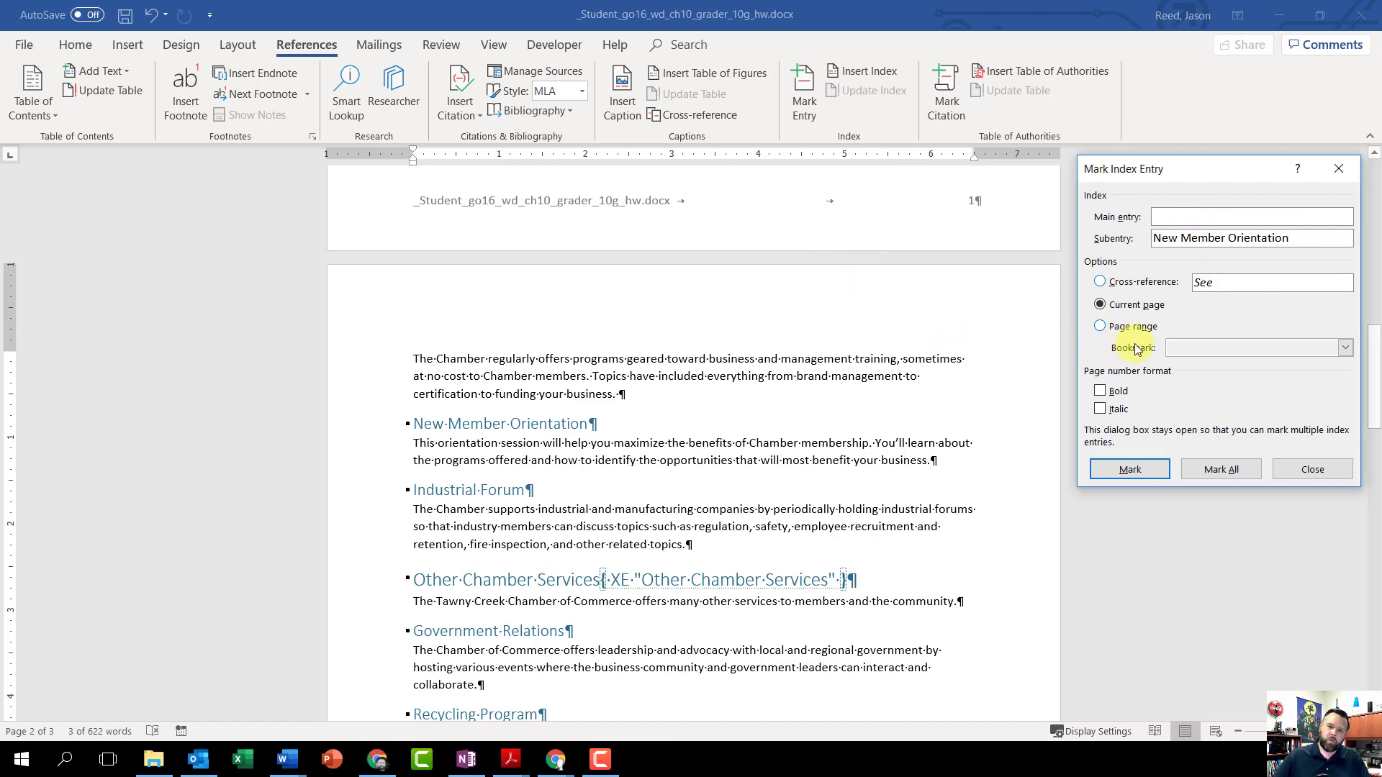
{"action": "scroll", "coordinate": [975, 380], "scroll_direction": "up", "scroll_amount": 2}
{"action": "scroll", "coordinate": [979, 385], "scroll_direction": "up", "scroll_amount": 2}
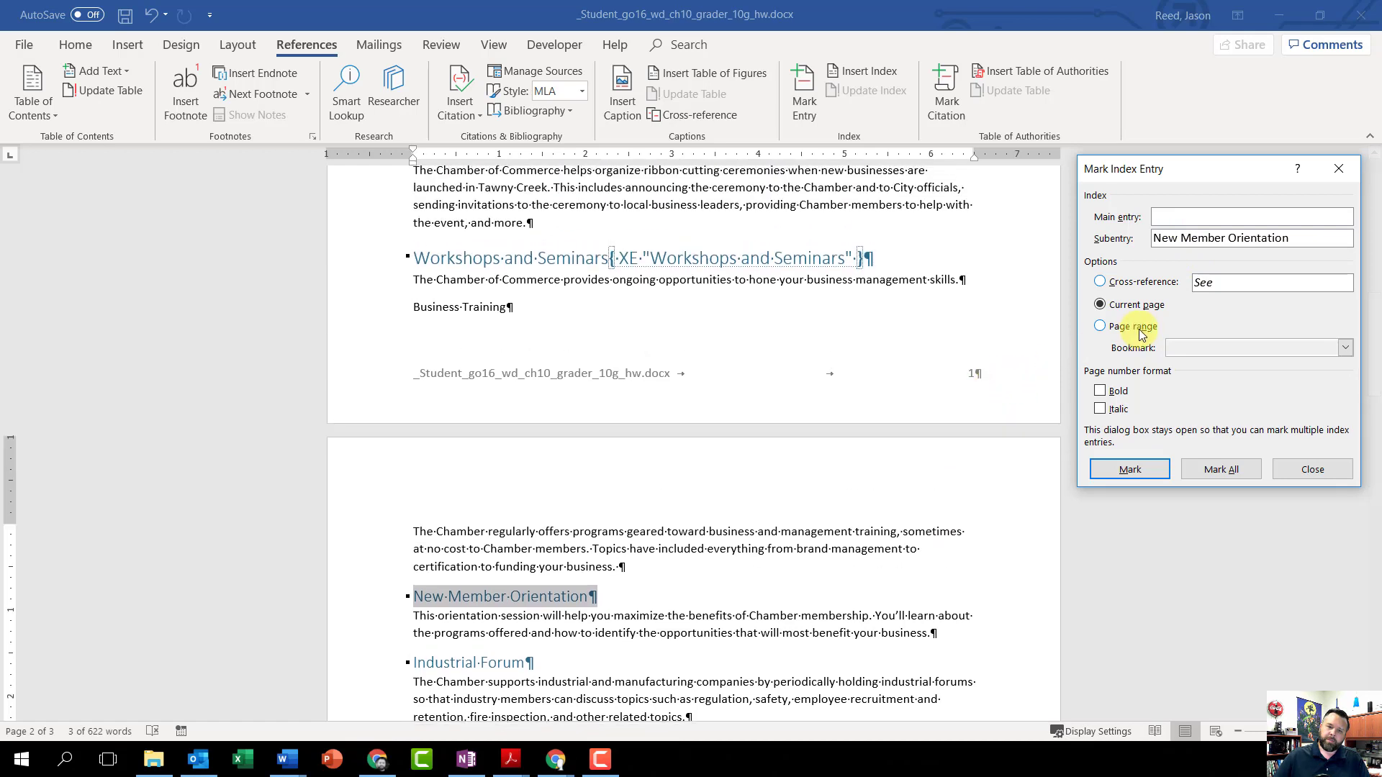
{"action": "left_click", "coordinate": [1192, 210]}
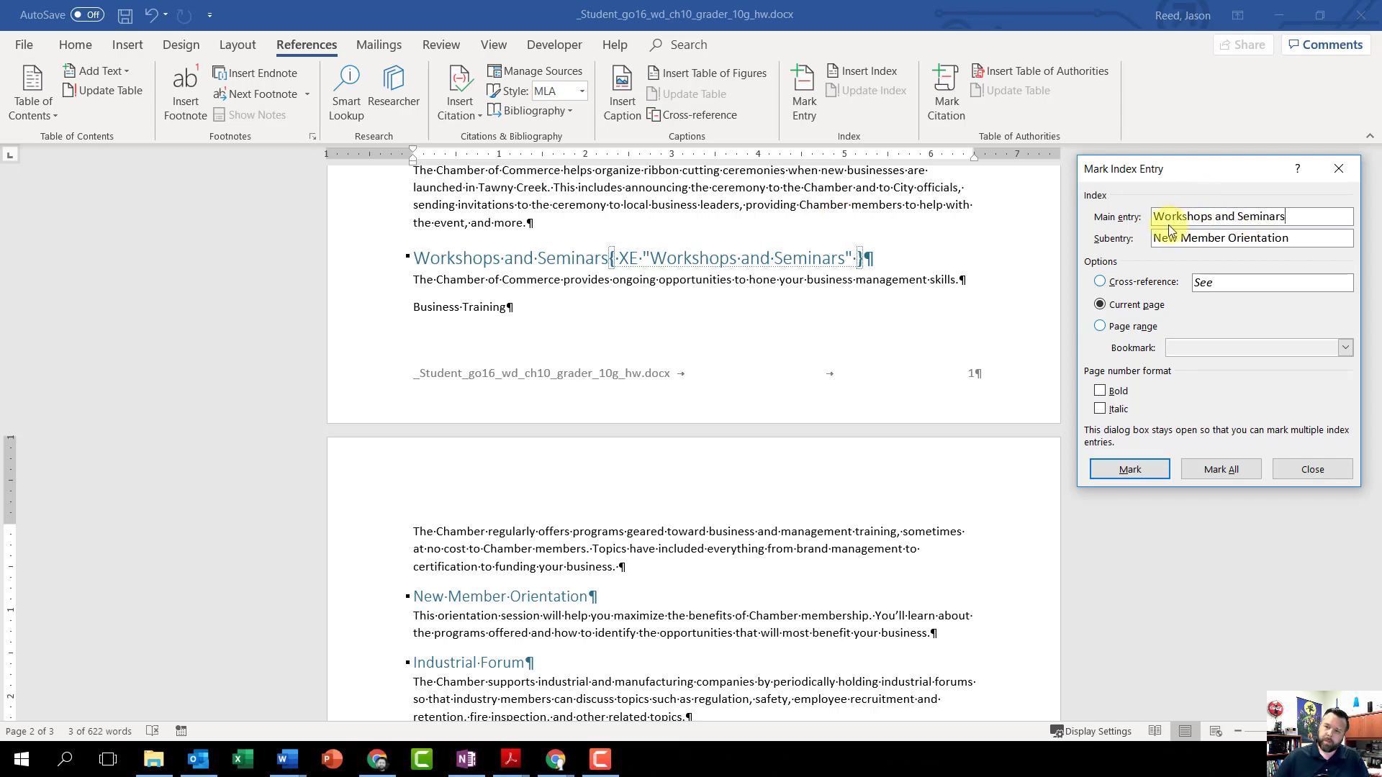
{"action": "left_click", "coordinate": [1123, 469]}
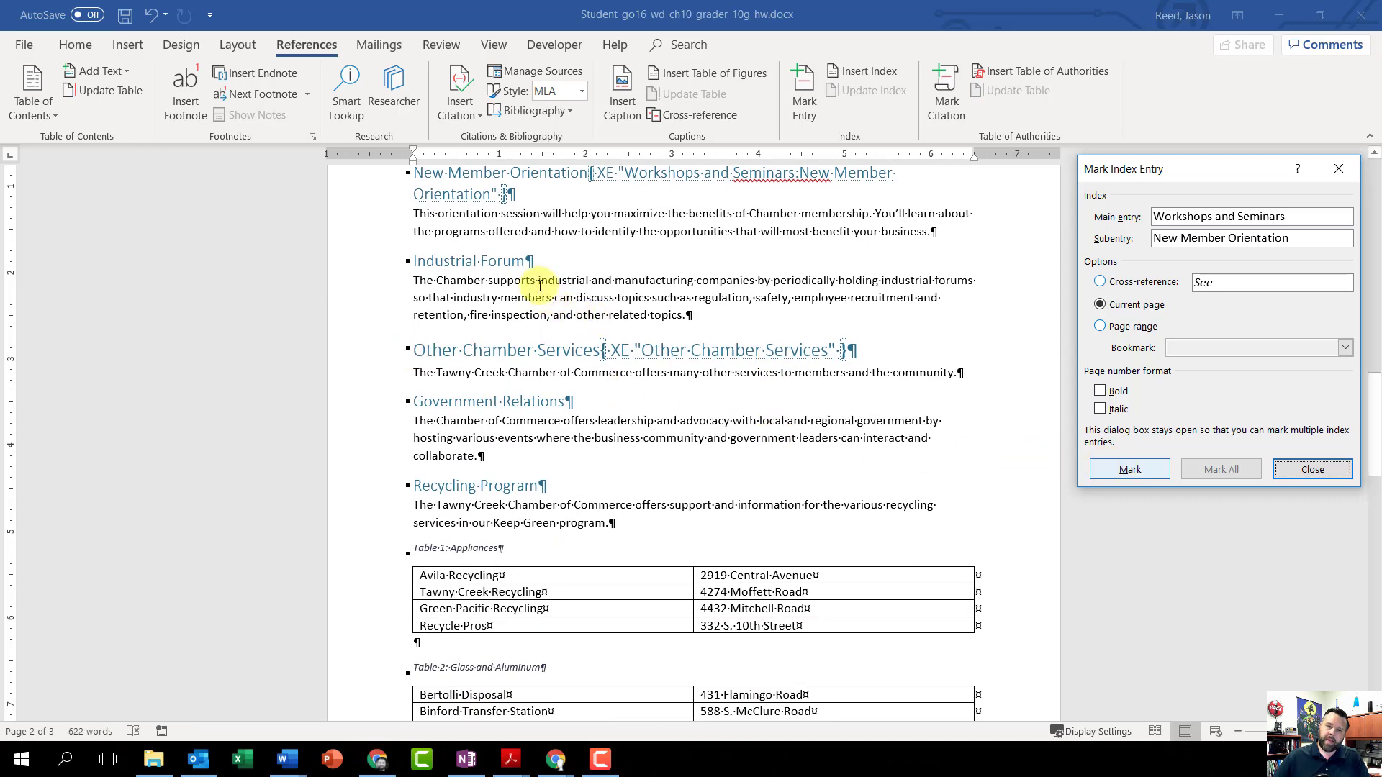
Step: Load the Industrial Forum heading on page 2 into the Mark Index Entry dialog and move it from the main entry to the subentry
{"action": "left_click_drag", "start_coordinate": [539, 261], "coordinate": [432, 264]}
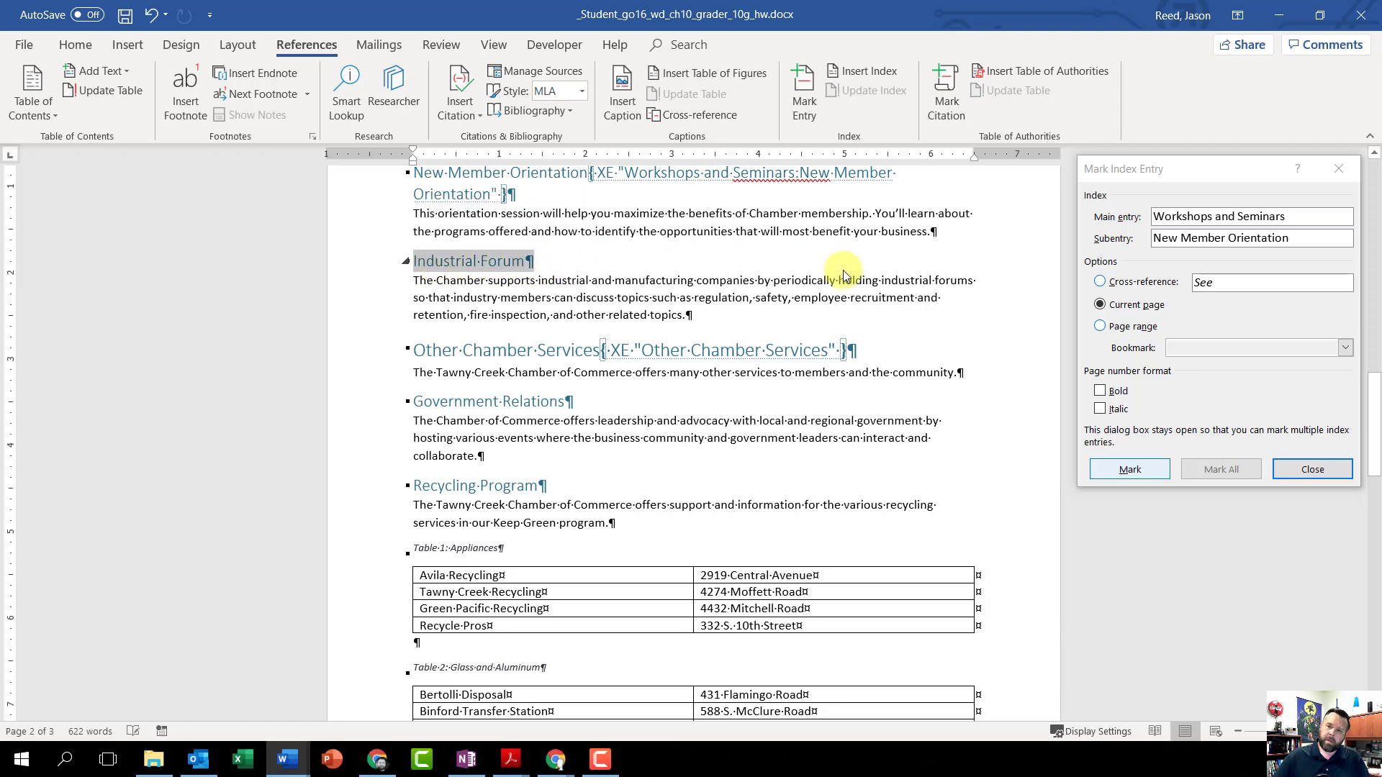
{"action": "left_click", "coordinate": [1148, 171]}
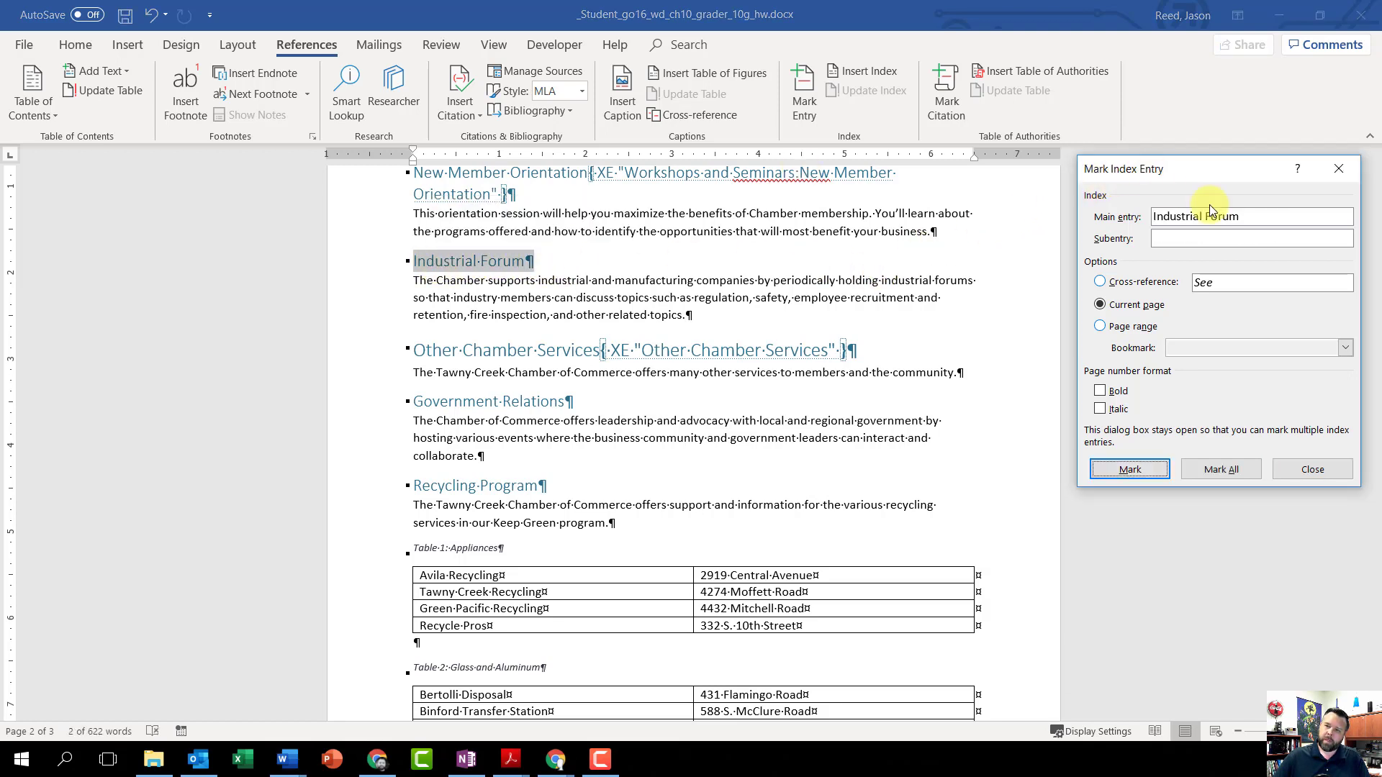
{"action": "left_click_drag", "start_coordinate": [1252, 216], "coordinate": [1148, 217]}
{"action": "right_click", "coordinate": [1189, 222]}
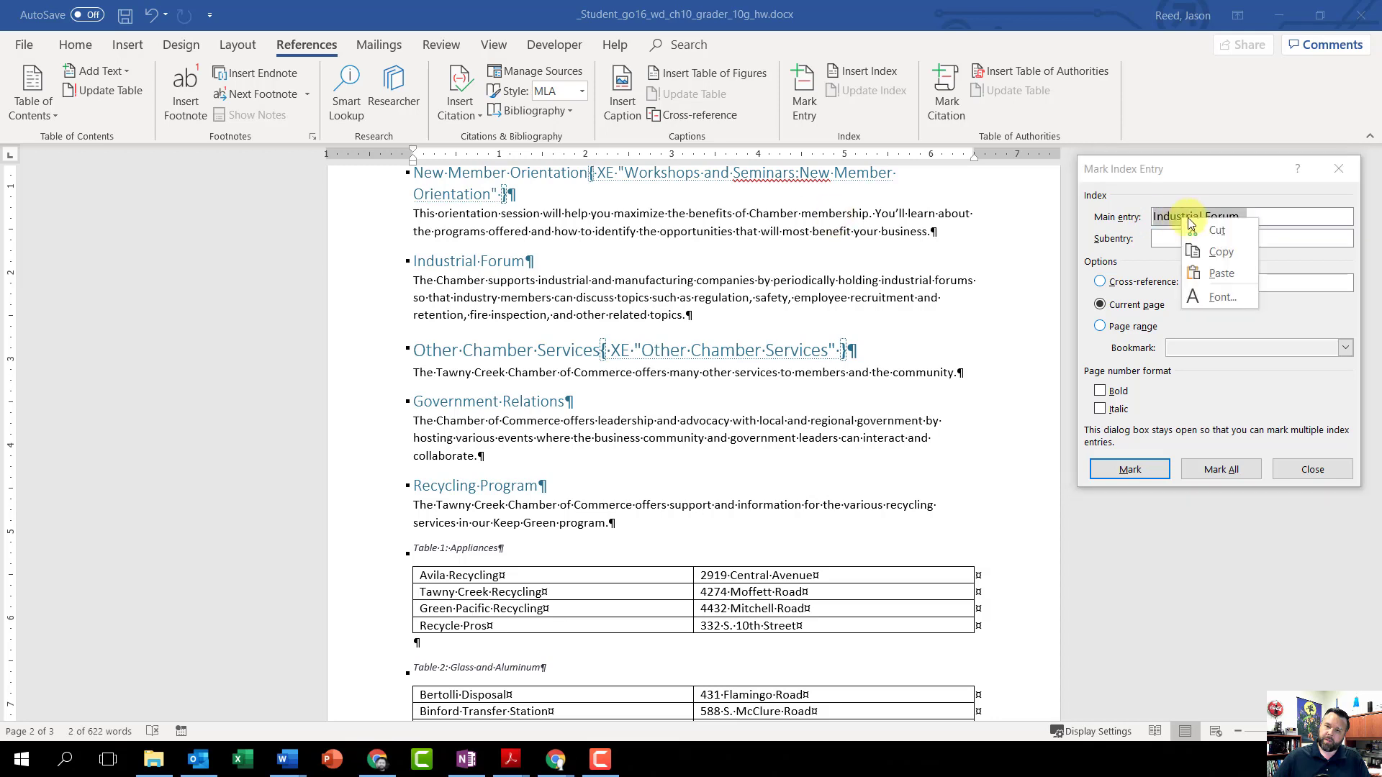
{"action": "left_click", "coordinate": [1216, 230]}
{"action": "right_click", "coordinate": [1195, 238]}
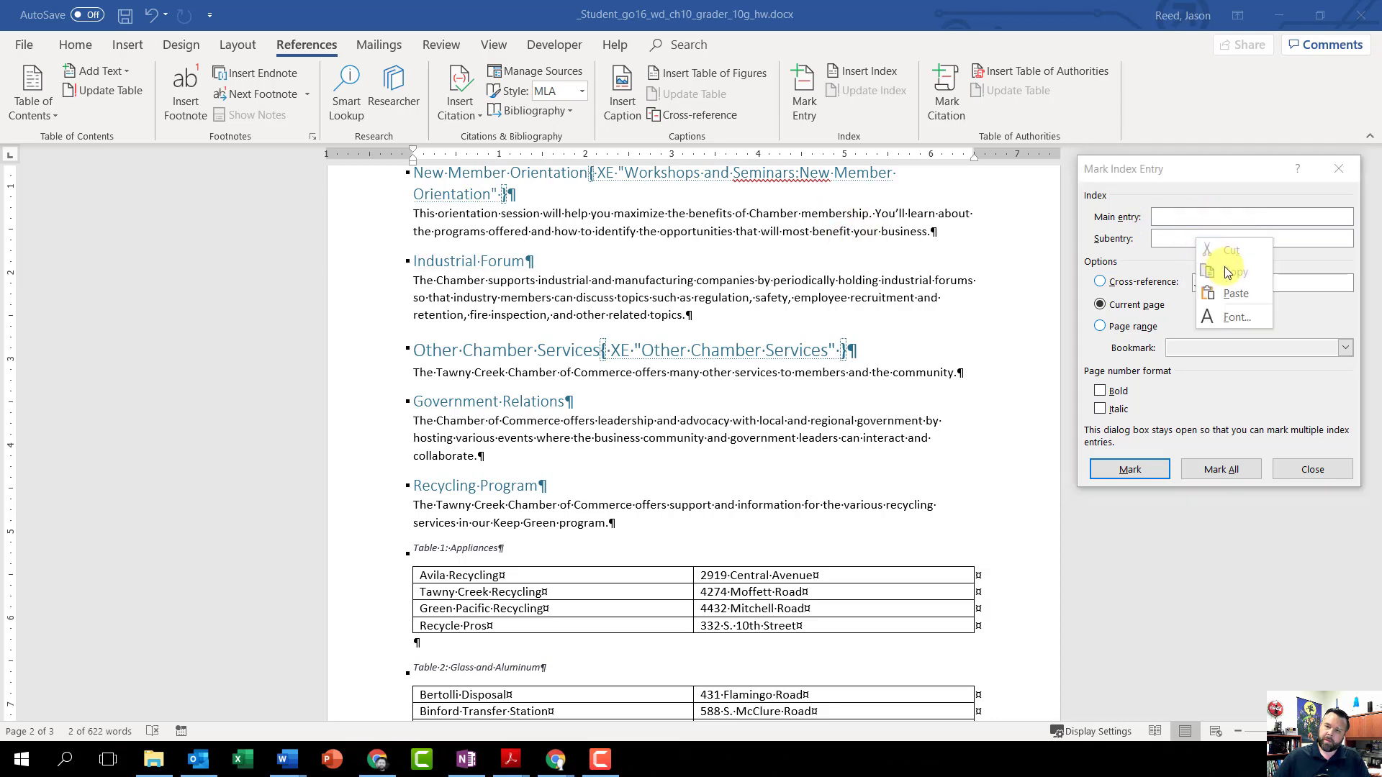
{"action": "key", "text": "Return"}
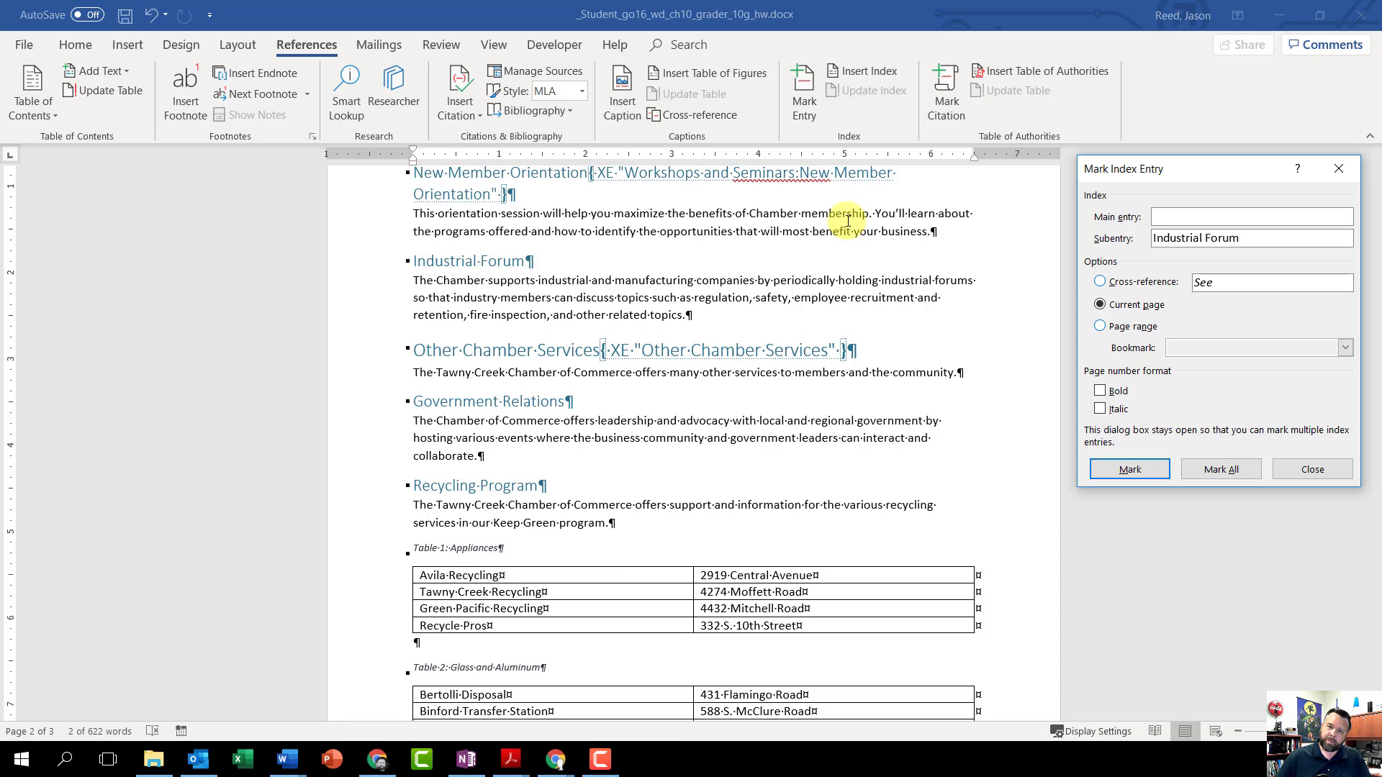
Step: Set the main entry to Workshops and Seminars and mark the Industrial Forum subentry for the current page
{"action": "scroll", "coordinate": [848, 221], "scroll_direction": "up", "scroll_amount": 6}
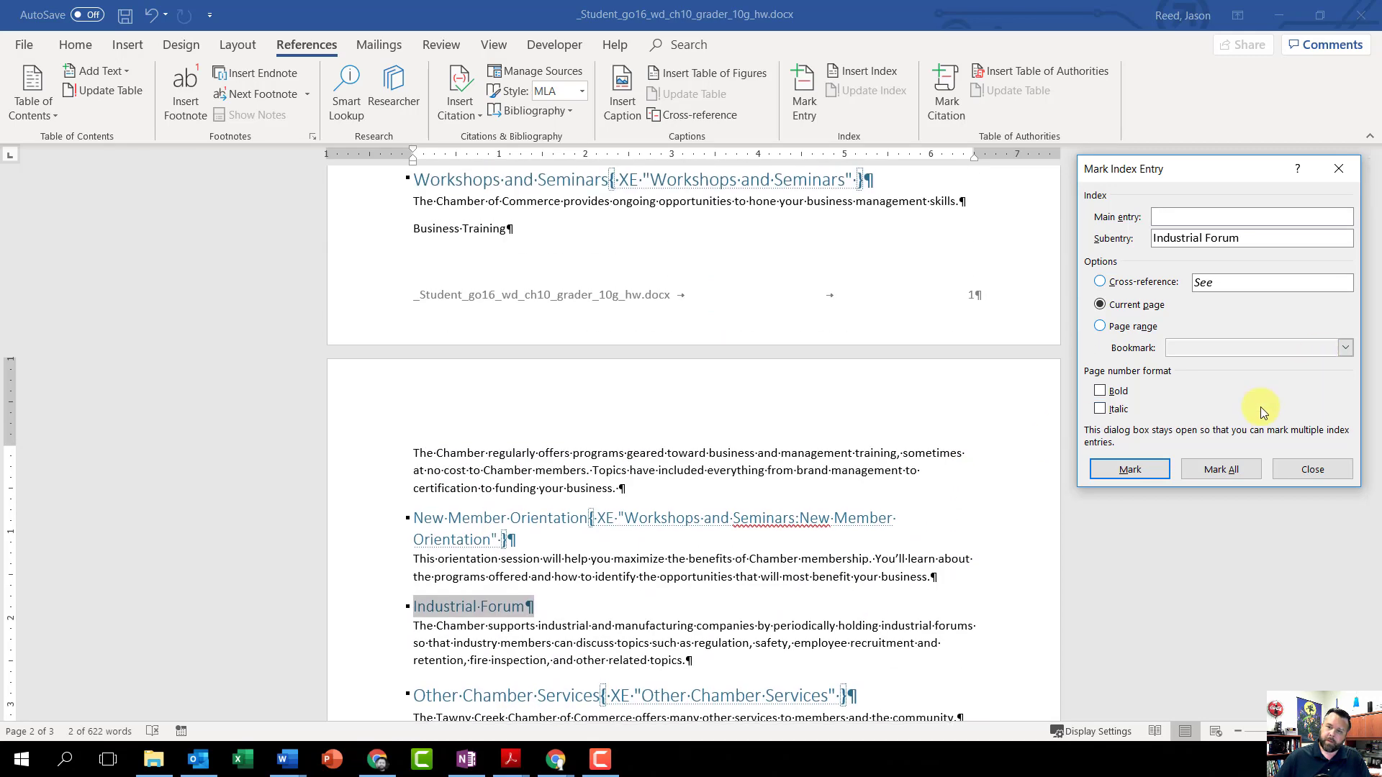
{"action": "key", "text": "alt+e"}
{"action": "type", "text": "Work"}
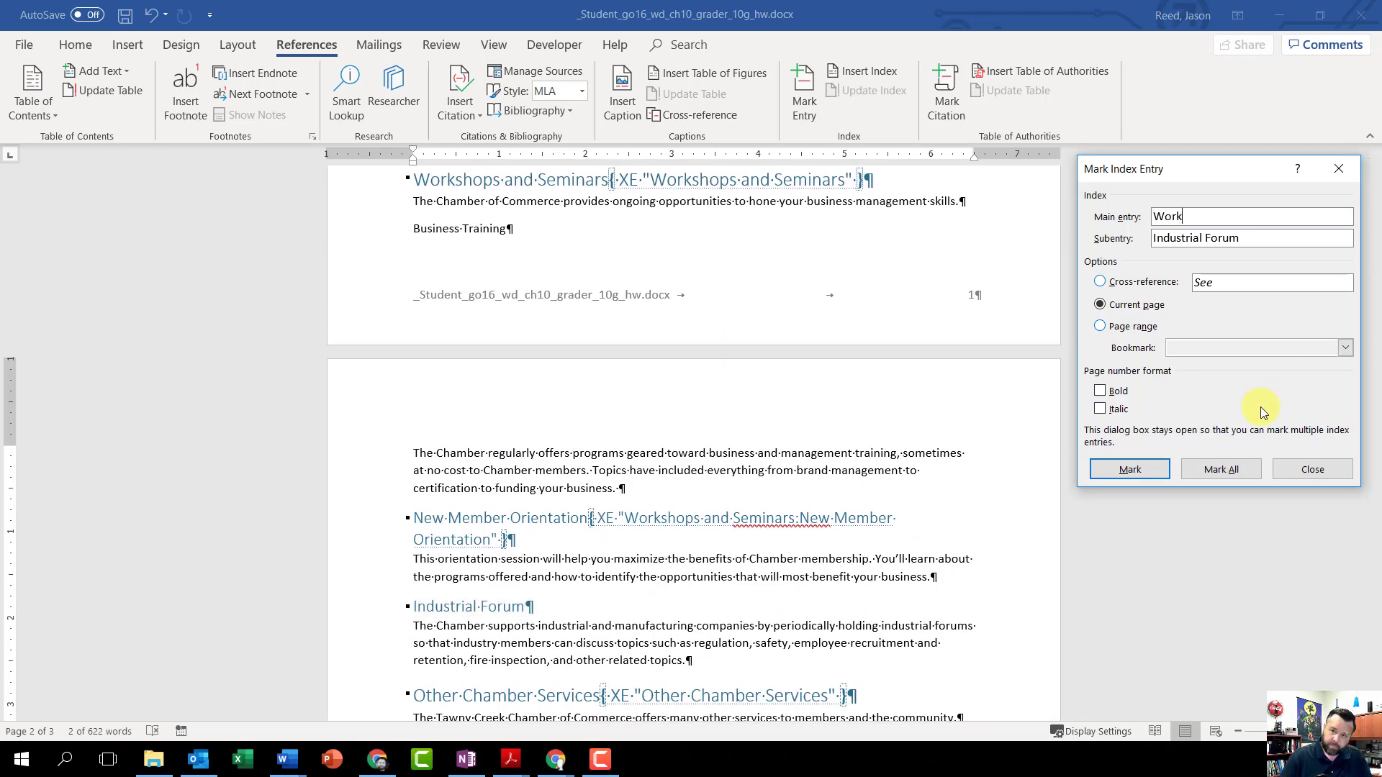
{"action": "type", "text": "shops and "}
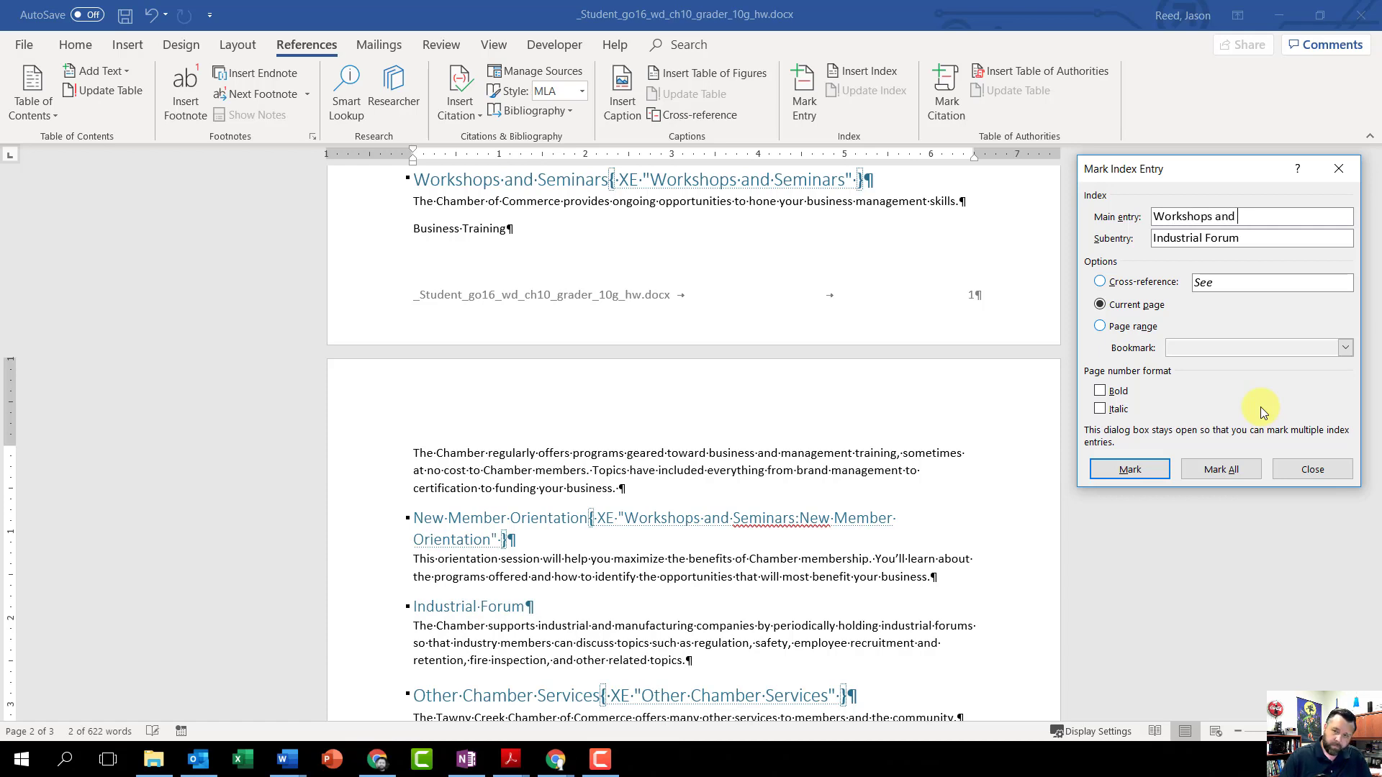
{"action": "type", "text": "CSeminars"}
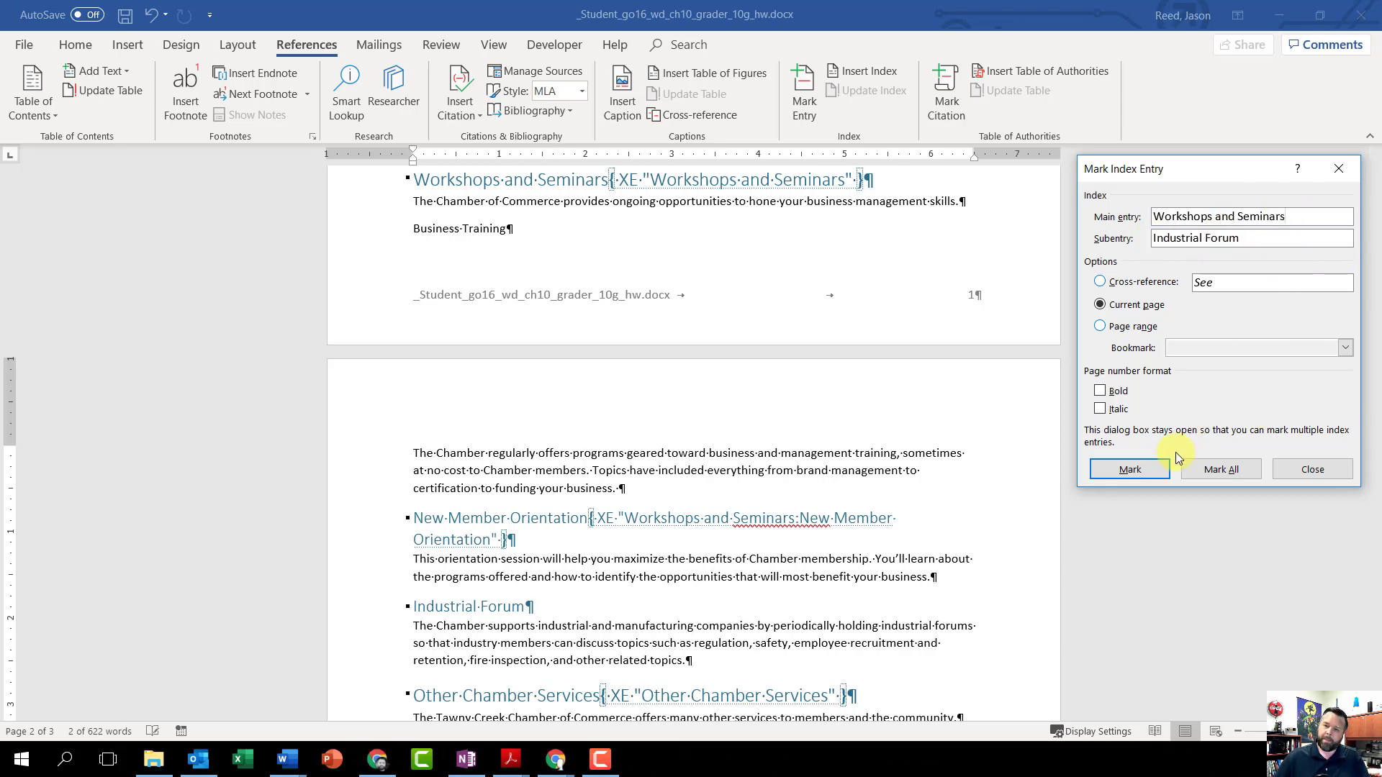
{"action": "left_click", "coordinate": [1152, 469]}
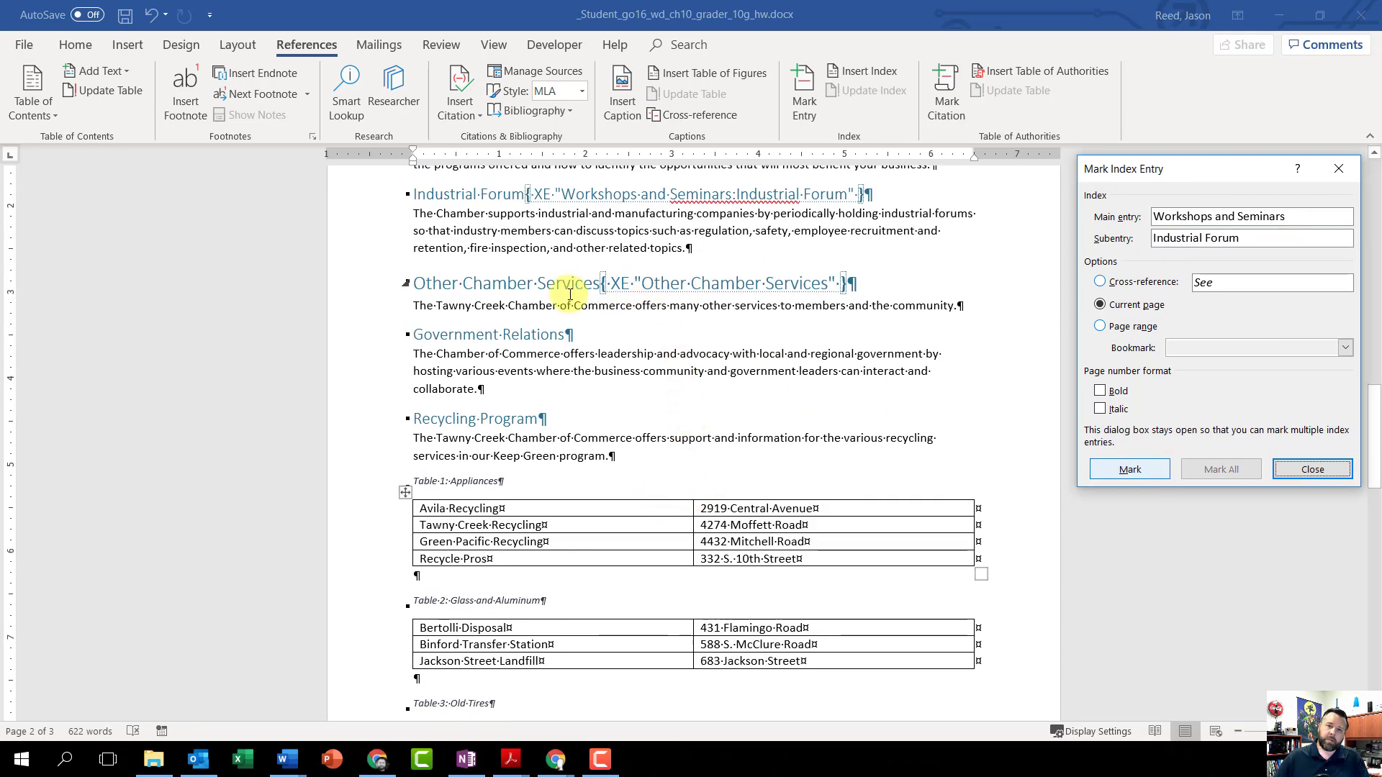
Step: Load the Government Relations heading on page 2 into the Mark Index Entry dialog
{"action": "scroll", "coordinate": [554, 284], "scroll_direction": "up", "scroll_amount": 1}
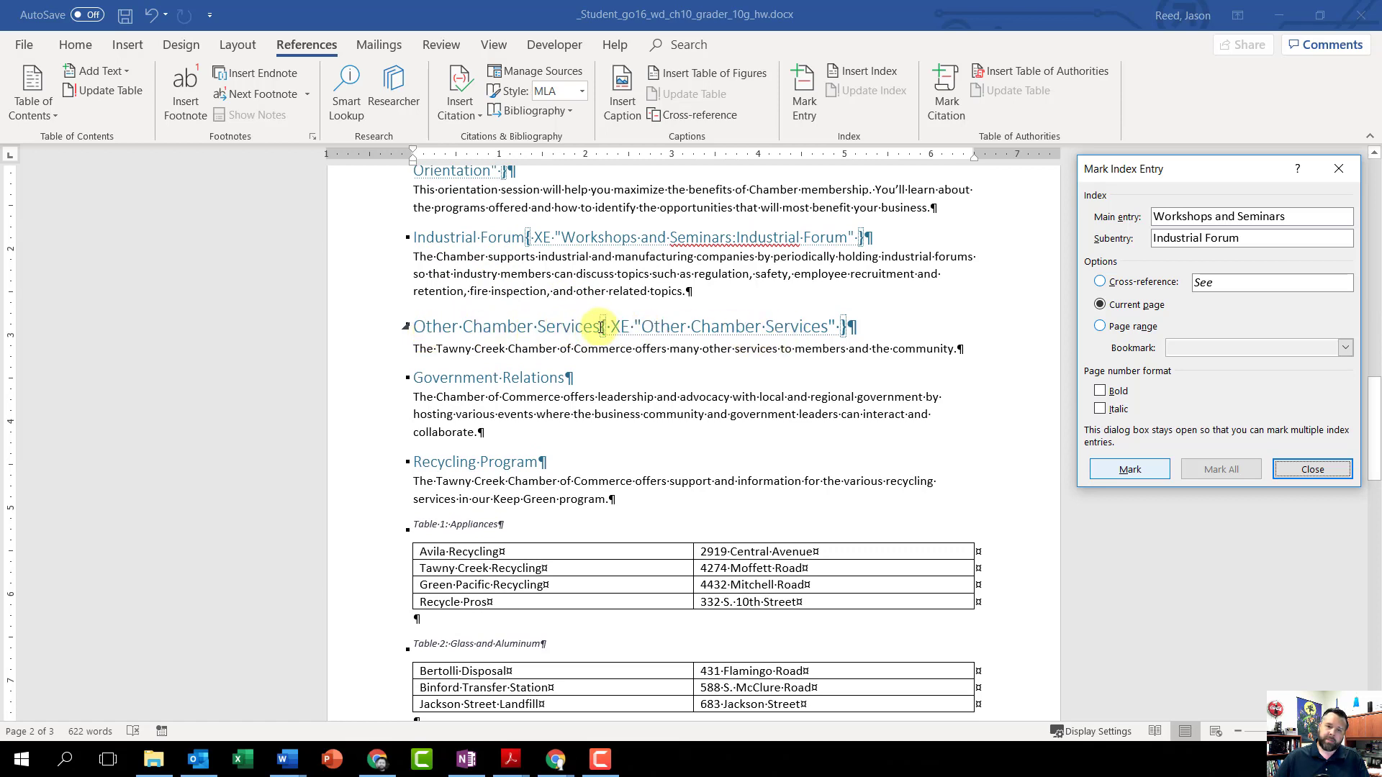
{"action": "left_click", "coordinate": [568, 378]}
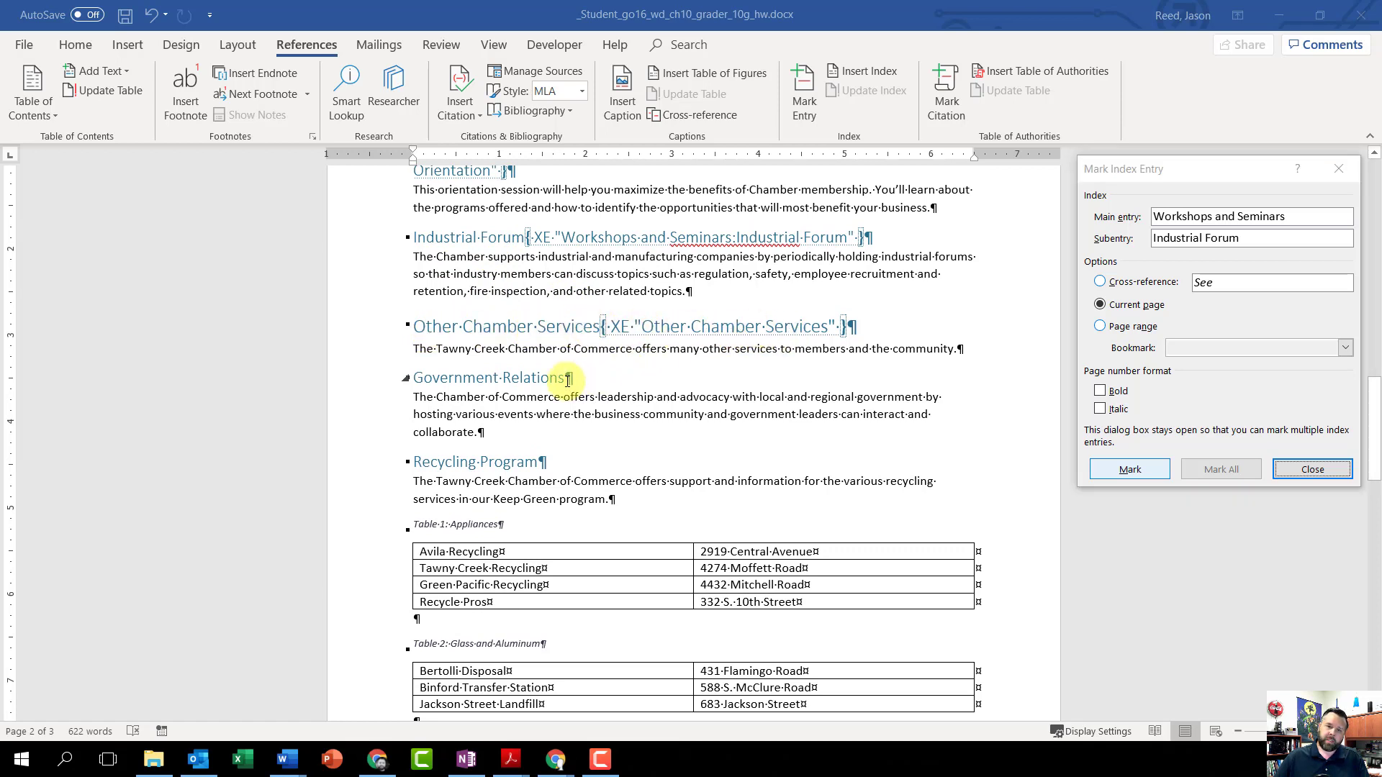
{"action": "left_click_drag", "start_coordinate": [569, 378], "coordinate": [444, 378]}
{"action": "left_click", "coordinate": [1127, 171]}
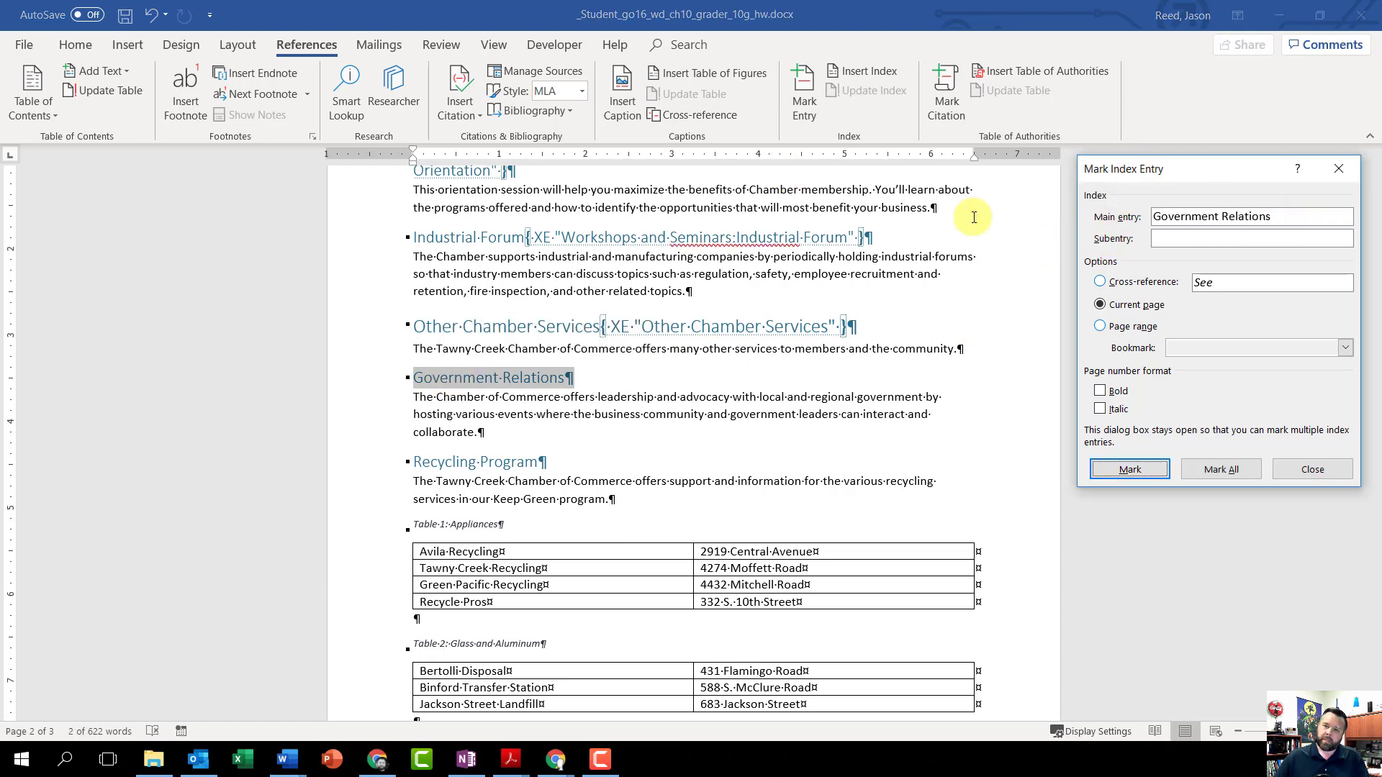
Step: Move Government Relations from the main entry to the subentry, and mark it under the main entry Other Chamber Services
{"action": "left_click_drag", "start_coordinate": [1295, 216], "coordinate": [1149, 218]}
{"action": "right_click", "coordinate": [1156, 216]}
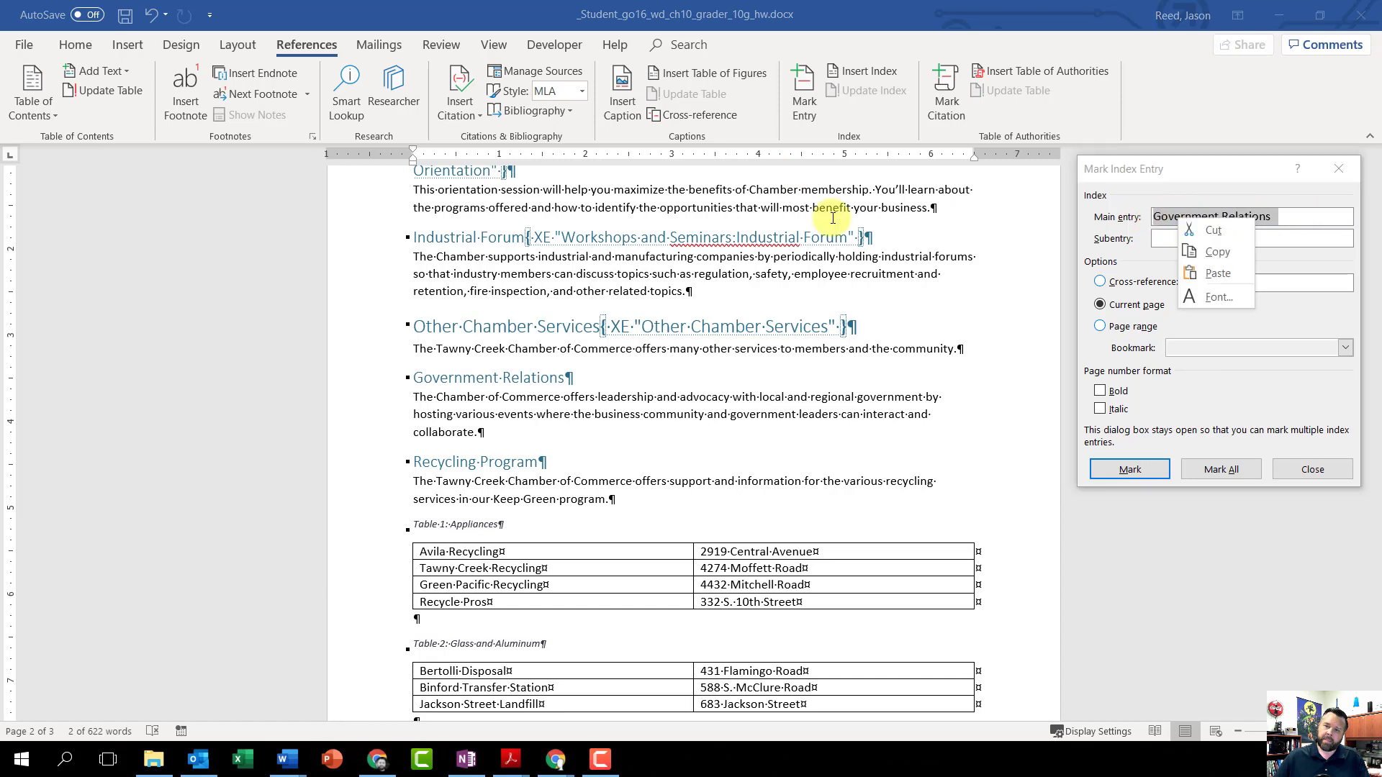
{"action": "left_click", "coordinate": [1217, 237]}
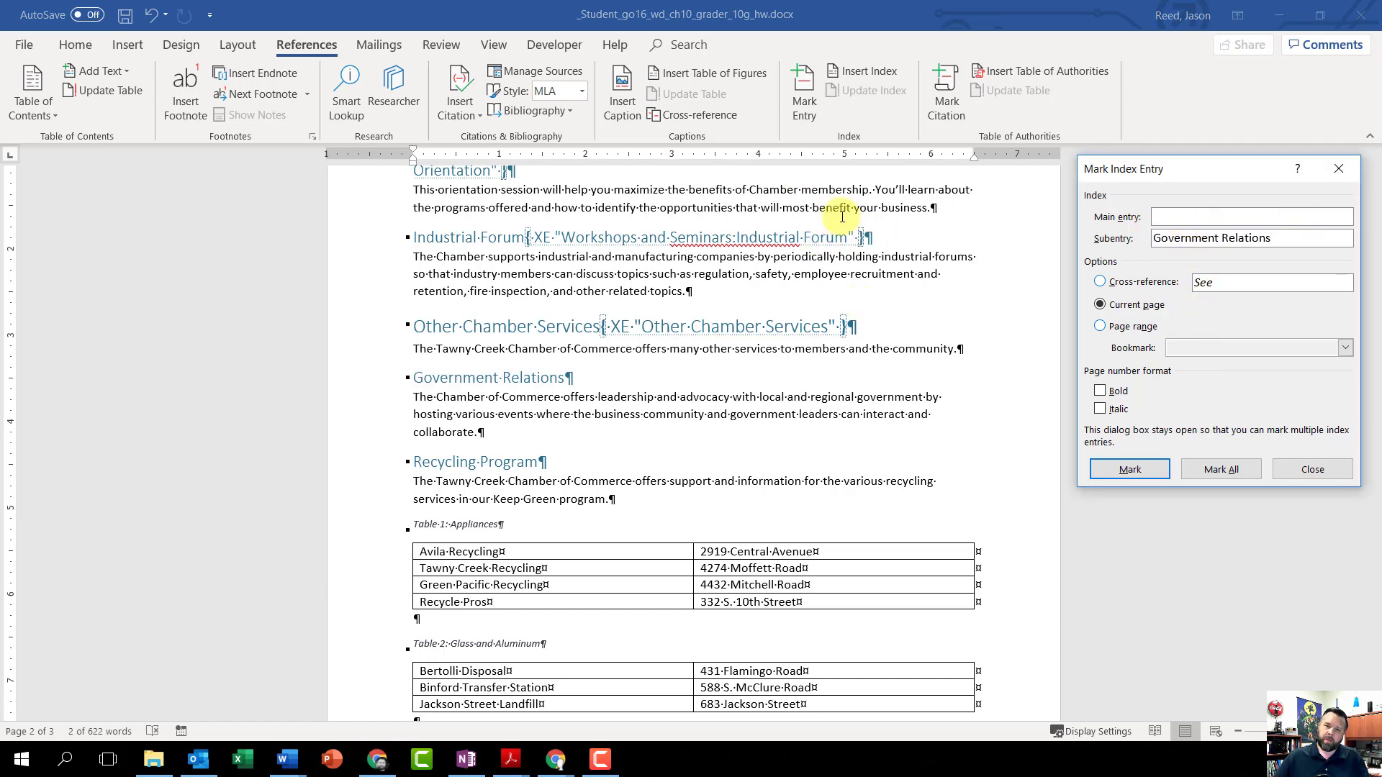
{"action": "type", "text": "Other Chamber Services"}
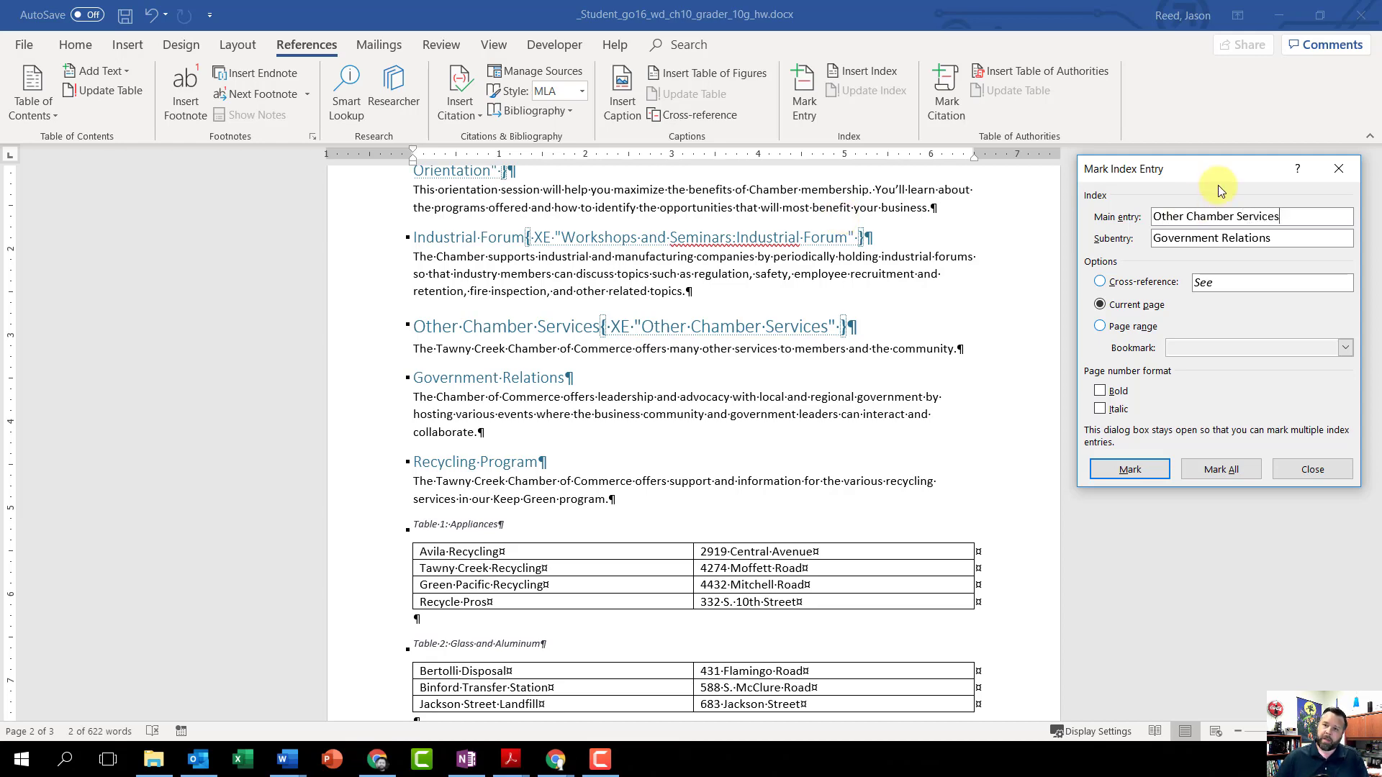
{"action": "left_click", "coordinate": [1130, 469]}
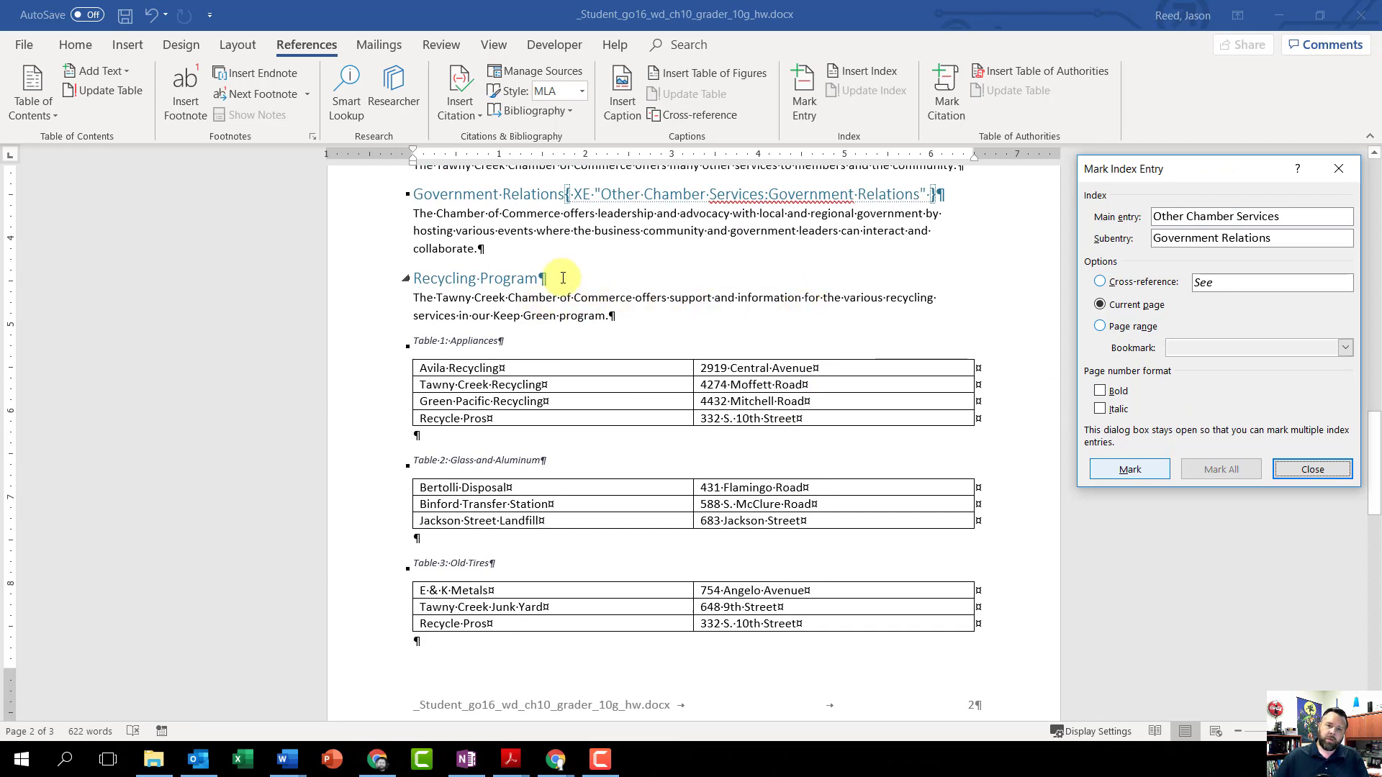
Step: Load the Recycling Program heading on page 2 into the Mark Index Entry dialog and move it from the main entry to the subentry
{"action": "left_click_drag", "start_coordinate": [567, 277], "coordinate": [414, 279]}
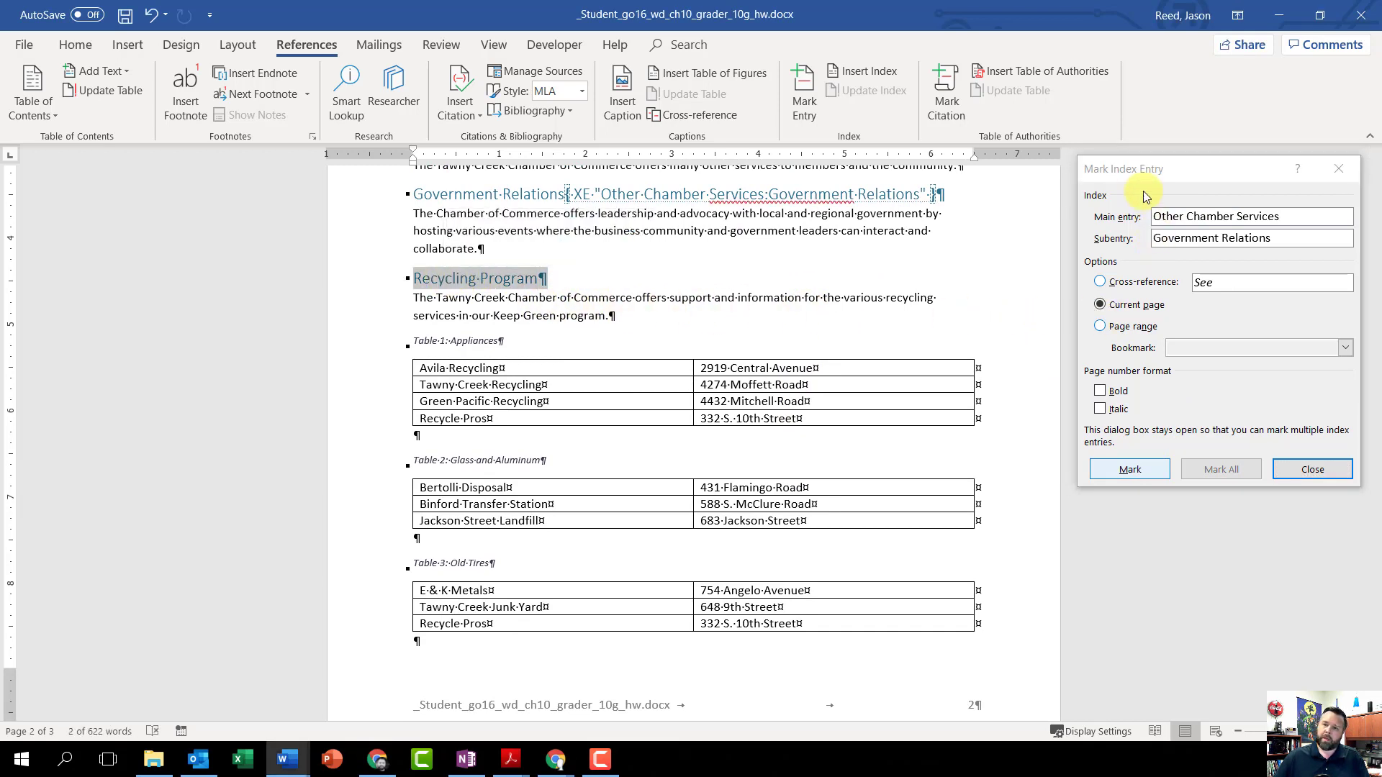
{"action": "left_click", "coordinate": [1134, 171]}
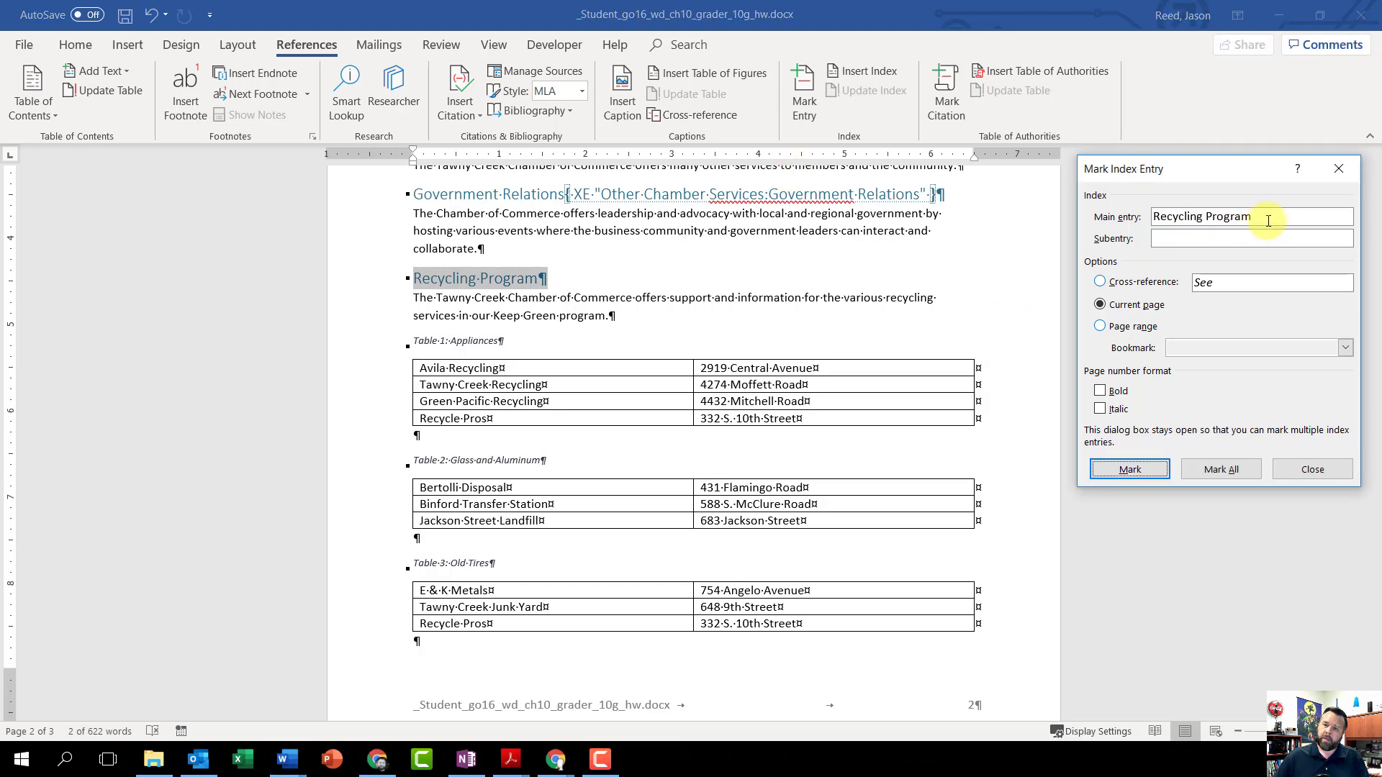
{"action": "left_click_drag", "start_coordinate": [1269, 216], "coordinate": [1127, 218]}
{"action": "right_click", "coordinate": [1170, 220]}
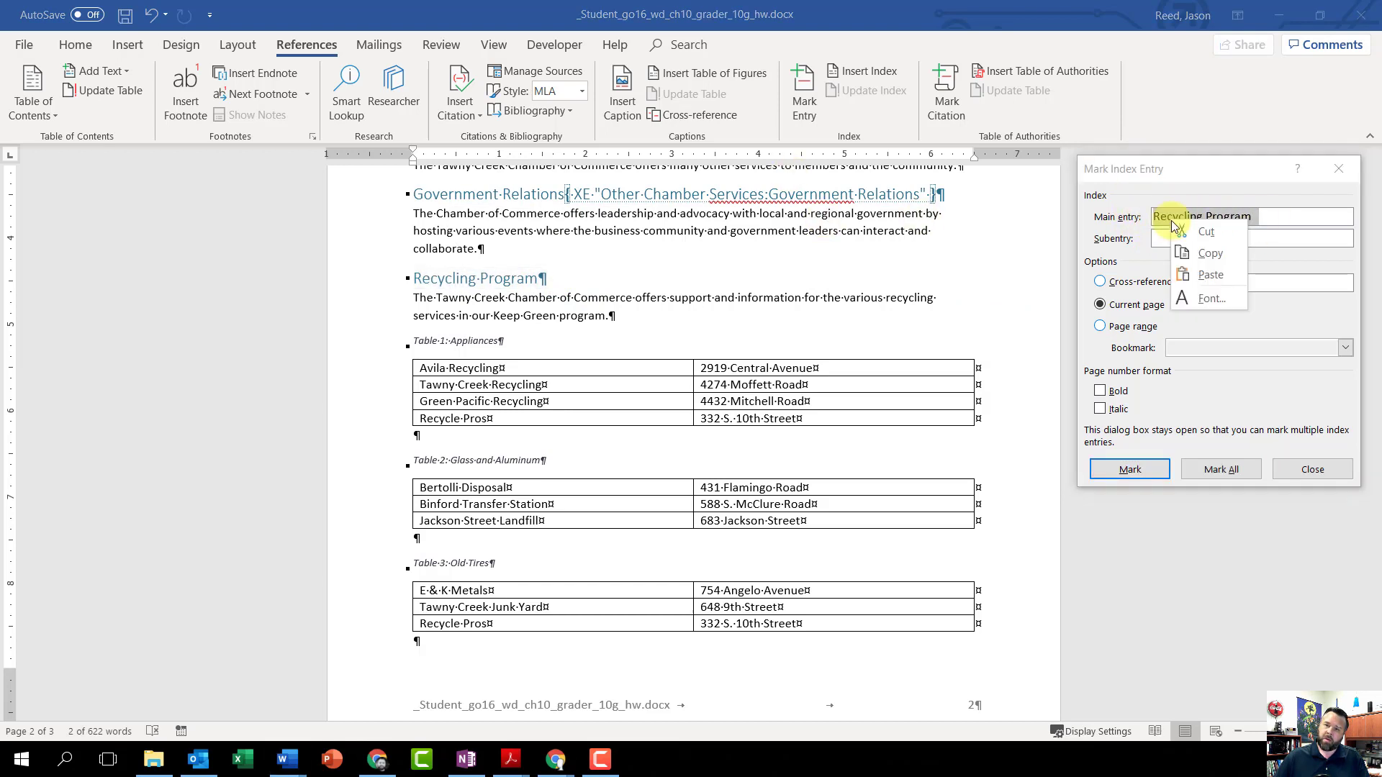
{"action": "left_click", "coordinate": [1218, 234]}
{"action": "right_click", "coordinate": [1175, 238]}
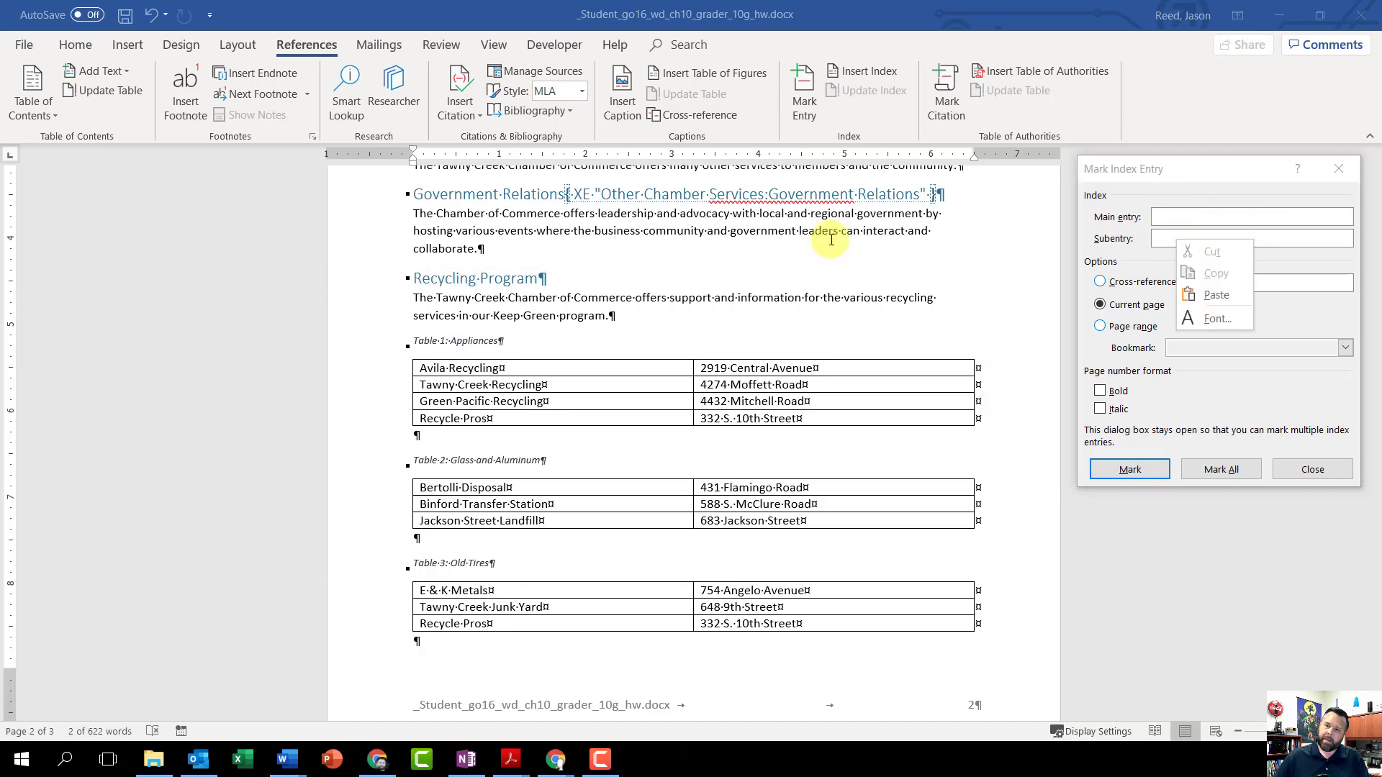
{"action": "left_click", "coordinate": [1214, 293]}
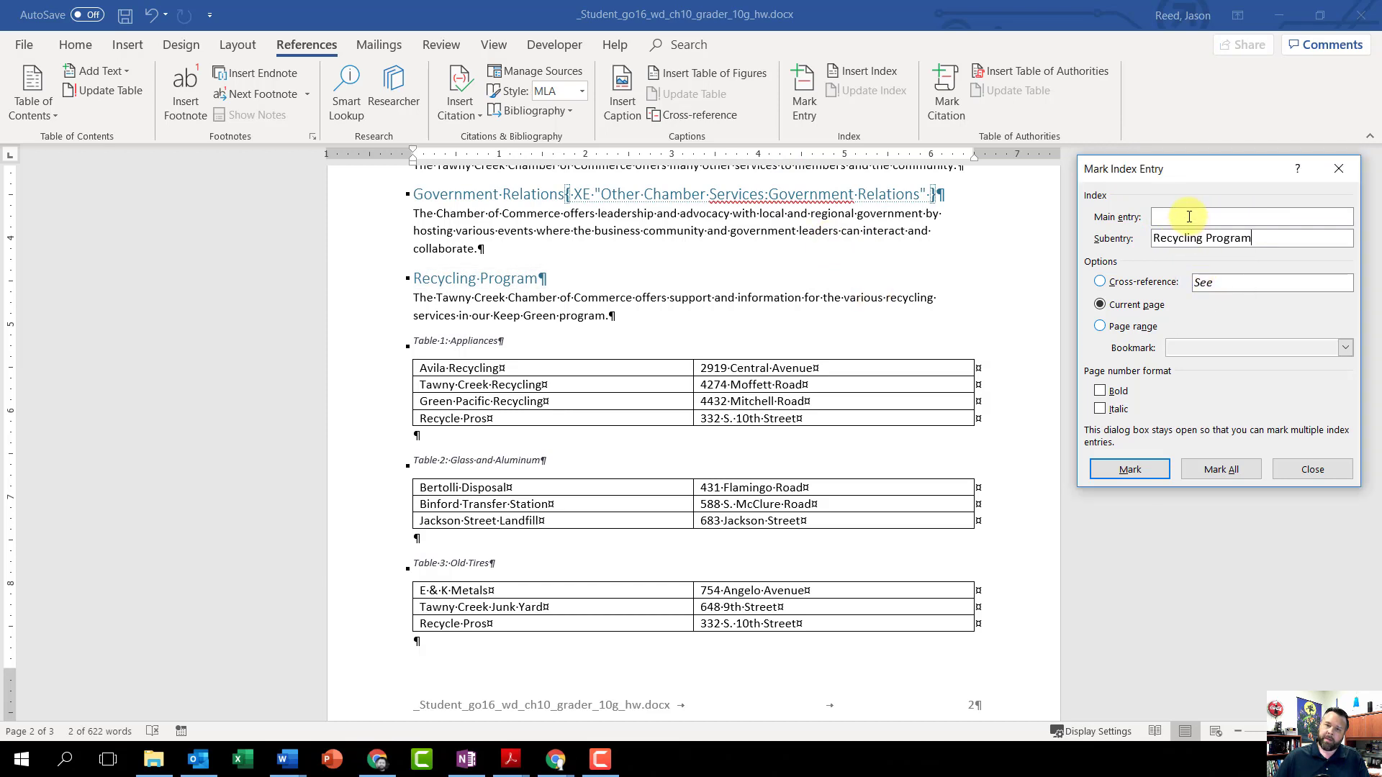
Step: Set the main entry to Other Chamber Services and mark the Recycling Program subentry for the current page
{"action": "left_click", "coordinate": [1235, 223]}
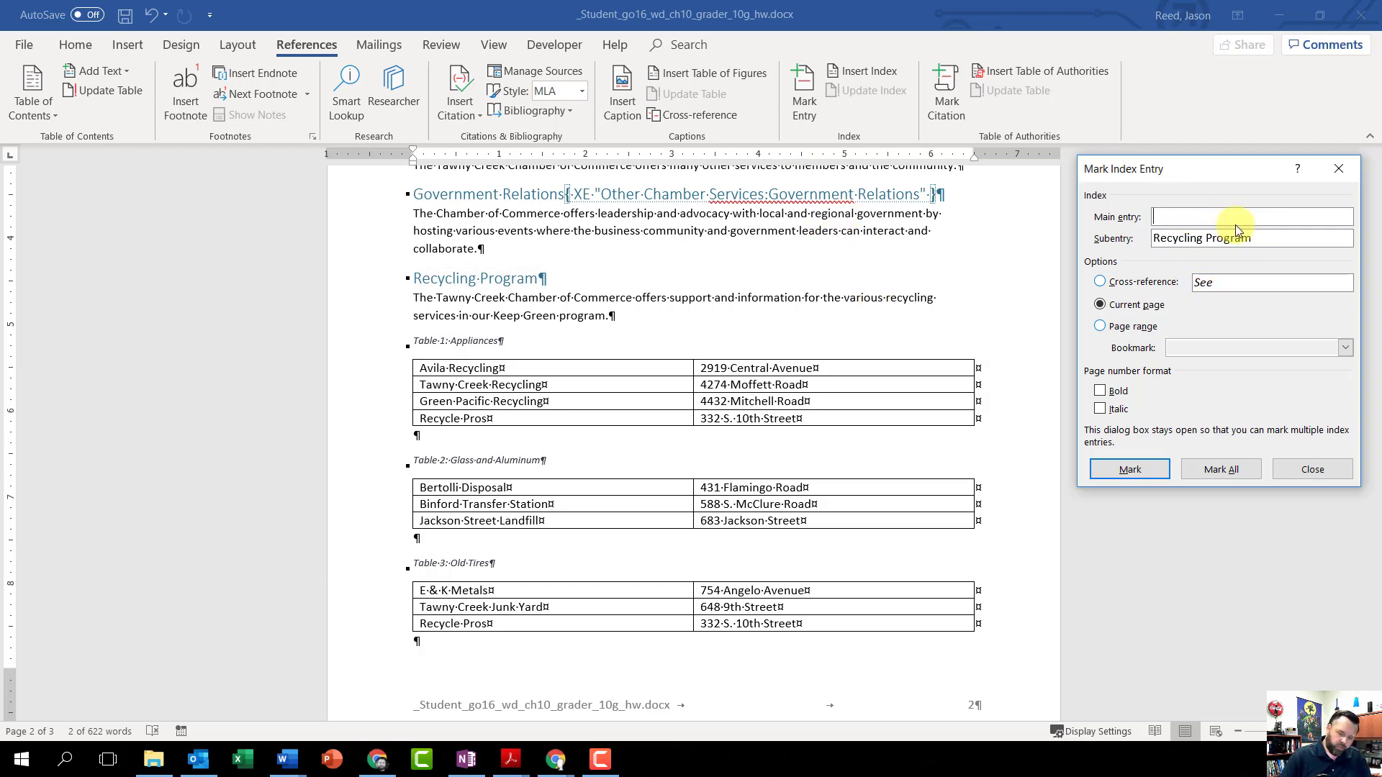
{"action": "type", "text": "Other Ch"}
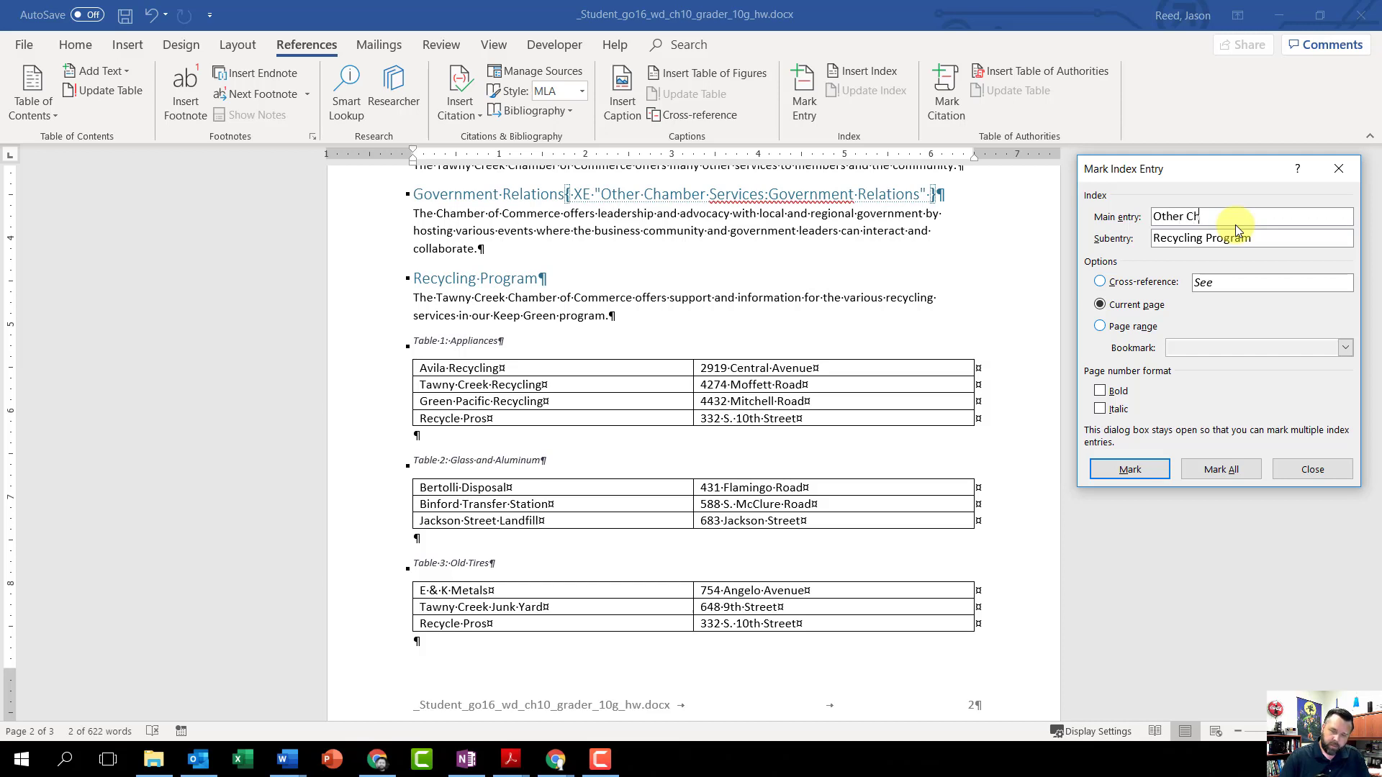
{"action": "type", "text": "amber Services"}
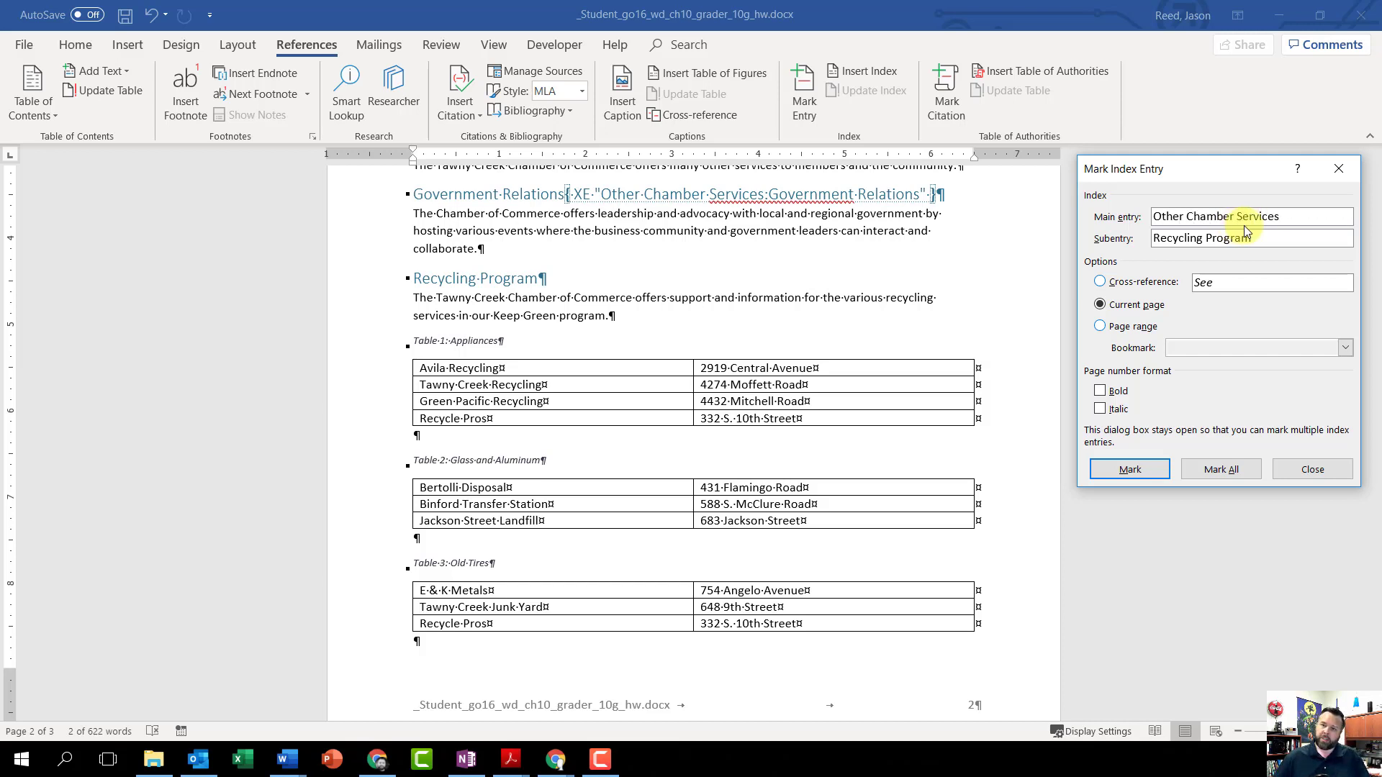
{"action": "left_click", "coordinate": [1145, 466]}
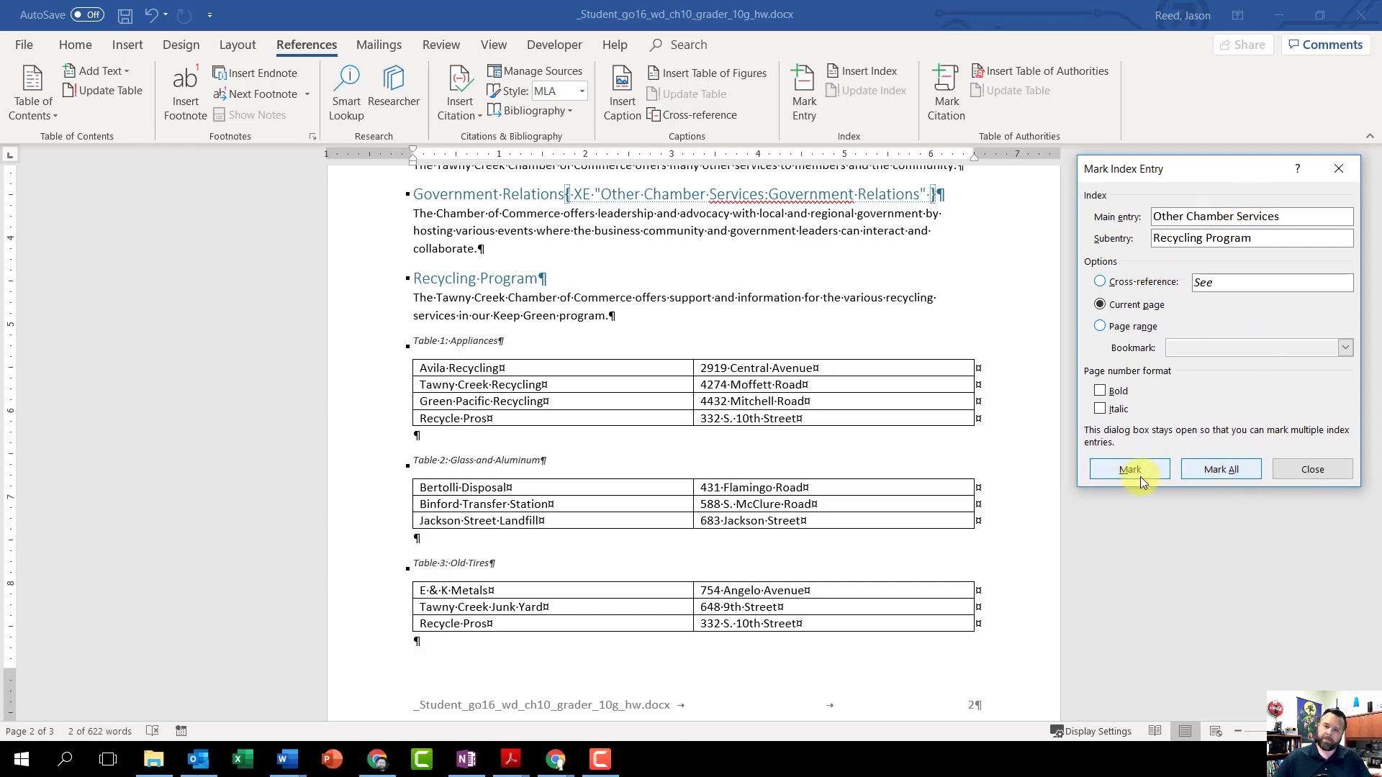
Step: Check the index entries marked throughout the document and close the Mark Index Entry dialog
{"action": "scroll", "coordinate": [785, 504], "scroll_direction": "down", "scroll_amount": 5}
{"action": "scroll", "coordinate": [770, 544], "scroll_direction": "down", "scroll_amount": 4}
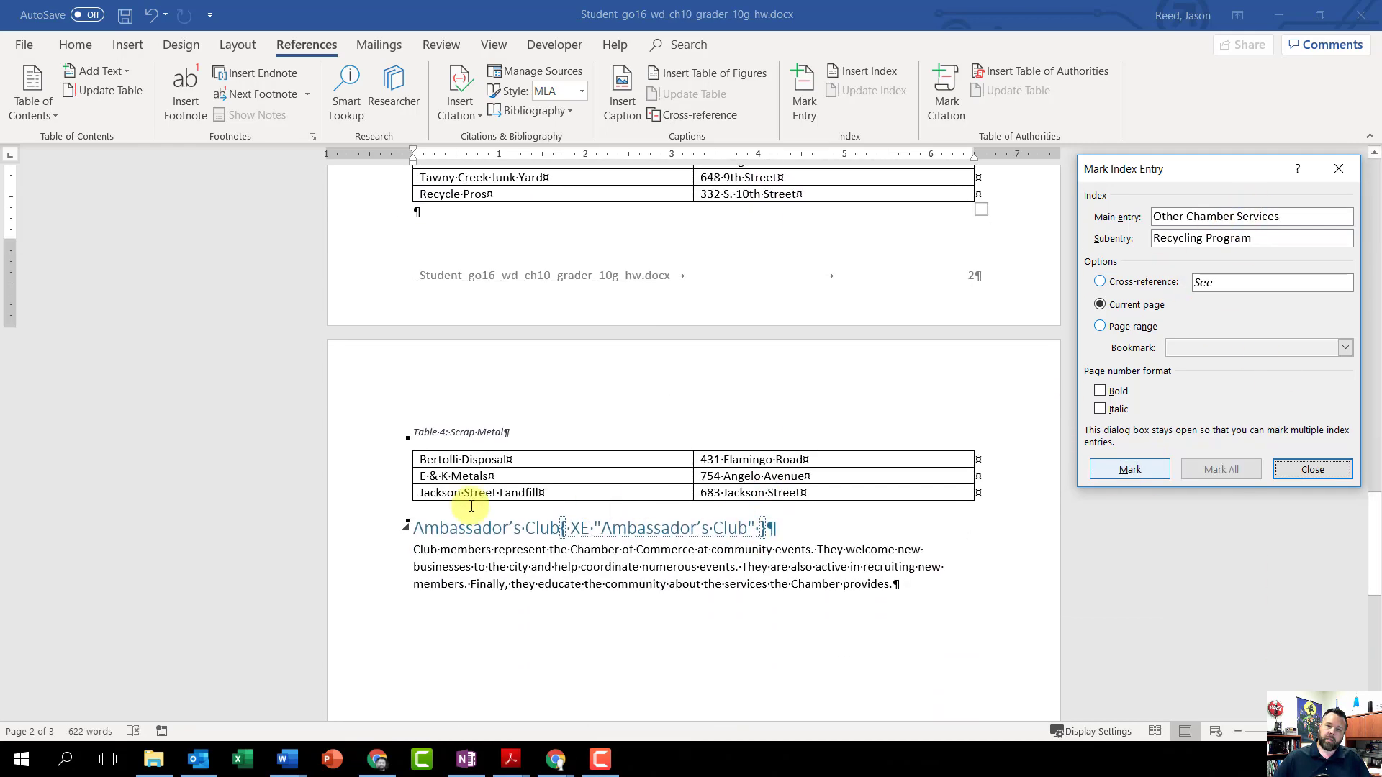
{"action": "scroll", "coordinate": [842, 529], "scroll_direction": "up", "scroll_amount": 15}
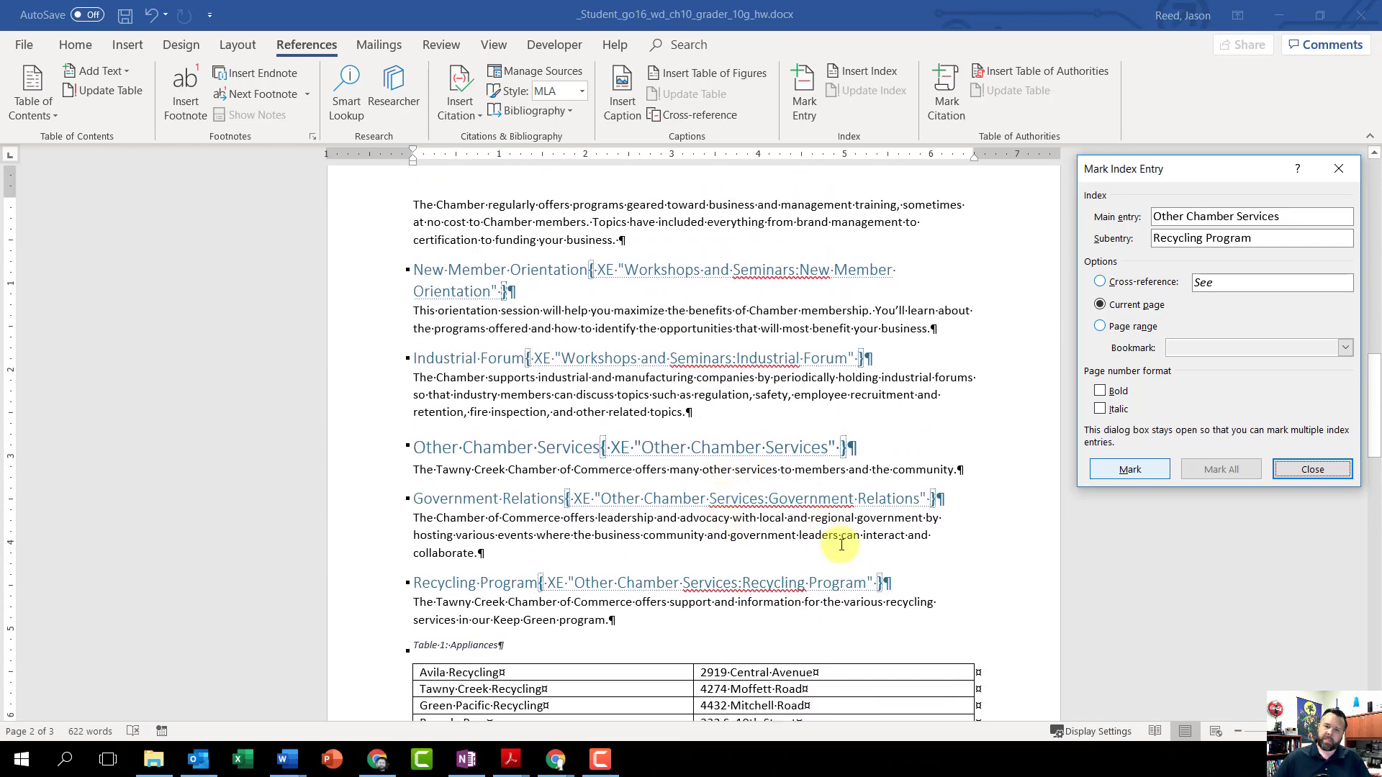
{"action": "scroll", "coordinate": [666, 412], "scroll_direction": "up", "scroll_amount": 2}
{"action": "scroll", "coordinate": [666, 414], "scroll_direction": "up", "scroll_amount": 2}
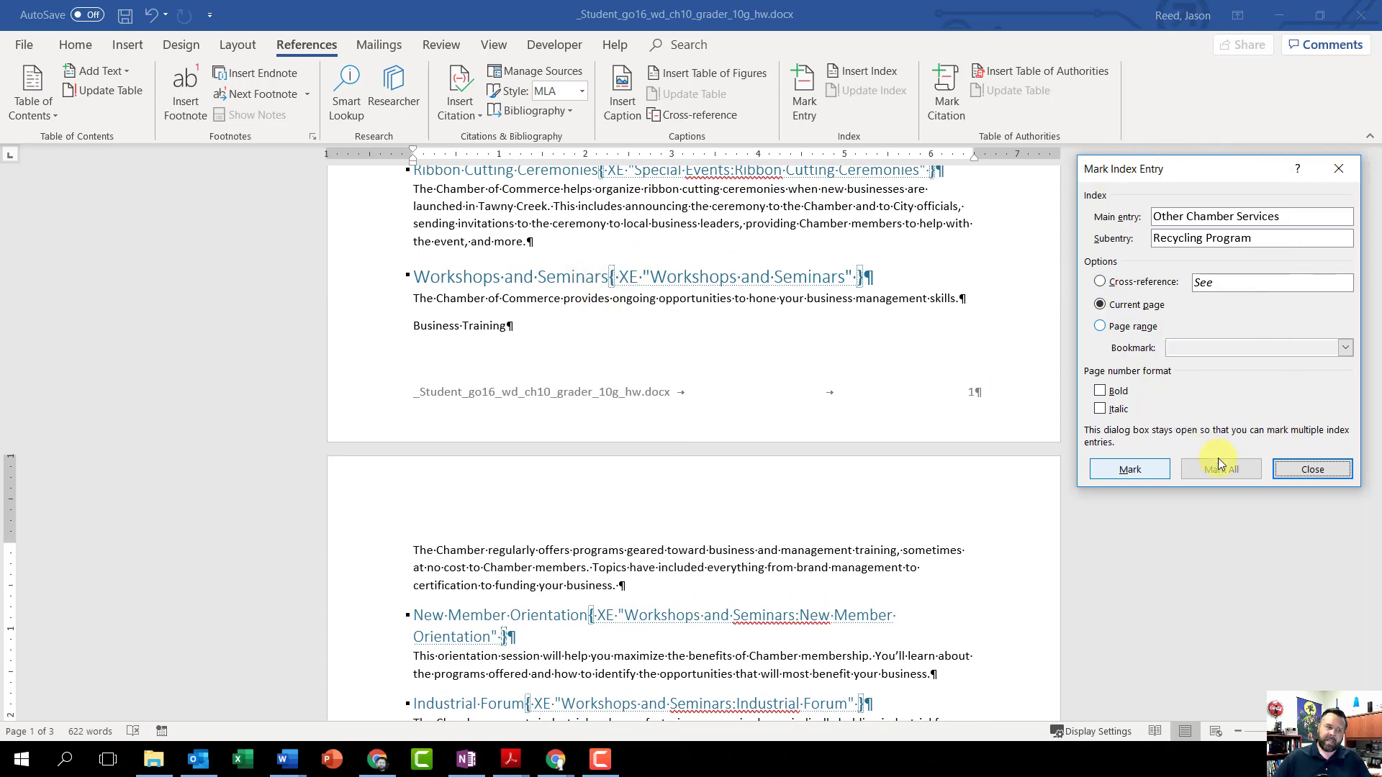
{"action": "left_click", "coordinate": [972, 475]}
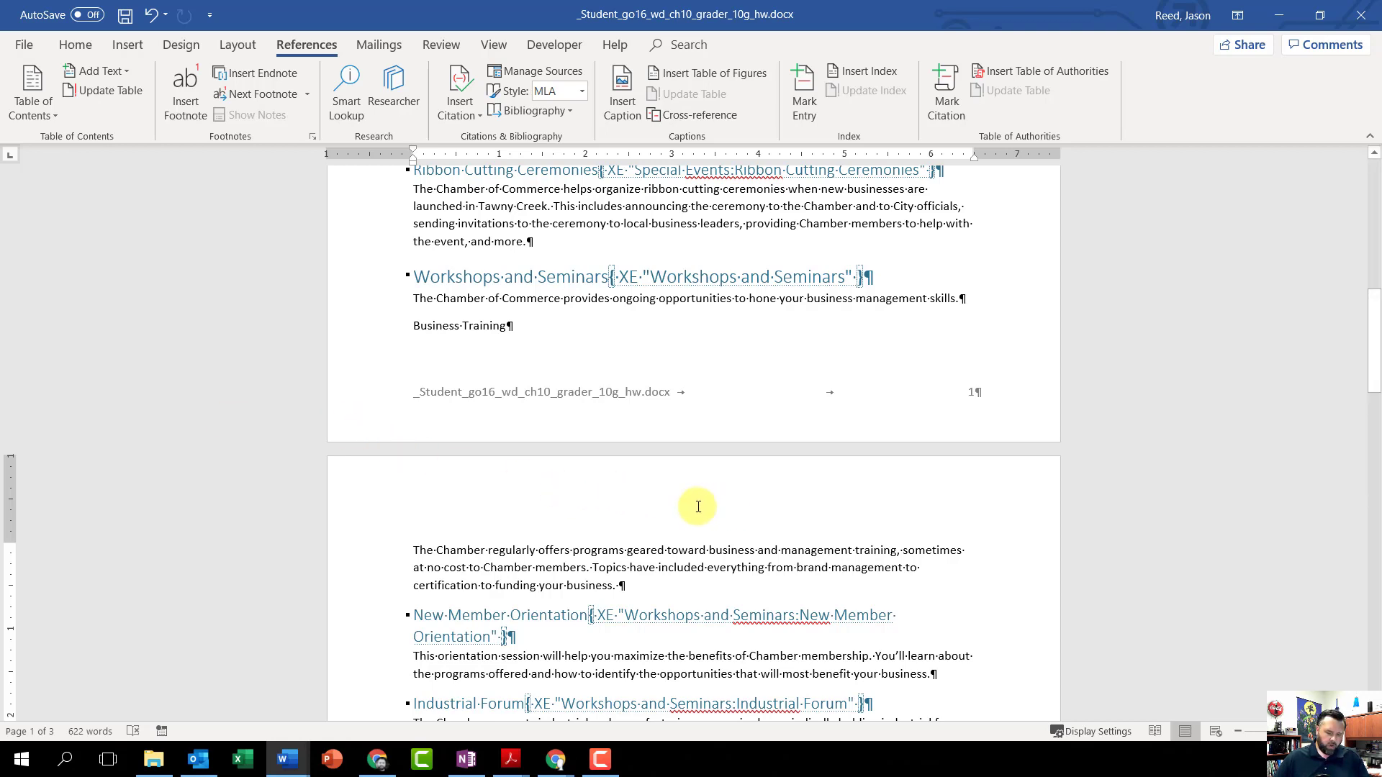
Step: Insert a page break at the end of the document, after the Ambassador's Club paragraph
{"action": "key", "text": "ctrl+End"}
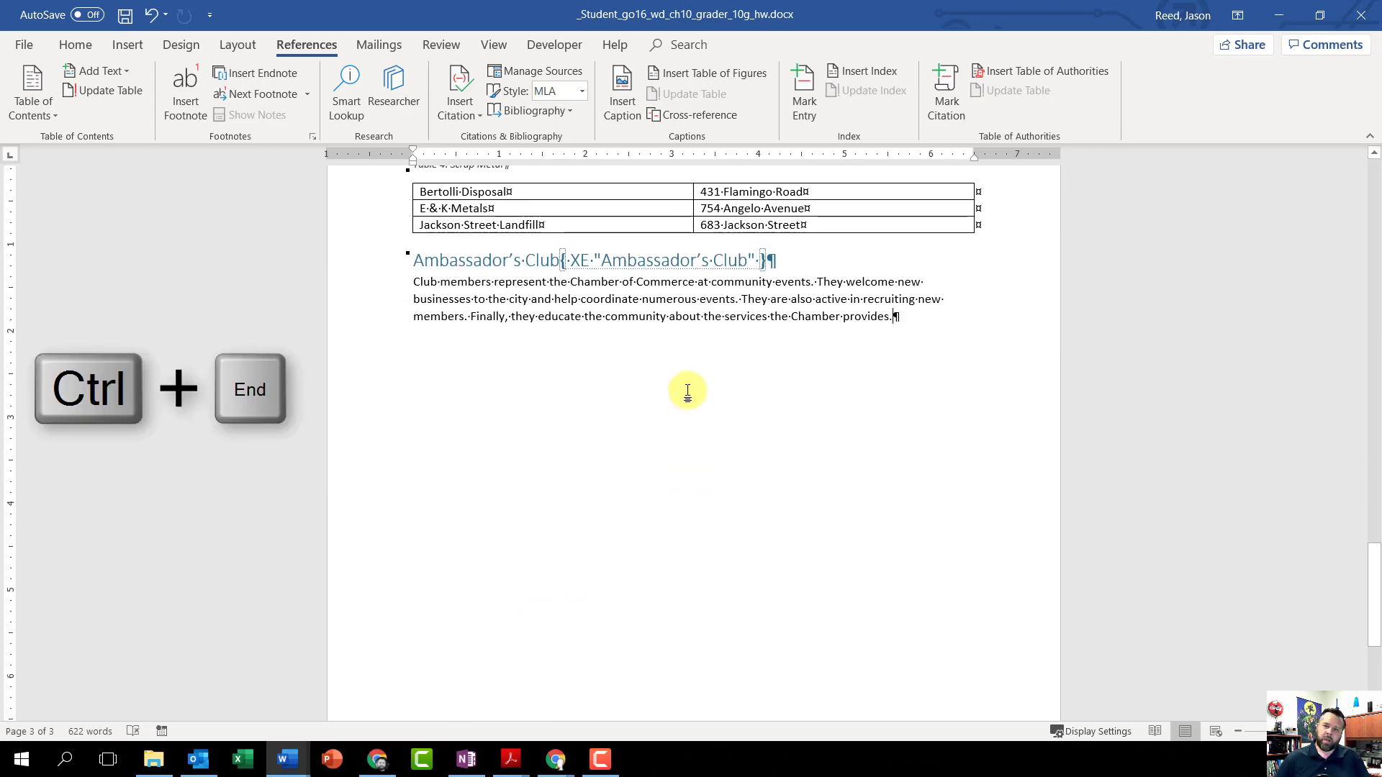
{"action": "scroll", "coordinate": [831, 326], "scroll_direction": "down", "scroll_amount": 1}
{"action": "scroll", "coordinate": [836, 326], "scroll_direction": "up", "scroll_amount": 1}
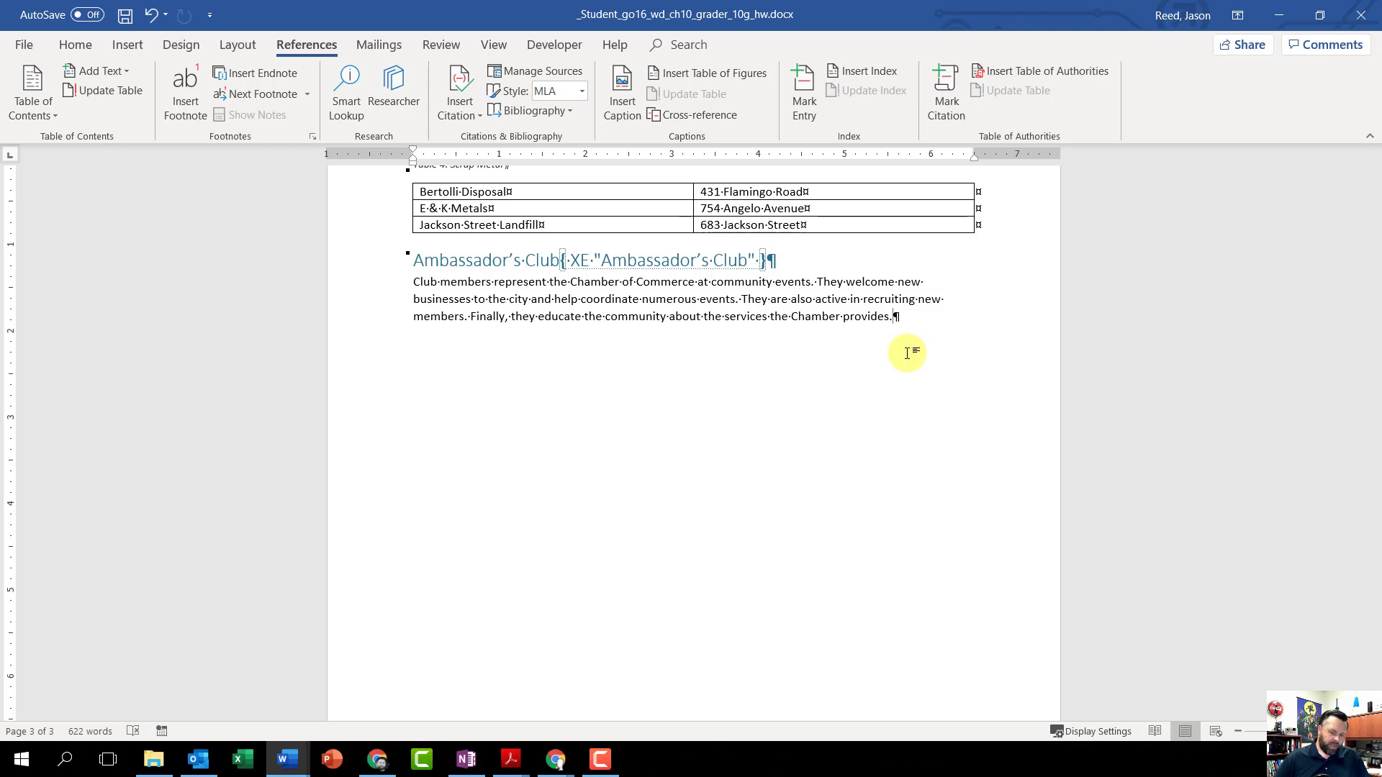
{"action": "key", "text": "ctrl+Return"}
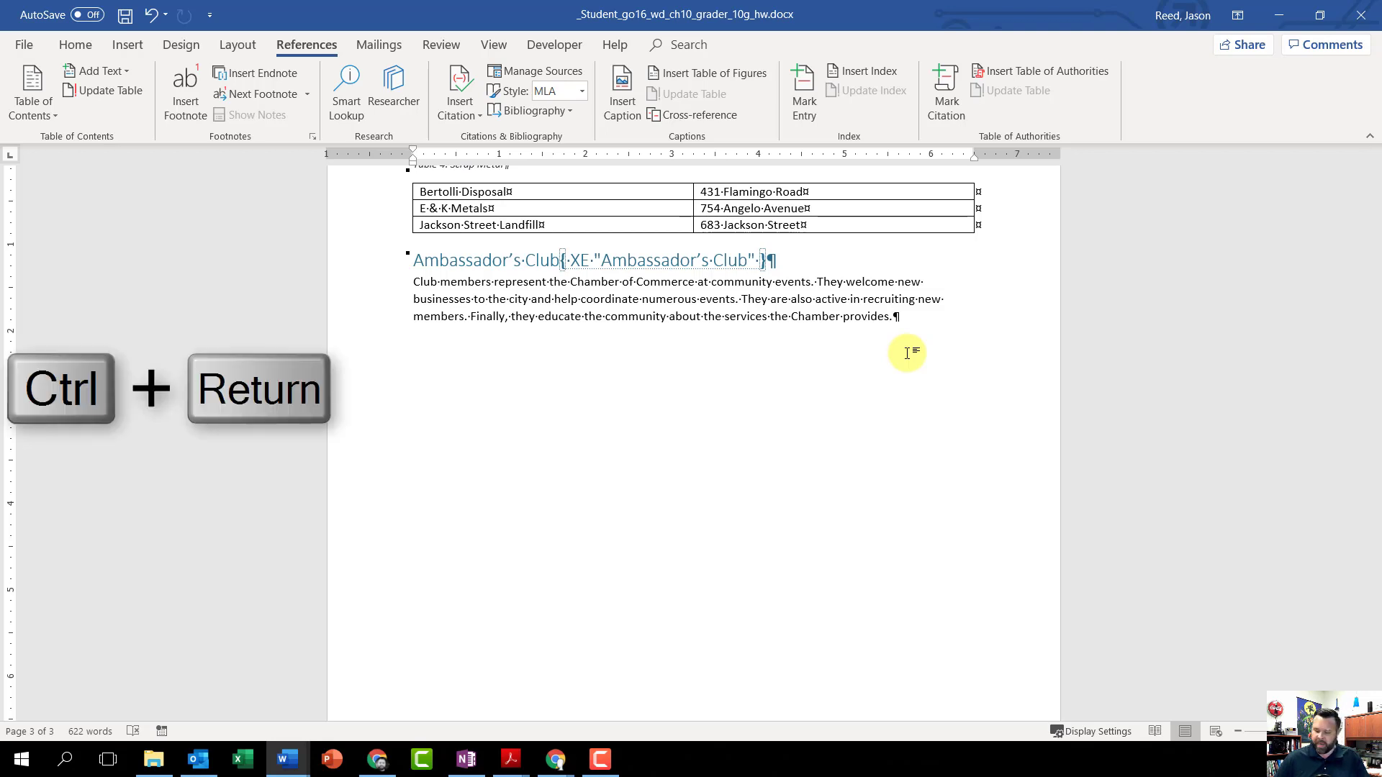
{"action": "key", "text": "ctrl+Return"}
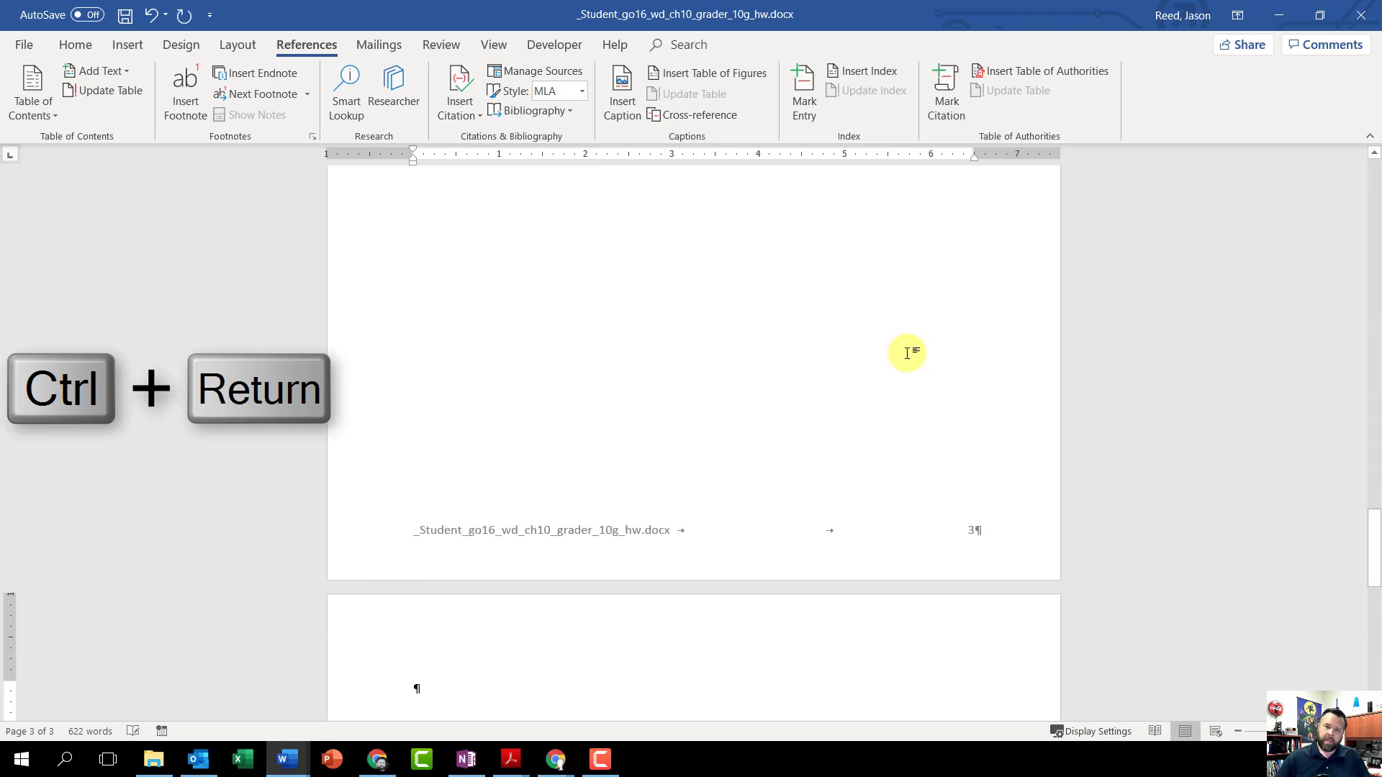
{"action": "scroll", "coordinate": [530, 694], "scroll_direction": "down", "scroll_amount": 2}
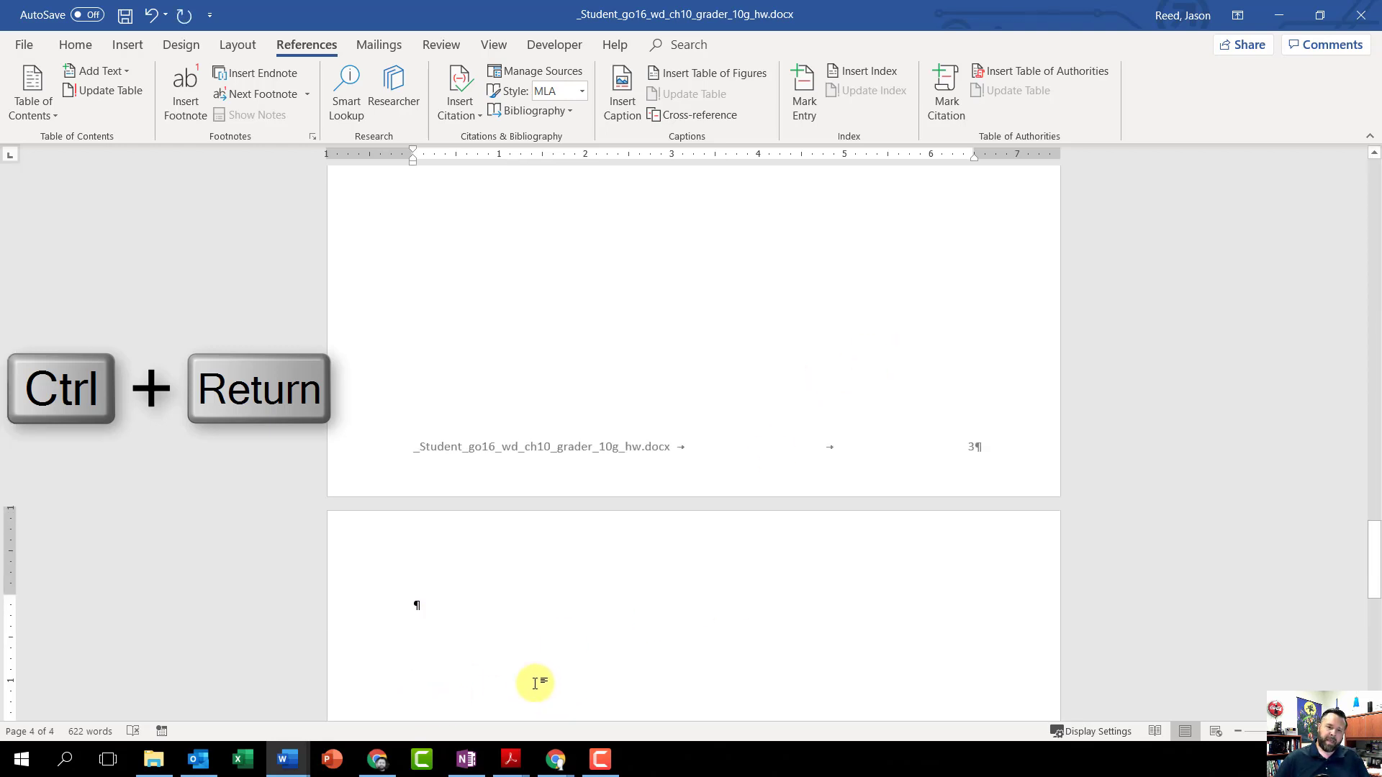
{"action": "scroll", "coordinate": [543, 648], "scroll_direction": "up", "scroll_amount": 12}
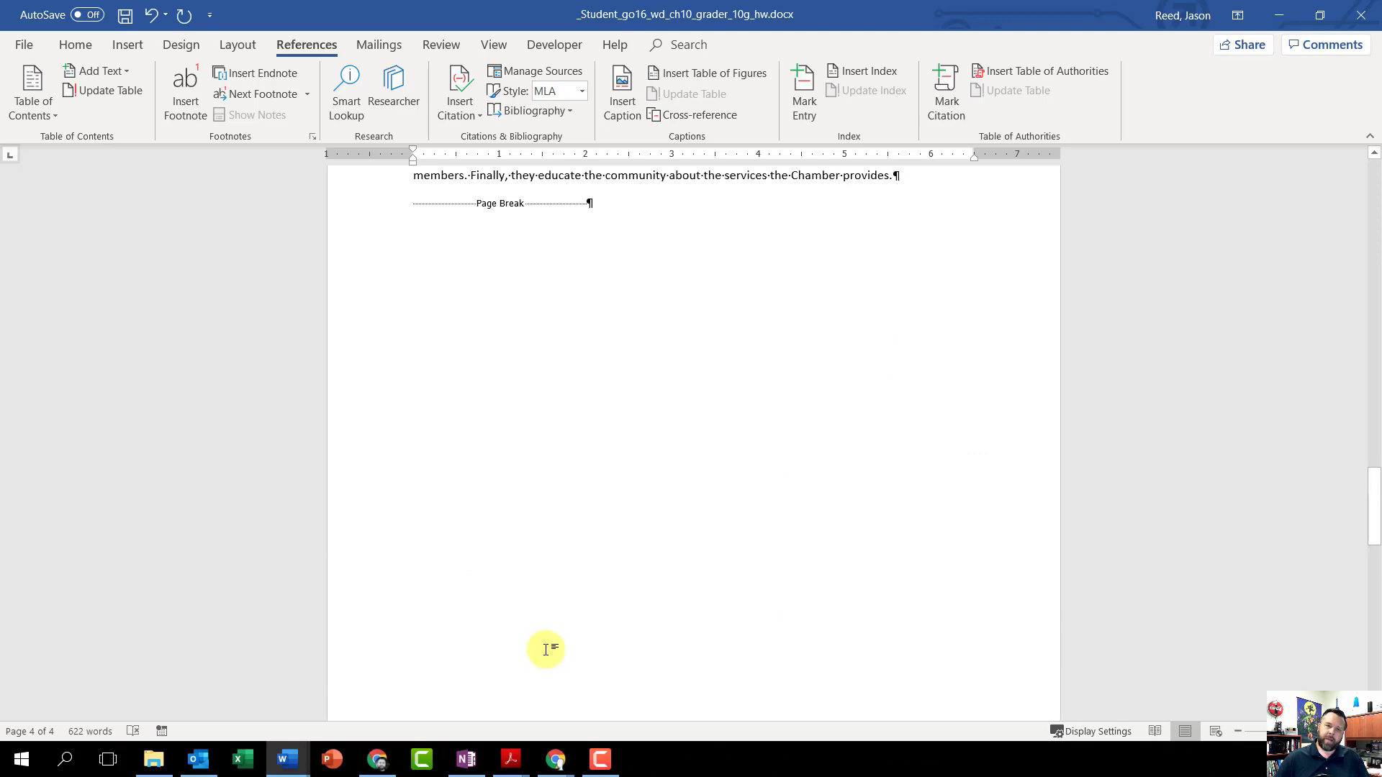
{"action": "scroll", "coordinate": [771, 293], "scroll_direction": "up", "scroll_amount": 1}
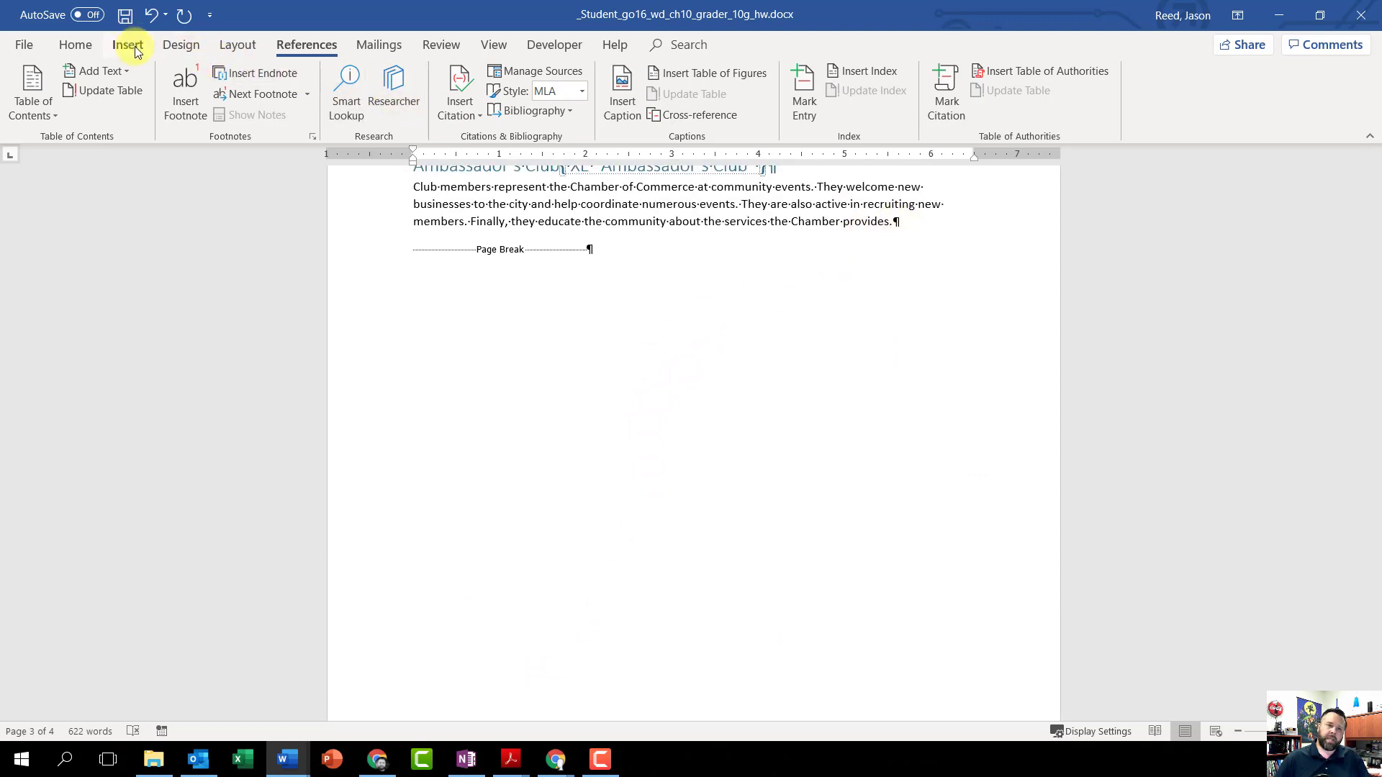
{"action": "left_click", "coordinate": [176, 46]}
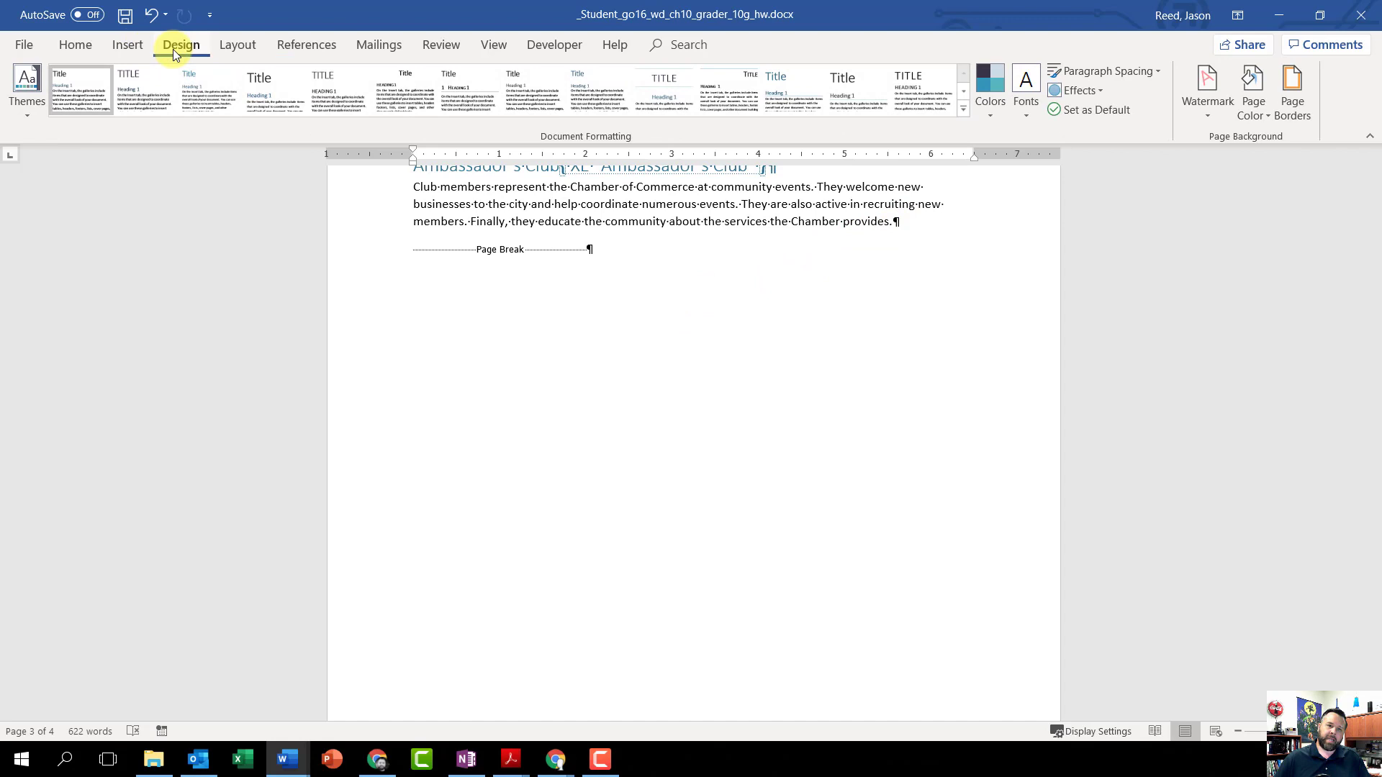
{"action": "left_click", "coordinate": [241, 46]}
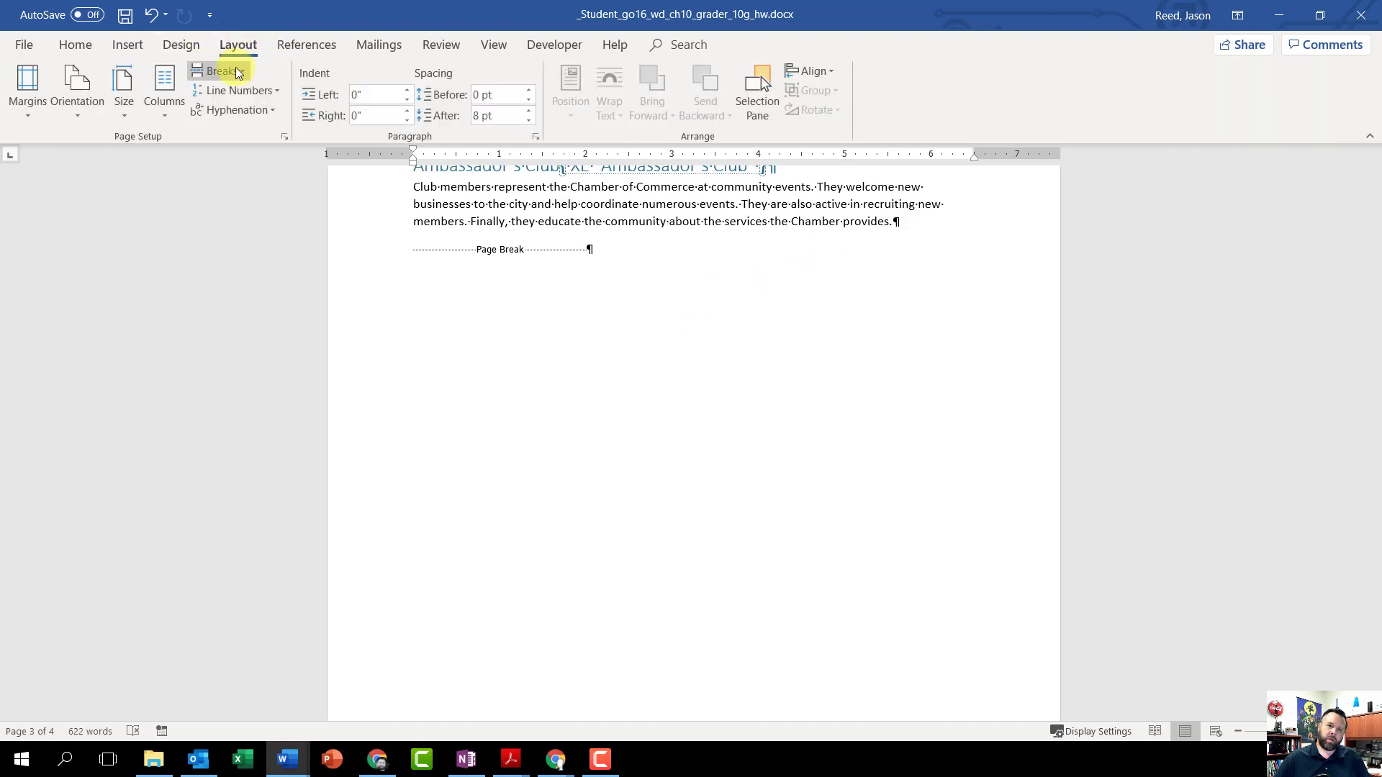
{"action": "left_click", "coordinate": [241, 73]}
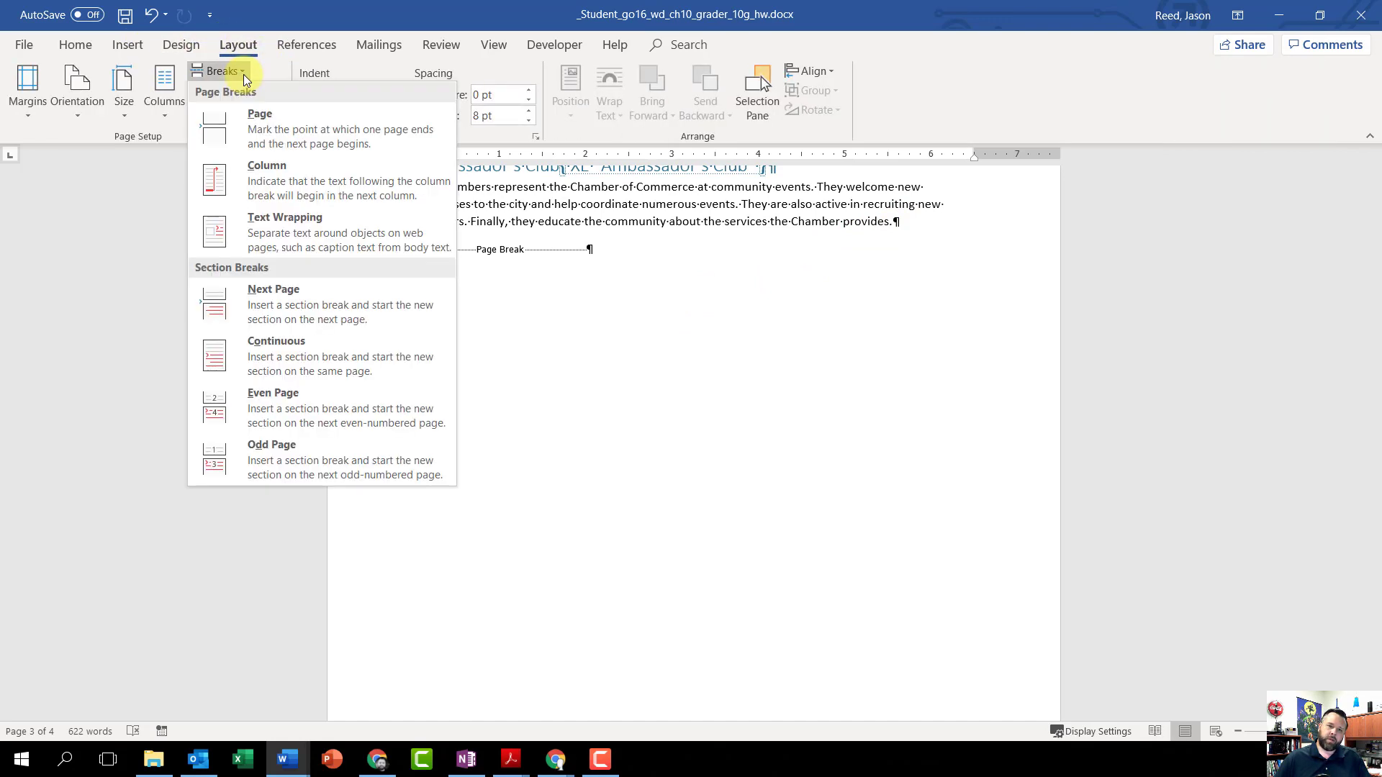
{"action": "left_click", "coordinate": [305, 133]}
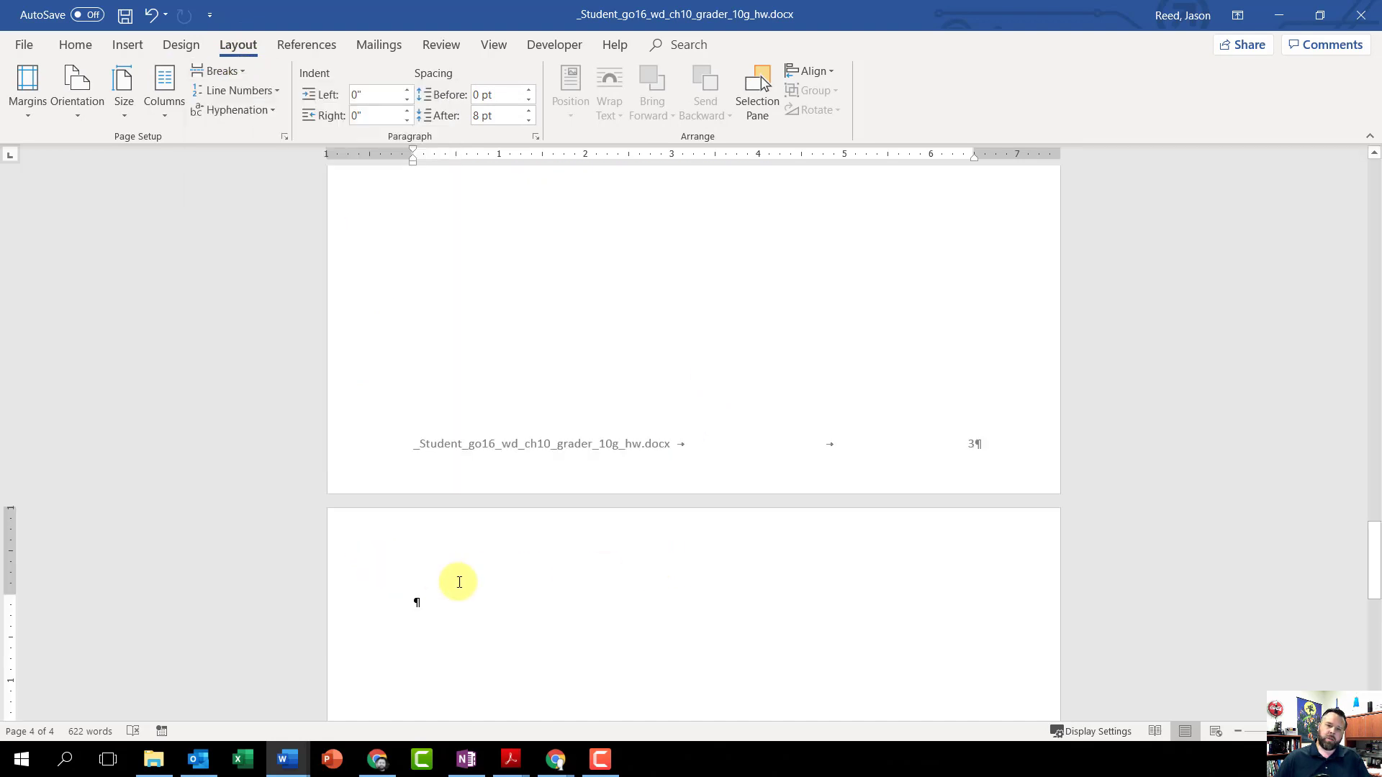
Step: Enter the title INDEX followed by two blank paragraphs on the new last page, and format the title as 16 pt bold
{"action": "scroll", "coordinate": [443, 565], "scroll_direction": "down", "scroll_amount": 1}
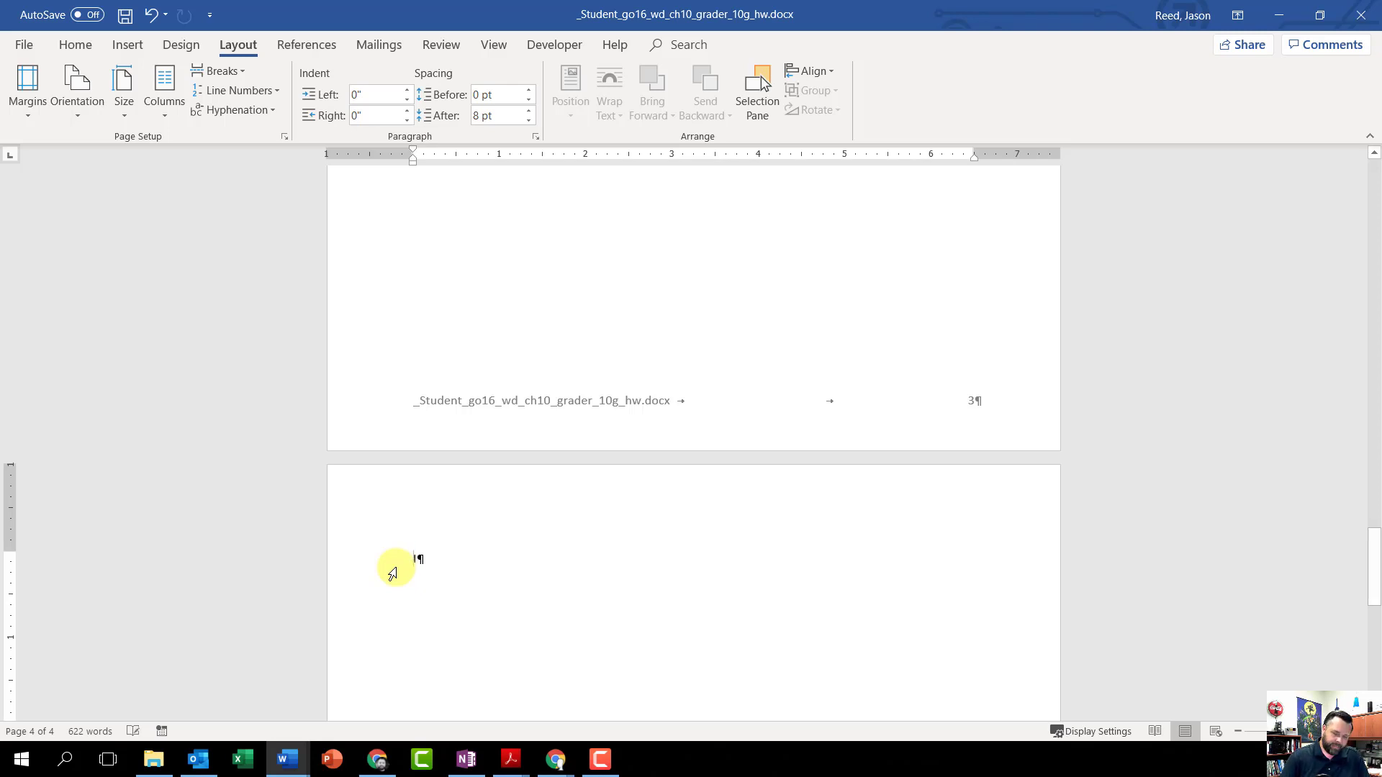
{"action": "type", "text": "INDEX"}
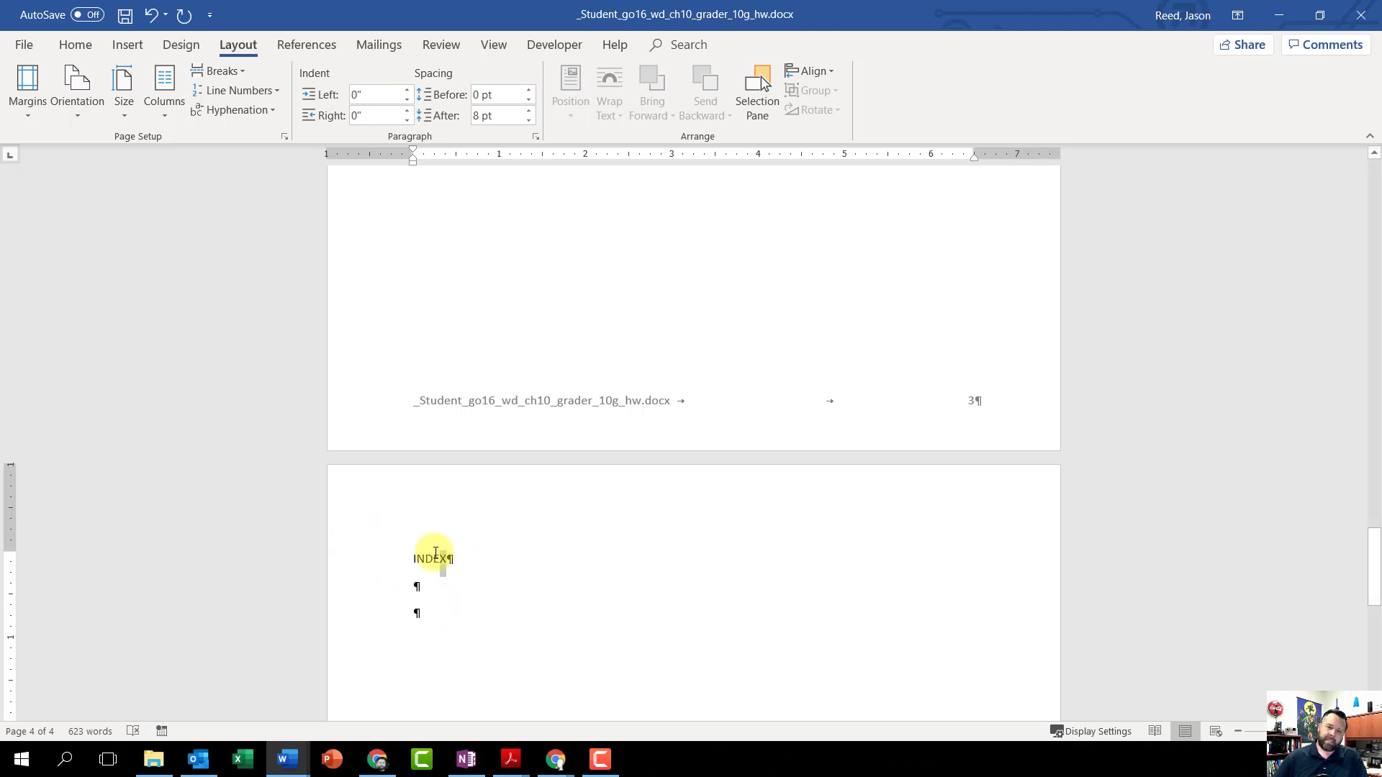
{"action": "left_click_drag", "start_coordinate": [436, 553], "coordinate": [398, 556]}
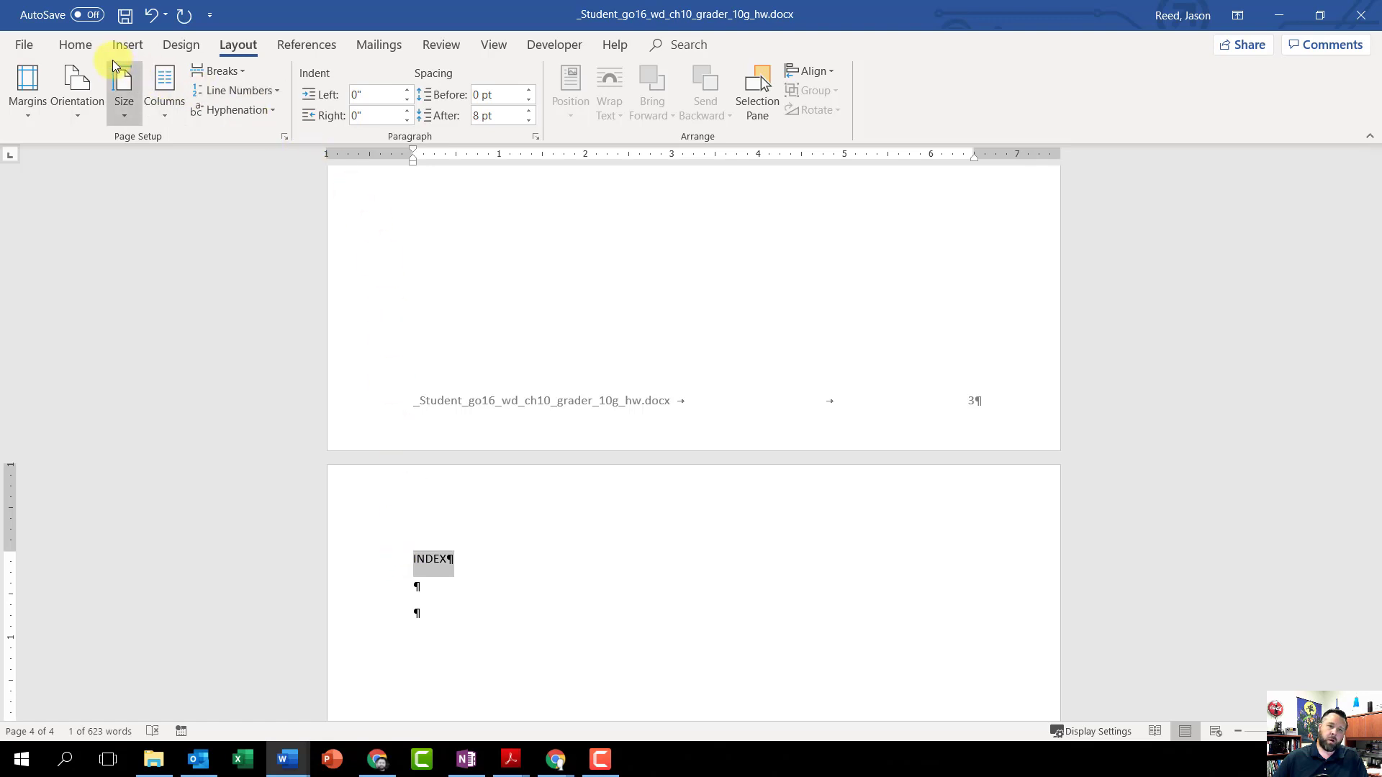
{"action": "left_click", "coordinate": [81, 46]}
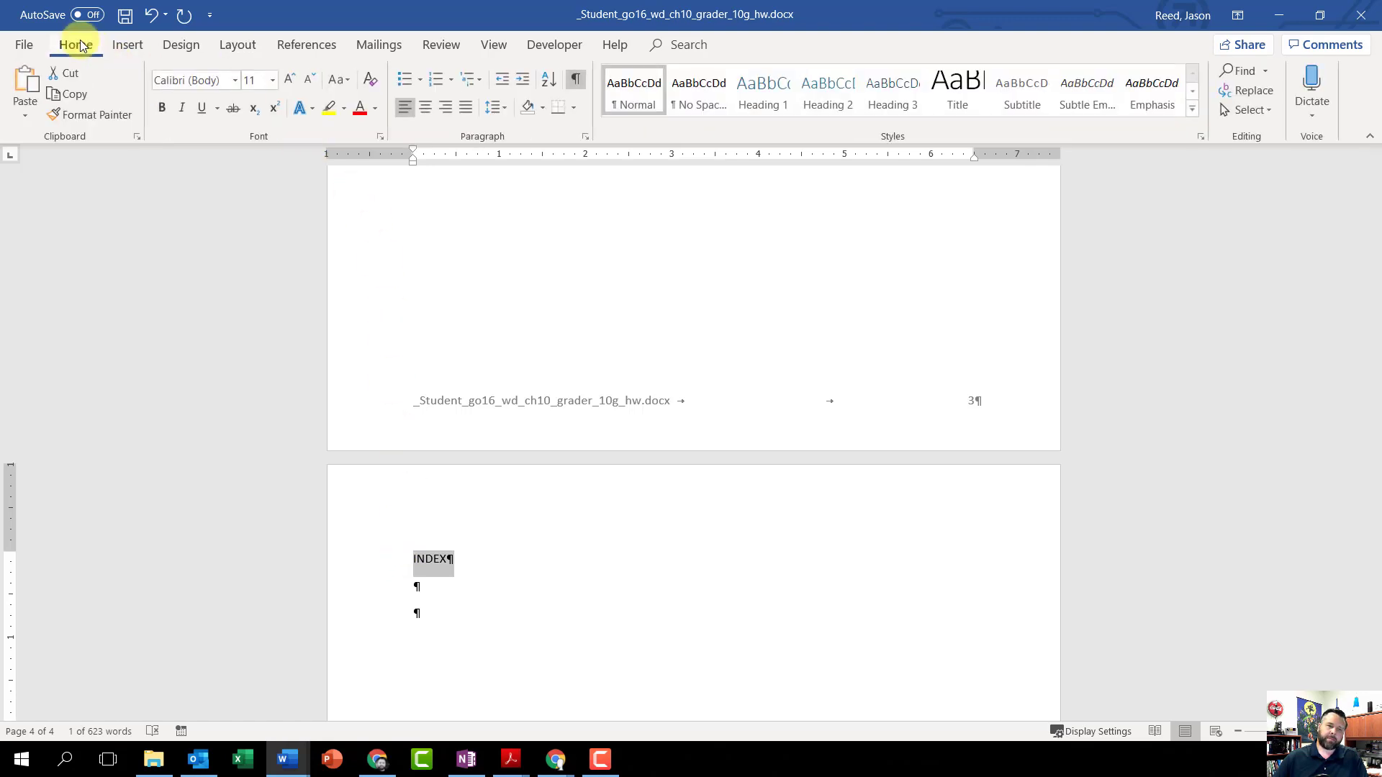
{"action": "left_click", "coordinate": [273, 82]}
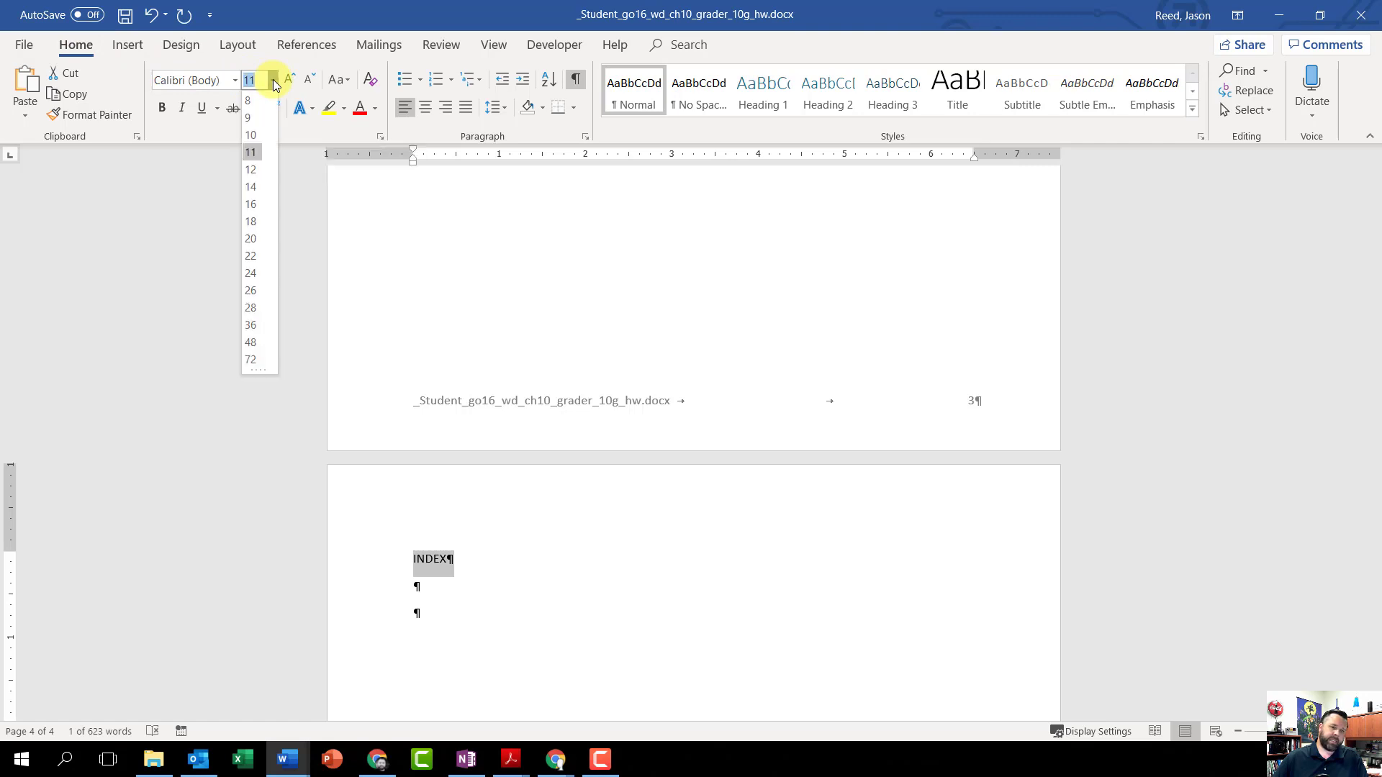
{"action": "left_click", "coordinate": [262, 208]}
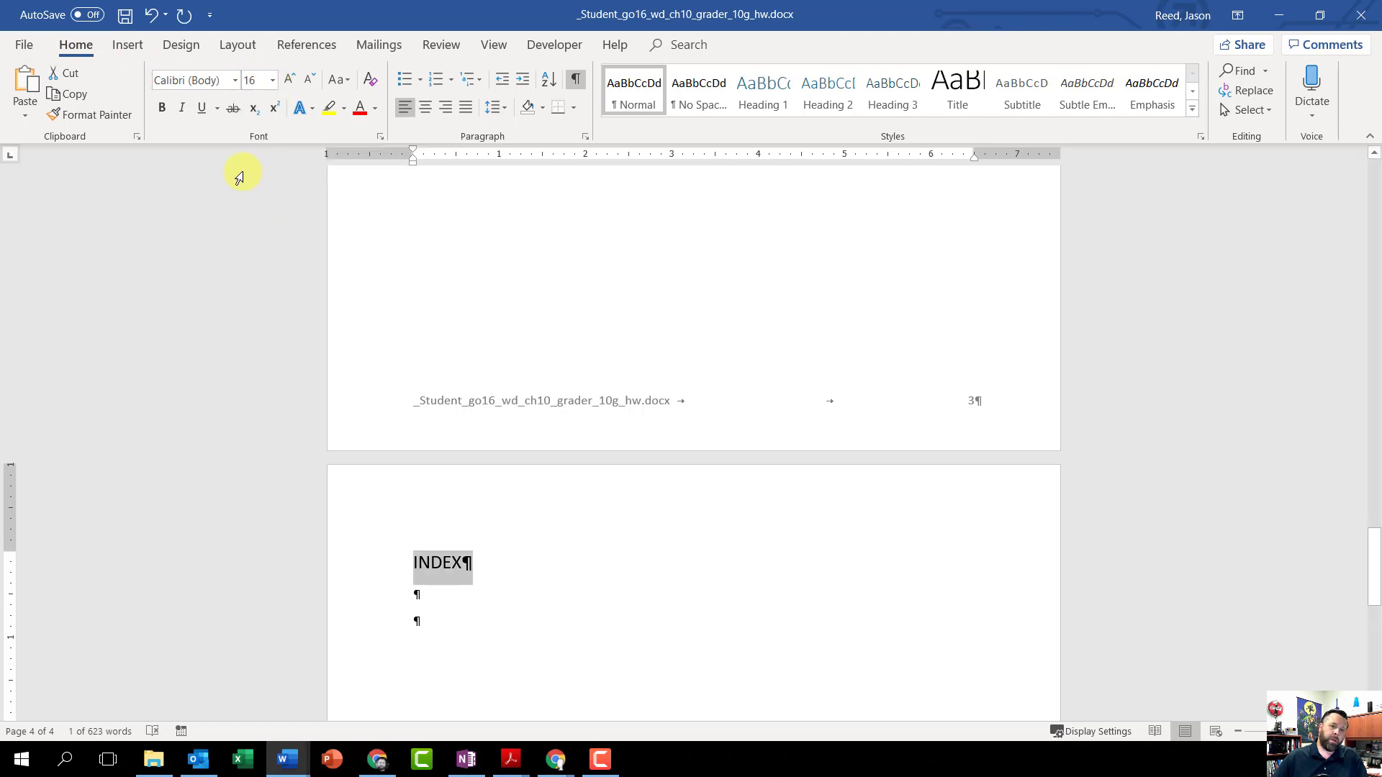
{"action": "left_click", "coordinate": [162, 110]}
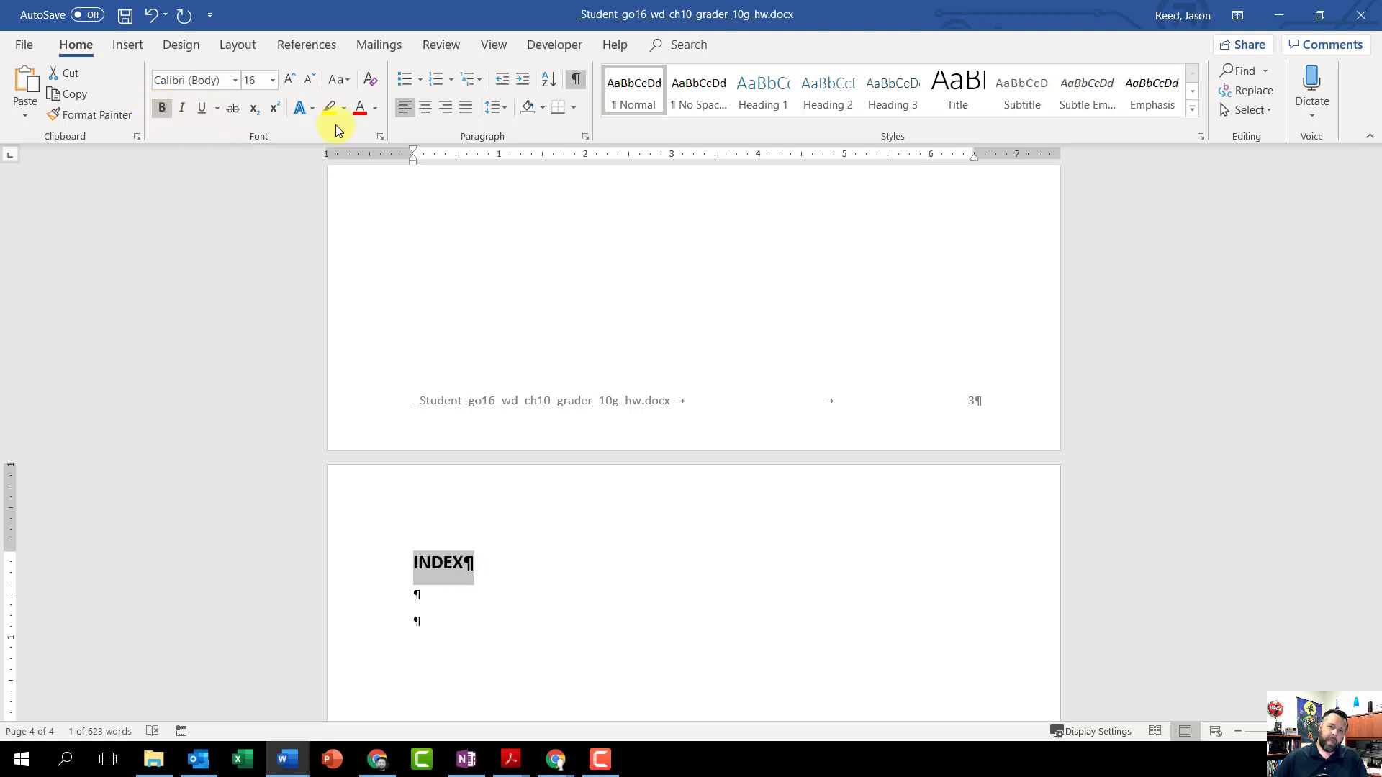
Step: Center the INDEX title and insert an index in the Formal format at the last blank paragraph below it
{"action": "left_click", "coordinate": [427, 108]}
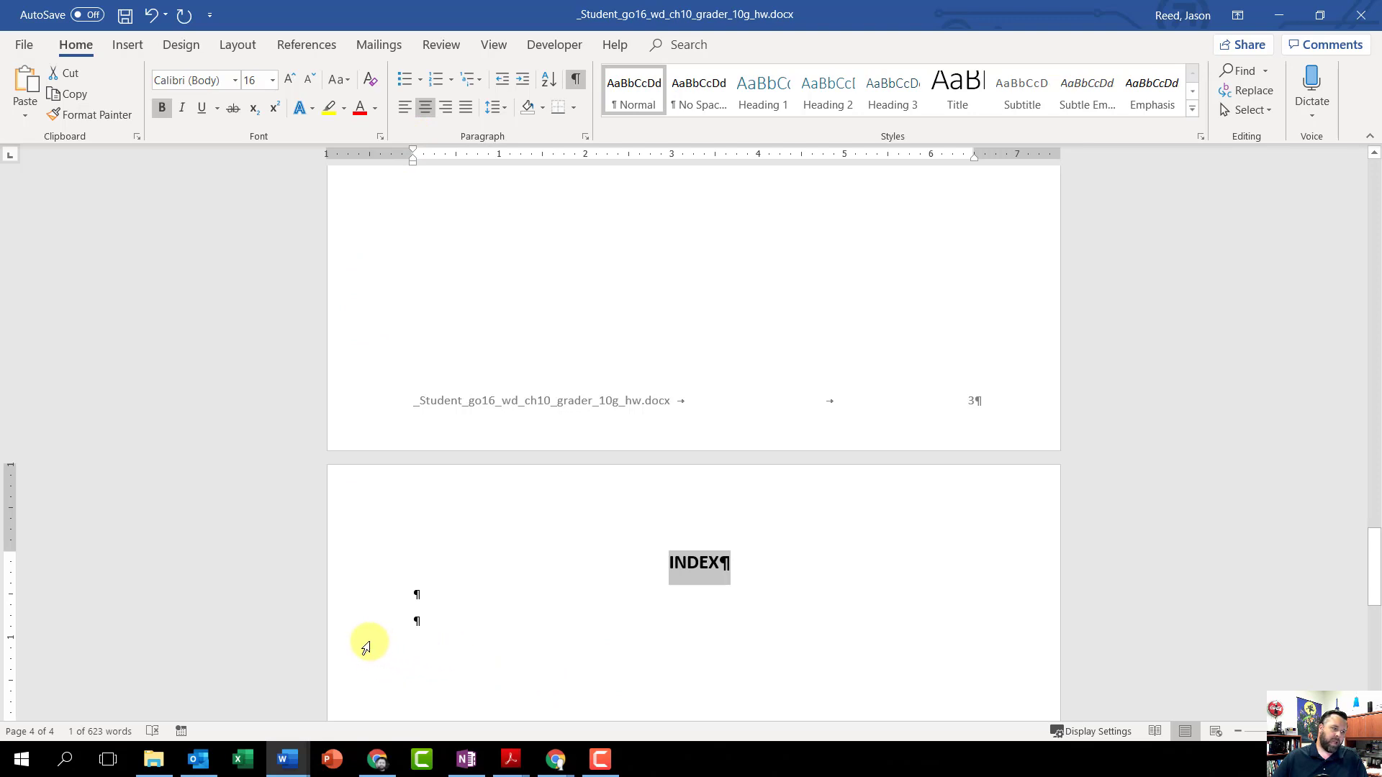
{"action": "left_click", "coordinate": [431, 623]}
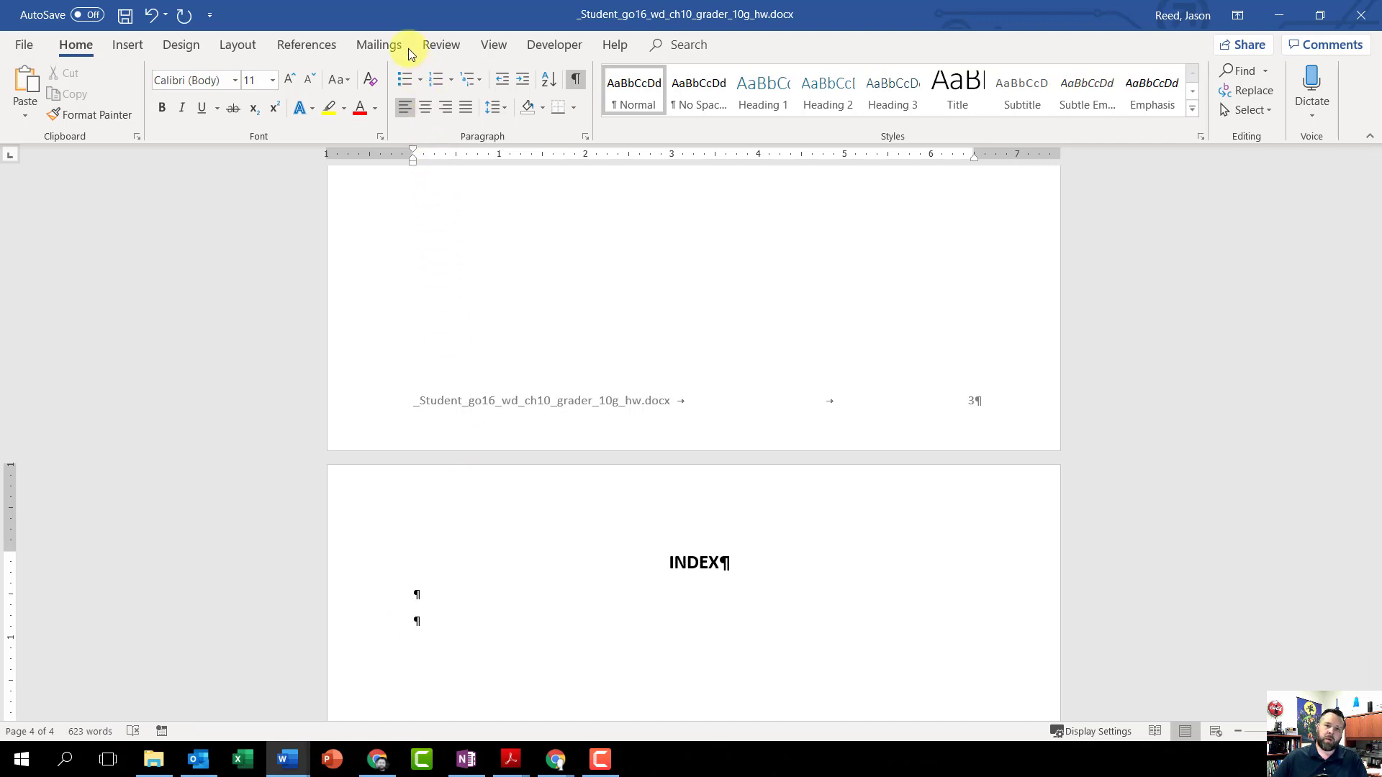
{"action": "left_click", "coordinate": [317, 45]}
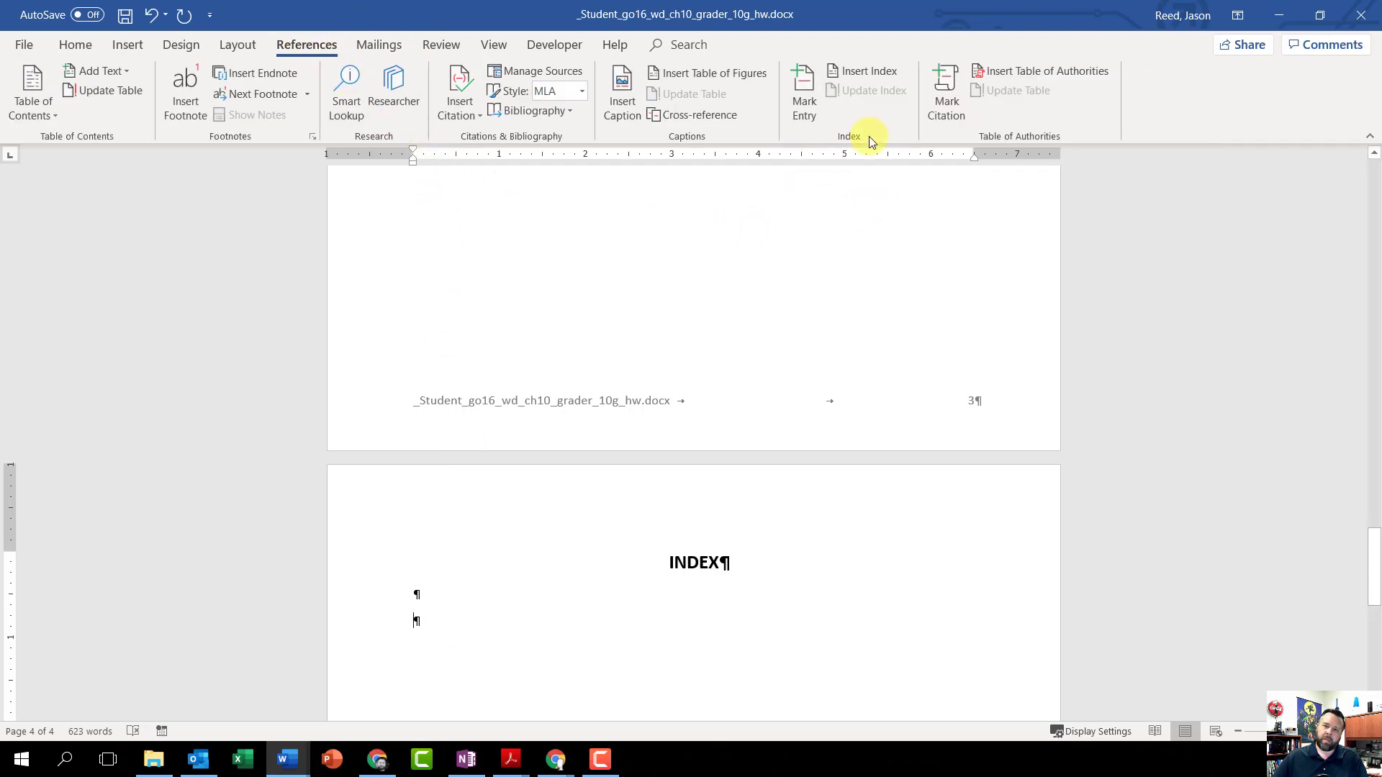
{"action": "left_click", "coordinate": [869, 76]}
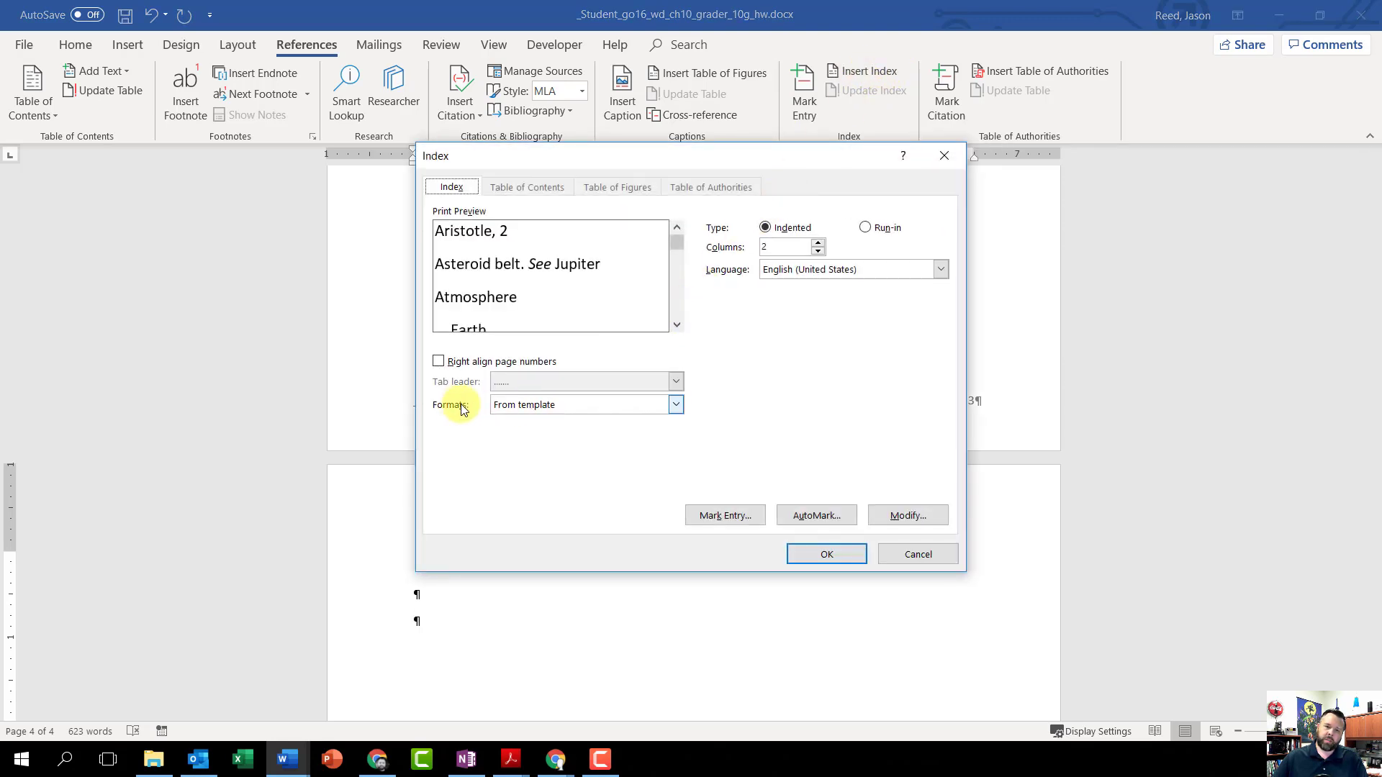
{"action": "left_click", "coordinate": [677, 405]}
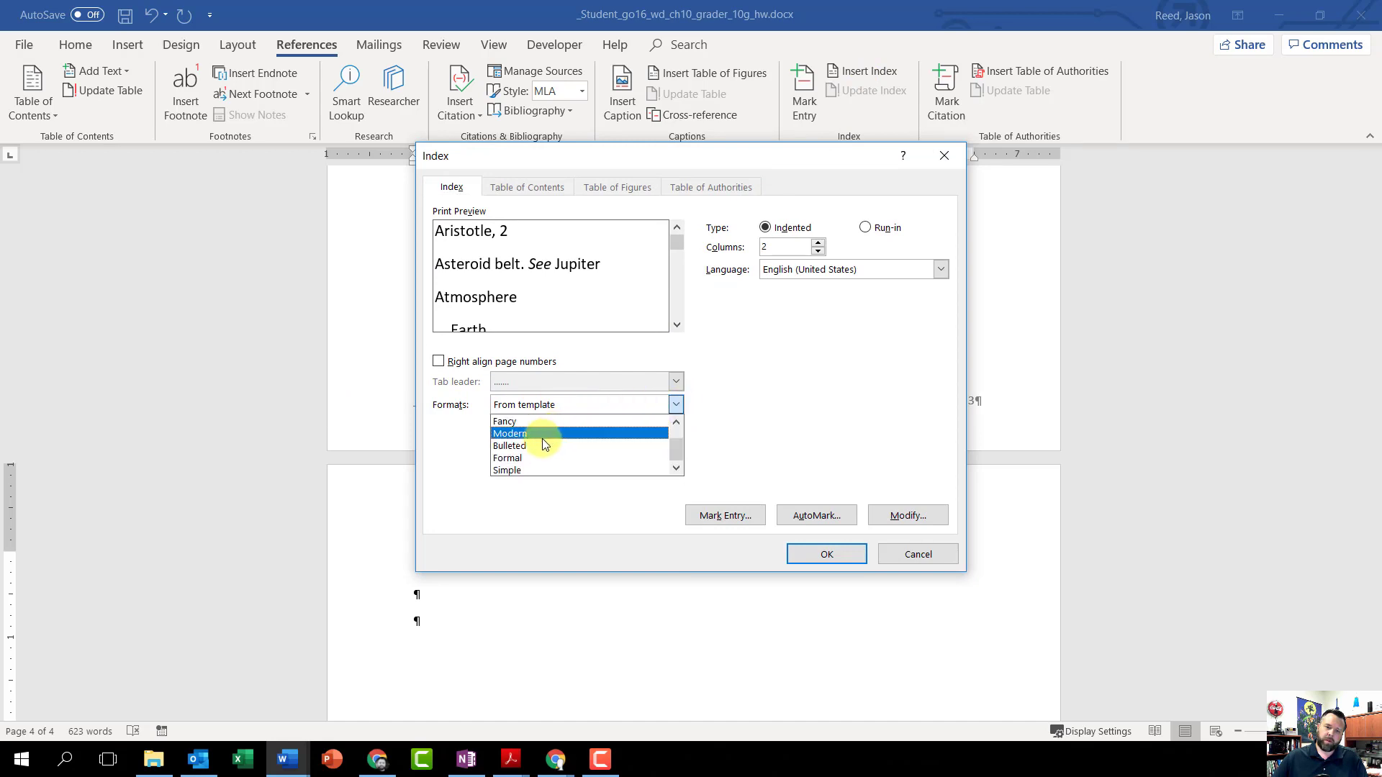
{"action": "left_click", "coordinate": [522, 470]}
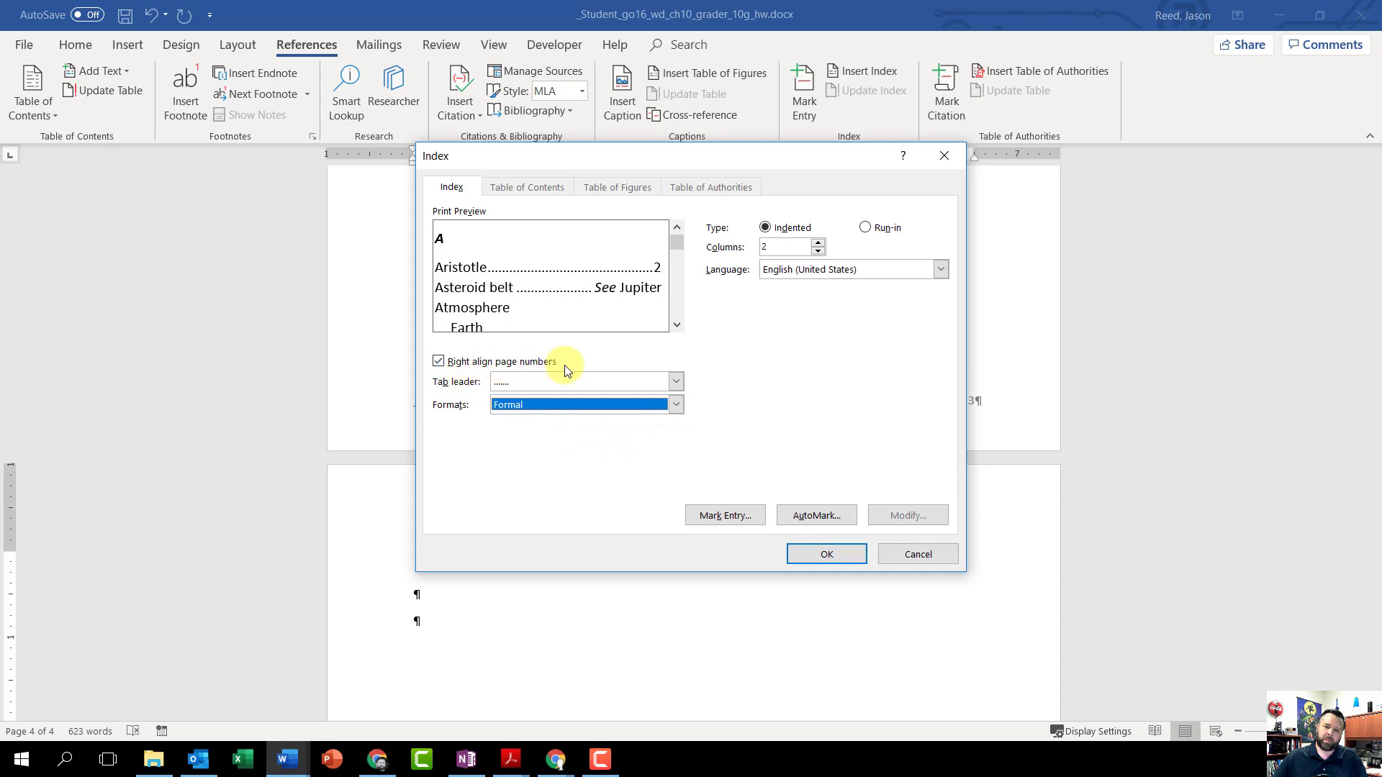
{"action": "left_click", "coordinate": [827, 554]}
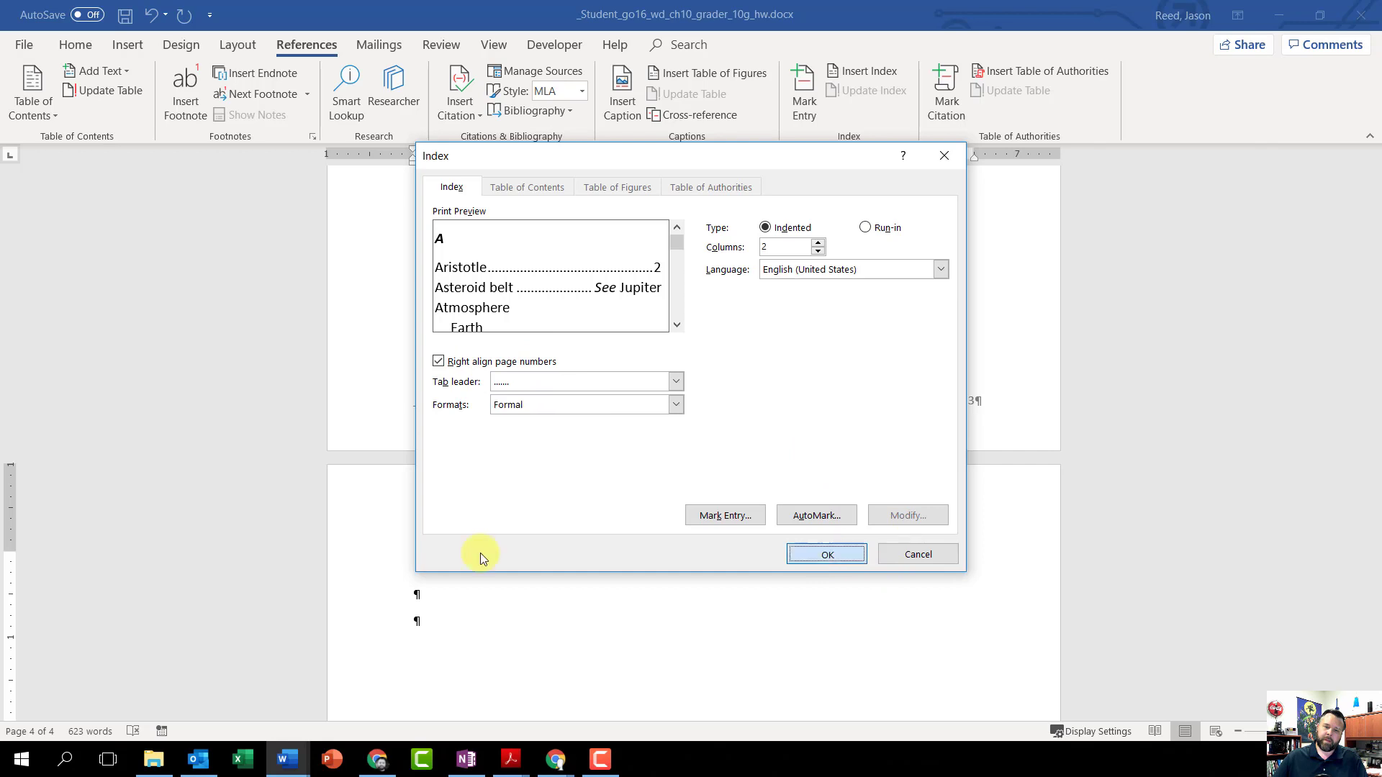
{"action": "scroll", "coordinate": [834, 666], "scroll_direction": "down", "scroll_amount": 3}
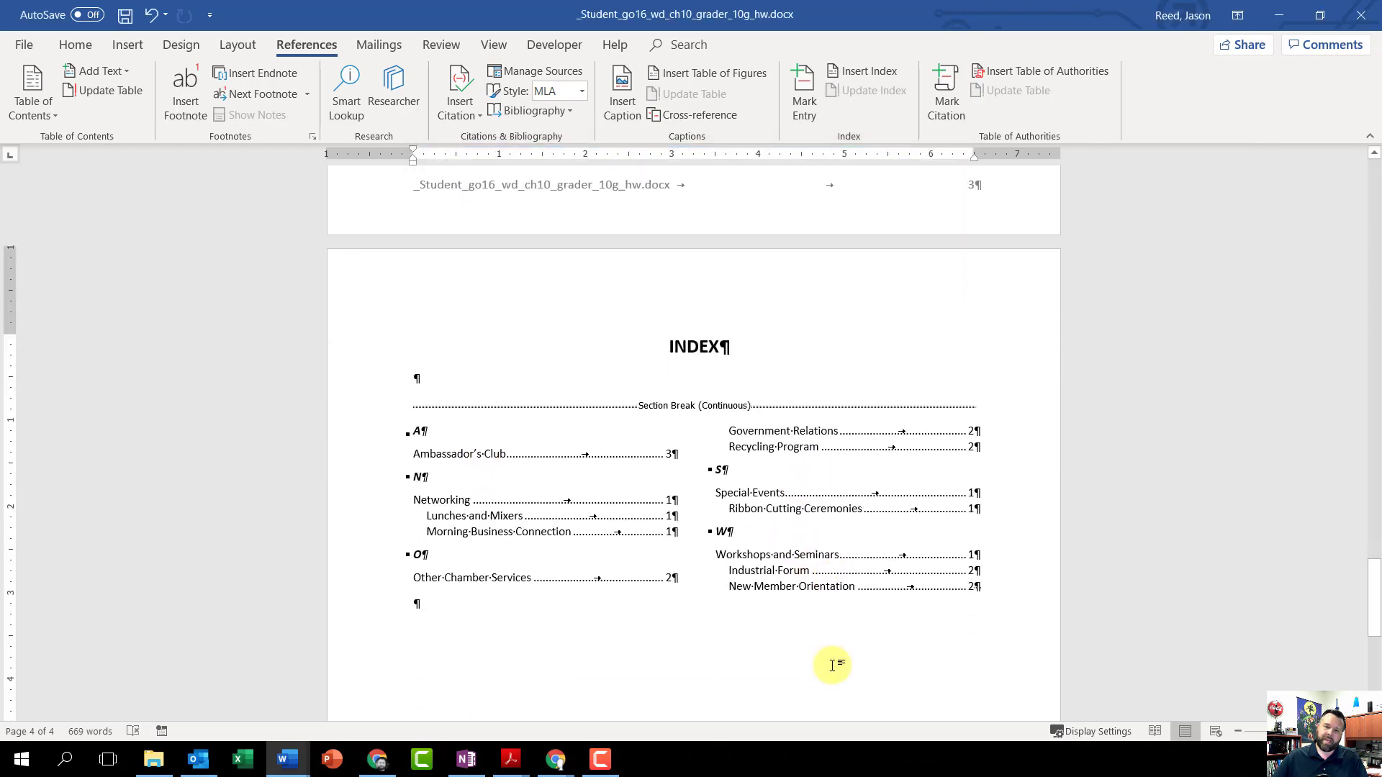
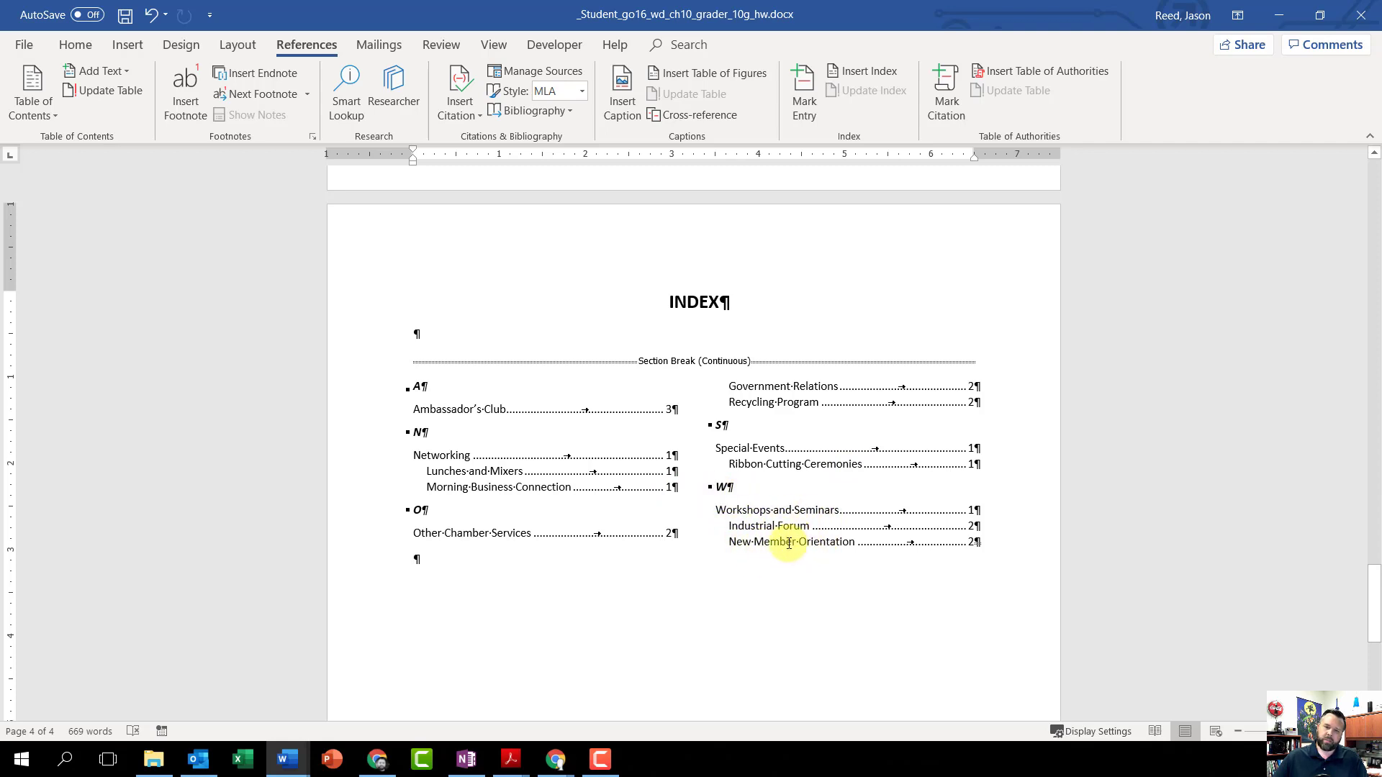
Step: Insert a Next Page section break at the very beginning of the document, before the City of Tawny Creek title
{"action": "scroll", "coordinate": [778, 547], "scroll_direction": "down", "scroll_amount": 2}
{"action": "scroll", "coordinate": [777, 548], "scroll_direction": "up", "scroll_amount": 1}
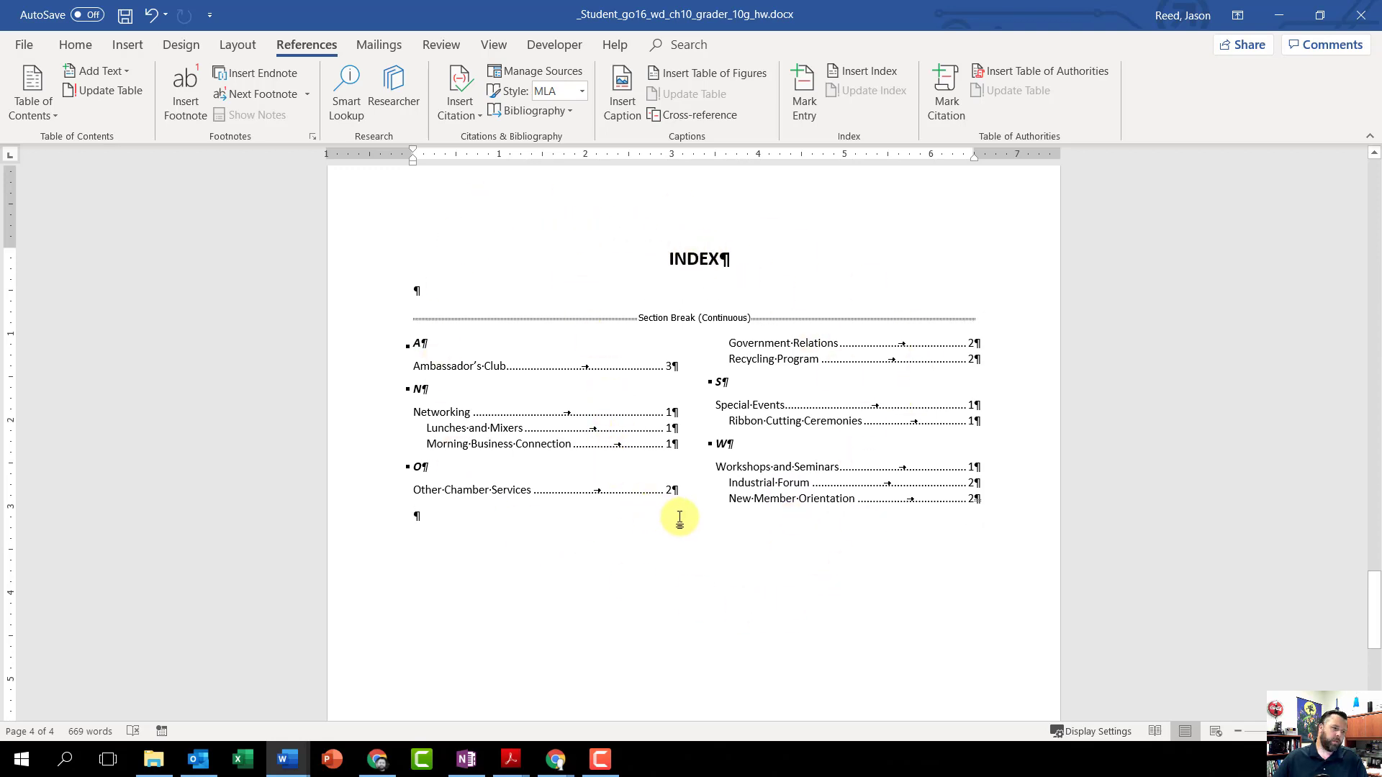
{"action": "key", "text": "ctrl+Home"}
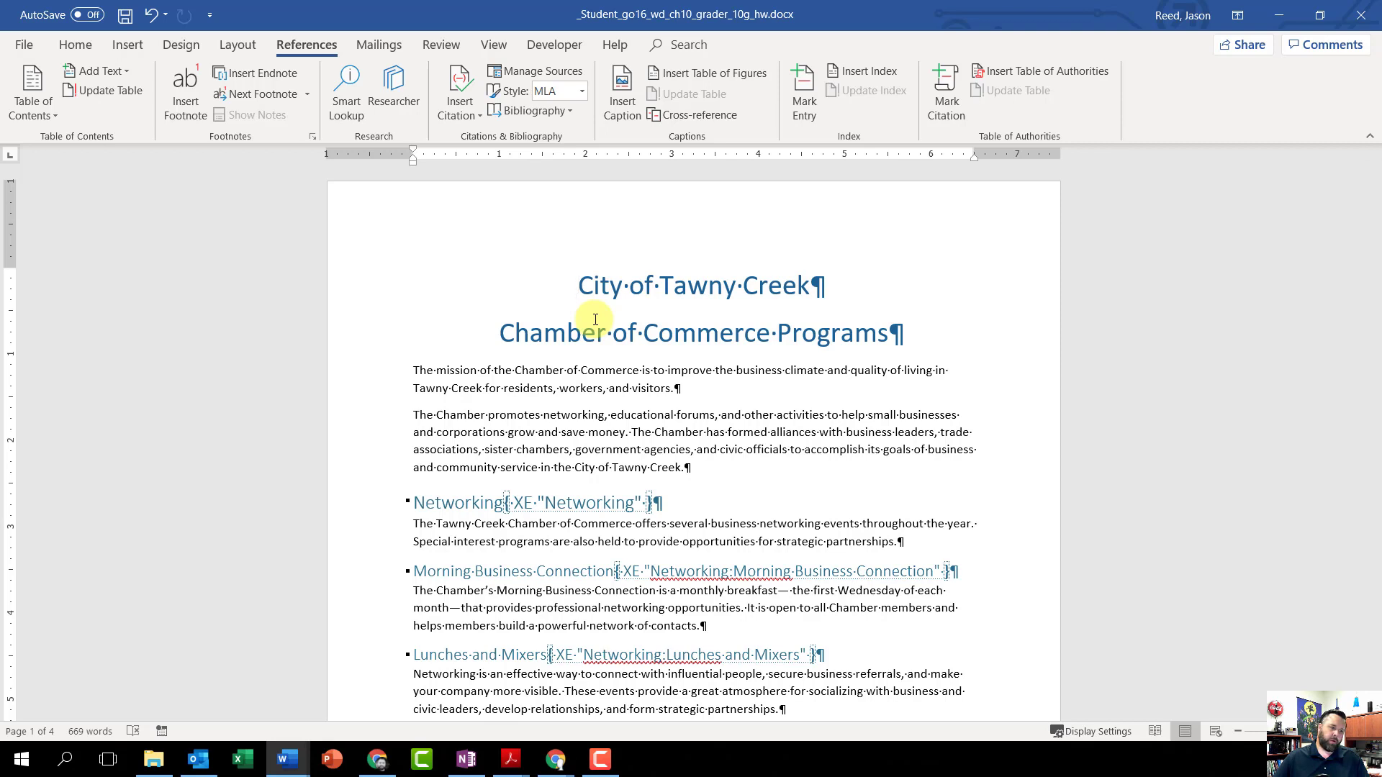
{"action": "left_click", "coordinate": [240, 45]}
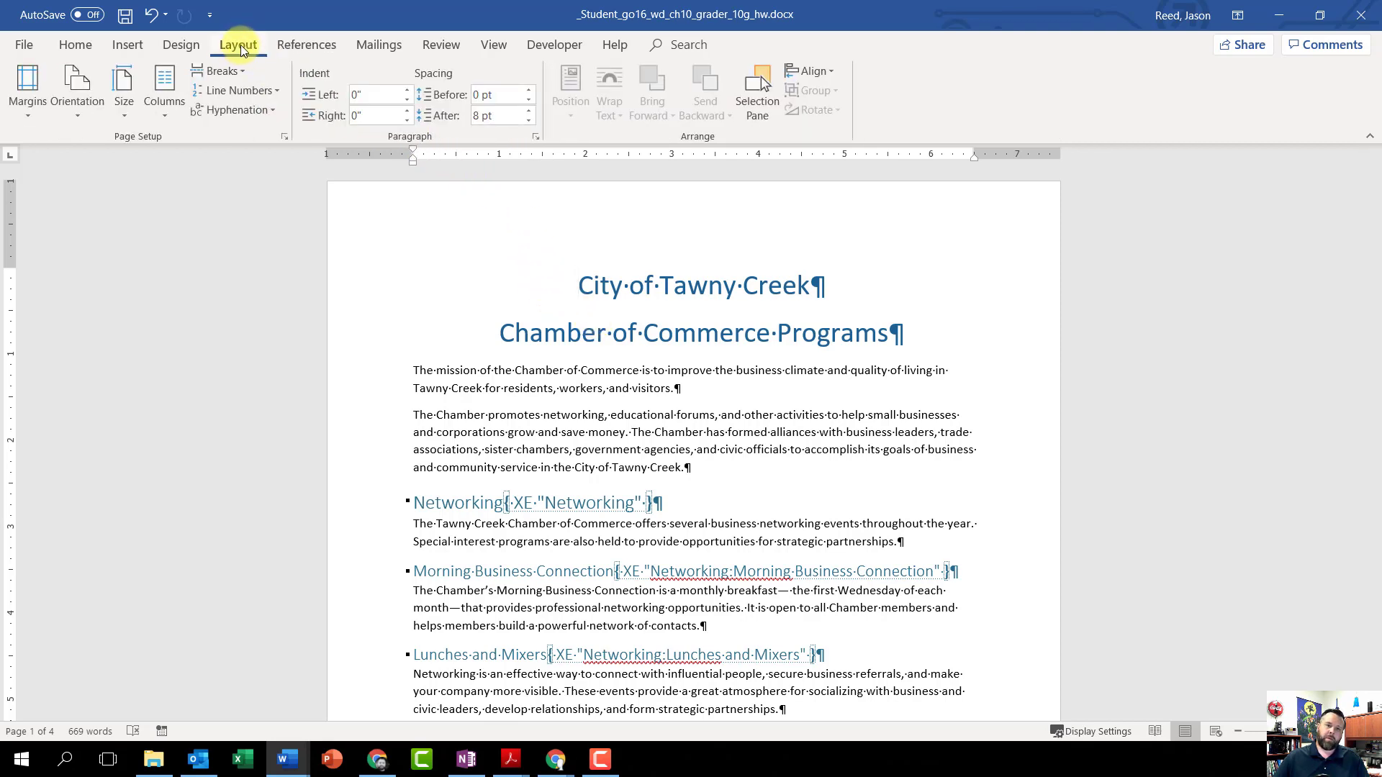
{"action": "left_click", "coordinate": [222, 71]}
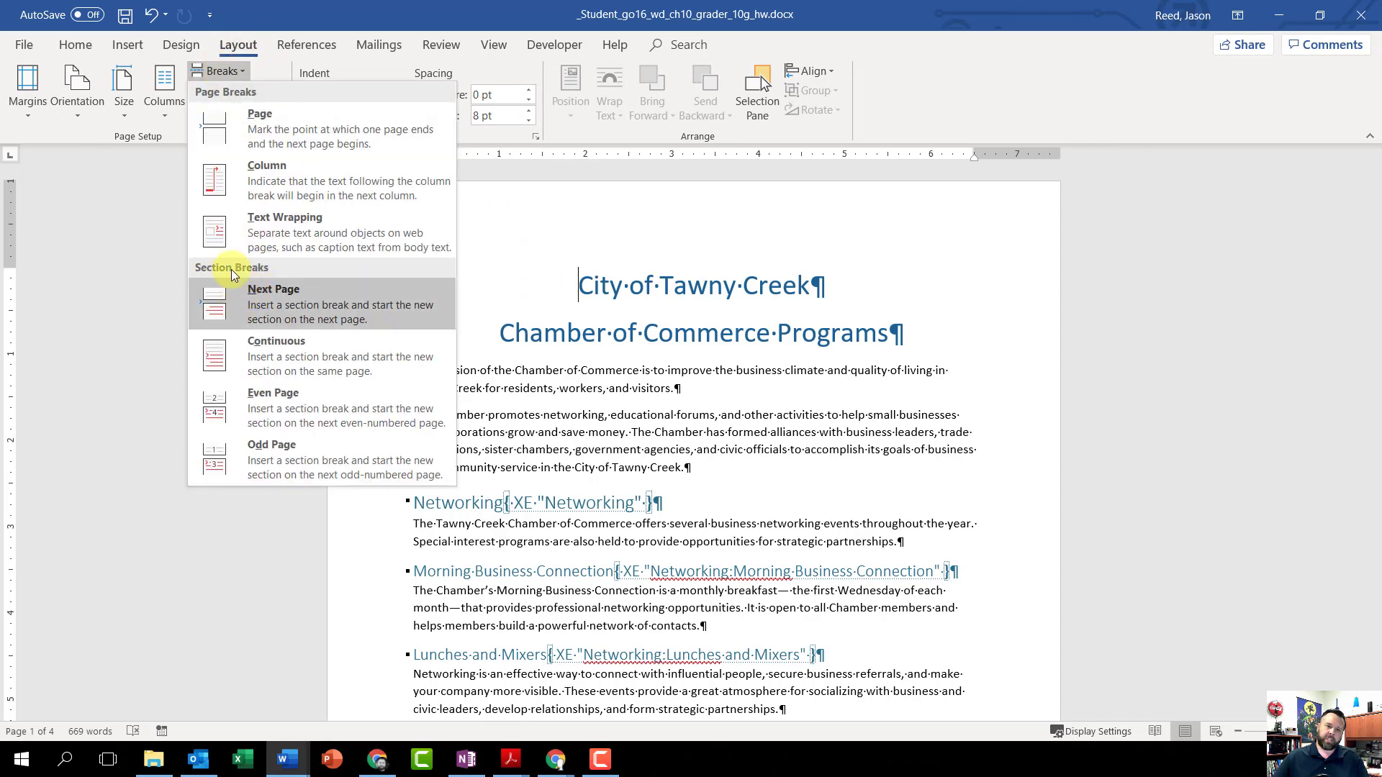
{"action": "left_click", "coordinate": [288, 299]}
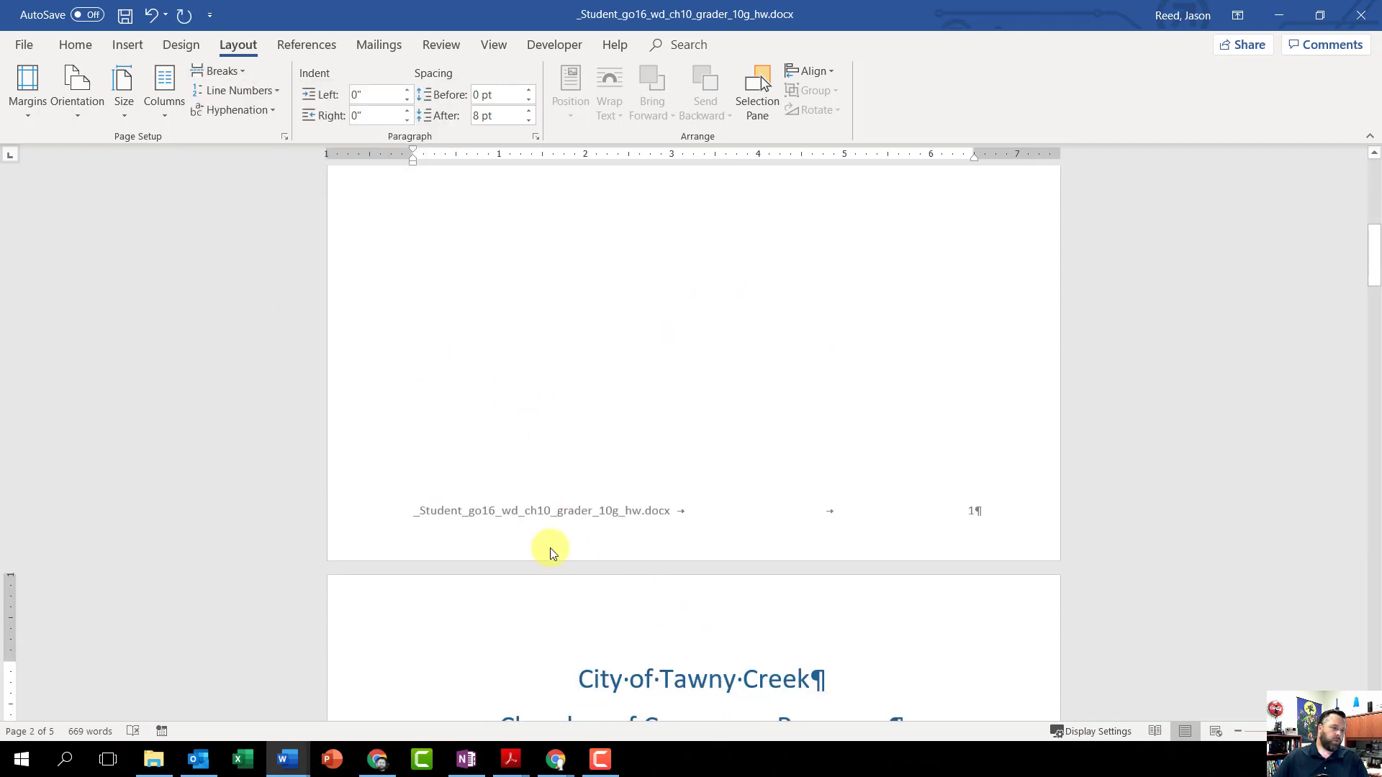
{"action": "scroll", "coordinate": [741, 627], "scroll_direction": "up", "scroll_amount": 8}
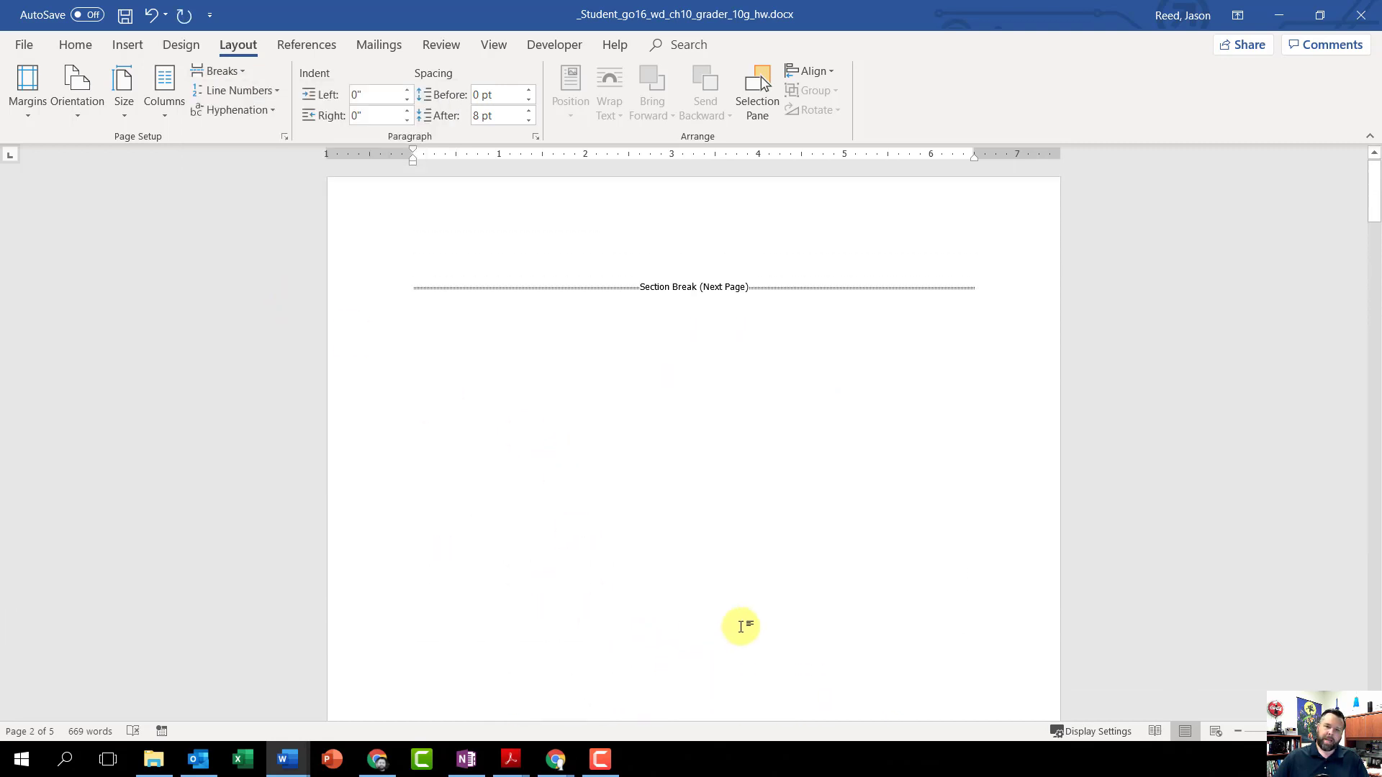
{"action": "scroll", "coordinate": [741, 627], "scroll_direction": "up", "scroll_amount": 1}
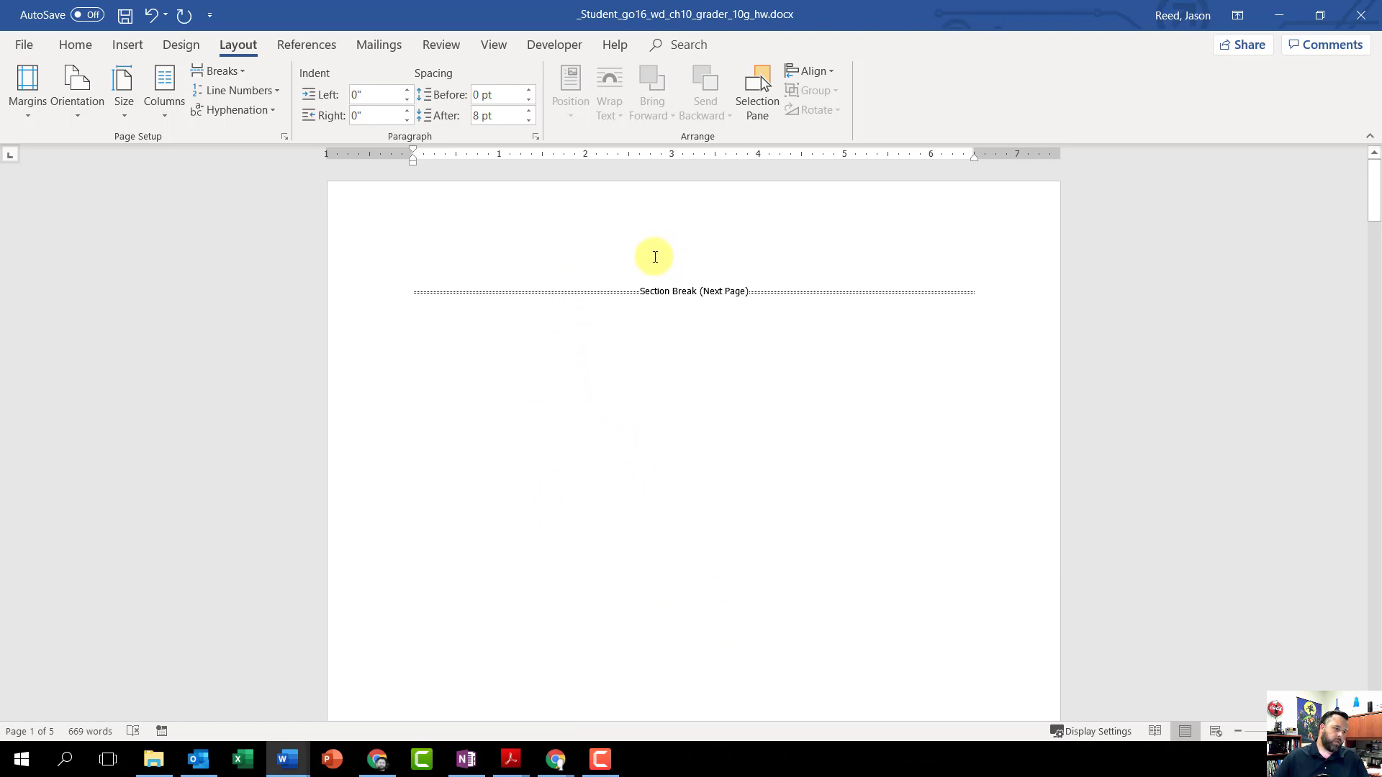
Step: Enter the title TABLE OF CONTENTS before the section break on the new first page
{"action": "left_click", "coordinate": [407, 288]}
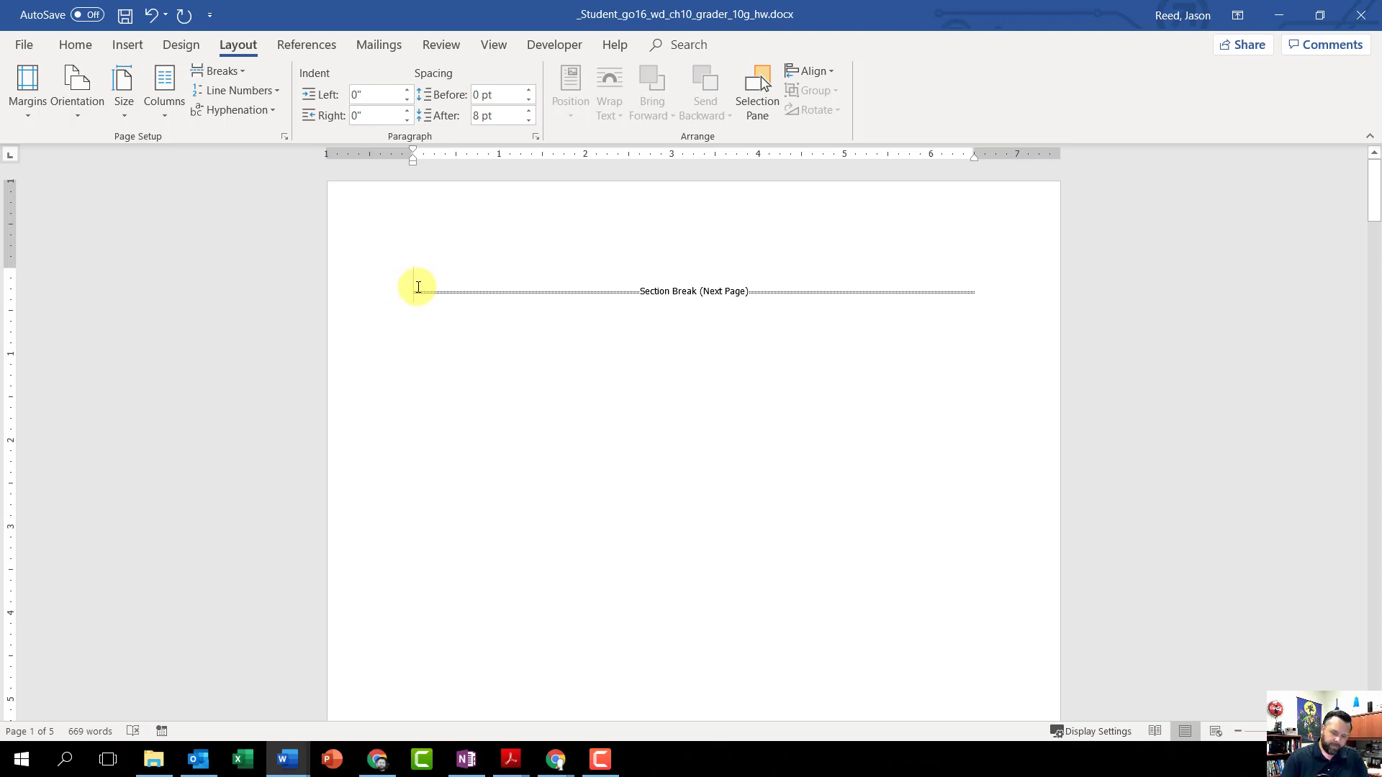
{"action": "type", "text": "TABLE OF"}
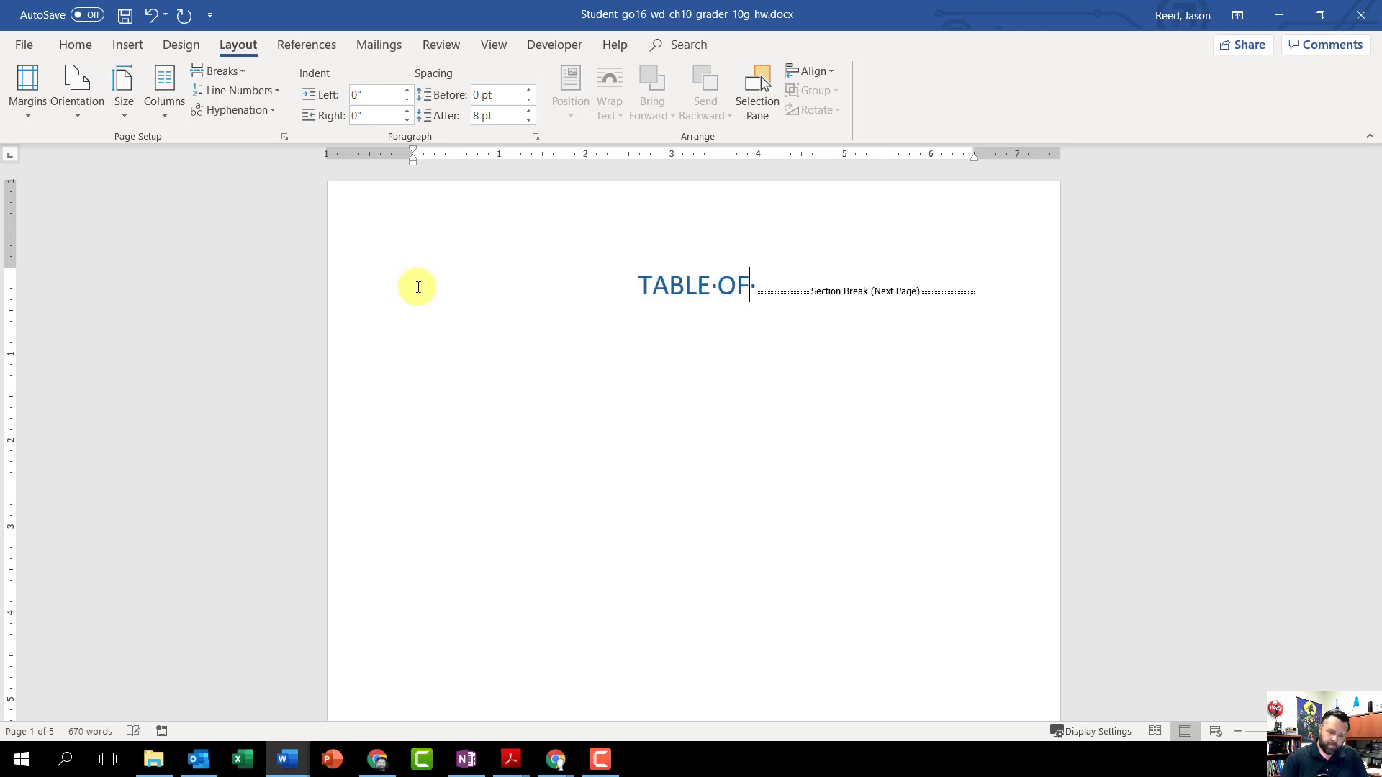
{"action": "type", "text": " CONTENTDS"}
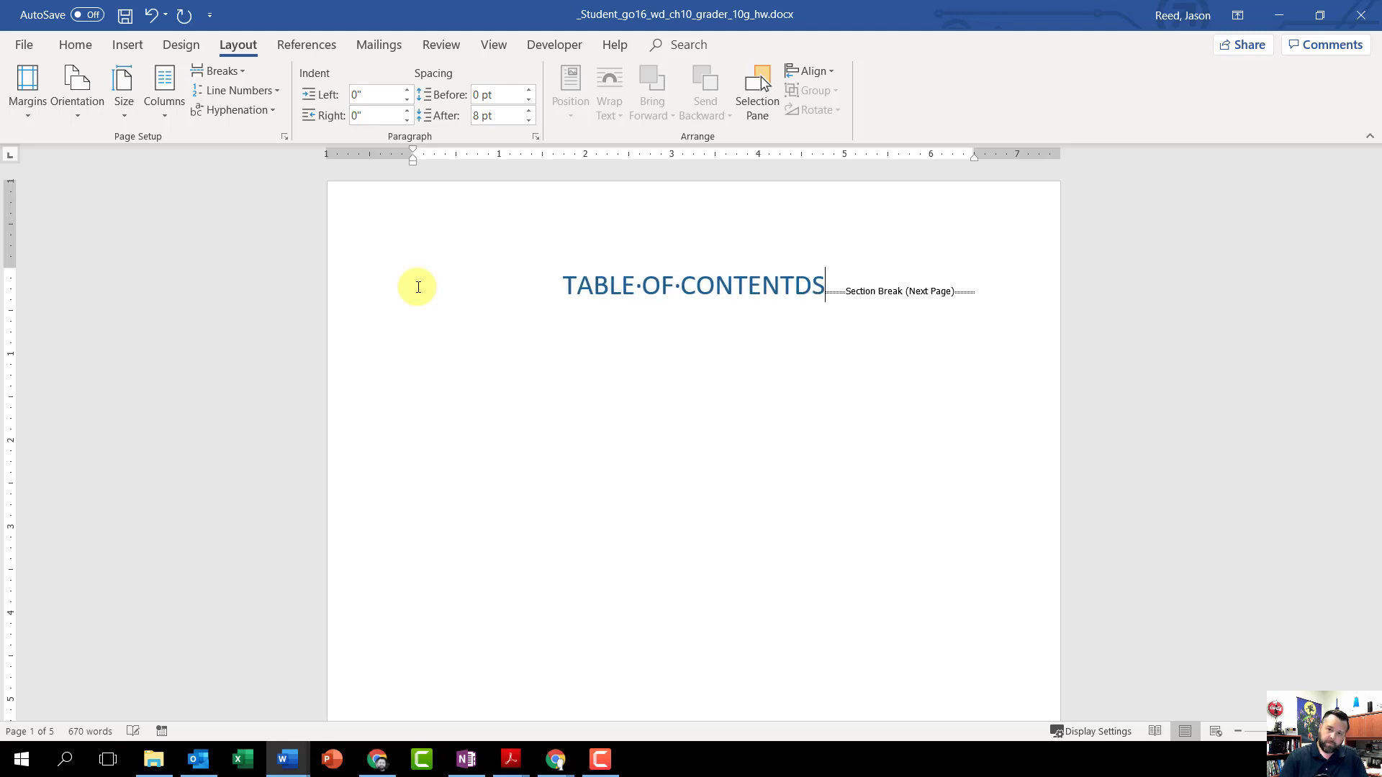
{"action": "key", "text": "BackSpace"}
{"action": "key", "text": "BackSpace"}
{"action": "type", "text": "S"}
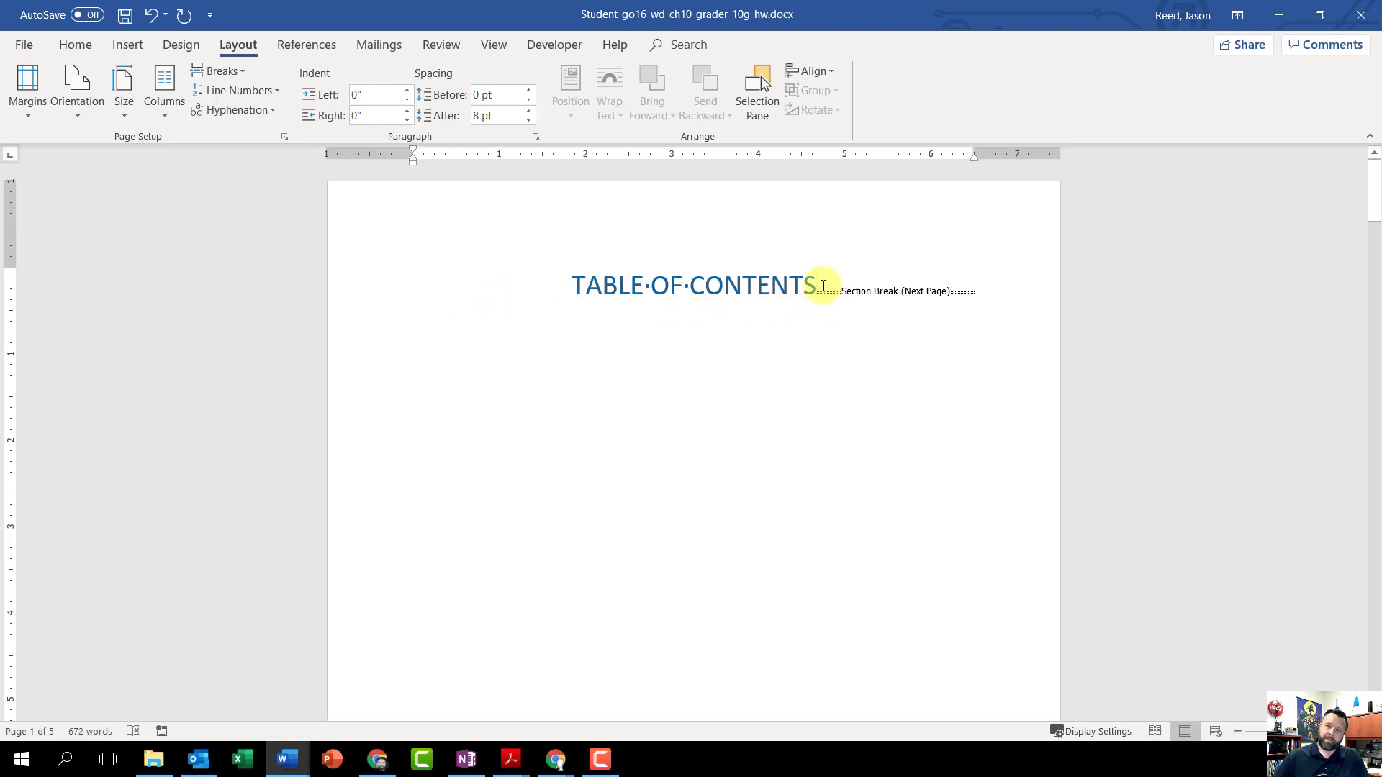
Step: Apply the Normal style to the TABLE OF CONTENTS title line
{"action": "left_click_drag", "start_coordinate": [824, 286], "coordinate": [578, 291]}
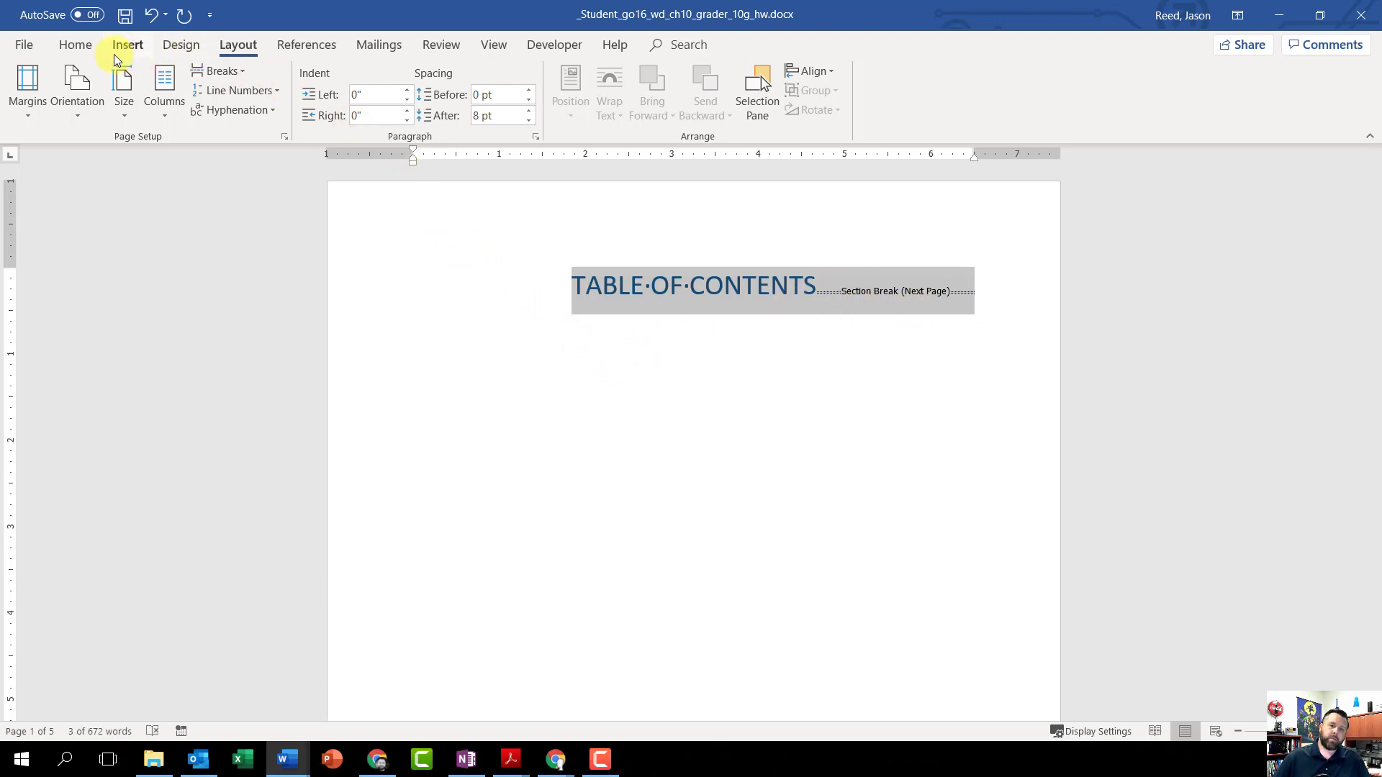
{"action": "left_click", "coordinate": [79, 45]}
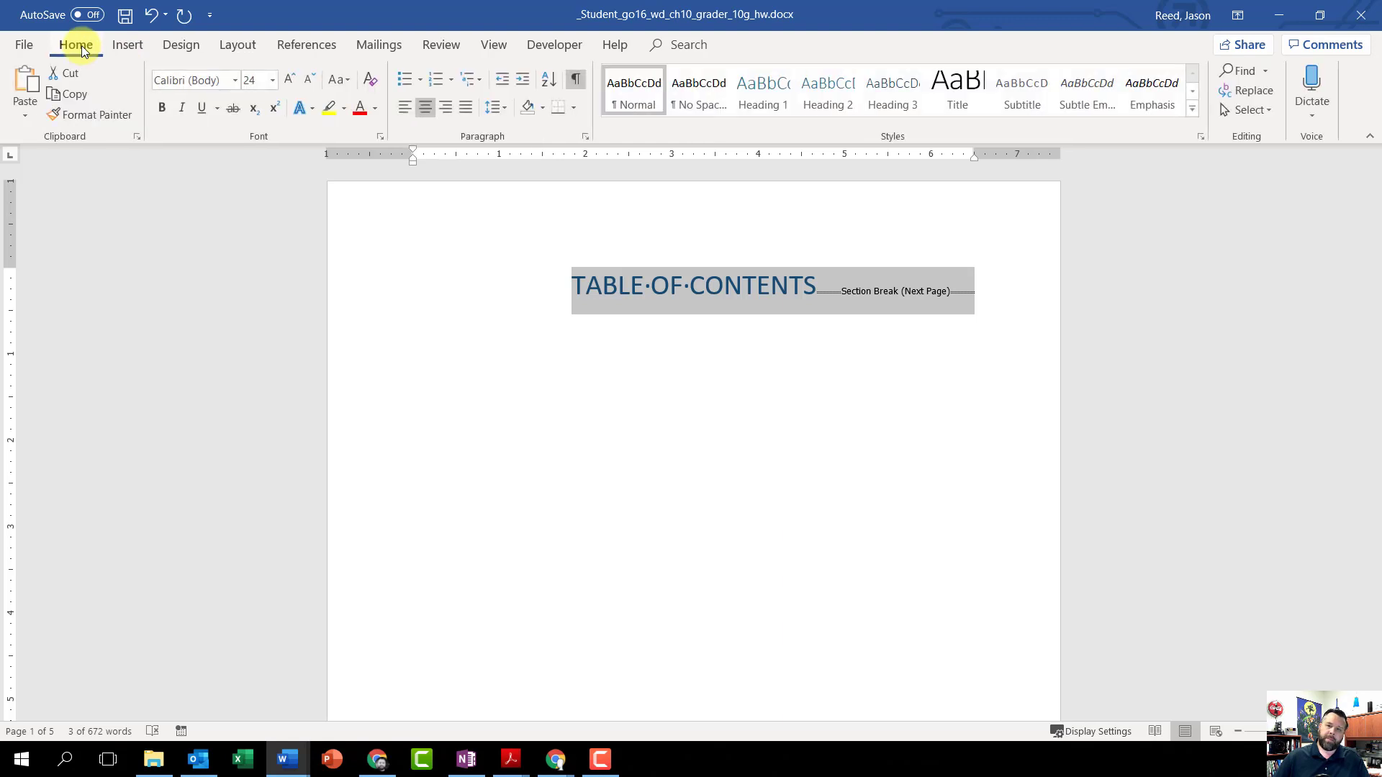
{"action": "left_click", "coordinate": [633, 87]}
{"action": "scroll", "coordinate": [576, 465], "scroll_direction": "down", "scroll_amount": 6}
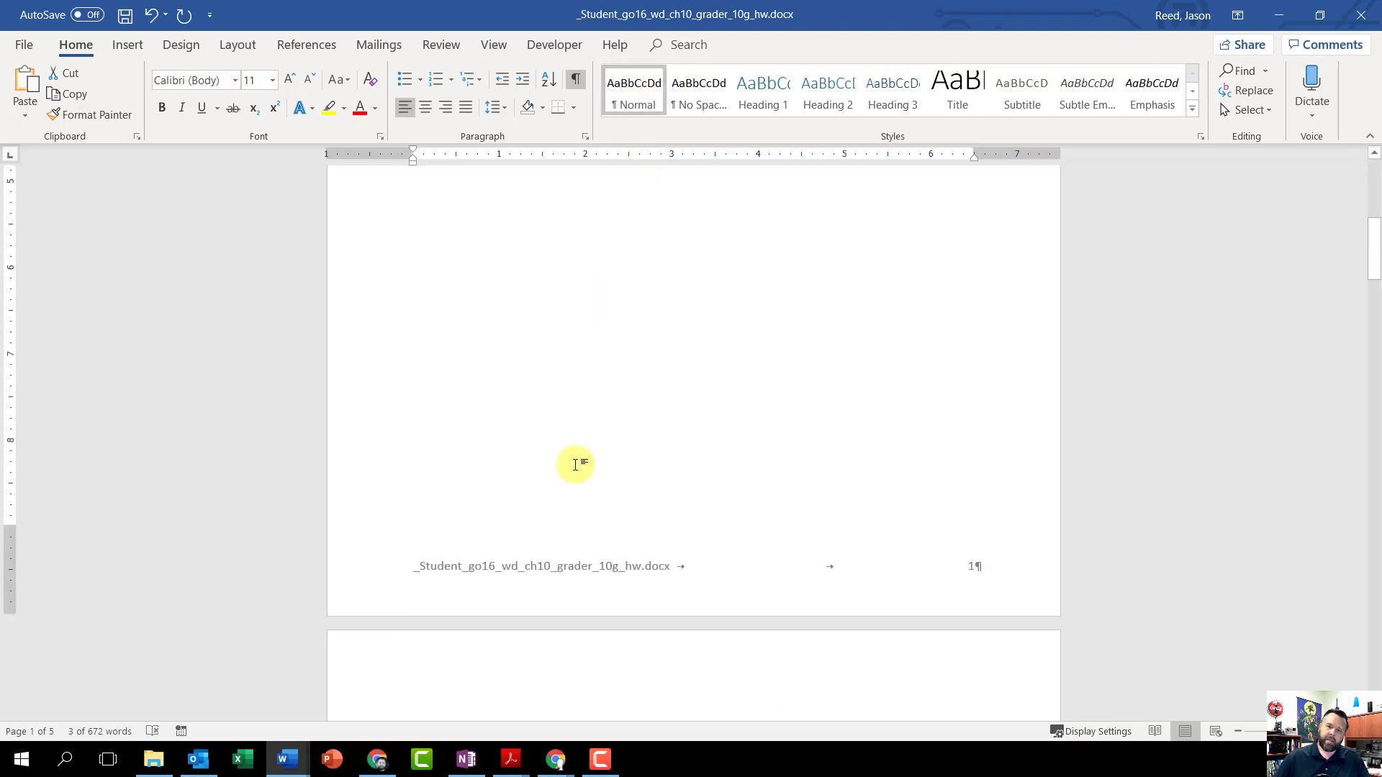
{"action": "scroll", "coordinate": [575, 465], "scroll_direction": "down", "scroll_amount": 2}
{"action": "scroll", "coordinate": [574, 460], "scroll_direction": "up", "scroll_amount": 8}
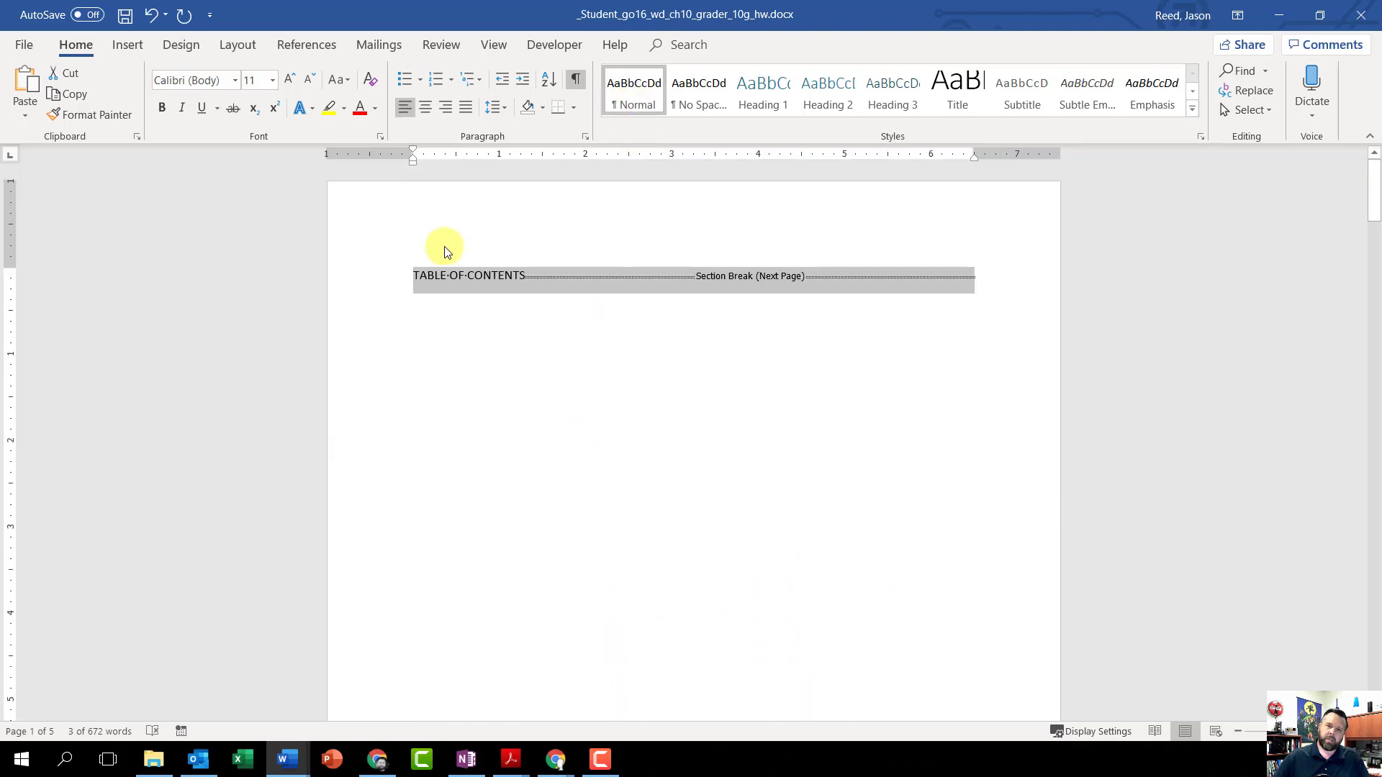
Step: Add a blank paragraph between the TABLE OF CONTENTS title and the section break
{"action": "left_click", "coordinate": [460, 276]}
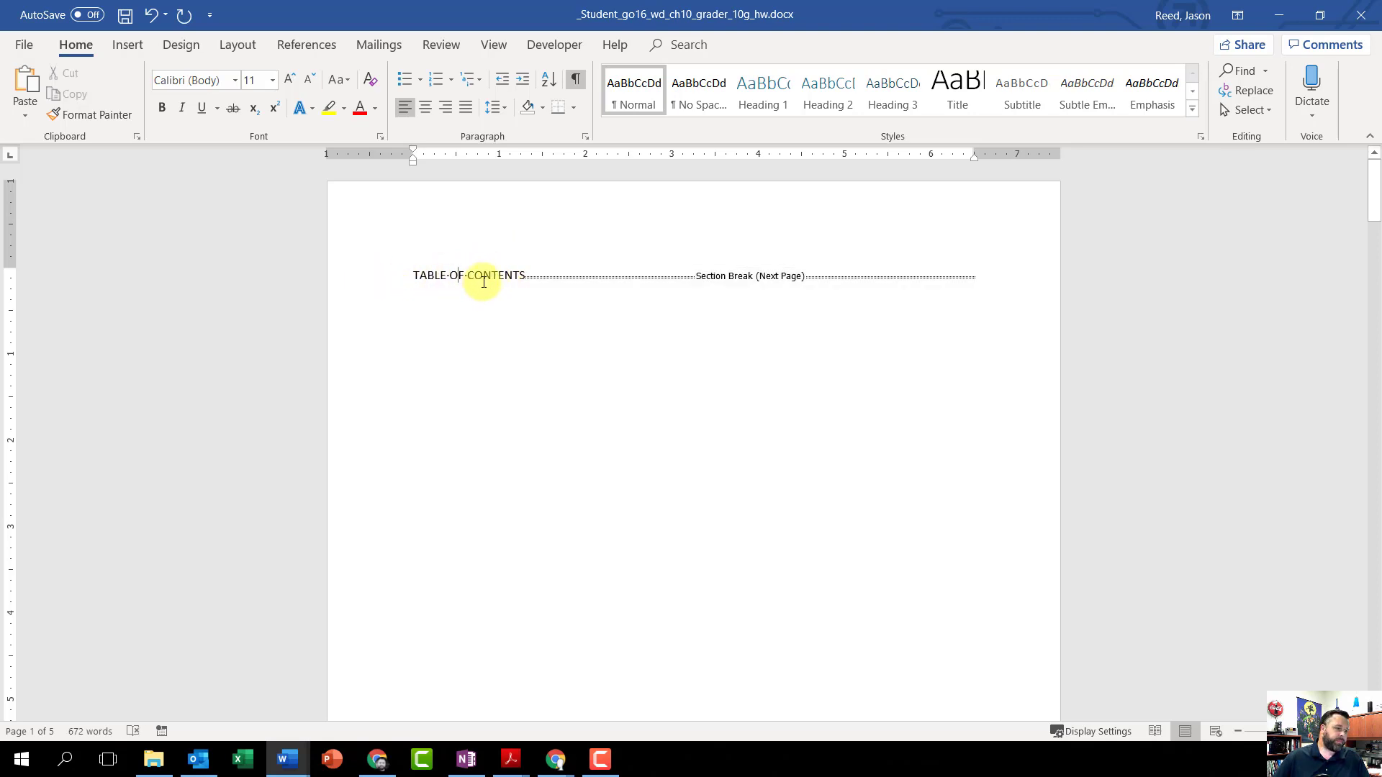
{"action": "left_click", "coordinate": [527, 277]}
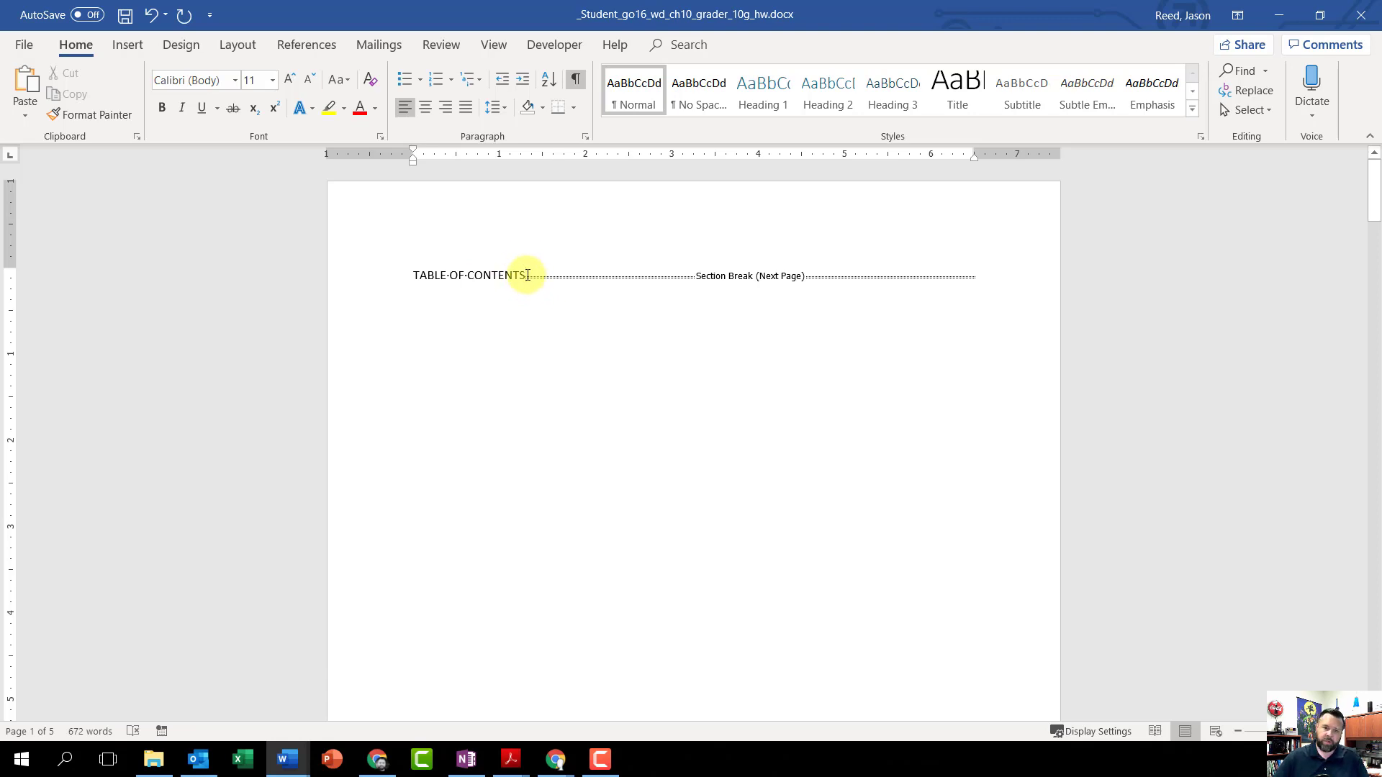
{"action": "key", "text": "BackSpace"}
{"action": "key", "text": "Return"}
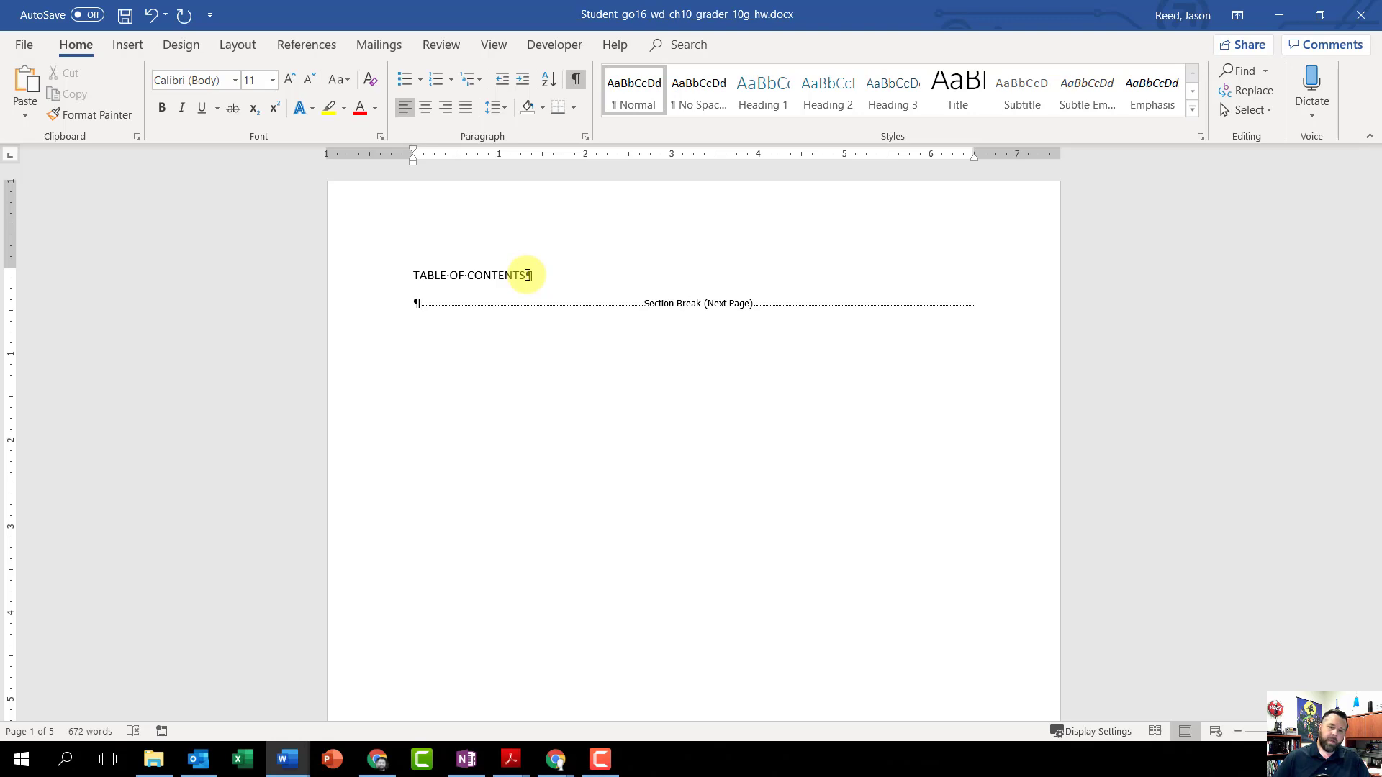
Step: Format the TABLE OF CONTENTS title as 16 pt bold and center it
{"action": "left_click_drag", "start_coordinate": [487, 273], "coordinate": [417, 275]}
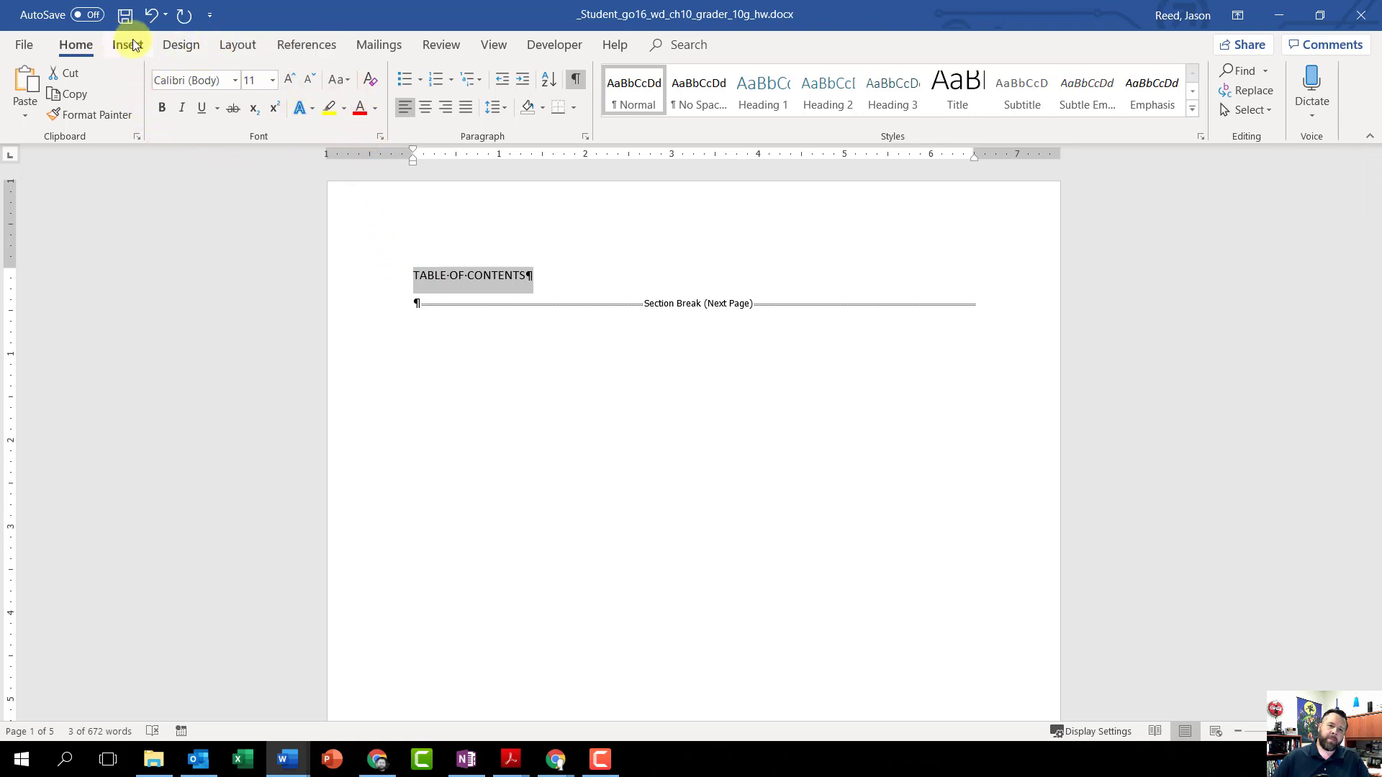
{"action": "left_click", "coordinate": [272, 80]}
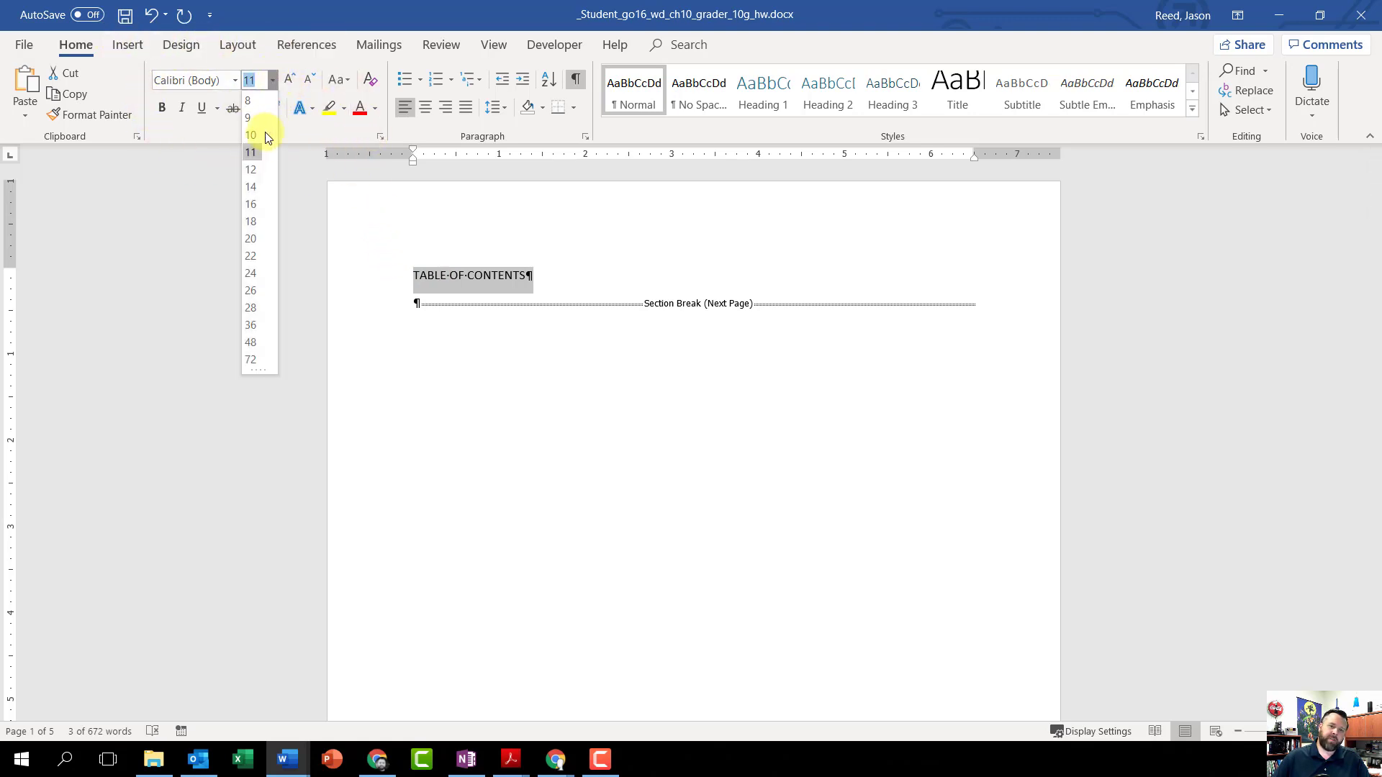
{"action": "left_click", "coordinate": [253, 204]}
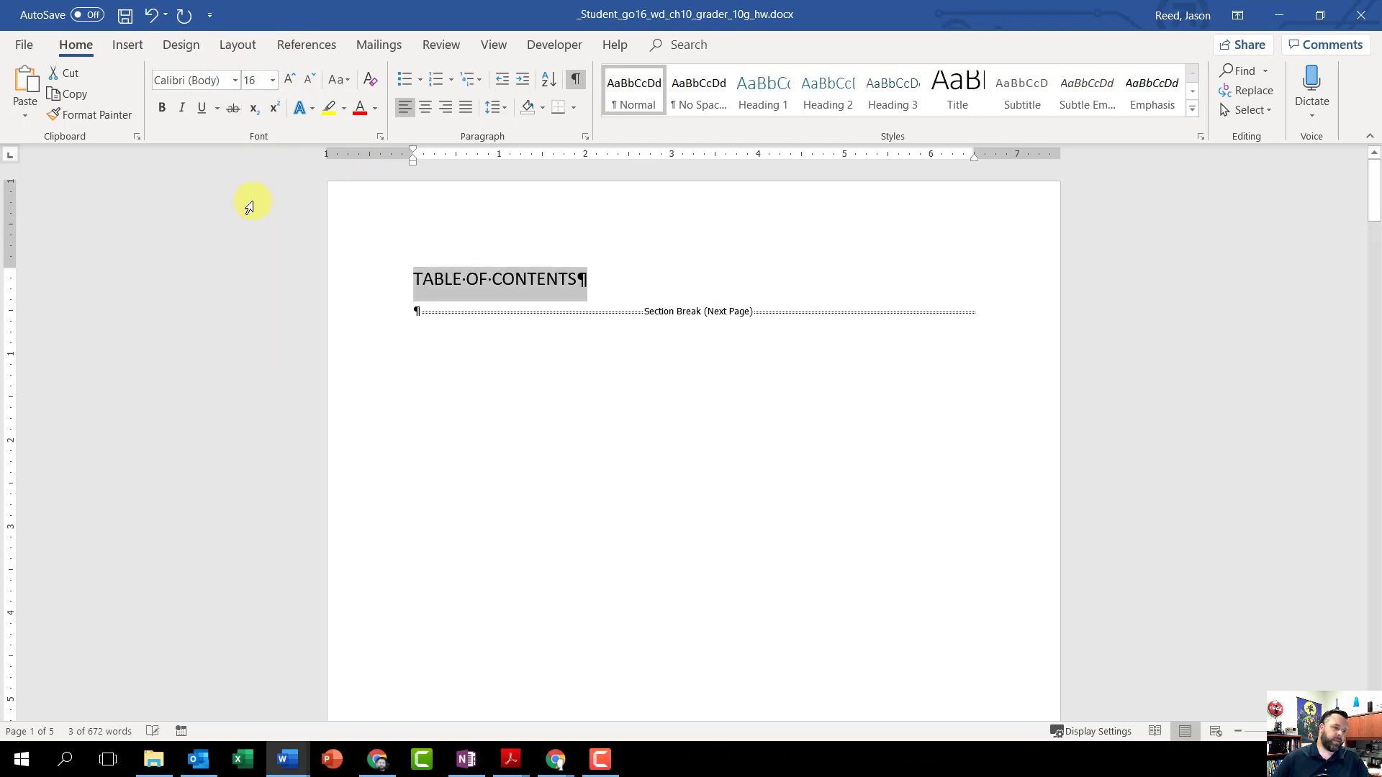
{"action": "left_click", "coordinate": [160, 108]}
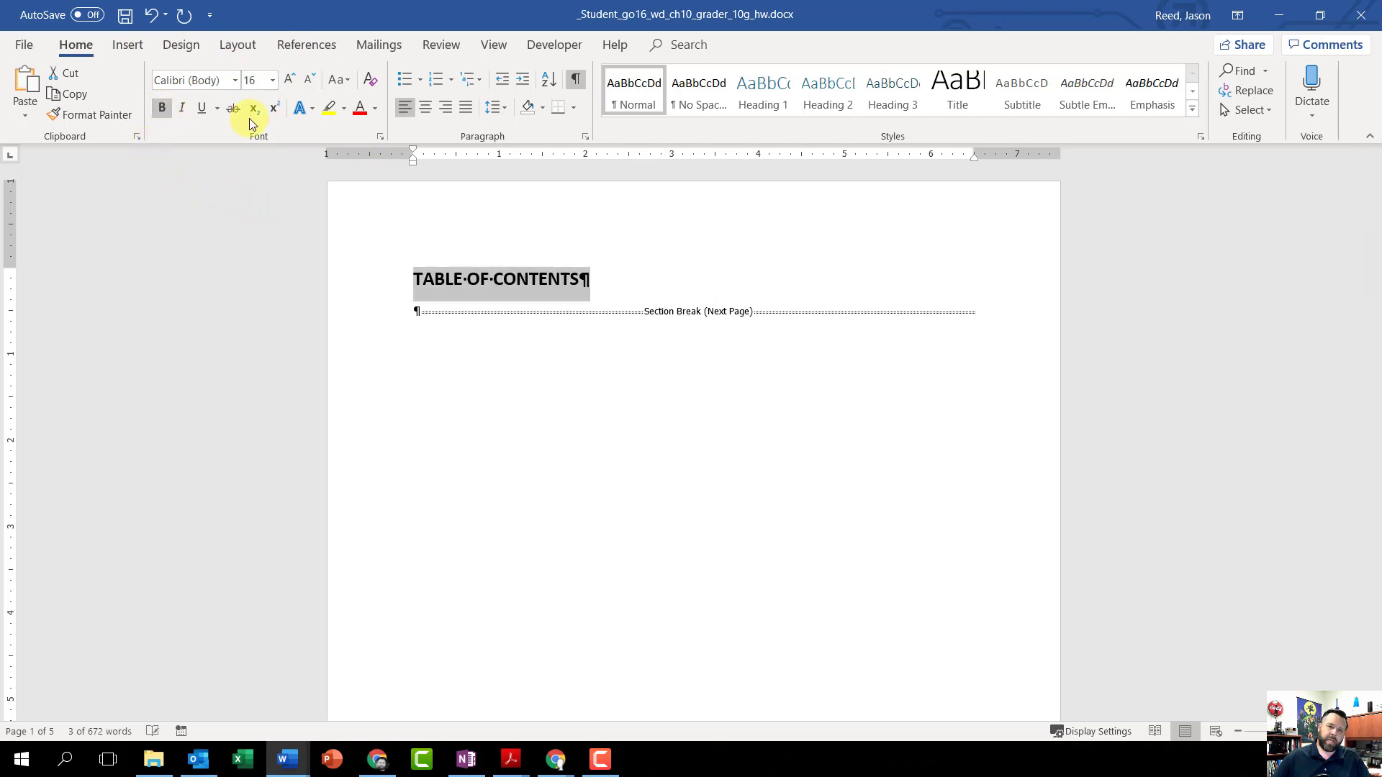
{"action": "left_click", "coordinate": [425, 105]}
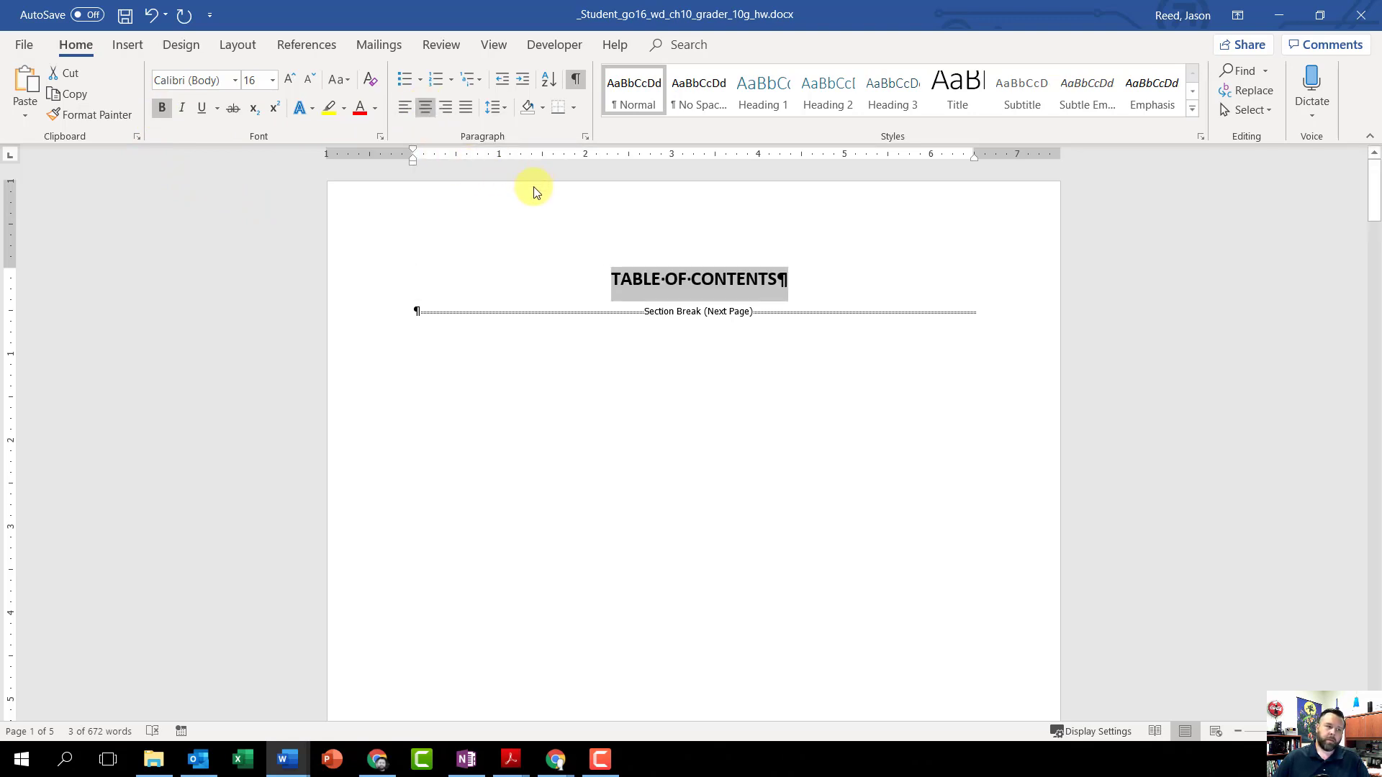
Step: Insert a custom table of contents in the Formal format at the blank paragraph below the title, and save the document
{"action": "left_click", "coordinate": [417, 313]}
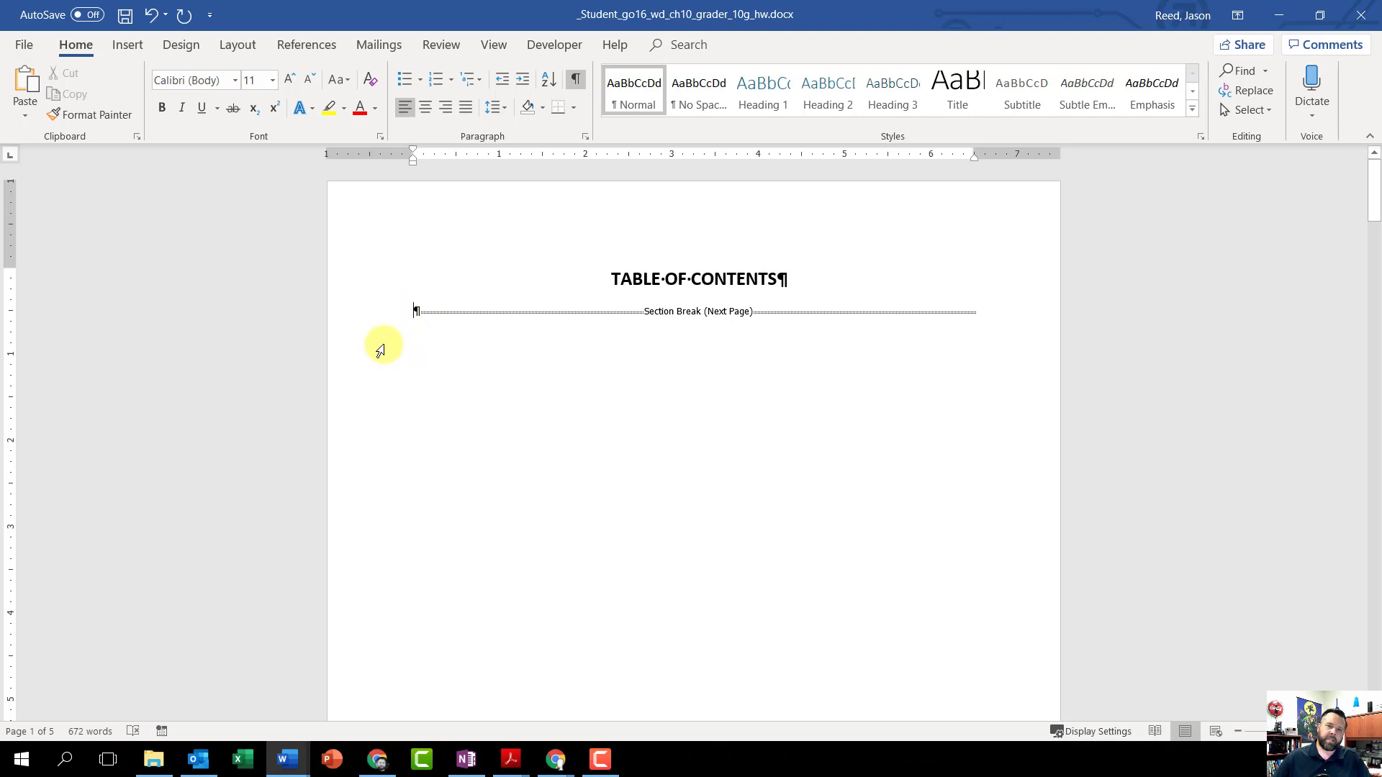
{"action": "left_click", "coordinate": [308, 44]}
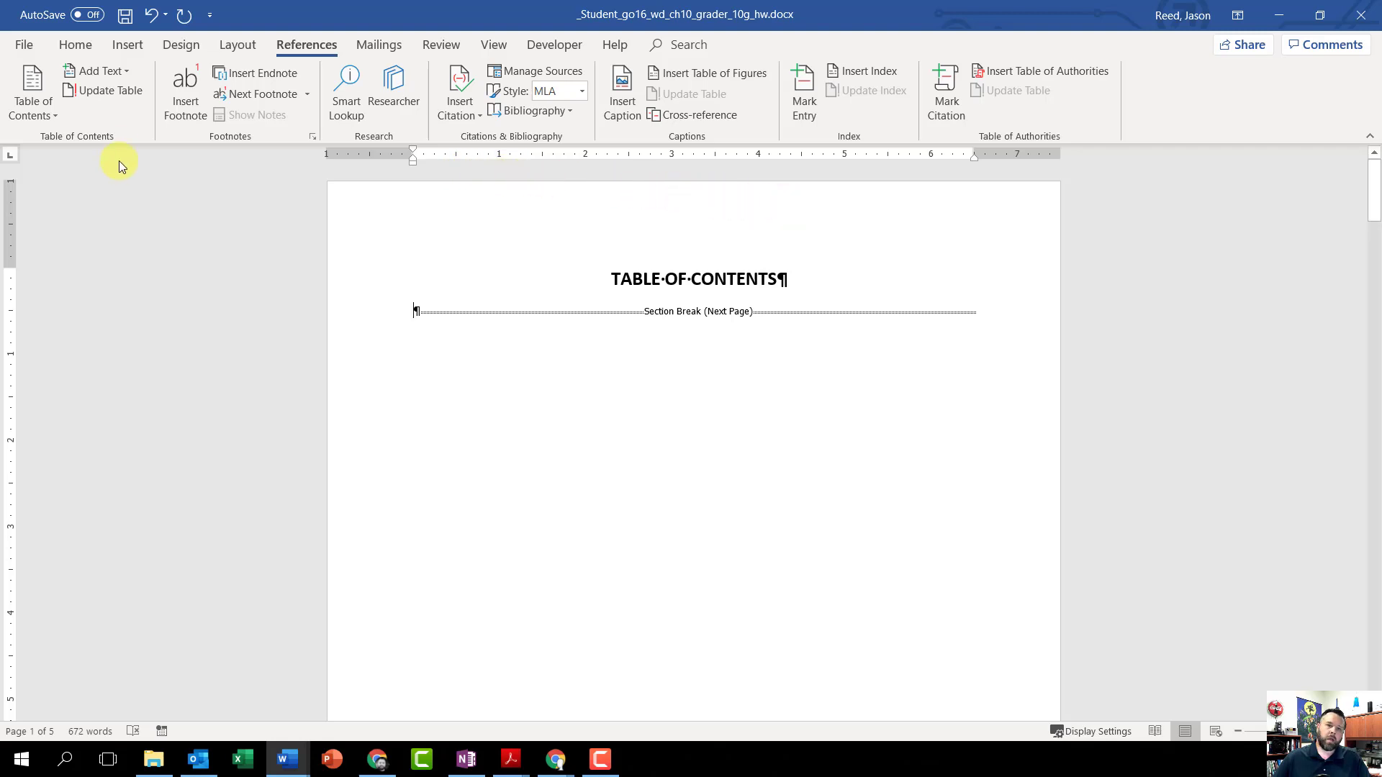
{"action": "left_click", "coordinate": [40, 106]}
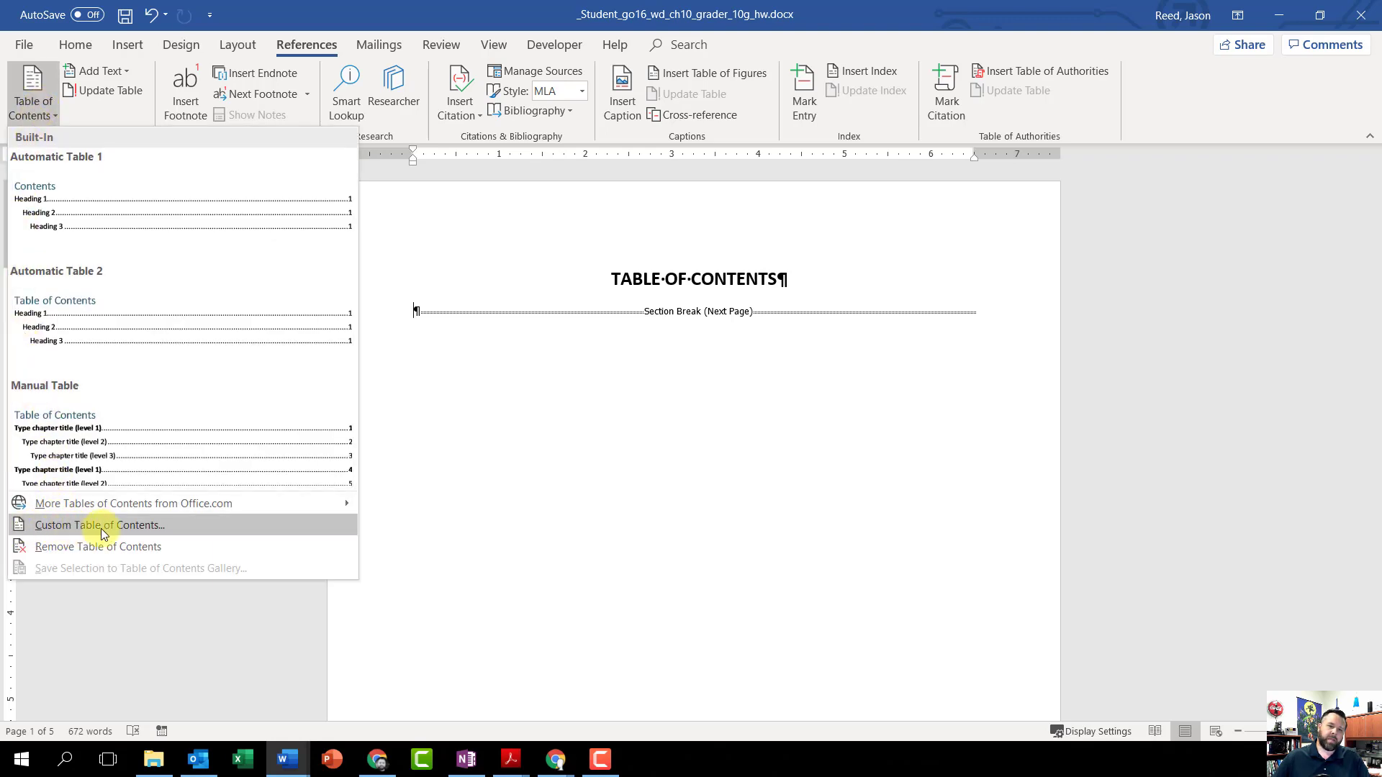
{"action": "left_click", "coordinate": [123, 524]}
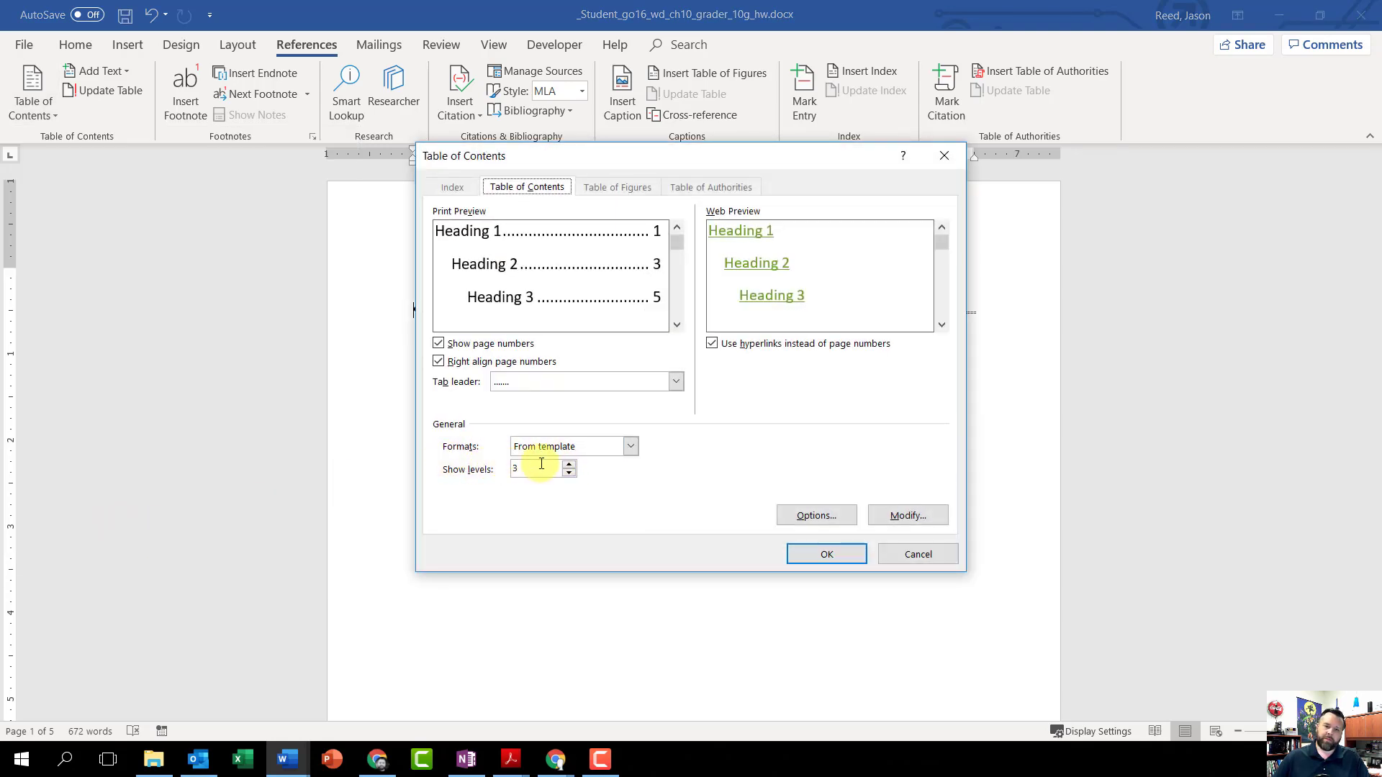
{"action": "left_click", "coordinate": [631, 447]}
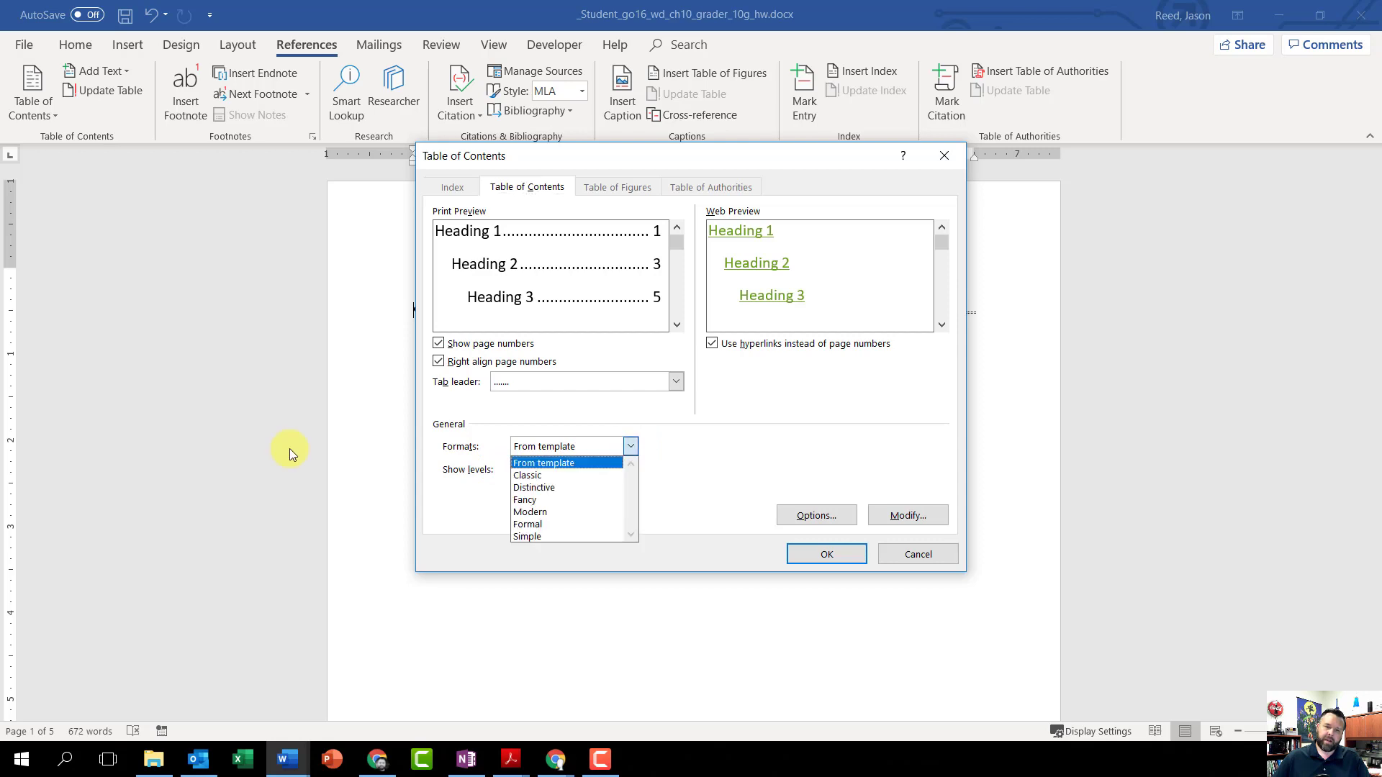
{"action": "left_click", "coordinate": [581, 524]}
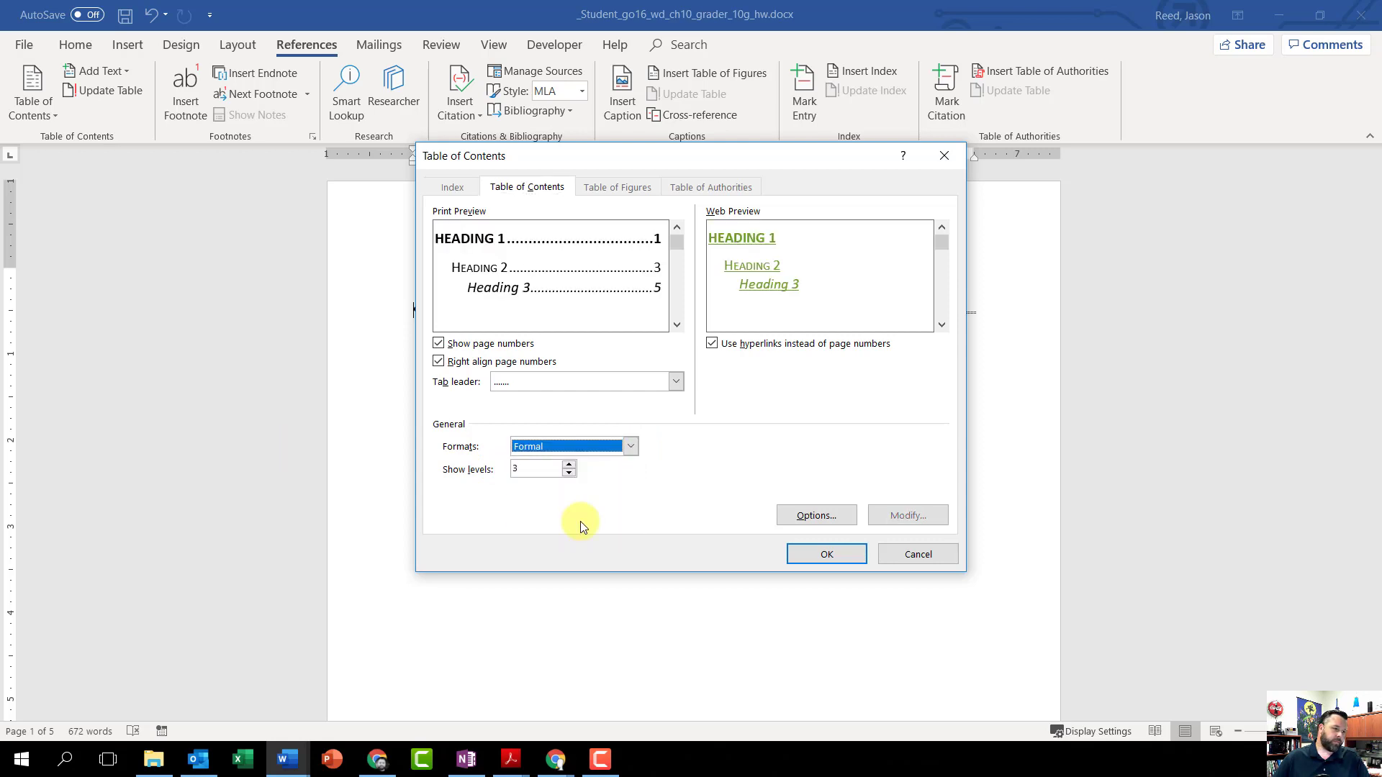
{"action": "left_click", "coordinate": [825, 556]}
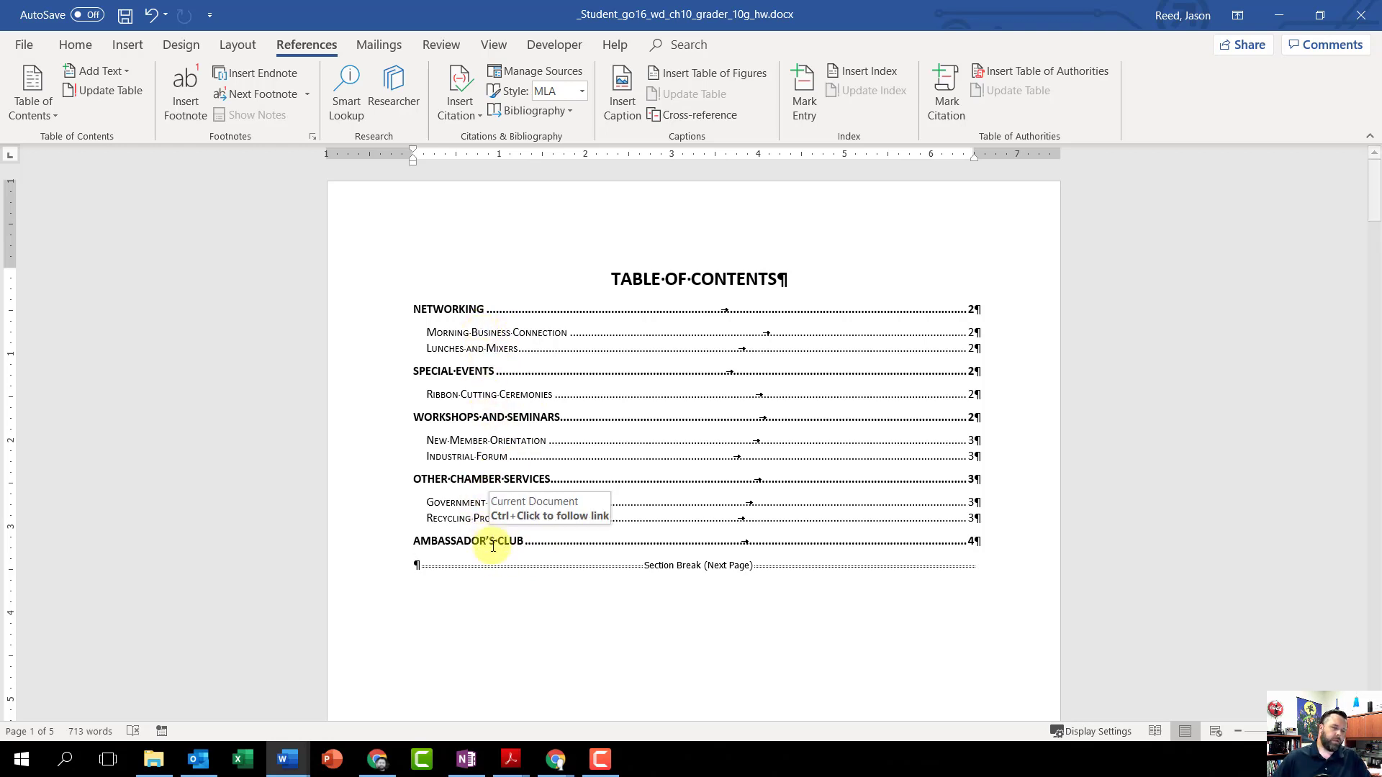
{"action": "left_click", "coordinate": [127, 19]}
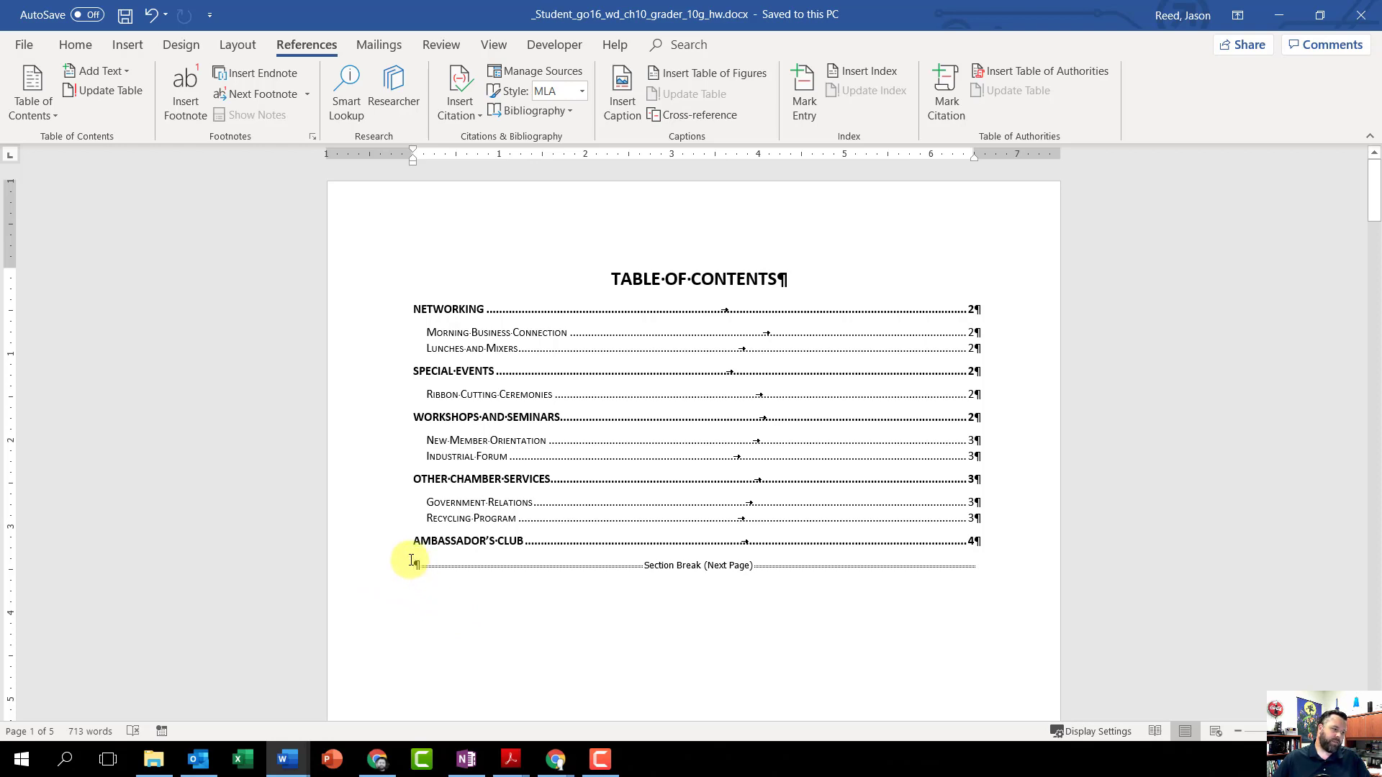
Step: Insert a page break at the blank paragraph below the table of contents, before the section break
{"action": "scroll", "coordinate": [451, 561], "scroll_direction": "up", "scroll_amount": 5, "text": "ctrl"}
{"action": "scroll", "coordinate": [484, 509], "scroll_direction": "up", "scroll_amount": 3}
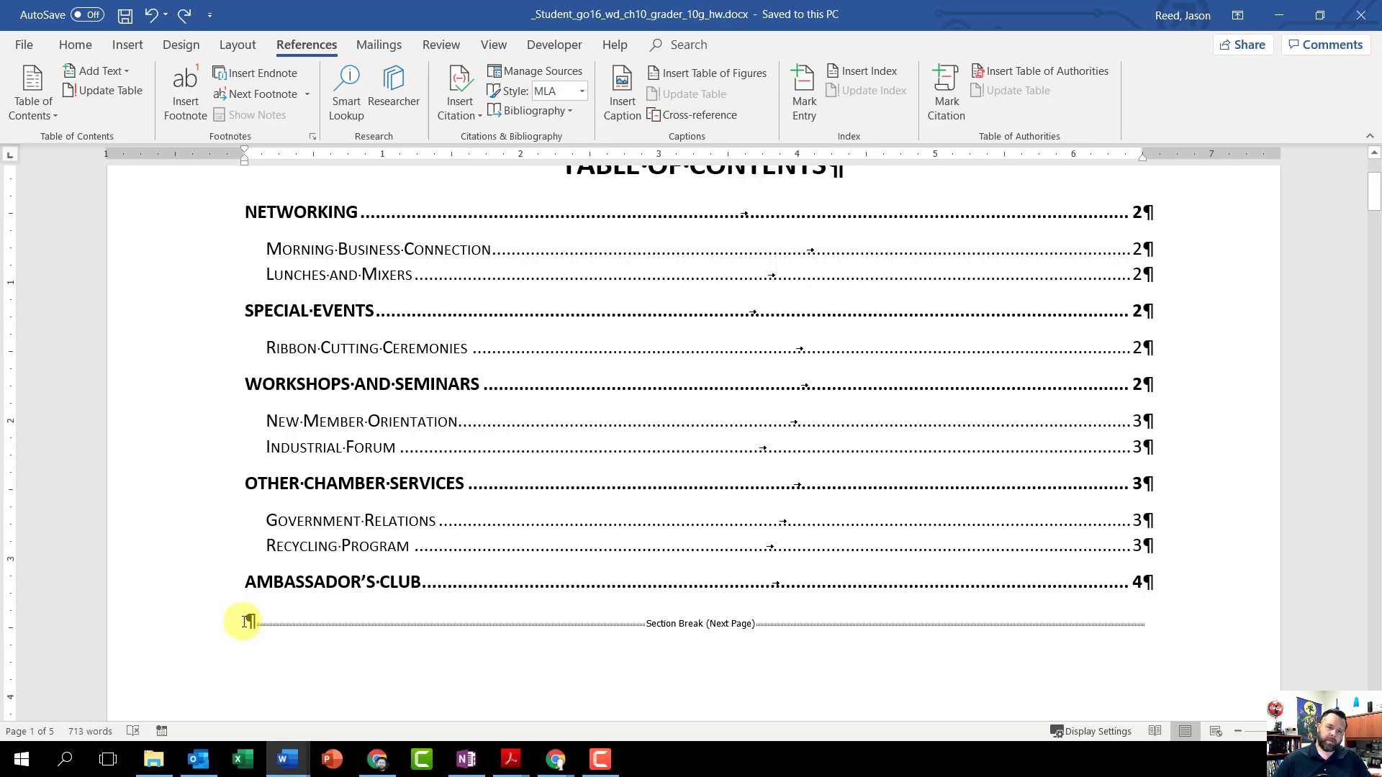
{"action": "key", "text": "ctrl+Return"}
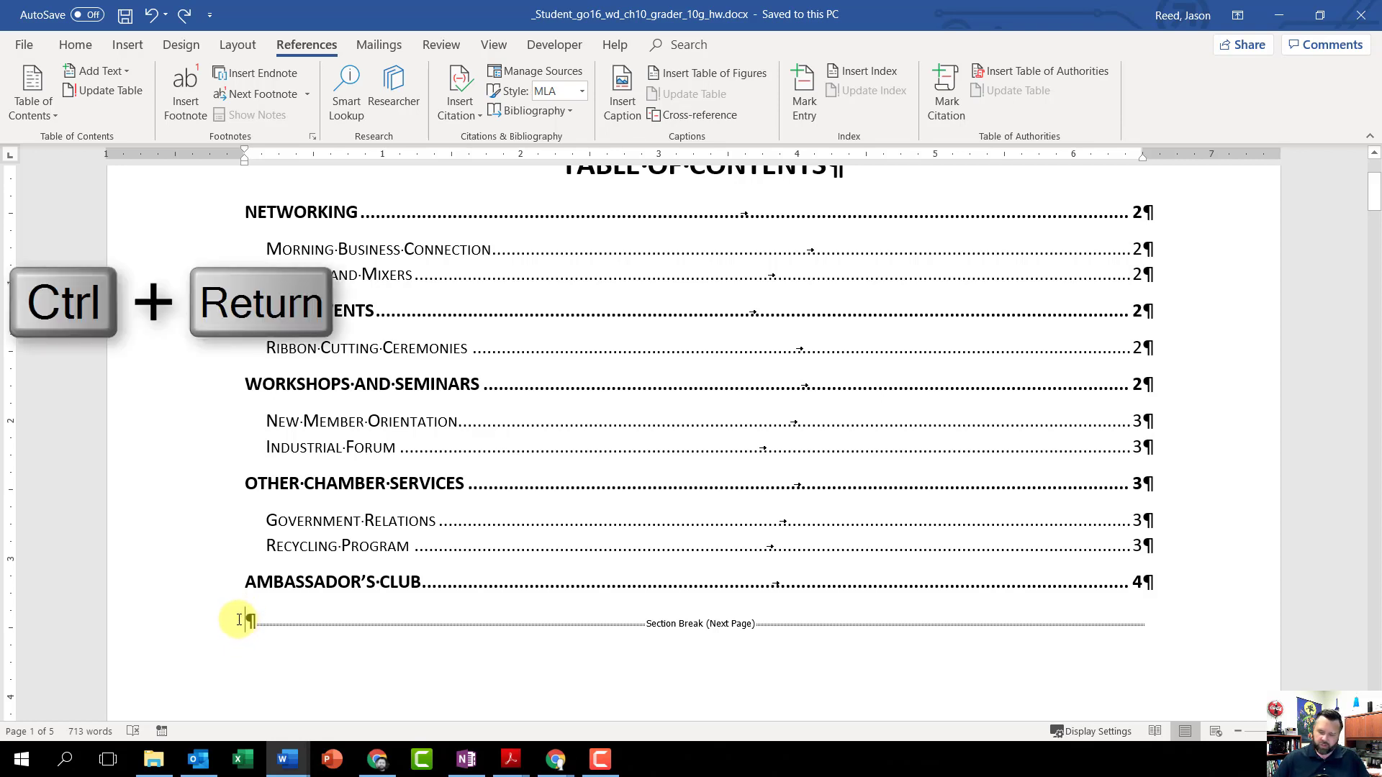
{"action": "key", "text": "ctrl+Return"}
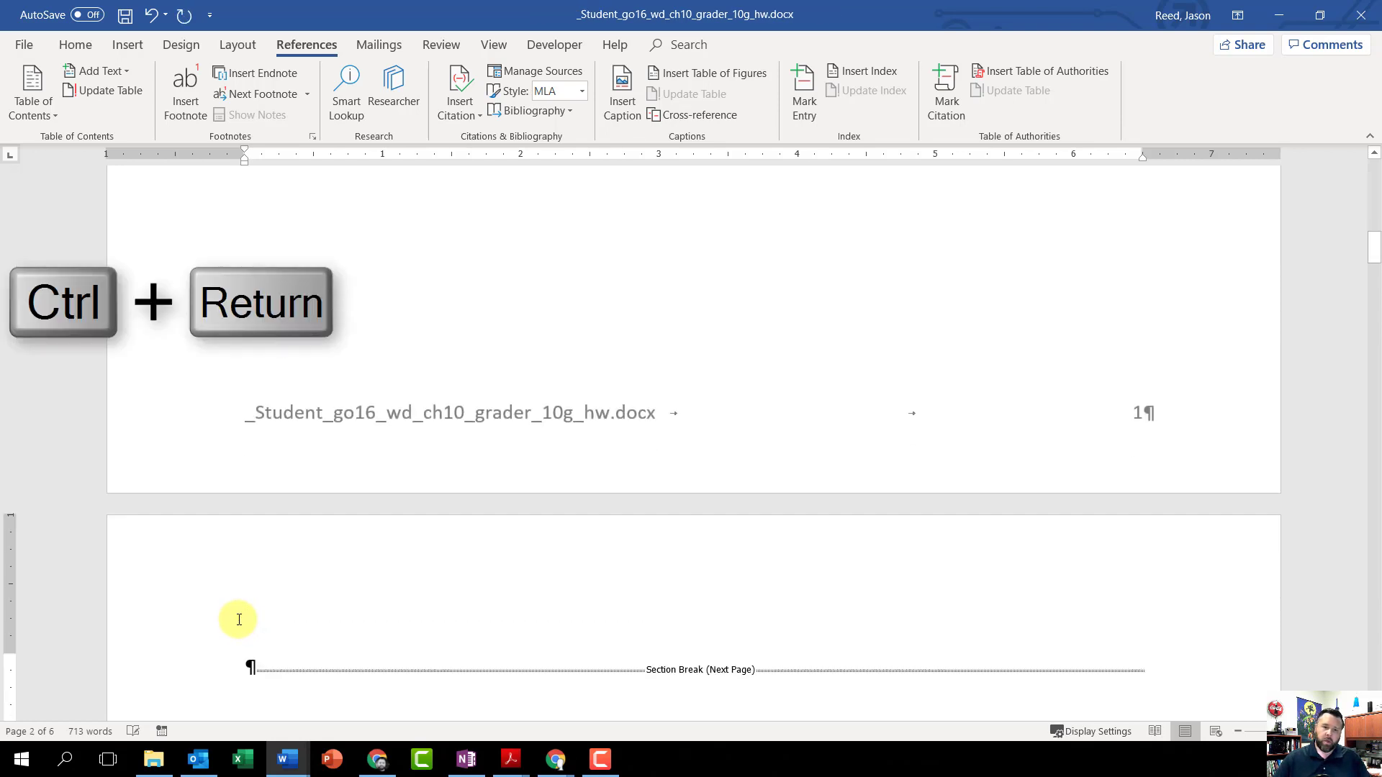
{"action": "scroll", "coordinate": [411, 669], "scroll_direction": "up", "scroll_amount": 4}
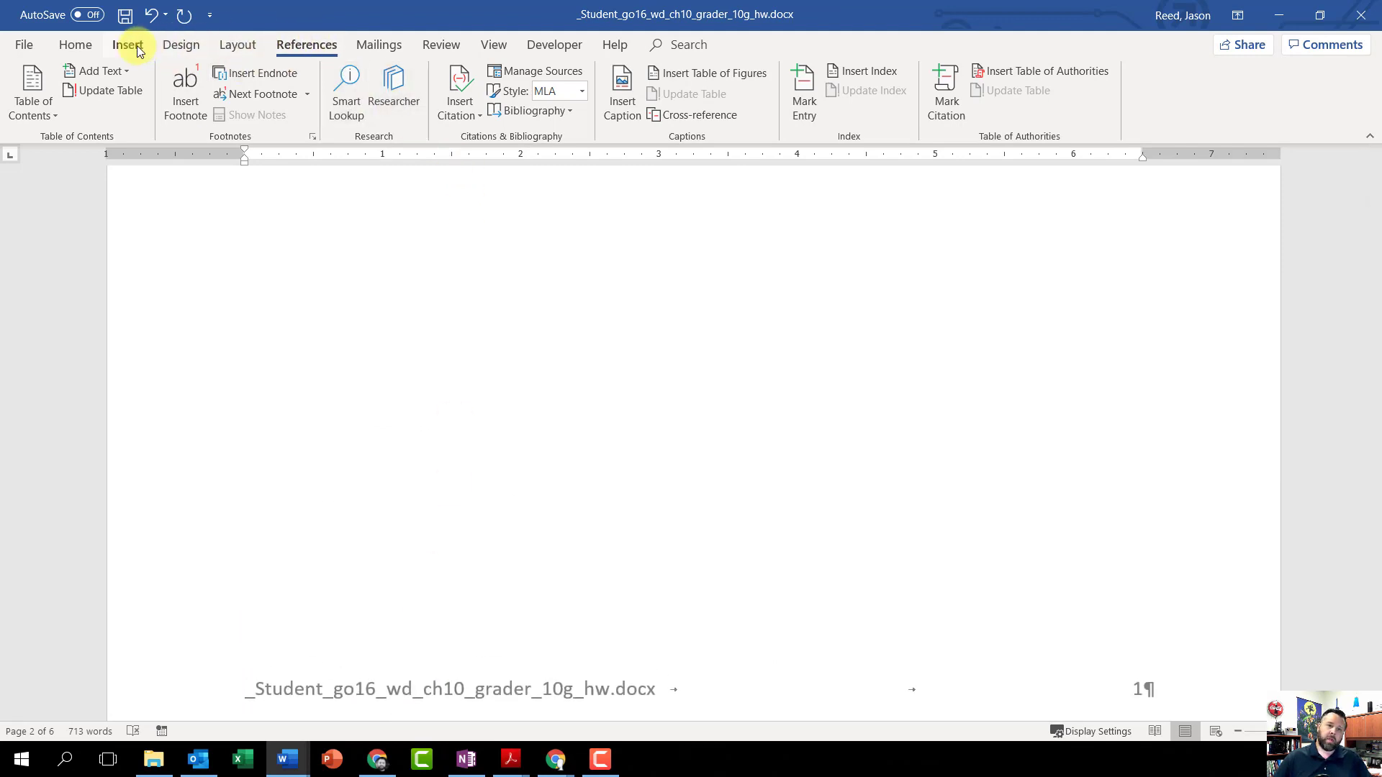
{"action": "left_click", "coordinate": [217, 46]}
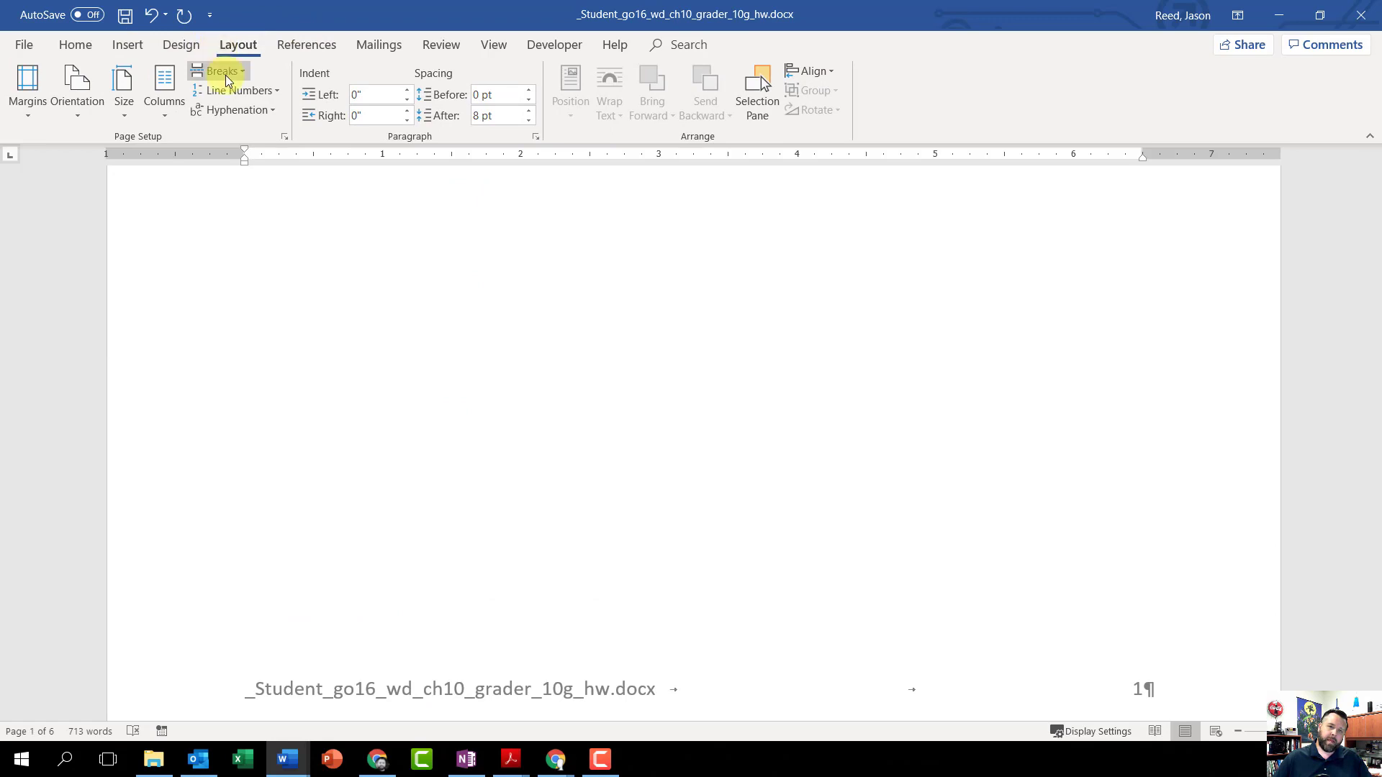
{"action": "left_click", "coordinate": [228, 75]}
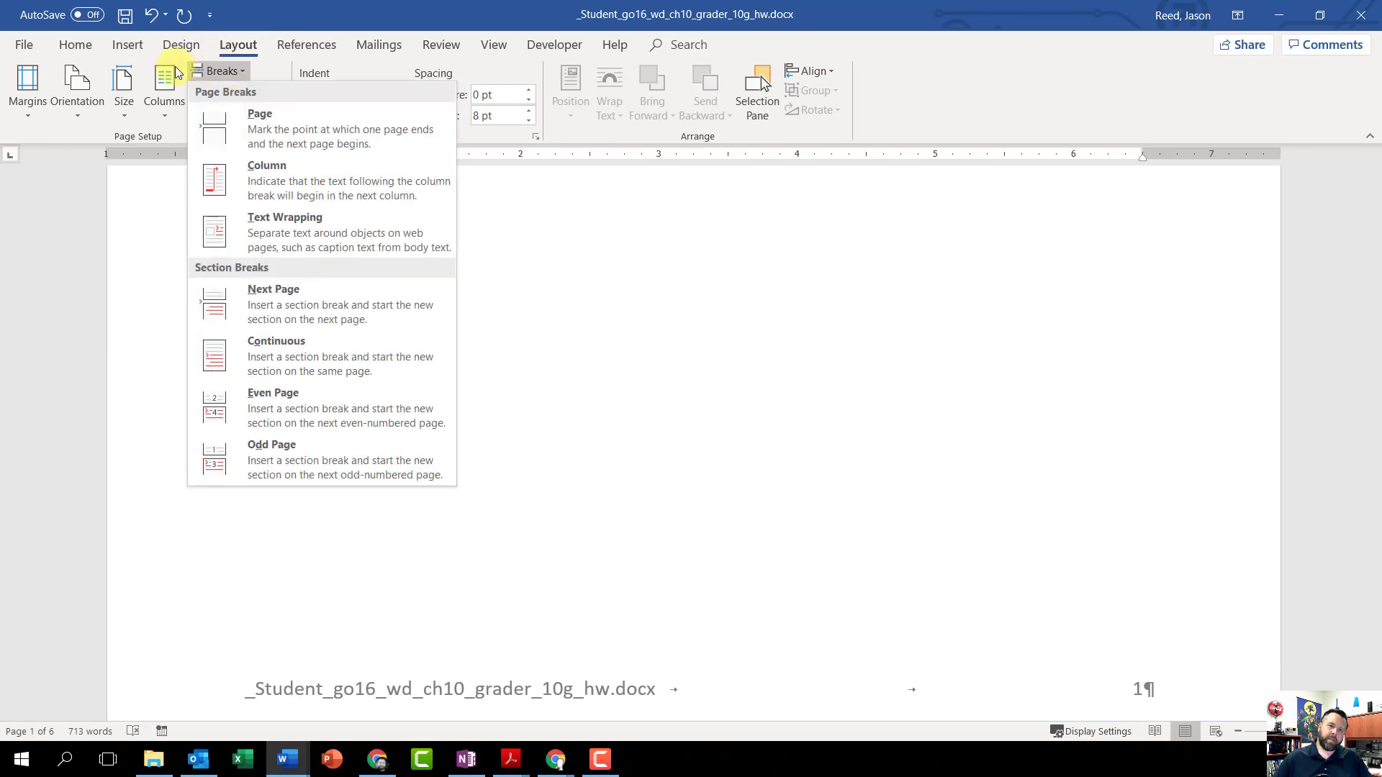
{"action": "left_click", "coordinate": [70, 49]}
Step: Enter the title TABLE OF FIGURES on the page after the table of contents, with a blank paragraph between it and the section break
{"action": "scroll", "coordinate": [360, 414], "scroll_direction": "down", "scroll_amount": 10}
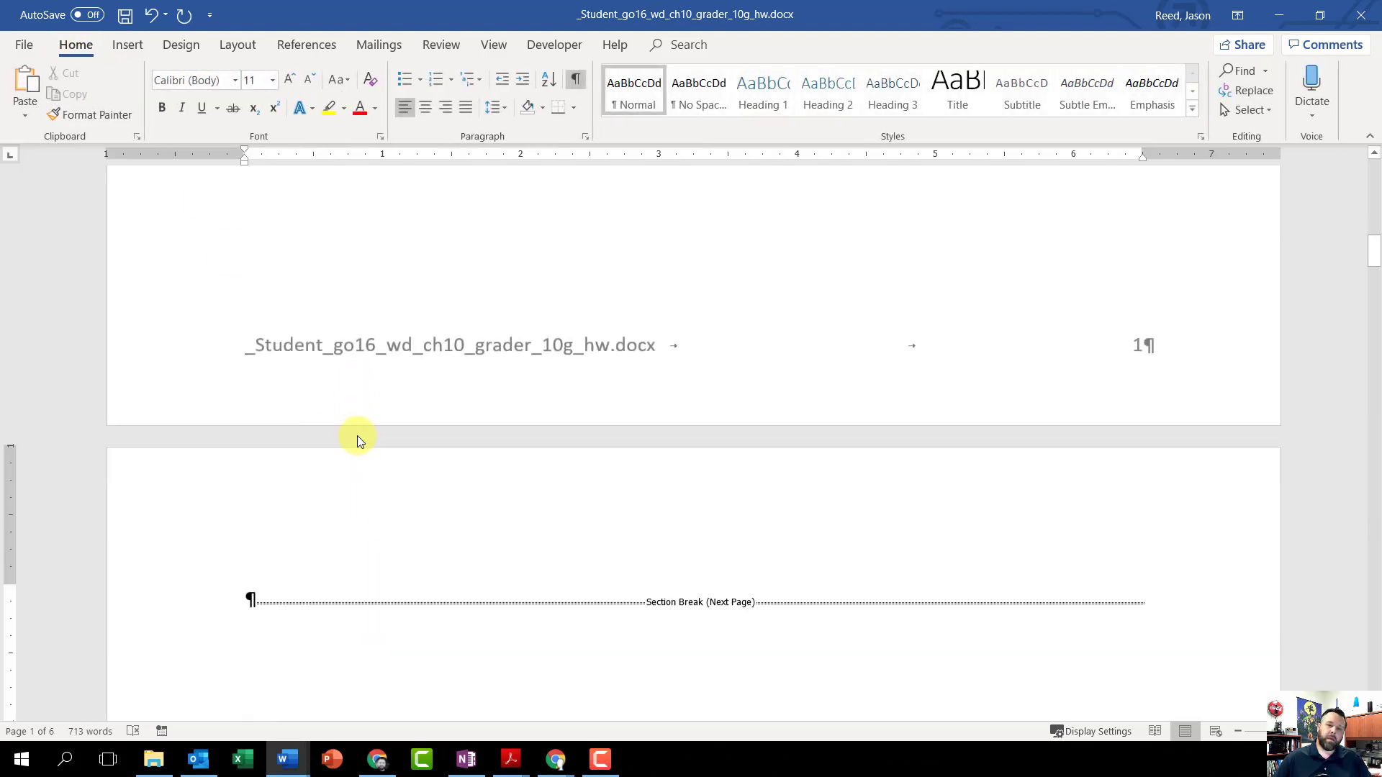
{"action": "scroll", "coordinate": [357, 435], "scroll_direction": "up", "scroll_amount": 4}
{"action": "scroll", "coordinate": [360, 432], "scroll_direction": "up", "scroll_amount": 1}
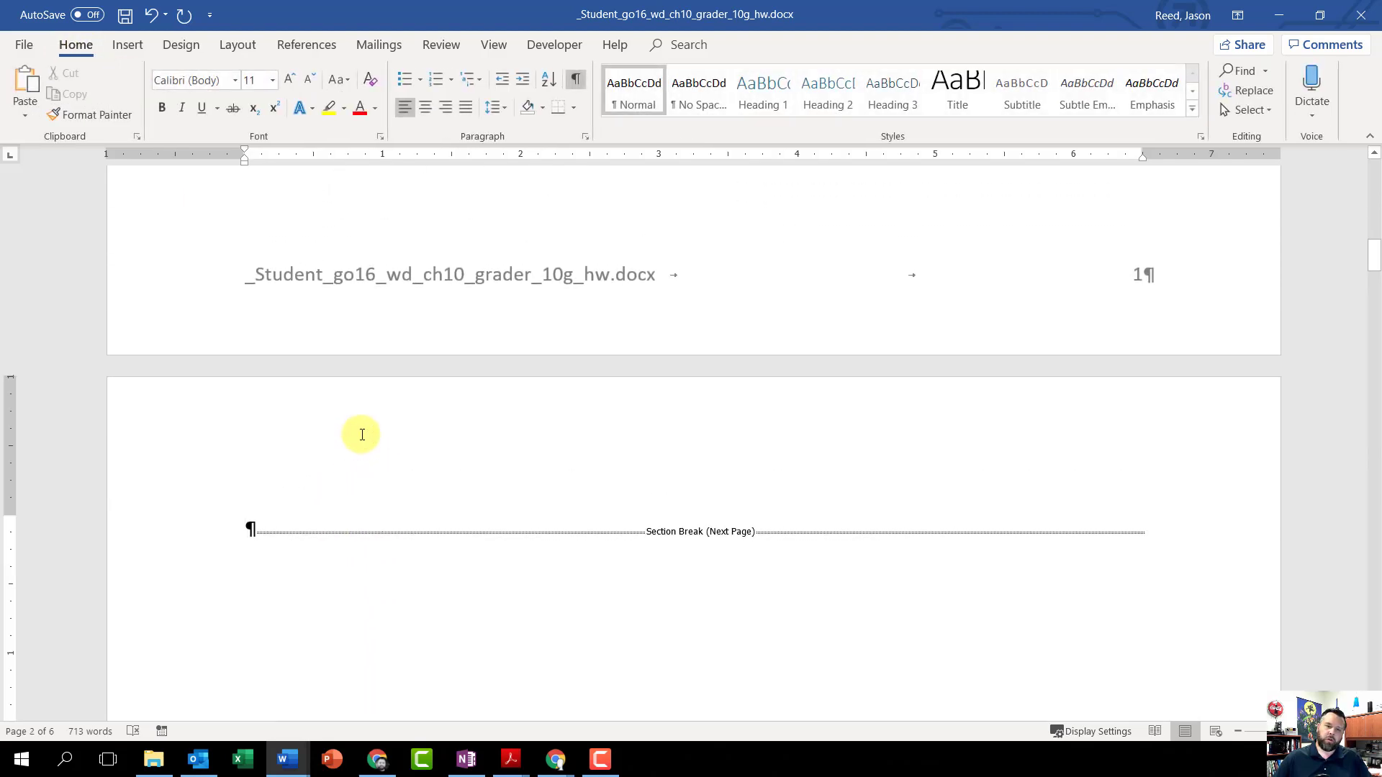
{"action": "scroll", "coordinate": [303, 421], "scroll_direction": "down", "scroll_amount": 3}
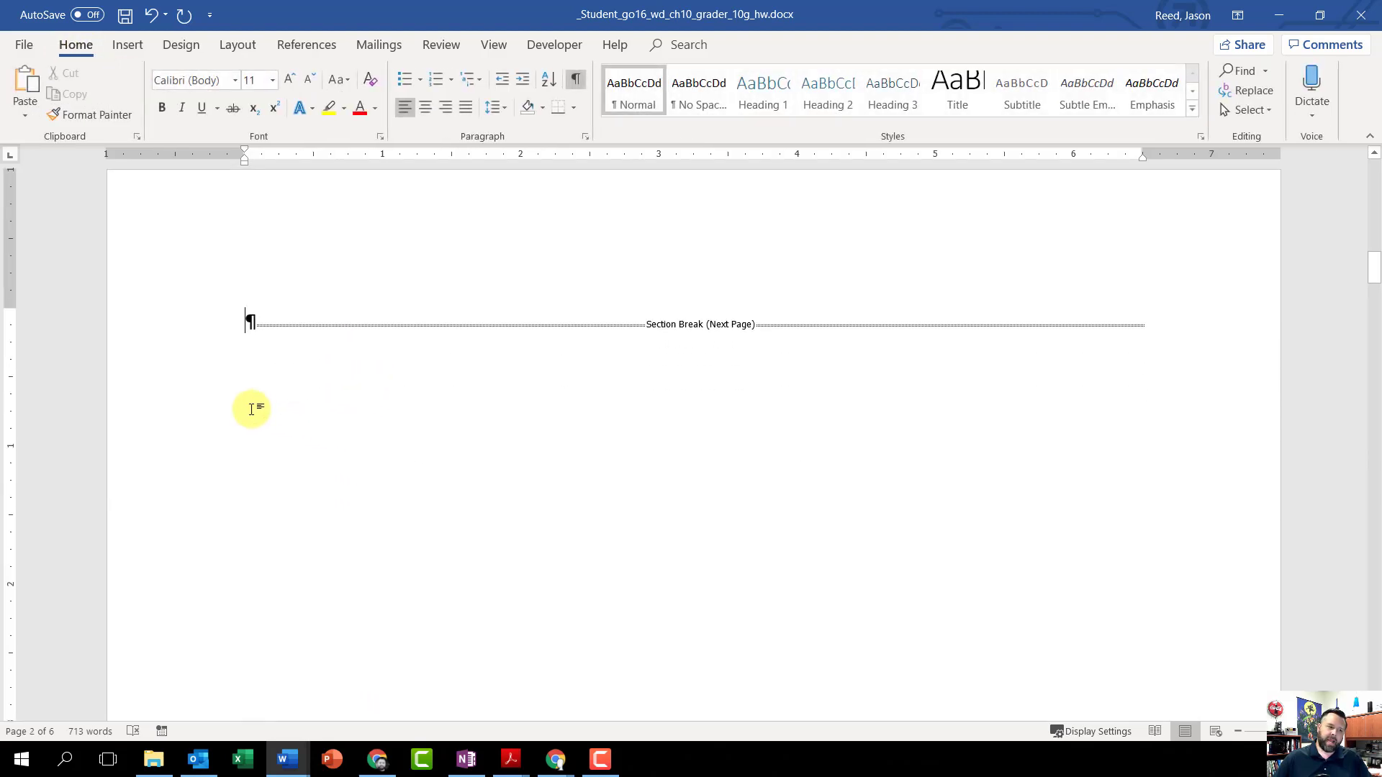
{"action": "left_click", "coordinate": [244, 324]}
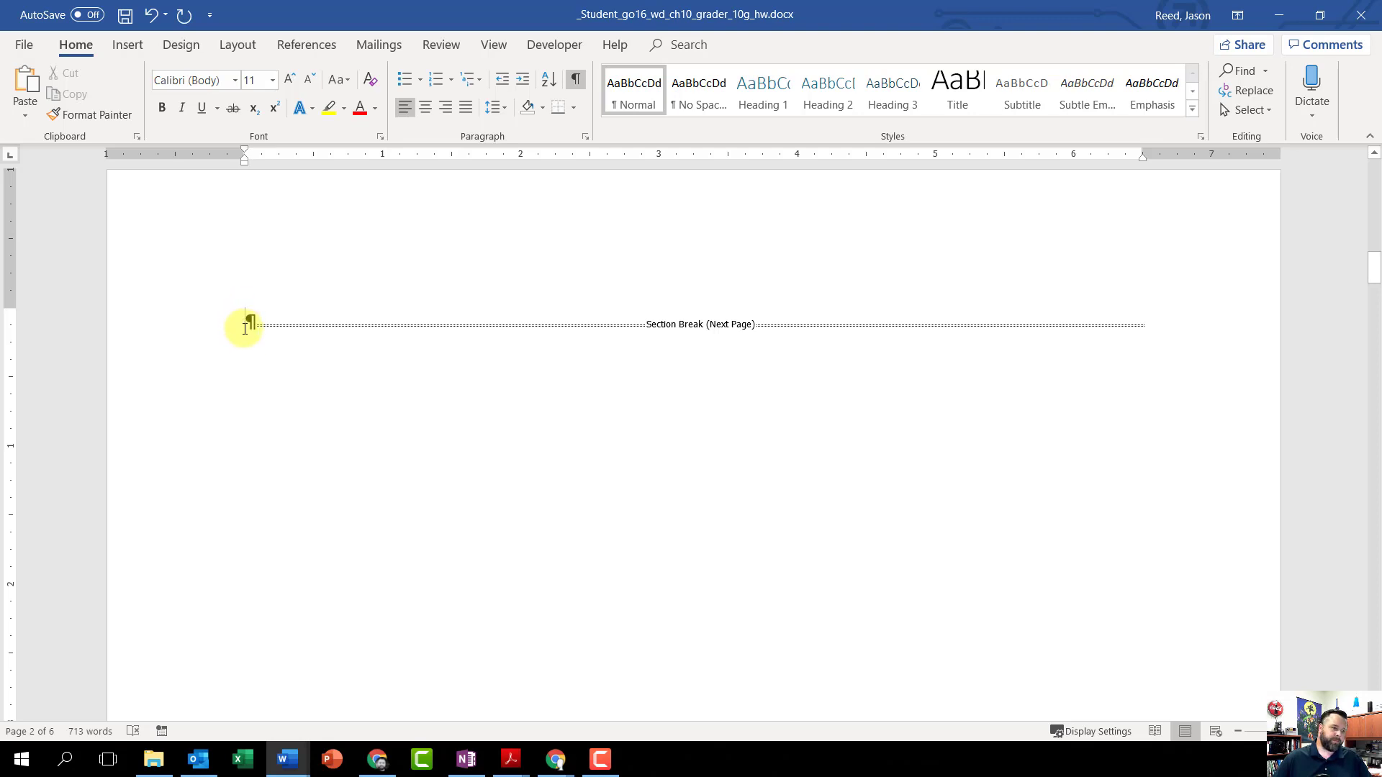
{"action": "type", "text": "TABLE OF "}
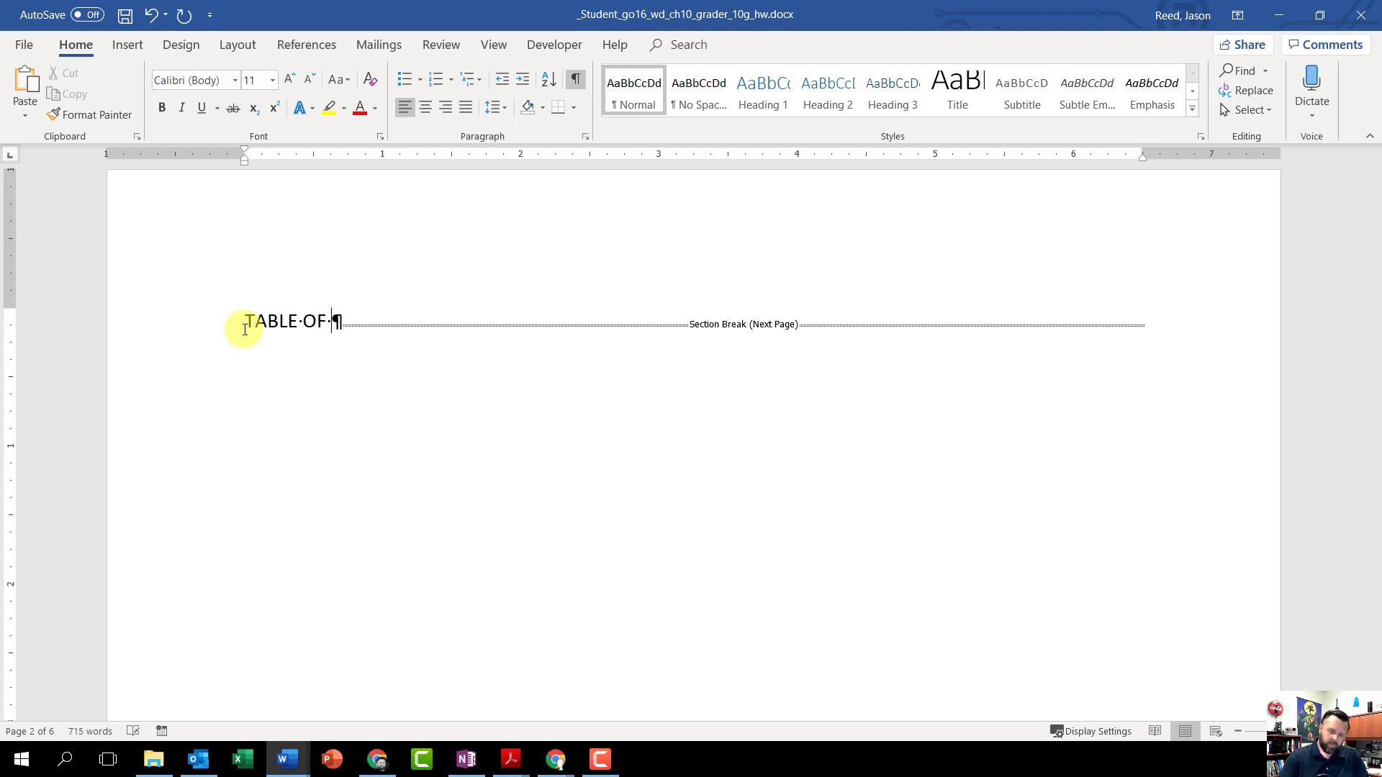
{"action": "type", "text": "FIGURES"}
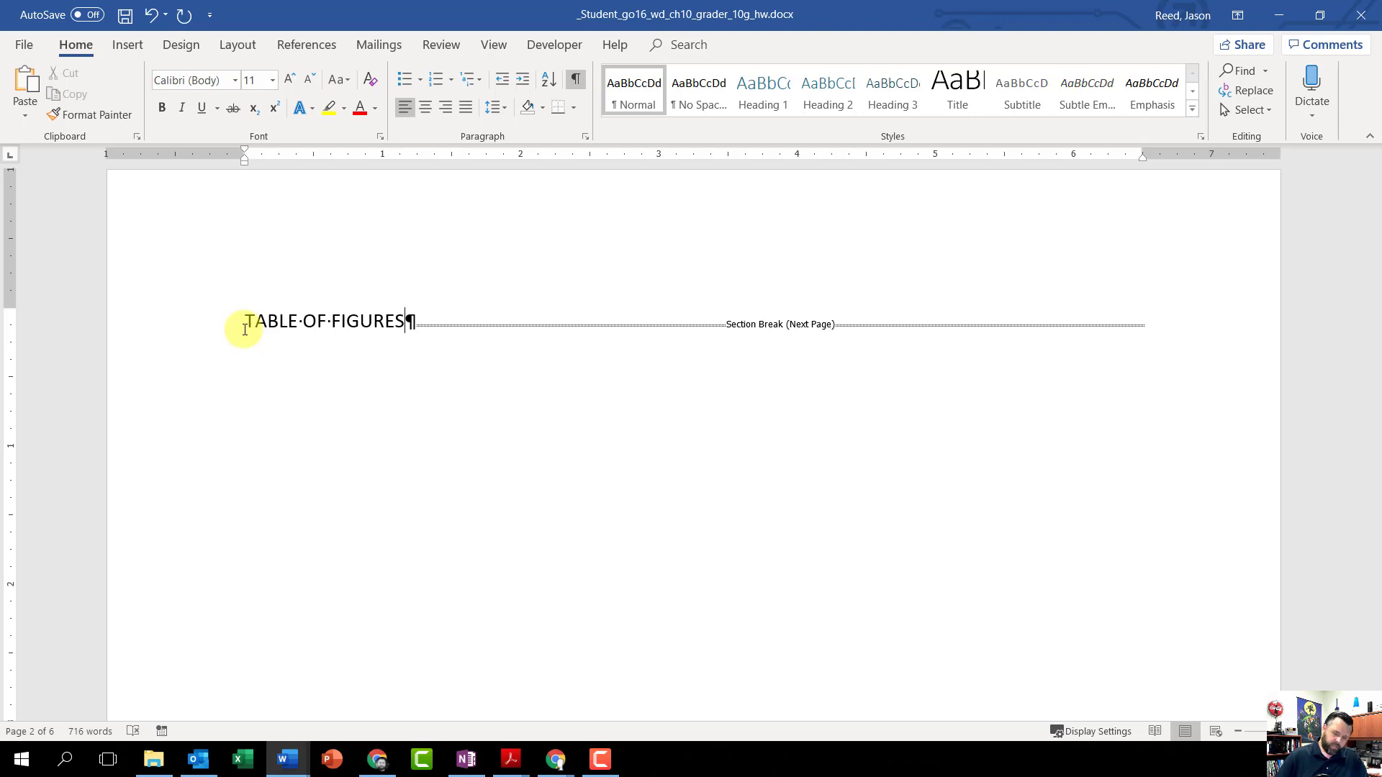
{"action": "key", "text": "Return"}
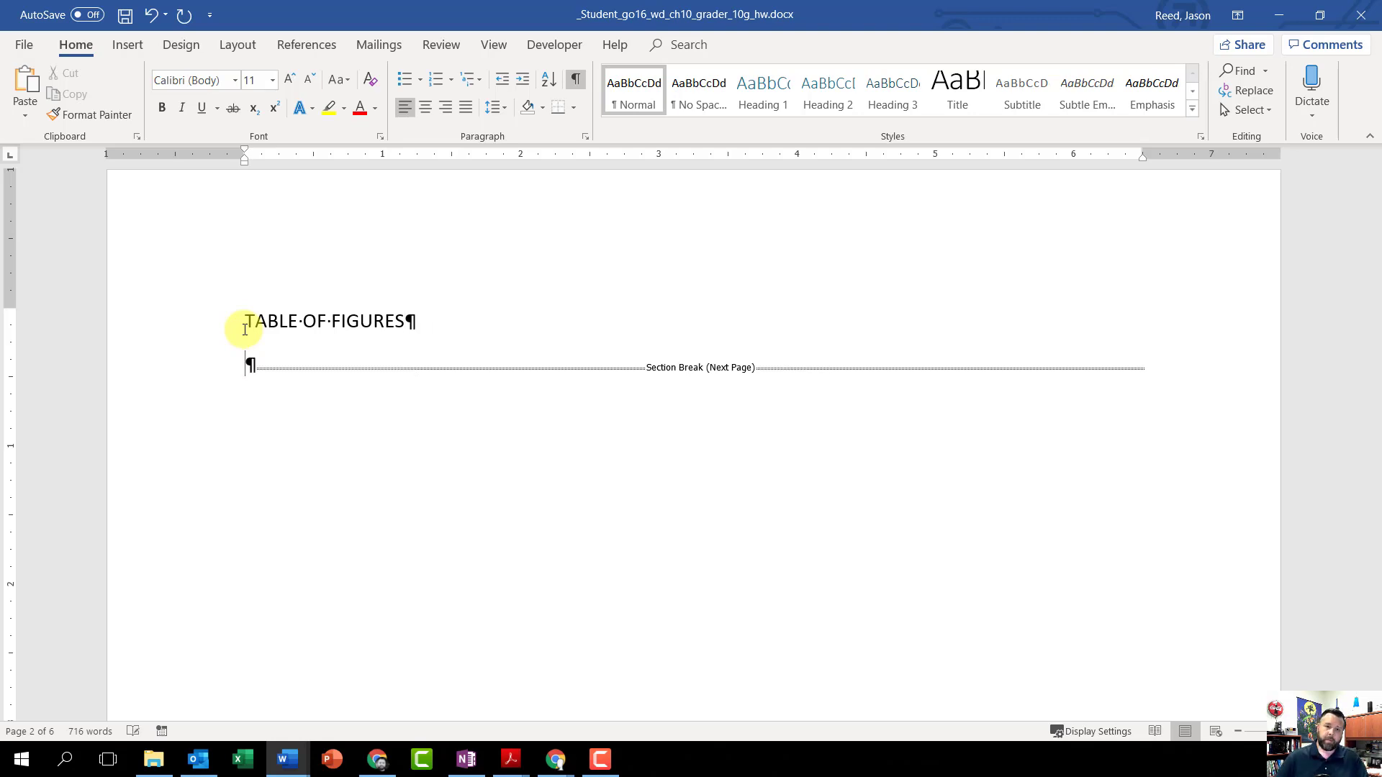
Step: Format the TABLE OF FIGURES title as 16 pt bold and center it
{"action": "scroll", "coordinate": [463, 363], "scroll_direction": "down", "scroll_amount": 2}
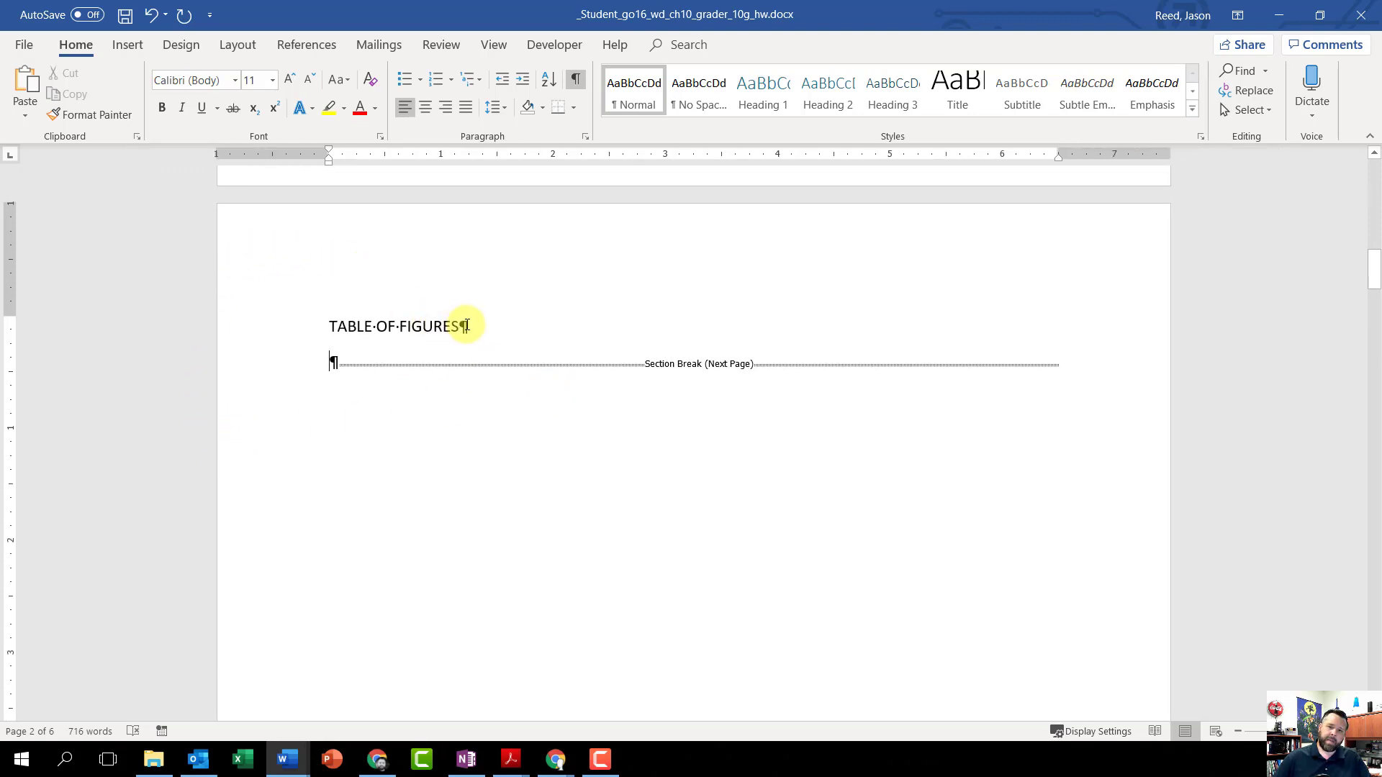
{"action": "left_click_drag", "start_coordinate": [473, 328], "coordinate": [331, 326]}
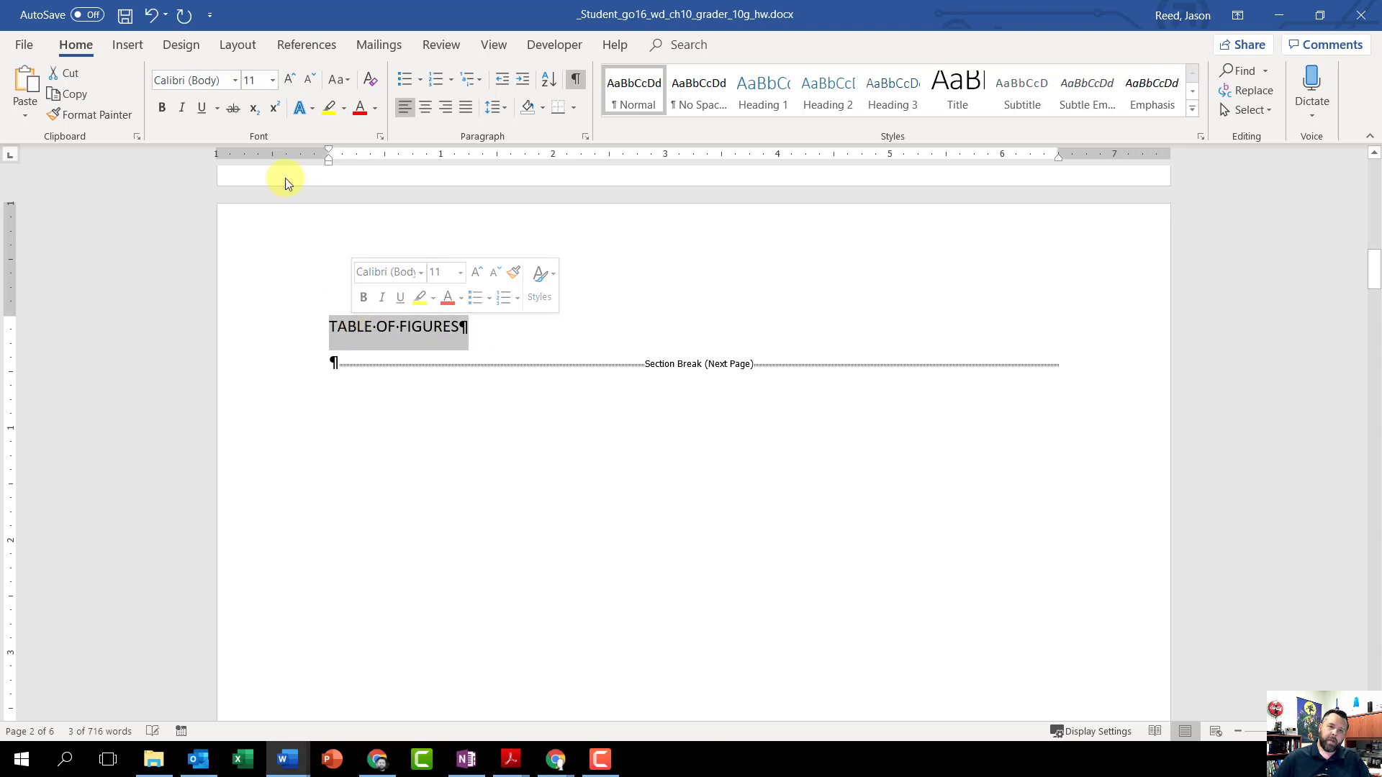
{"action": "left_click", "coordinate": [273, 81]}
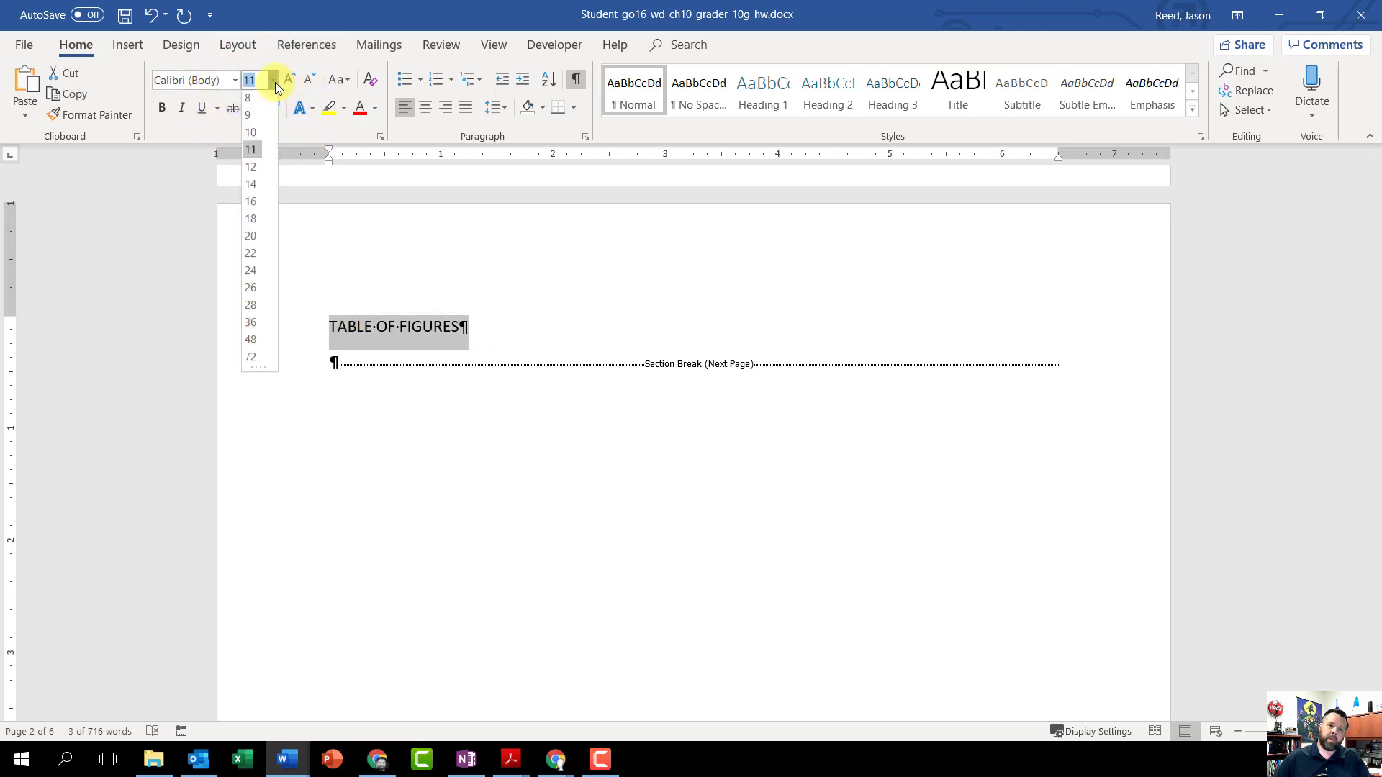
{"action": "left_click", "coordinate": [252, 205]}
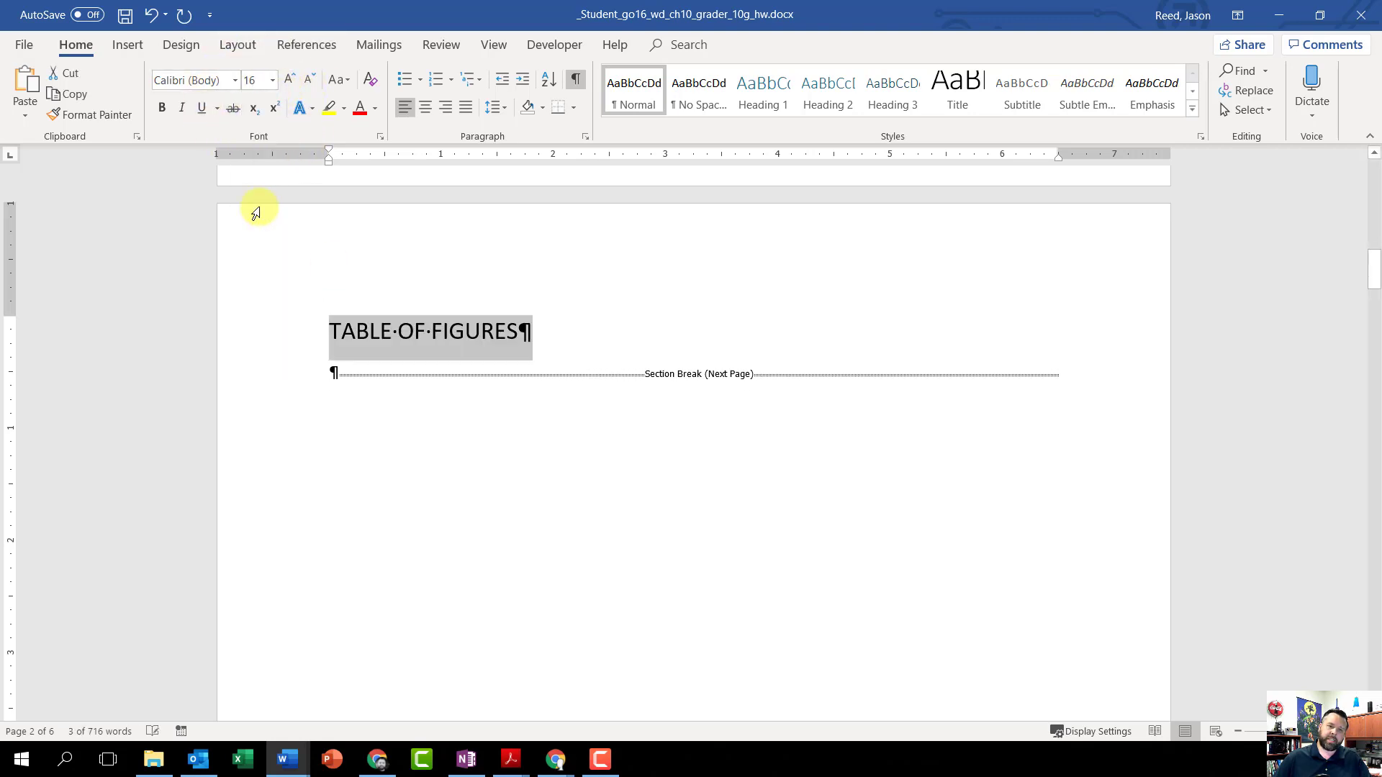
{"action": "left_click", "coordinate": [161, 108]}
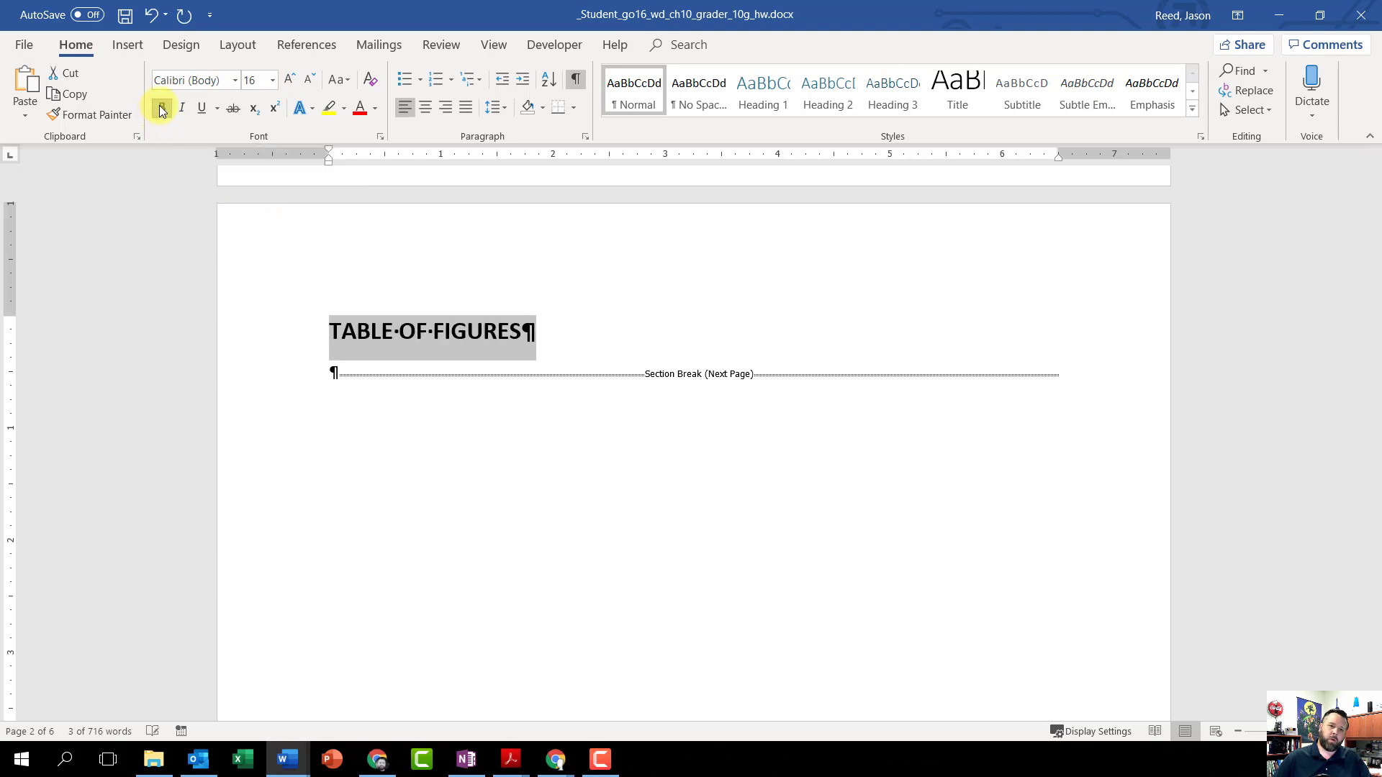
{"action": "left_click", "coordinate": [426, 106]}
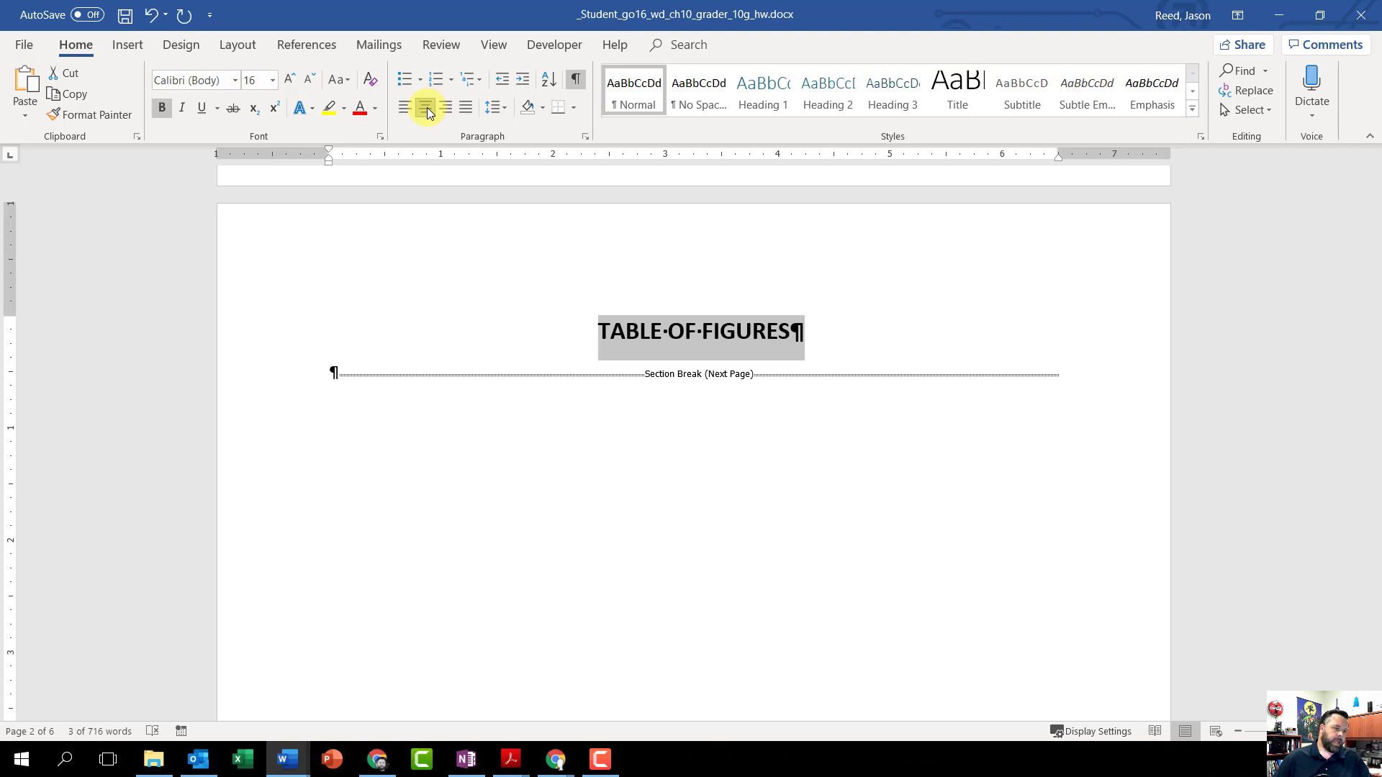
Step: Insert a table of figures in the Formal format at the blank paragraph below the TABLE OF FIGURES title, and save the document
{"action": "left_click", "coordinate": [328, 377]}
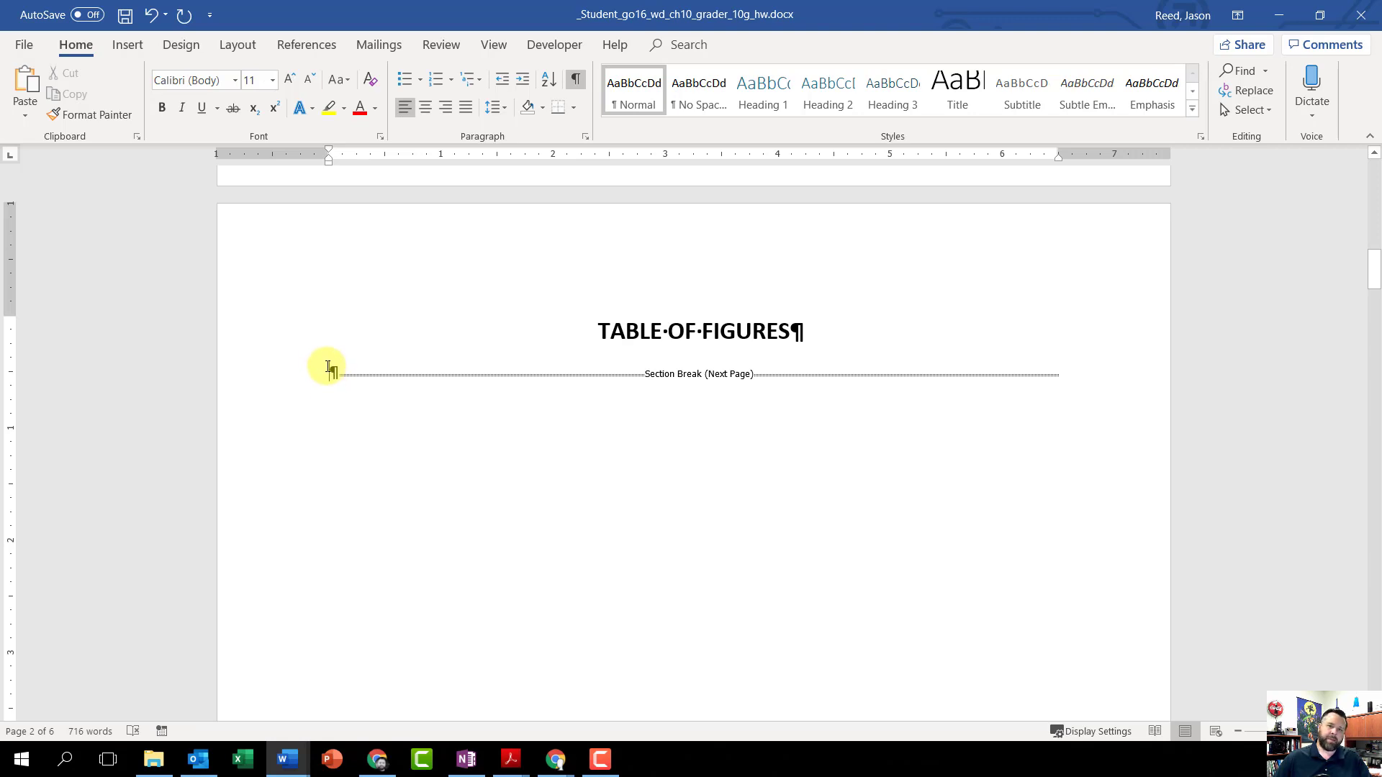
{"action": "left_click", "coordinate": [306, 46]}
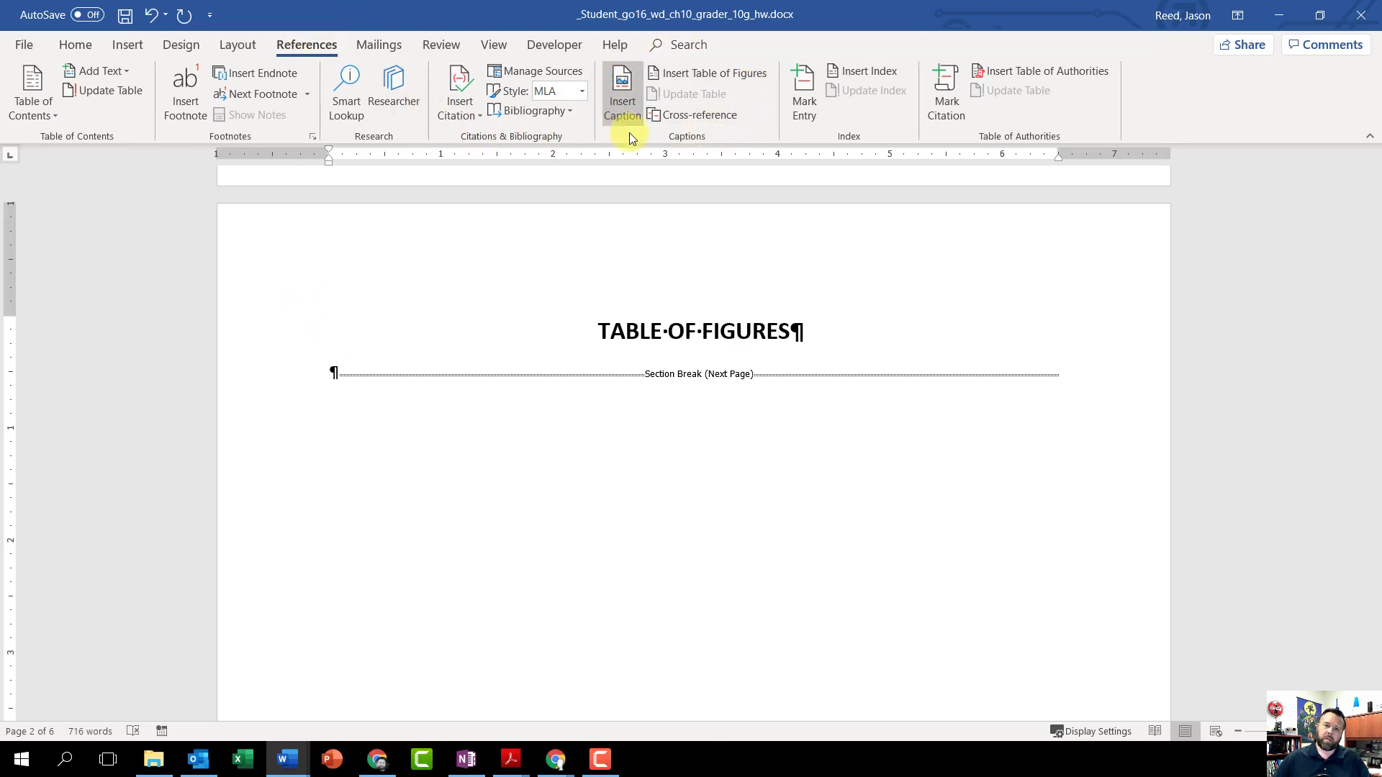
{"action": "left_click", "coordinate": [682, 72]}
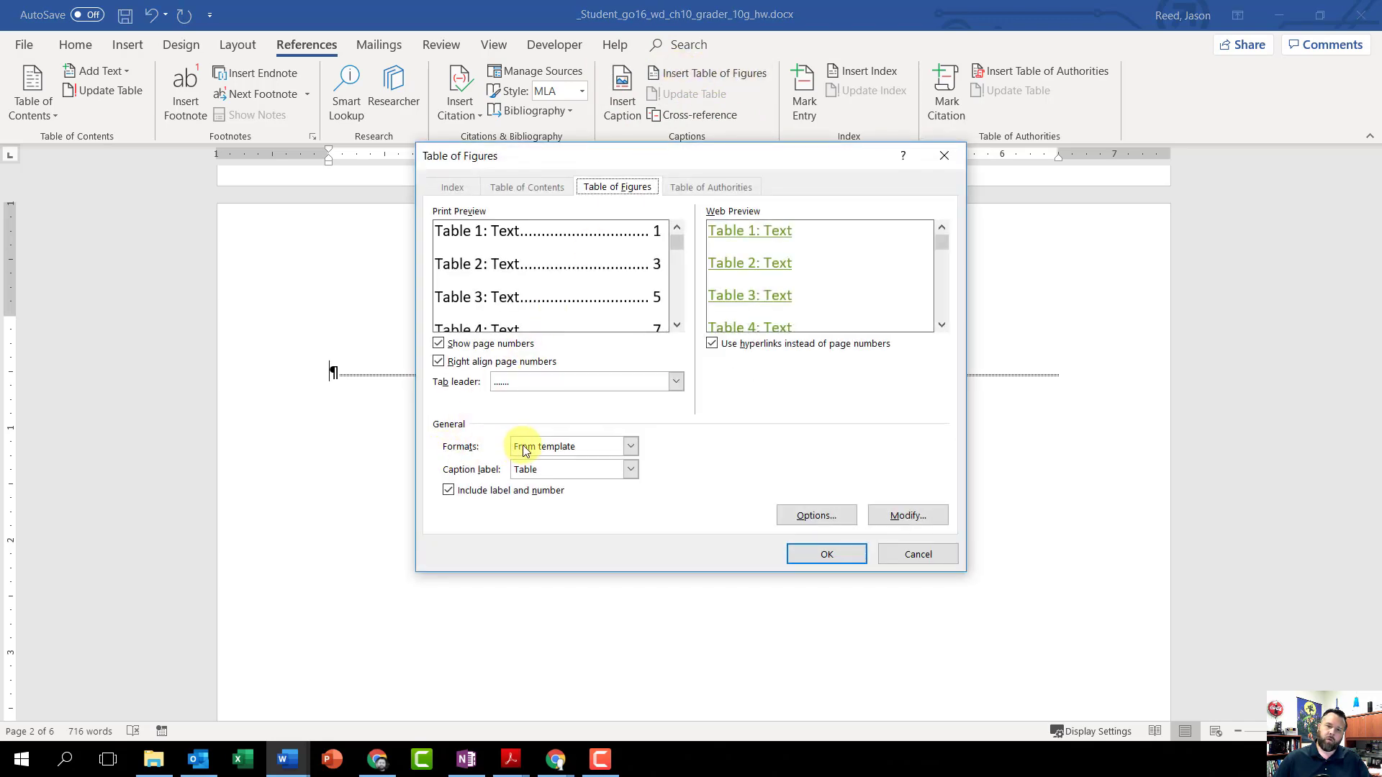
{"action": "left_click", "coordinate": [630, 447]}
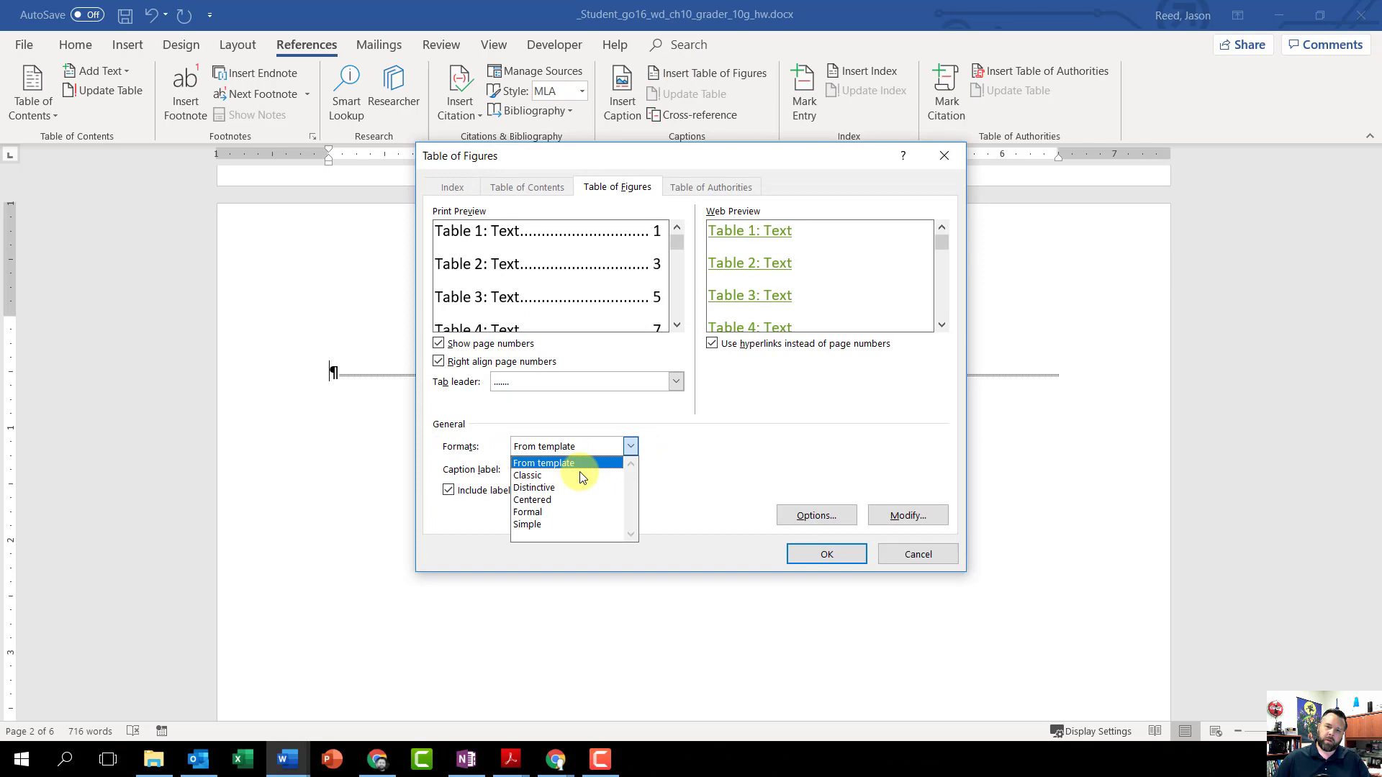
{"action": "left_click", "coordinate": [541, 511]}
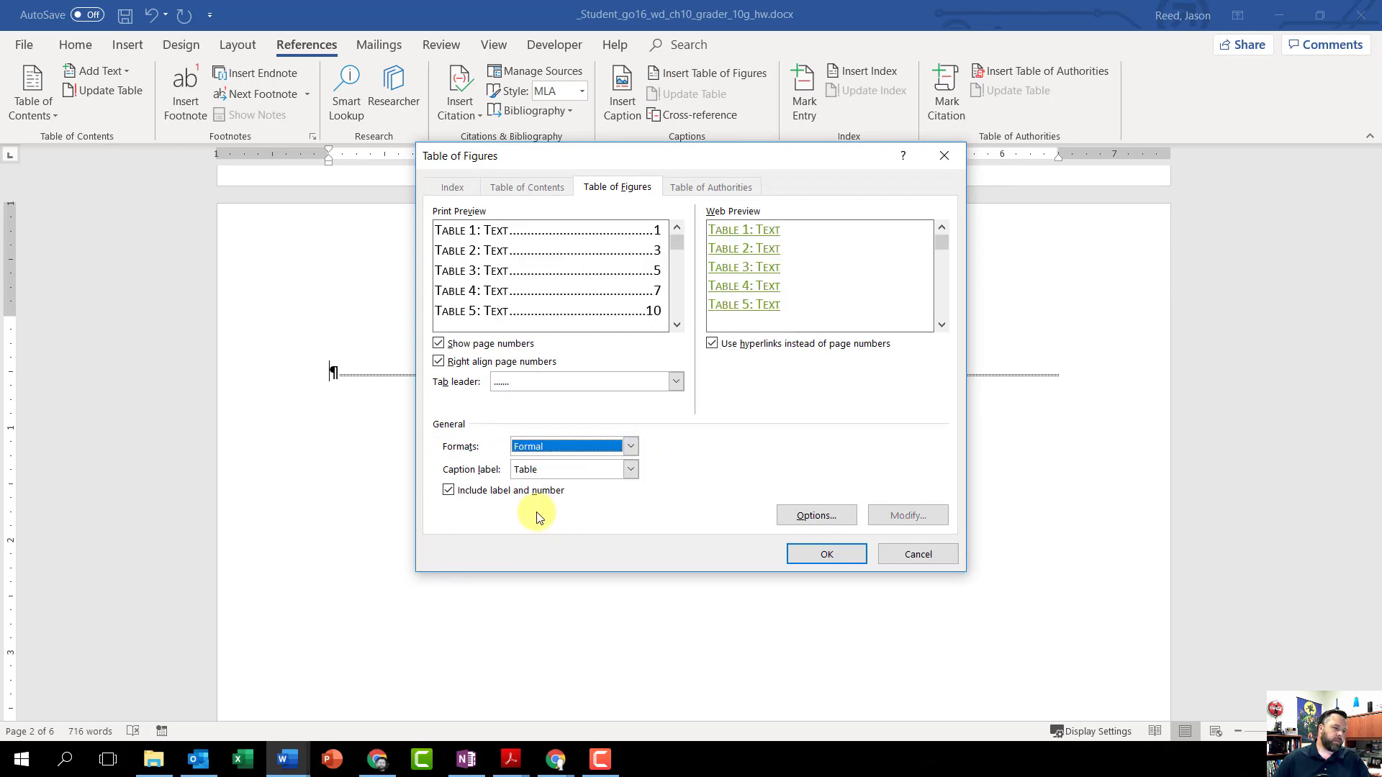
{"action": "left_click", "coordinate": [828, 555]}
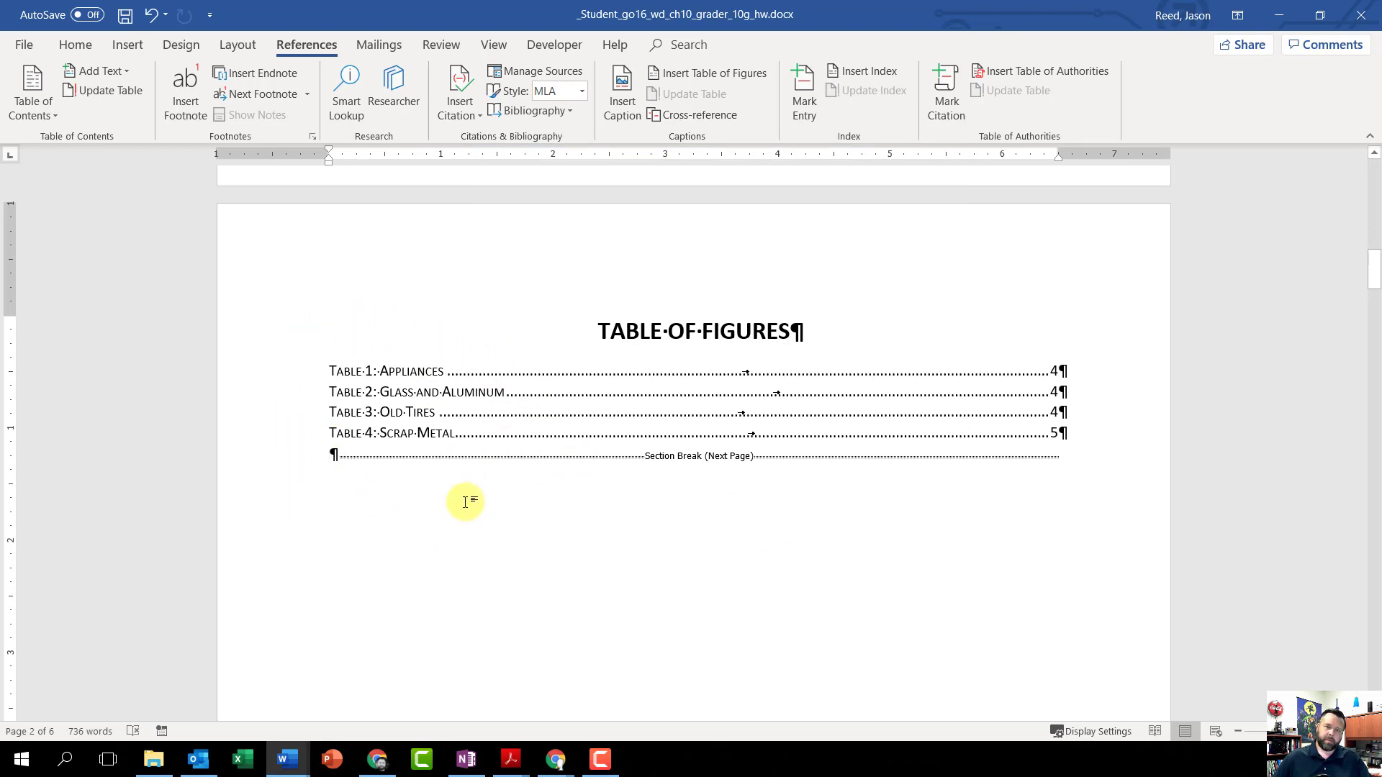
{"action": "left_click", "coordinate": [124, 15]}
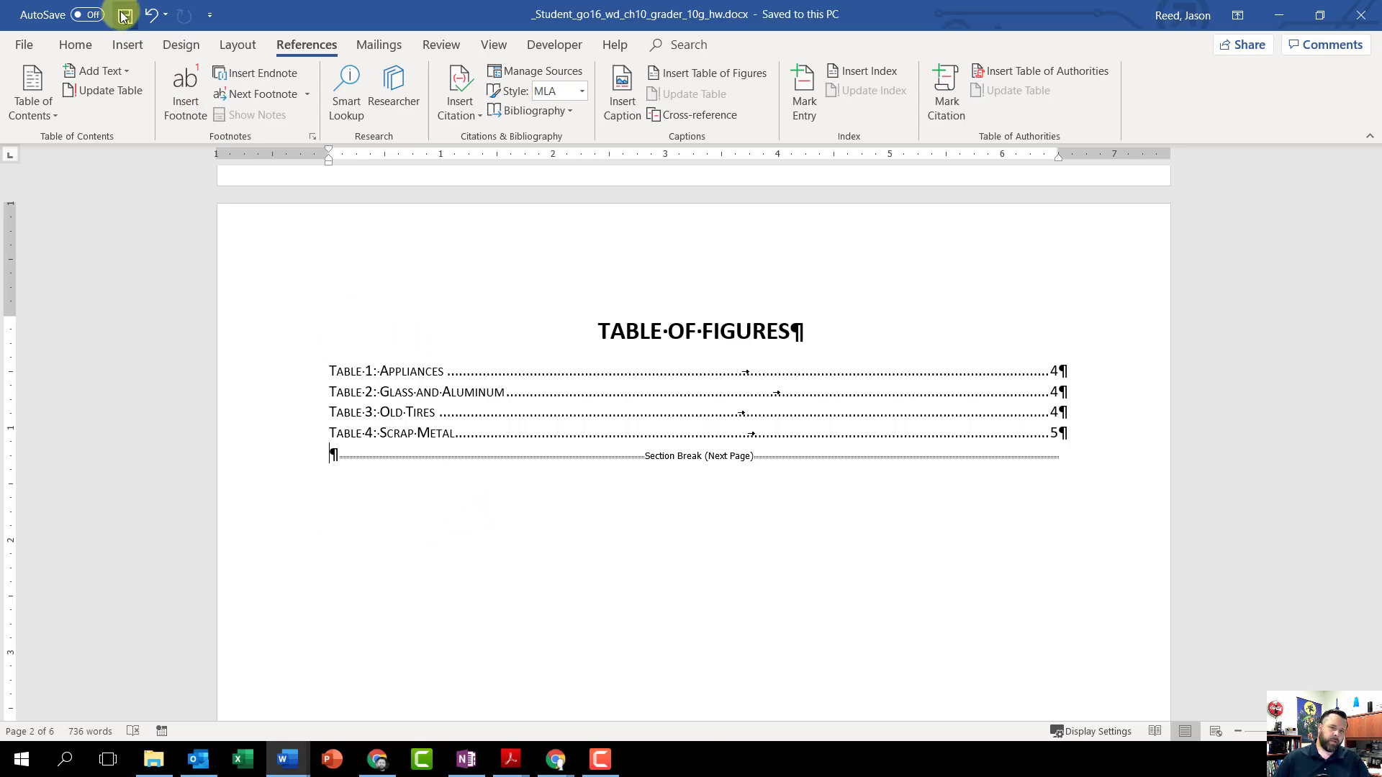
Step: Review the whole document from the table of contents to the index, checking the page numbers in the footers against the listed entries
{"action": "scroll", "coordinate": [564, 430], "scroll_direction": "up", "scroll_amount": 5}
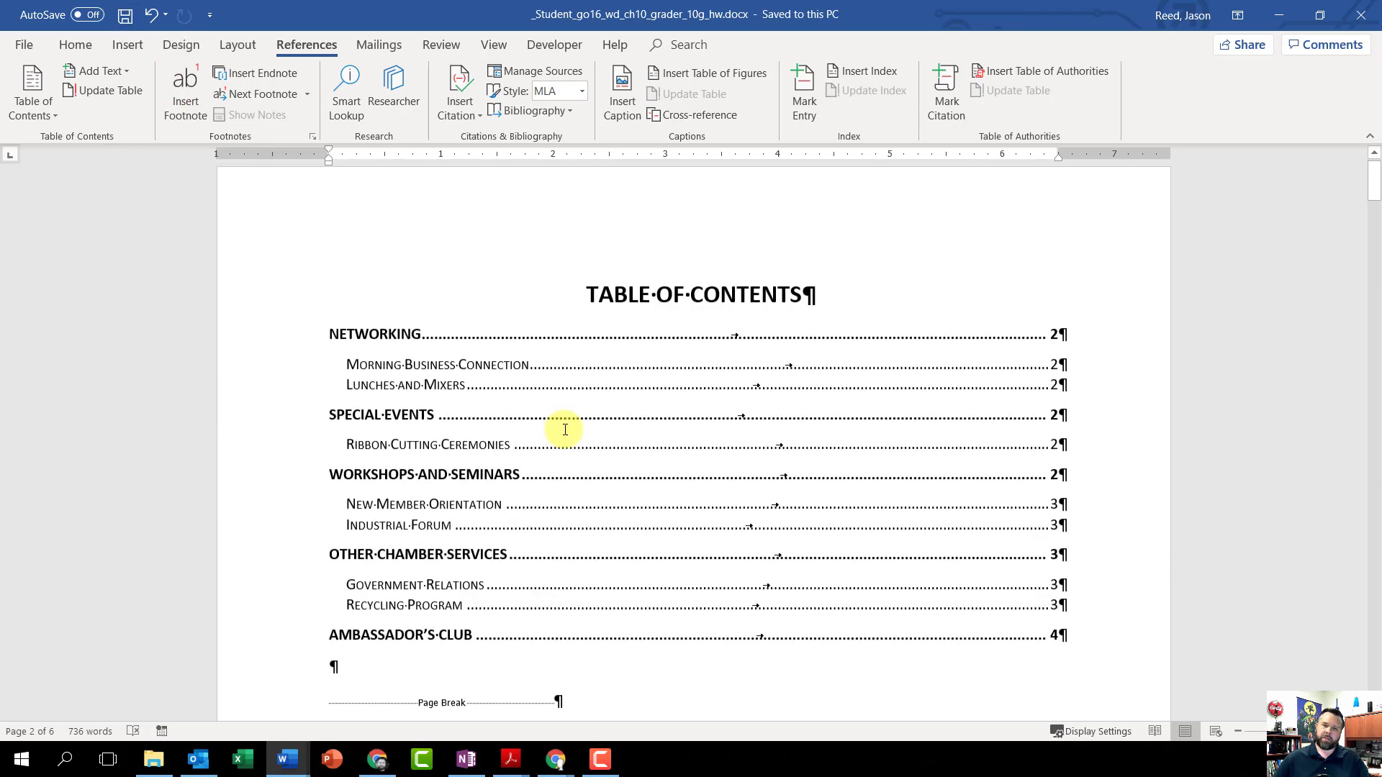
{"action": "scroll", "coordinate": [665, 385], "scroll_direction": "down", "scroll_amount": 4}
{"action": "scroll", "coordinate": [665, 385], "scroll_direction": "down", "scroll_amount": 5}
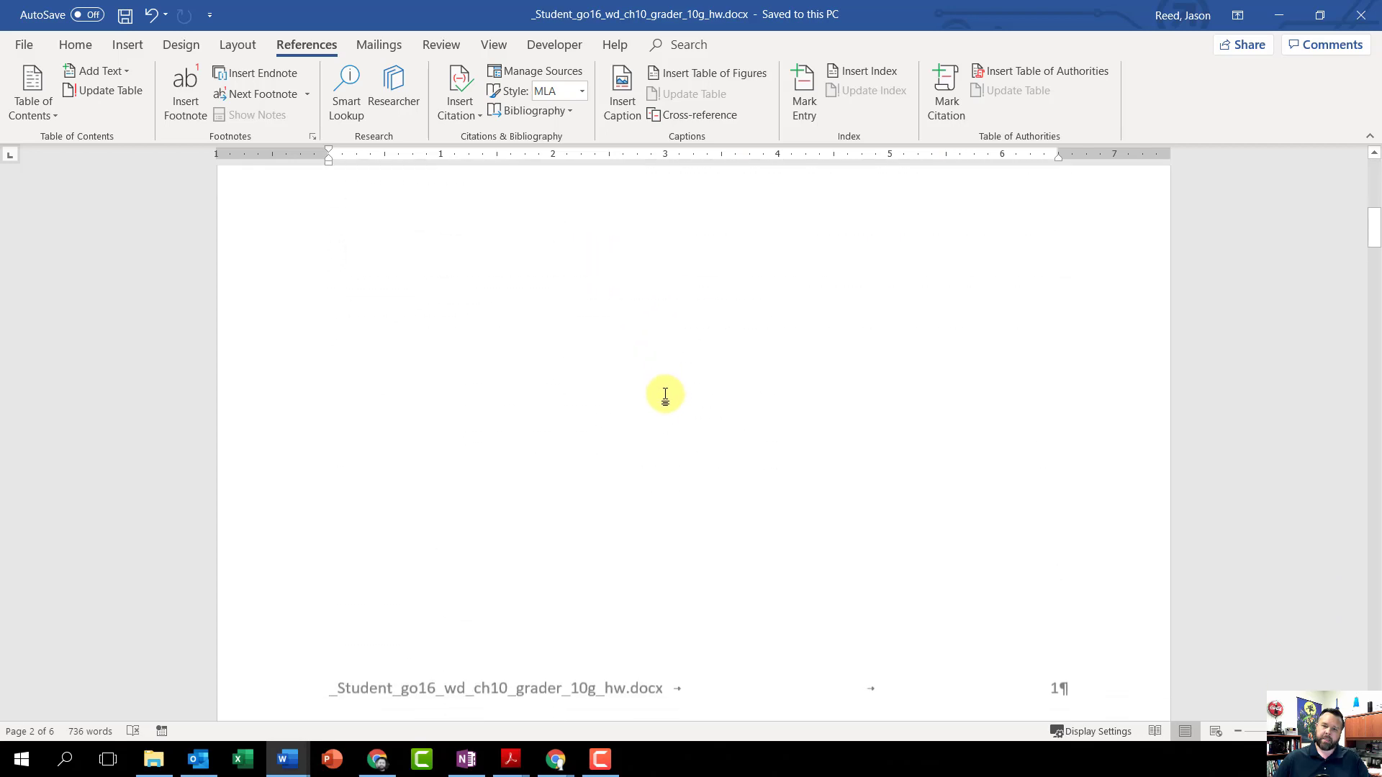
{"action": "scroll", "coordinate": [907, 503], "scroll_direction": "down", "scroll_amount": 12}
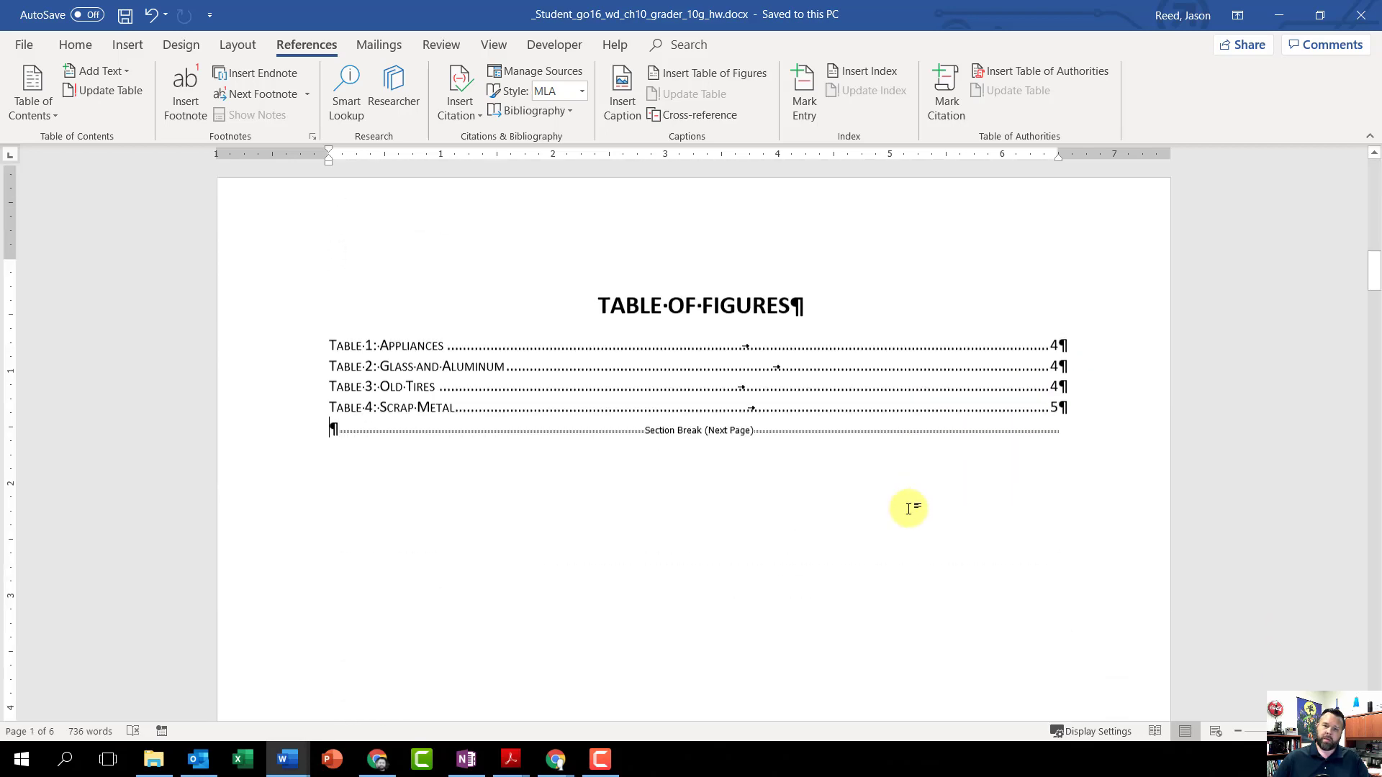
{"action": "scroll", "coordinate": [867, 484], "scroll_direction": "down", "scroll_amount": 2}
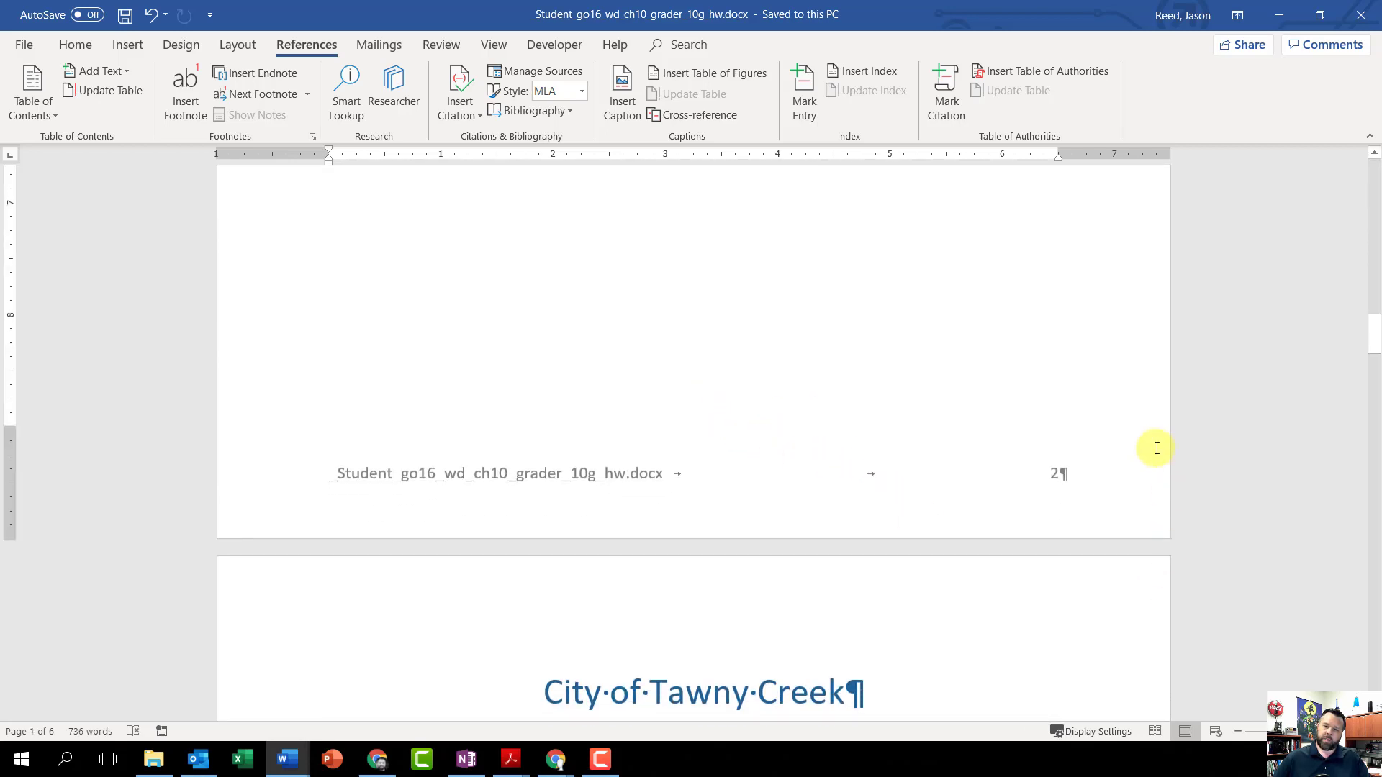
{"action": "scroll", "coordinate": [947, 490], "scroll_direction": "down", "scroll_amount": 5}
{"action": "scroll", "coordinate": [663, 308], "scroll_direction": "down", "scroll_amount": 15}
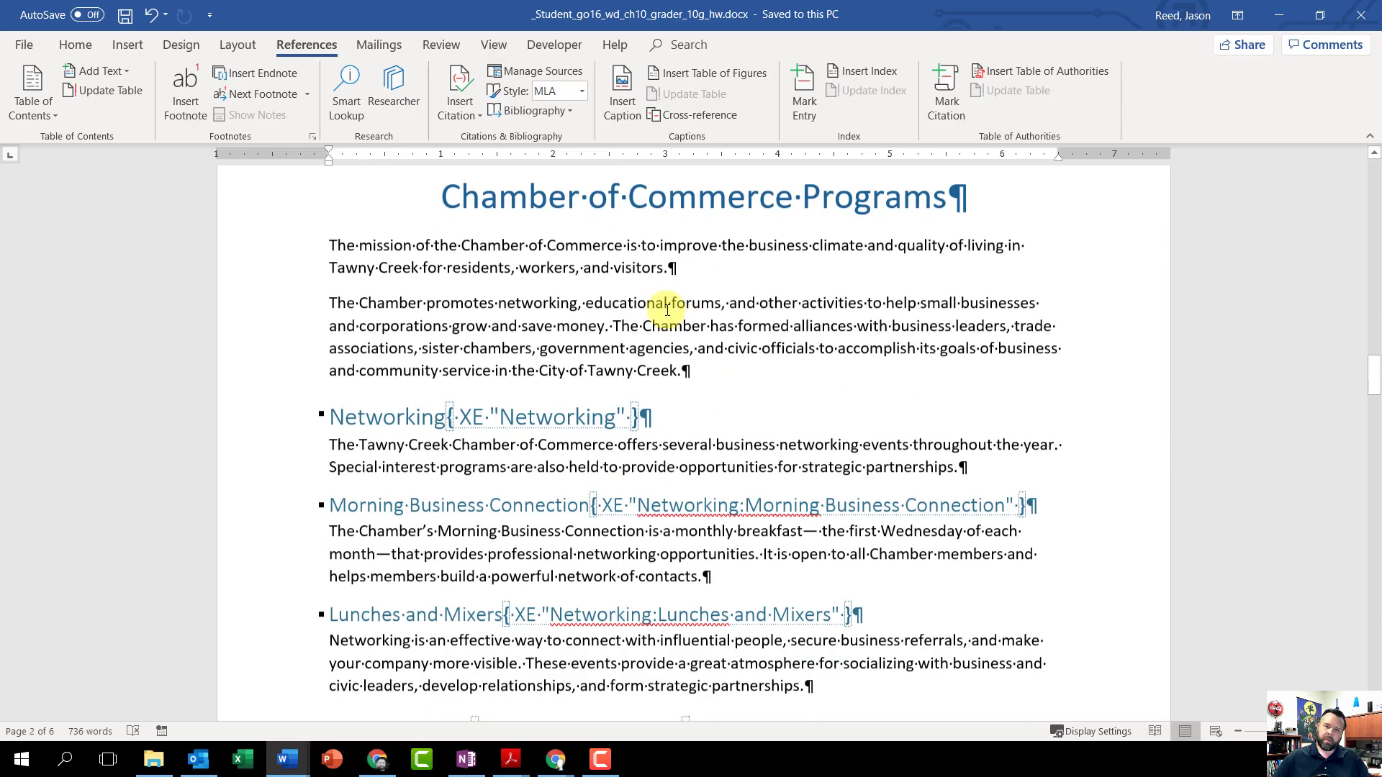
{"action": "scroll", "coordinate": [653, 381], "scroll_direction": "down", "scroll_amount": 15}
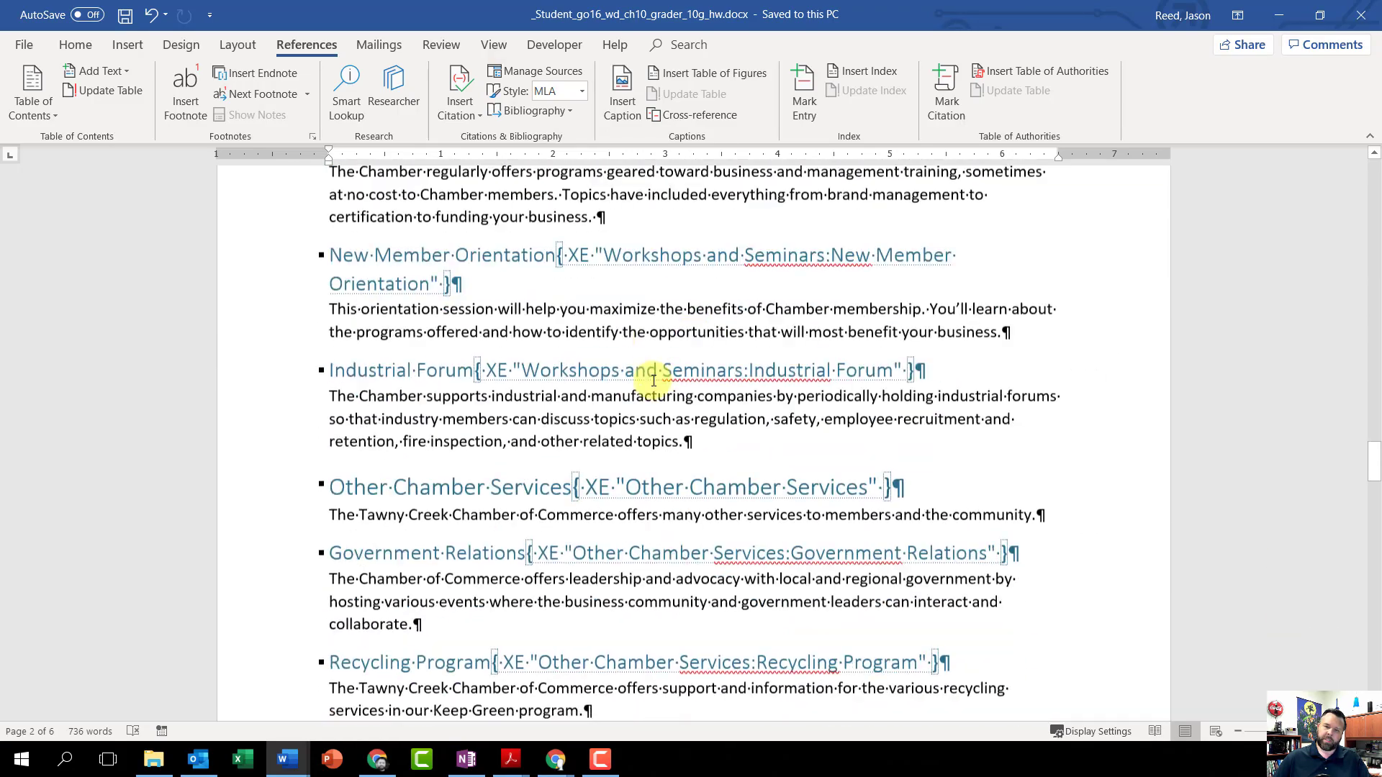
{"action": "scroll", "coordinate": [653, 380], "scroll_direction": "down", "scroll_amount": 14}
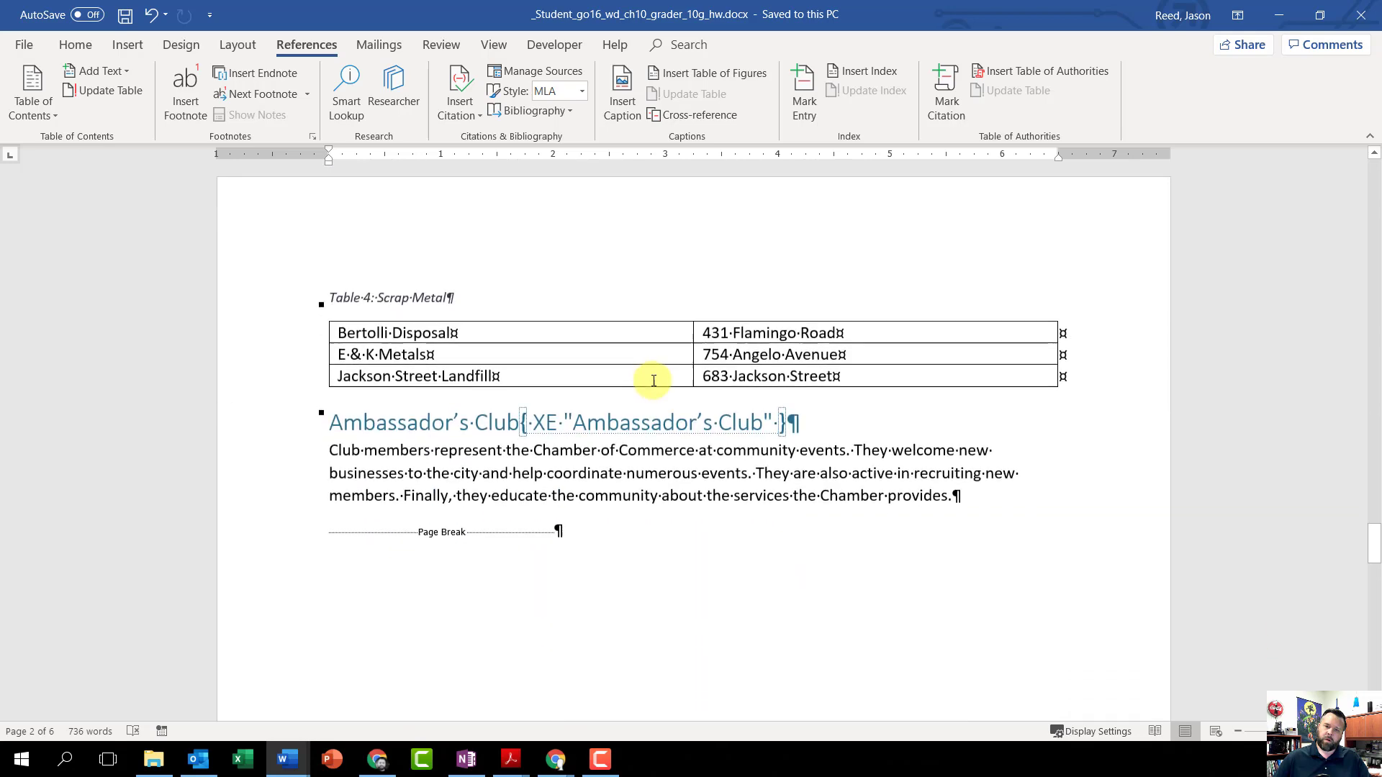
{"action": "scroll", "coordinate": [654, 381], "scroll_direction": "down", "scroll_amount": 14}
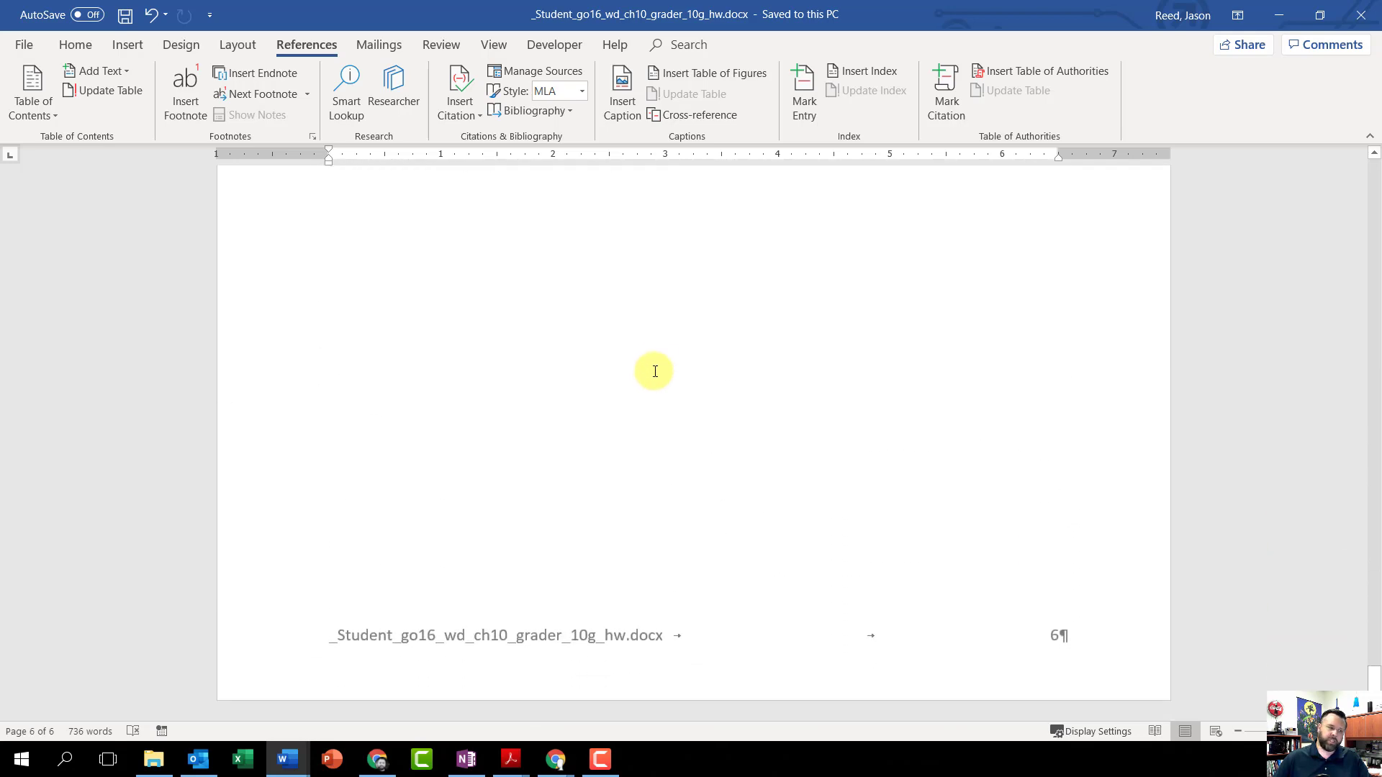
{"action": "scroll", "coordinate": [1298, 616], "scroll_direction": "up", "scroll_amount": 7}
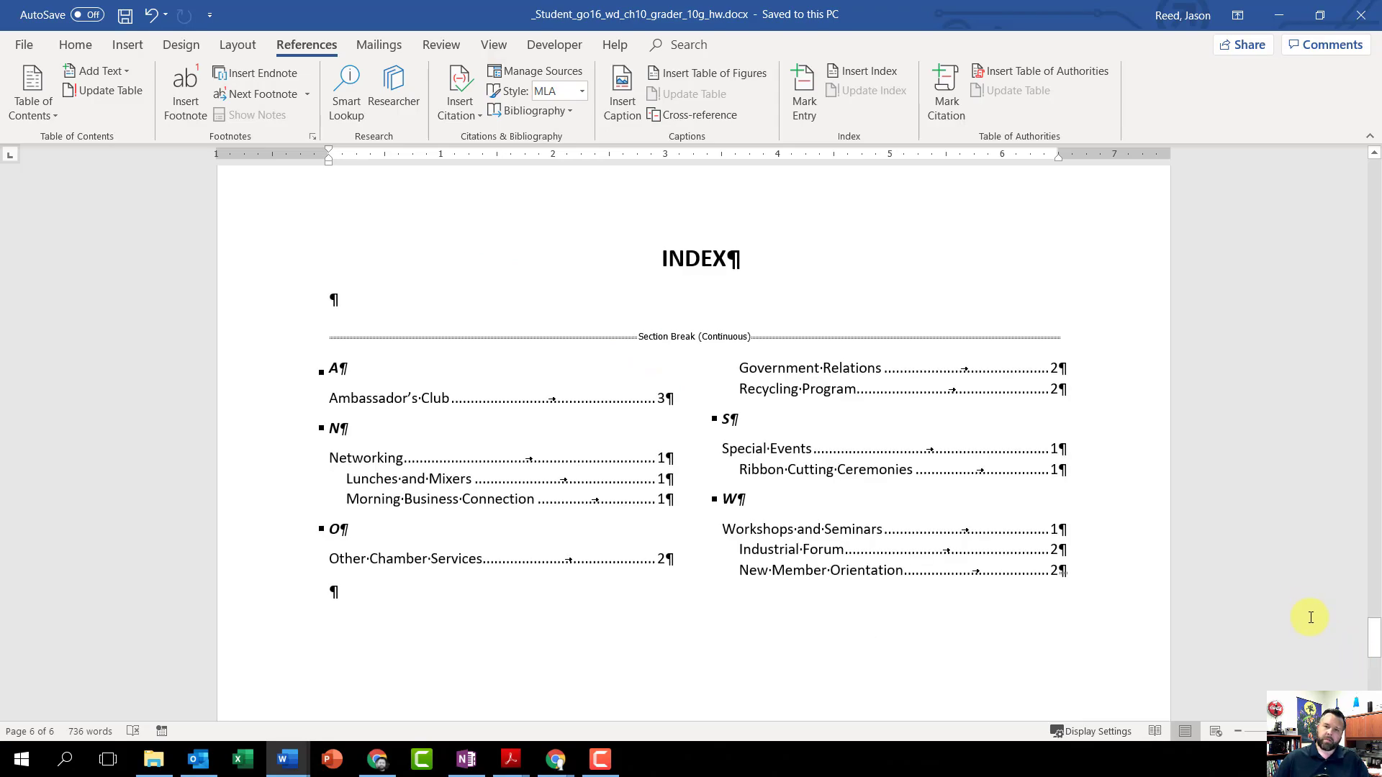
{"action": "left_click_drag", "start_coordinate": [1375, 646], "coordinate": [1332, 175]}
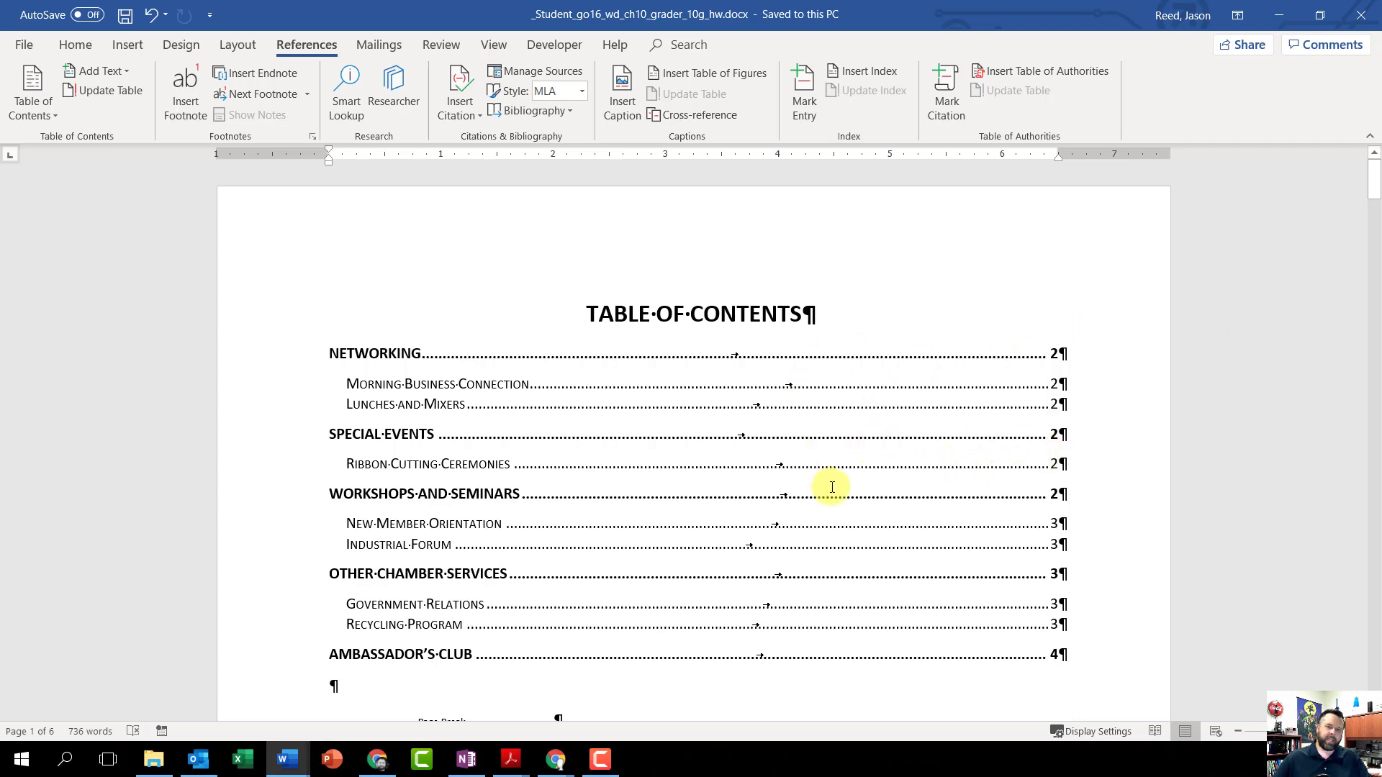
Step: Open the footer for editing on the pages containing the table of contents and table of figures
{"action": "scroll", "coordinate": [945, 439], "scroll_direction": "down", "scroll_amount": 10}
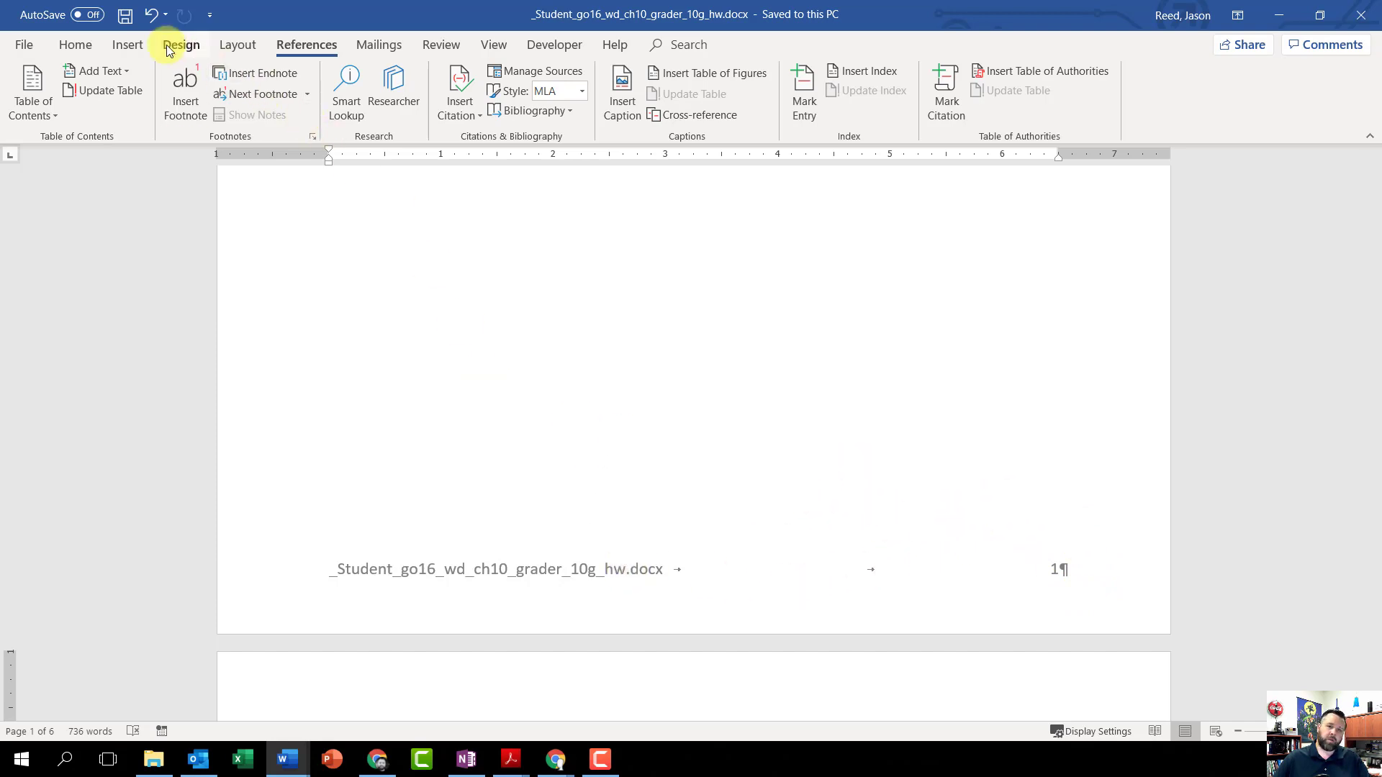
{"action": "left_click", "coordinate": [127, 48]}
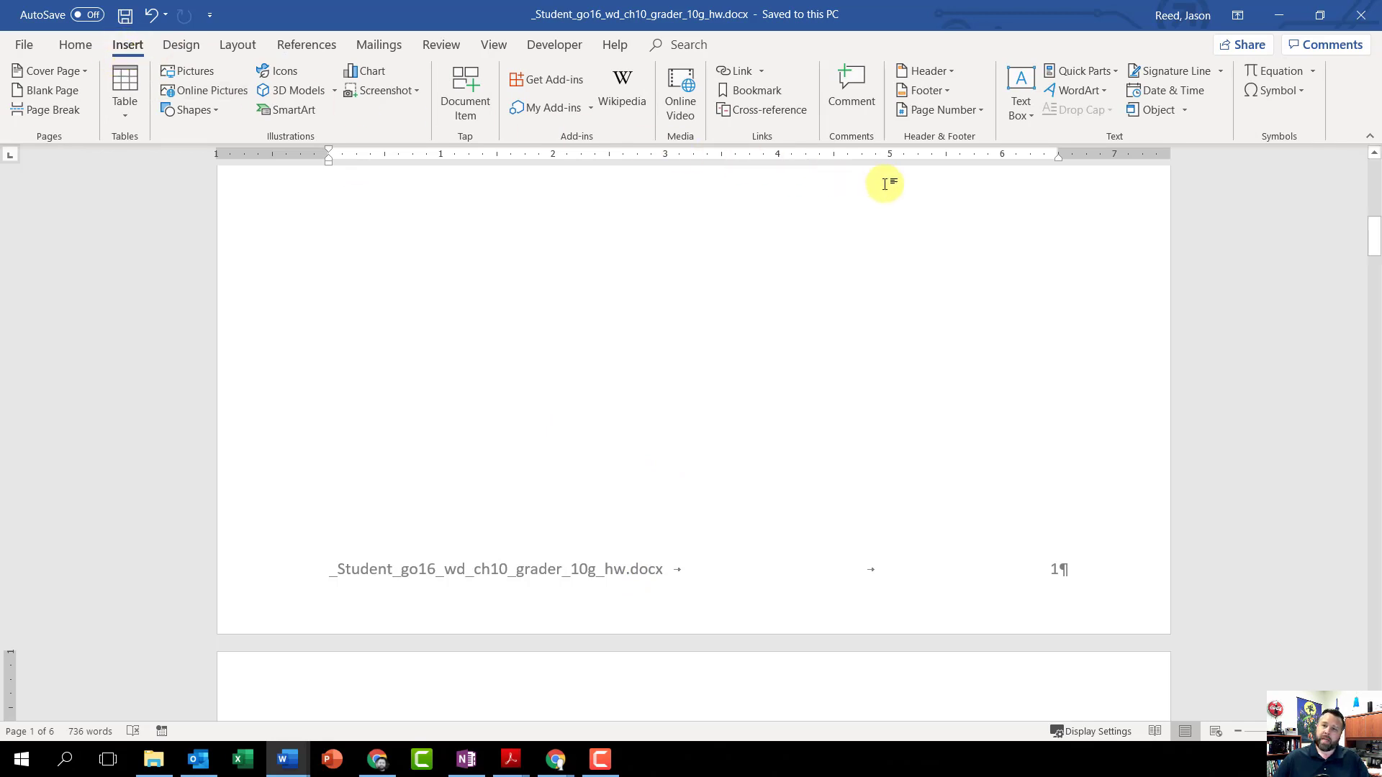
{"action": "left_click", "coordinate": [926, 92]}
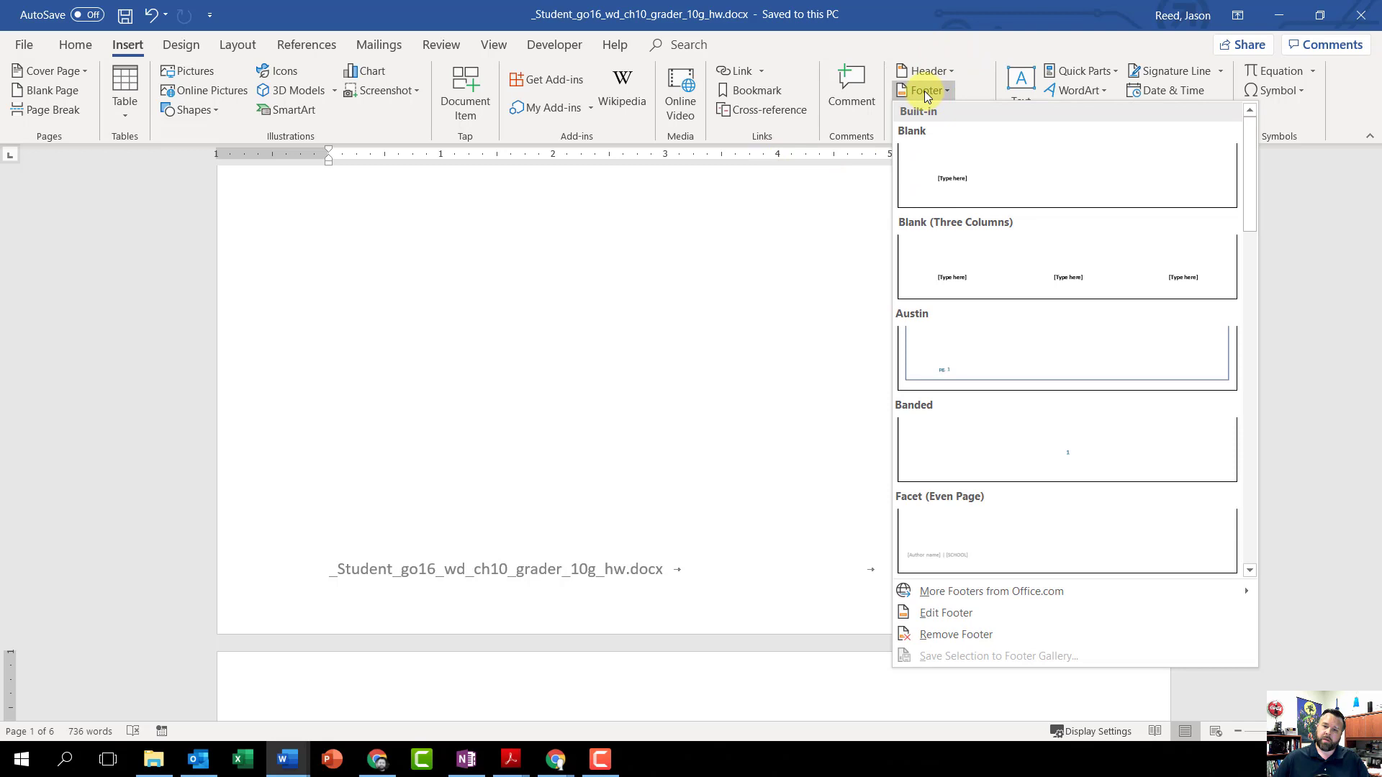
{"action": "left_click", "coordinate": [965, 612]}
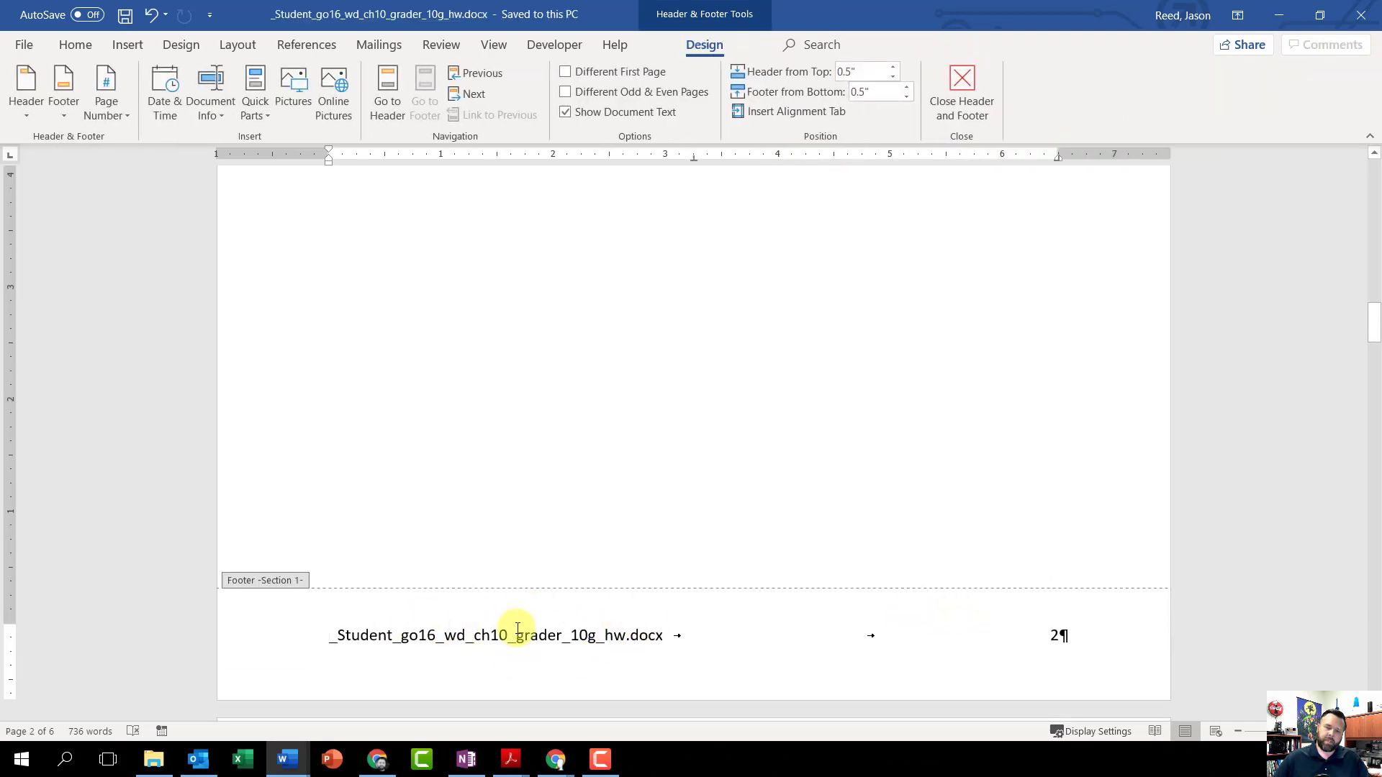
Step: Change the number format of the Section 1 footer page number to lowercase Roman numerals (i, ii, iii)
{"action": "scroll", "coordinate": [966, 655], "scroll_direction": "up", "scroll_amount": 7}
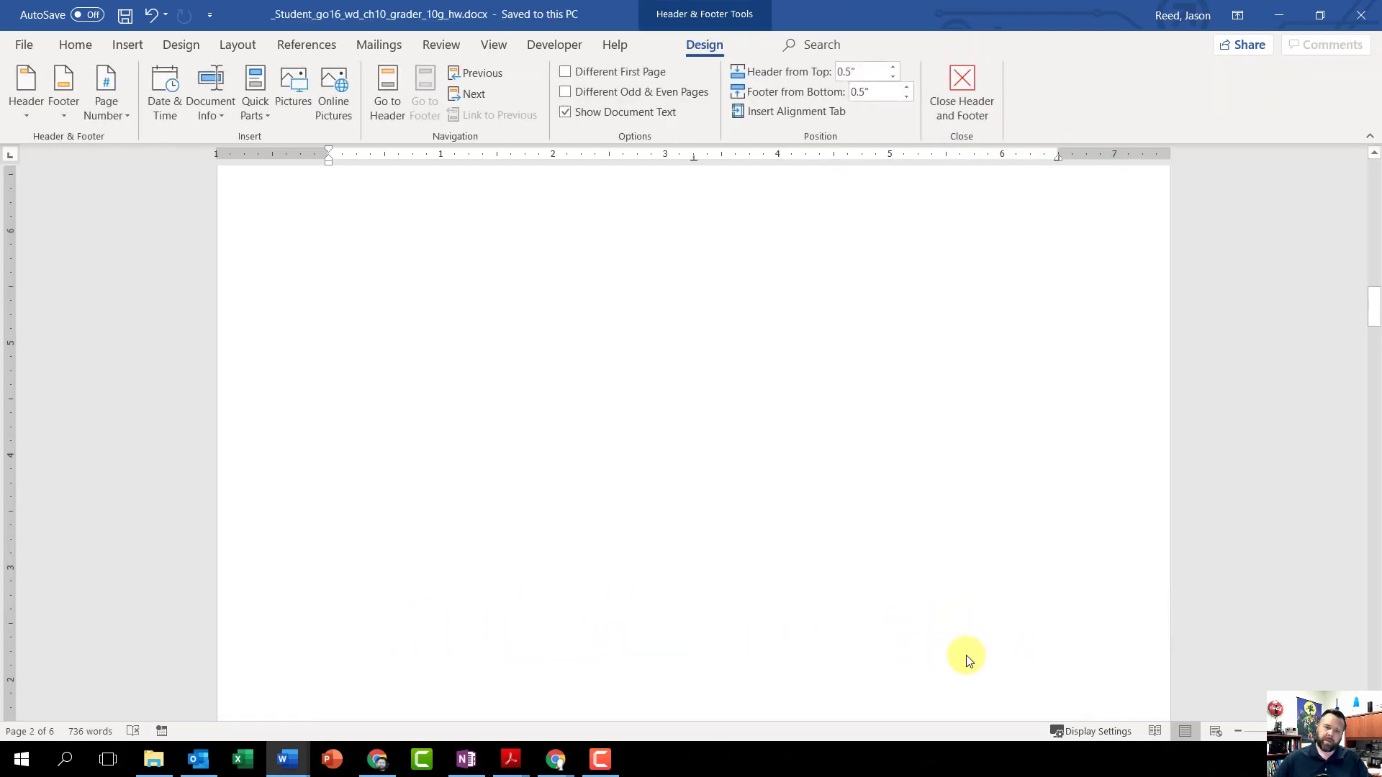
{"action": "scroll", "coordinate": [965, 655], "scroll_direction": "up", "scroll_amount": 10}
{"action": "scroll", "coordinate": [697, 490], "scroll_direction": "down", "scroll_amount": 3}
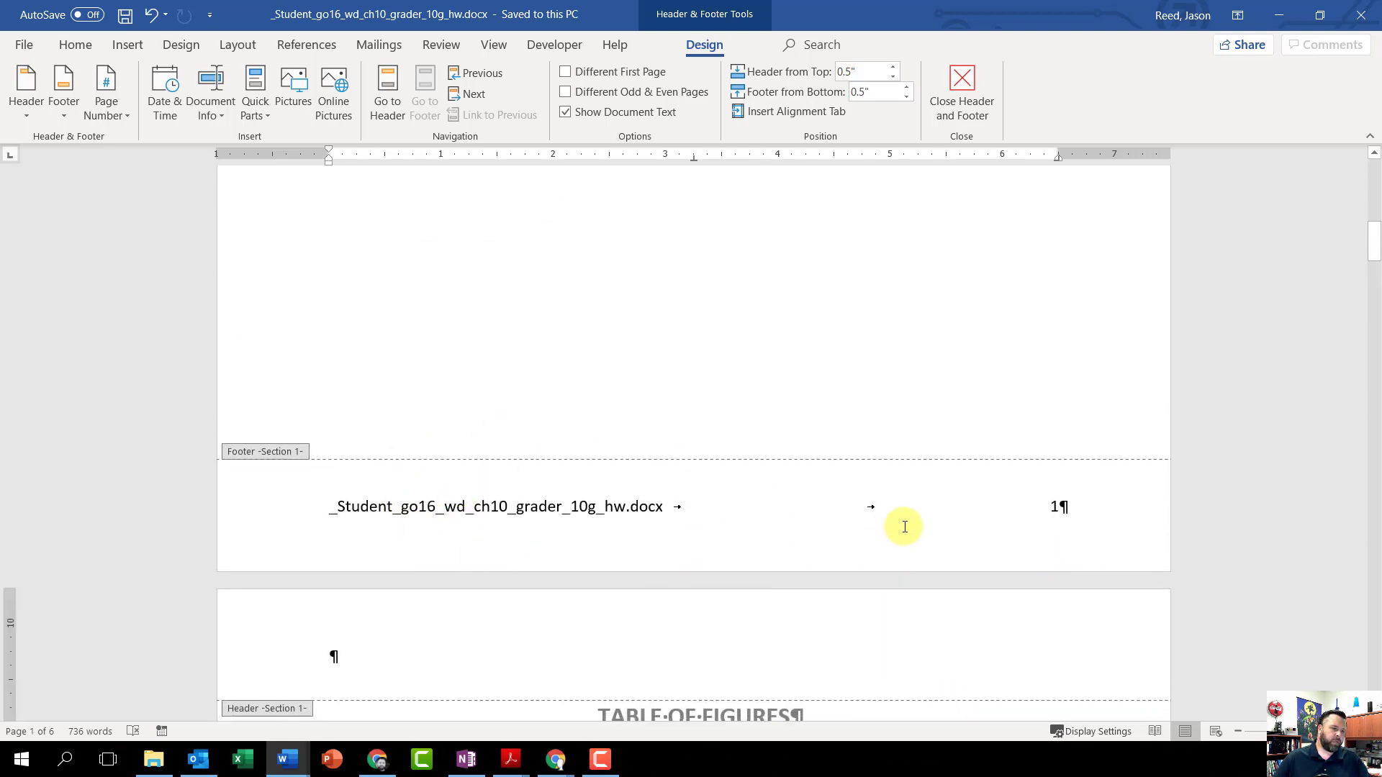
{"action": "double_click", "coordinate": [1054, 506]}
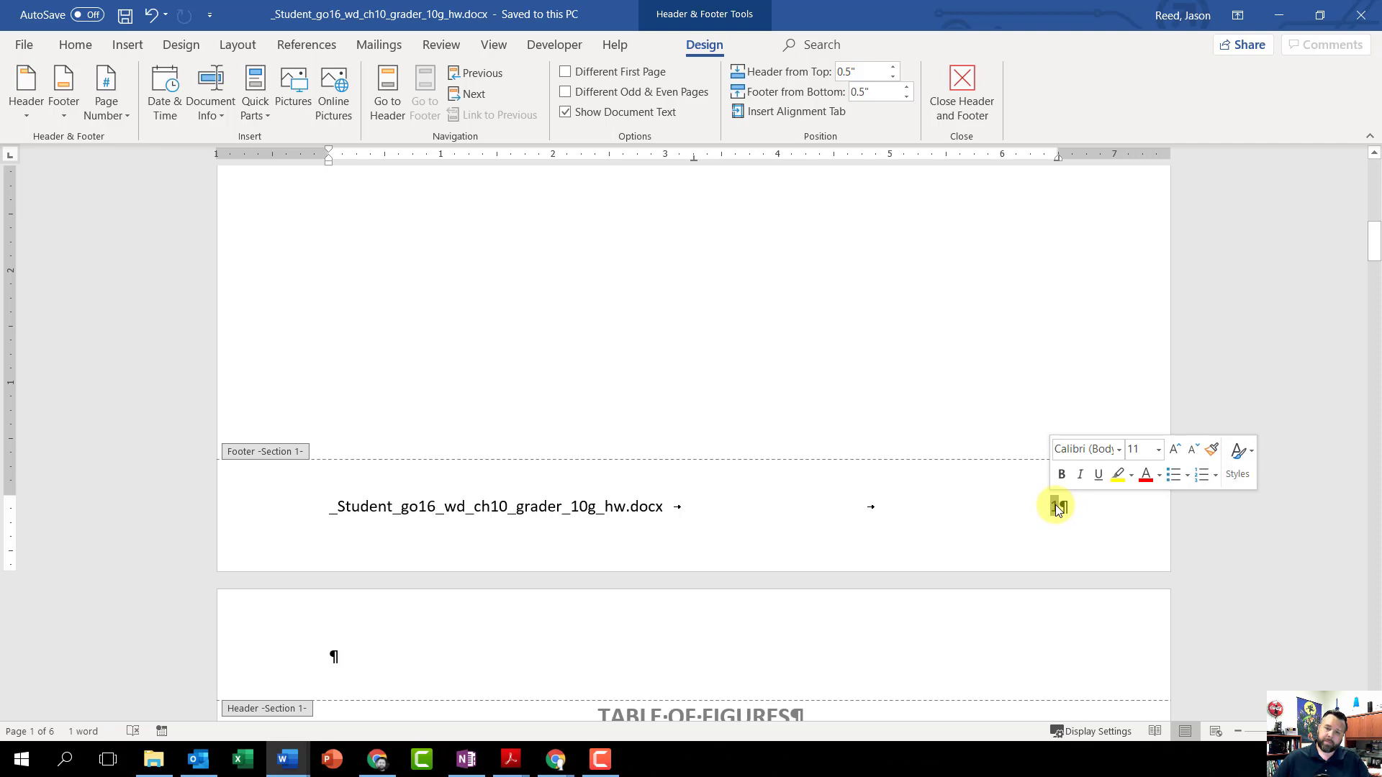
{"action": "right_click", "coordinate": [1056, 508]}
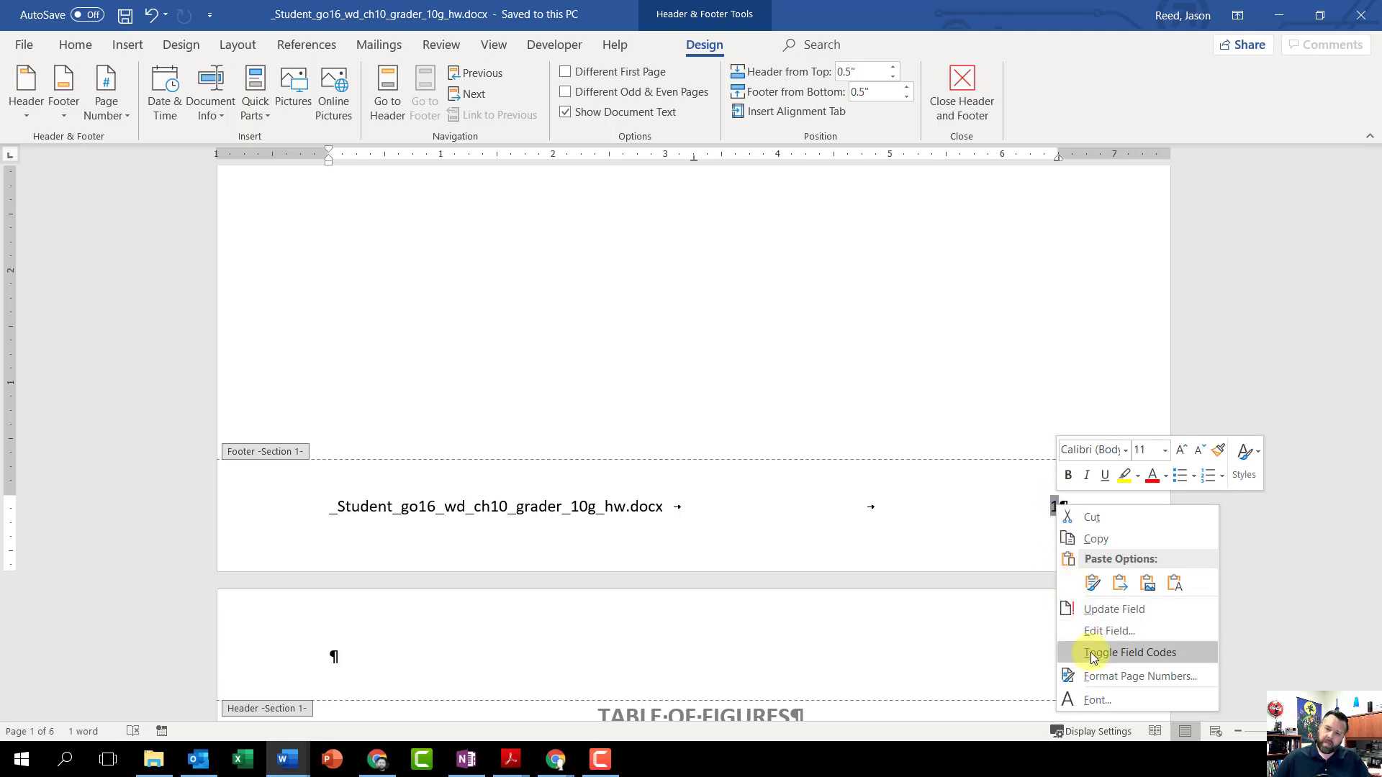
{"action": "left_click", "coordinate": [1135, 677]}
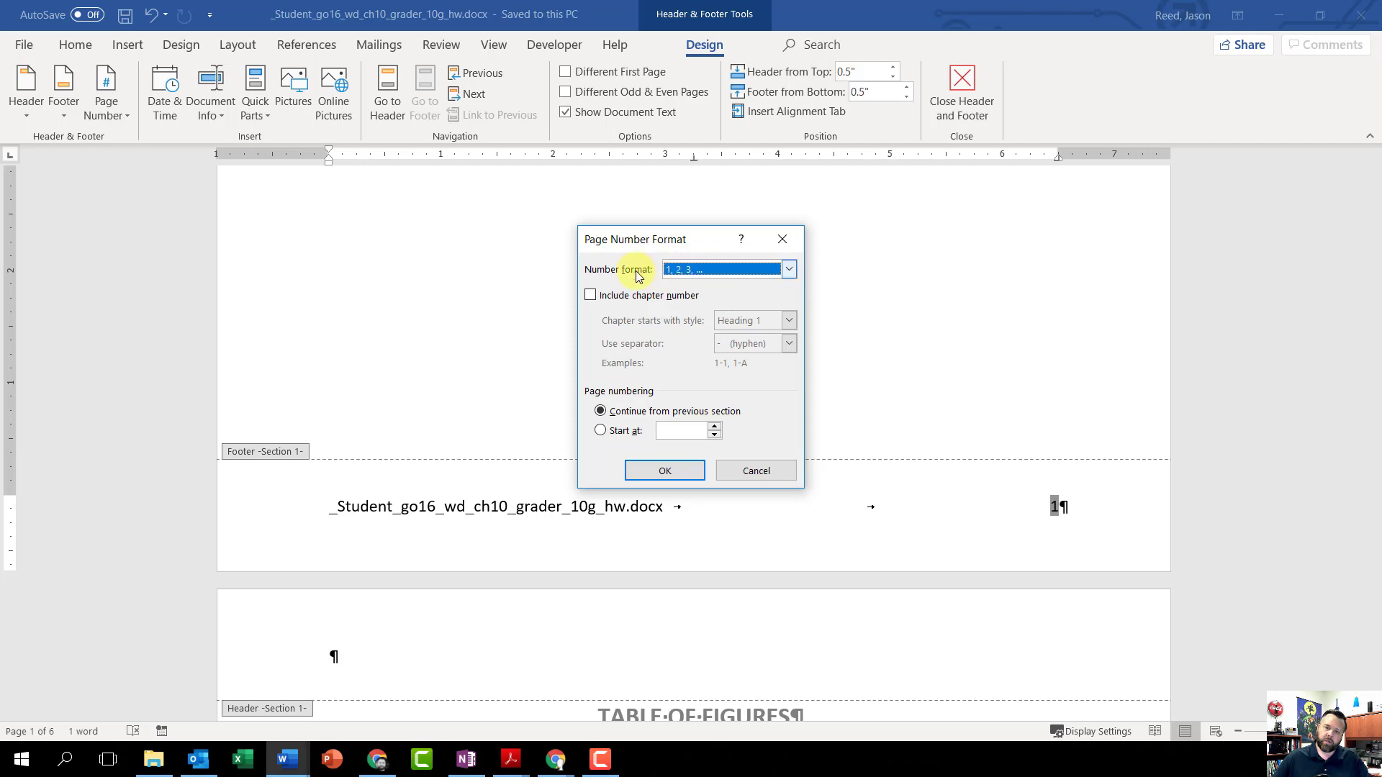
{"action": "left_click", "coordinate": [789, 275]}
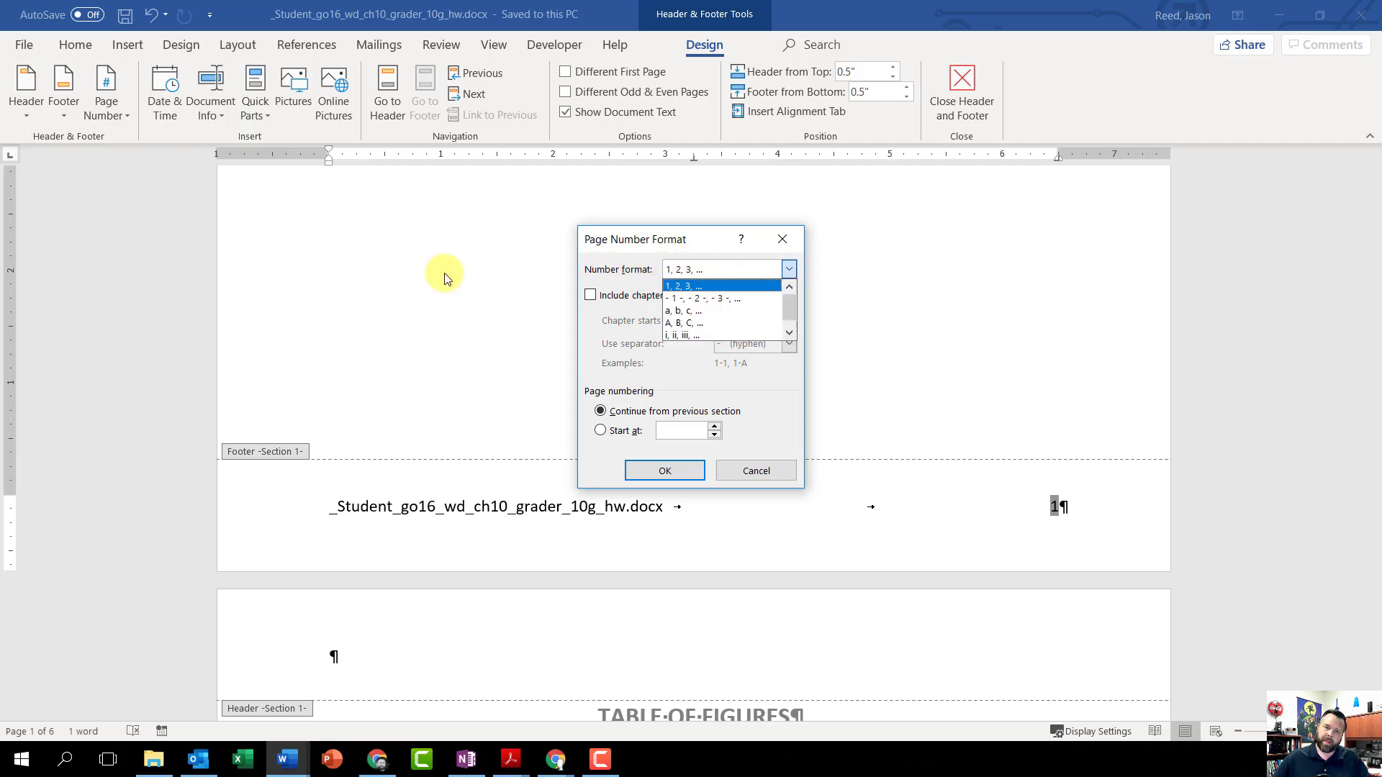
{"action": "left_click", "coordinate": [693, 335]}
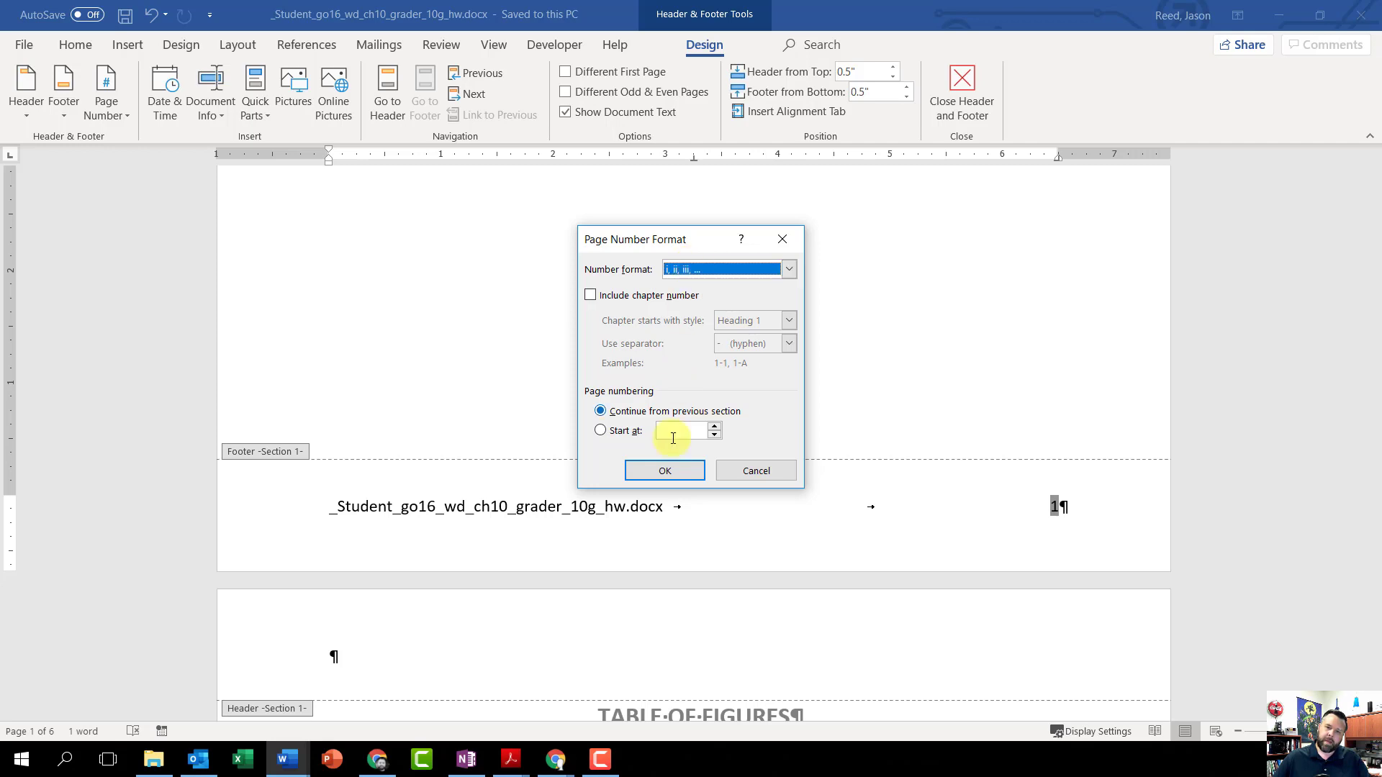
{"action": "left_click", "coordinate": [667, 472]}
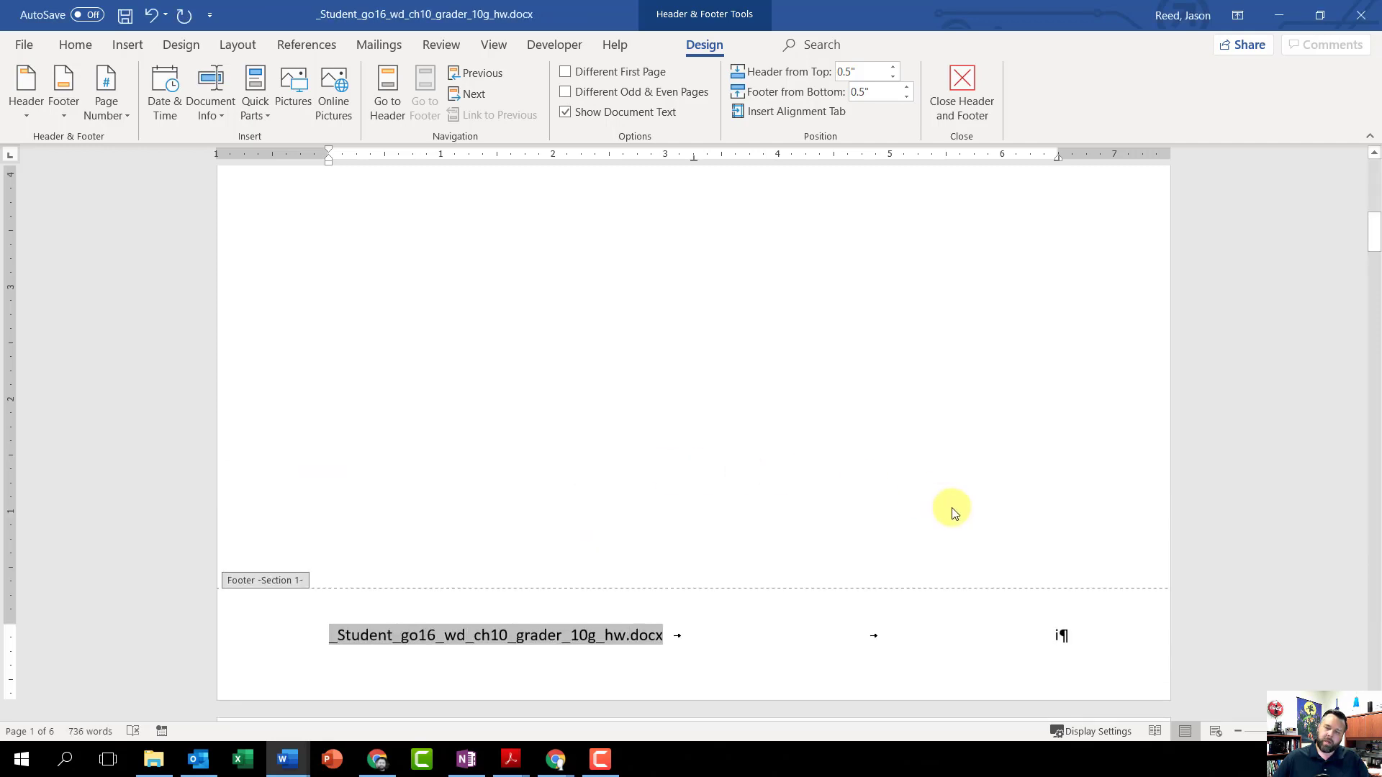
Step: Check the footer page numbers on the table of contents, table of figures and first body pages
{"action": "scroll", "coordinate": [1062, 632], "scroll_direction": "down", "scroll_amount": 15}
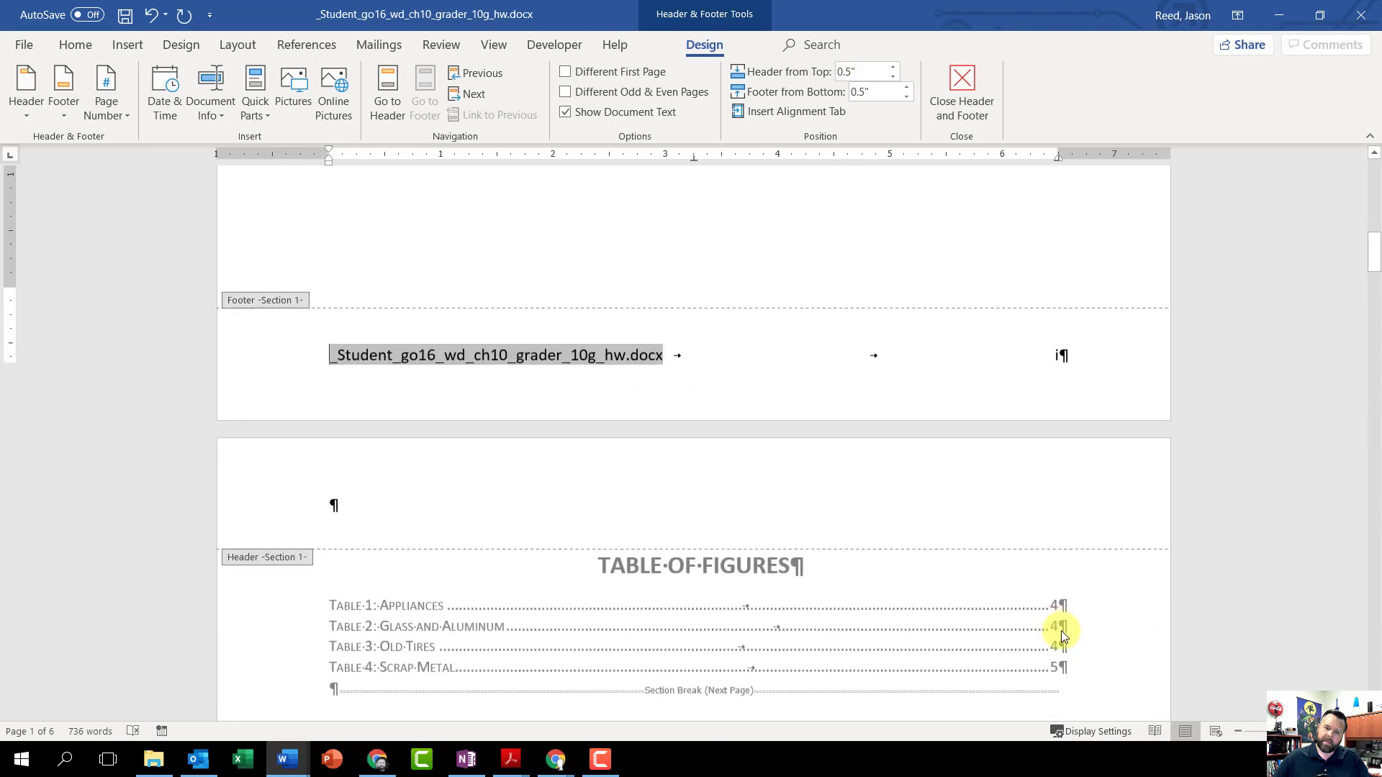
{"action": "scroll", "coordinate": [1063, 630], "scroll_direction": "down", "scroll_amount": 2}
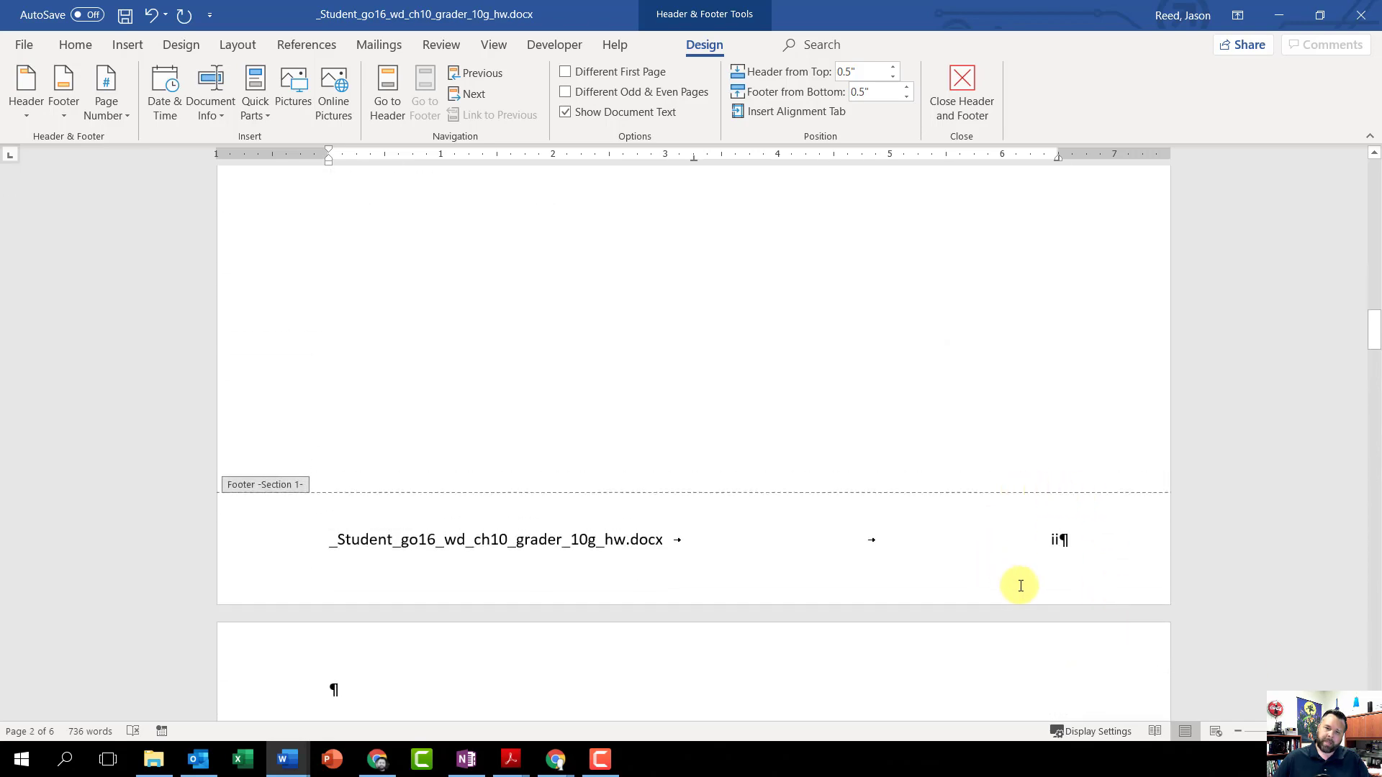
{"action": "scroll", "coordinate": [1072, 539], "scroll_direction": "down", "scroll_amount": 15}
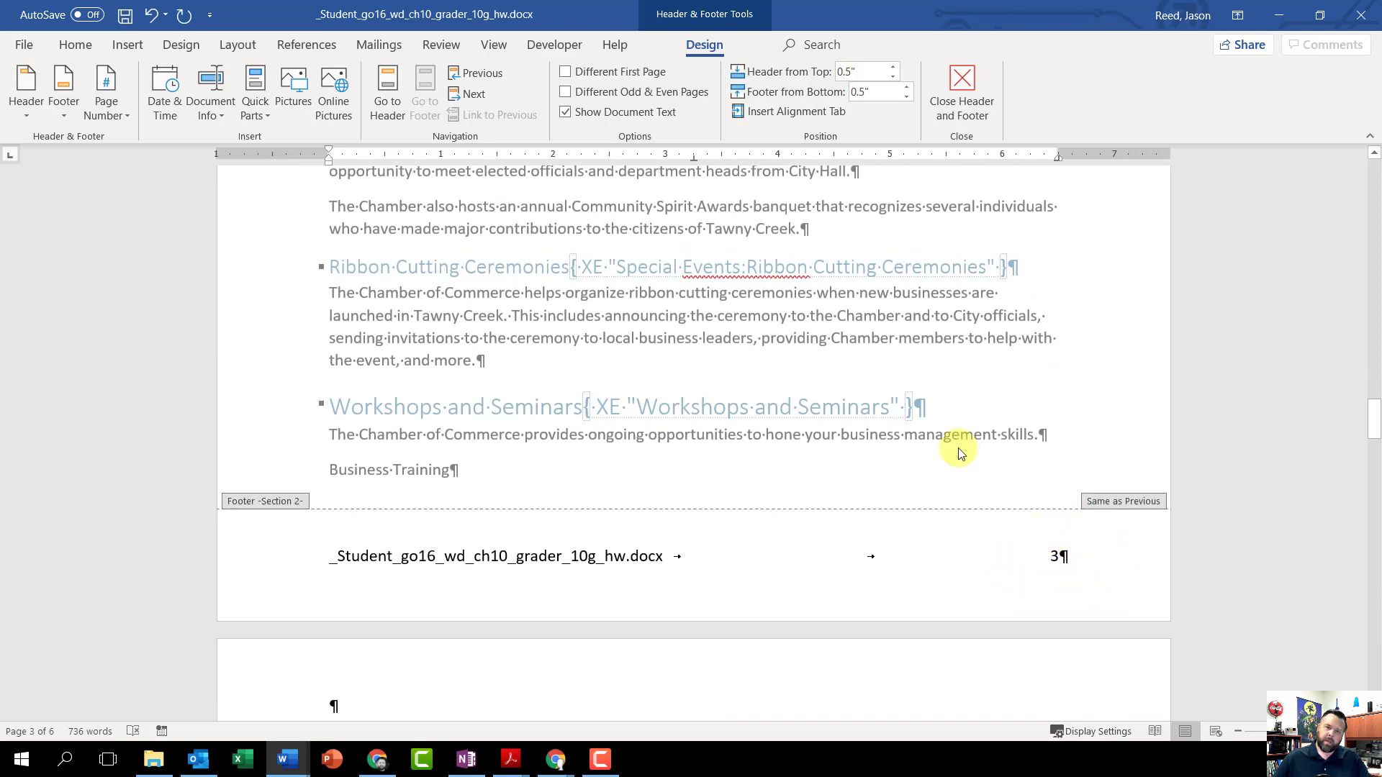
{"action": "scroll", "coordinate": [927, 464], "scroll_direction": "up", "scroll_amount": 15}
{"action": "scroll", "coordinate": [928, 465], "scroll_direction": "up", "scroll_amount": 20}
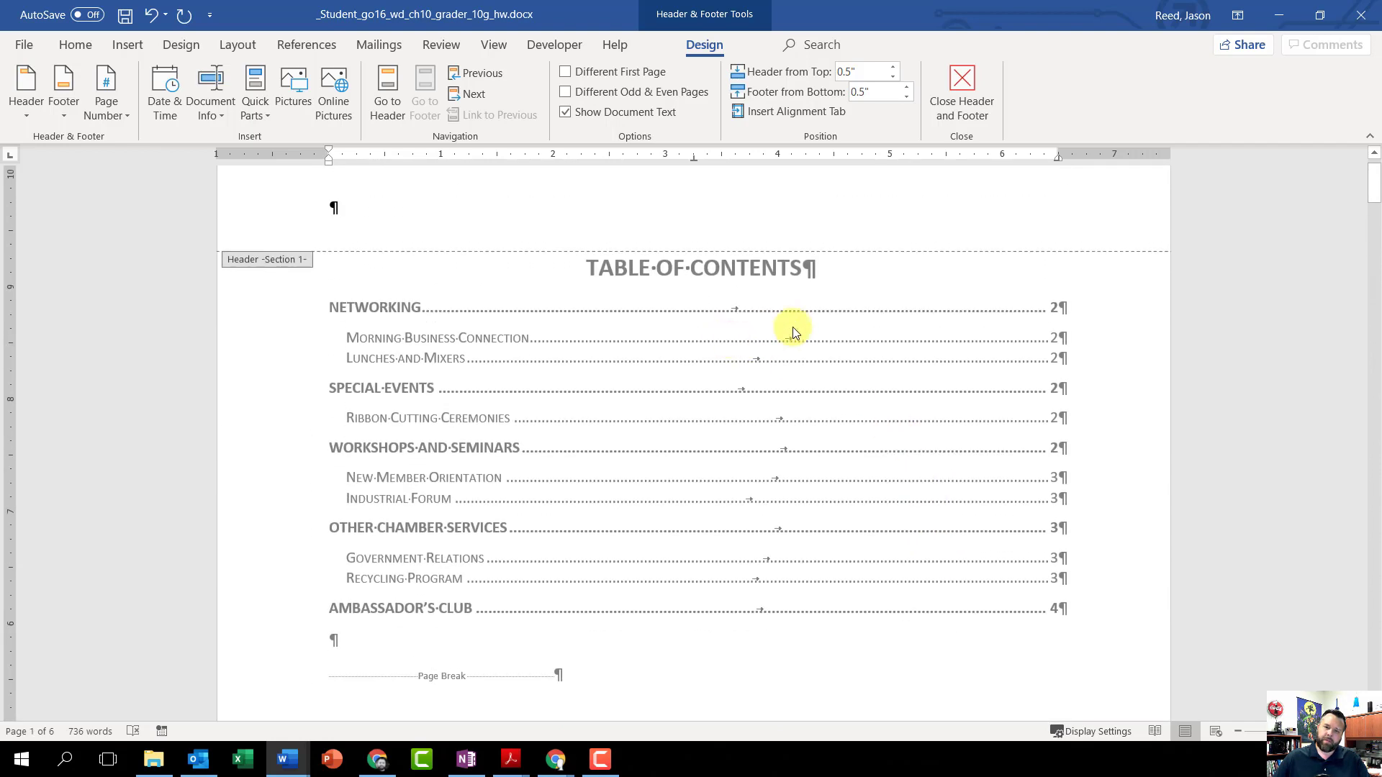
{"action": "scroll", "coordinate": [790, 330], "scroll_direction": "down", "scroll_amount": 15}
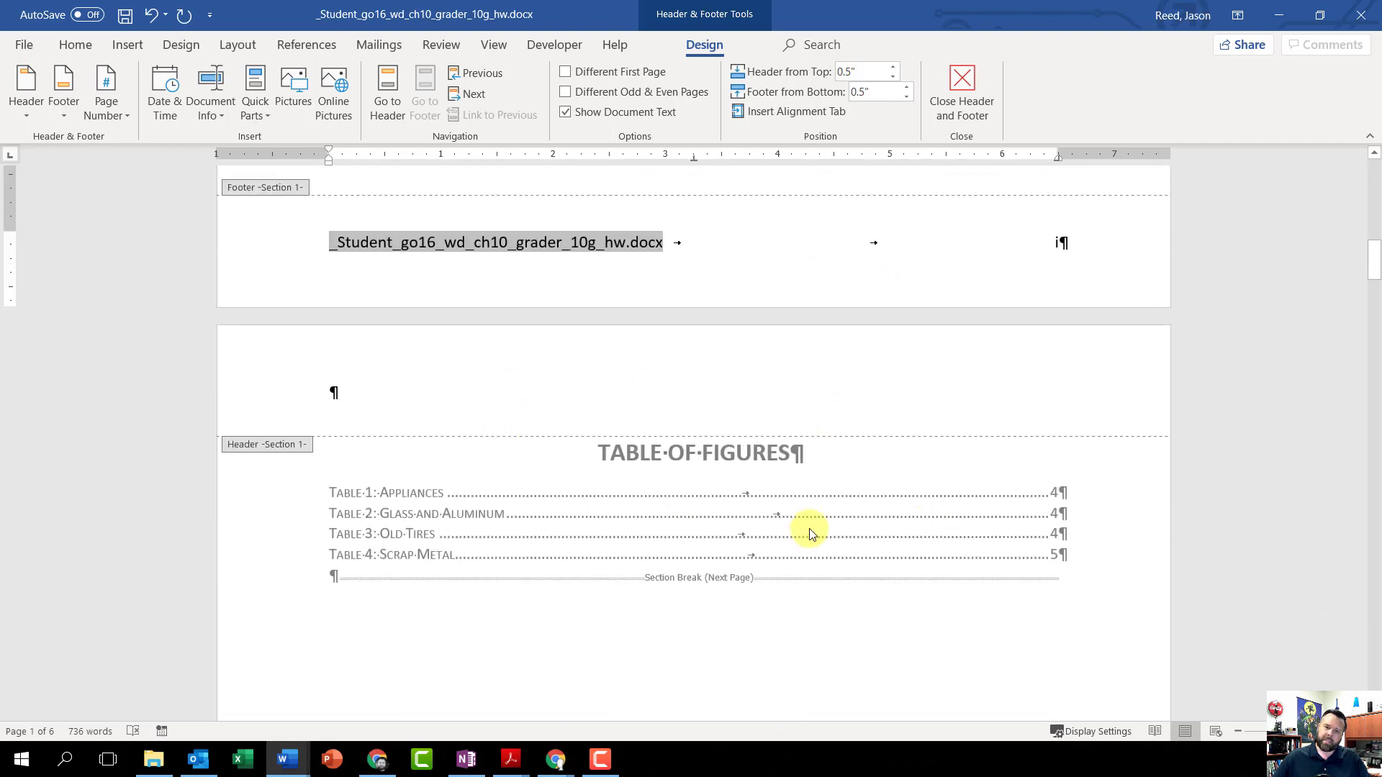
{"action": "scroll", "coordinate": [697, 442], "scroll_direction": "down", "scroll_amount": 10}
{"action": "scroll", "coordinate": [864, 504], "scroll_direction": "down", "scroll_amount": 3}
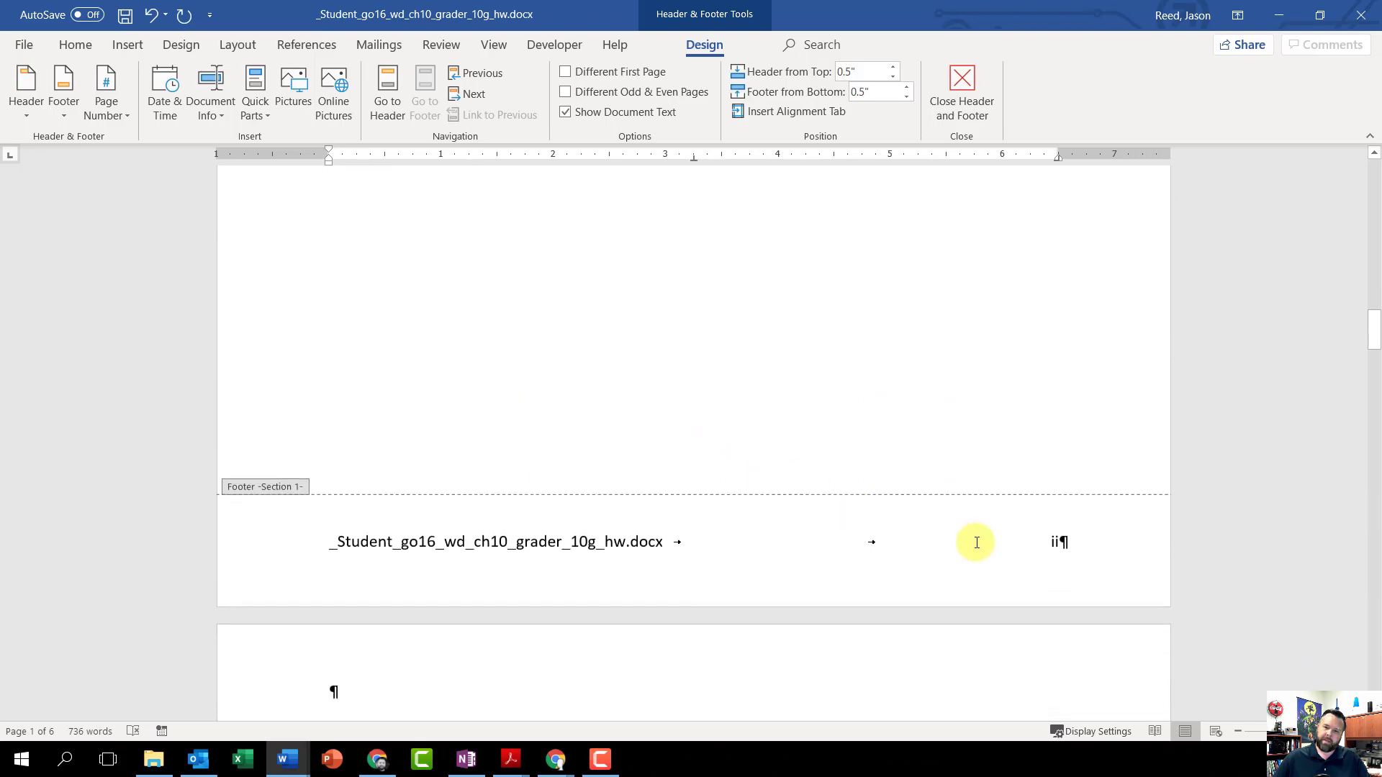
Step: Set the Section 2 footer page numbering to start at 1 instead of continuing from the previous section
{"action": "scroll", "coordinate": [975, 540], "scroll_direction": "down", "scroll_amount": 4}
{"action": "scroll", "coordinate": [974, 547], "scroll_direction": "down", "scroll_amount": 15}
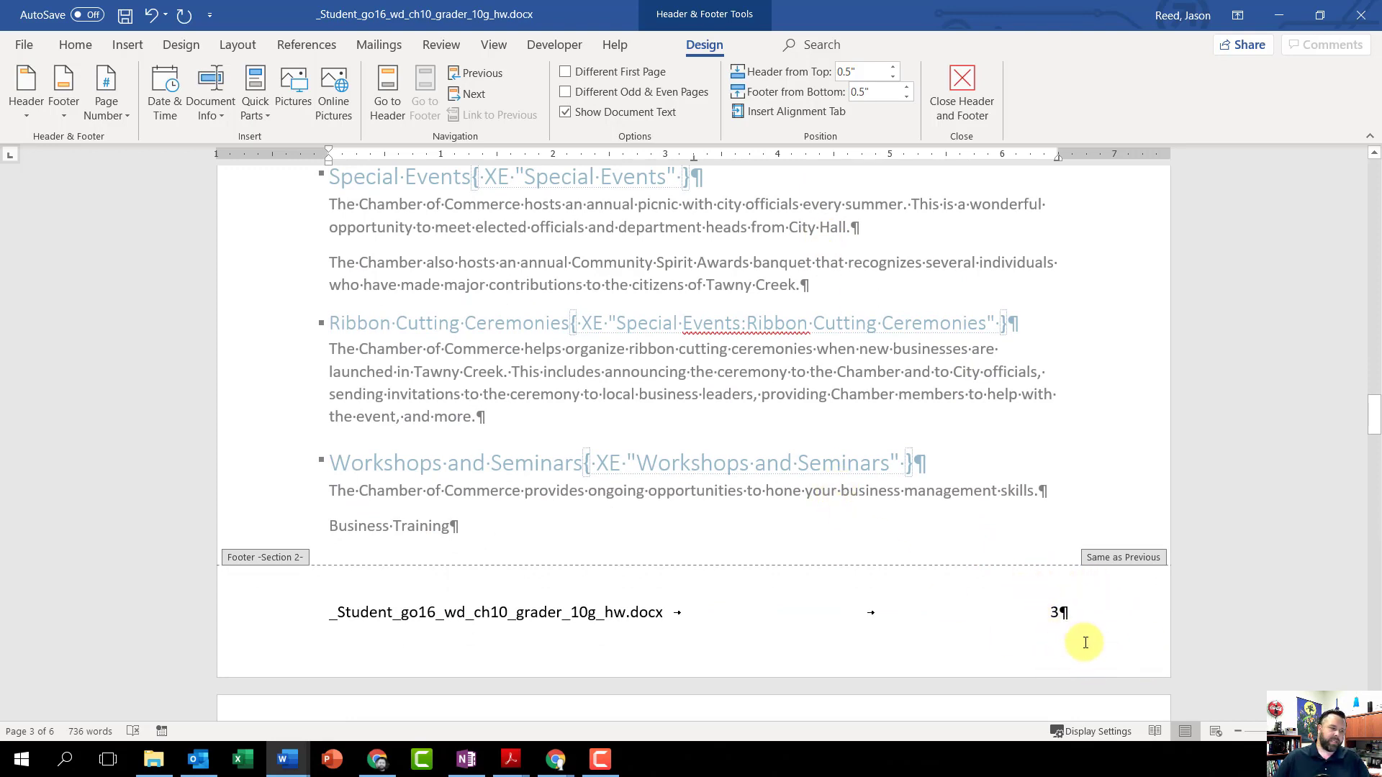
{"action": "double_click", "coordinate": [1051, 612]}
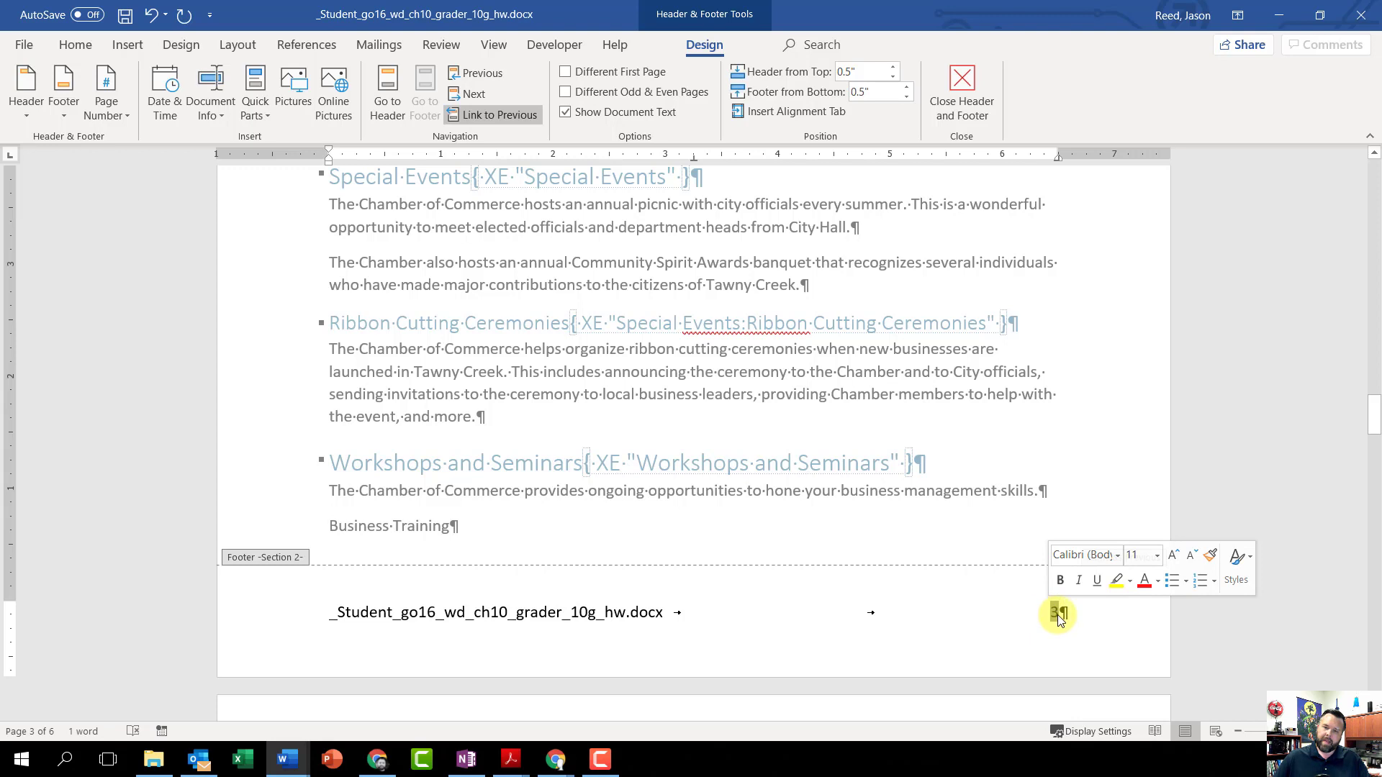
{"action": "right_click", "coordinate": [1056, 614]}
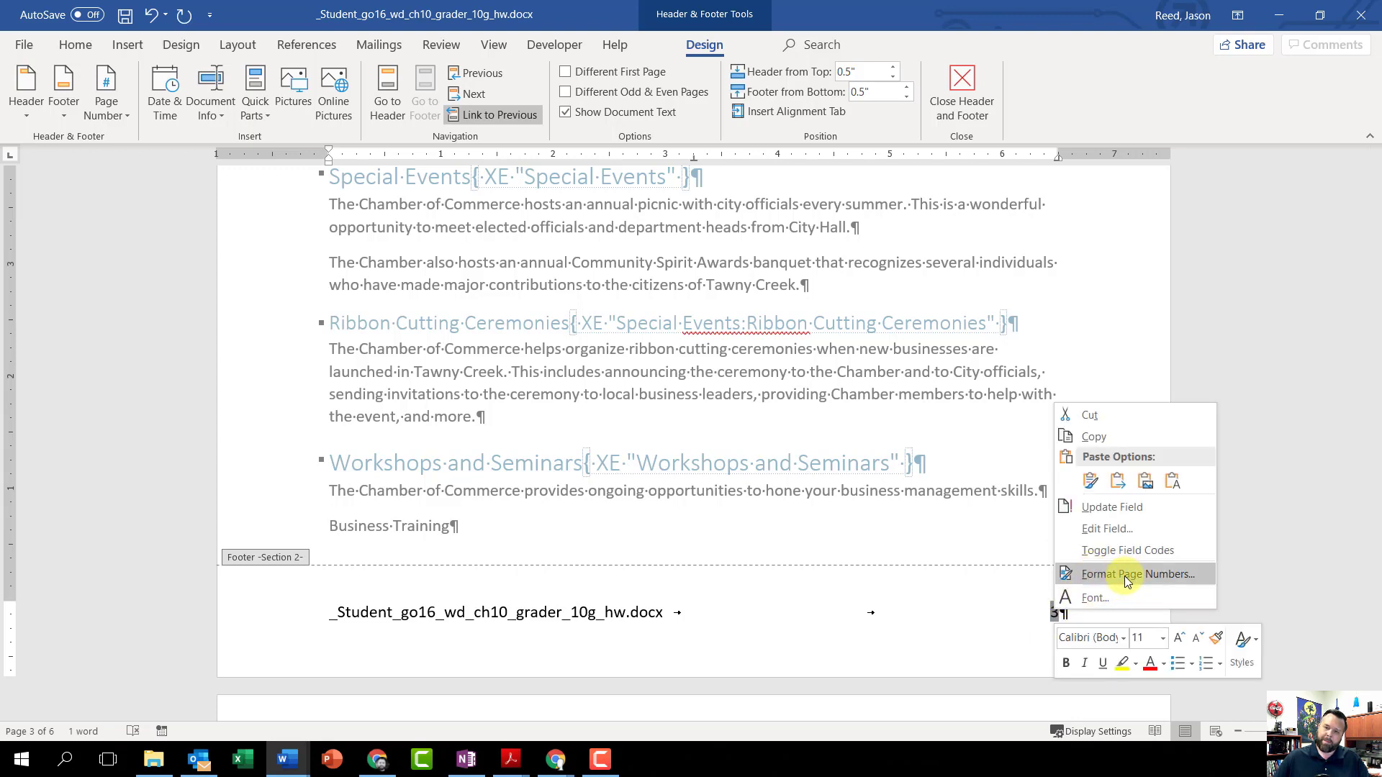
{"action": "left_click", "coordinate": [1150, 576]}
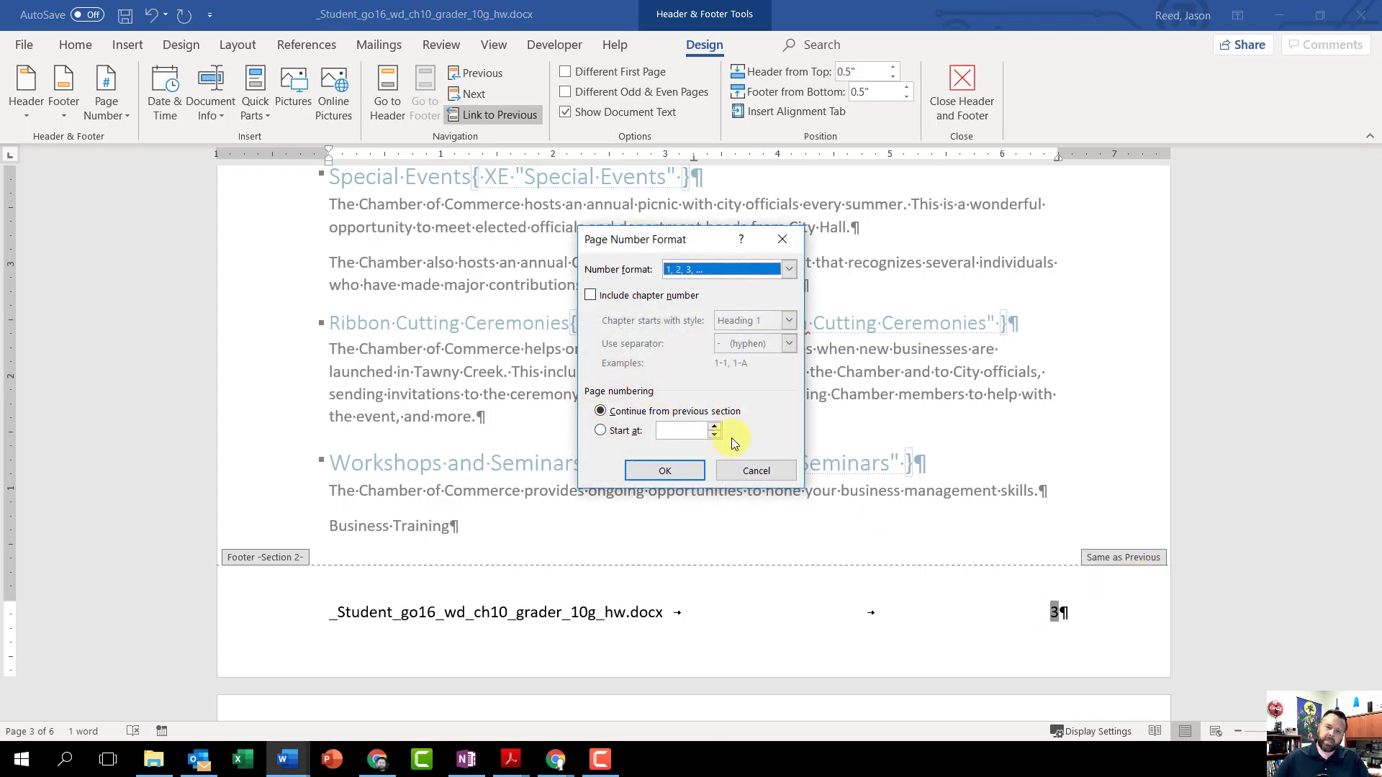
{"action": "left_click", "coordinate": [602, 431]}
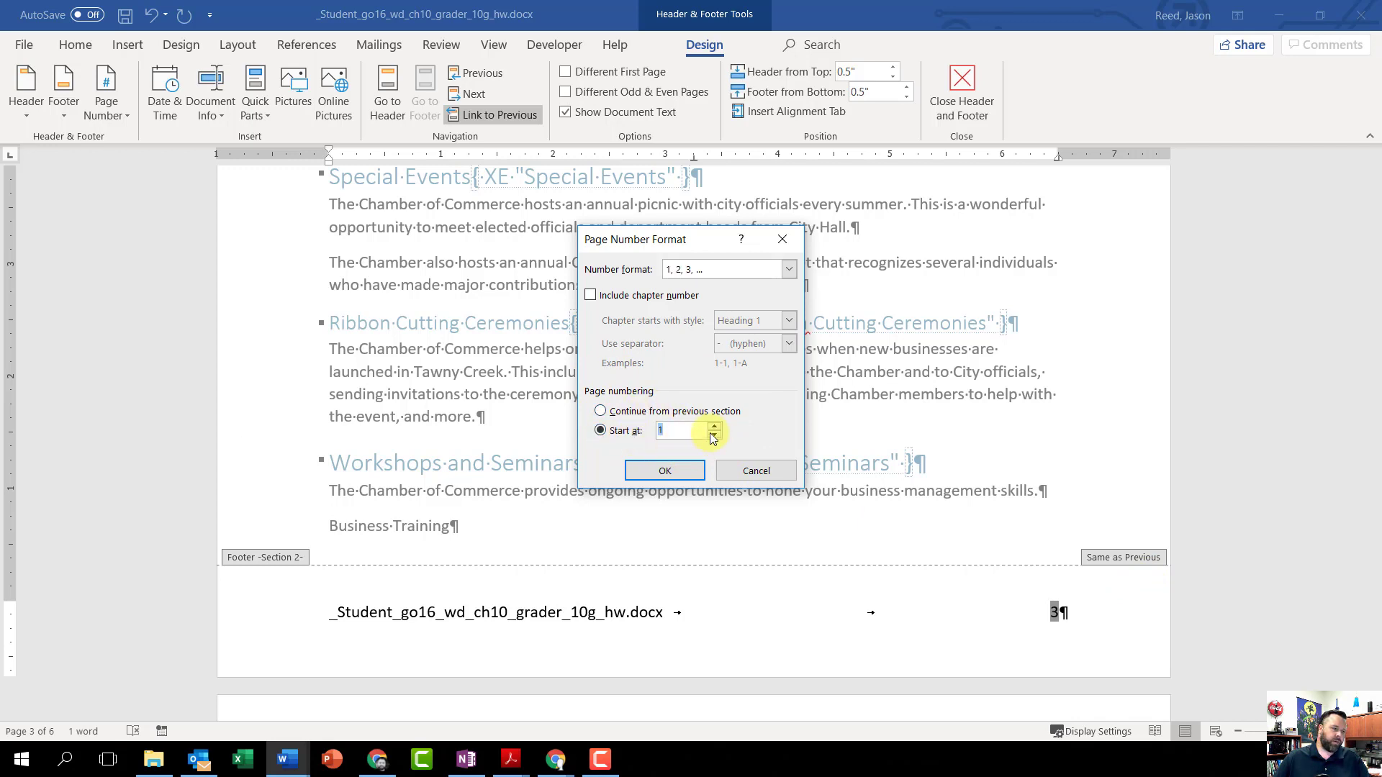
{"action": "left_click", "coordinate": [674, 469]}
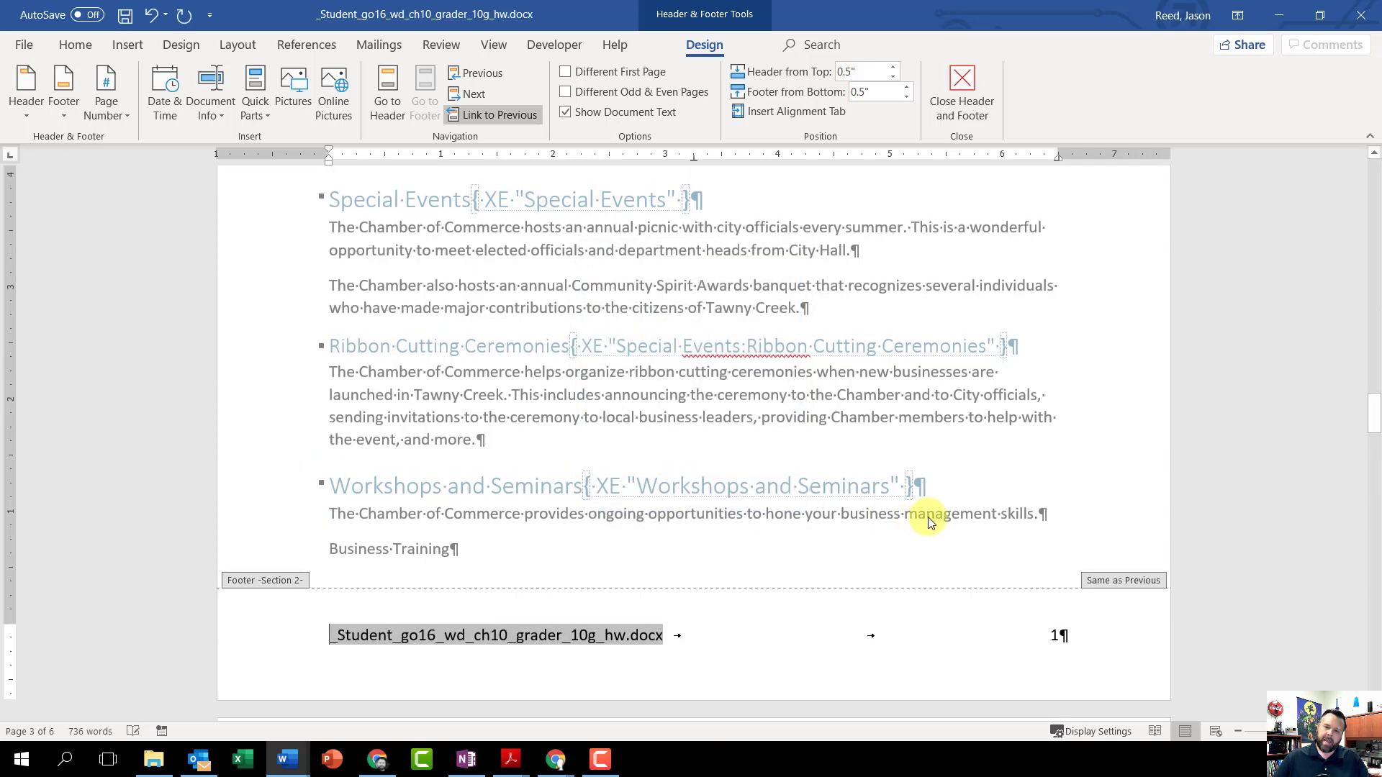
Step: Check the page numbers in the footers through the last page, and leave footer editing
{"action": "scroll", "coordinate": [1052, 641], "scroll_direction": "down", "scroll_amount": 10}
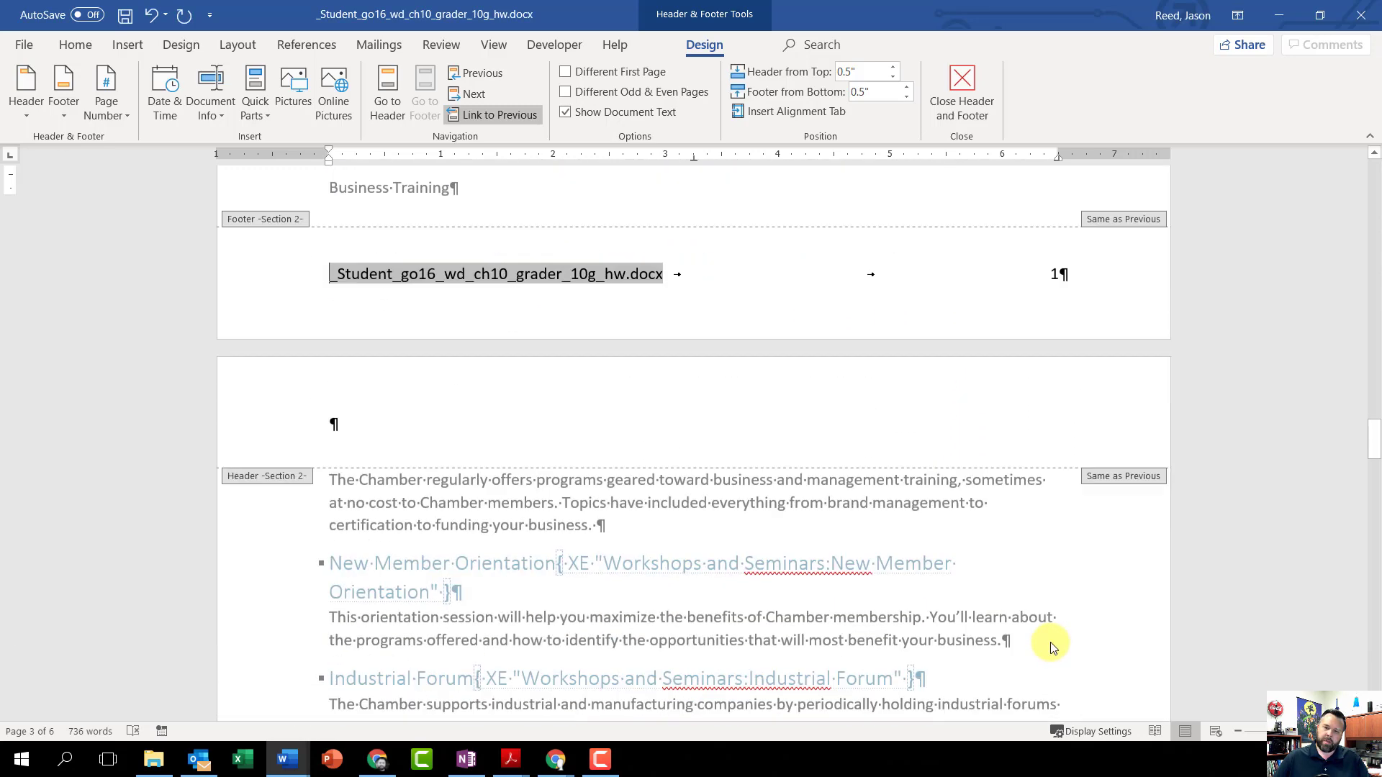
{"action": "scroll", "coordinate": [1051, 645], "scroll_direction": "down", "scroll_amount": 15}
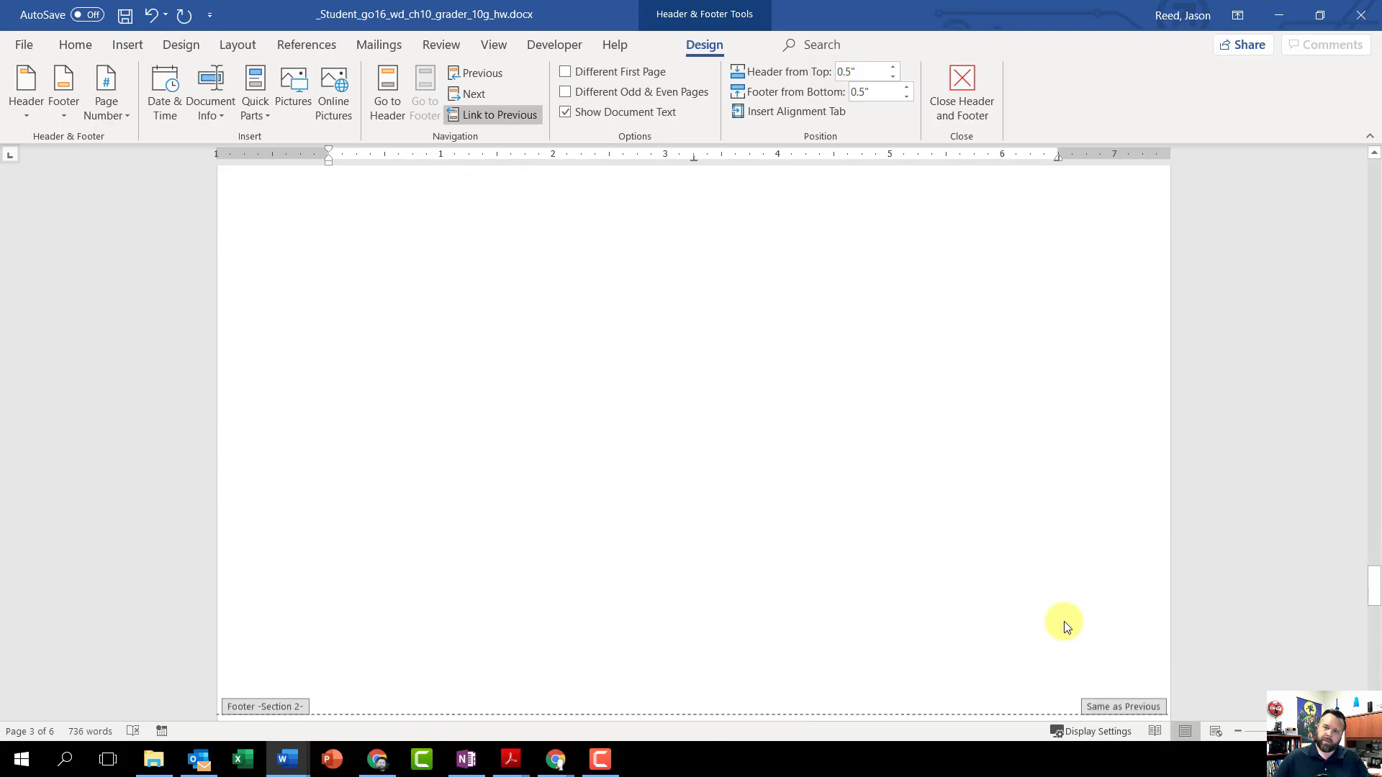
{"action": "scroll", "coordinate": [1065, 621], "scroll_direction": "down", "scroll_amount": 20}
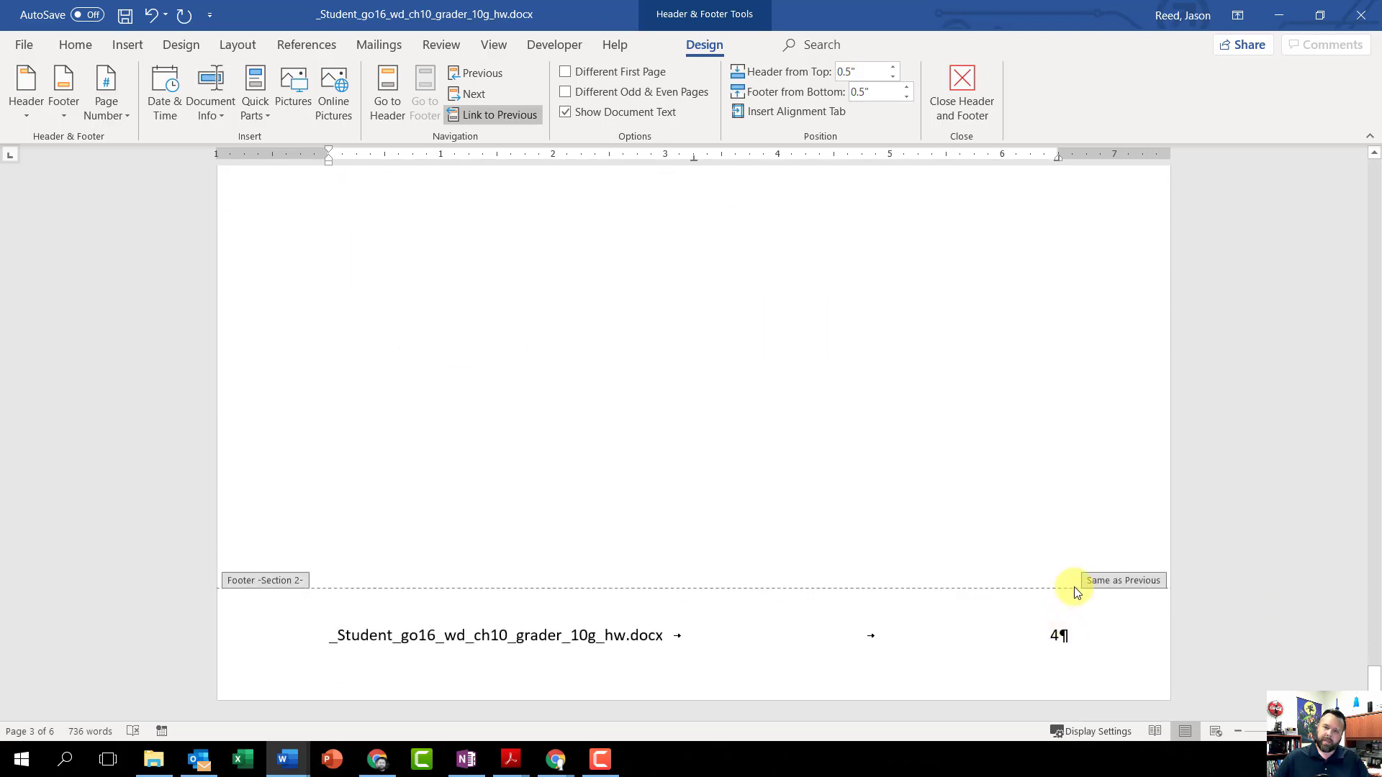
{"action": "scroll", "coordinate": [975, 630], "scroll_direction": "up", "scroll_amount": 20}
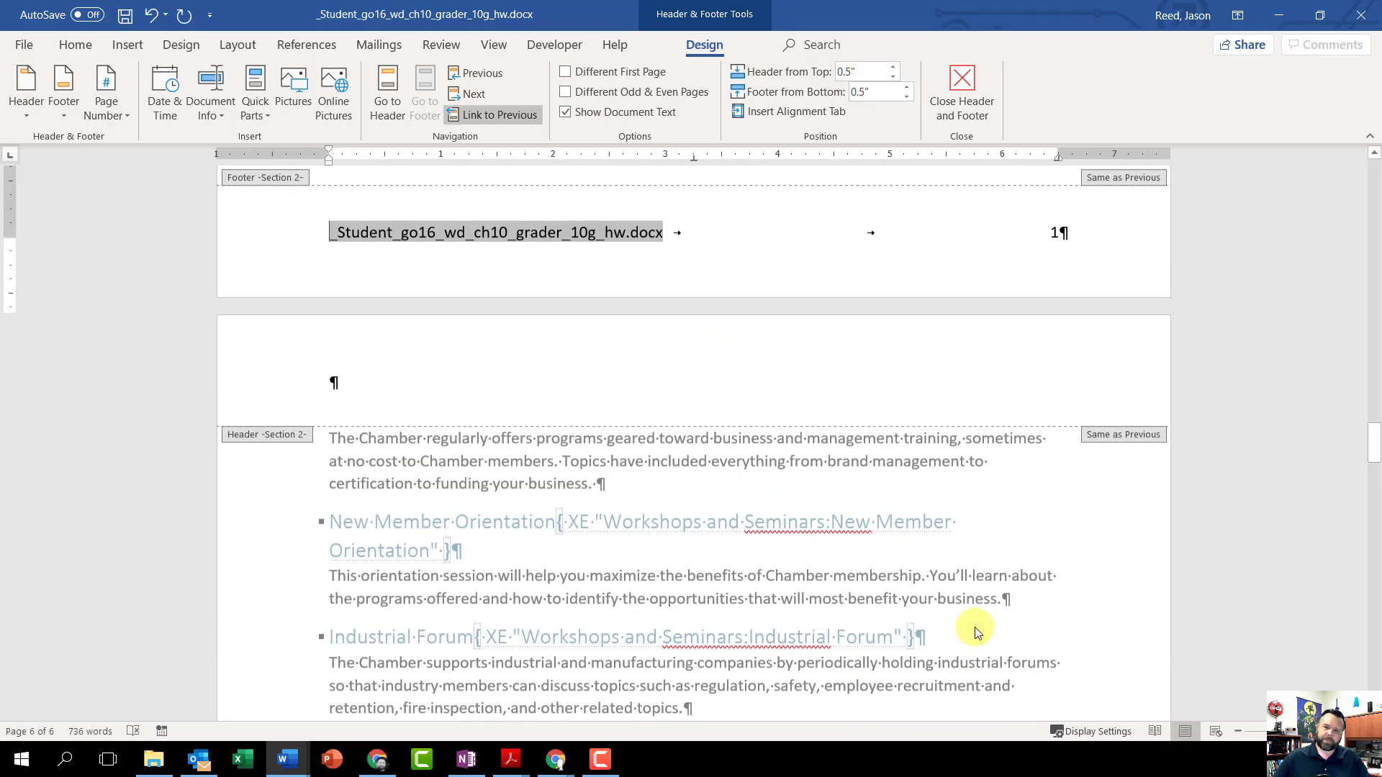
{"action": "scroll", "coordinate": [973, 628], "scroll_direction": "up", "scroll_amount": 20}
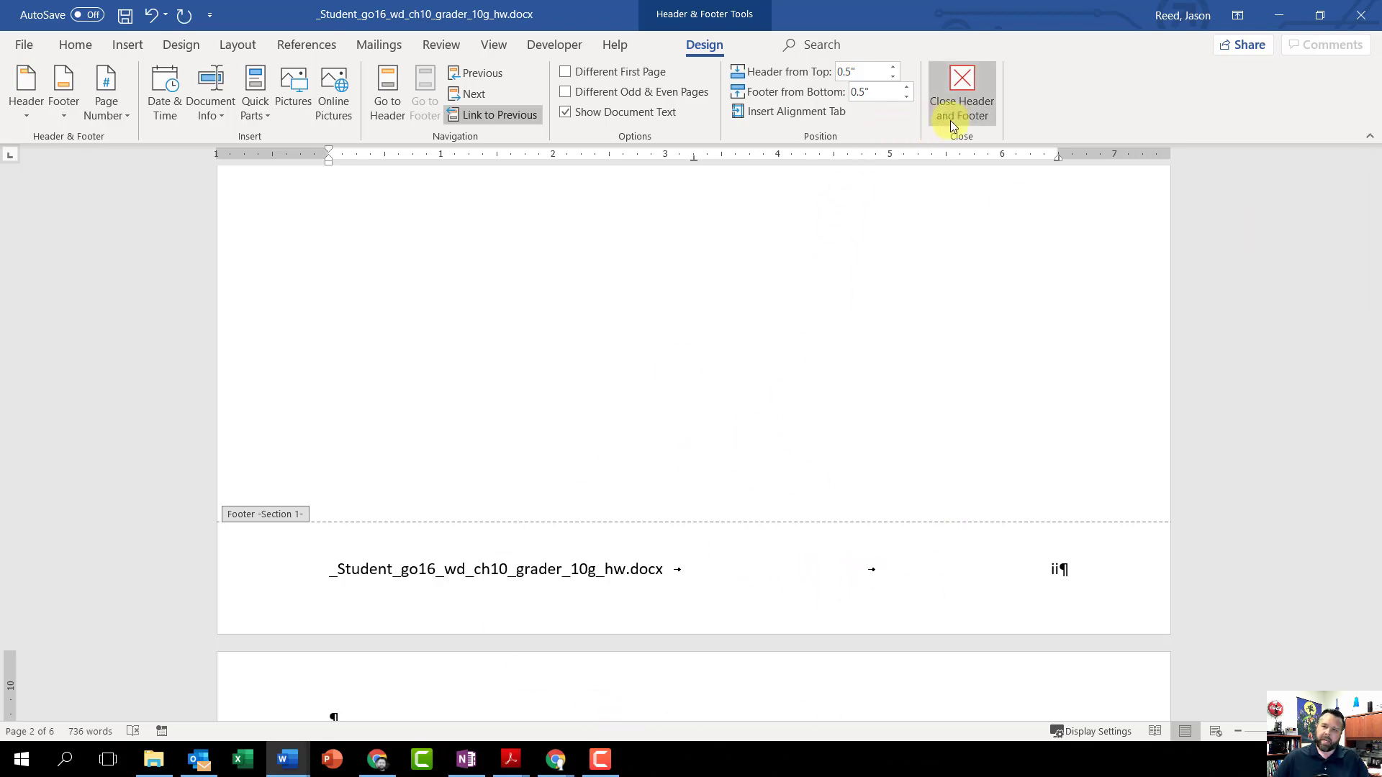
{"action": "left_click", "coordinate": [965, 80]}
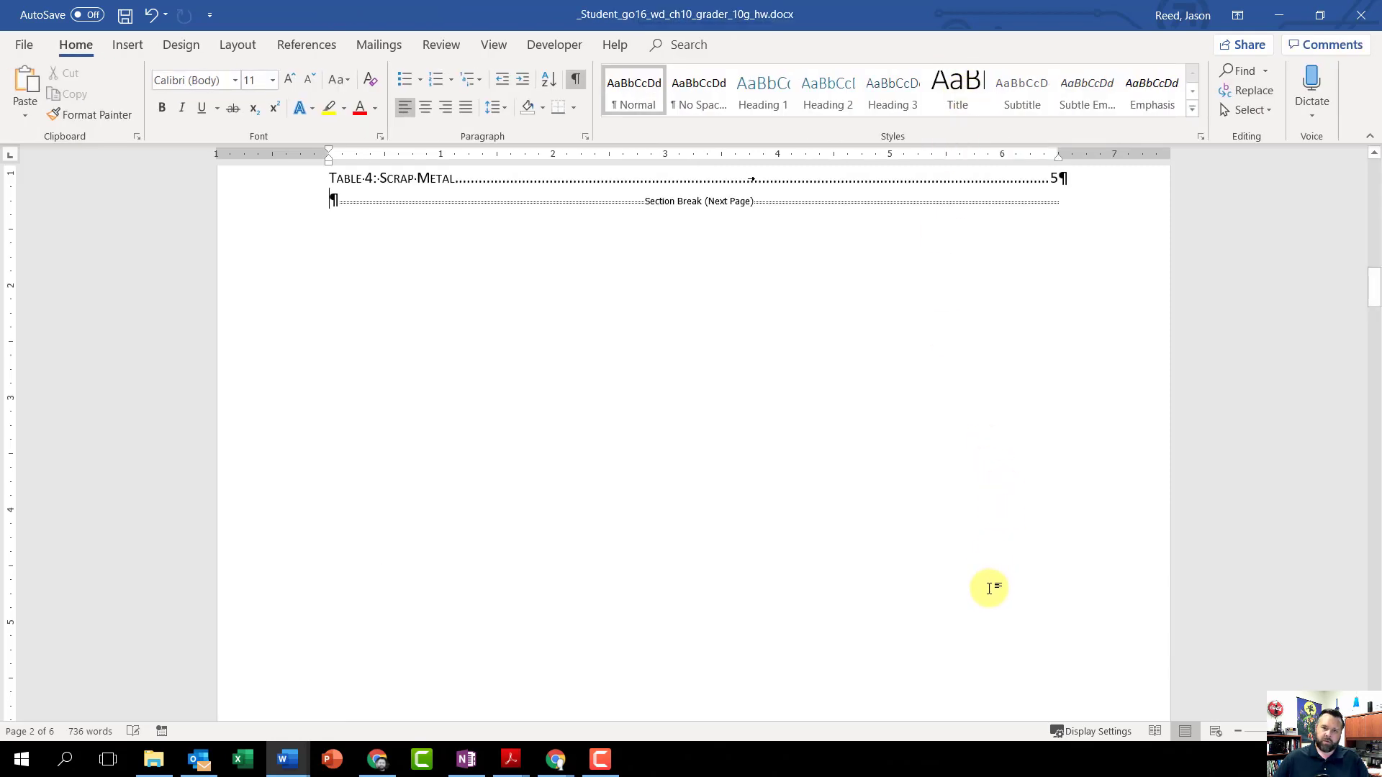
Step: Update the table of contents field, refreshing the page numbers only
{"action": "scroll", "coordinate": [991, 590], "scroll_direction": "up", "scroll_amount": 6}
{"action": "scroll", "coordinate": [990, 602], "scroll_direction": "up", "scroll_amount": 15}
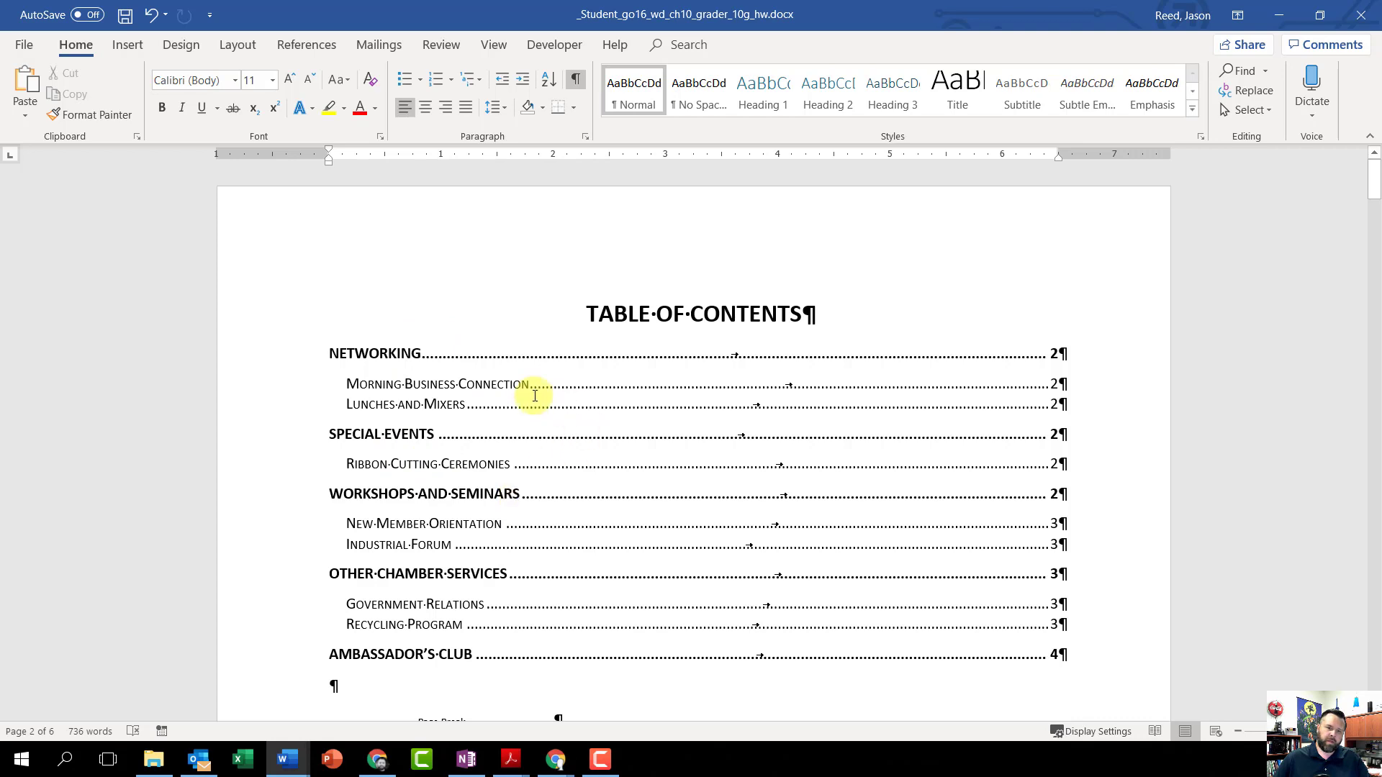
{"action": "scroll", "coordinate": [481, 408], "scroll_direction": "down", "scroll_amount": 12}
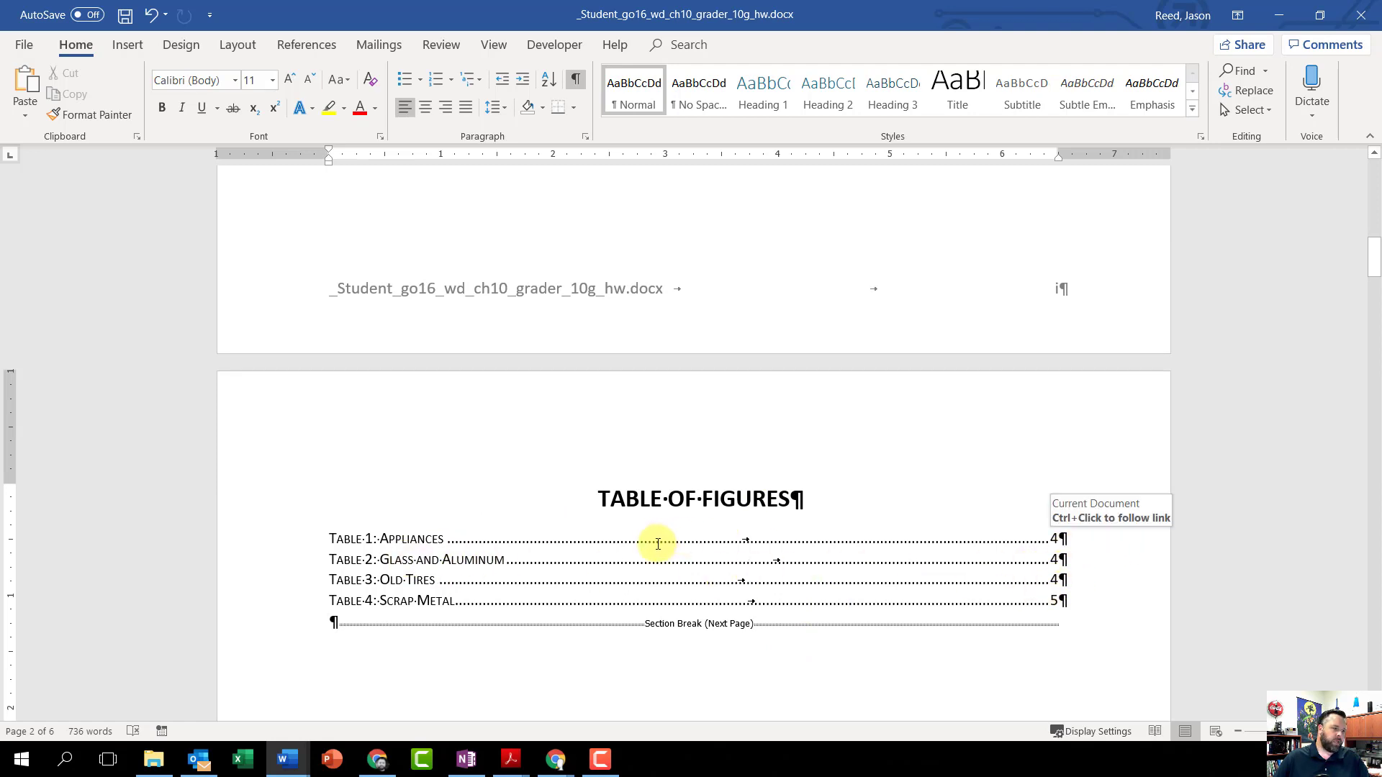
{"action": "scroll", "coordinate": [616, 565], "scroll_direction": "up", "scroll_amount": 5}
{"action": "scroll", "coordinate": [616, 565], "scroll_direction": "up", "scroll_amount": 8}
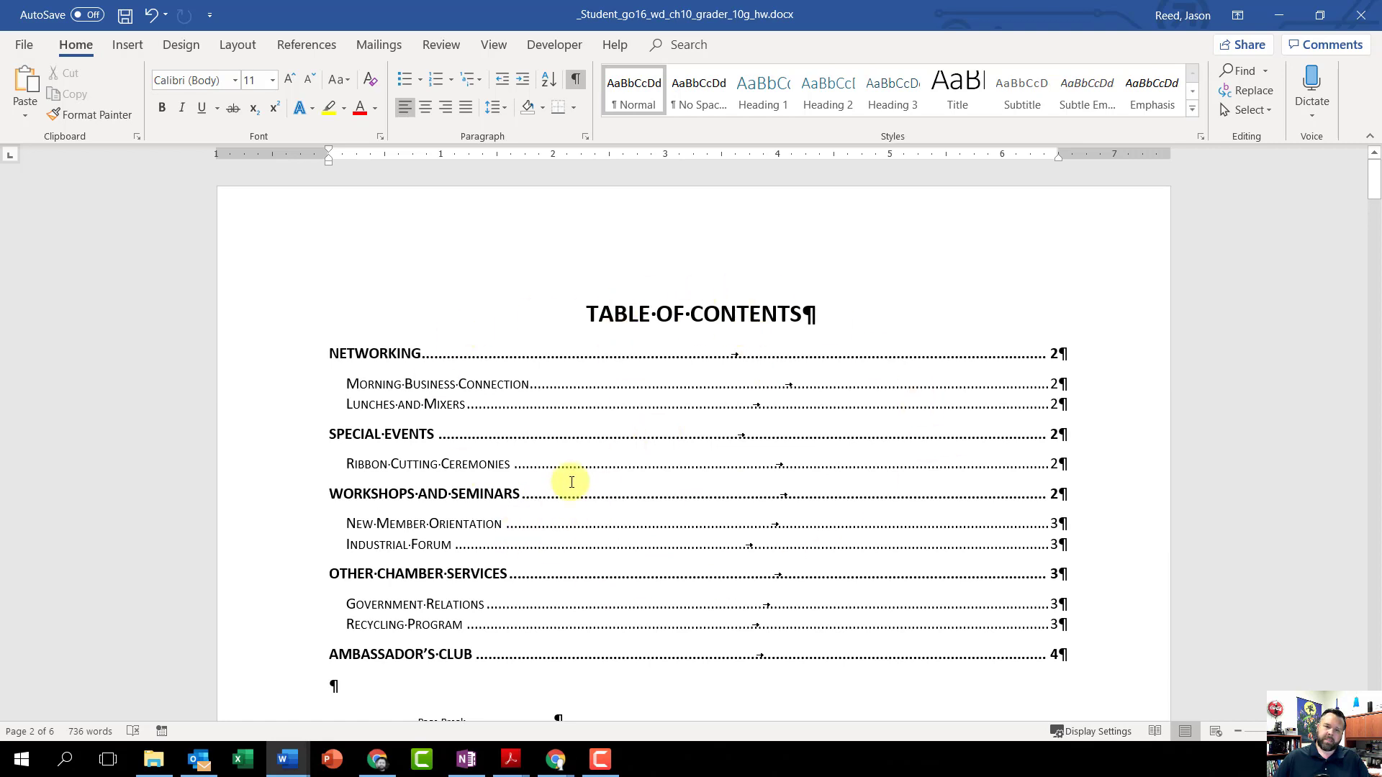
{"action": "right_click", "coordinate": [579, 437]}
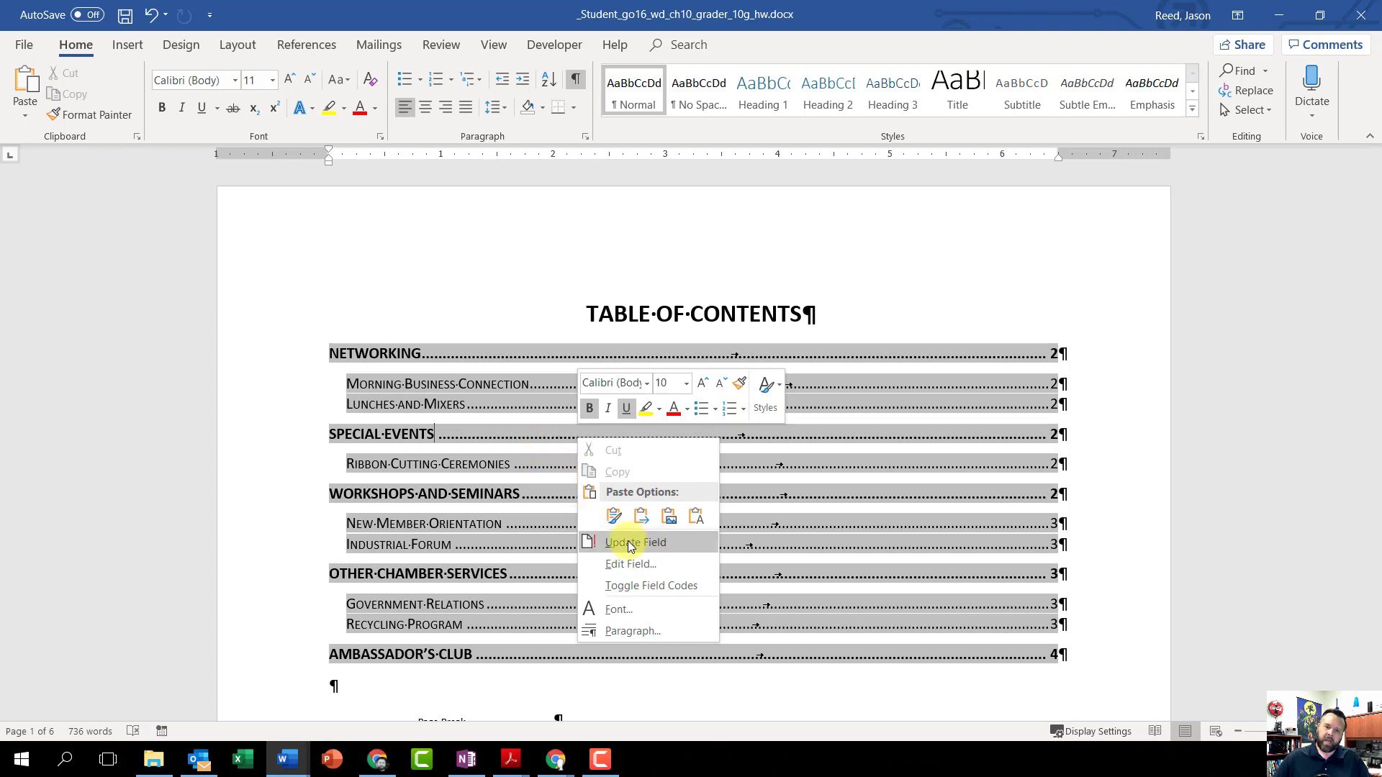
{"action": "left_click", "coordinate": [668, 548]}
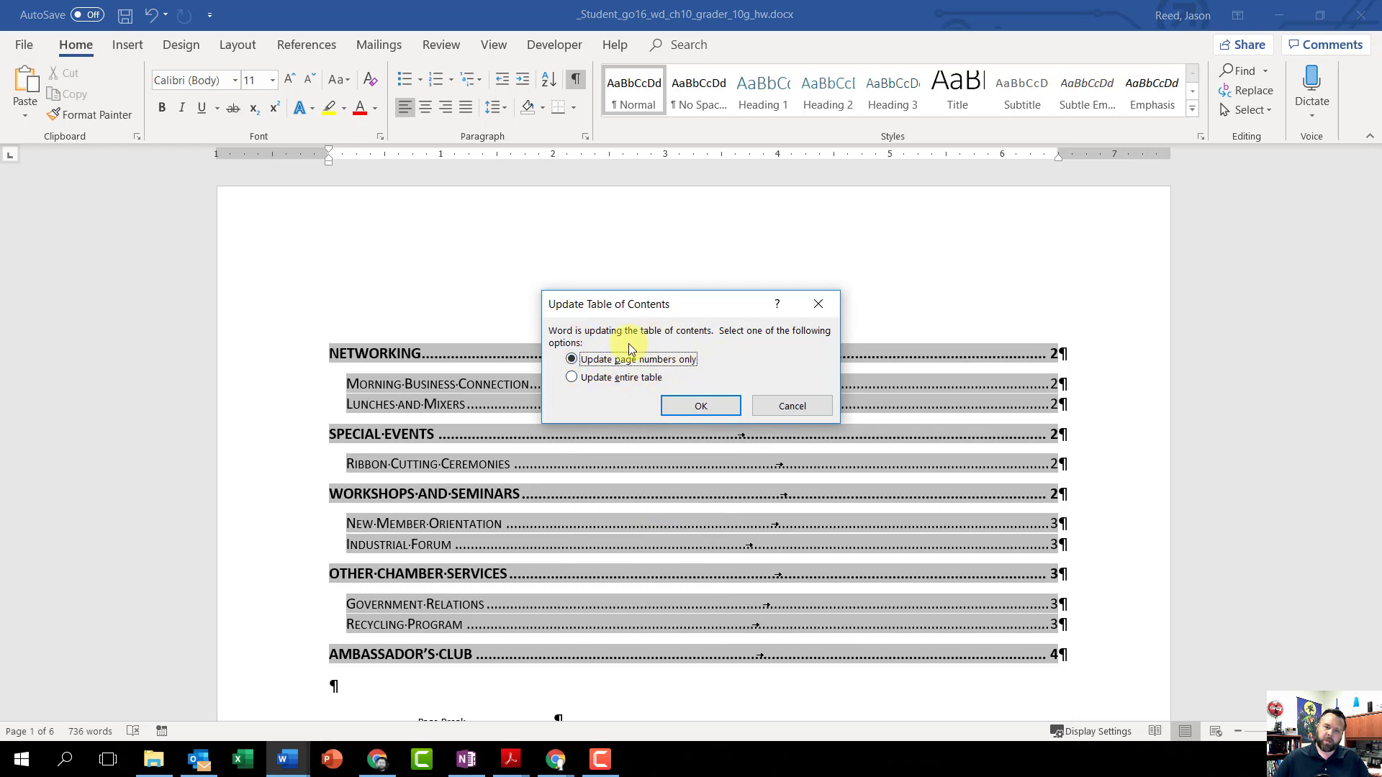
{"action": "left_click", "coordinate": [707, 407]}
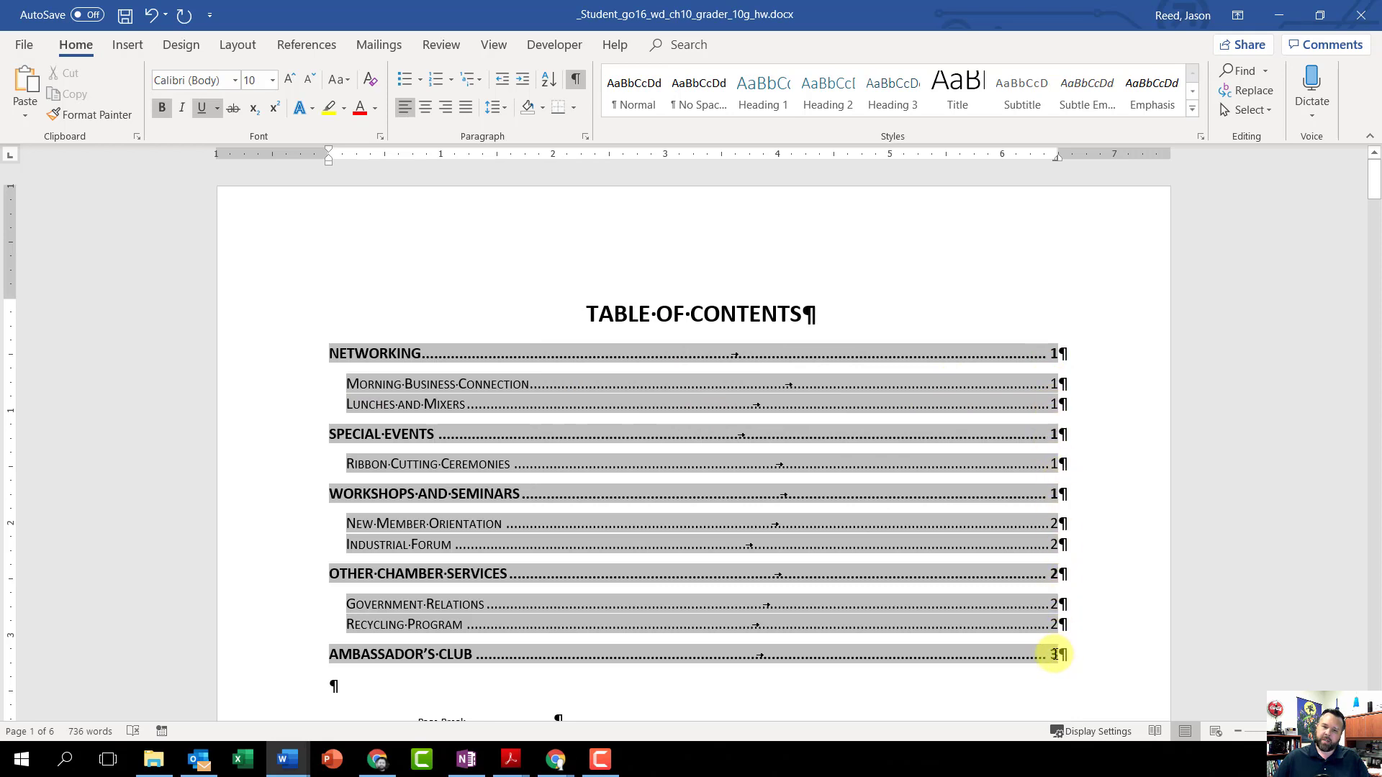
Step: Update the table of figures field with the option to update page numbers only
{"action": "scroll", "coordinate": [1006, 632], "scroll_direction": "down", "scroll_amount": 15}
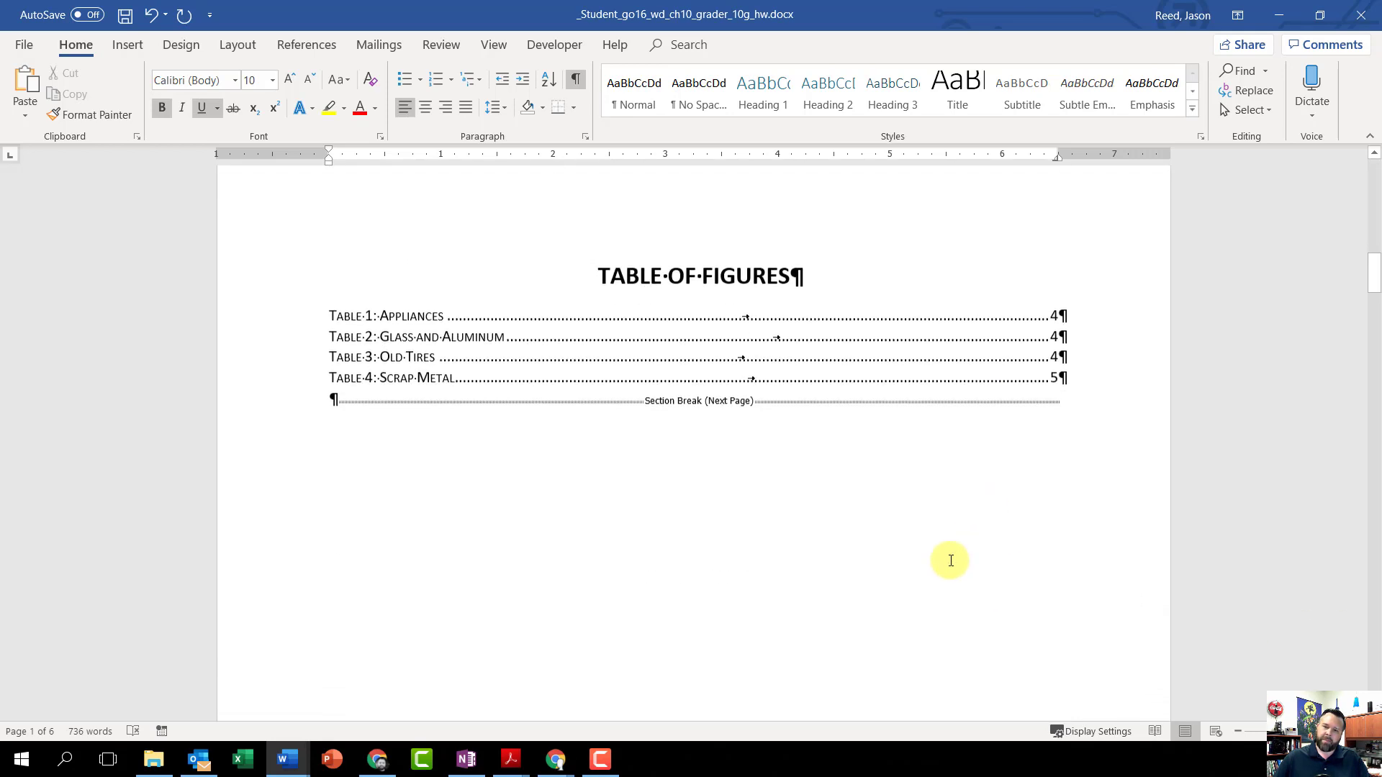
{"action": "right_click", "coordinate": [662, 345]}
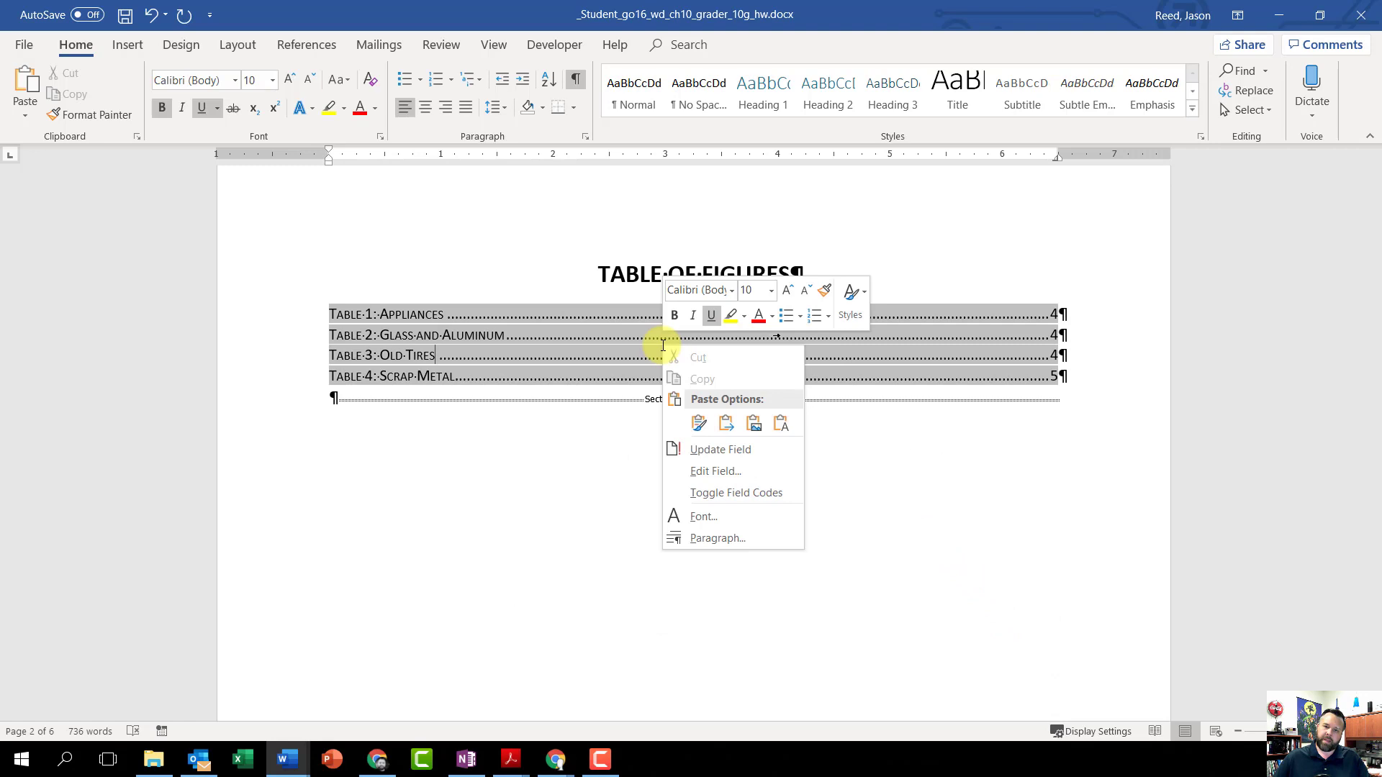
{"action": "left_click", "coordinate": [750, 452]}
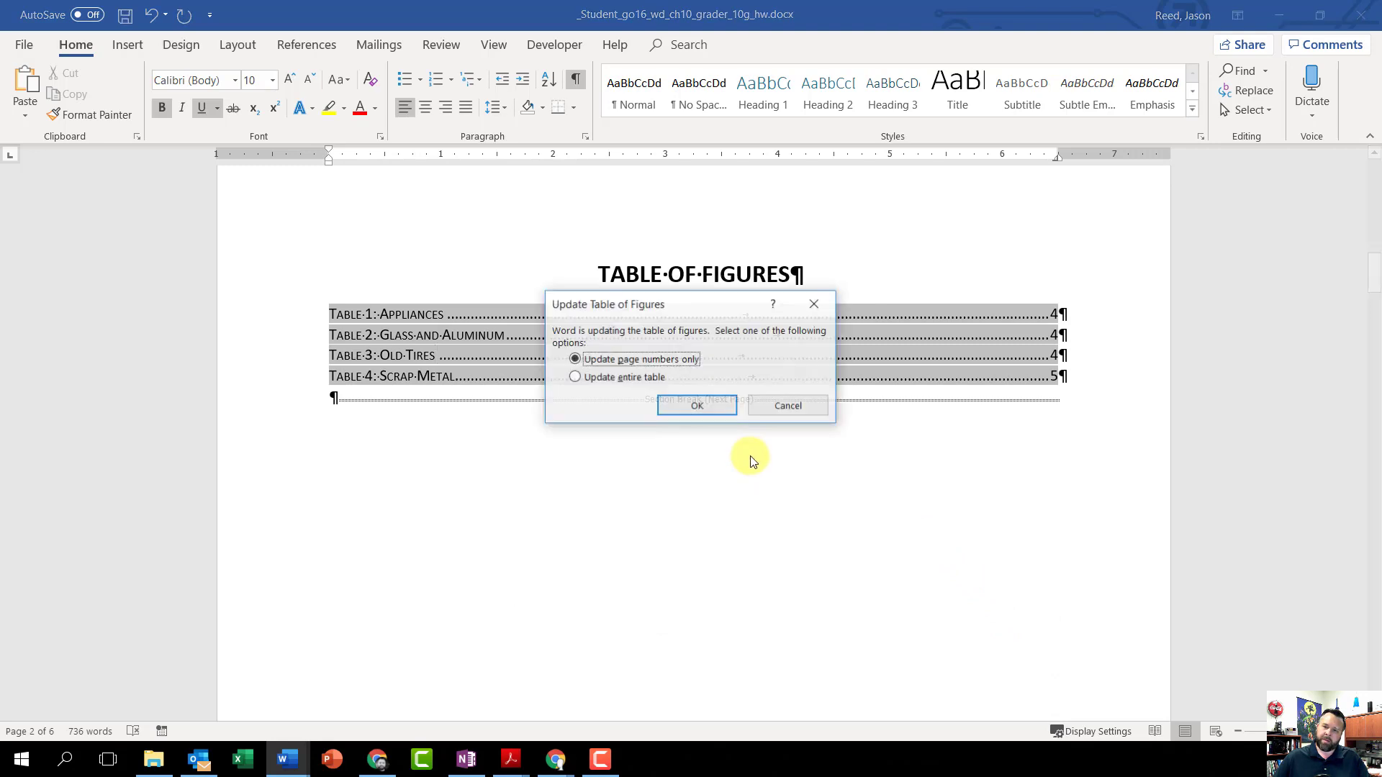
{"action": "left_click", "coordinate": [696, 407]}
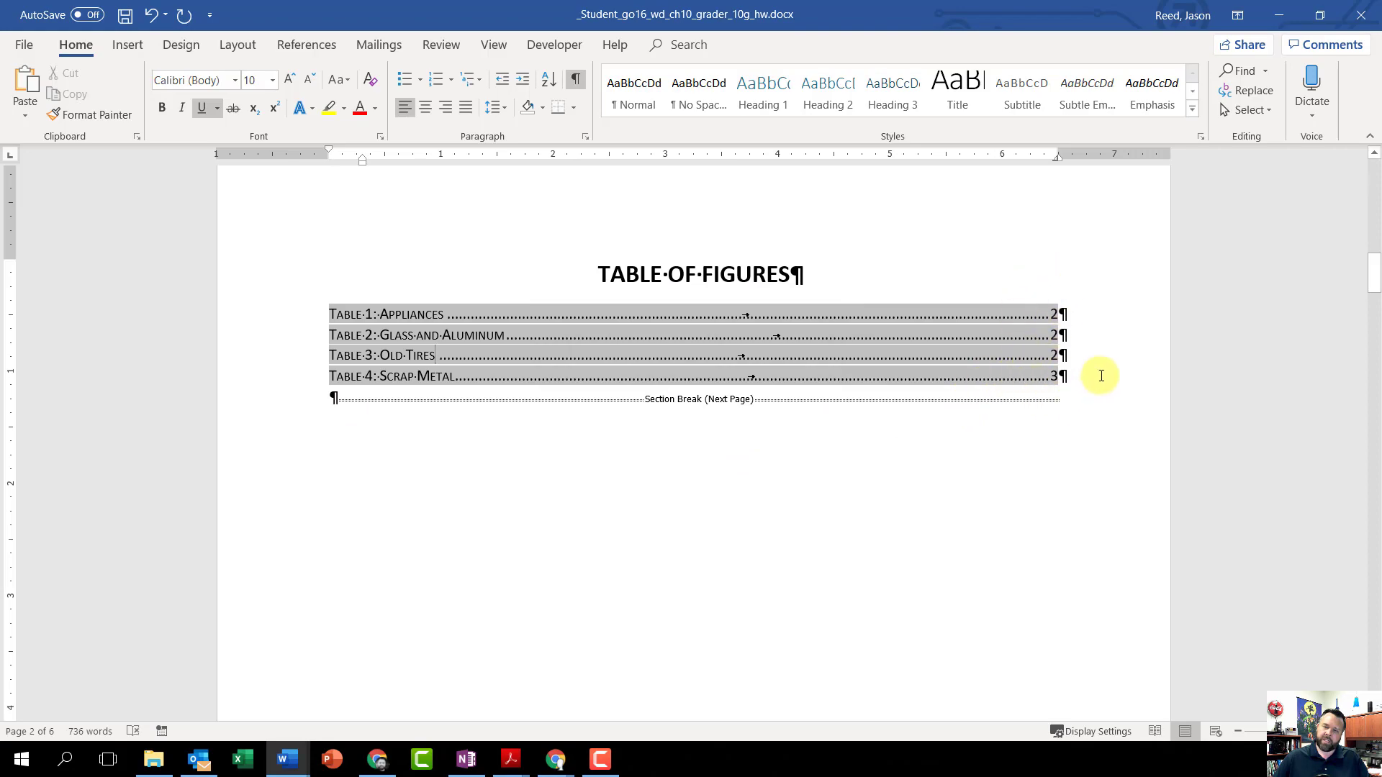
Step: Update the index field on the last page of the document
{"action": "scroll", "coordinate": [652, 535], "scroll_direction": "down", "scroll_amount": 5}
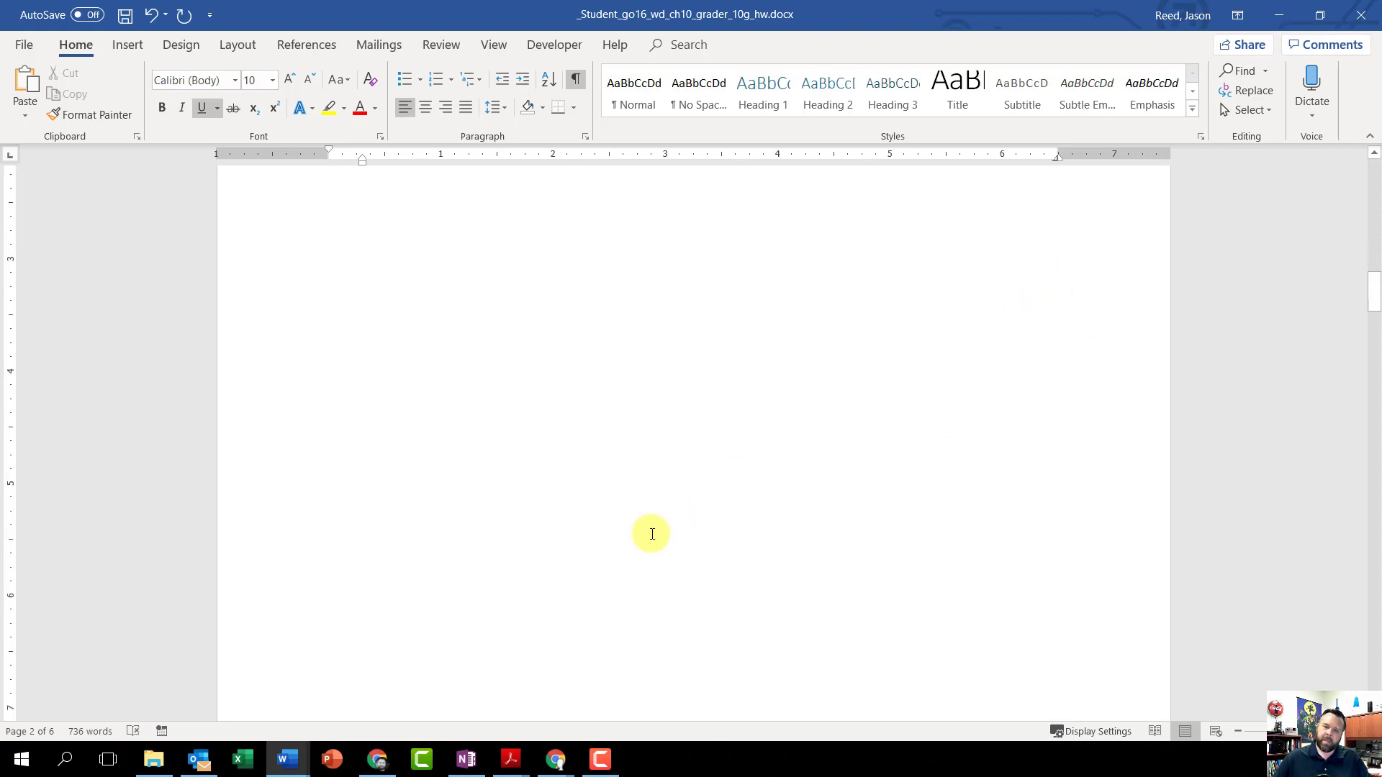
{"action": "scroll", "coordinate": [652, 535], "scroll_direction": "down", "scroll_amount": 20}
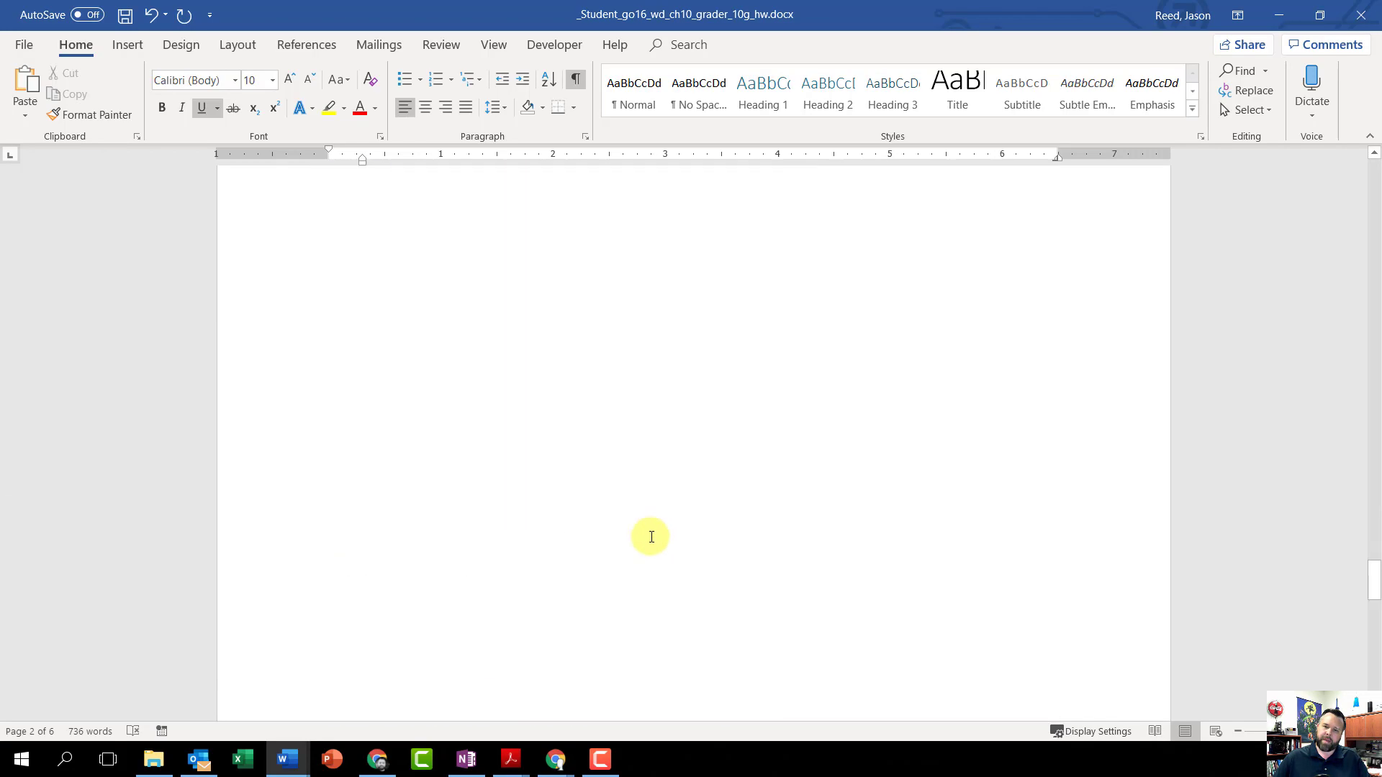
{"action": "scroll", "coordinate": [651, 537], "scroll_direction": "down", "scroll_amount": 15}
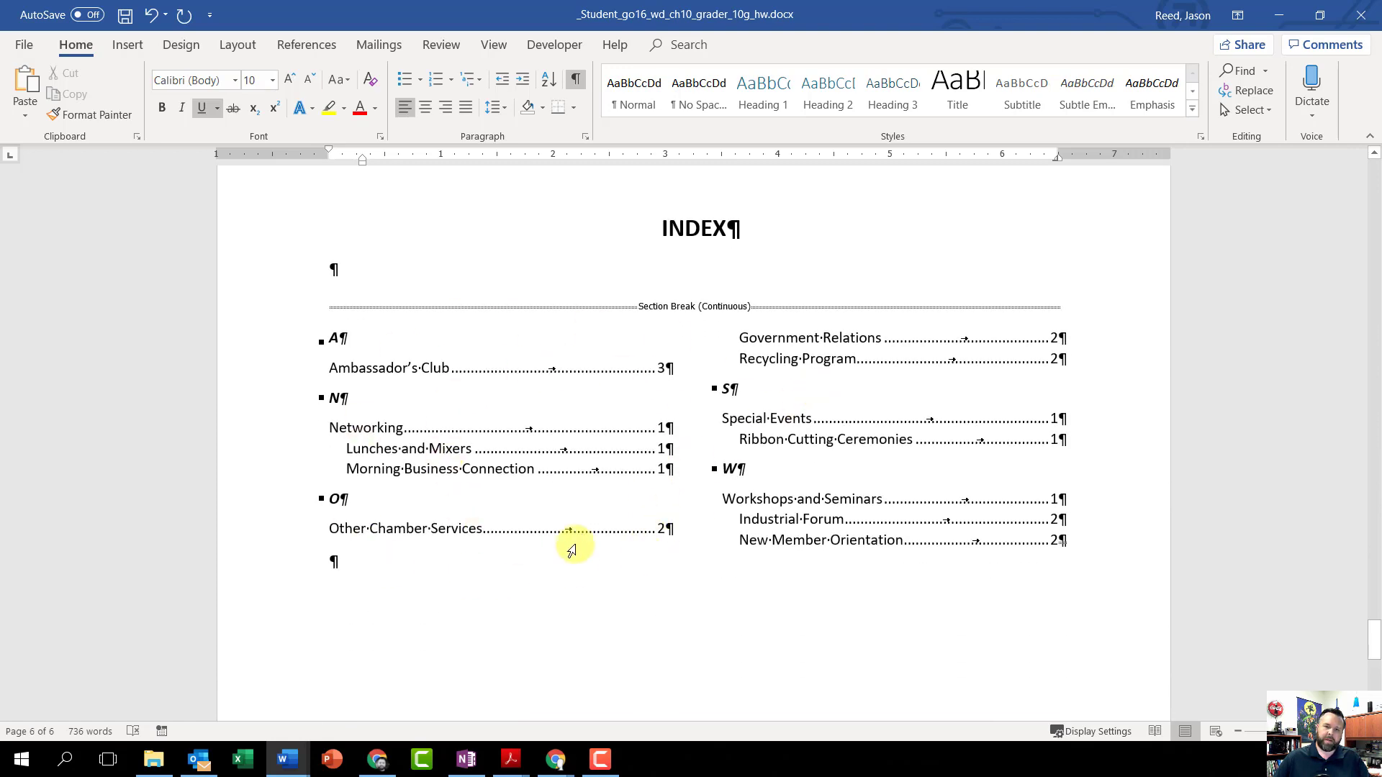
{"action": "right_click", "coordinate": [607, 431]}
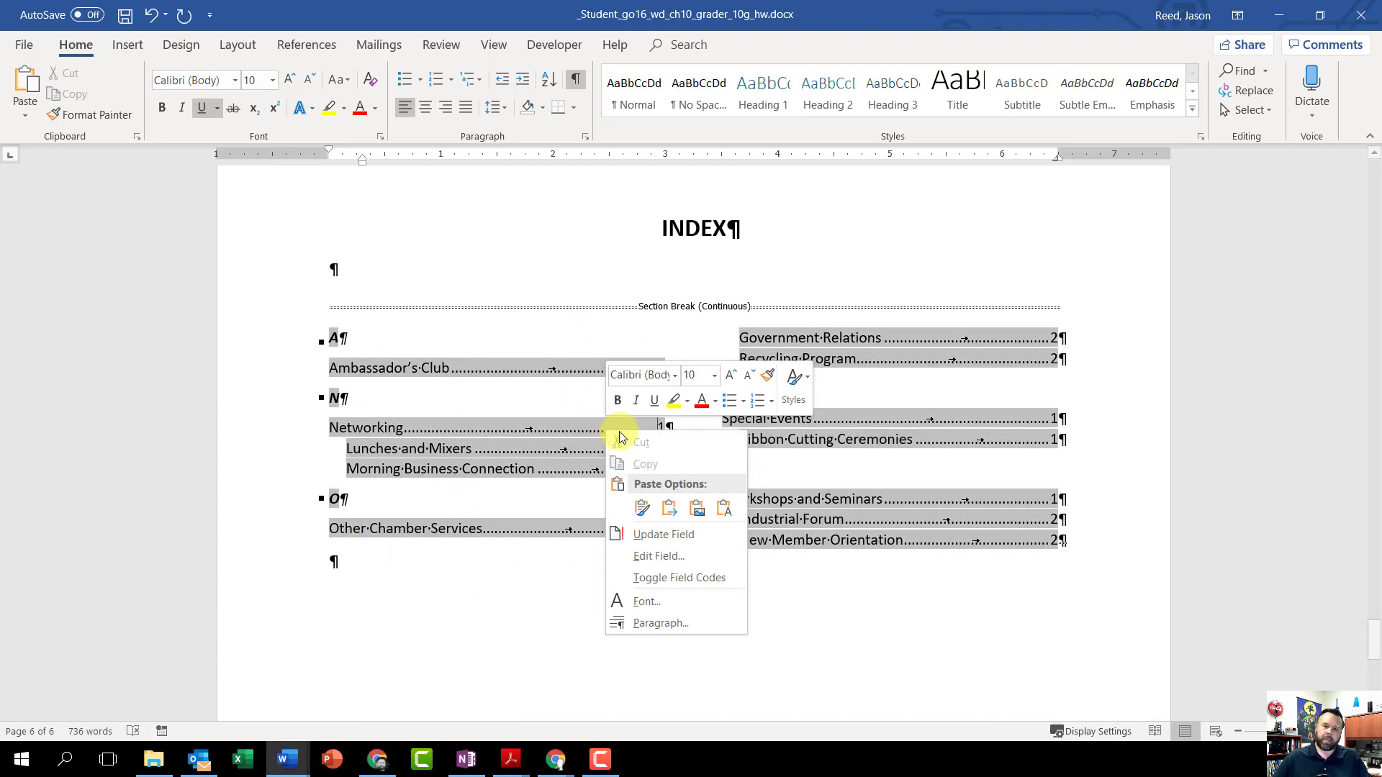
{"action": "left_click", "coordinate": [684, 536]}
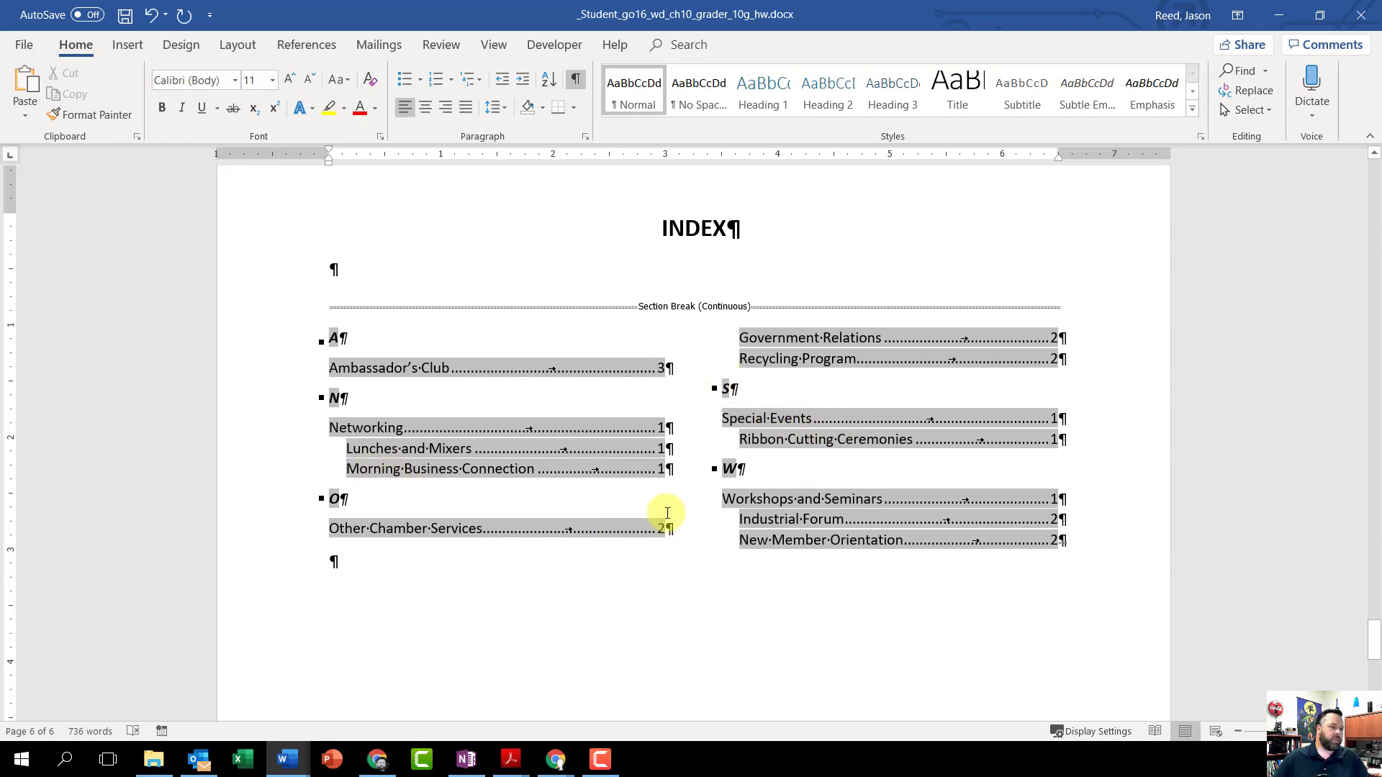
Step: Insert the built-in Retrospect cover page at the start of the document, ahead of the Table of Contents heading
{"action": "scroll", "coordinate": [669, 517], "scroll_direction": "up", "scroll_amount": 15}
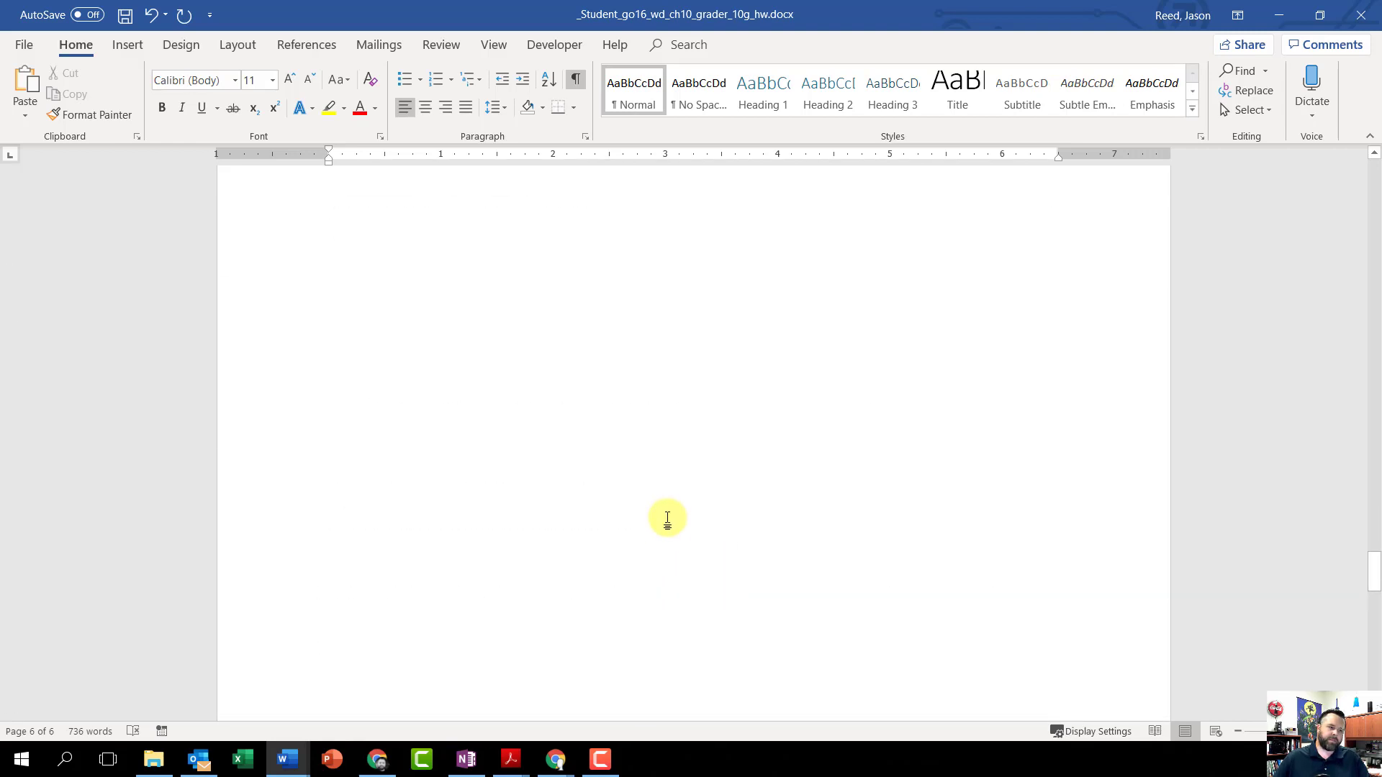
{"action": "scroll", "coordinate": [669, 516], "scroll_direction": "up", "scroll_amount": 20}
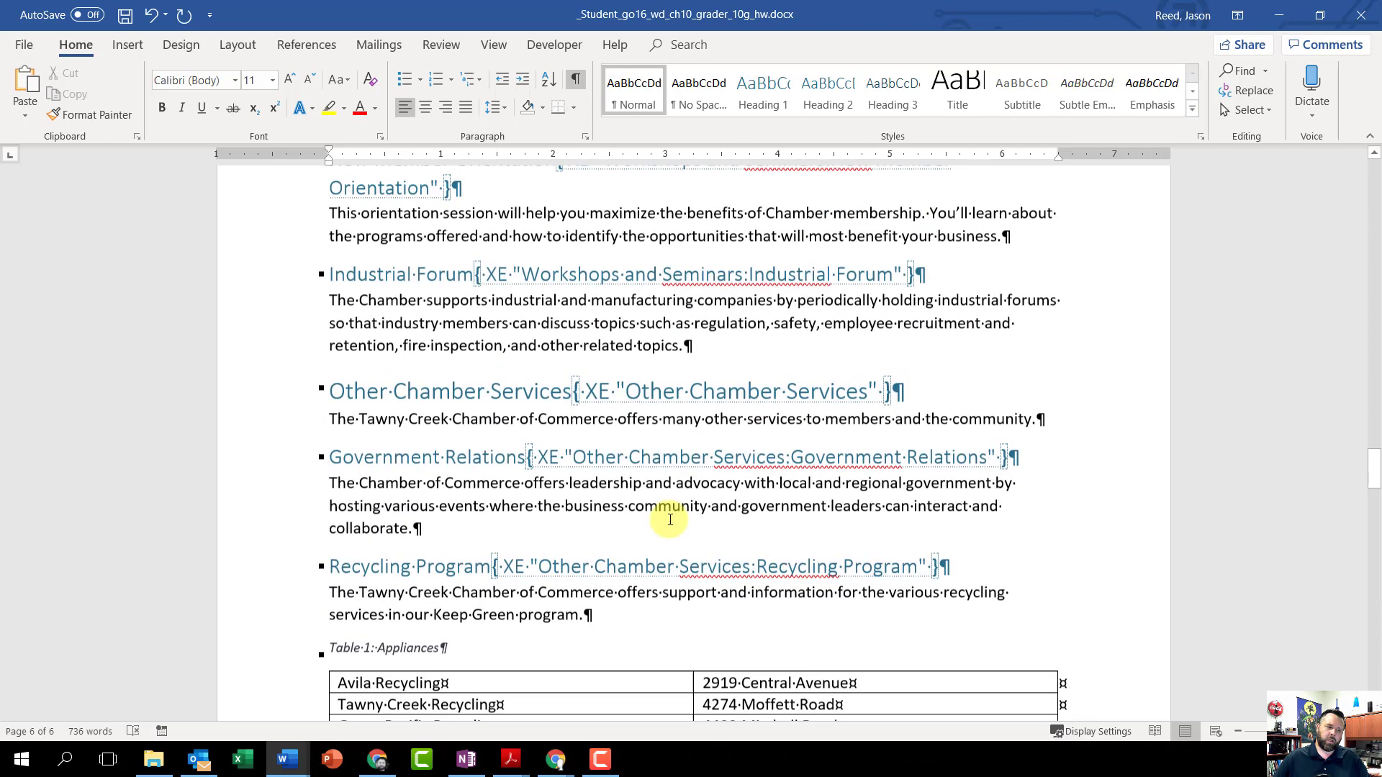
{"action": "scroll", "coordinate": [670, 519], "scroll_direction": "up", "scroll_amount": 20}
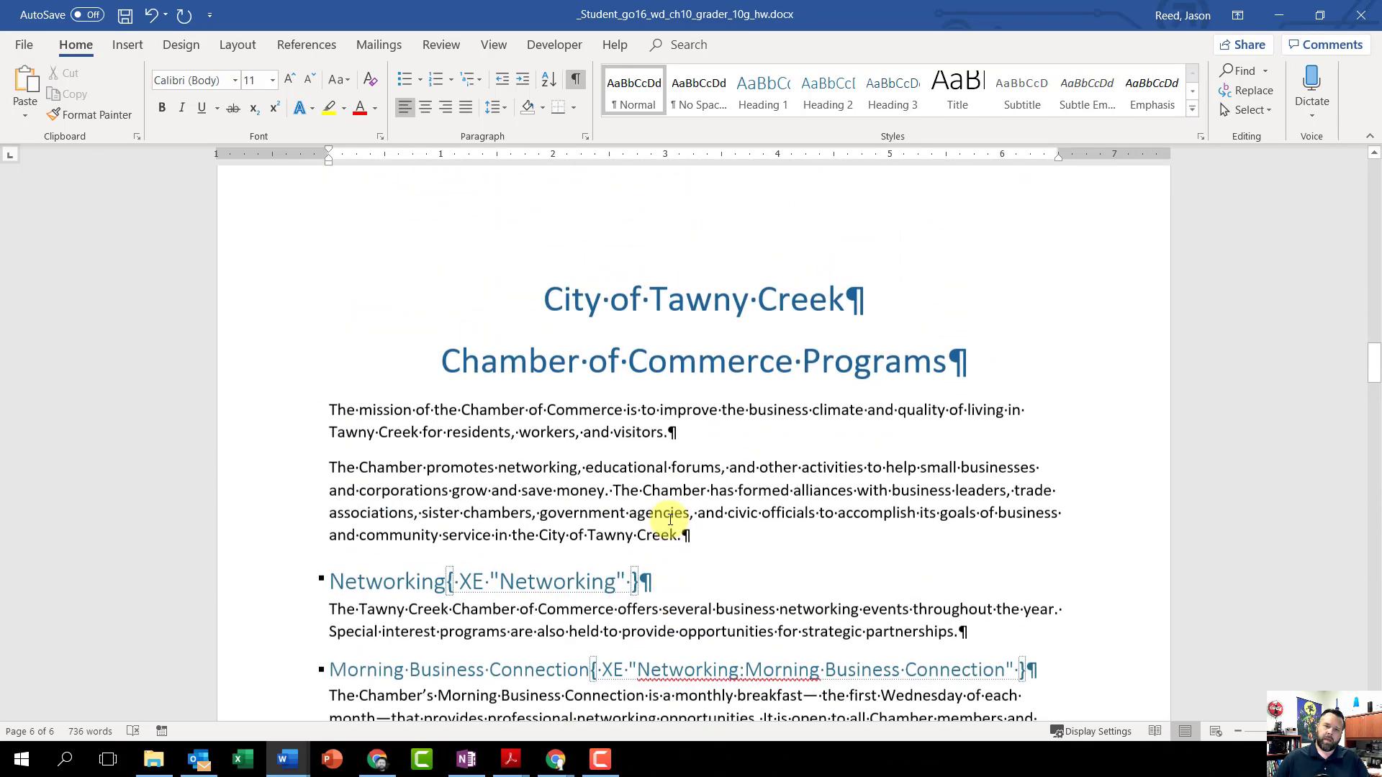
{"action": "scroll", "coordinate": [670, 524], "scroll_direction": "up", "scroll_amount": 20}
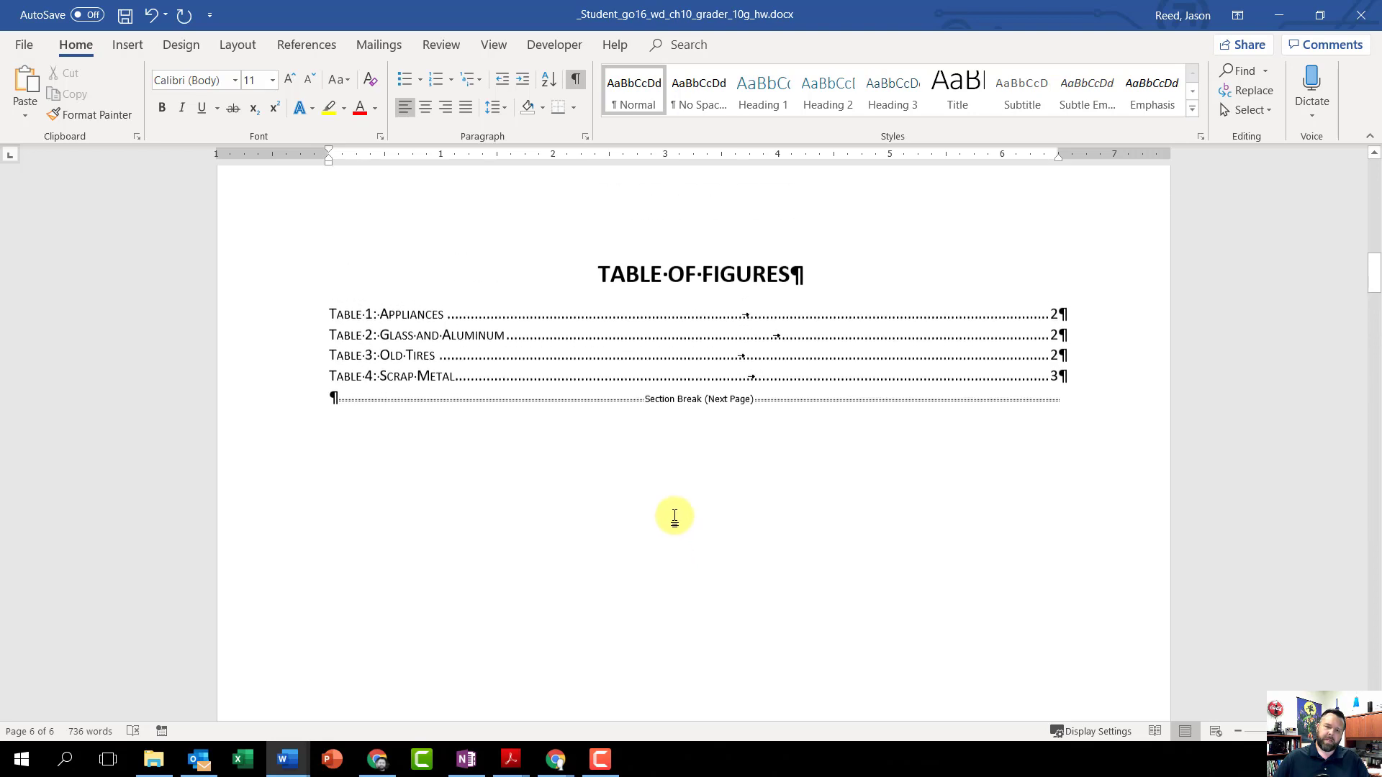
{"action": "scroll", "coordinate": [669, 517], "scroll_direction": "up", "scroll_amount": 15}
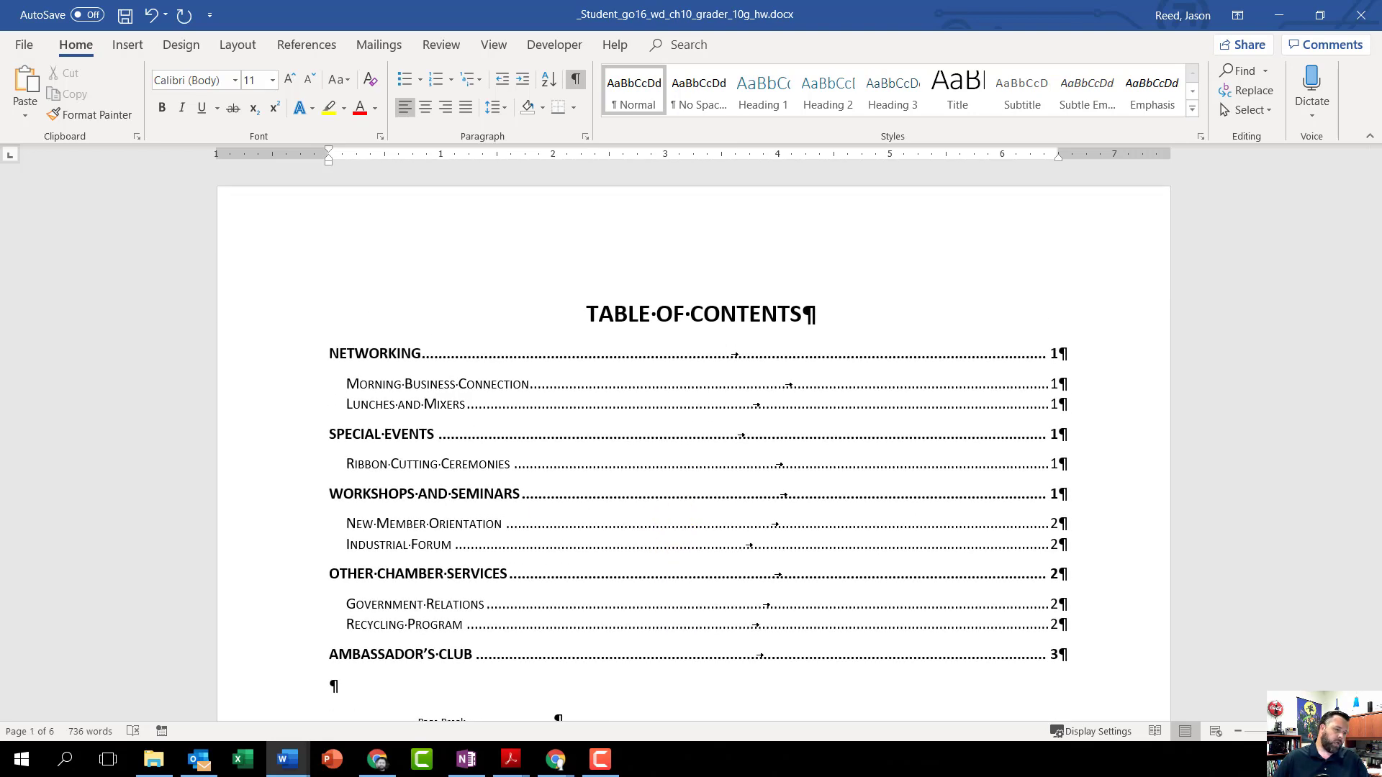
{"action": "left_click", "coordinate": [587, 315]}
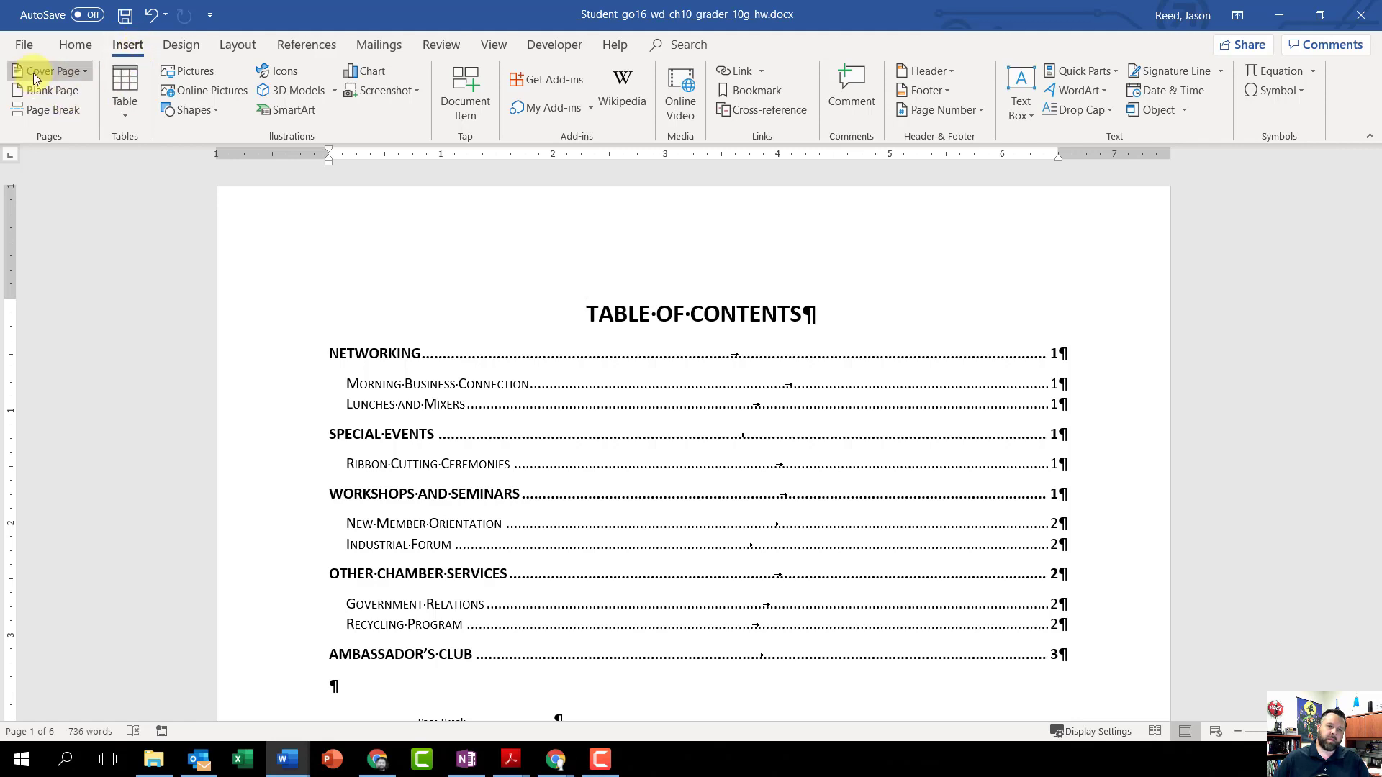
{"action": "left_click", "coordinate": [75, 71]}
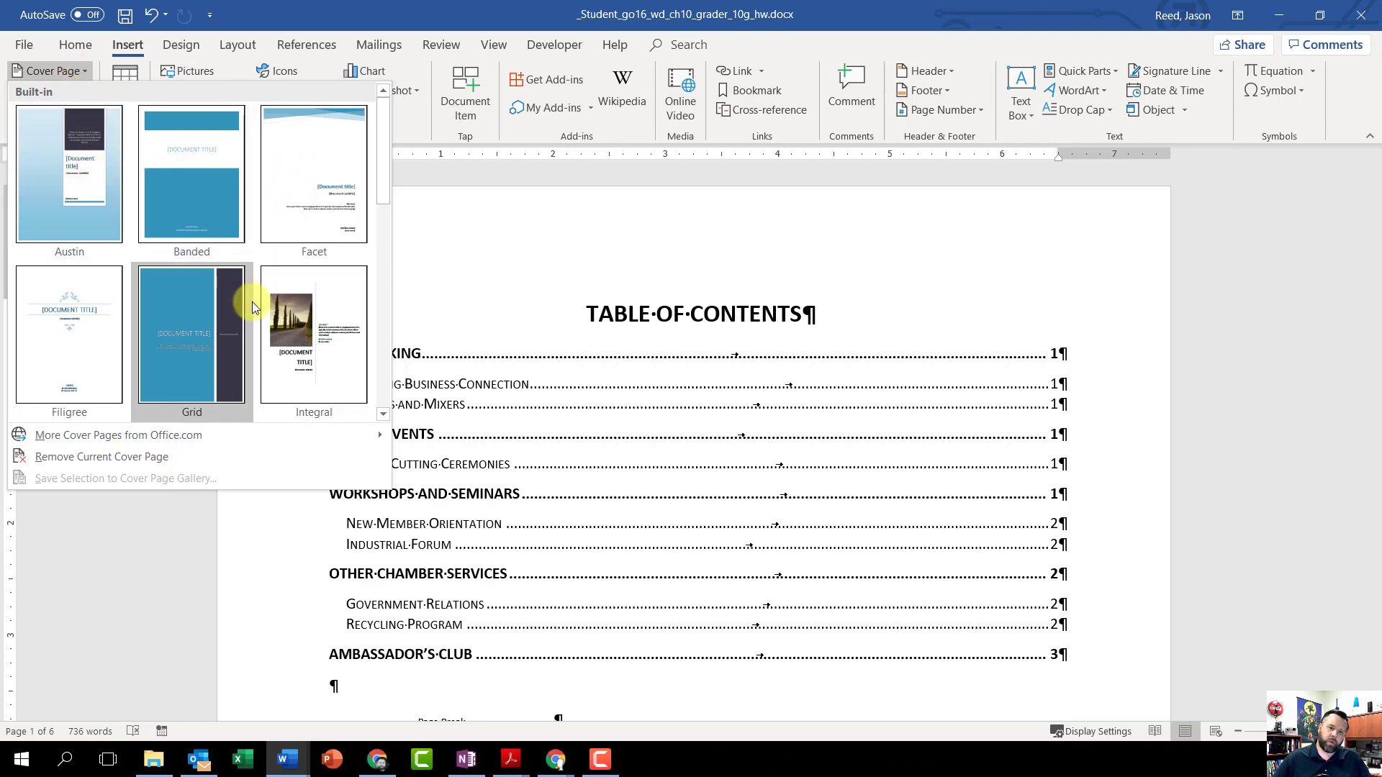
{"action": "scroll", "coordinate": [252, 301], "scroll_direction": "down", "scroll_amount": 3}
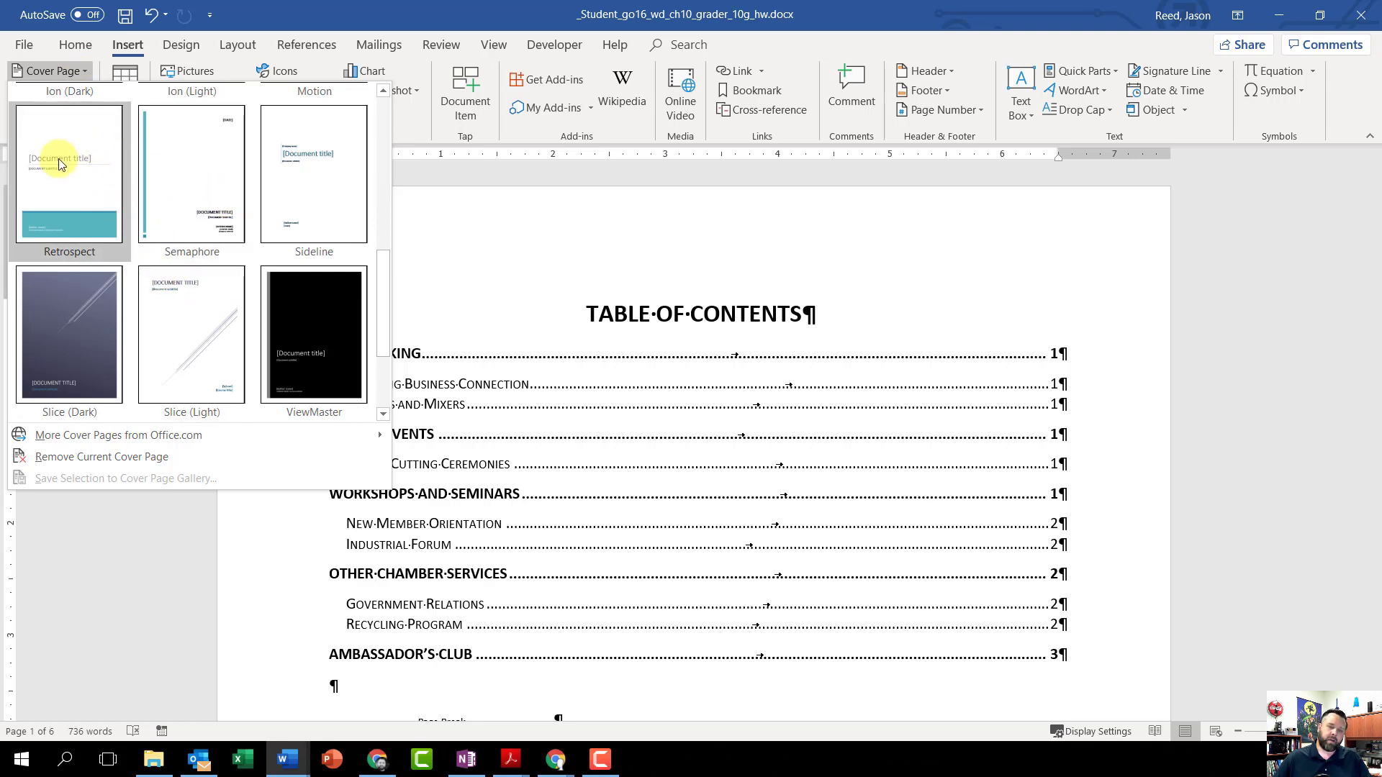
{"action": "left_click", "coordinate": [63, 166]}
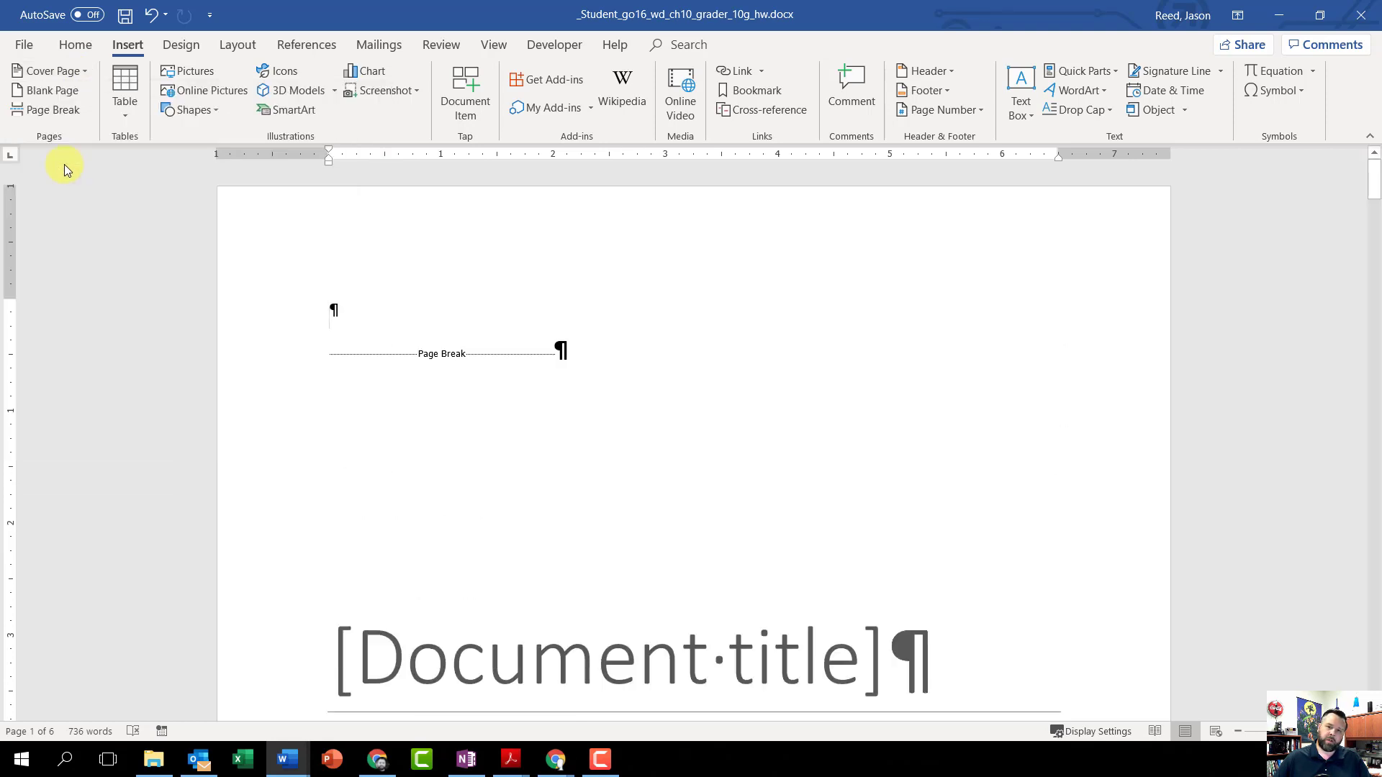
Step: Replace the document title placeholder on the cover page with "Chamber of Commerce"
{"action": "scroll", "coordinate": [537, 560], "scroll_direction": "down", "scroll_amount": 10}
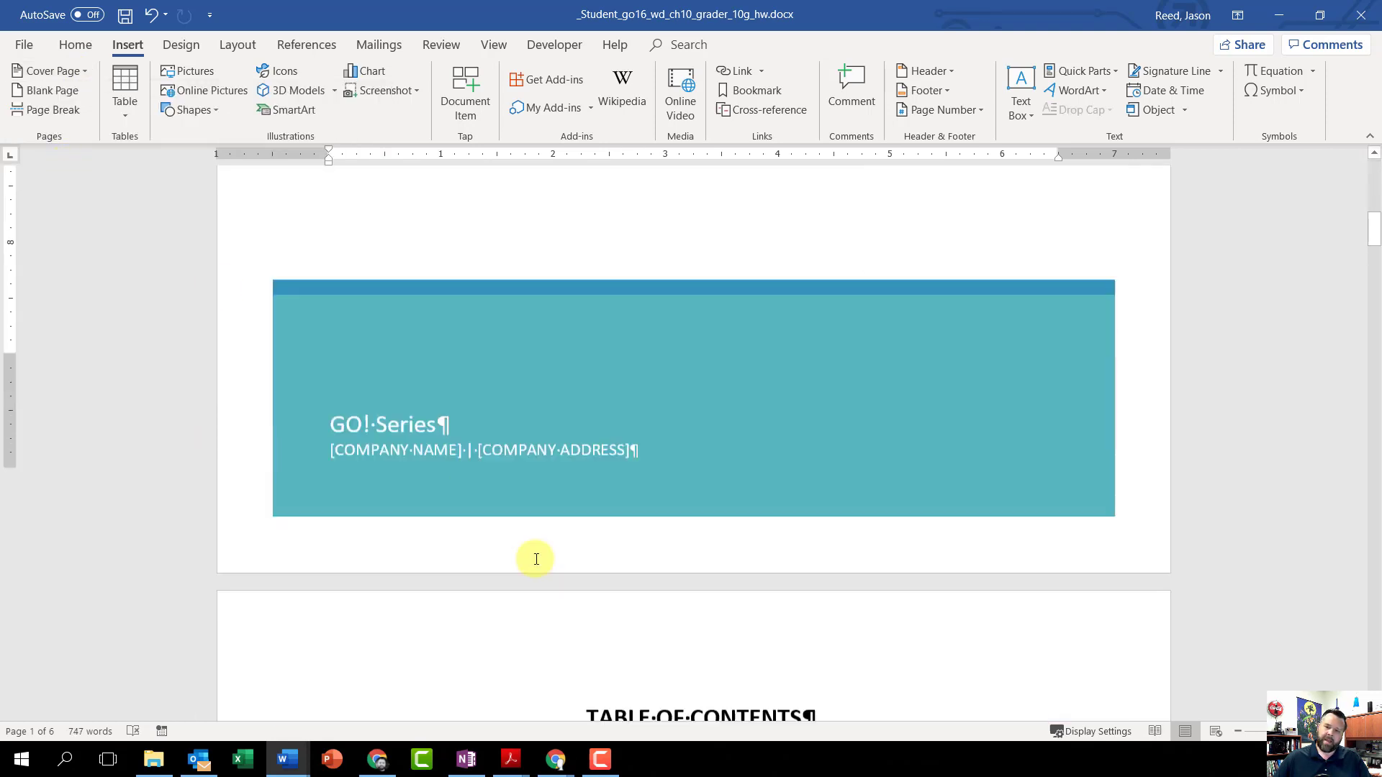
{"action": "scroll", "coordinate": [536, 560], "scroll_direction": "down", "scroll_amount": 2}
{"action": "scroll", "coordinate": [536, 559], "scroll_direction": "up", "scroll_amount": 12}
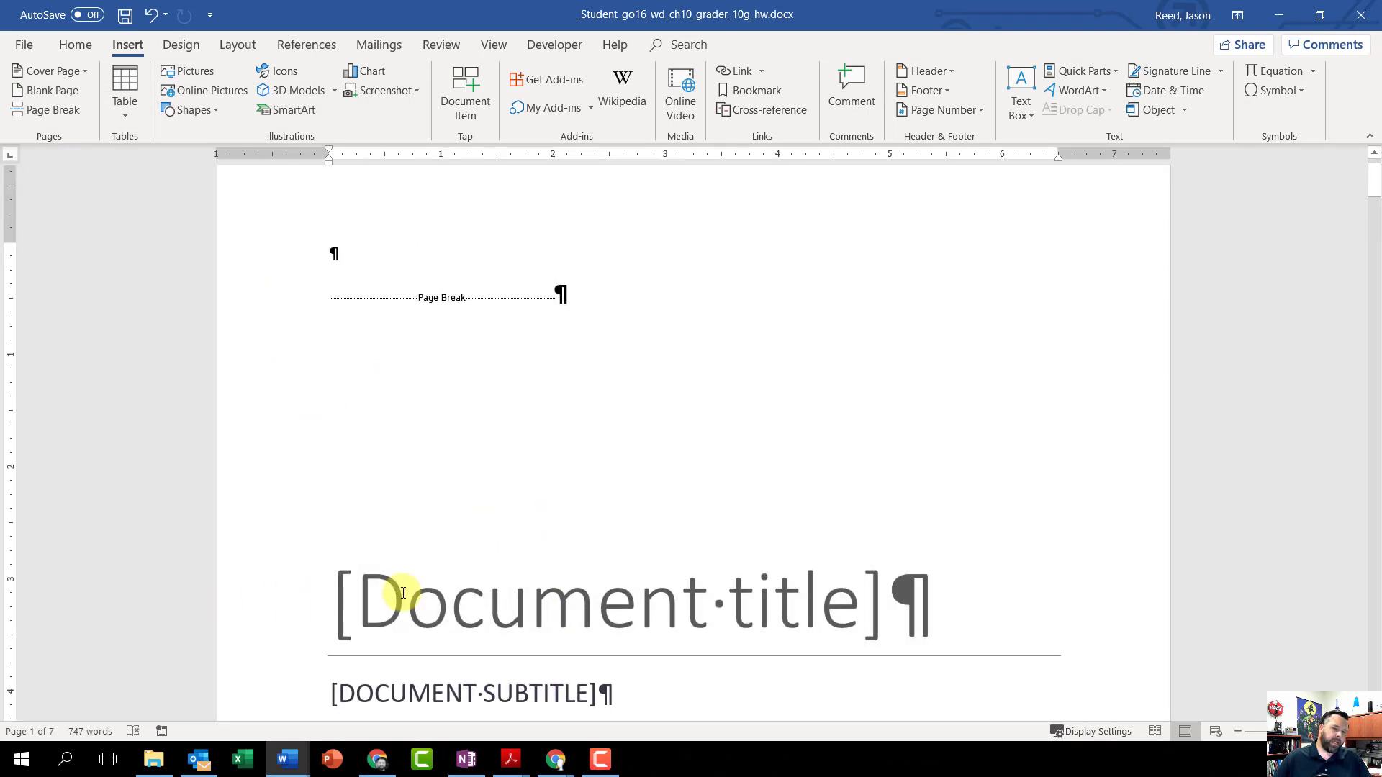
{"action": "left_click", "coordinate": [676, 614]}
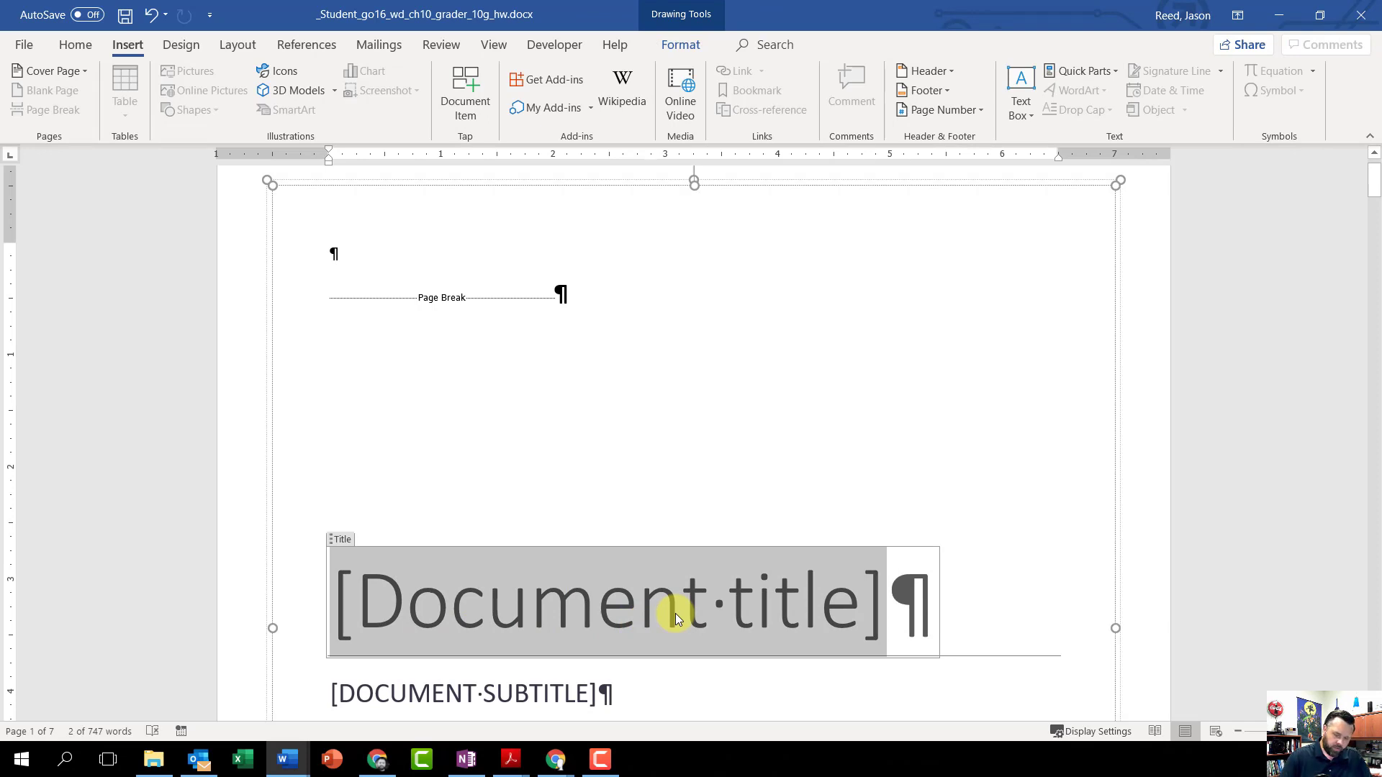
{"action": "type", "text": "Chamber"}
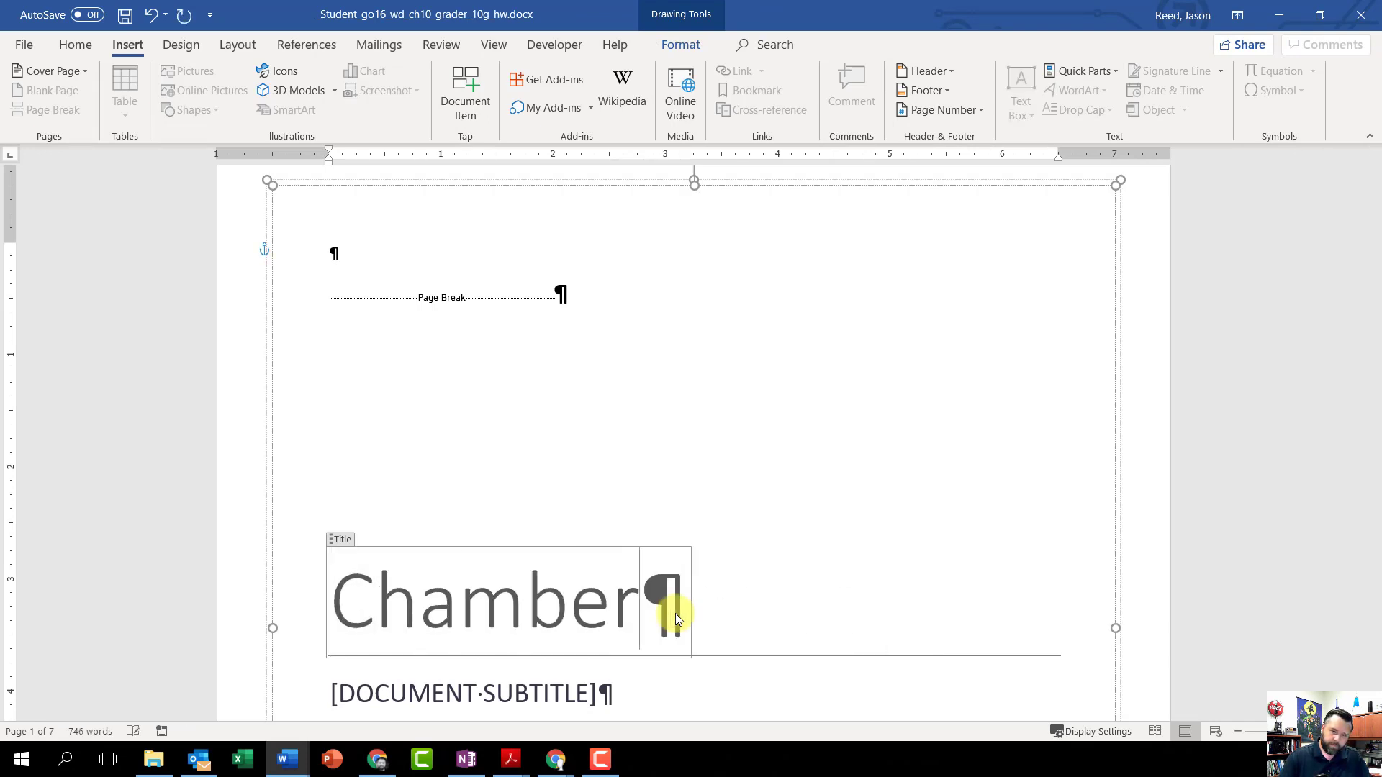
{"action": "type", "text": " of Commer"}
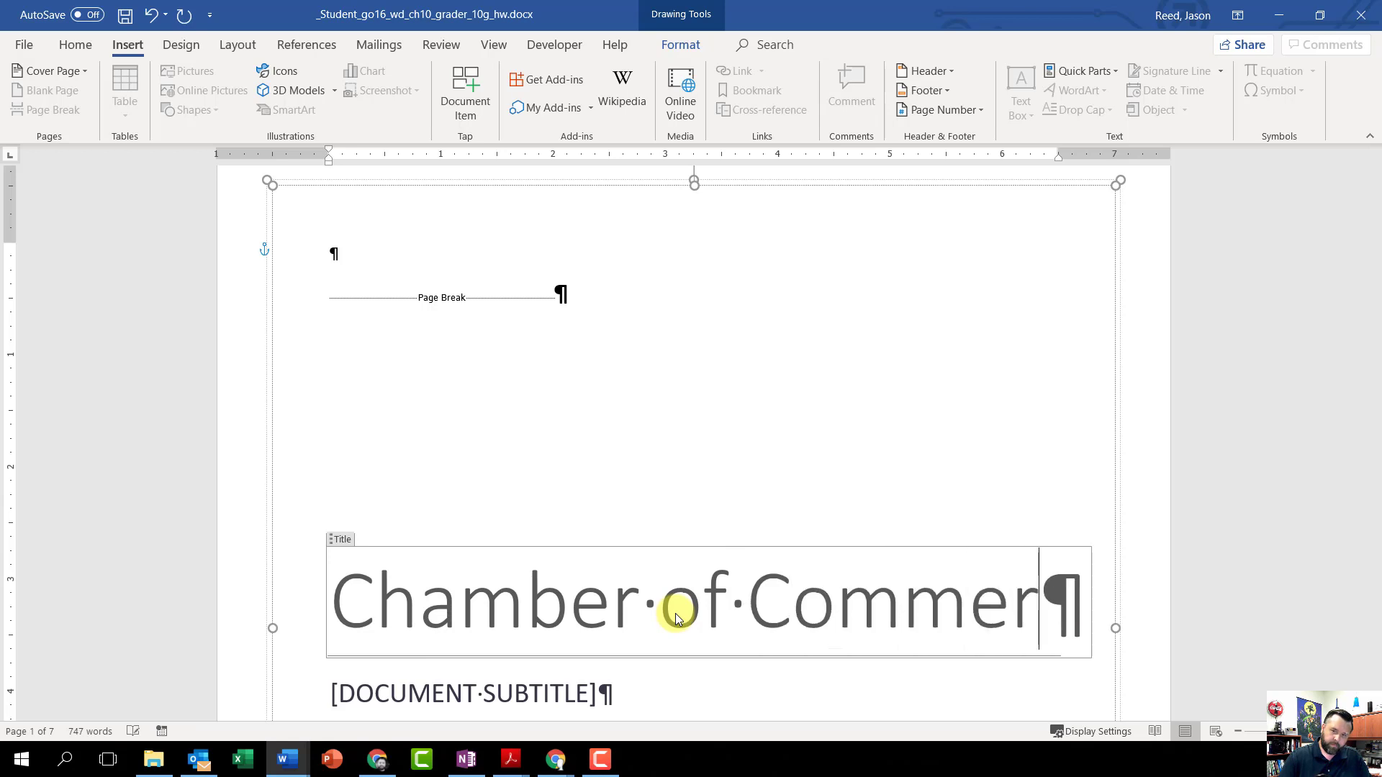
{"action": "type", "text": "ce"}
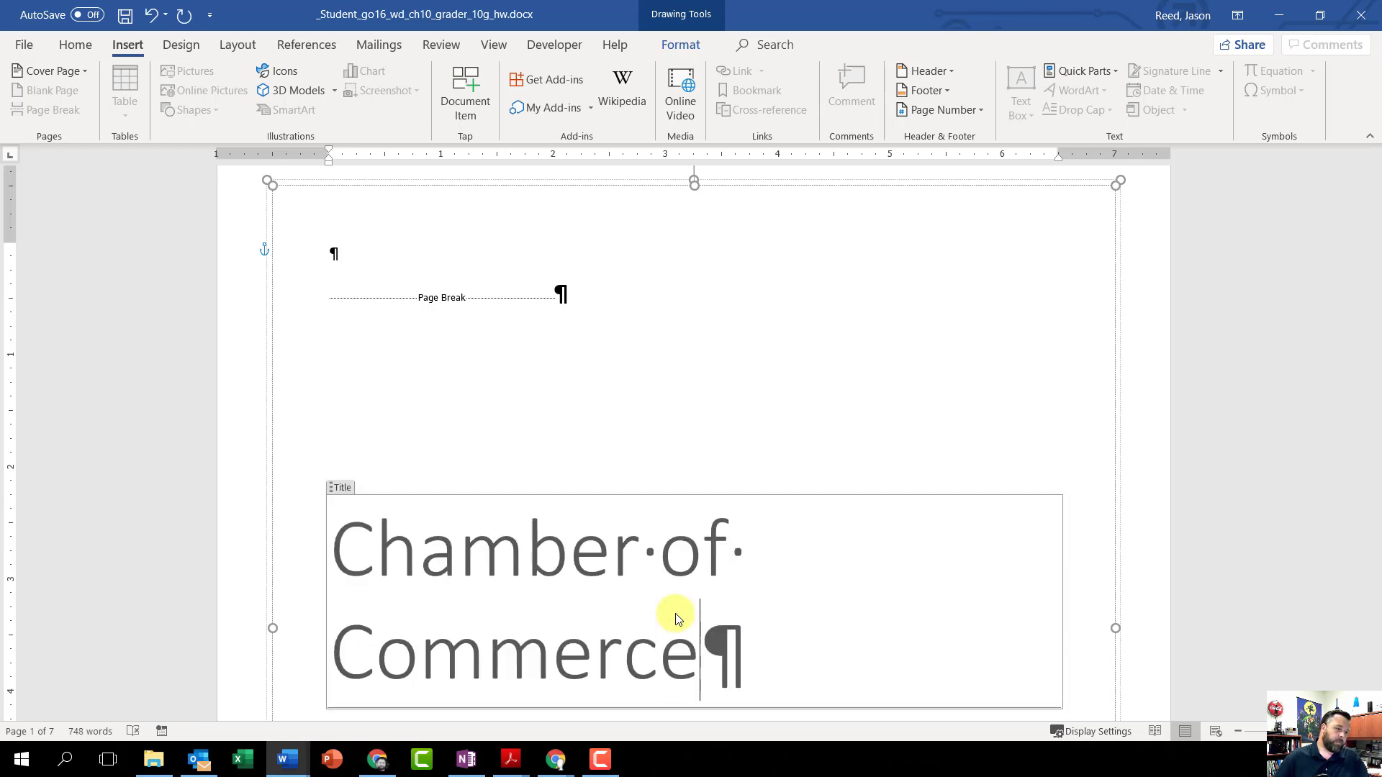
Step: Replace the subtitle placeholder on the cover page with text beginning "PROGRAM DESCRIP"
{"action": "scroll", "coordinate": [617, 626], "scroll_direction": "down", "scroll_amount": 3}
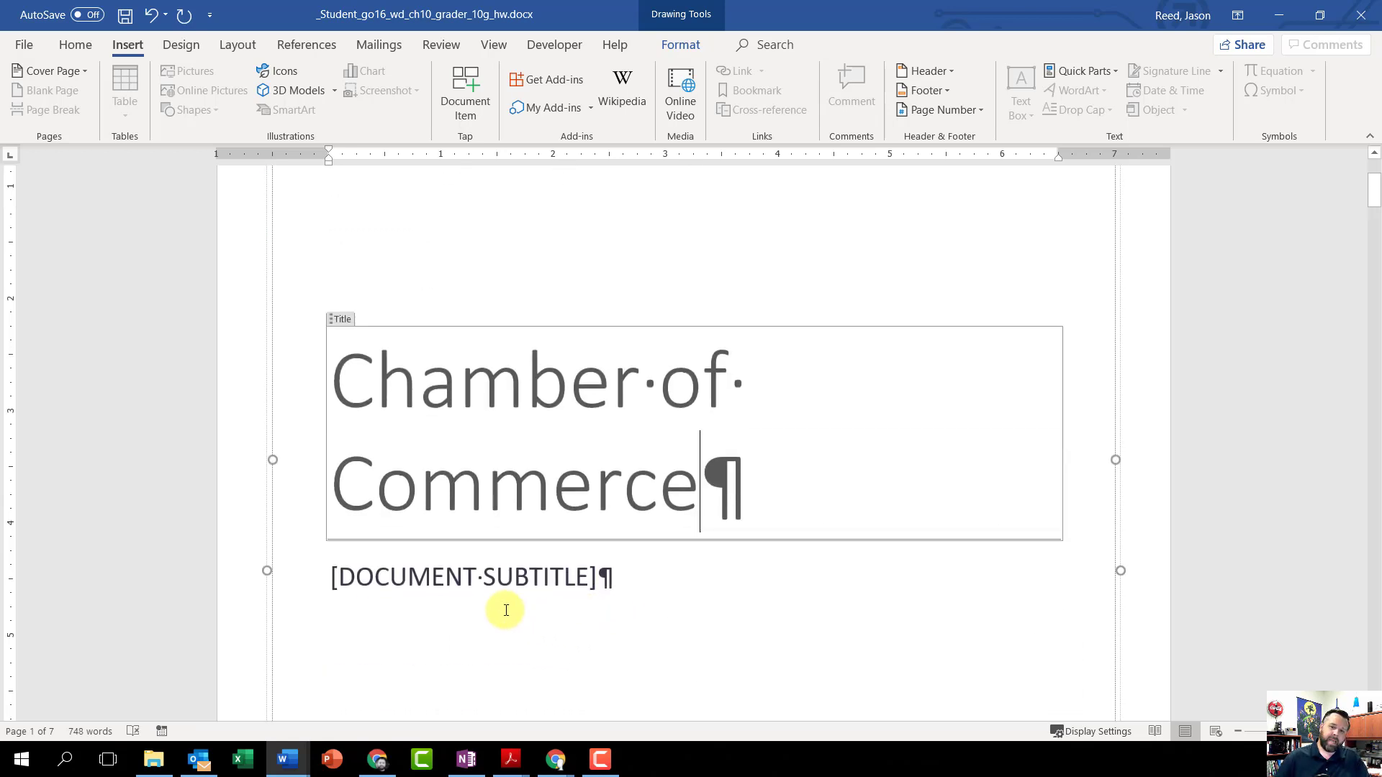
{"action": "left_click", "coordinate": [448, 576]}
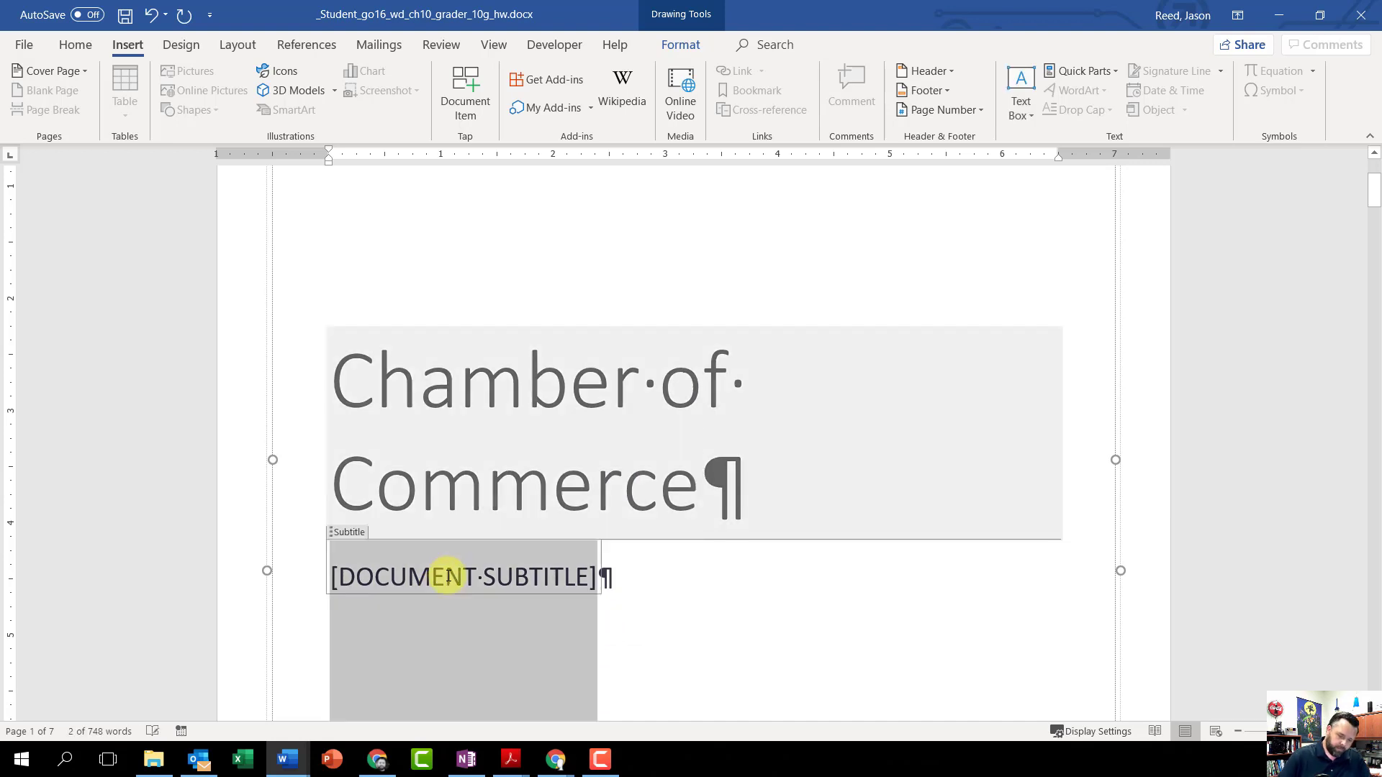
{"action": "type", "text": "PROGRAM DESCRIPTIONS"}
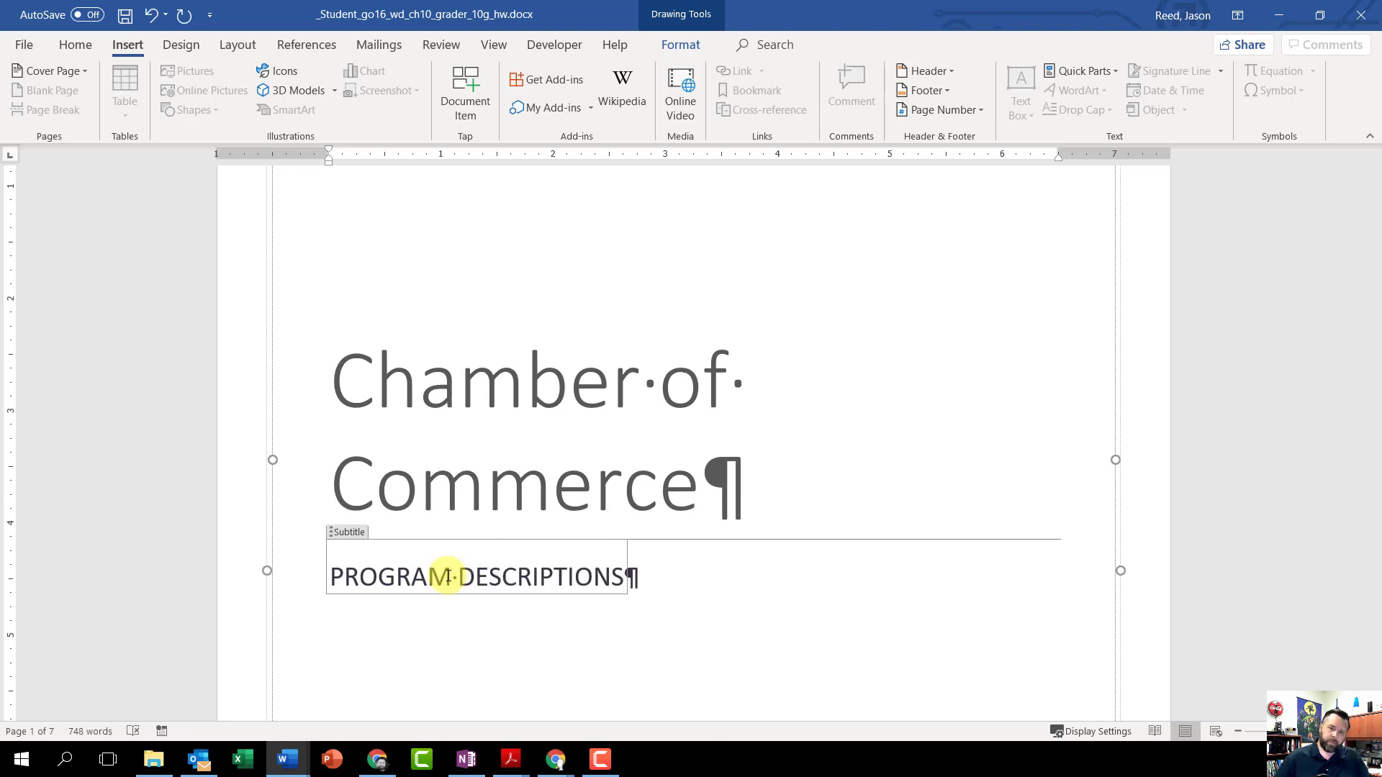
{"action": "scroll", "coordinate": [449, 576], "scroll_direction": "down", "scroll_amount": 5}
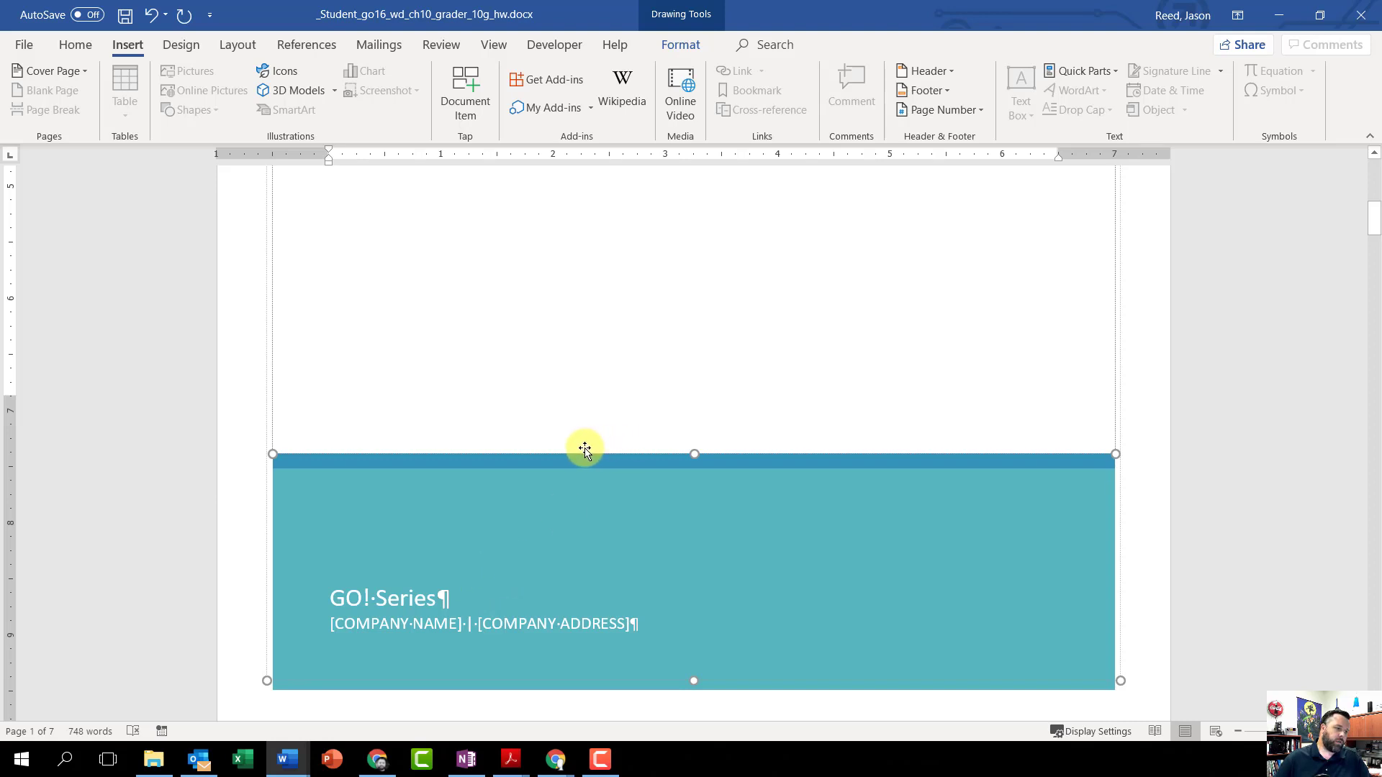
{"action": "scroll", "coordinate": [380, 493], "scroll_direction": "down", "scroll_amount": 1}
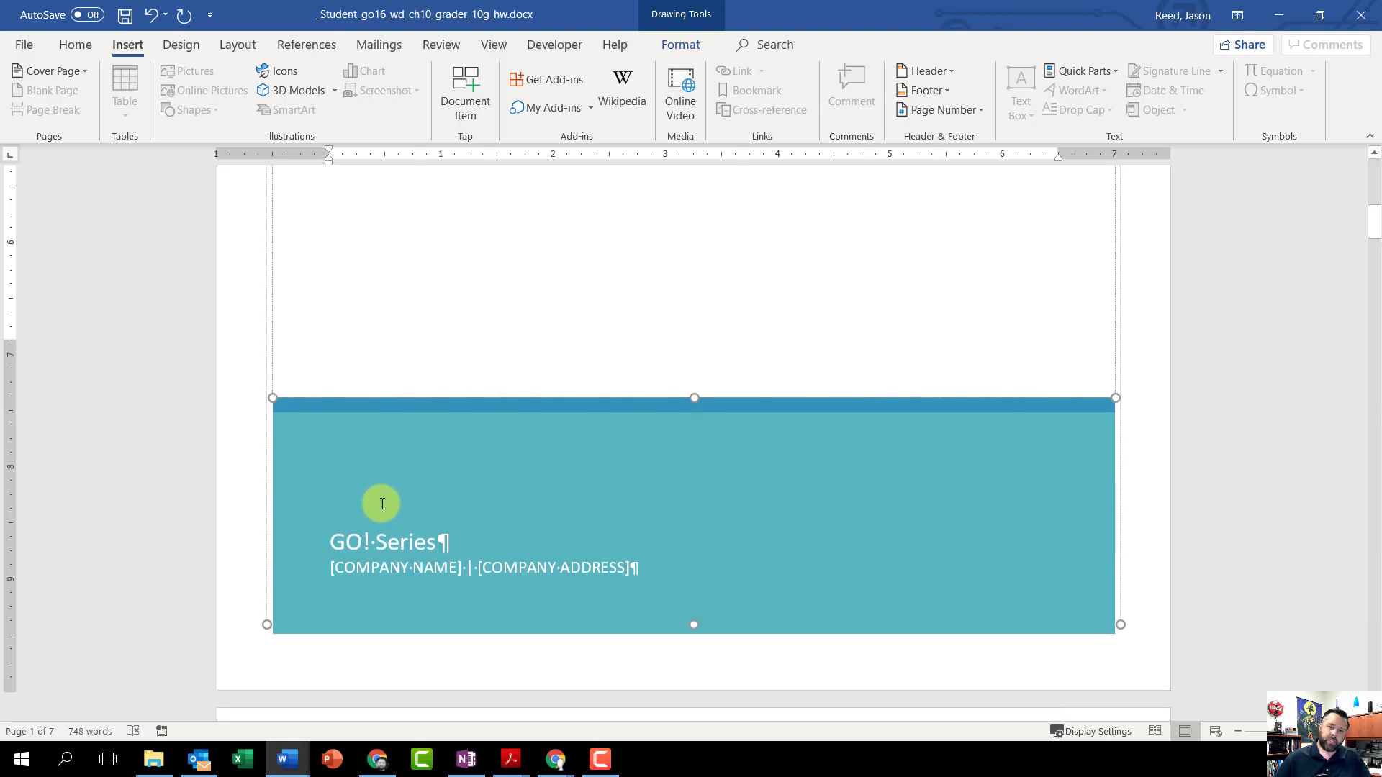
Step: Remove the author text and its Author placeholder control from the cover page's teal block
{"action": "left_click", "coordinate": [405, 551]}
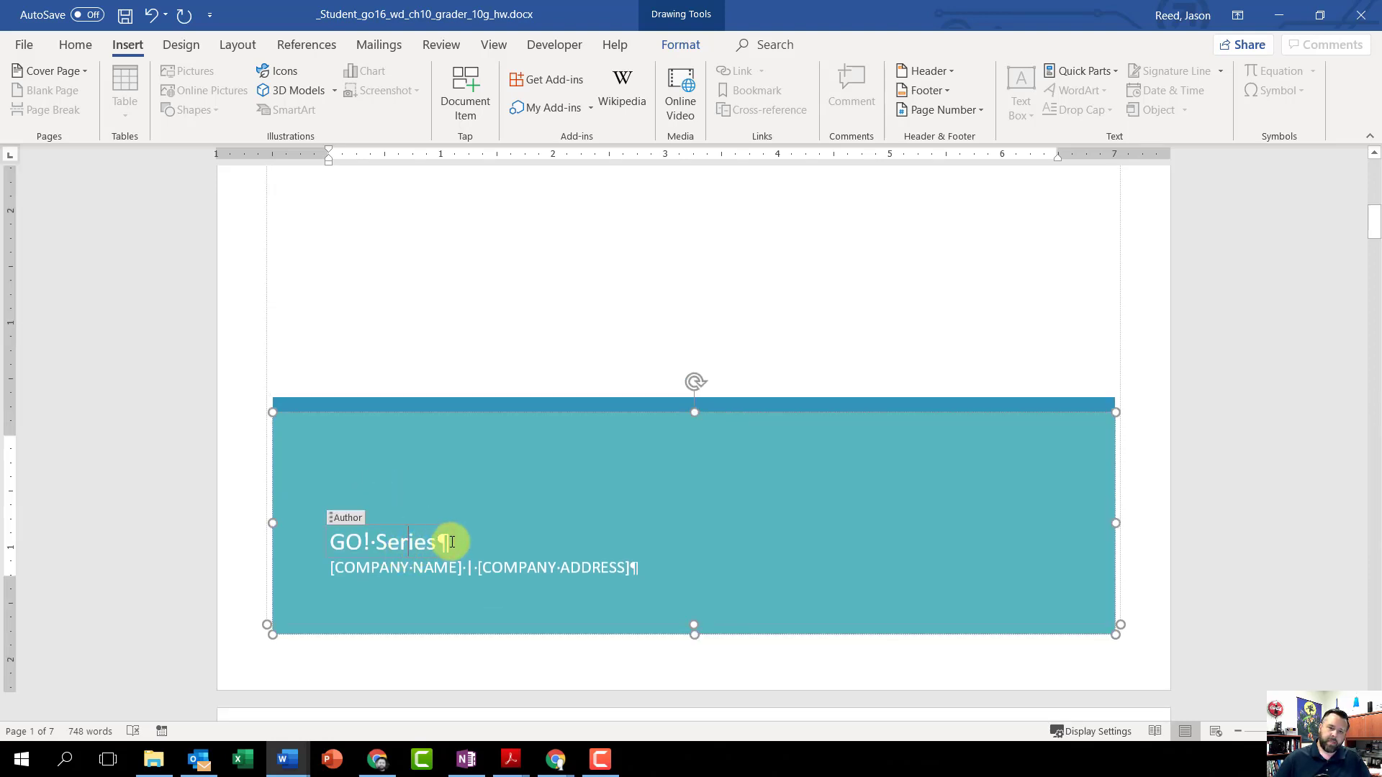
{"action": "left_click_drag", "start_coordinate": [450, 541], "coordinate": [314, 545]}
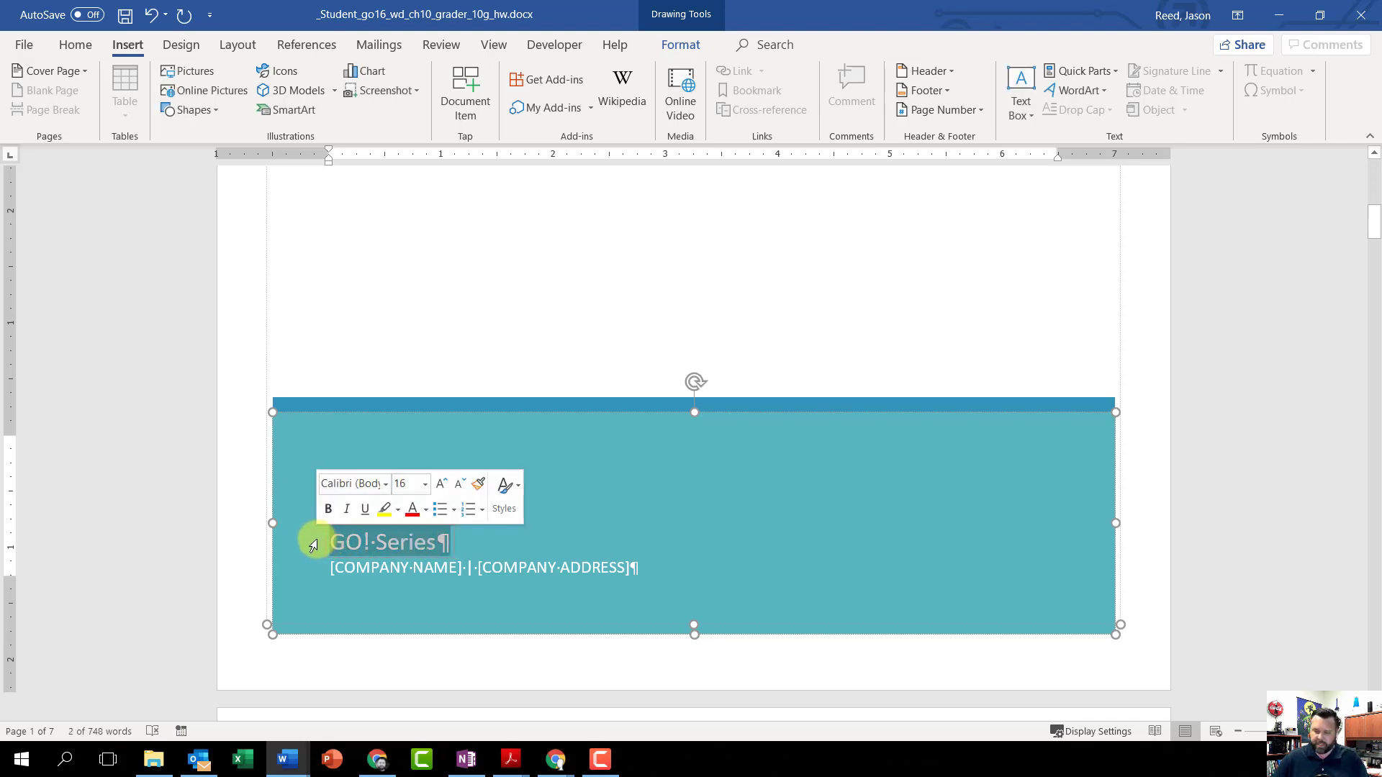
{"action": "key", "text": "Delete"}
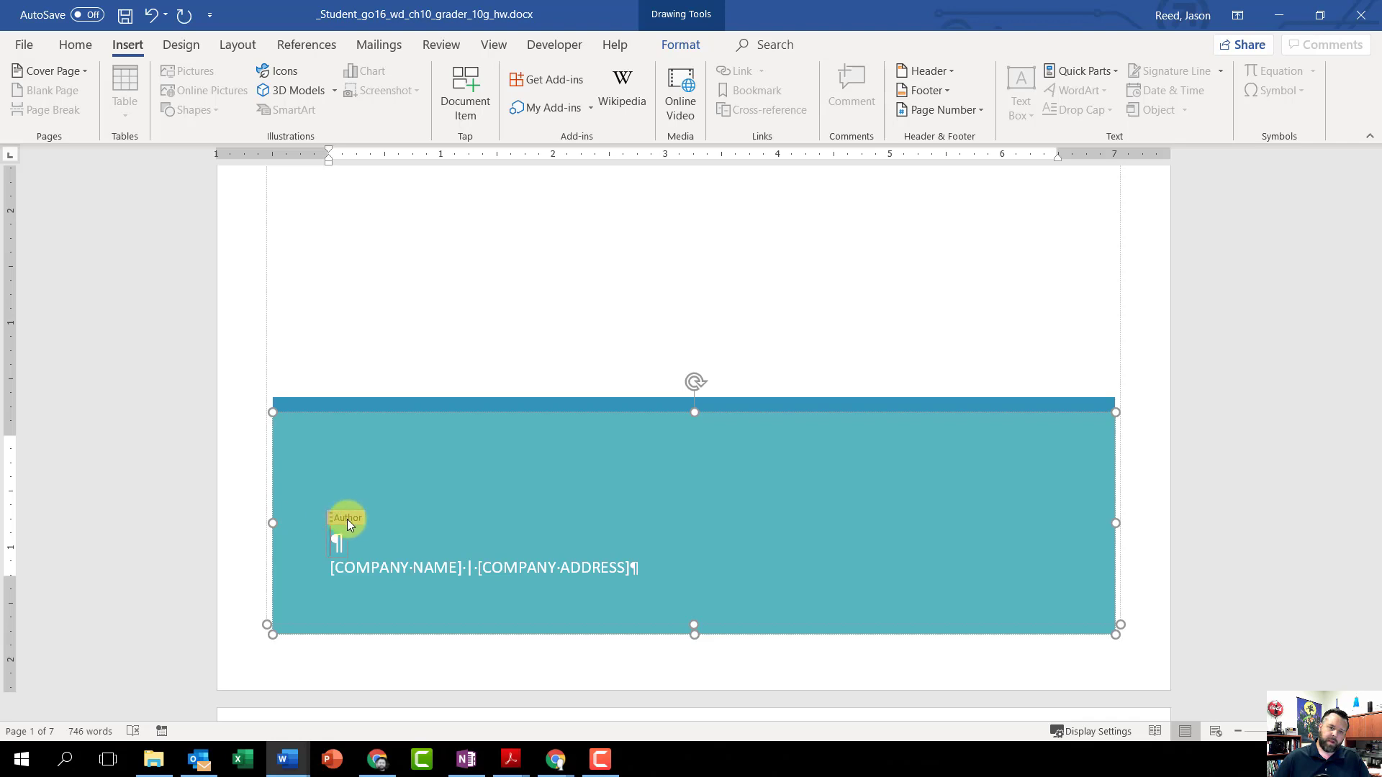
{"action": "left_click", "coordinate": [347, 520]}
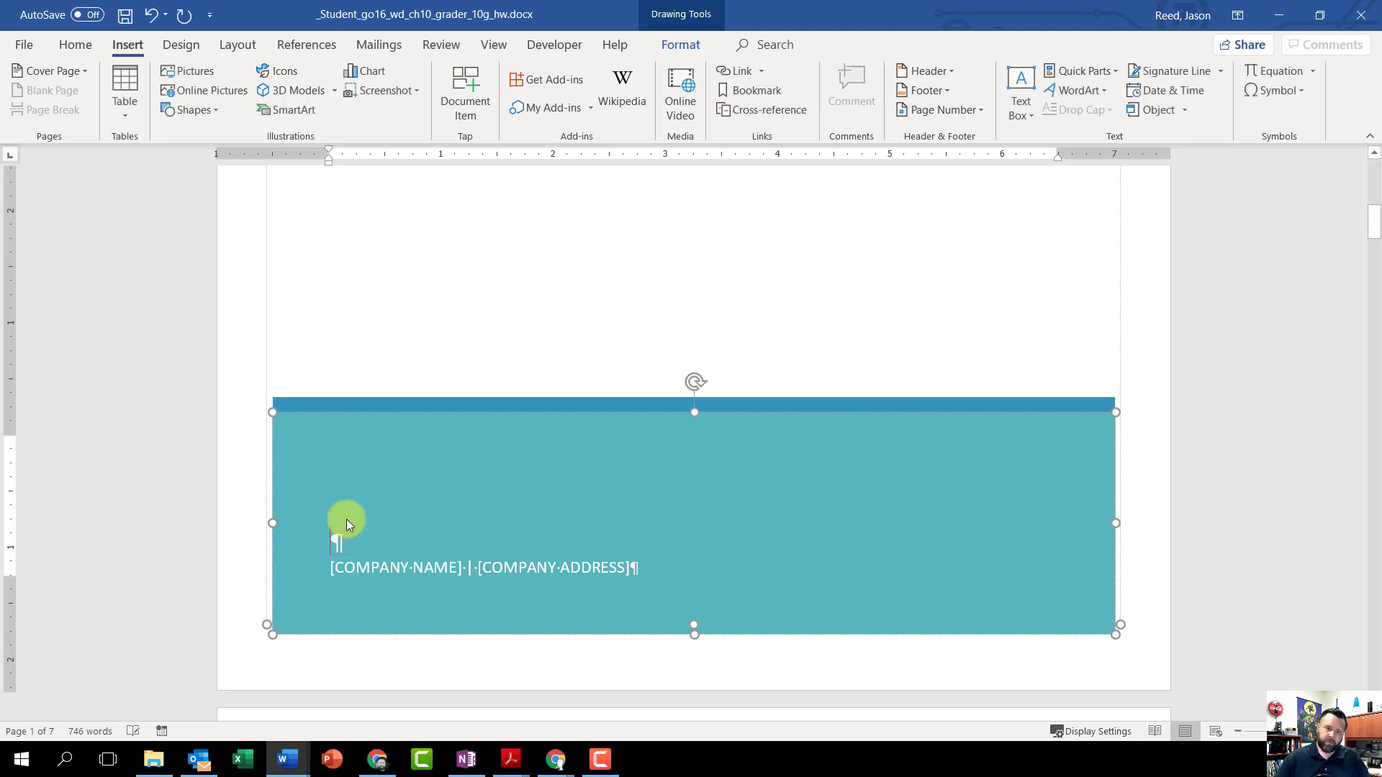
{"action": "key", "text": "Delete"}
Step: Remove the company name placeholder and its control from the cover page
{"action": "left_click", "coordinate": [424, 568]}
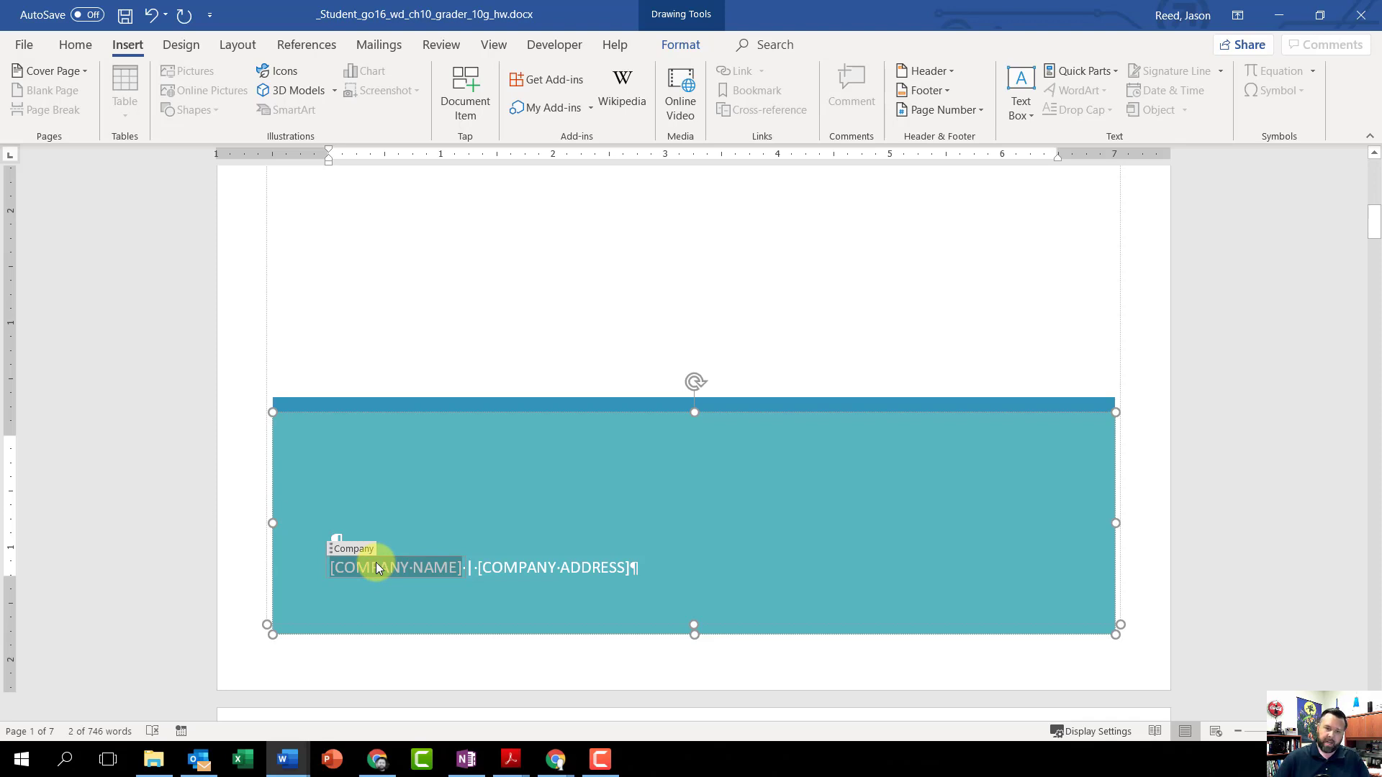
{"action": "key", "text": "Delete"}
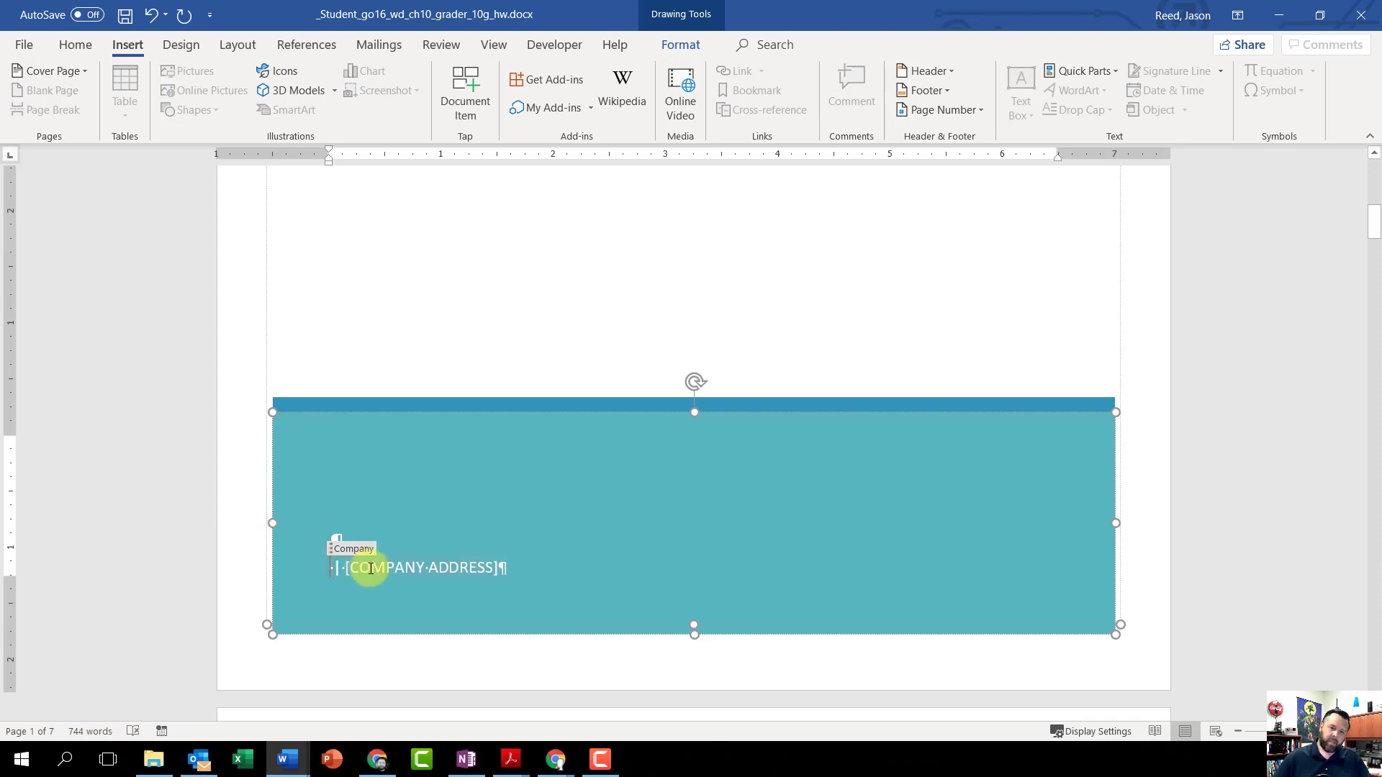
{"action": "left_click", "coordinate": [356, 547]}
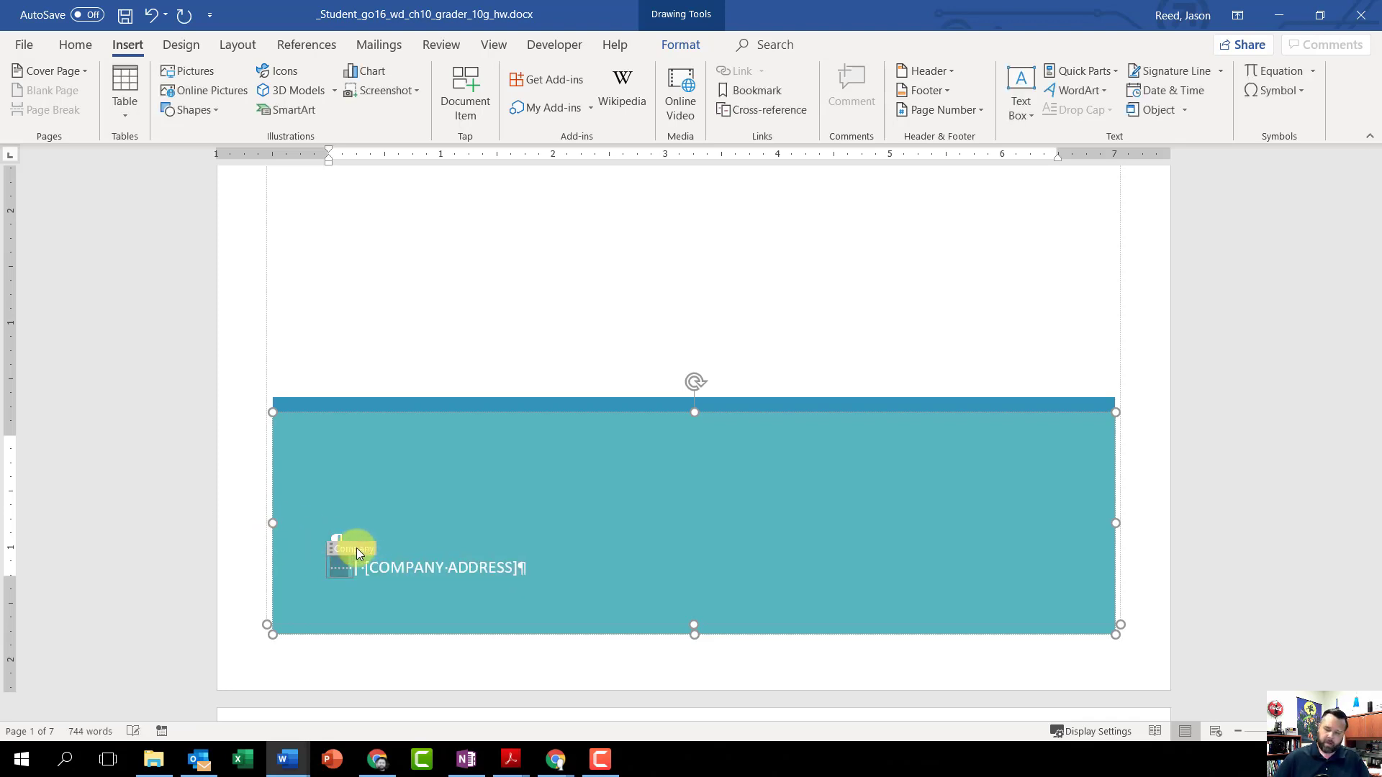
{"action": "key", "text": "Delete"}
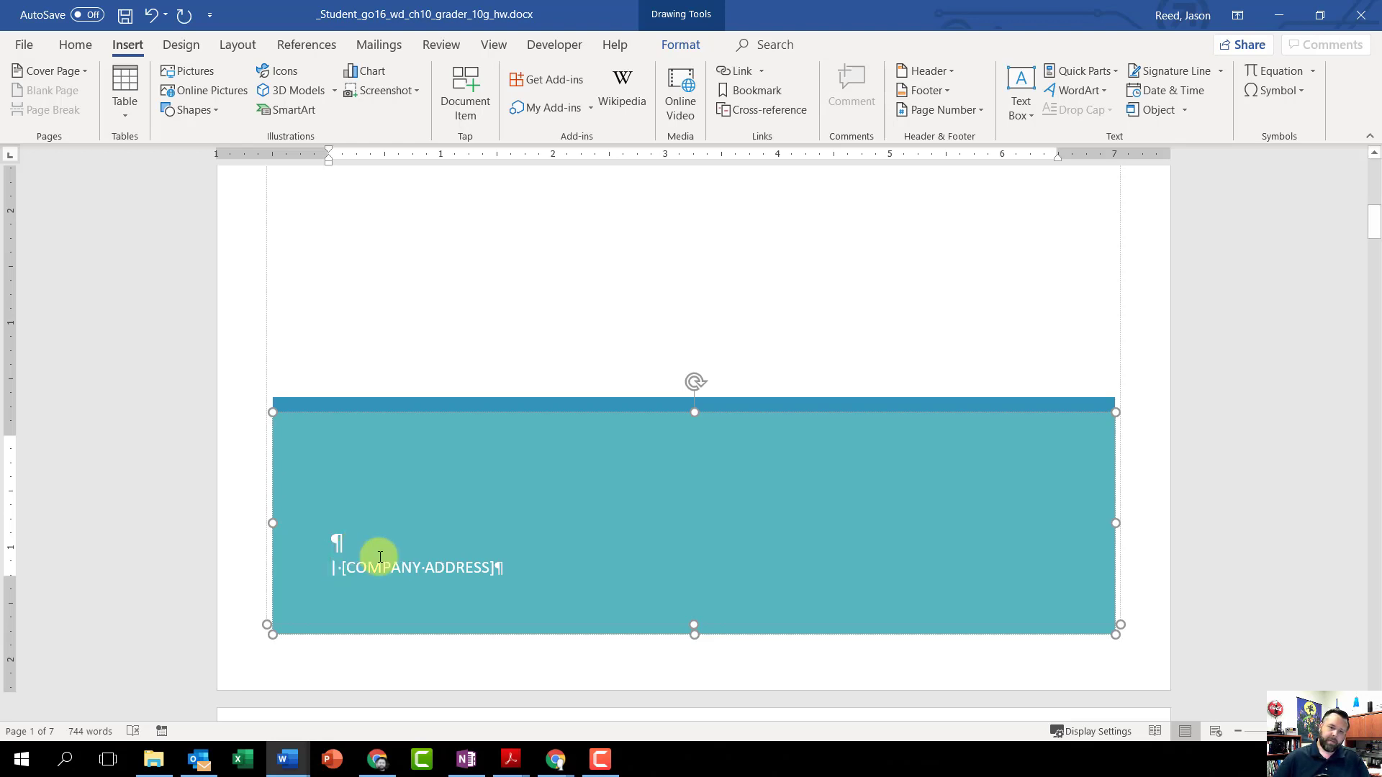
Step: Remove the company address placeholder and the leftover separator bar from the cover page
{"action": "left_click", "coordinate": [390, 576]}
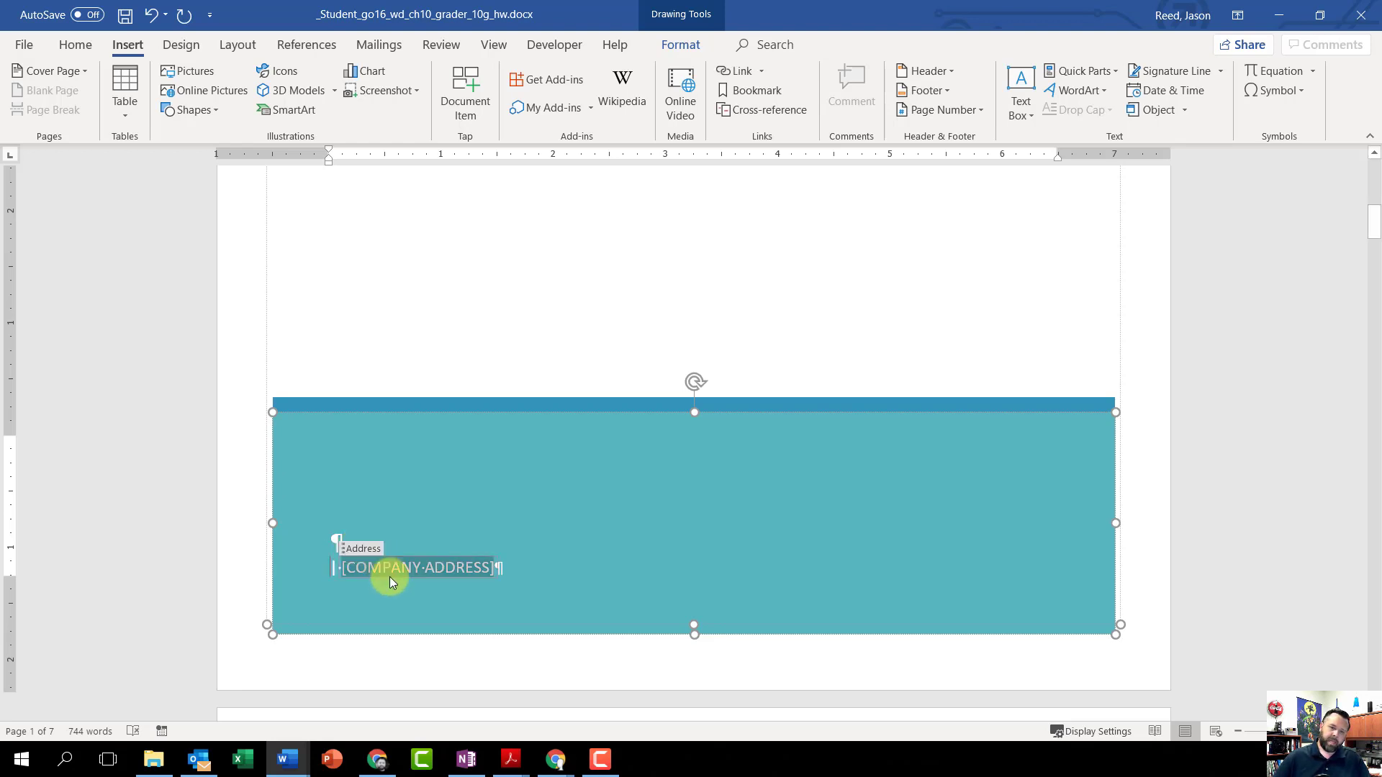
{"action": "left_click", "coordinate": [359, 549]}
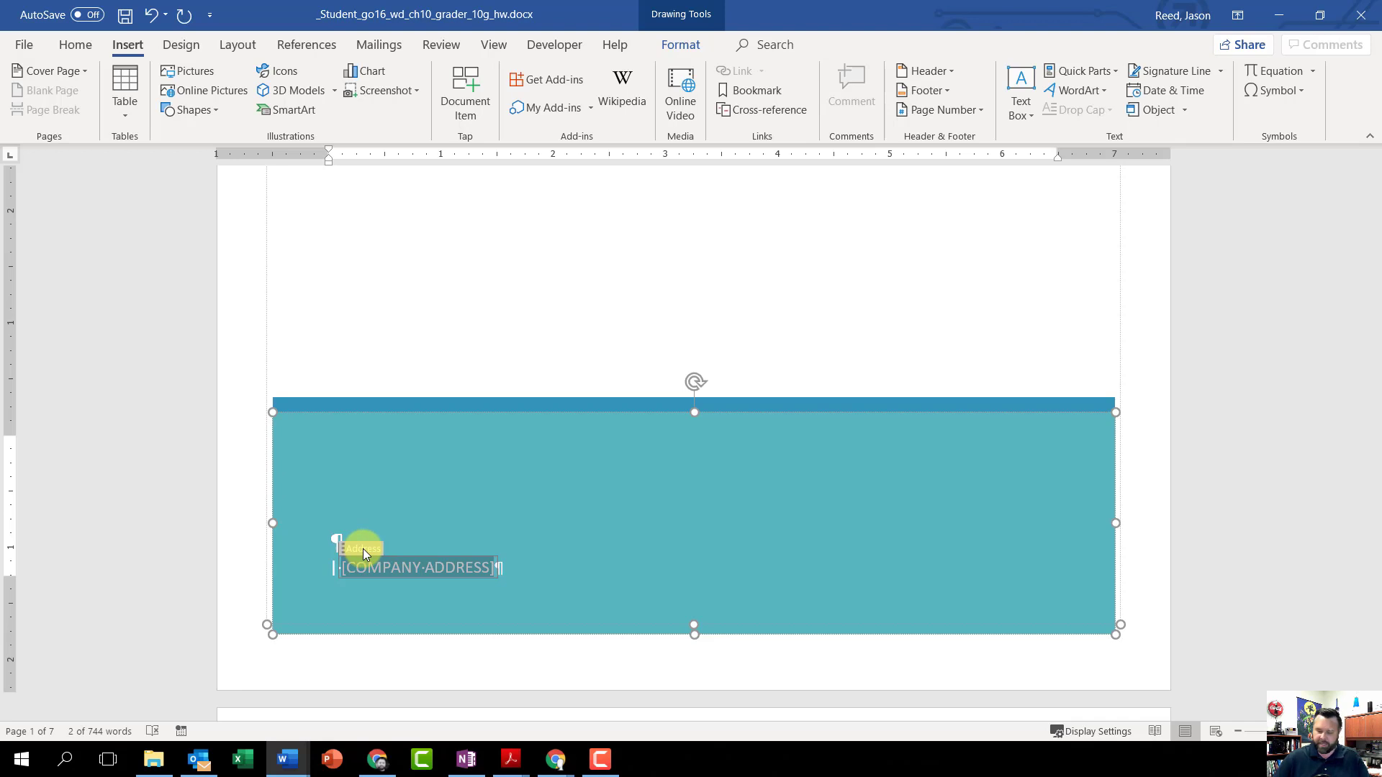
{"action": "key", "text": "Delete"}
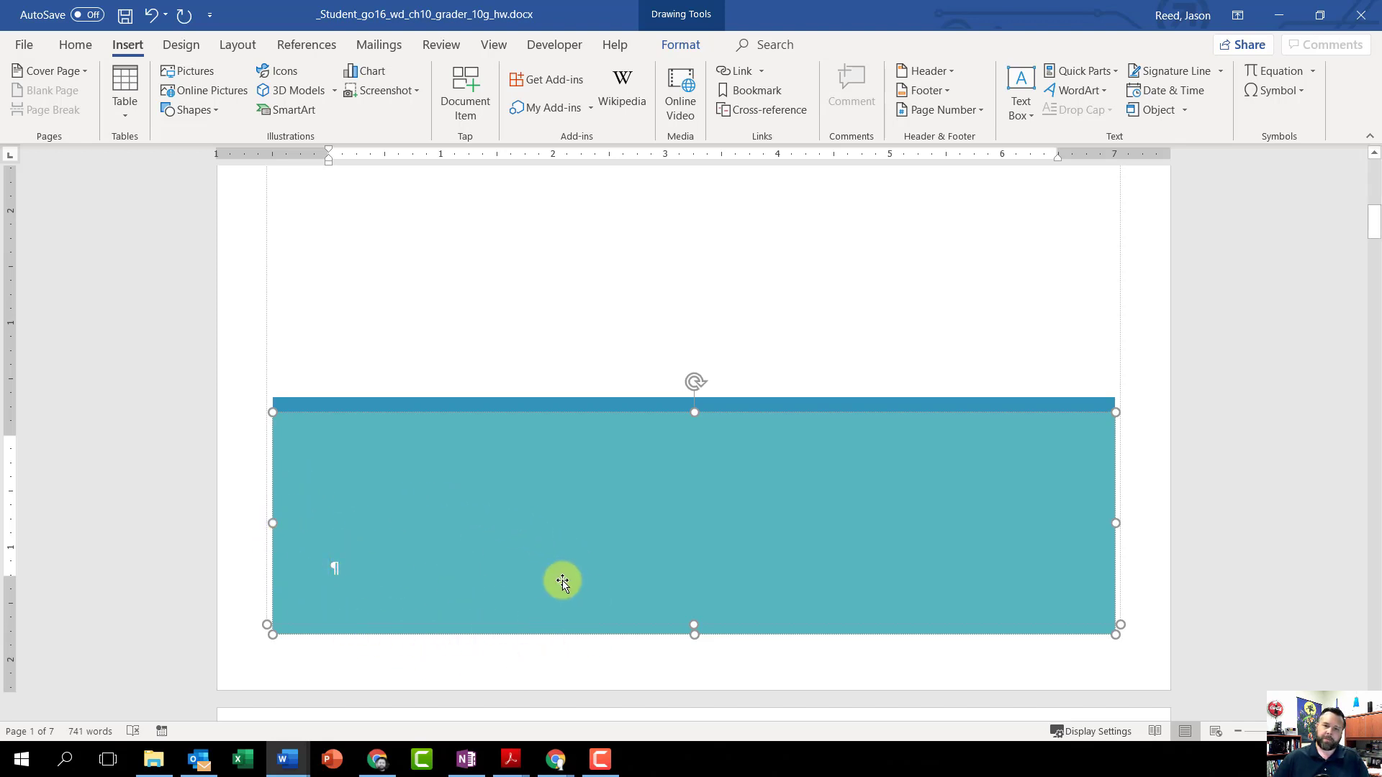
Step: Apply the built-in DRAFT 1 diagonal watermark from the Disclaimers group to the document
{"action": "scroll", "coordinate": [560, 591], "scroll_direction": "up", "scroll_amount": 4}
{"action": "scroll", "coordinate": [562, 601], "scroll_direction": "up", "scroll_amount": 4}
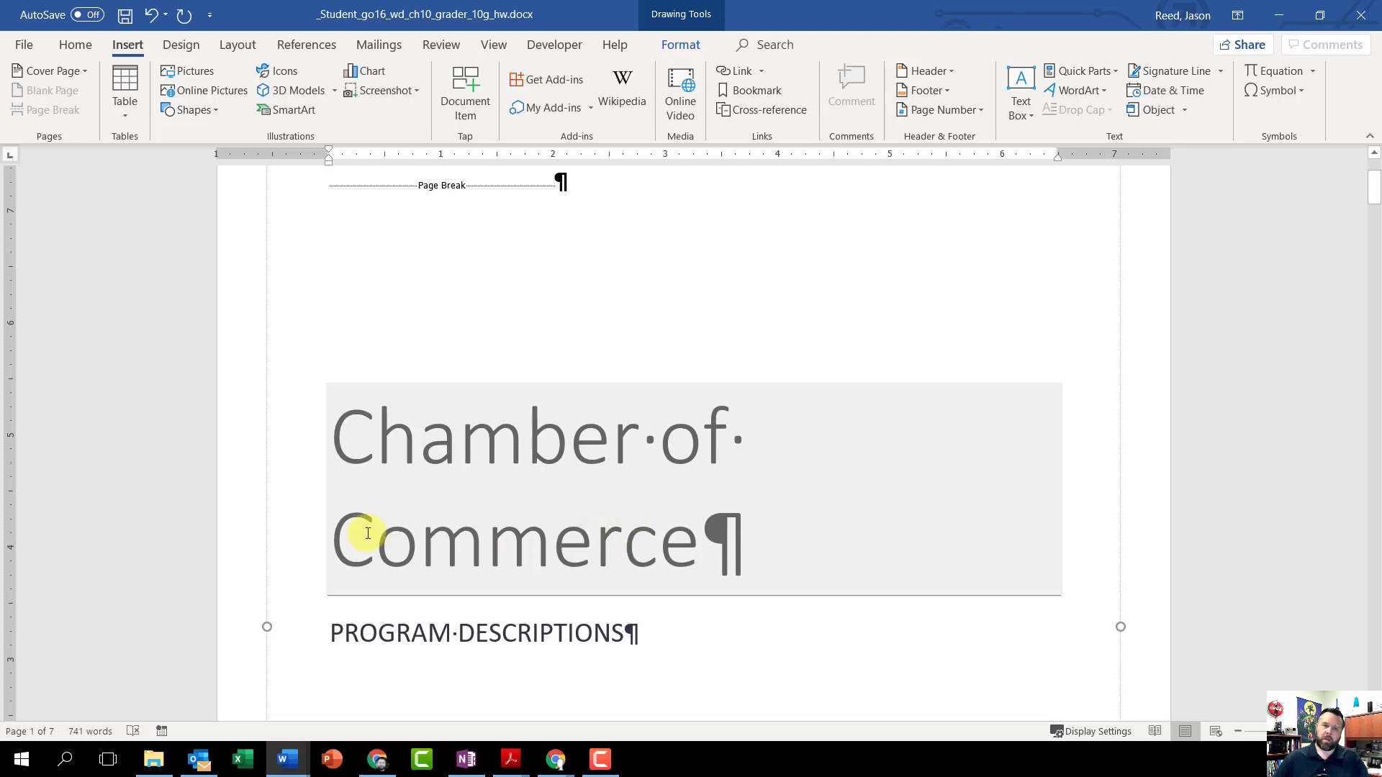
{"action": "left_click", "coordinate": [177, 43]}
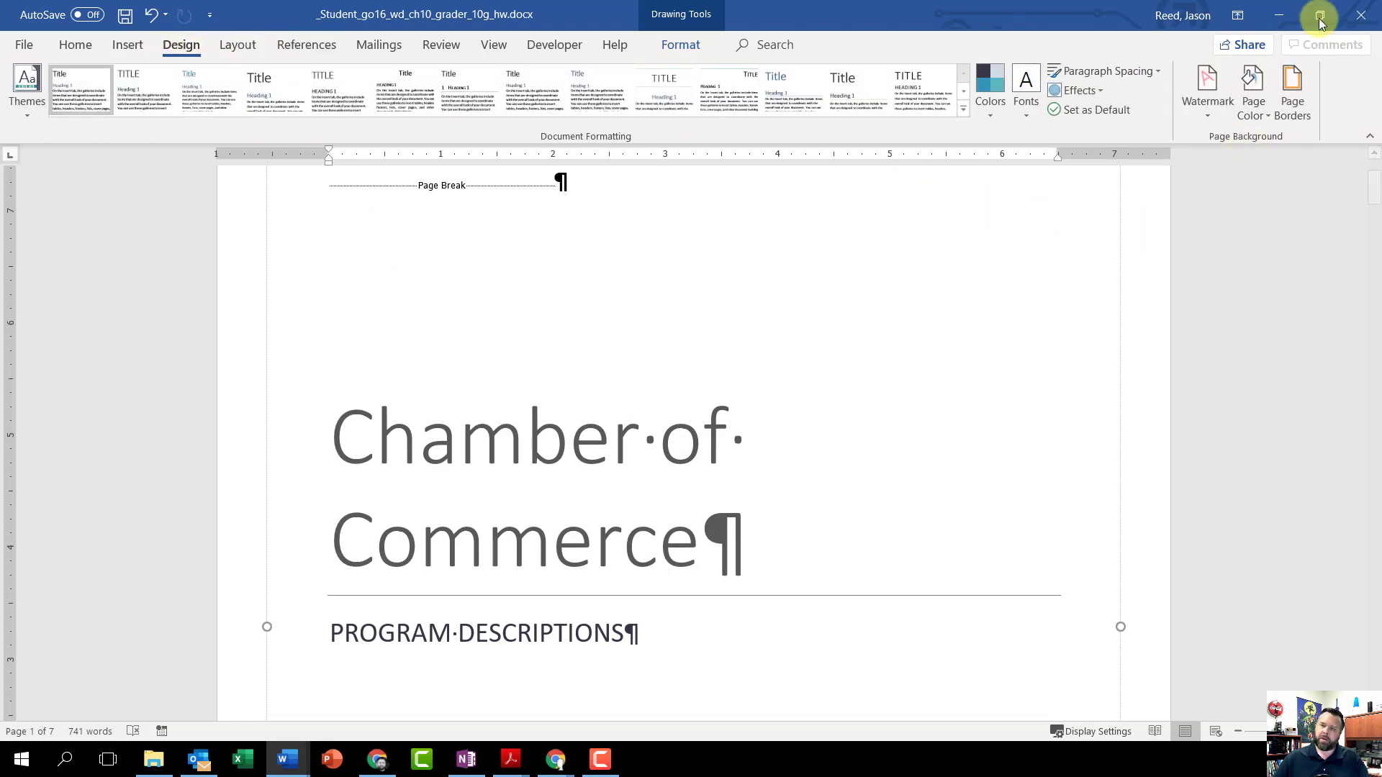
{"action": "left_click", "coordinate": [1207, 104]}
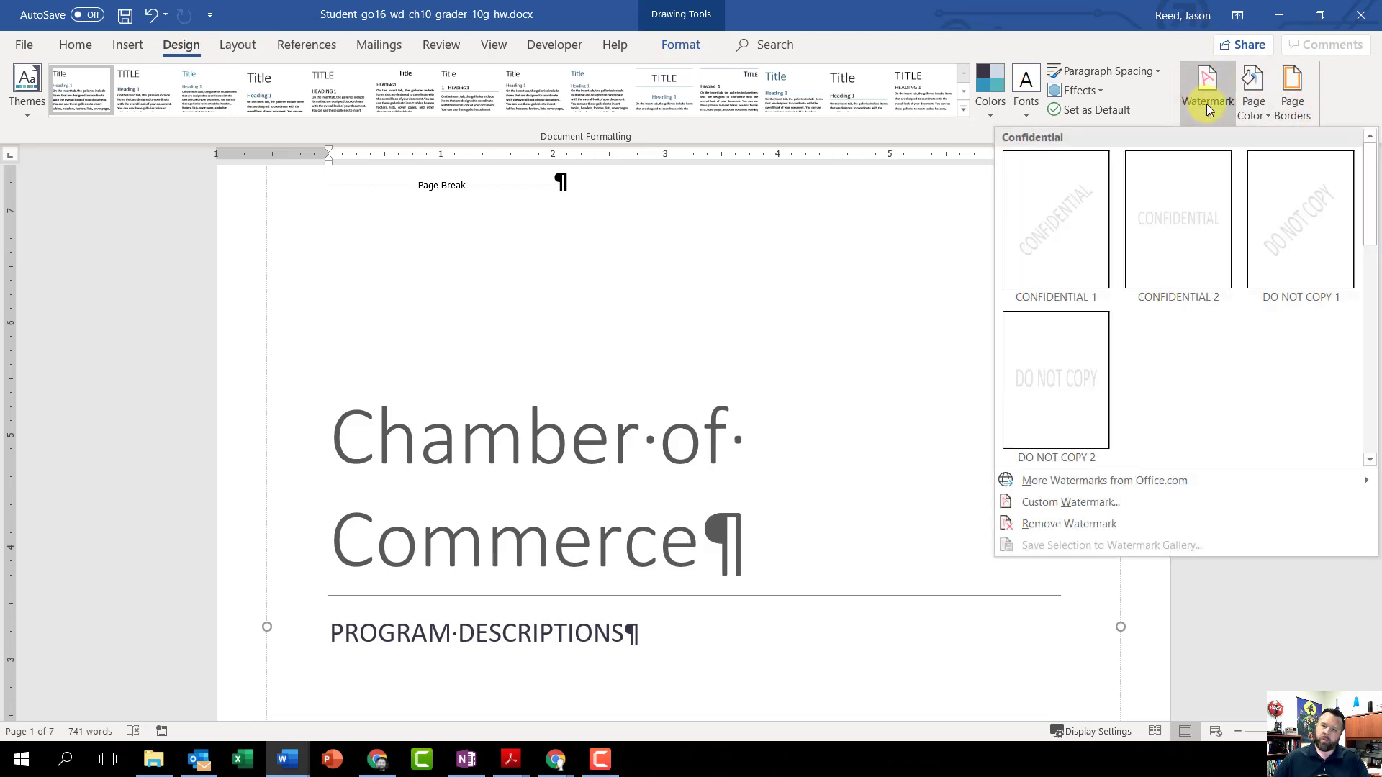
{"action": "scroll", "coordinate": [1256, 332], "scroll_direction": "down", "scroll_amount": 5}
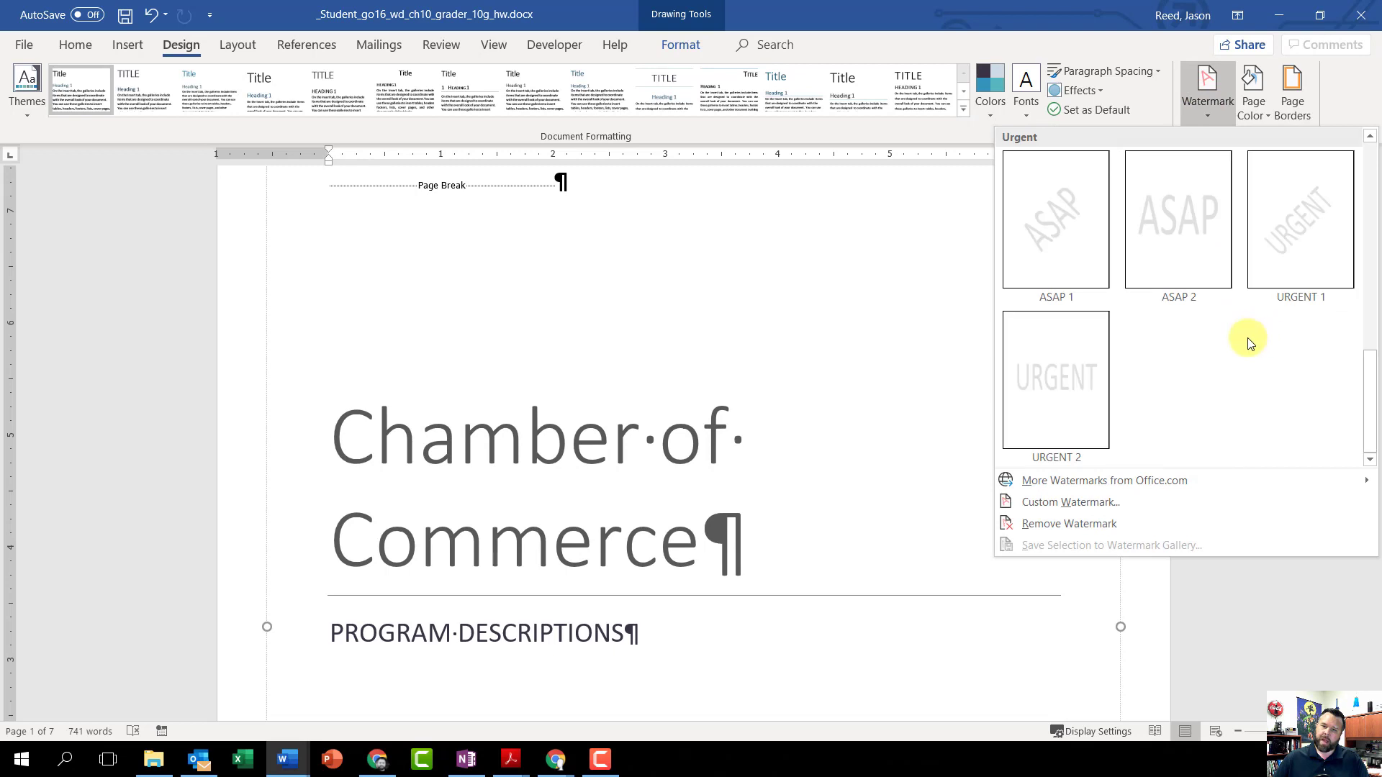
{"action": "scroll", "coordinate": [1246, 340], "scroll_direction": "up", "scroll_amount": 5}
{"action": "scroll", "coordinate": [1247, 339], "scroll_direction": "down", "scroll_amount": 4}
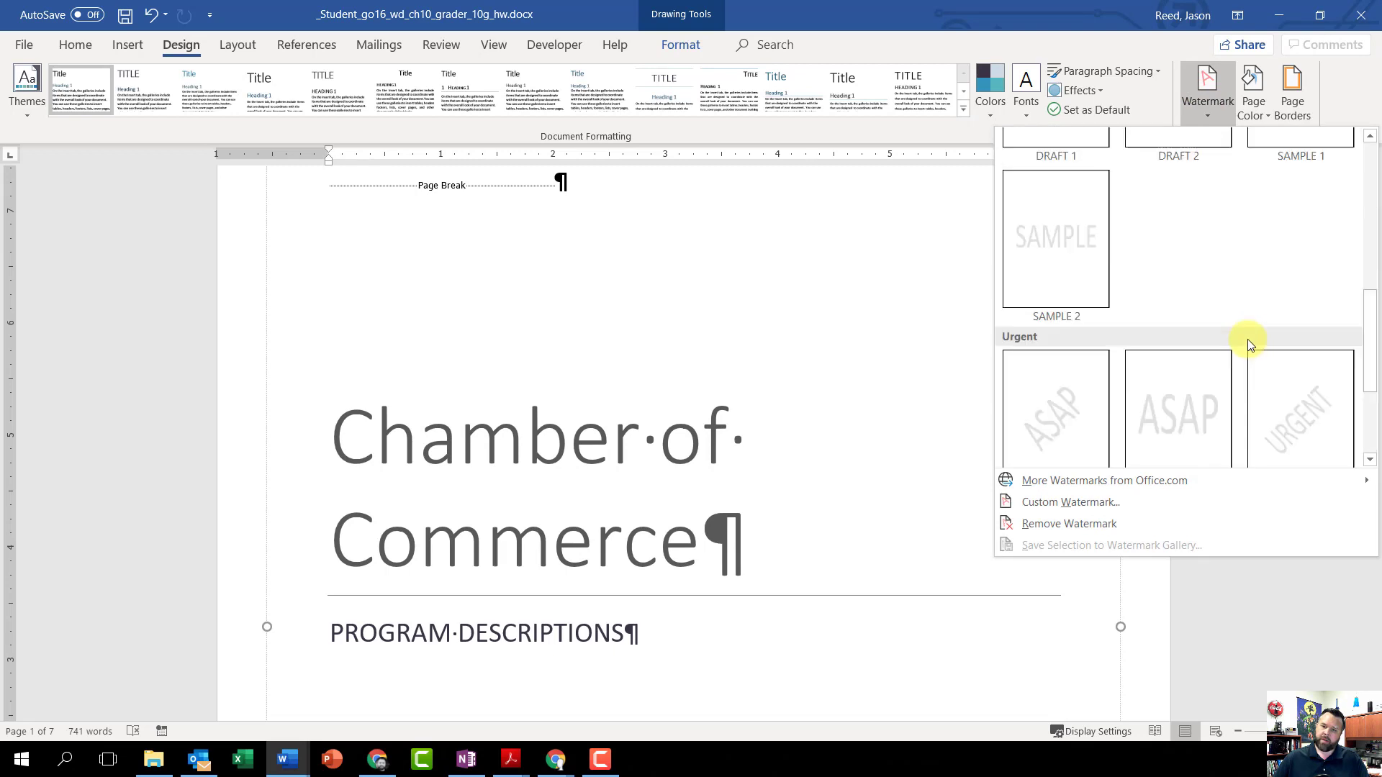
{"action": "scroll", "coordinate": [1168, 318], "scroll_direction": "down", "scroll_amount": 2}
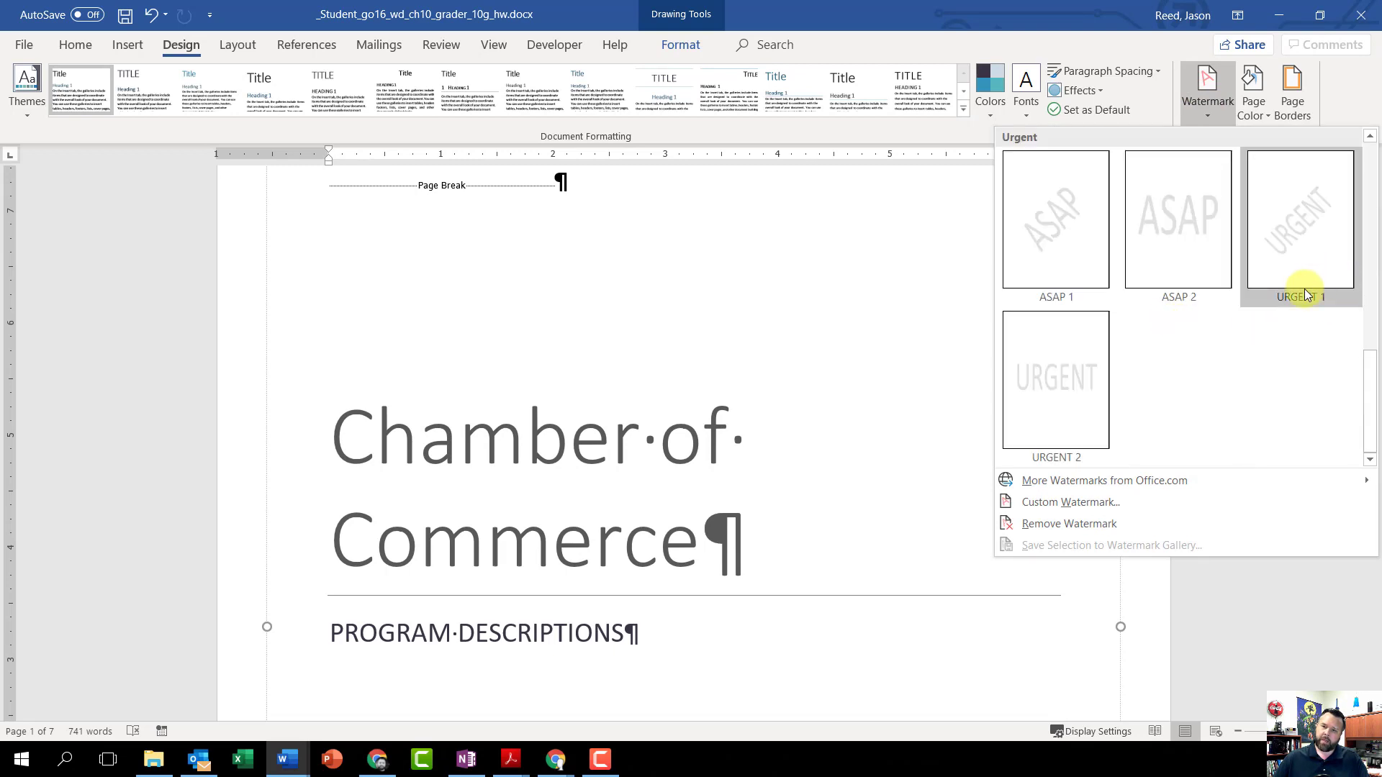
{"action": "scroll", "coordinate": [1282, 314], "scroll_direction": "up", "scroll_amount": 4}
{"action": "scroll", "coordinate": [1282, 315], "scroll_direction": "up", "scroll_amount": 2}
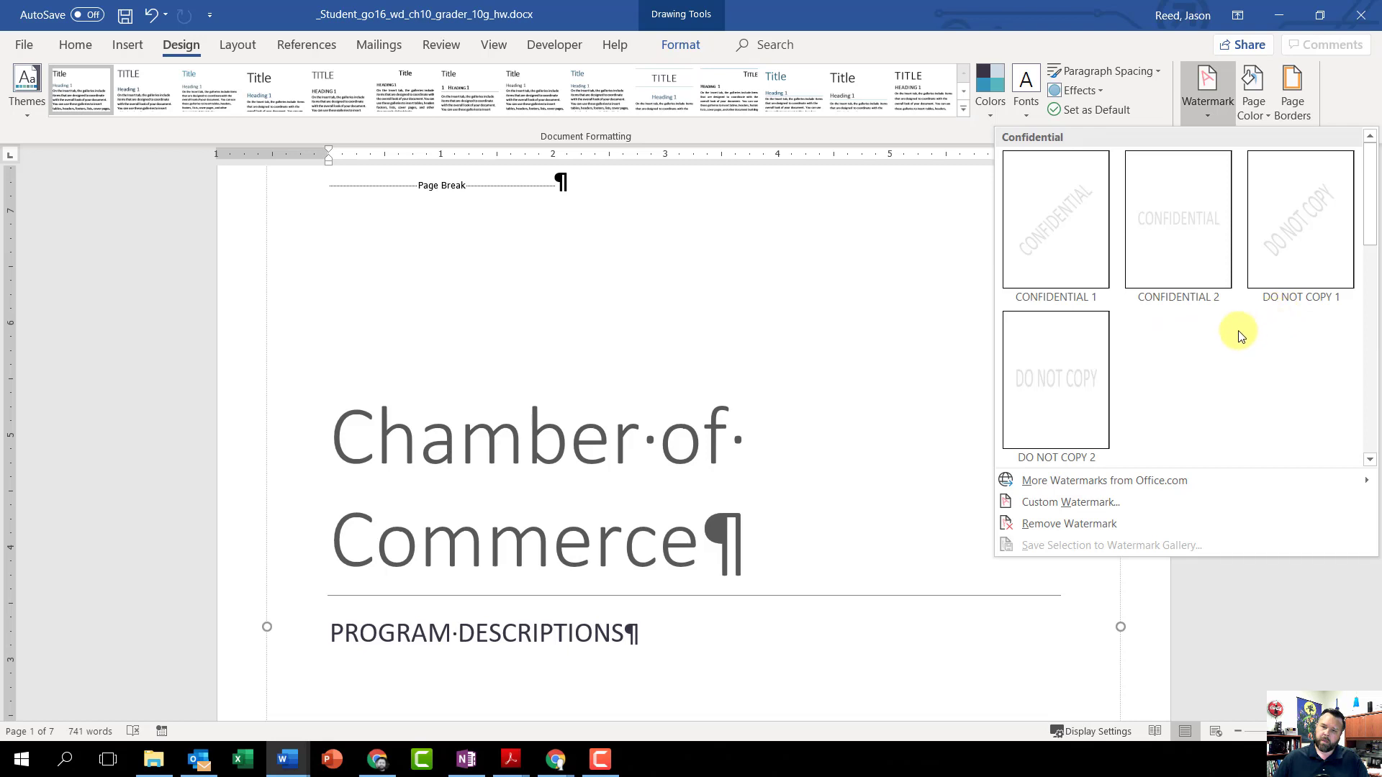
{"action": "left_click", "coordinate": [1370, 459]}
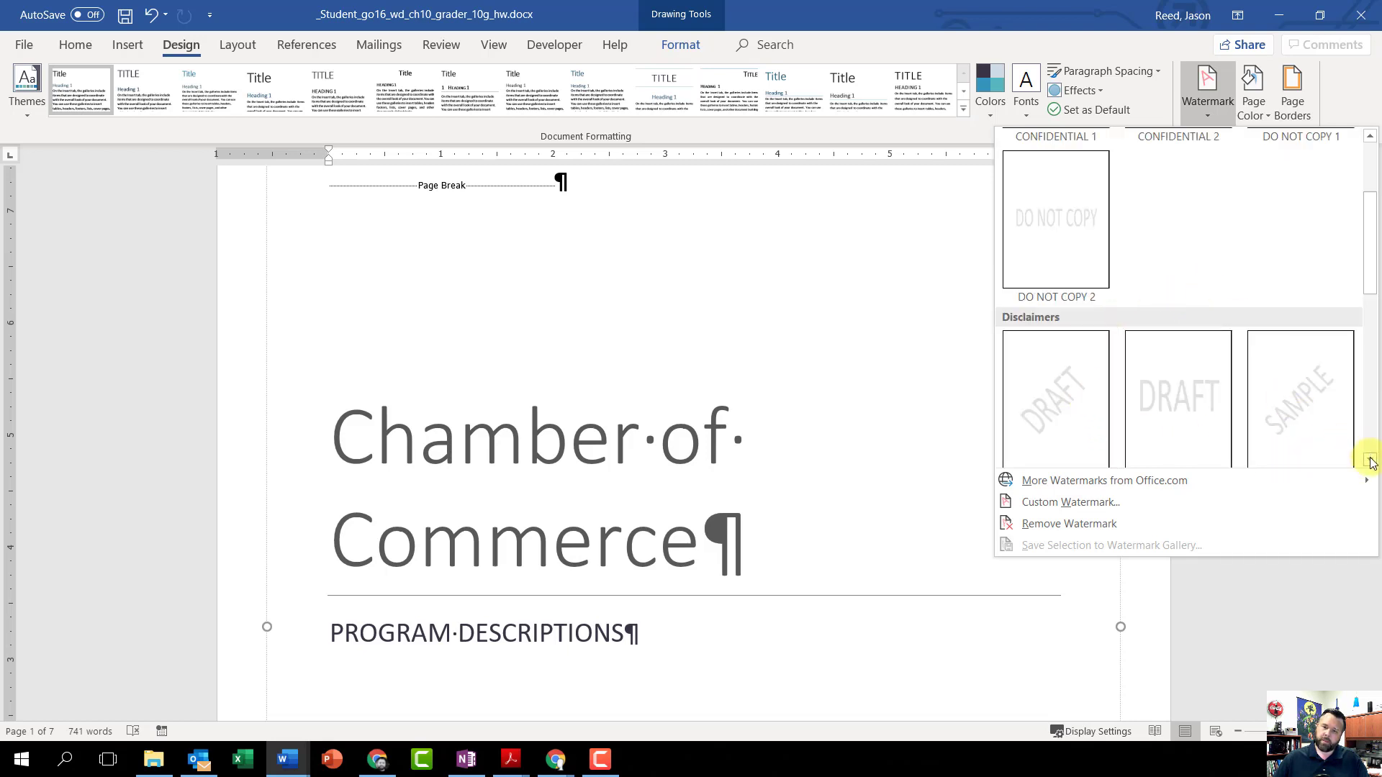
{"action": "left_click", "coordinate": [1371, 460]}
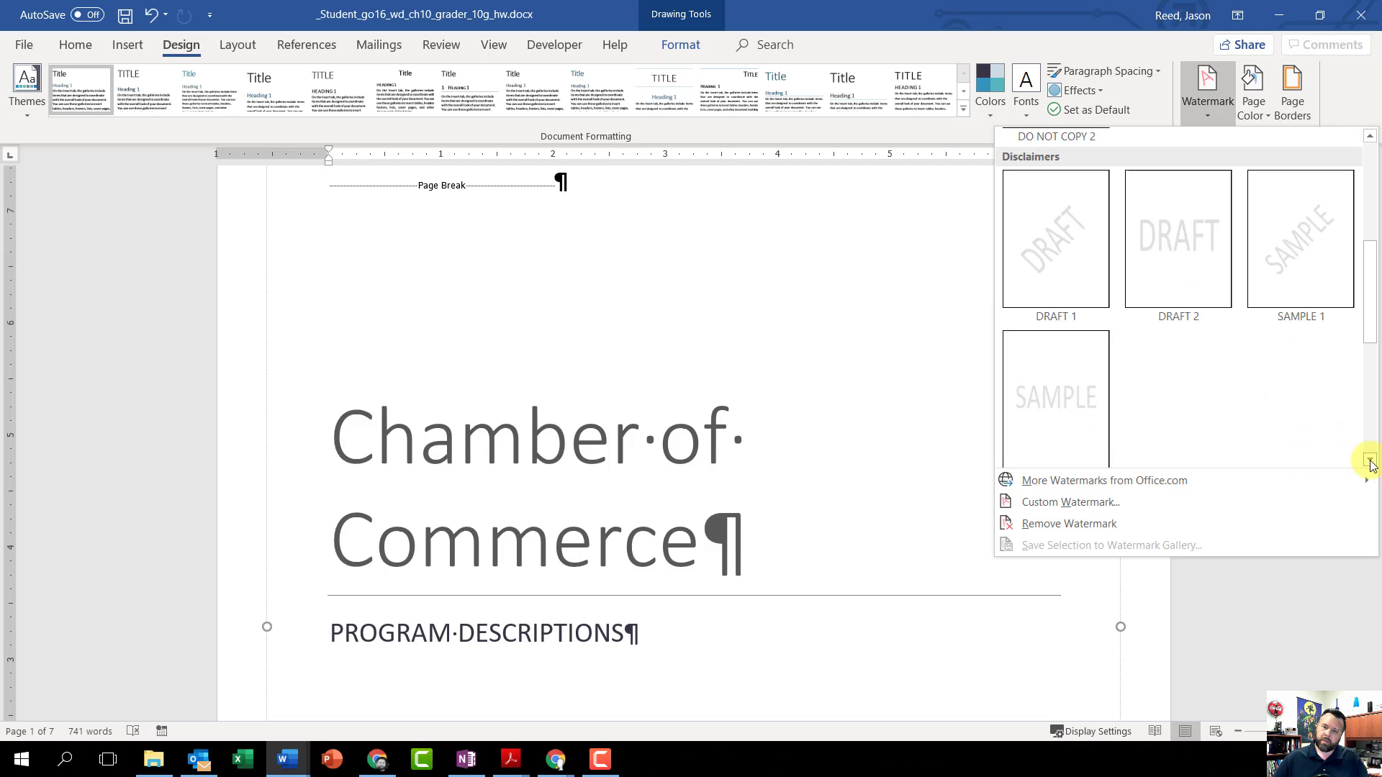
{"action": "left_click", "coordinate": [1042, 248]}
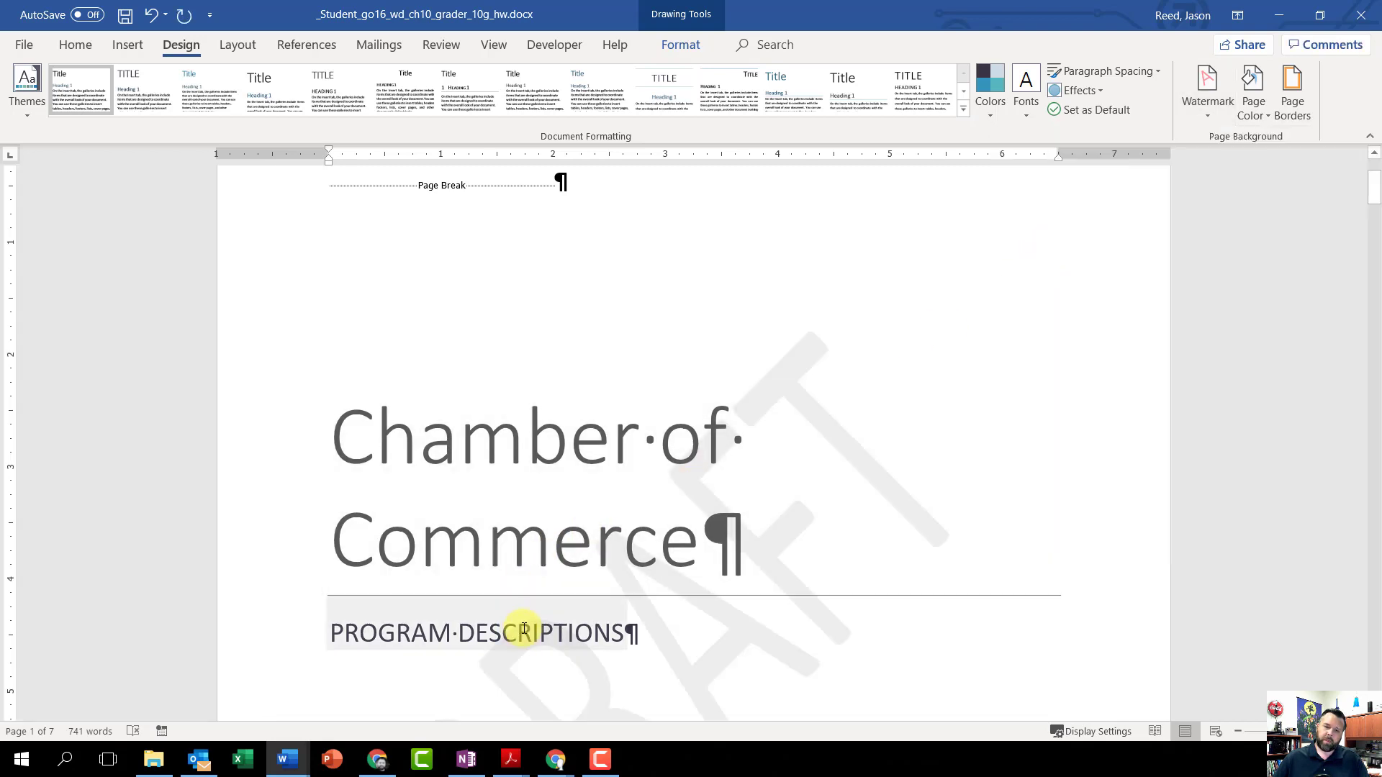
Step: Show all document properties and set Tags to "chamber programs" and Categories to "cgs"
{"action": "scroll", "coordinate": [895, 471], "scroll_direction": "down", "scroll_amount": 4}
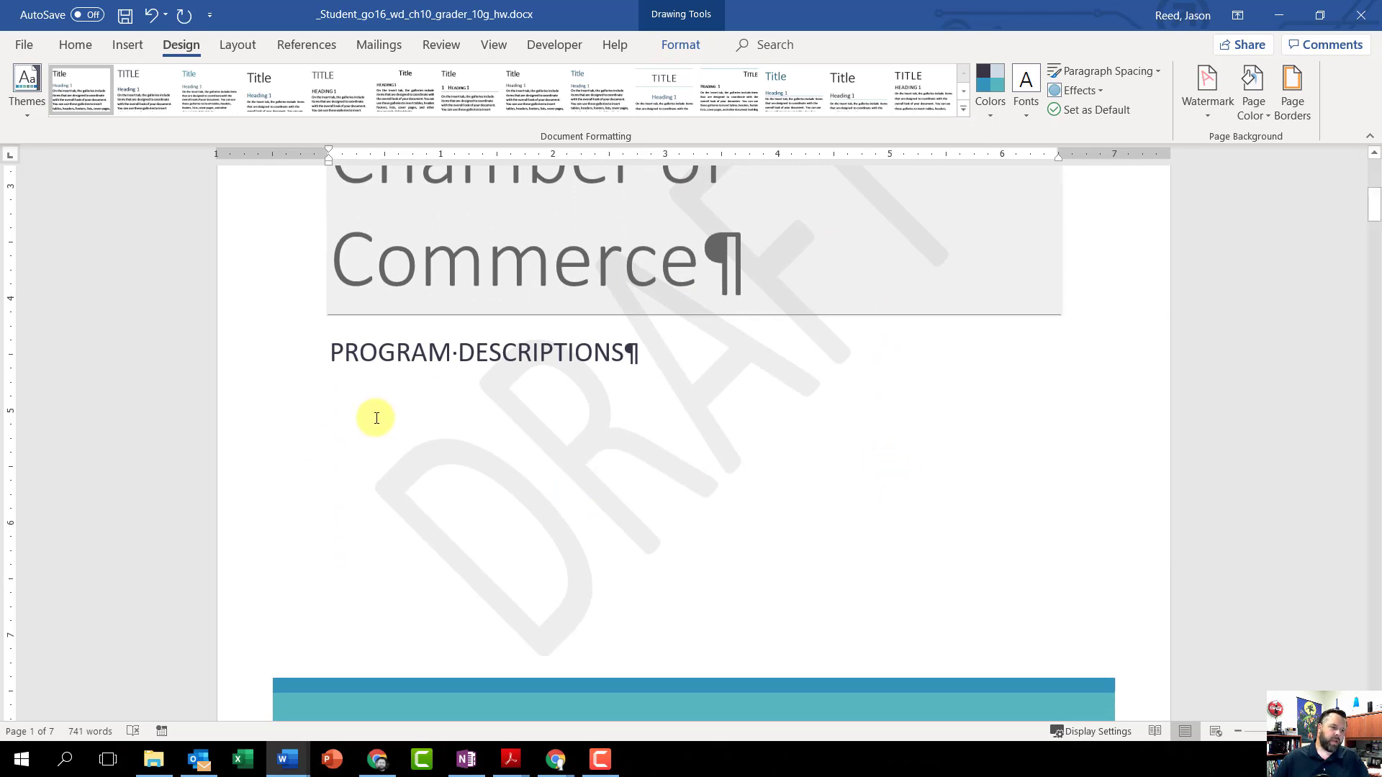
{"action": "left_click", "coordinate": [27, 47]}
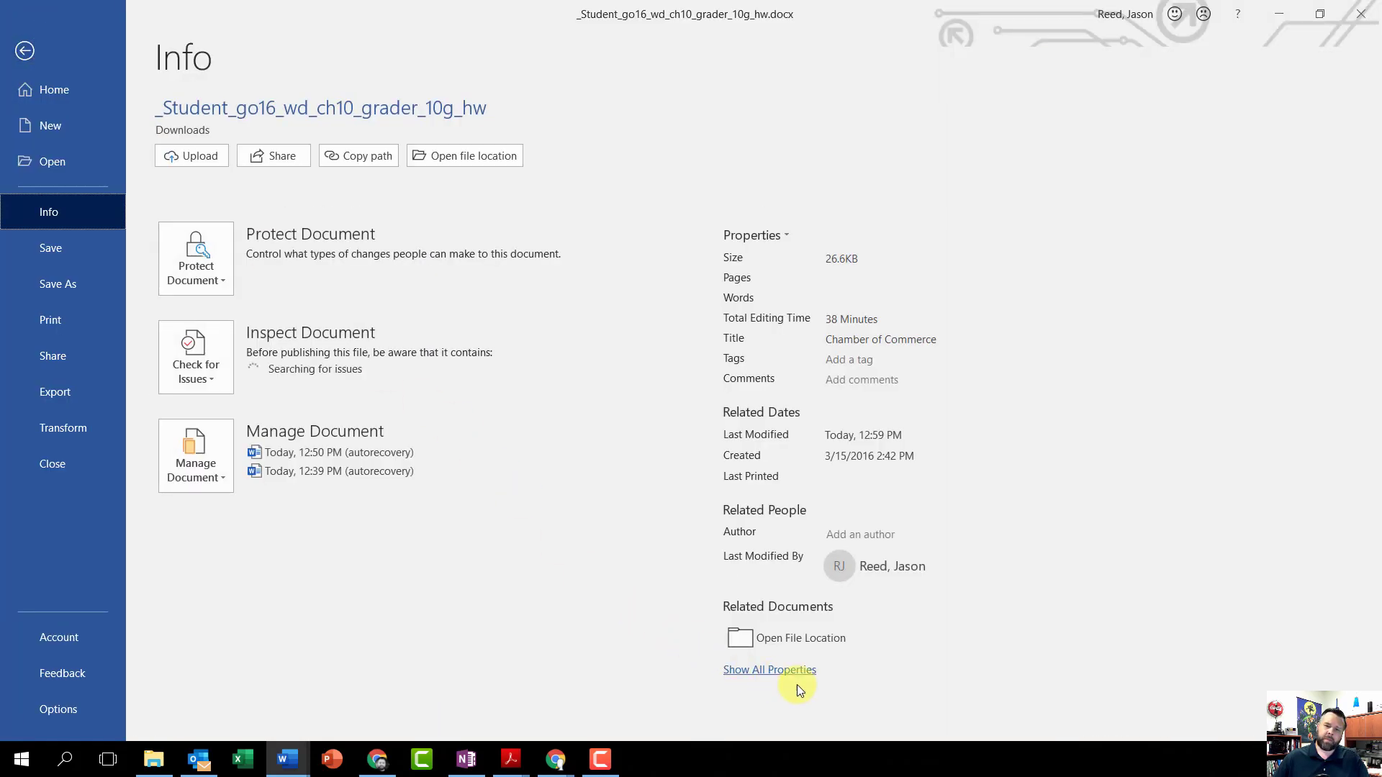
{"action": "left_click", "coordinate": [762, 671]}
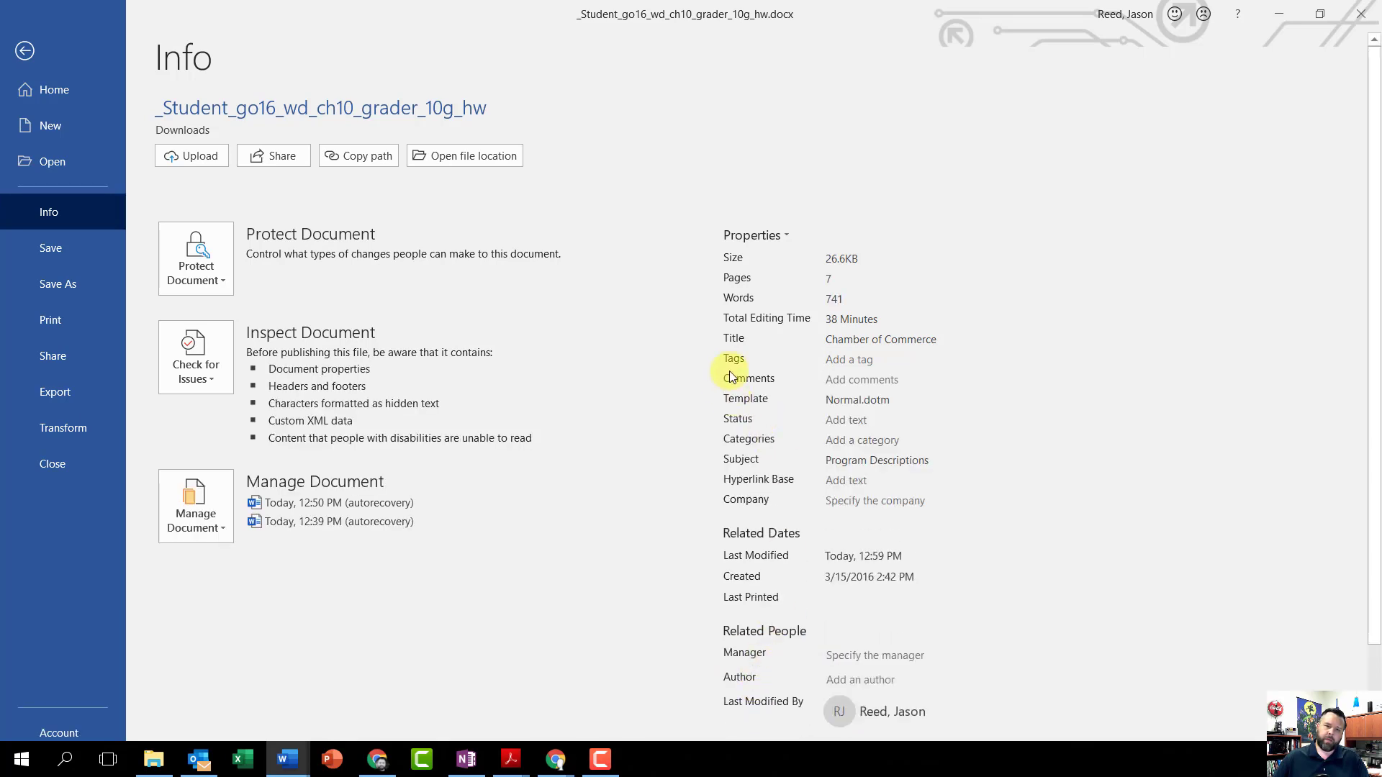
{"action": "left_click", "coordinate": [848, 359]}
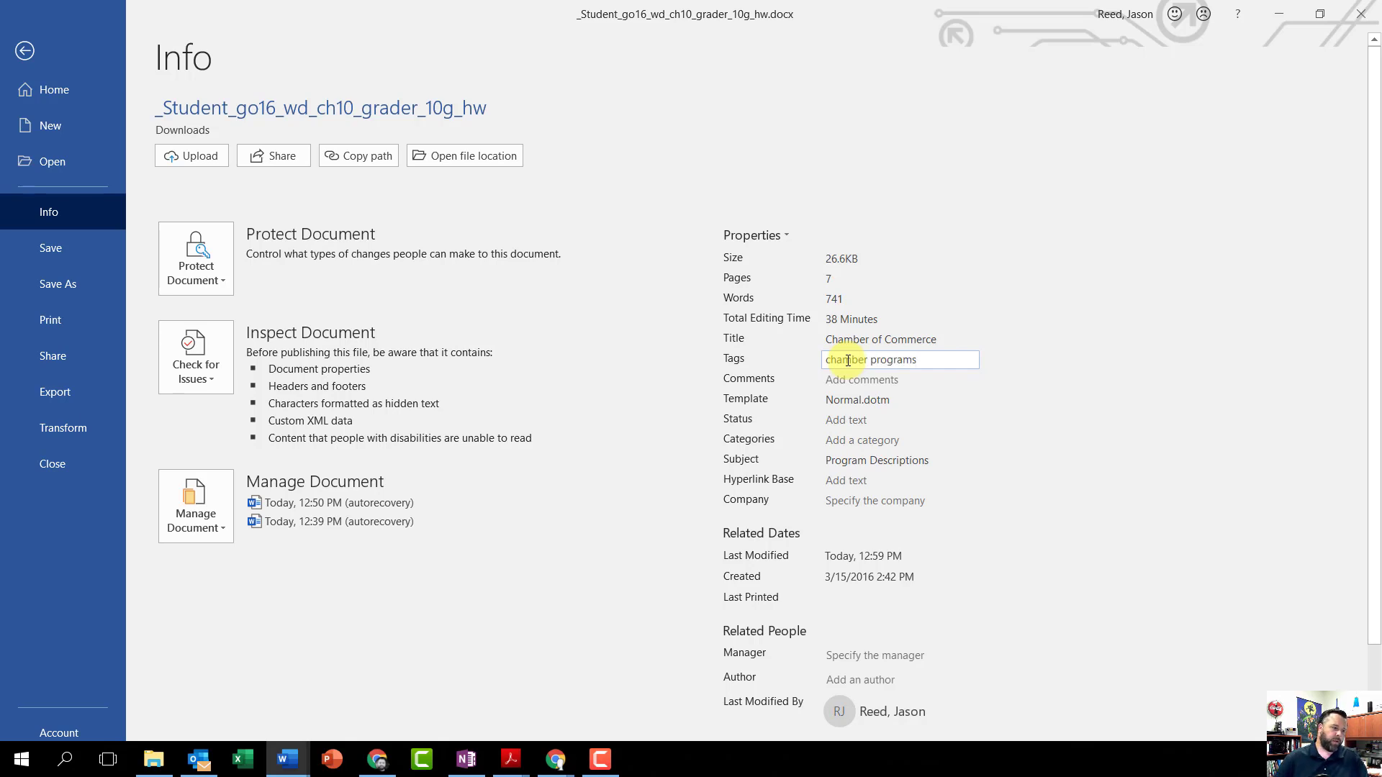
{"action": "left_click", "coordinate": [857, 443]}
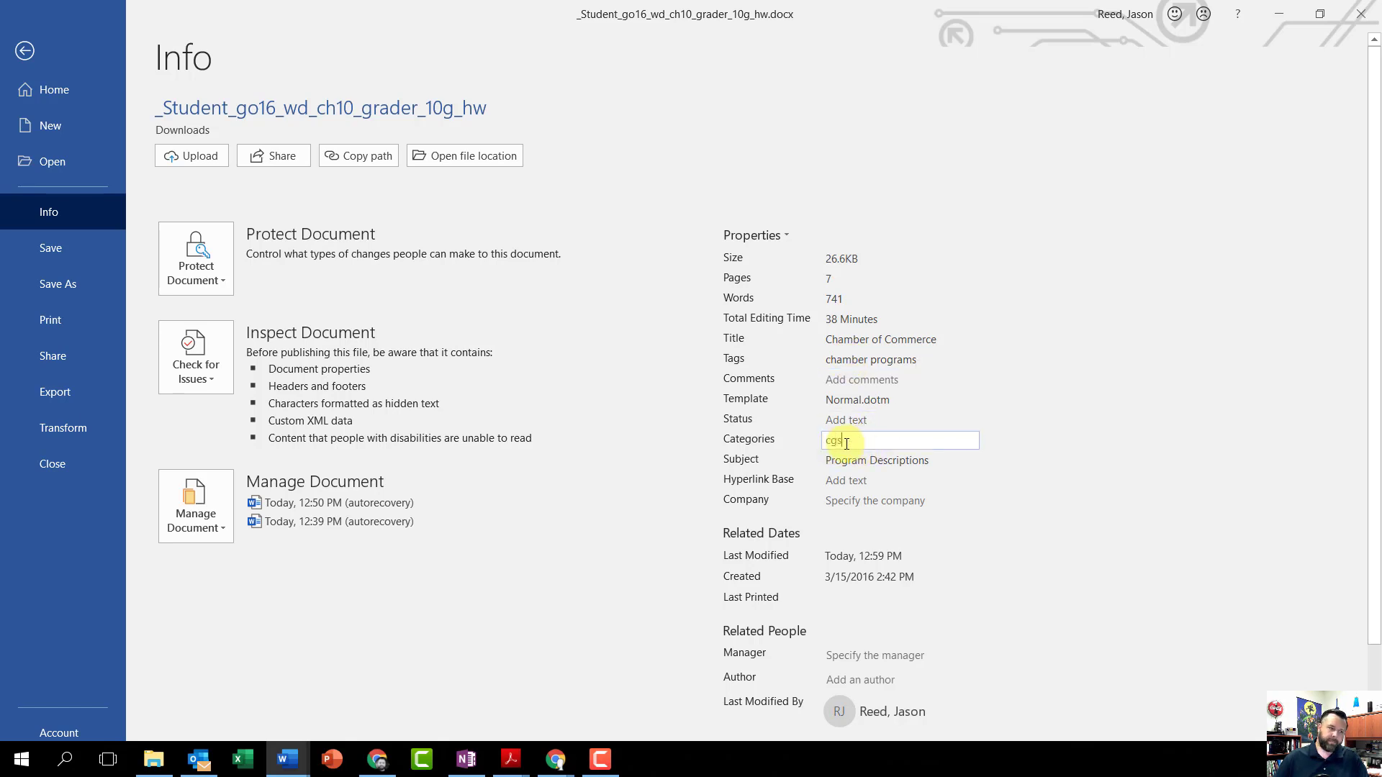
{"action": "type", "text": "cgs"}
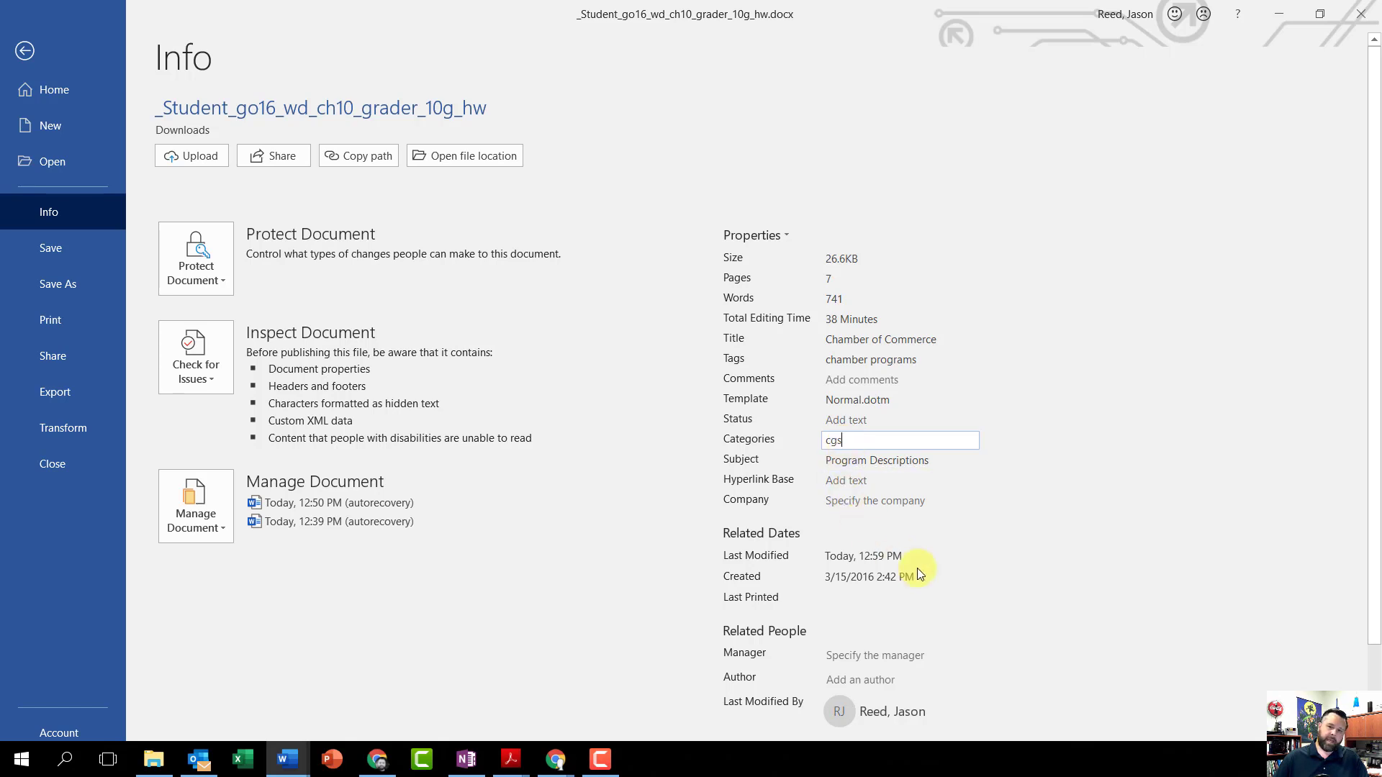
Step: Fill in the Author property with the author's full name, choosing the matching contact suggestion
{"action": "scroll", "coordinate": [918, 572], "scroll_direction": "down", "scroll_amount": 1}
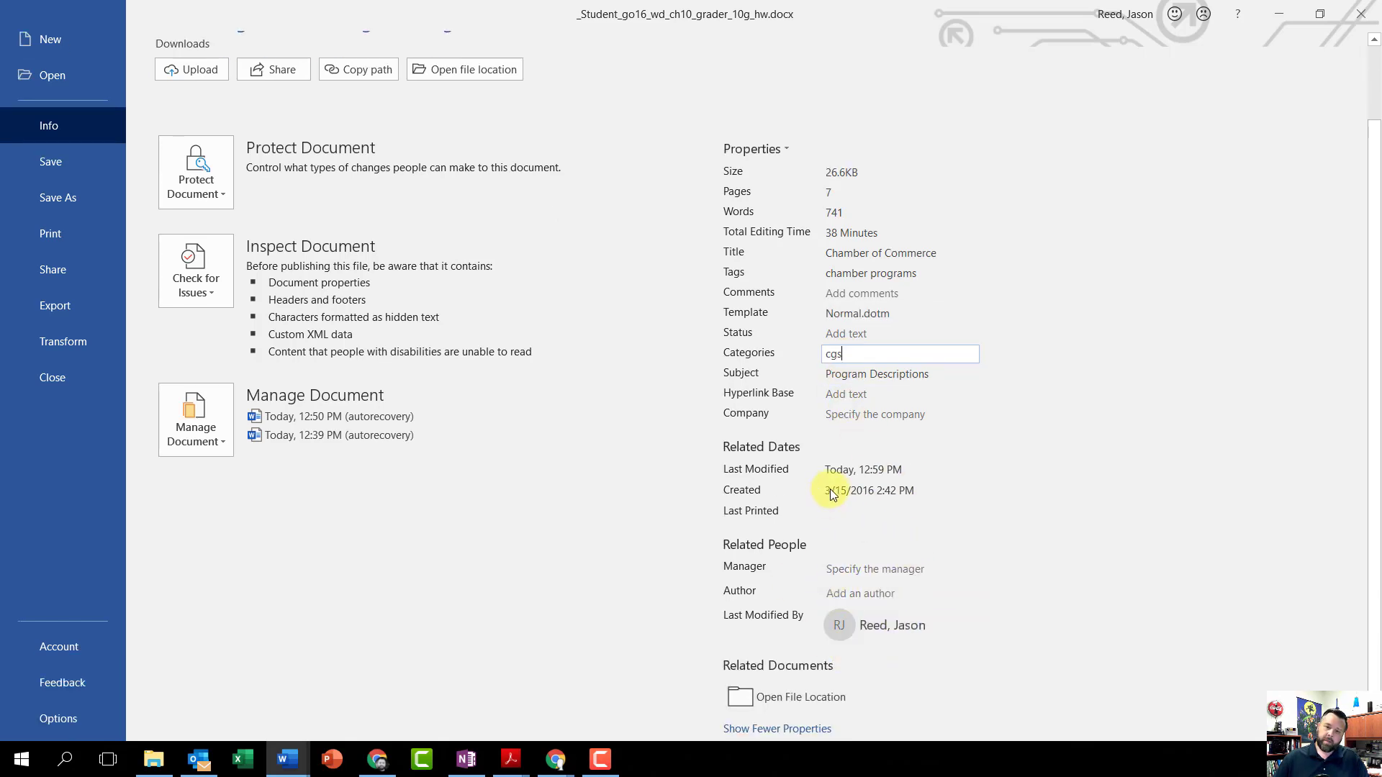
{"action": "left_click", "coordinate": [850, 595]}
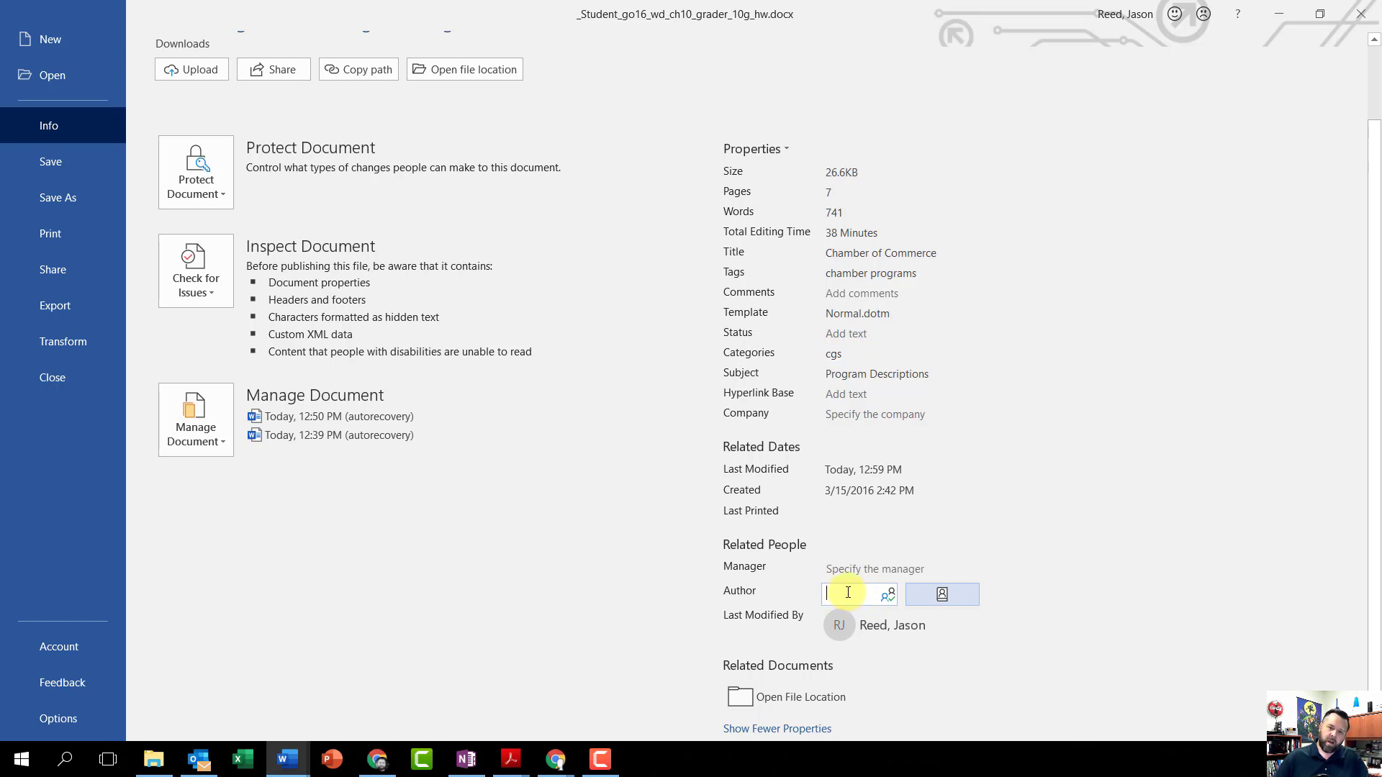
{"action": "type", "text": "J"}
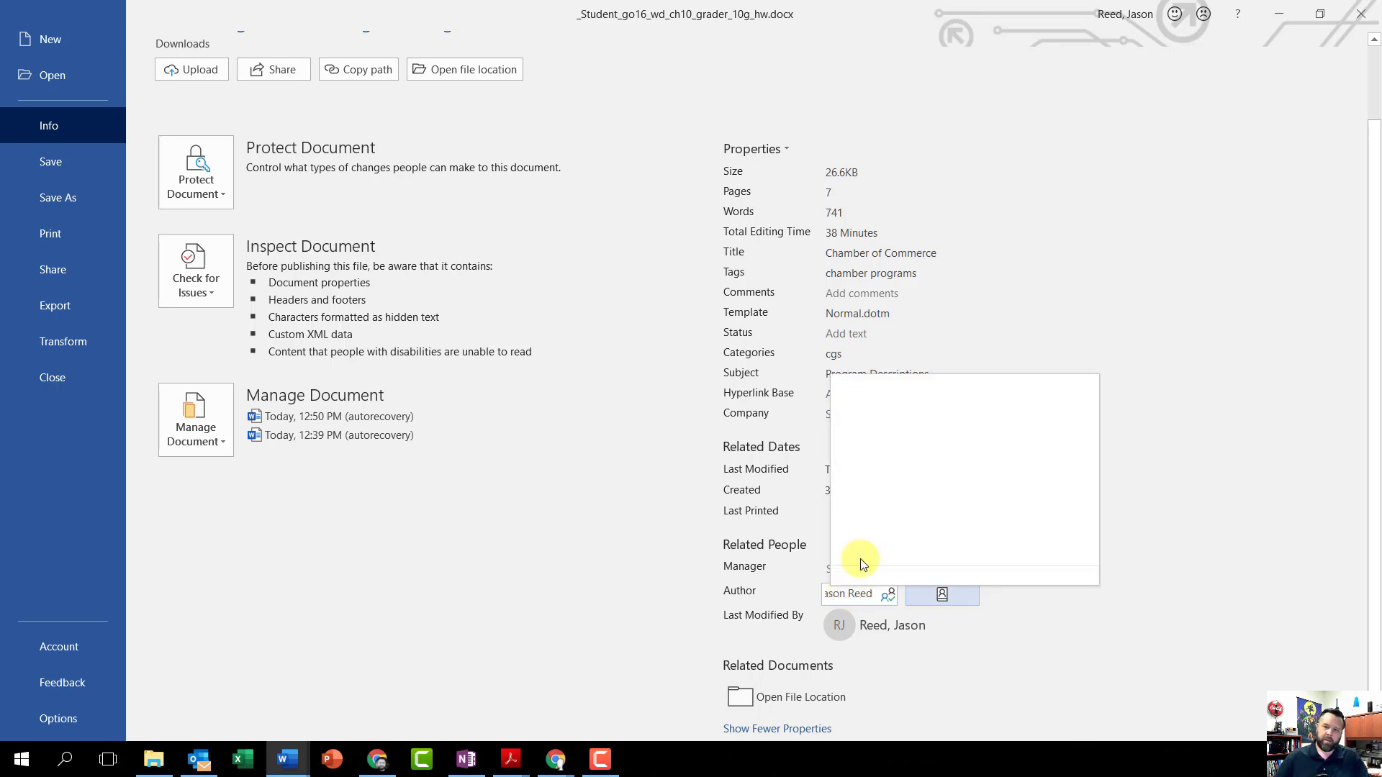
{"action": "type", "text": "ason Reed"}
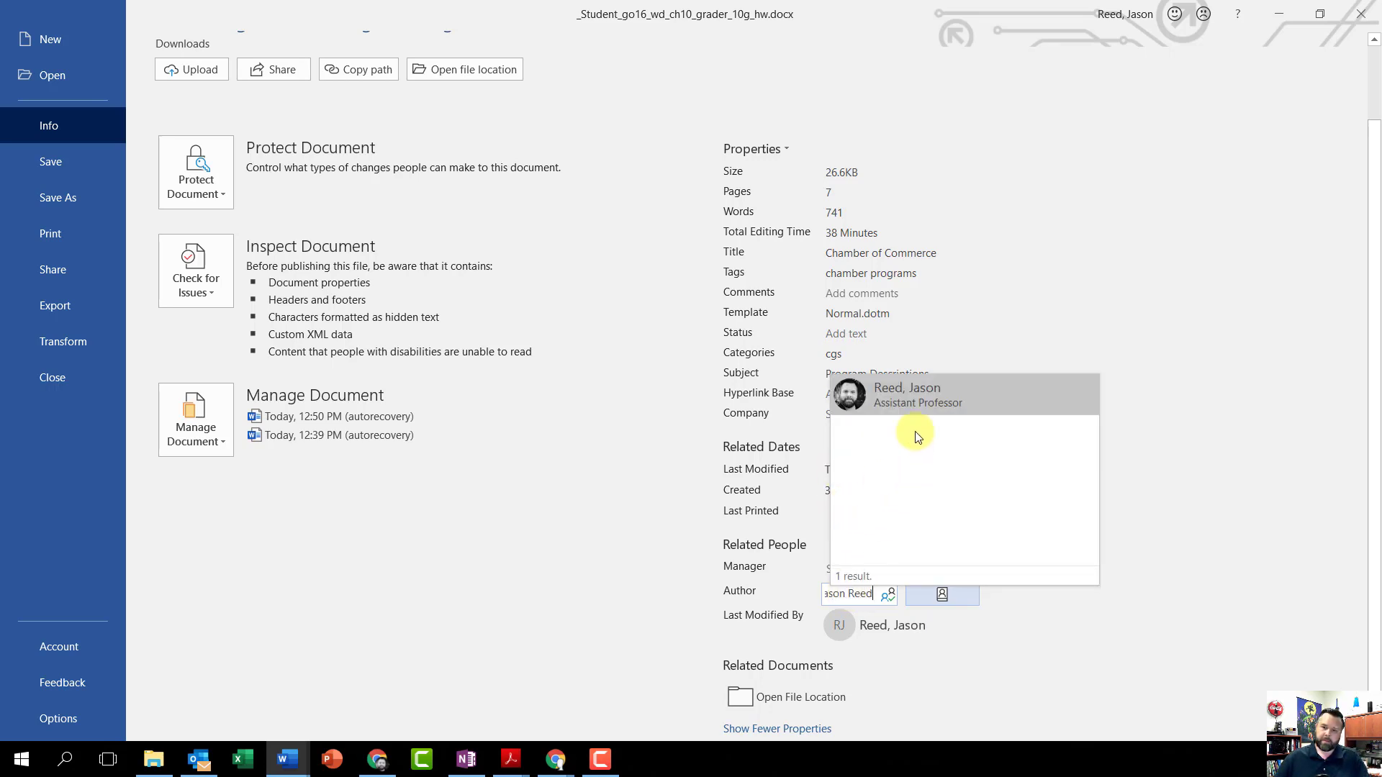
{"action": "left_click", "coordinate": [916, 396]}
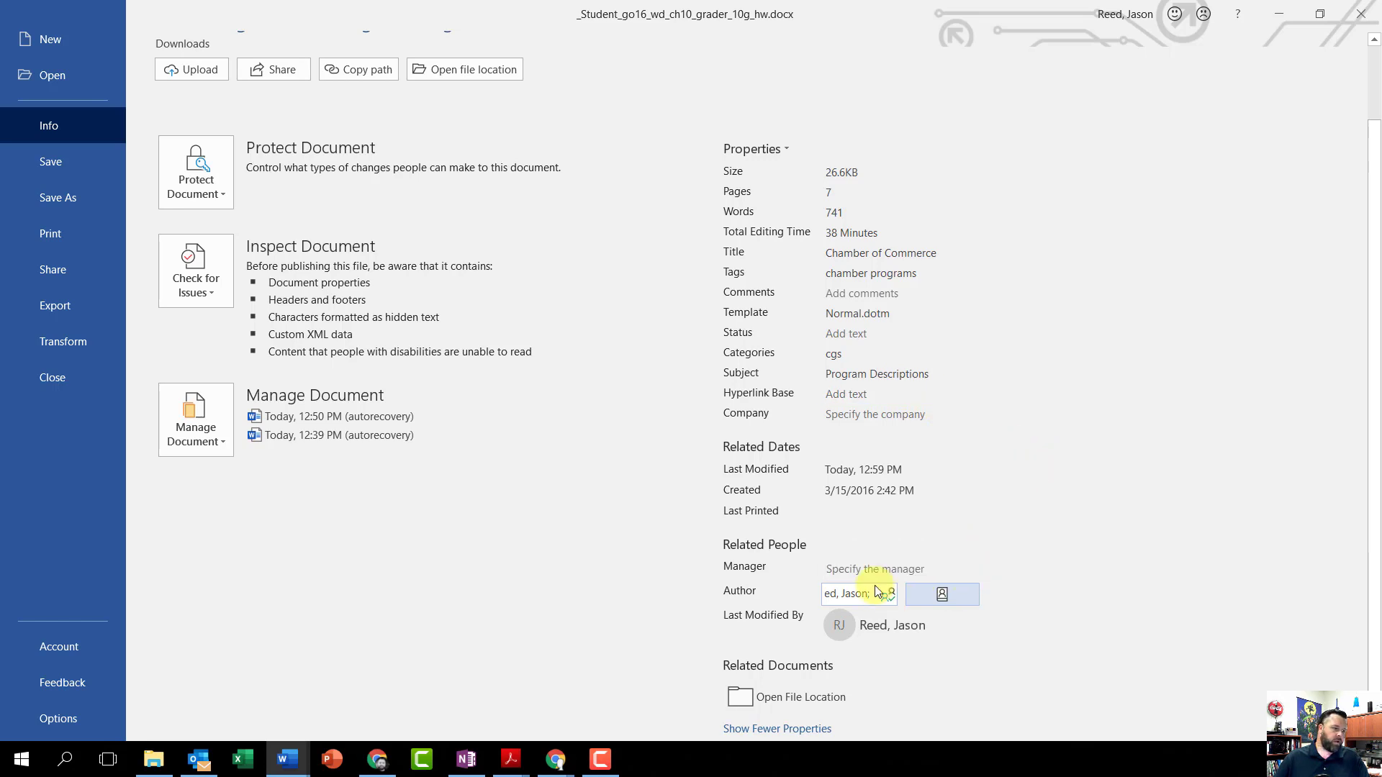
Step: Save and close the document, and dismiss the Download Starting Materials dialog on the grader project page in Chrome
{"action": "left_click", "coordinate": [59, 173]}
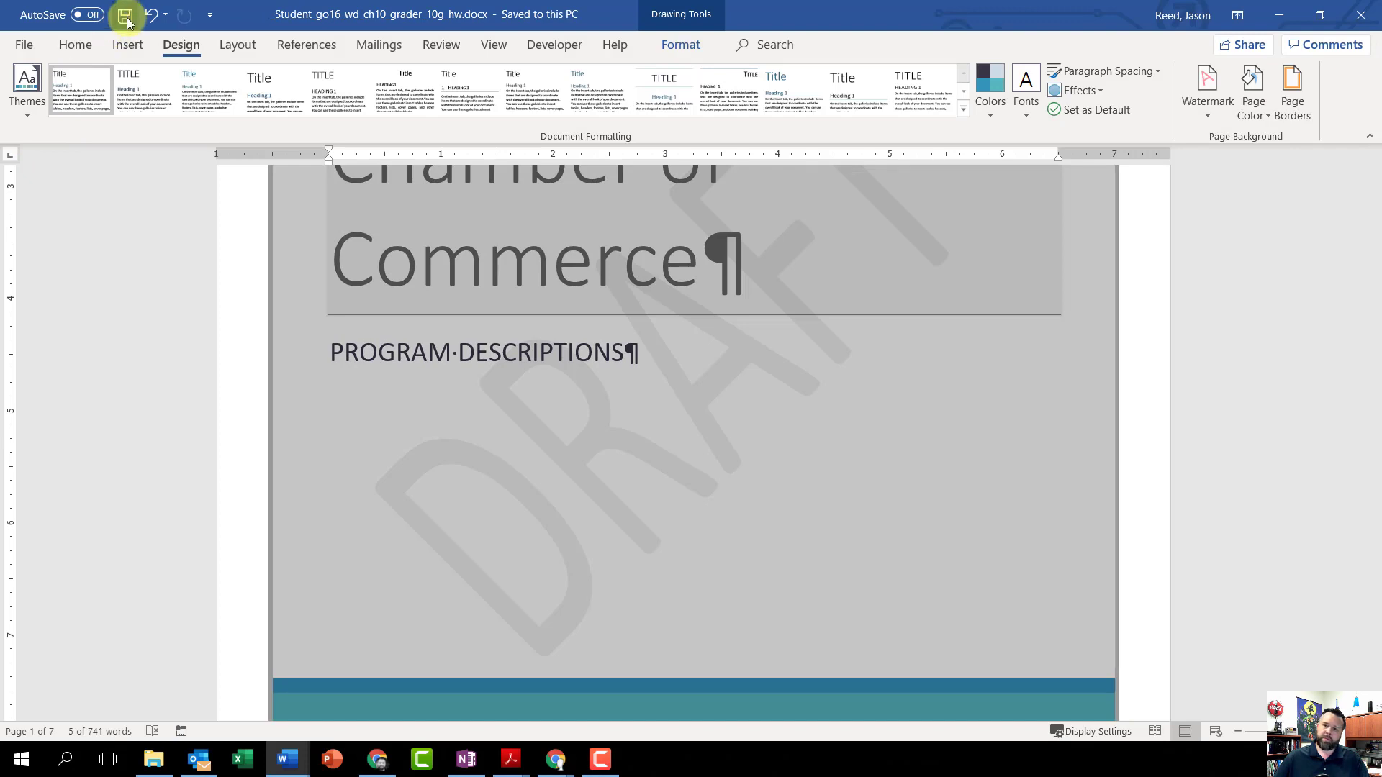
{"action": "left_click", "coordinate": [1370, 15]}
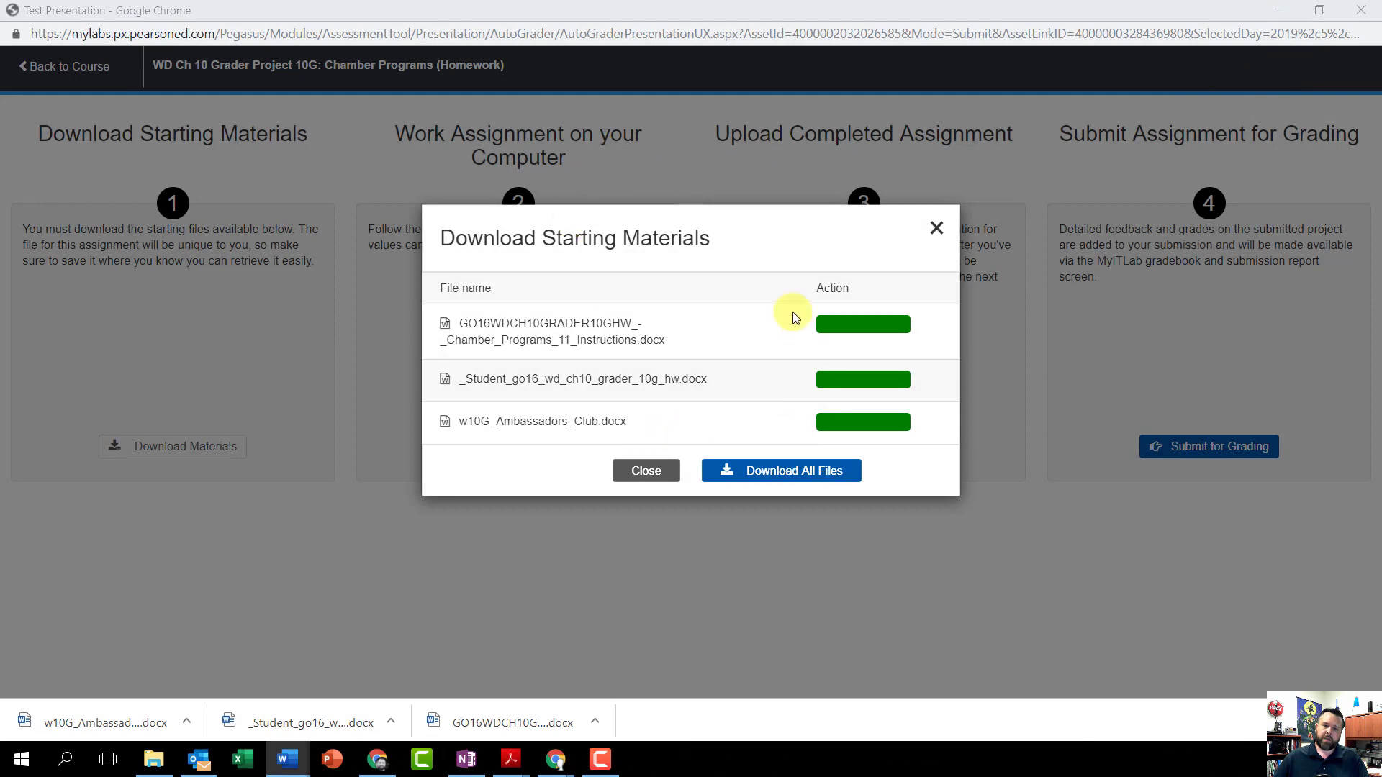
{"action": "left_click", "coordinate": [936, 231]}
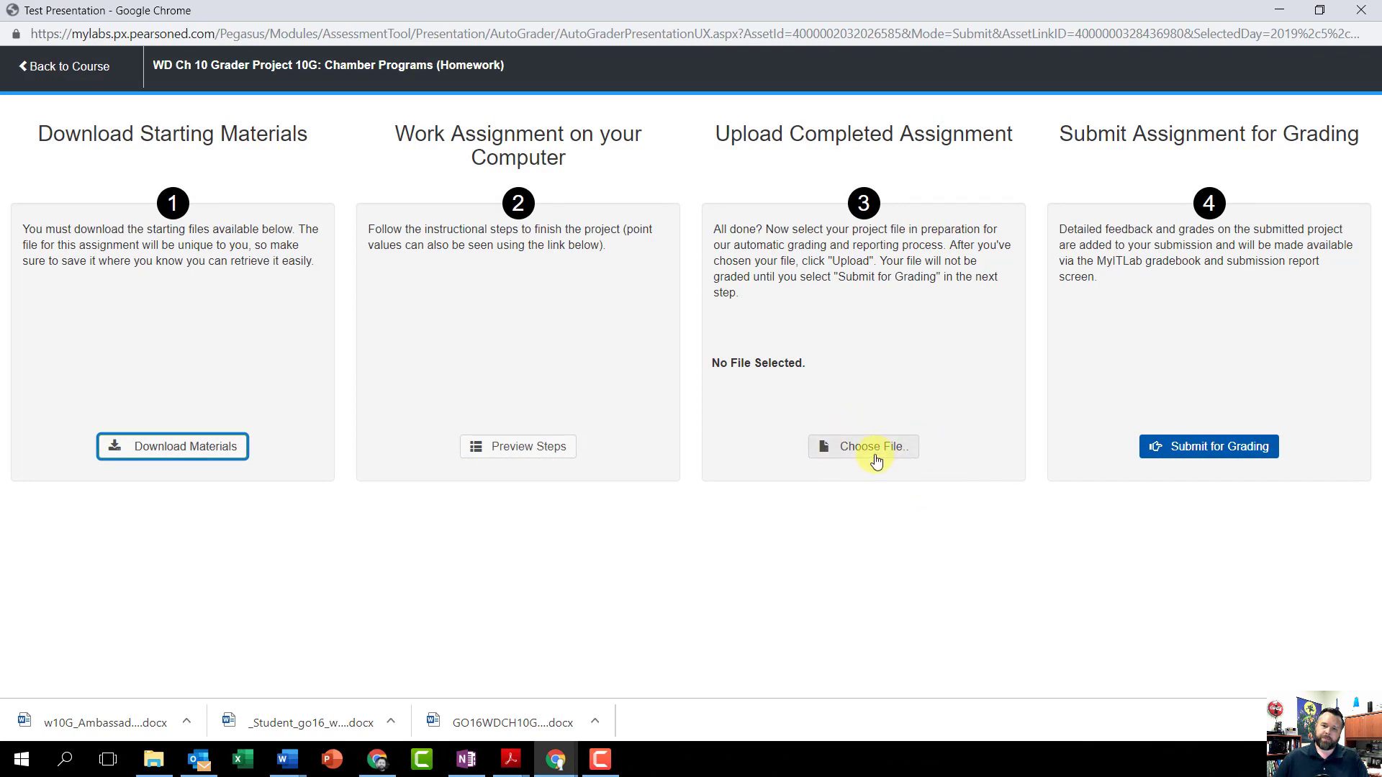
Step: Upload _Student_go16_wd_ch10_grader_10g_hw.docx from Downloads as the completed assignment, submit it for grading and close the assignment
{"action": "left_click", "coordinate": [874, 453]}
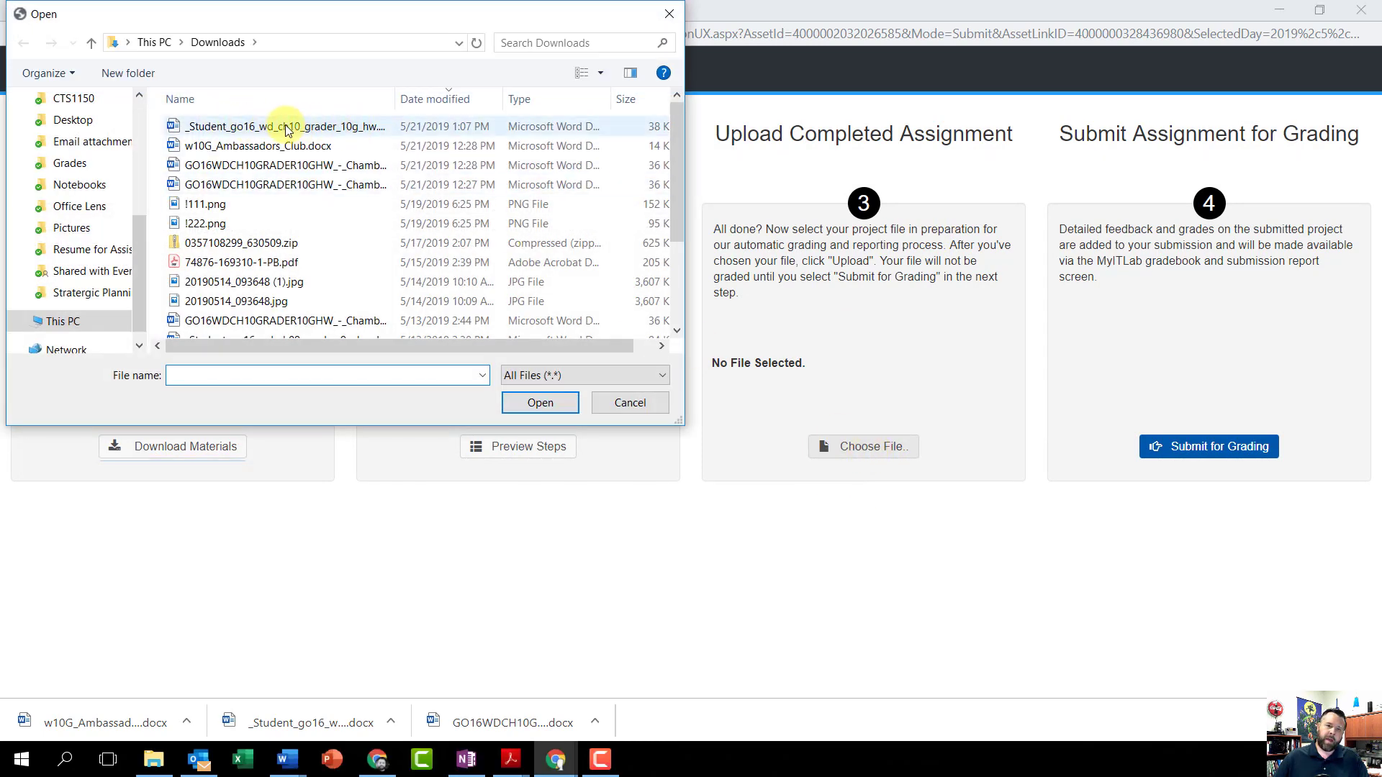
{"action": "left_click", "coordinate": [311, 128]}
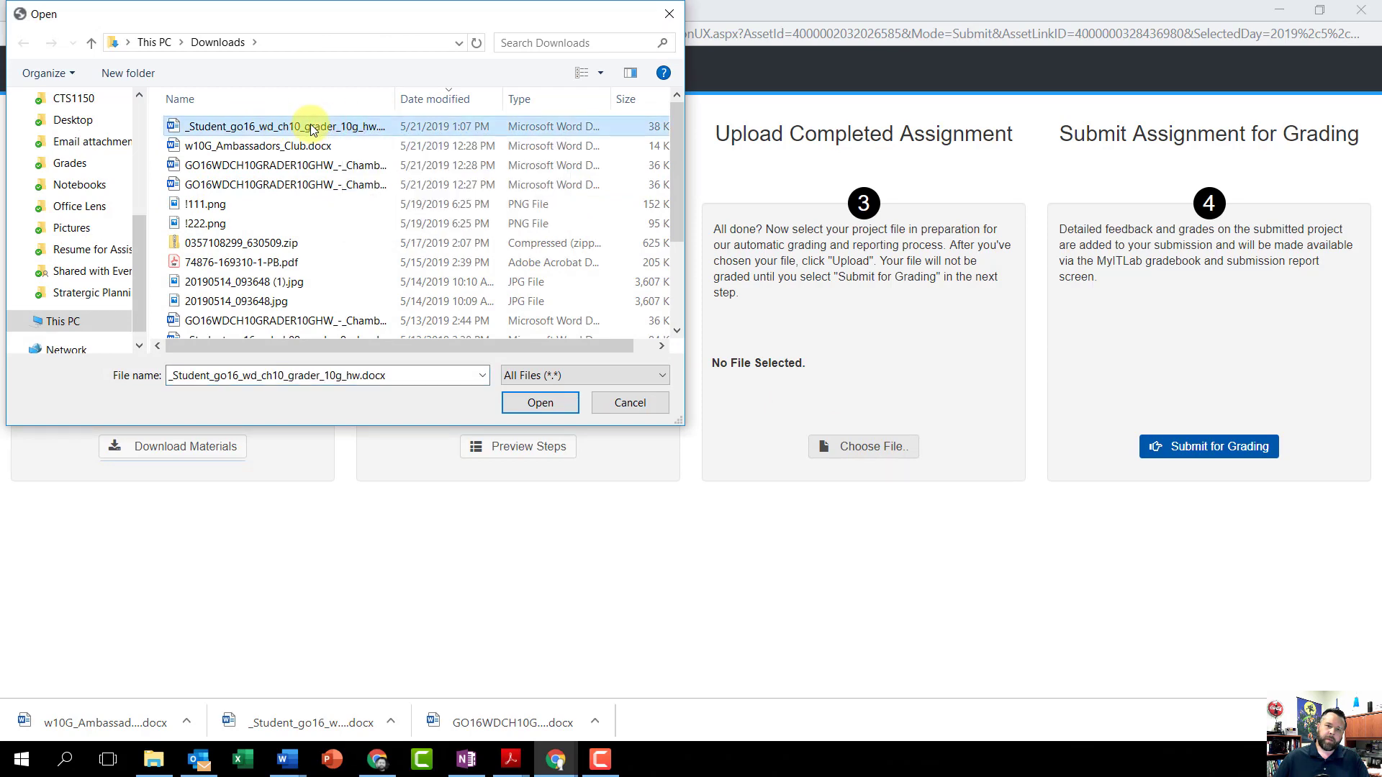
{"action": "left_click", "coordinate": [540, 403]}
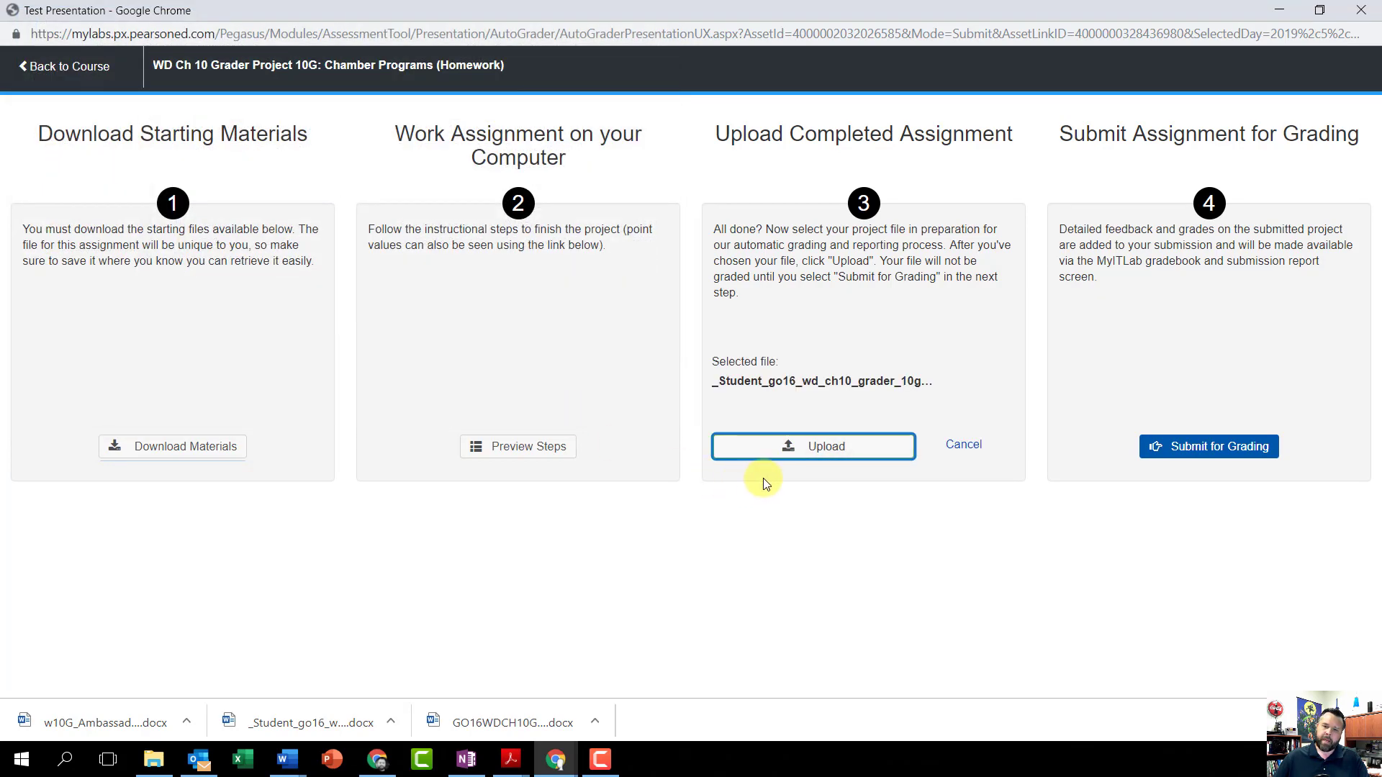
{"action": "left_click", "coordinate": [809, 451]}
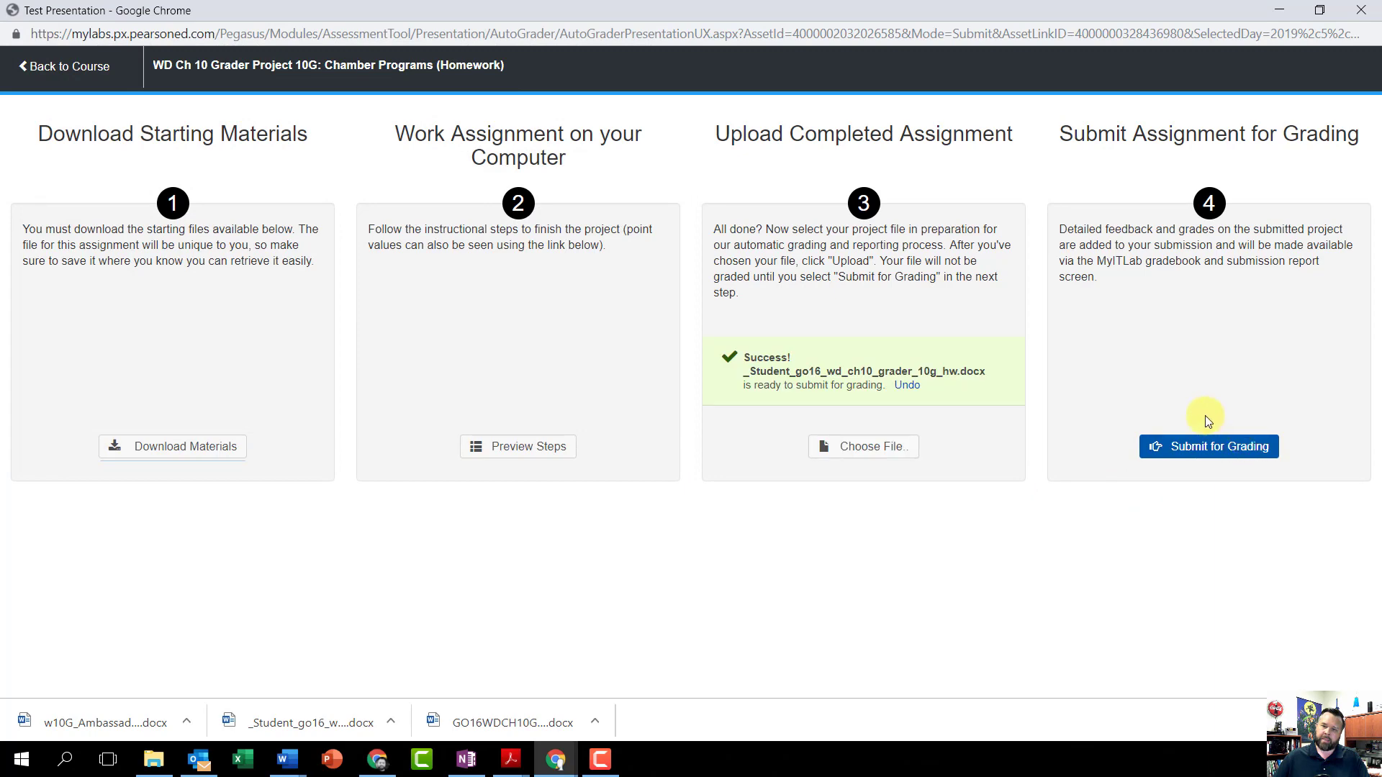
{"action": "left_click", "coordinate": [1234, 457]}
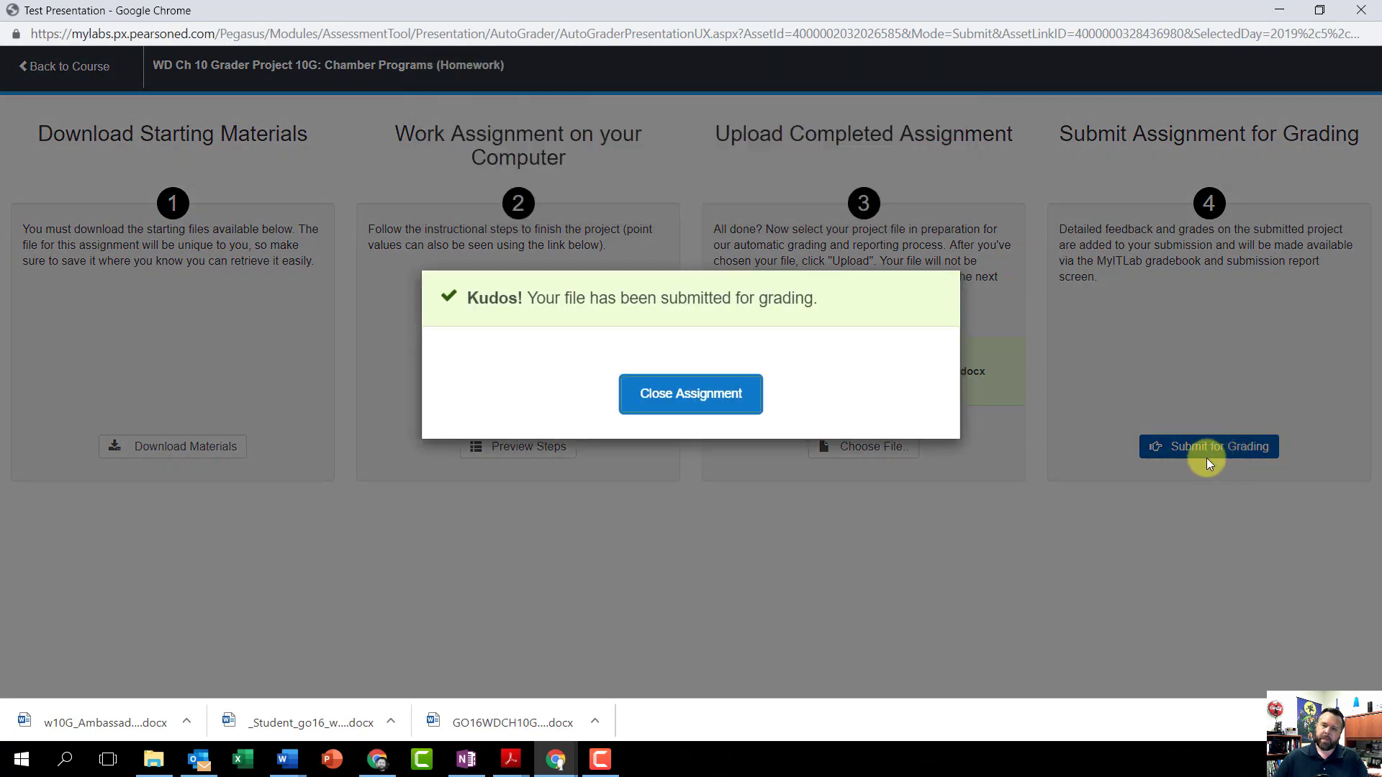
{"action": "left_click", "coordinate": [691, 394]}
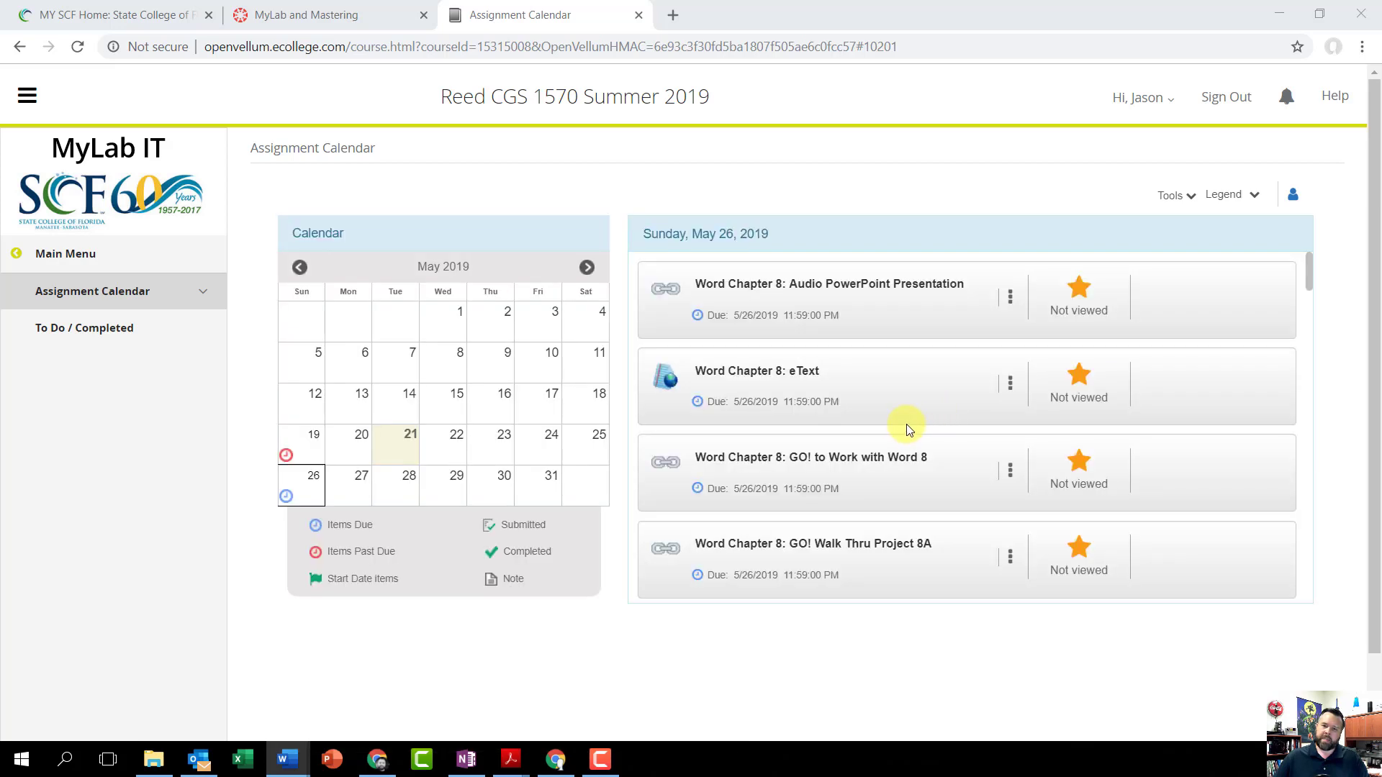
Step: Open the graded attempt of WD Ch 10 Grader Project 10G: Chamber Programs (Homework) from its submissions in the assignment calendar
{"action": "scroll", "coordinate": [908, 425], "scroll_direction": "down", "scroll_amount": 5}
{"action": "scroll", "coordinate": [913, 428], "scroll_direction": "down", "scroll_amount": 10}
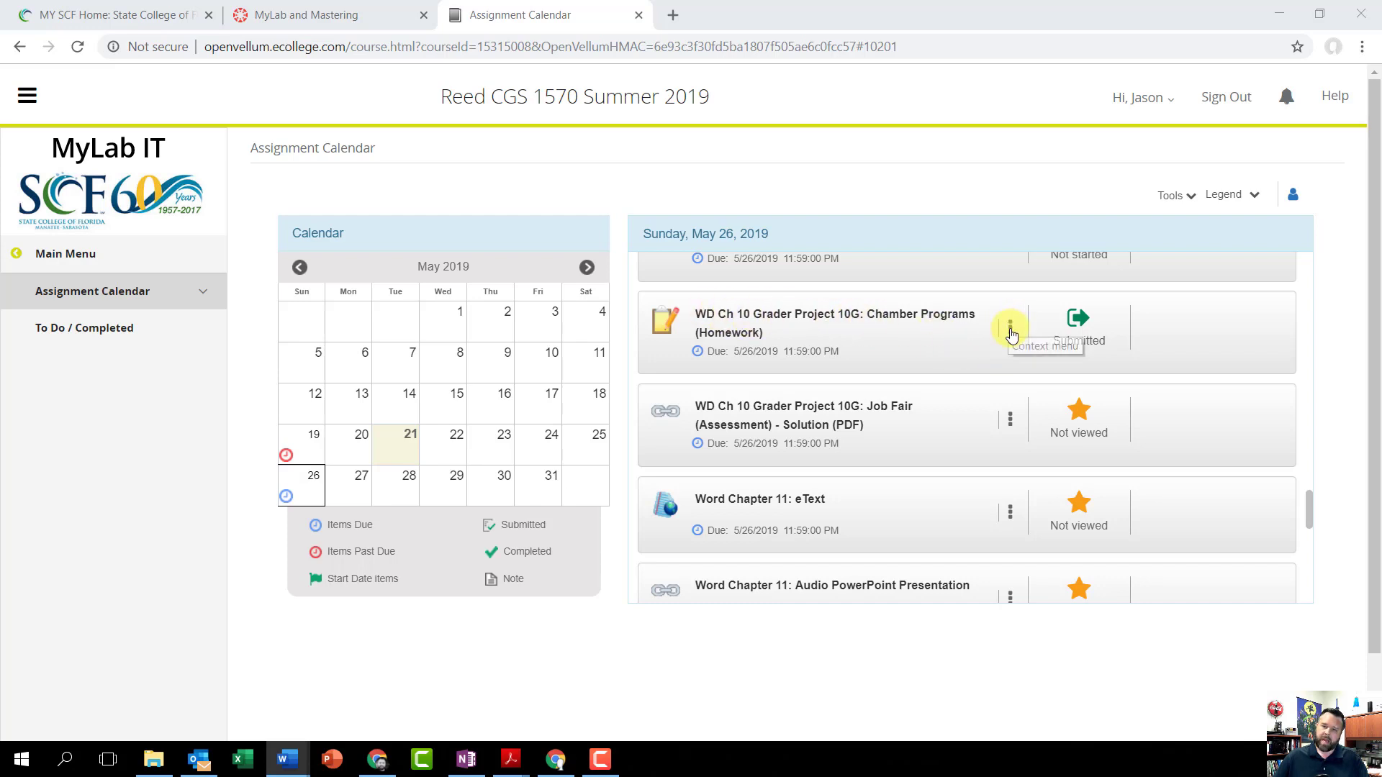
{"action": "left_click", "coordinate": [1011, 327]}
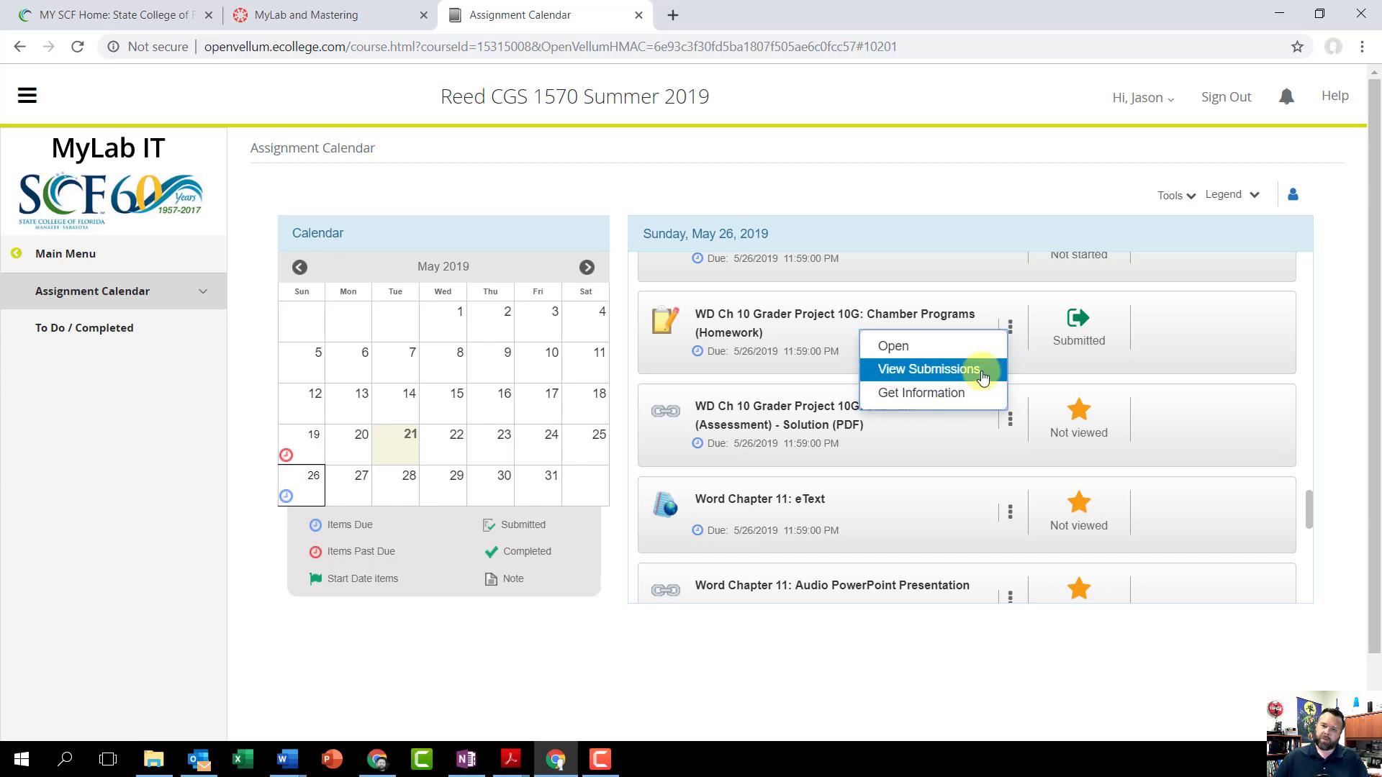
{"action": "left_click", "coordinate": [953, 369]}
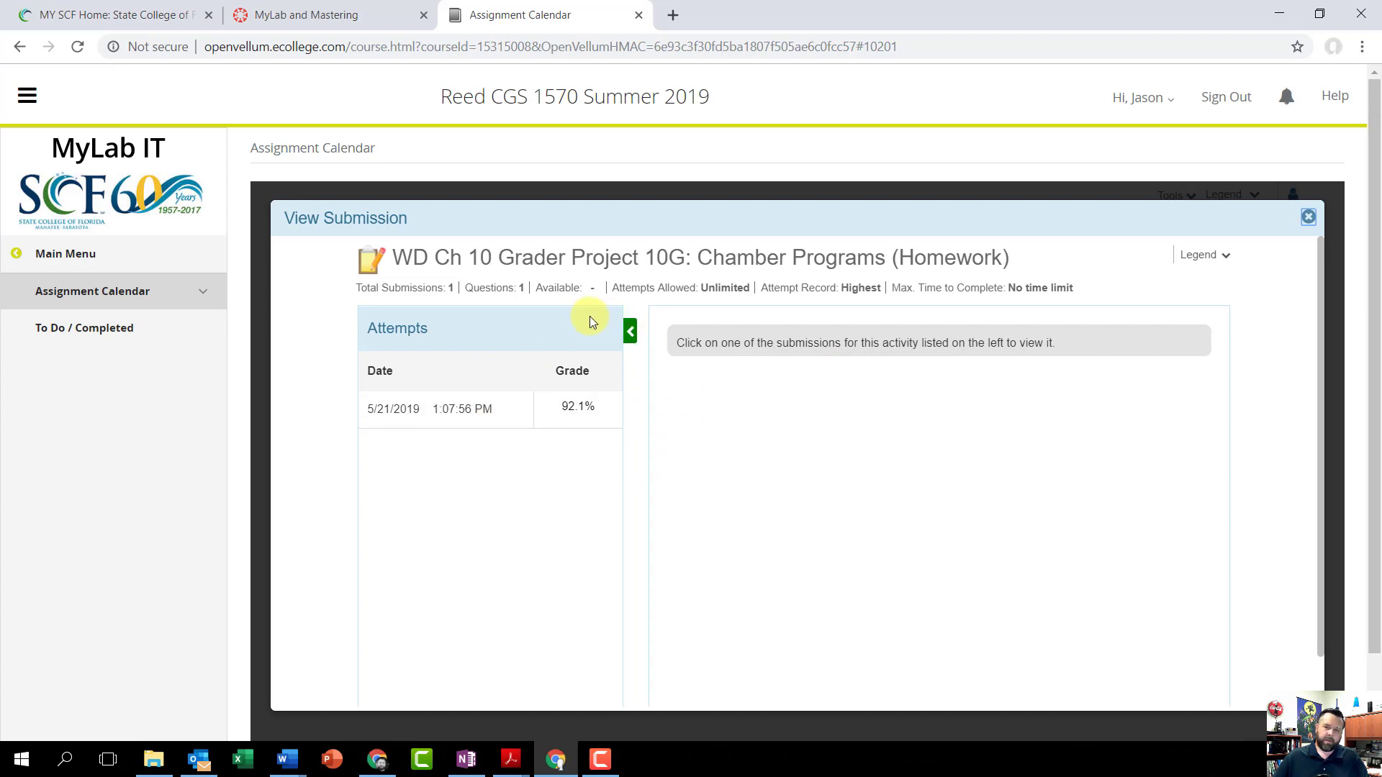
{"action": "left_click", "coordinate": [464, 416]}
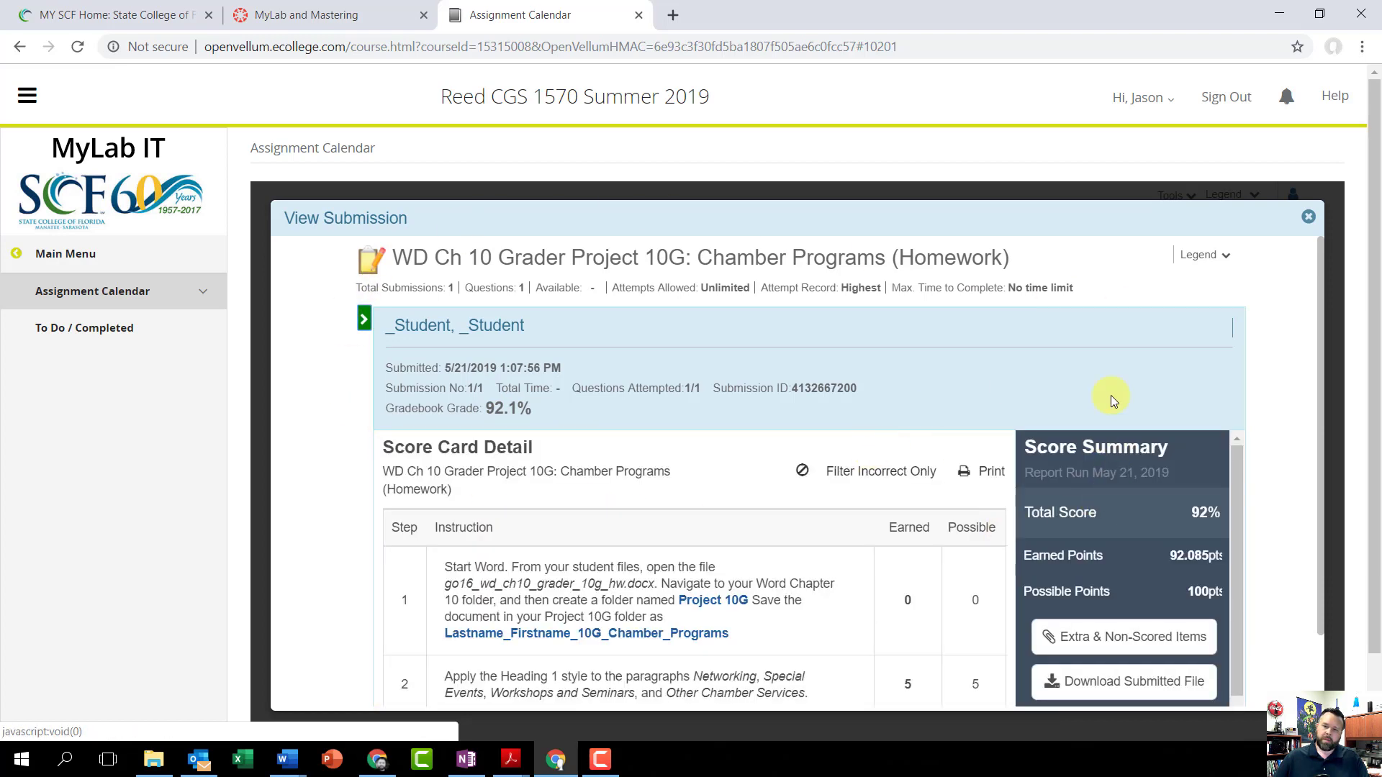
Step: Examine the score card's point deductions for instruction 3 on Heading 2 styles and instruction 7 on table styles and captions
{"action": "scroll", "coordinate": [1329, 320], "scroll_direction": "down", "scroll_amount": 2}
{"action": "scroll", "coordinate": [957, 378], "scroll_direction": "down", "scroll_amount": 3}
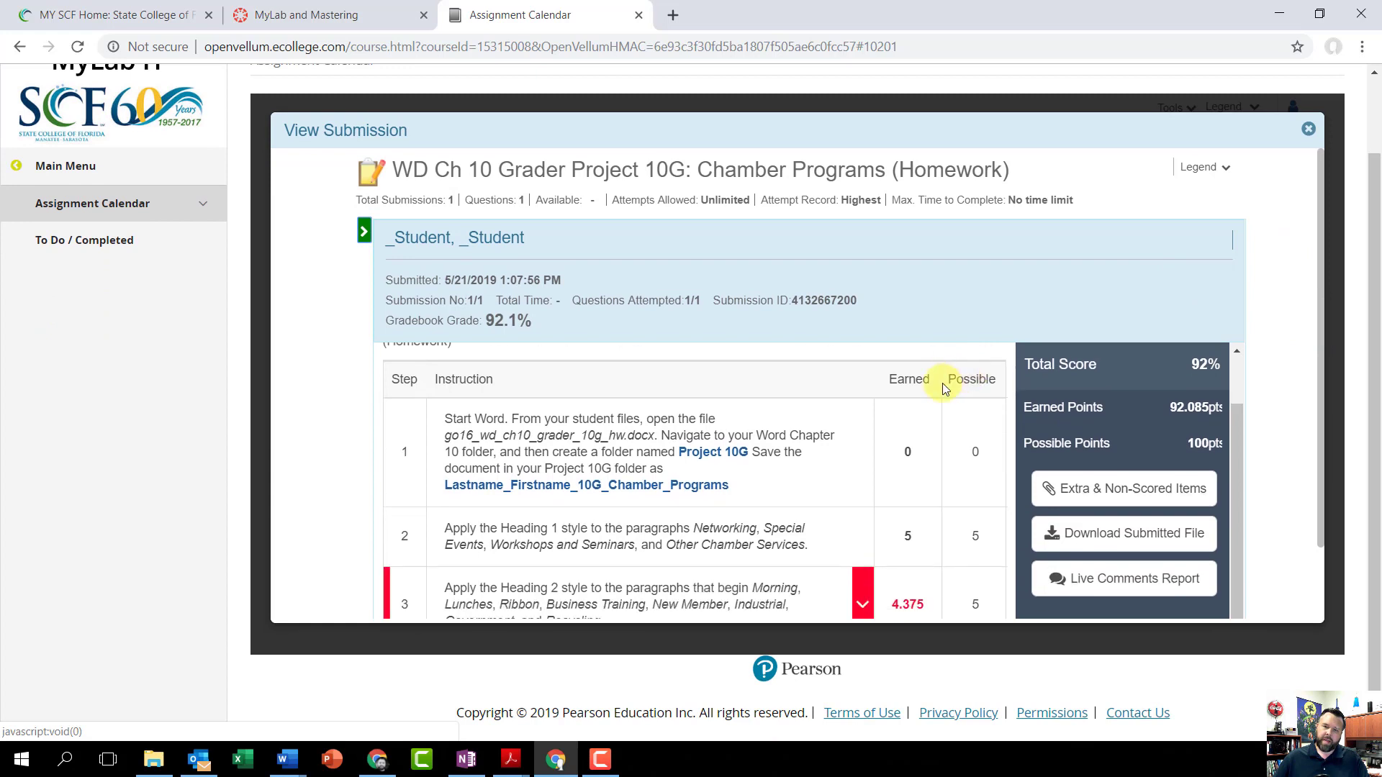
{"action": "scroll", "coordinate": [720, 466], "scroll_direction": "up", "scroll_amount": 1}
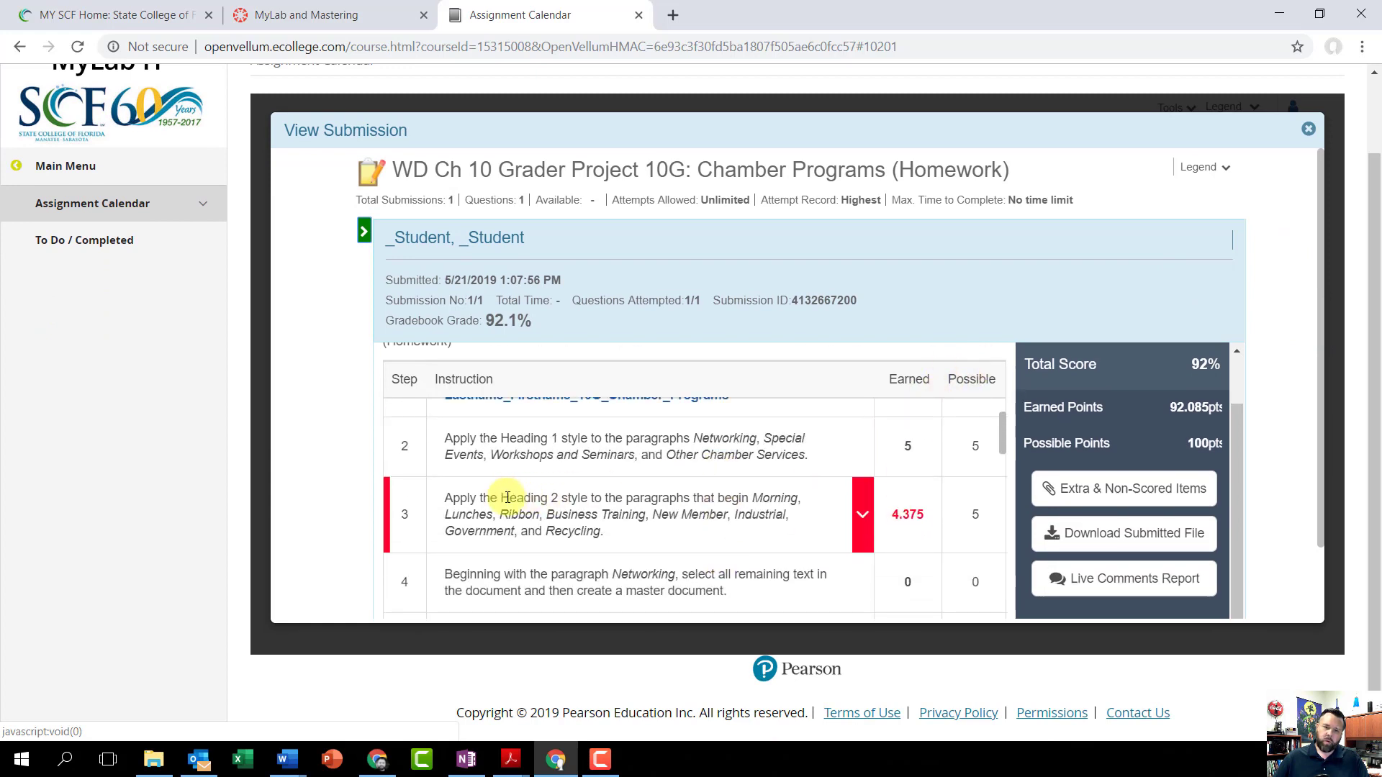
{"action": "left_click", "coordinate": [864, 518]}
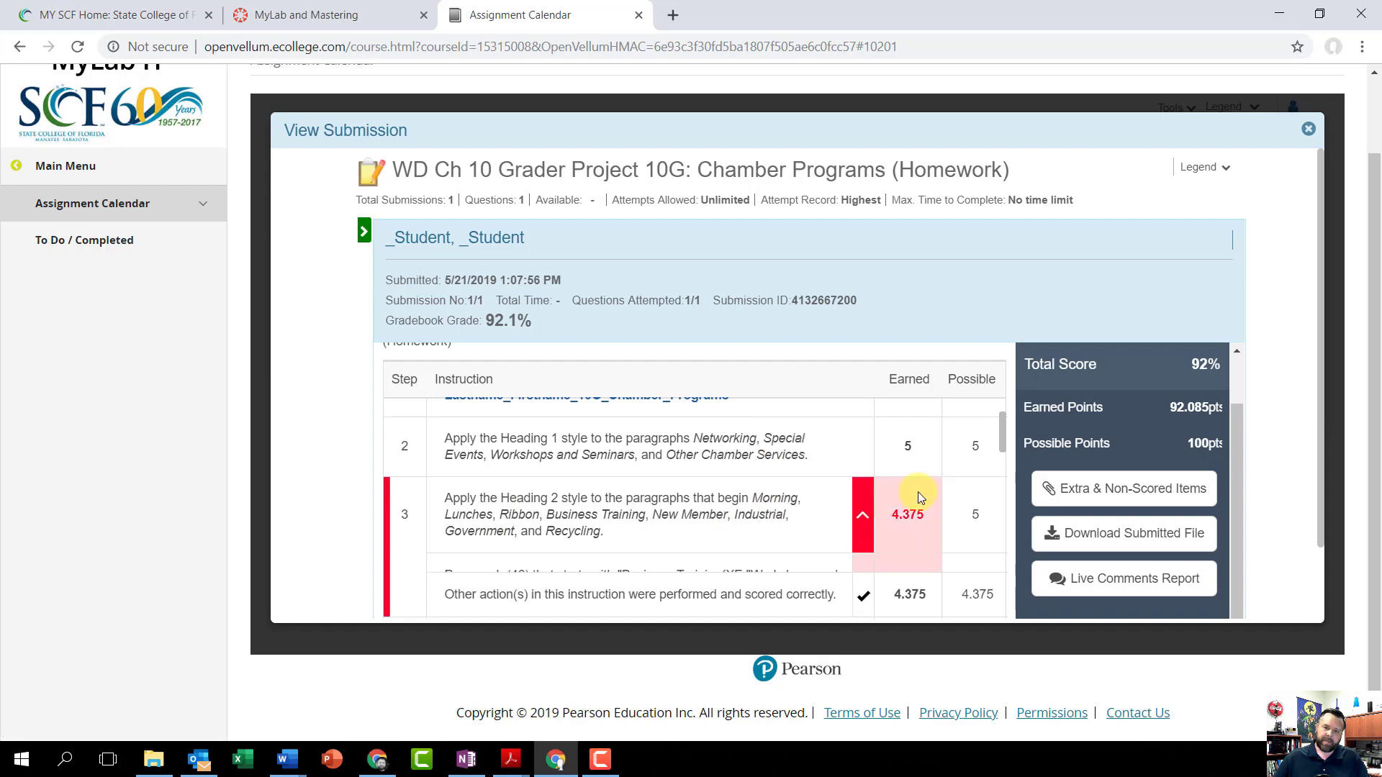
{"action": "scroll", "coordinate": [876, 499], "scroll_direction": "down", "scroll_amount": 1}
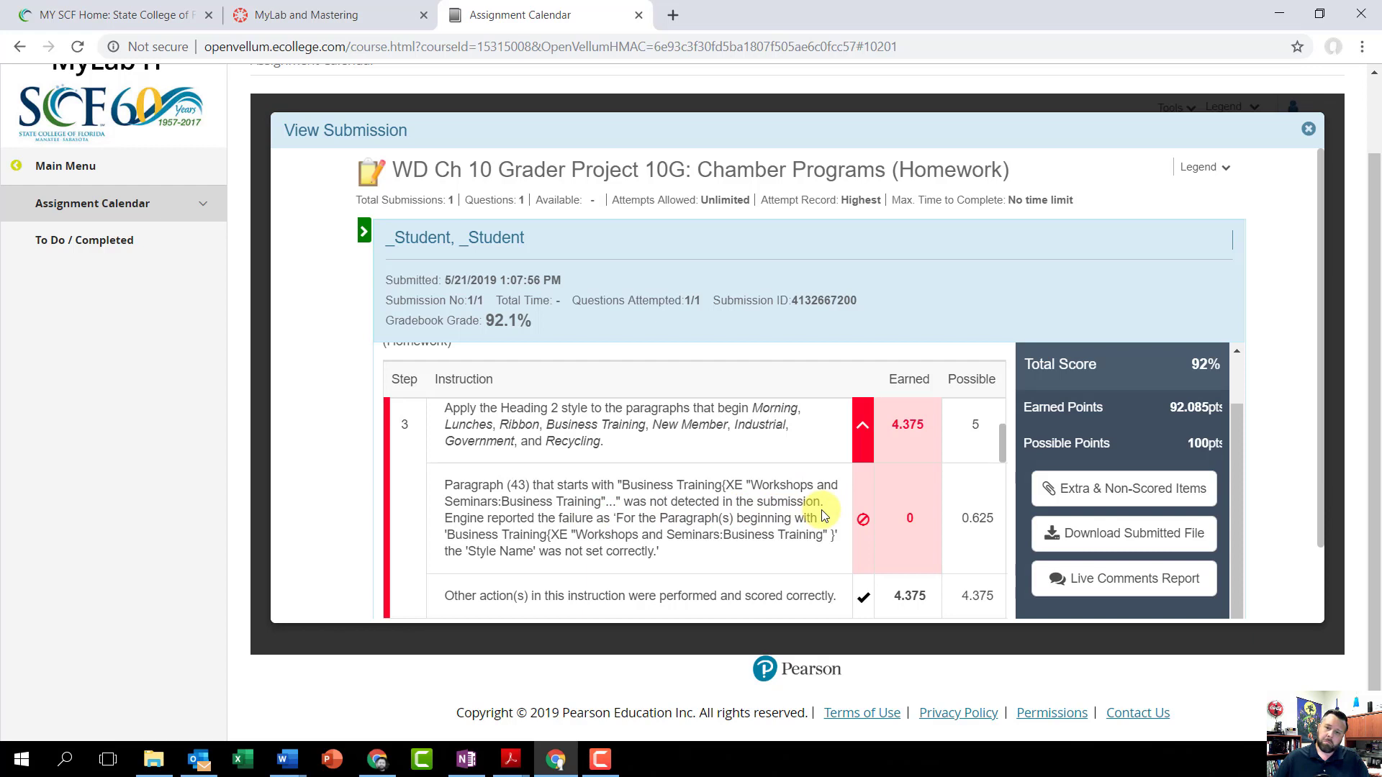
{"action": "scroll", "coordinate": [719, 517], "scroll_direction": "down", "scroll_amount": 10}
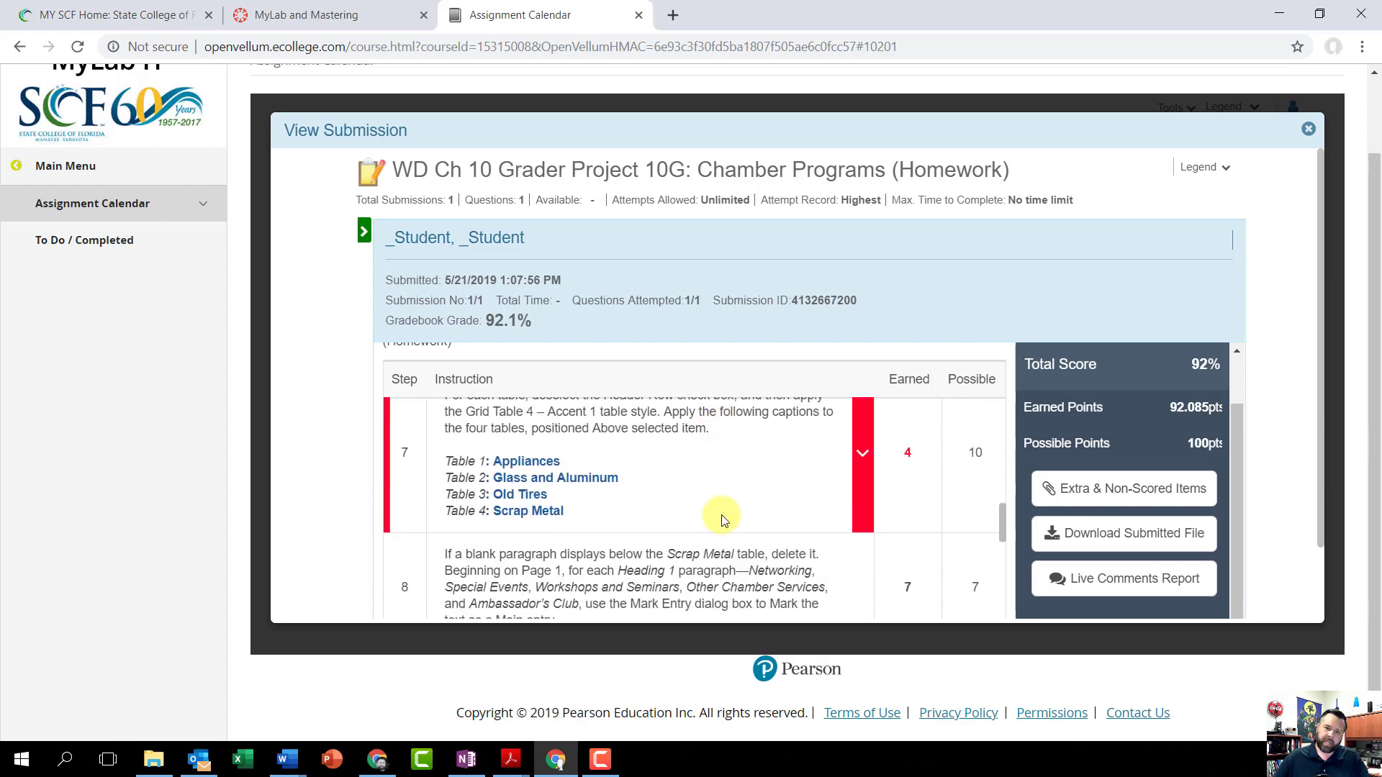
{"action": "scroll", "coordinate": [723, 520], "scroll_direction": "up", "scroll_amount": 2}
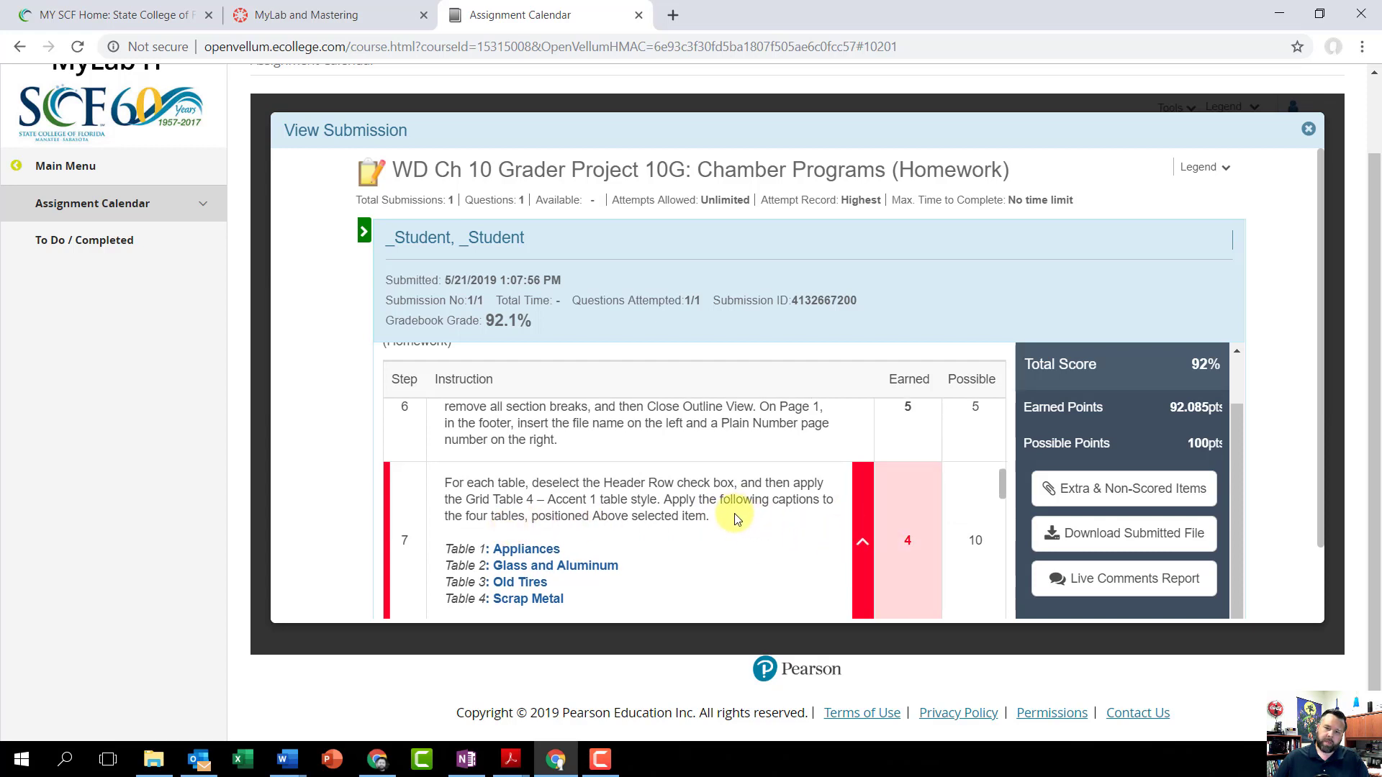
{"action": "scroll", "coordinate": [734, 515], "scroll_direction": "down", "scroll_amount": 3}
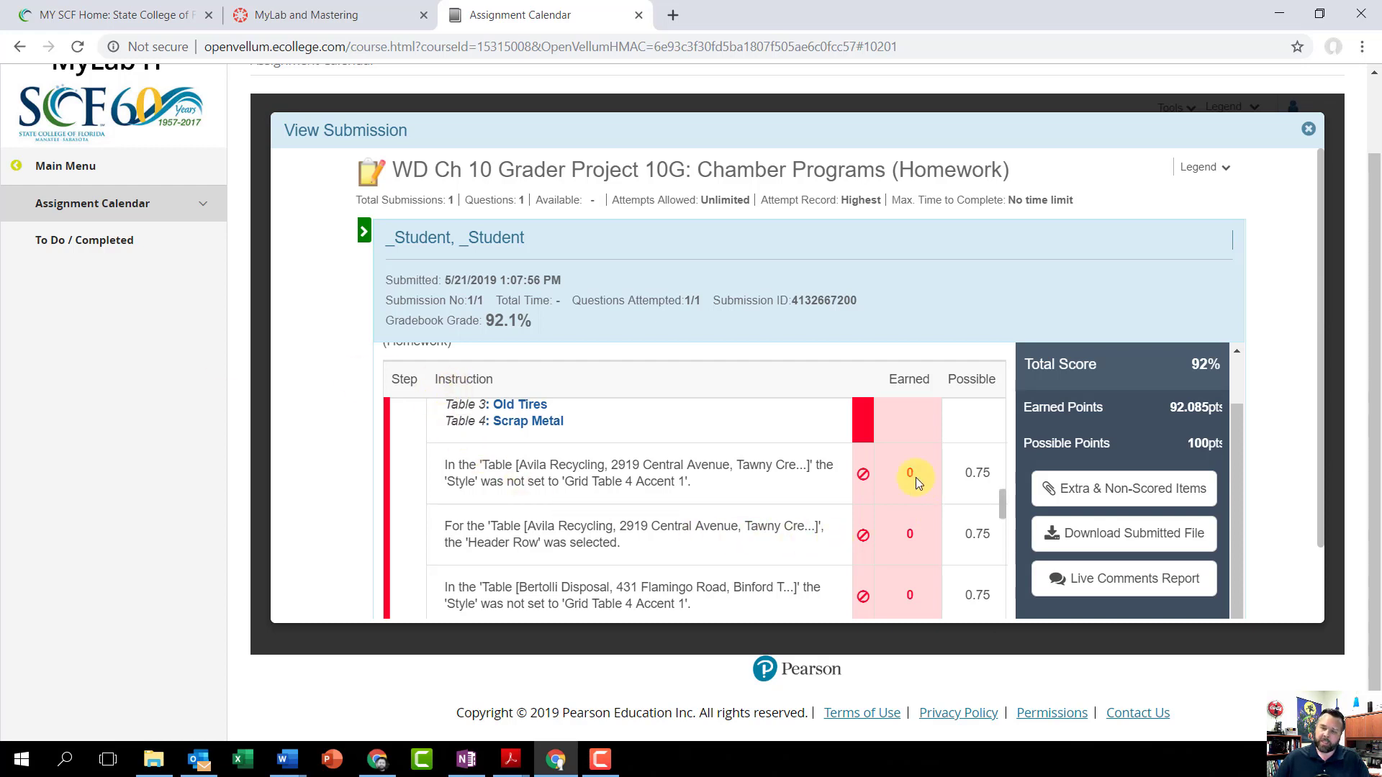
{"action": "scroll", "coordinate": [917, 472], "scroll_direction": "down", "scroll_amount": 6}
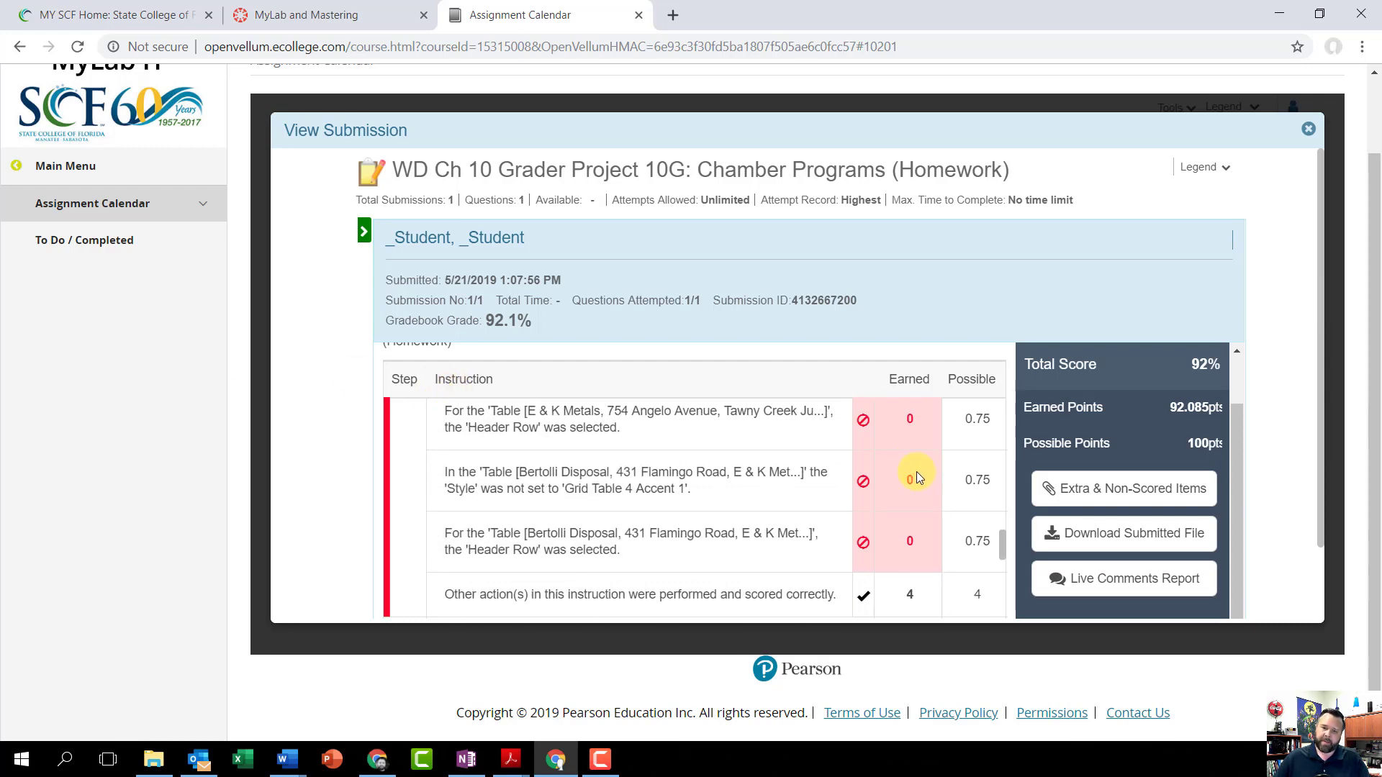
Step: Examine the score card's point deductions for instruction 9 on index subentries and instruction 14 on updating the tables and index
{"action": "scroll", "coordinate": [917, 473], "scroll_direction": "down", "scroll_amount": 3}
{"action": "scroll", "coordinate": [910, 478], "scroll_direction": "down", "scroll_amount": 1}
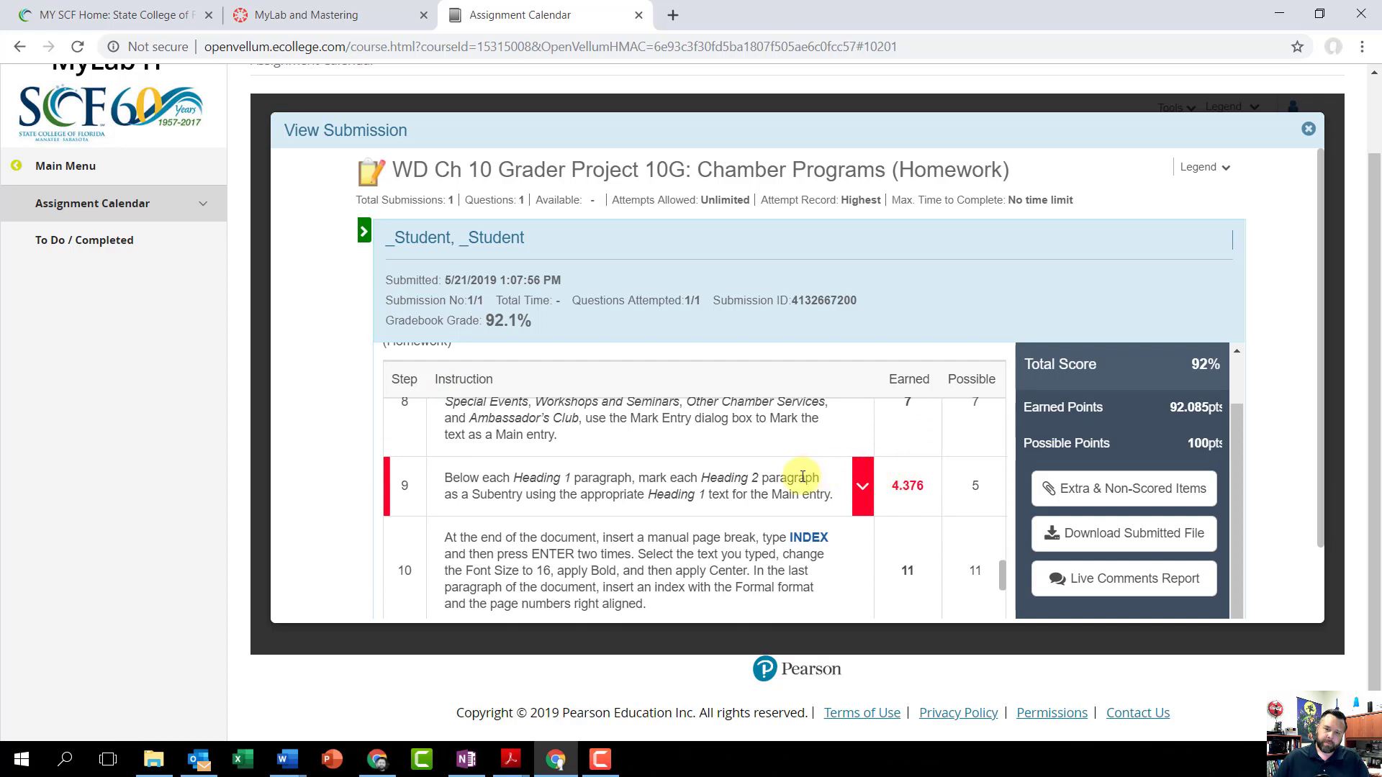
{"action": "left_click", "coordinate": [861, 493]}
{"action": "scroll", "coordinate": [742, 476], "scroll_direction": "down", "scroll_amount": 2}
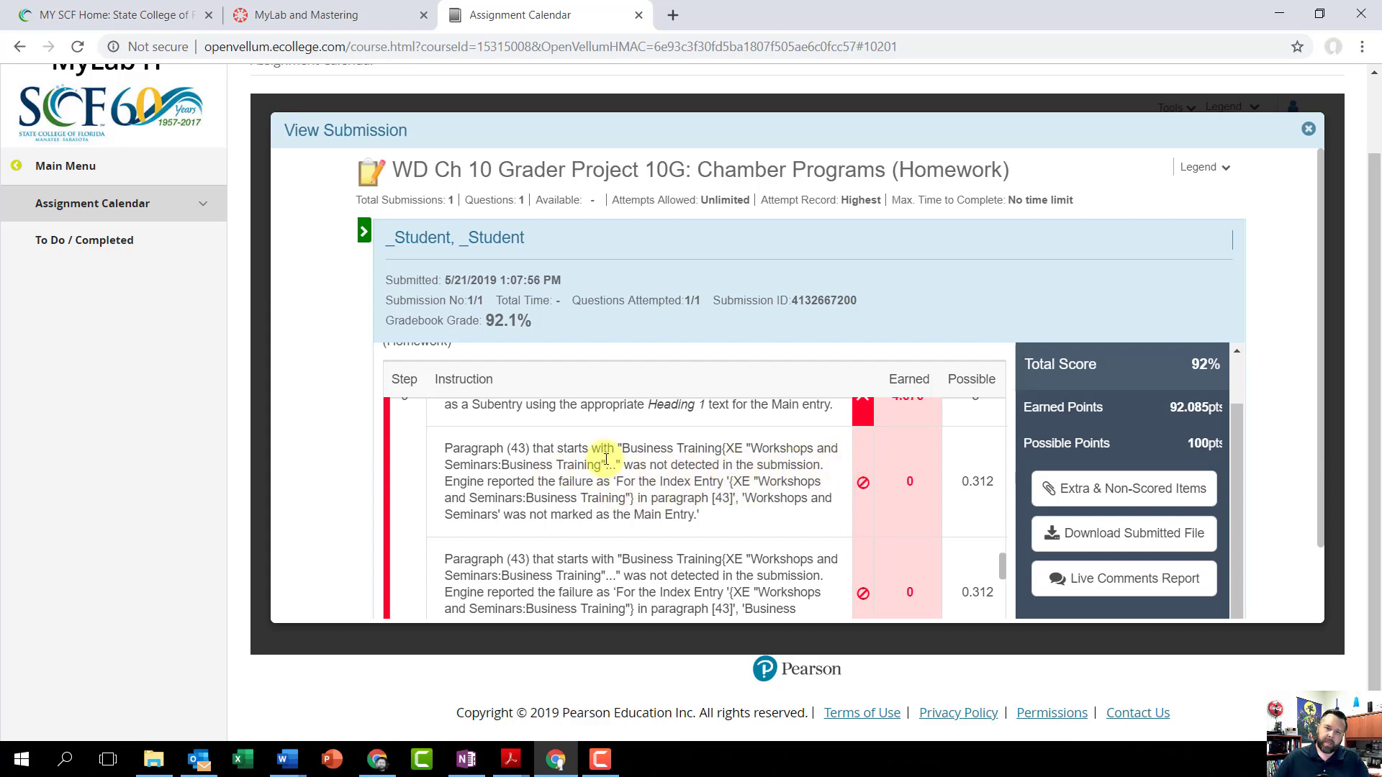
{"action": "scroll", "coordinate": [673, 483], "scroll_direction": "down", "scroll_amount": 3}
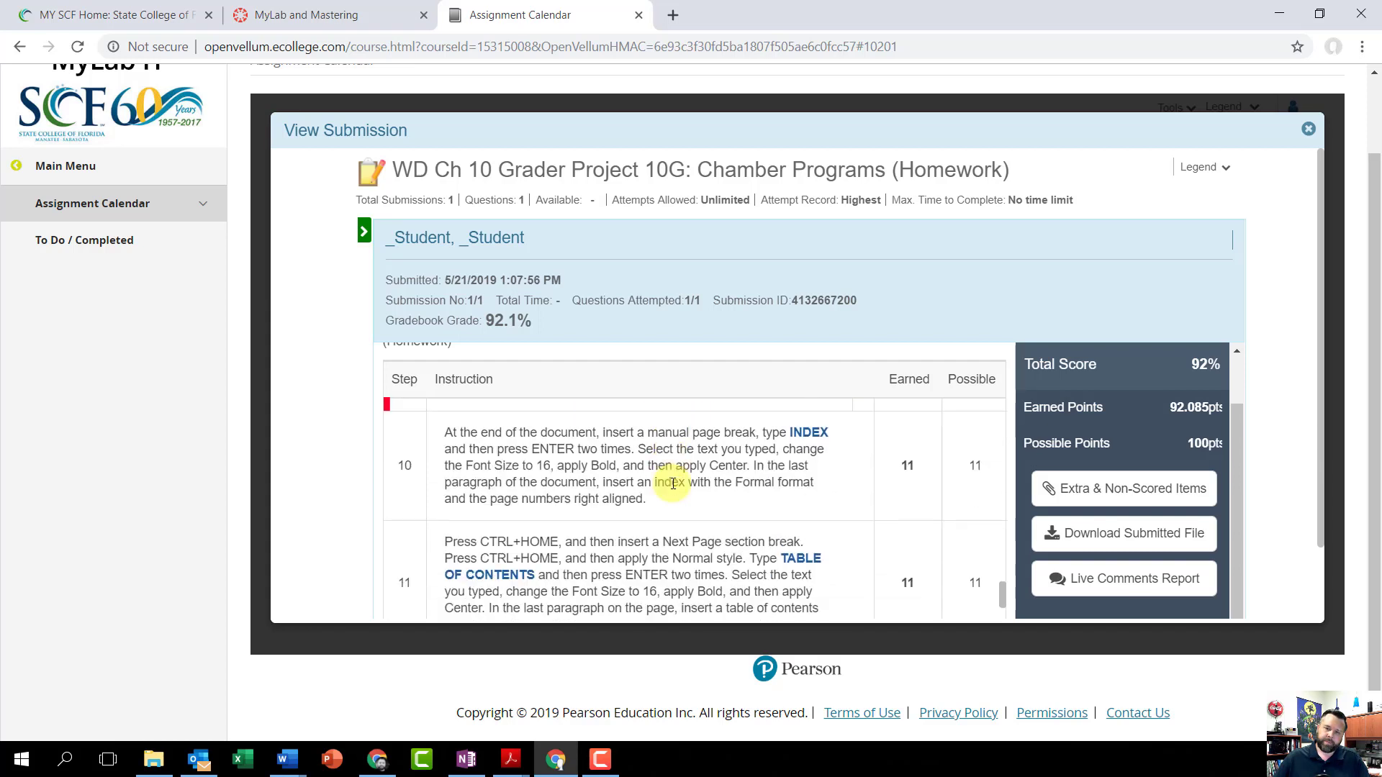
{"action": "scroll", "coordinate": [673, 483], "scroll_direction": "down", "scroll_amount": 4}
{"action": "scroll", "coordinate": [539, 464], "scroll_direction": "down", "scroll_amount": 1}
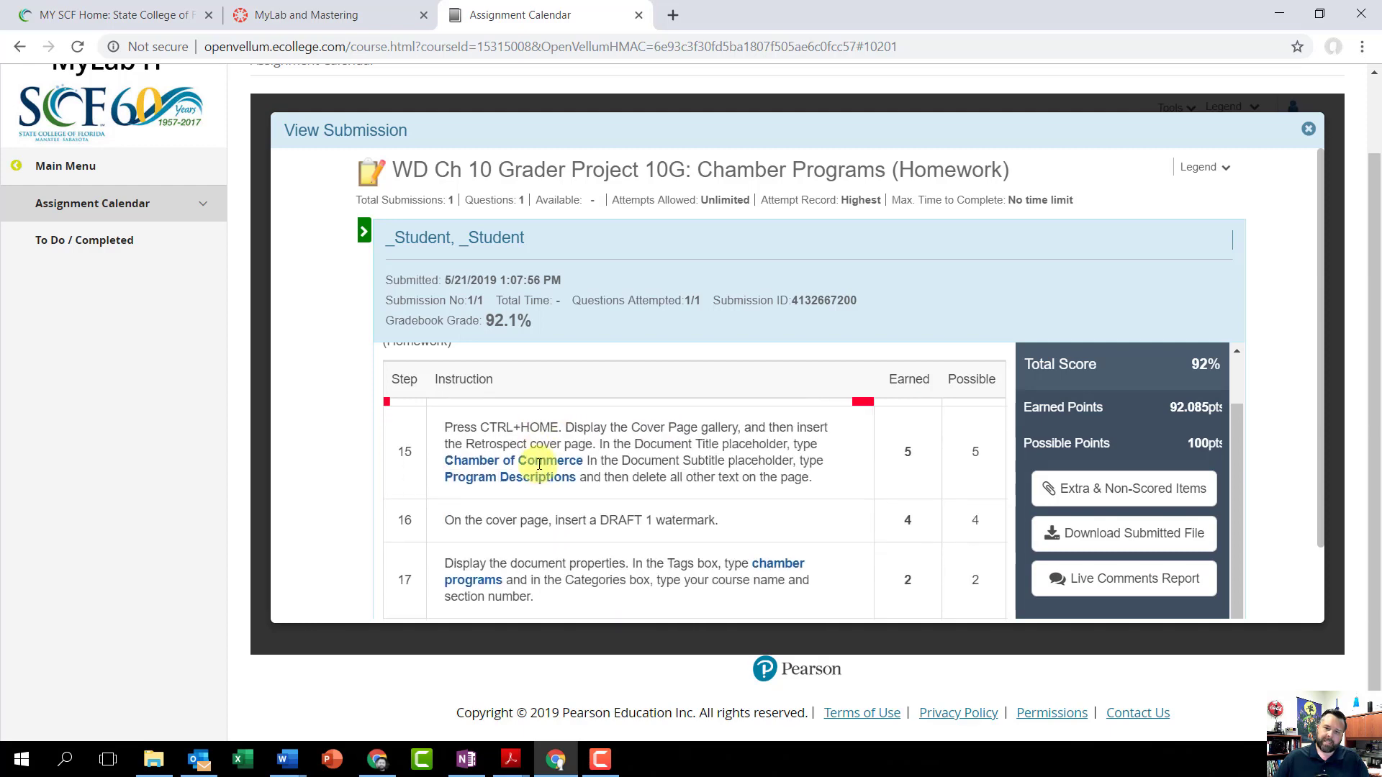
{"action": "scroll", "coordinate": [539, 465], "scroll_direction": "up", "scroll_amount": 3}
{"action": "scroll", "coordinate": [536, 522], "scroll_direction": "down", "scroll_amount": 1}
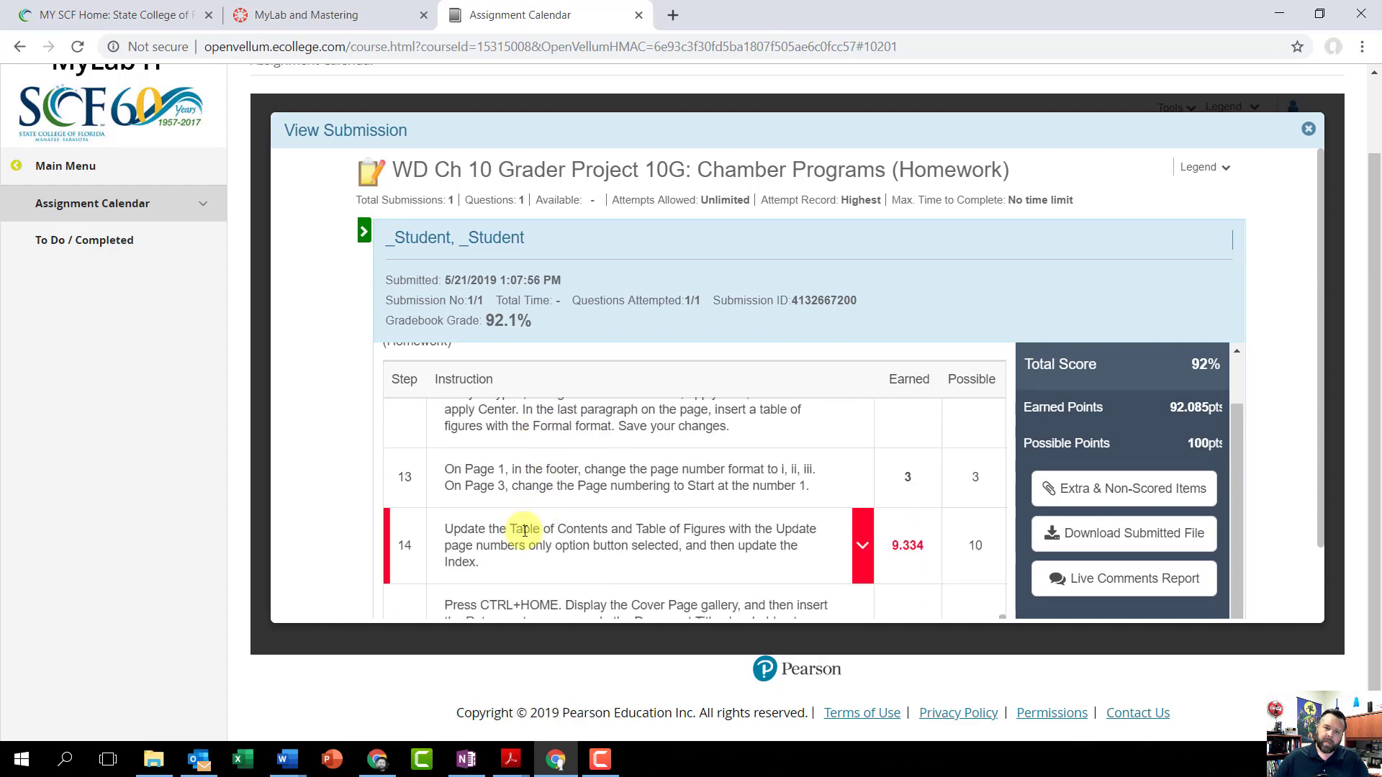
{"action": "left_click", "coordinate": [861, 550]}
{"action": "scroll", "coordinate": [784, 532], "scroll_direction": "down", "scroll_amount": 3}
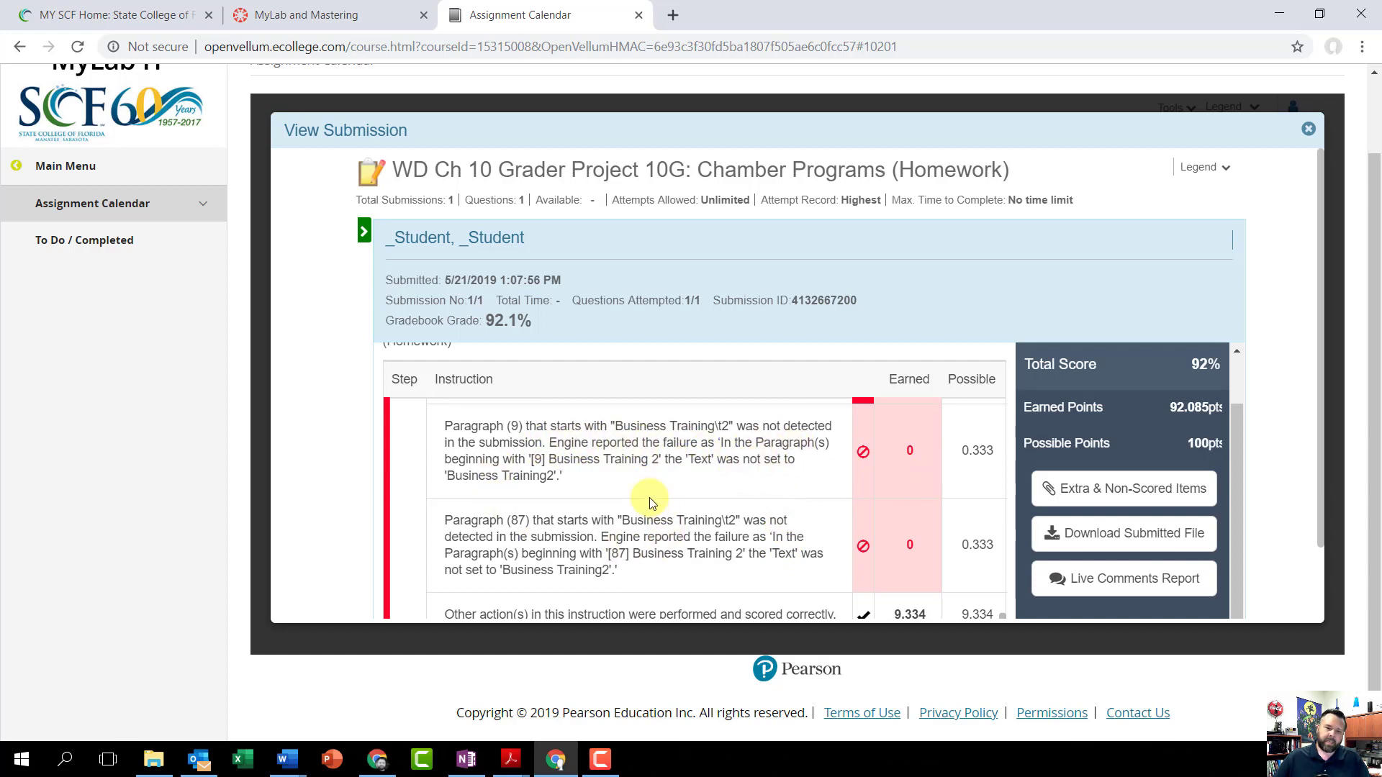
Step: Reopen _Student_go16_wd_ch10_grader_10g_hw.docx in Word and locate the Business Training paragraph under Workshops and Seminars
{"action": "left_click", "coordinate": [164, 761]}
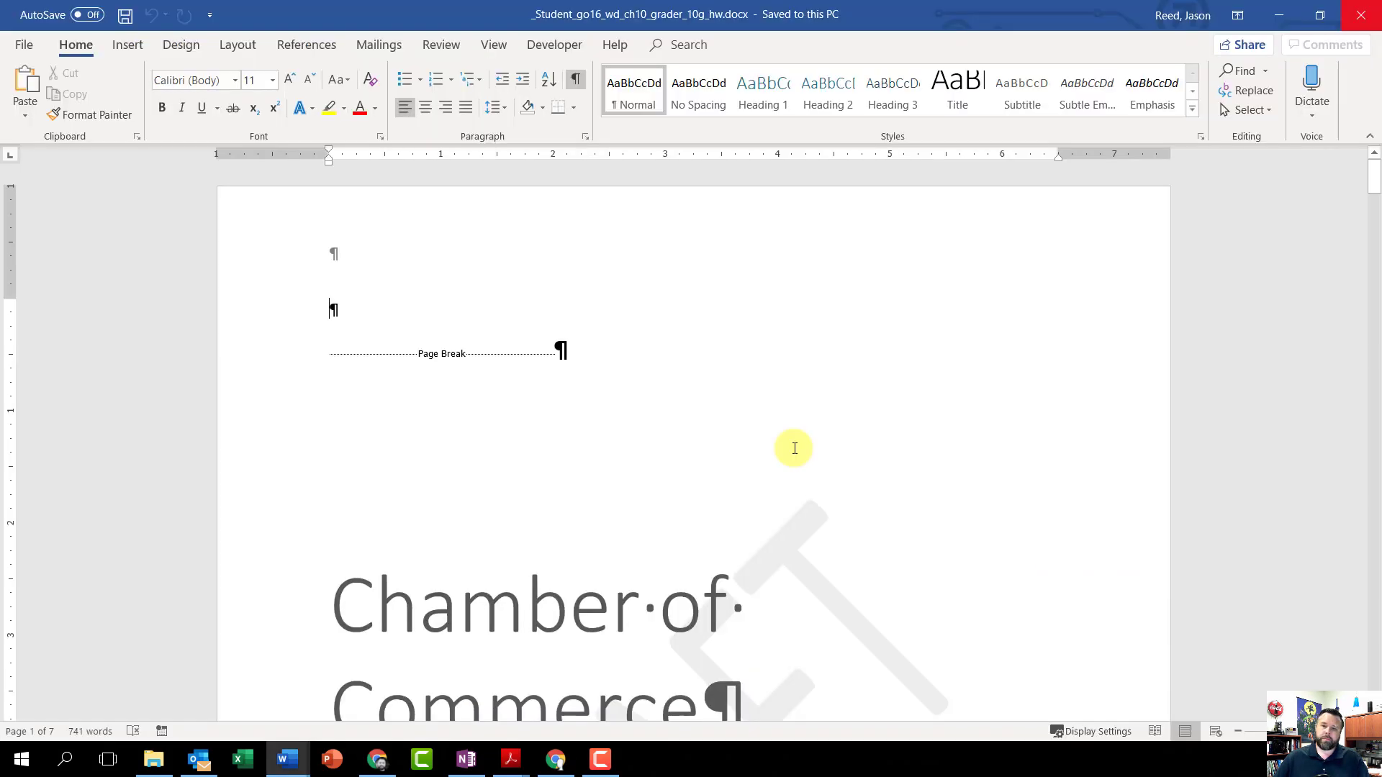
{"action": "scroll", "coordinate": [794, 443], "scroll_direction": "down", "scroll_amount": 10}
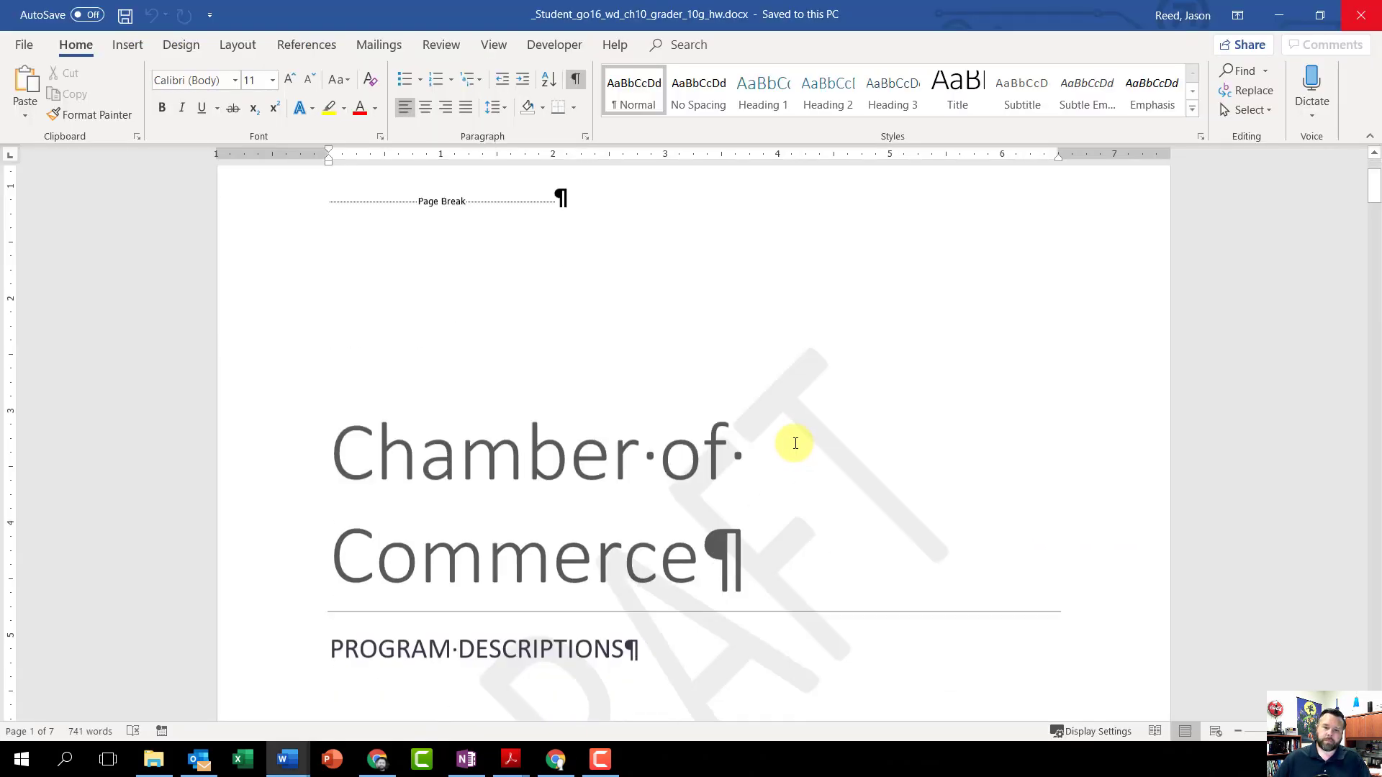
{"action": "scroll", "coordinate": [796, 435], "scroll_direction": "down", "scroll_amount": 15}
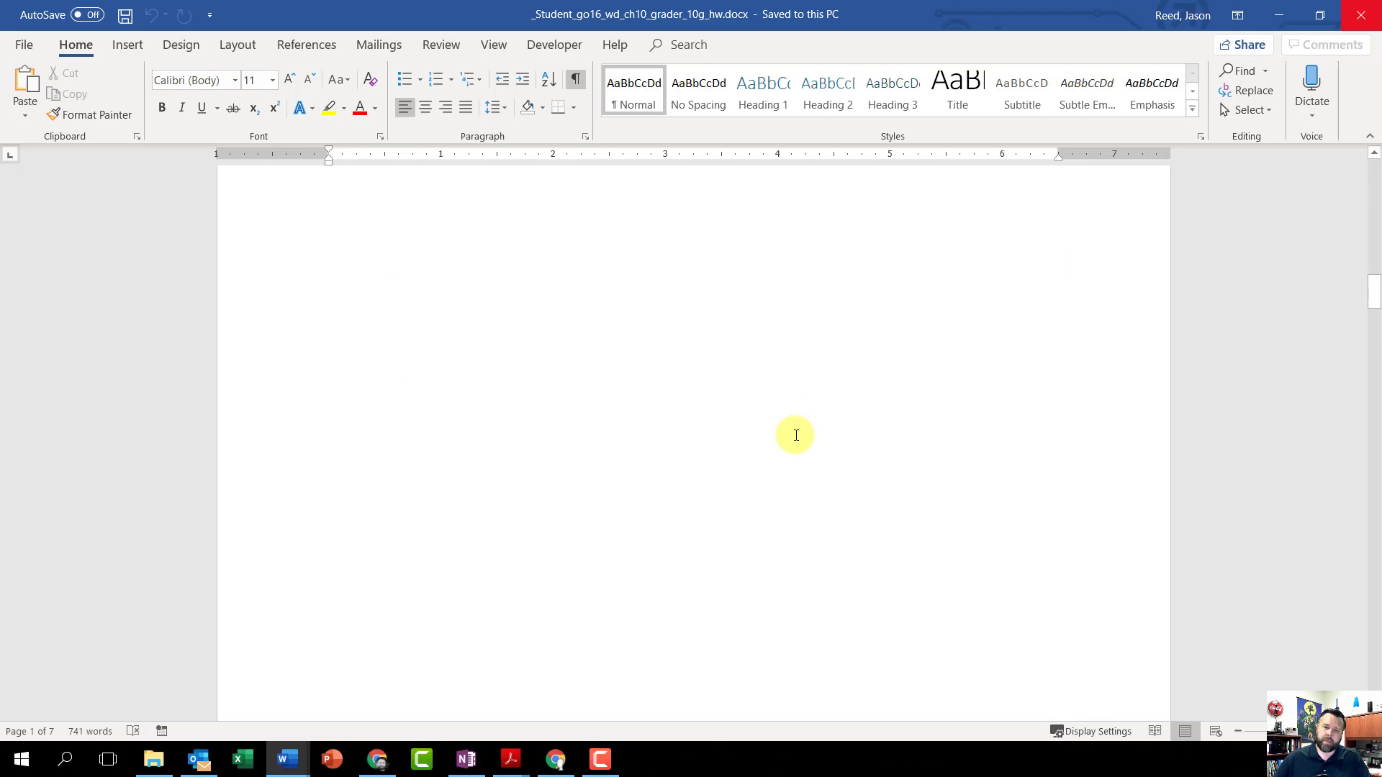
{"action": "scroll", "coordinate": [796, 435], "scroll_direction": "down", "scroll_amount": 15}
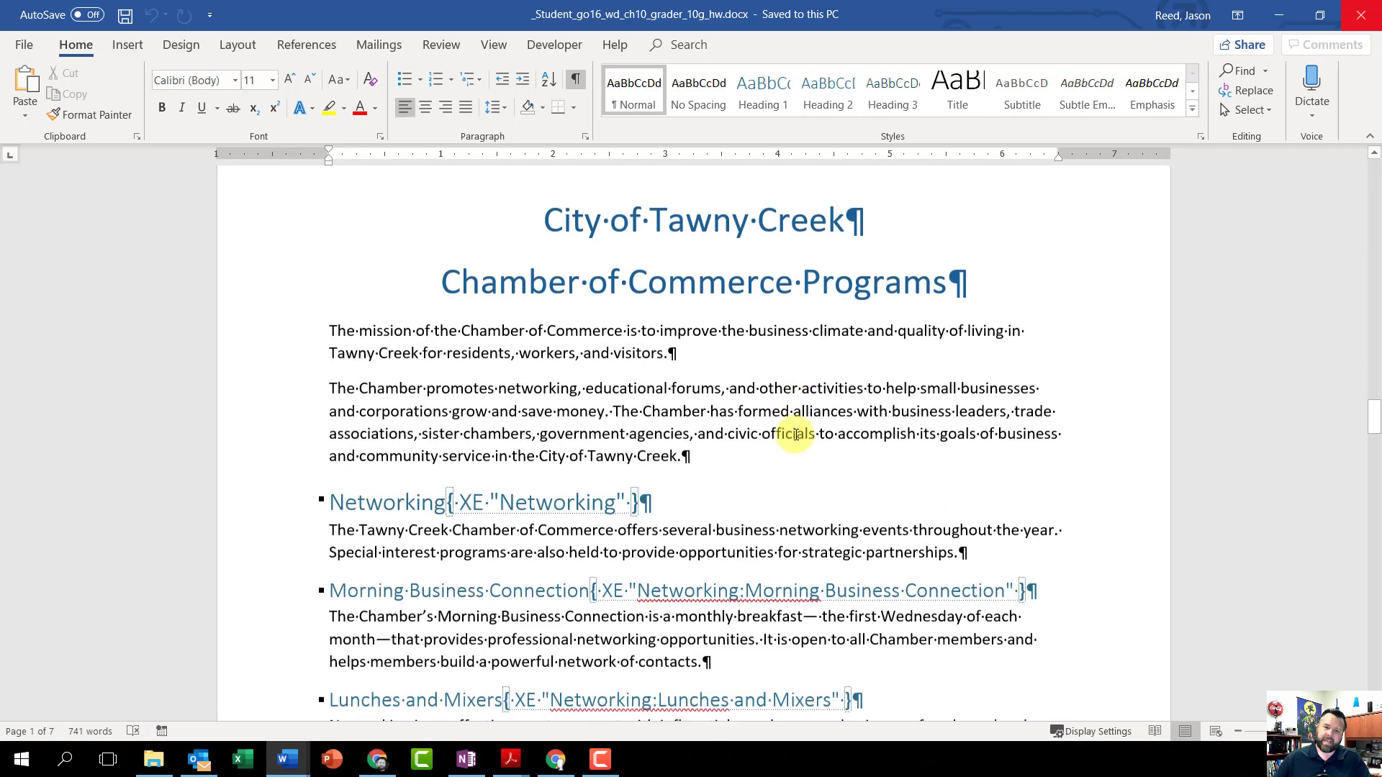
{"action": "scroll", "coordinate": [569, 364], "scroll_direction": "up", "scroll_amount": 3}
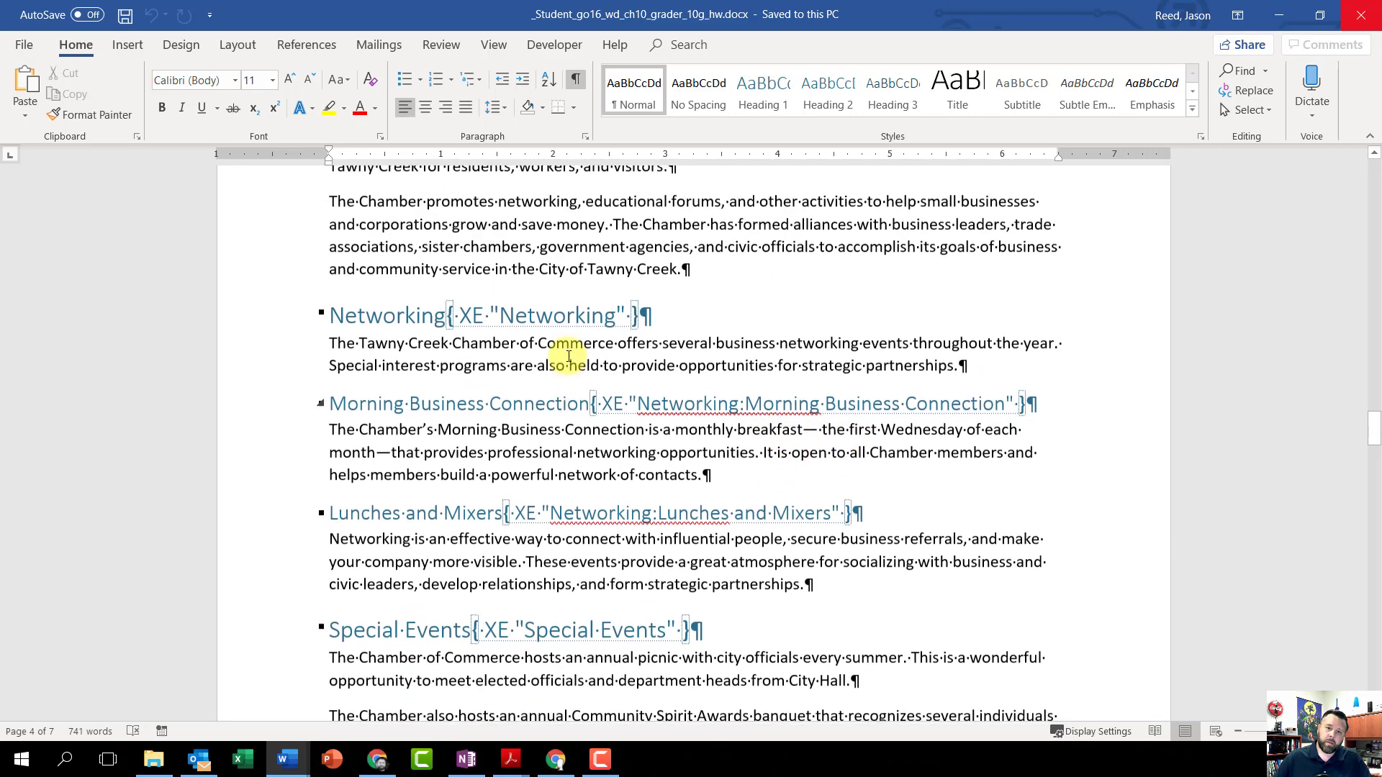
{"action": "scroll", "coordinate": [573, 370], "scroll_direction": "down", "scroll_amount": 3}
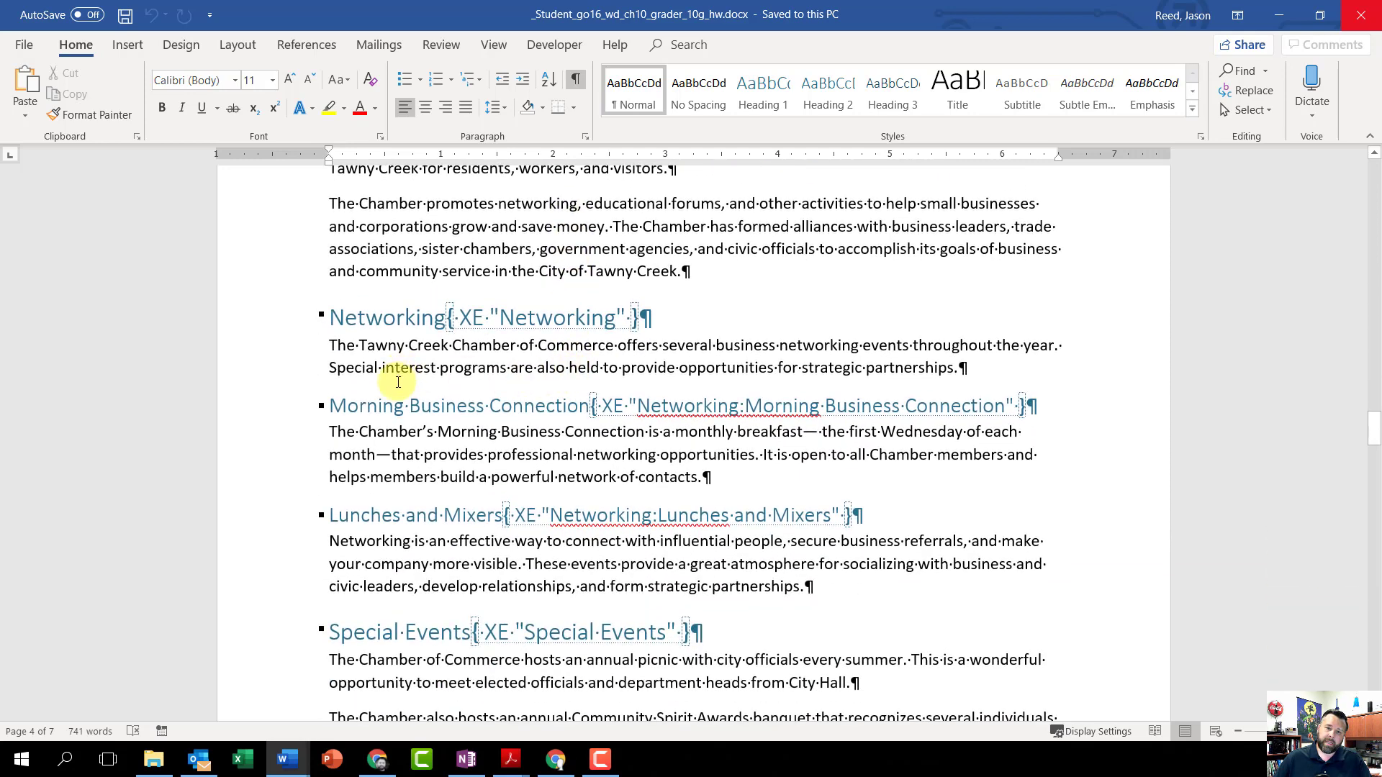
{"action": "scroll", "coordinate": [450, 428], "scroll_direction": "down", "scroll_amount": 2}
{"action": "scroll", "coordinate": [447, 433], "scroll_direction": "down", "scroll_amount": 2}
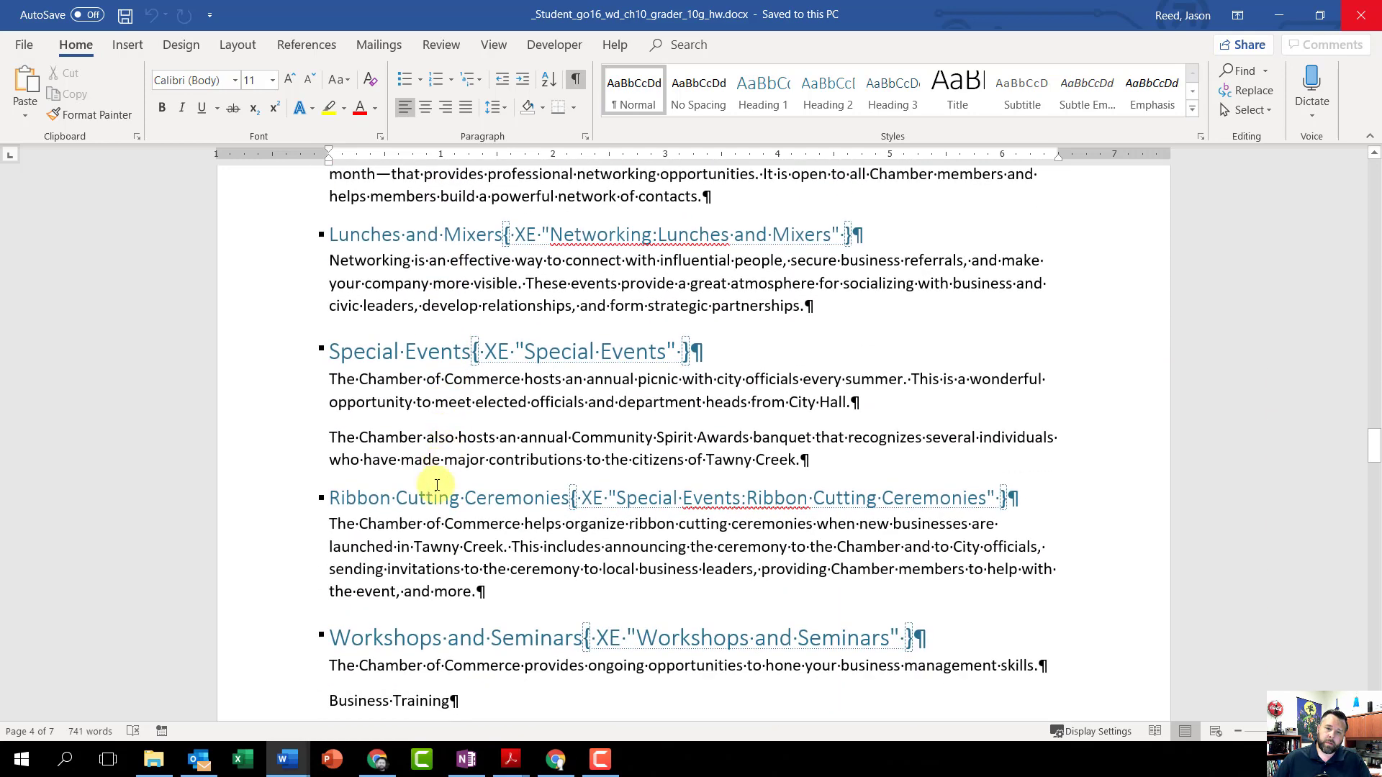
{"action": "scroll", "coordinate": [587, 518], "scroll_direction": "down", "scroll_amount": 5}
{"action": "scroll", "coordinate": [587, 552], "scroll_direction": "up", "scroll_amount": 2}
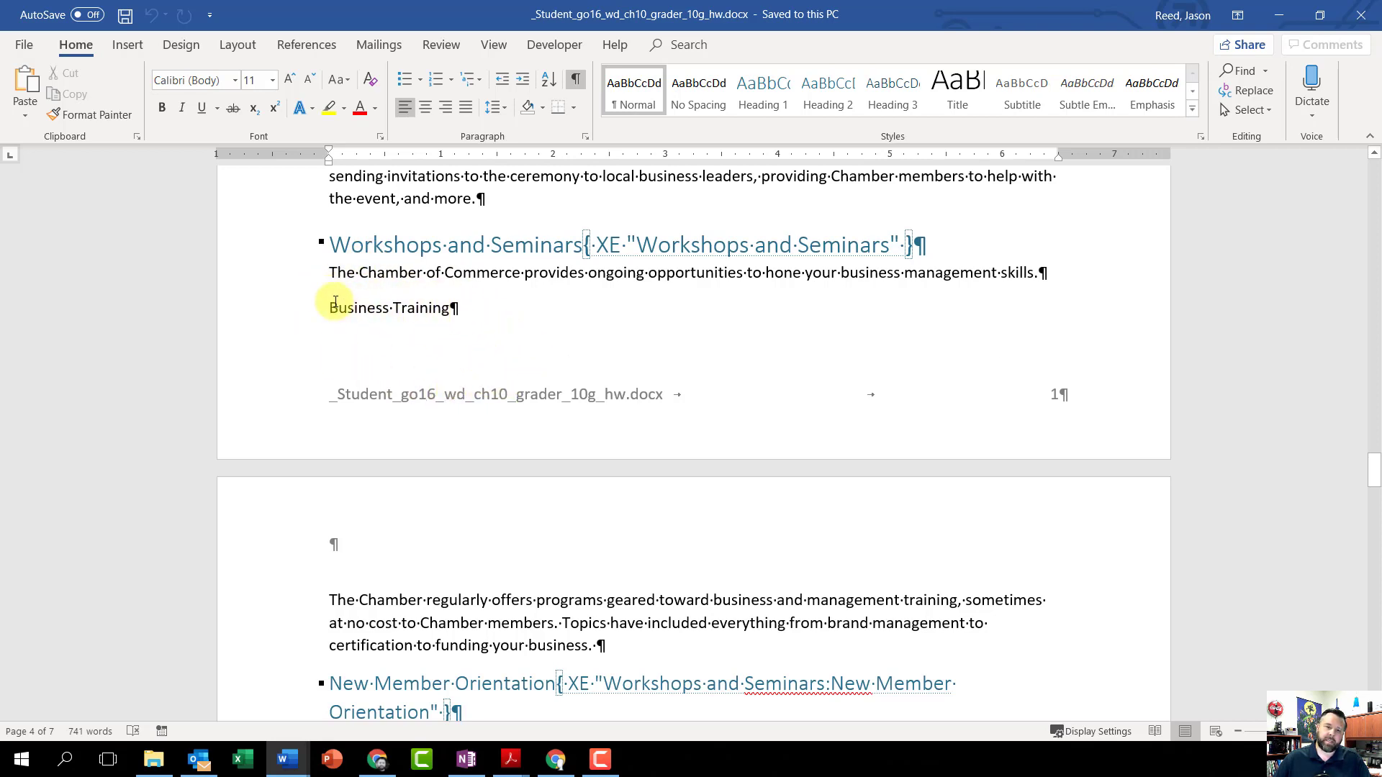
Step: Mark the Business Training line as an index entry with main entry Workshops and Seminars and subentry Business Training
{"action": "left_click_drag", "start_coordinate": [466, 310], "coordinate": [336, 314]}
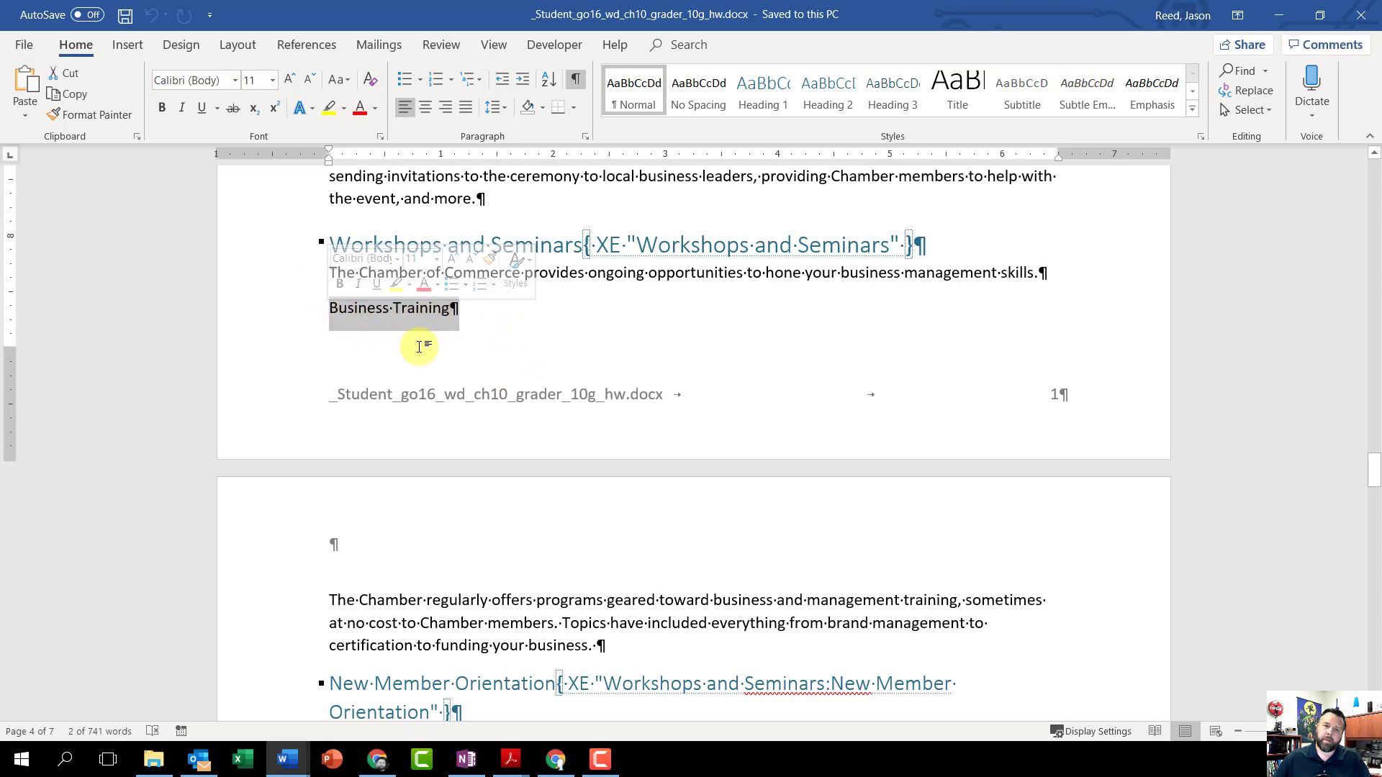
{"action": "left_click", "coordinate": [308, 43]}
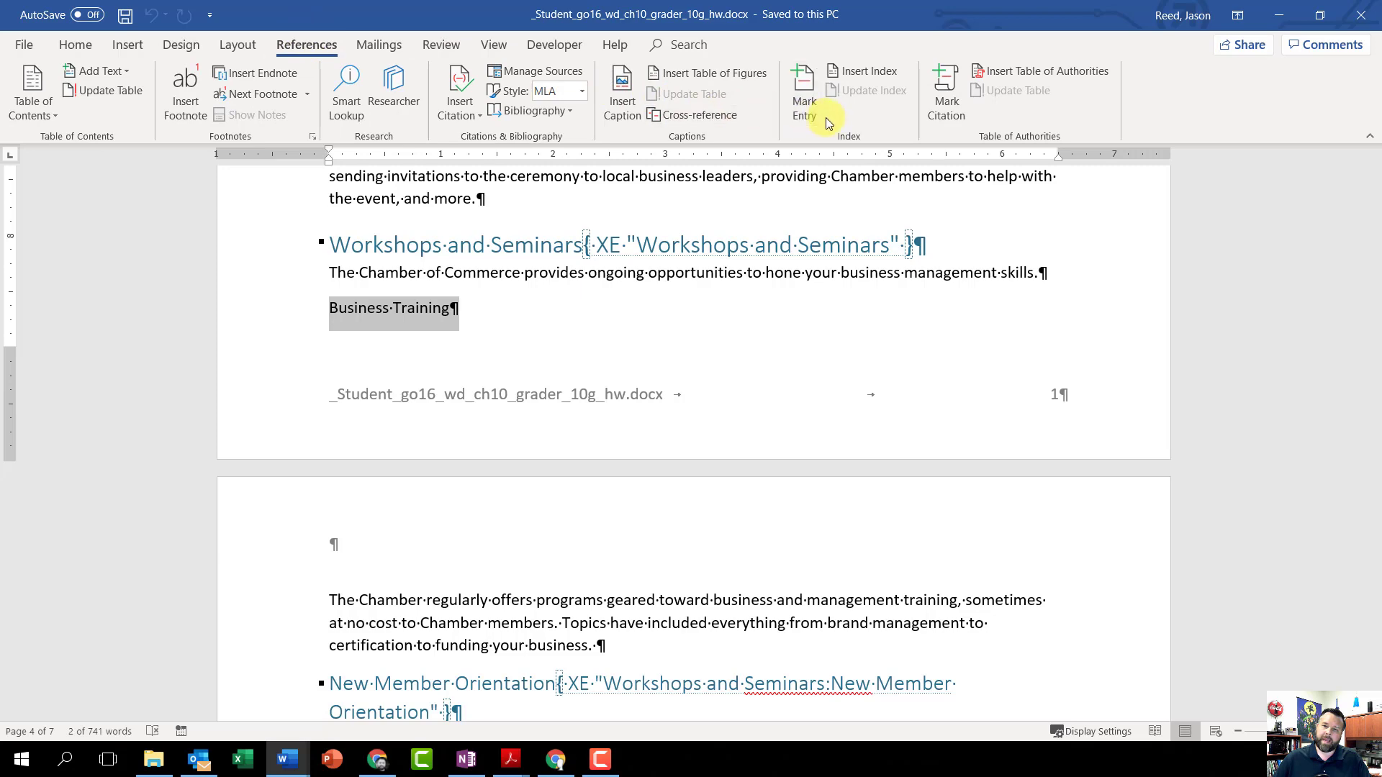
{"action": "left_click", "coordinate": [807, 93]}
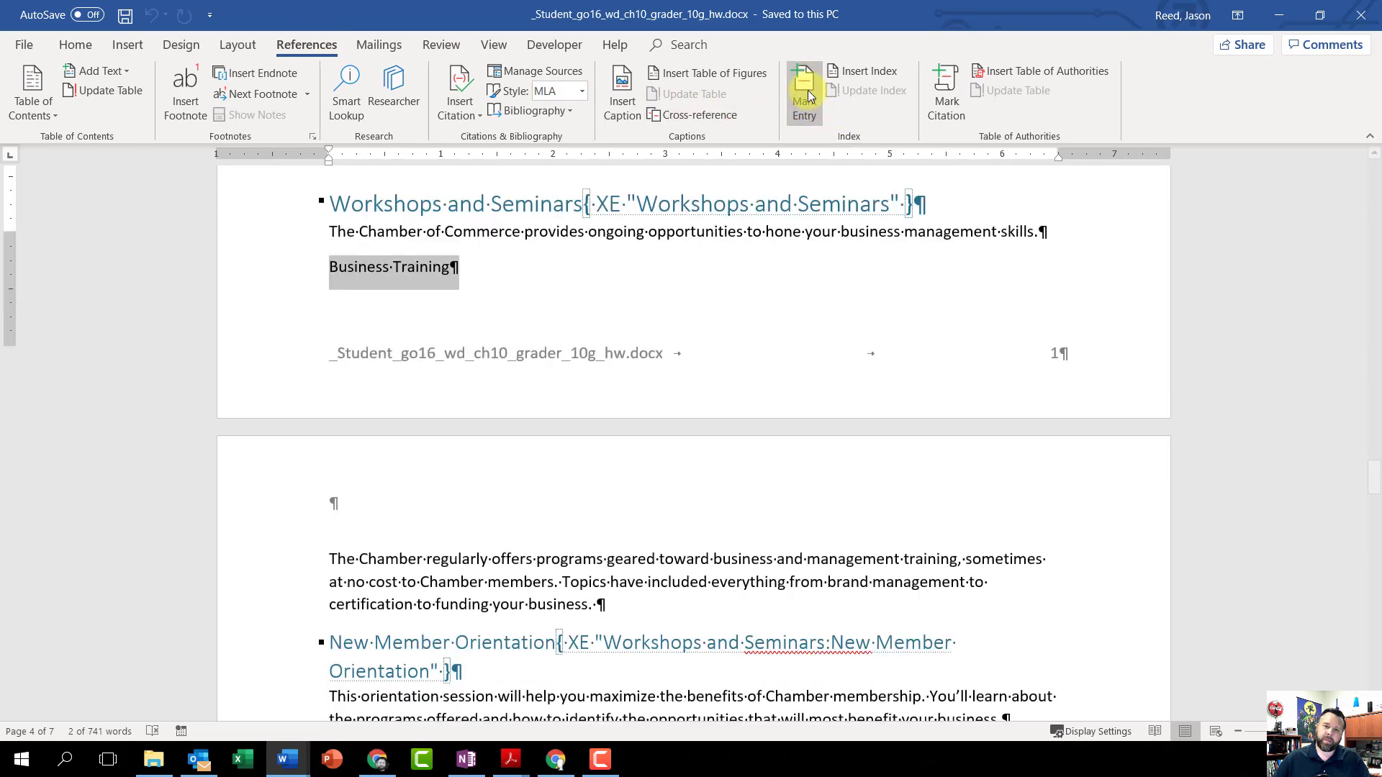
{"action": "right_click", "coordinate": [1201, 221]}
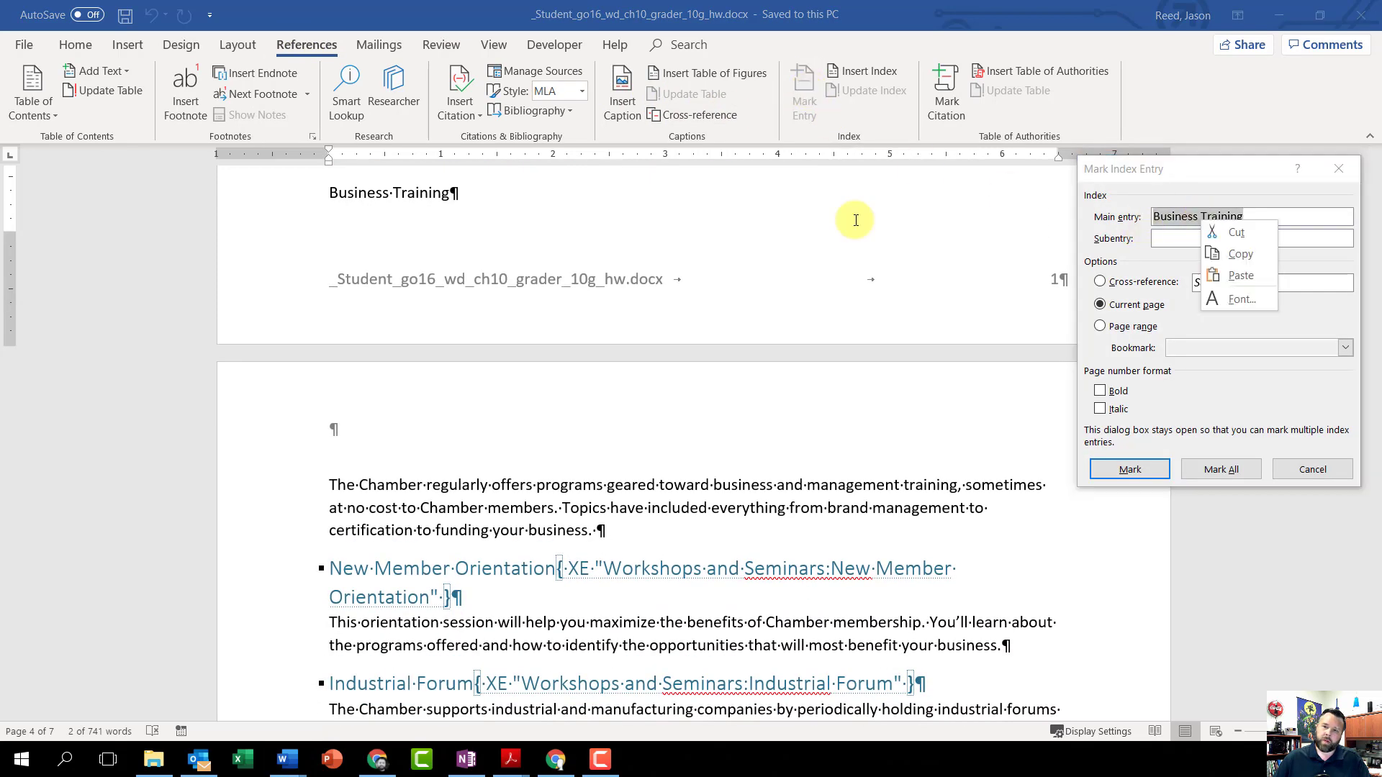
{"action": "left_click", "coordinate": [1236, 232]}
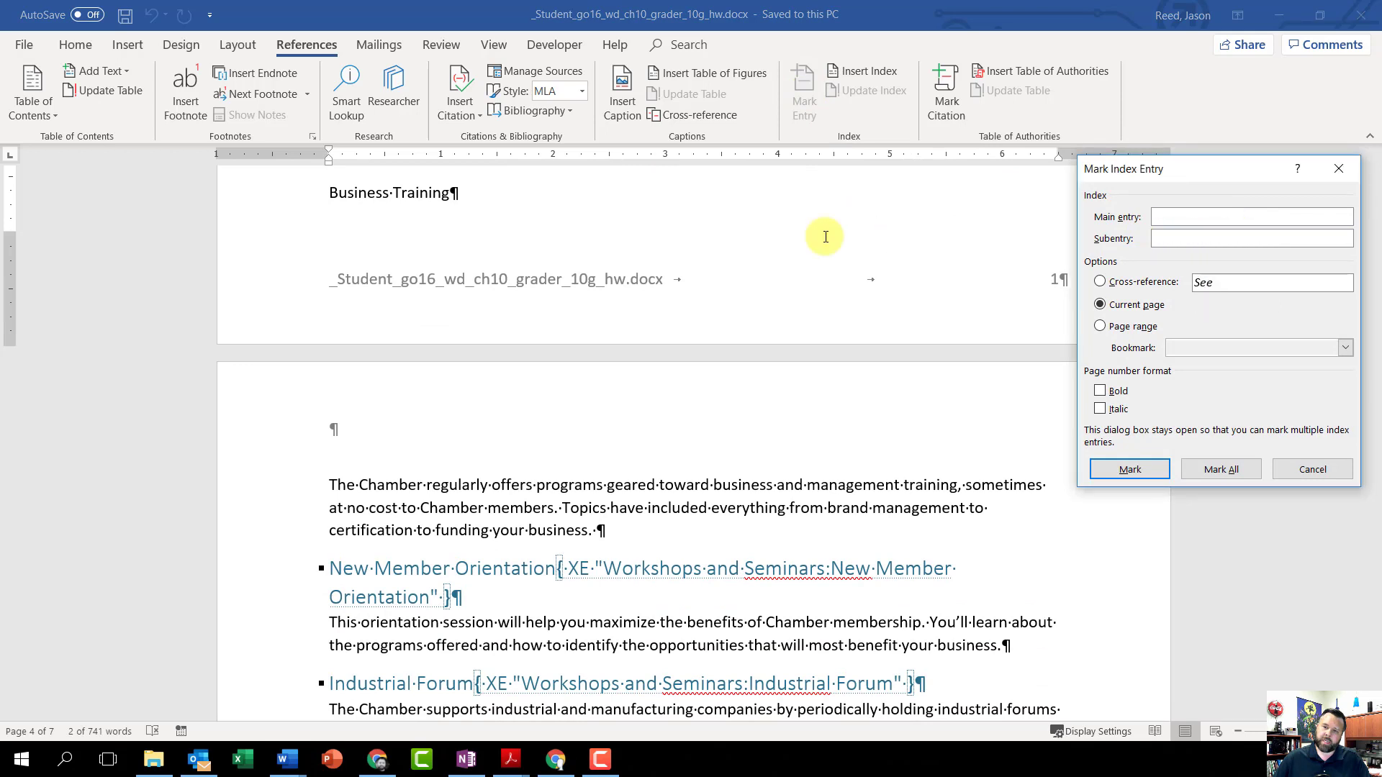
{"action": "left_click", "coordinate": [1180, 232]}
{"action": "key", "text": "ctrl+v"}
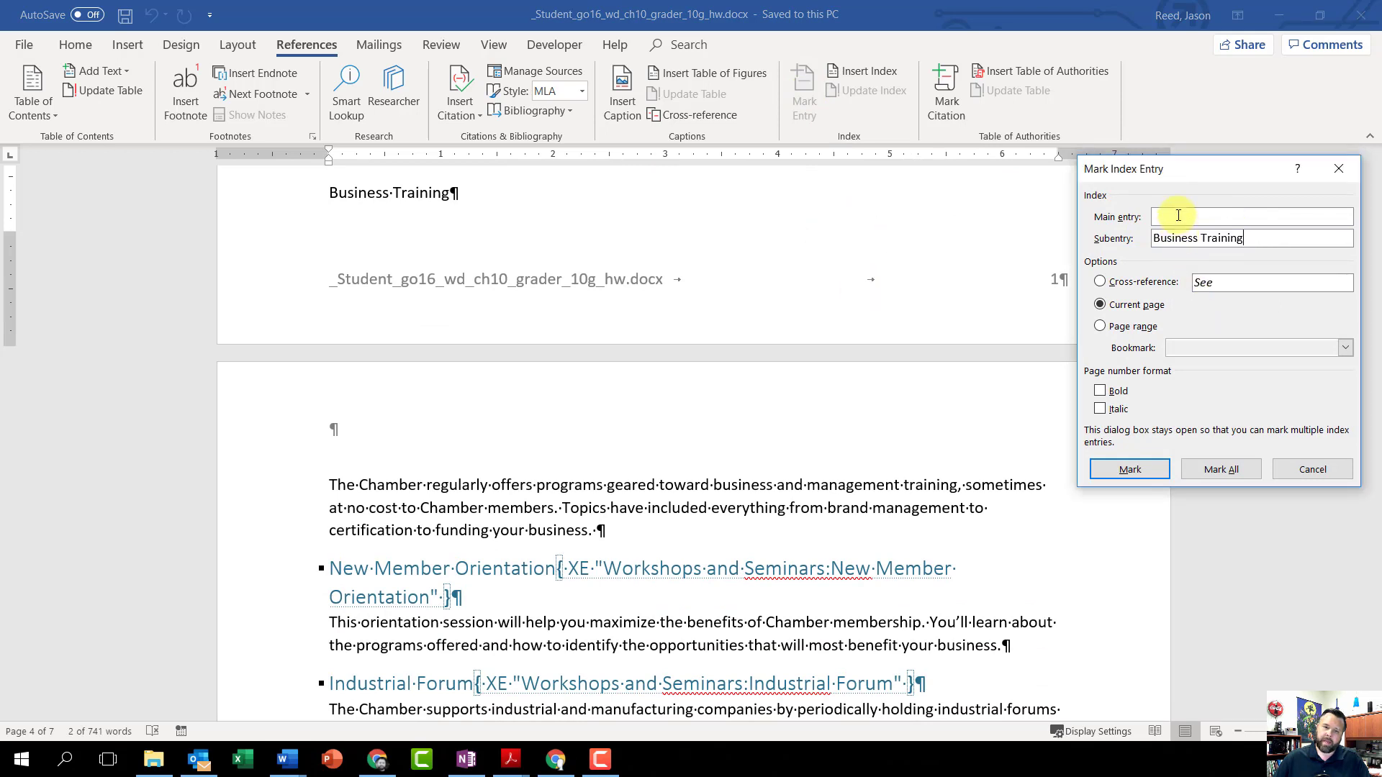
{"action": "left_click", "coordinate": [1200, 218]}
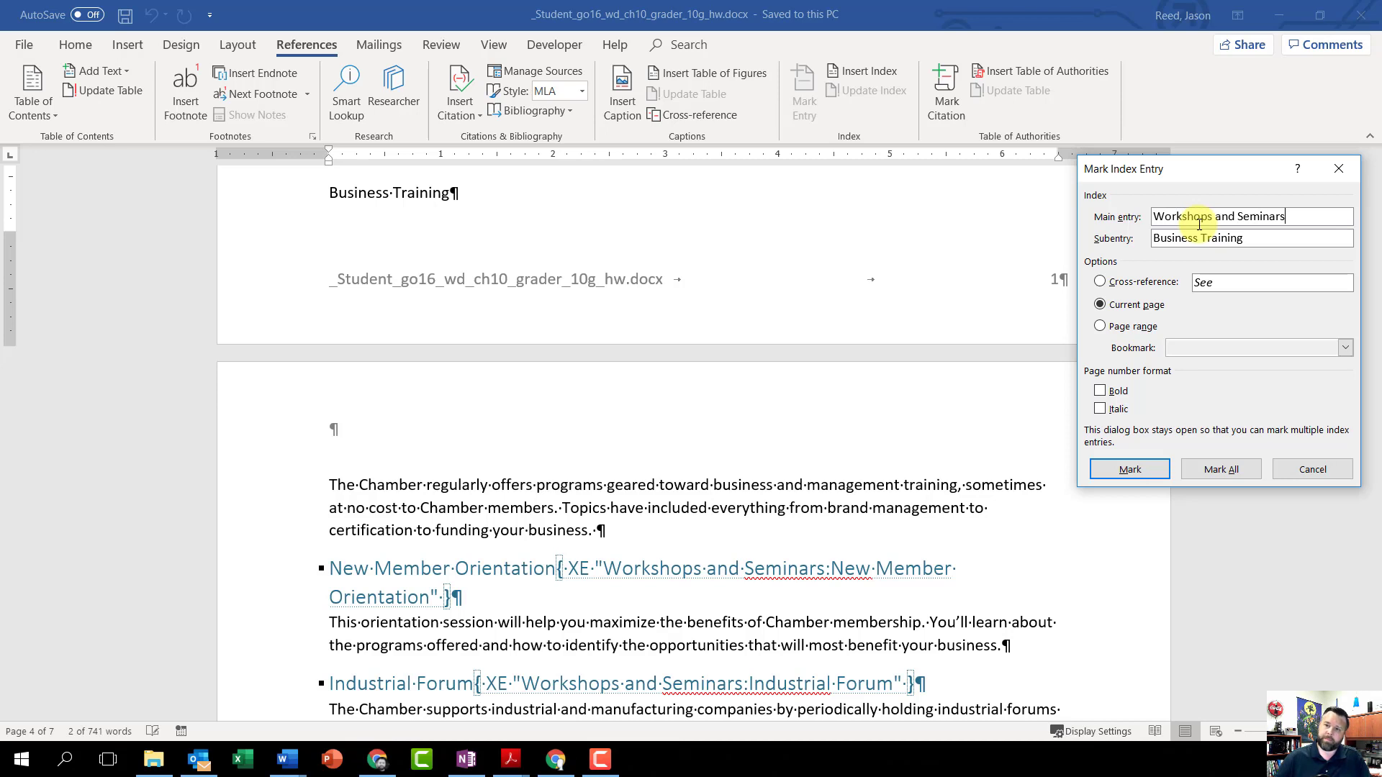
{"action": "left_click", "coordinate": [1144, 469]}
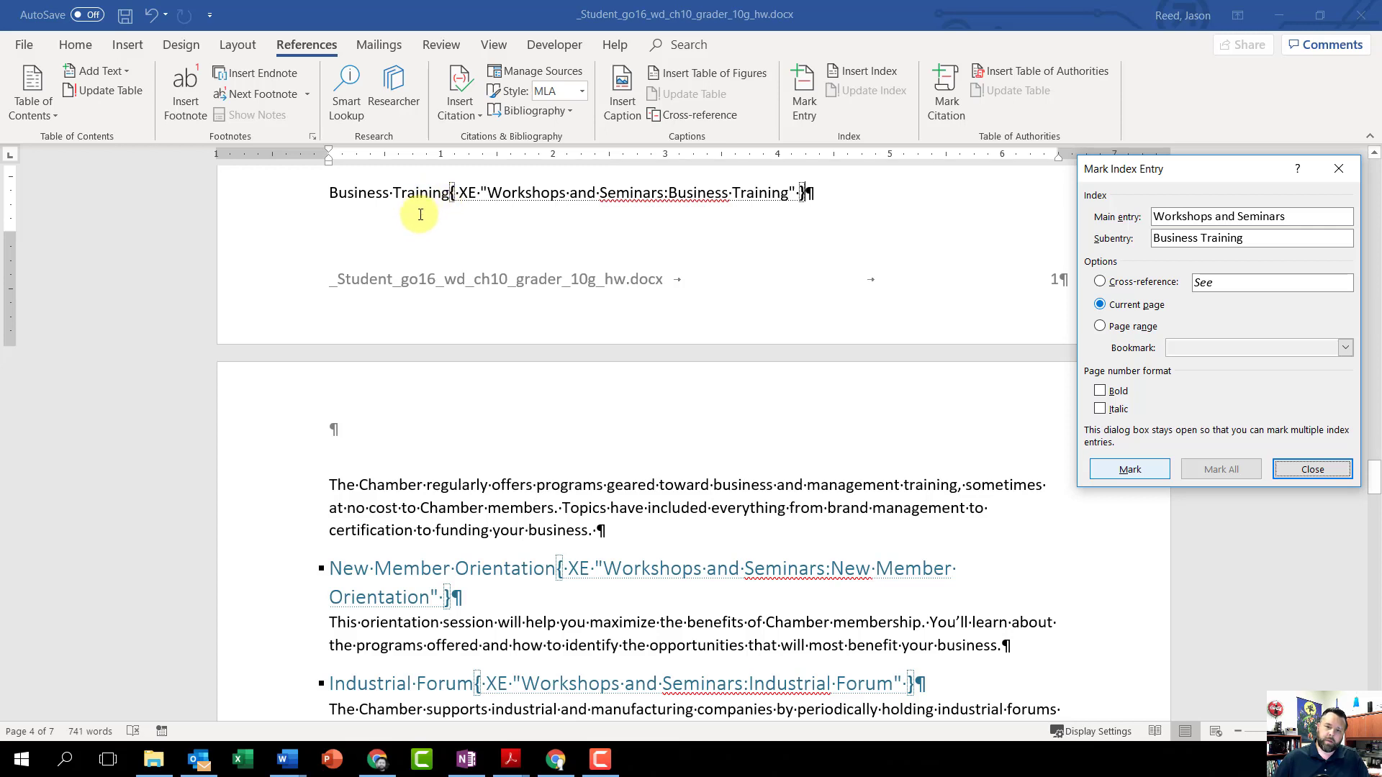
Step: Apply the Heading 2 style to the whole Business Training line, including its index field, and close the Mark Index Entry dialog
{"action": "scroll", "coordinate": [402, 209], "scroll_direction": "up", "scroll_amount": 1}
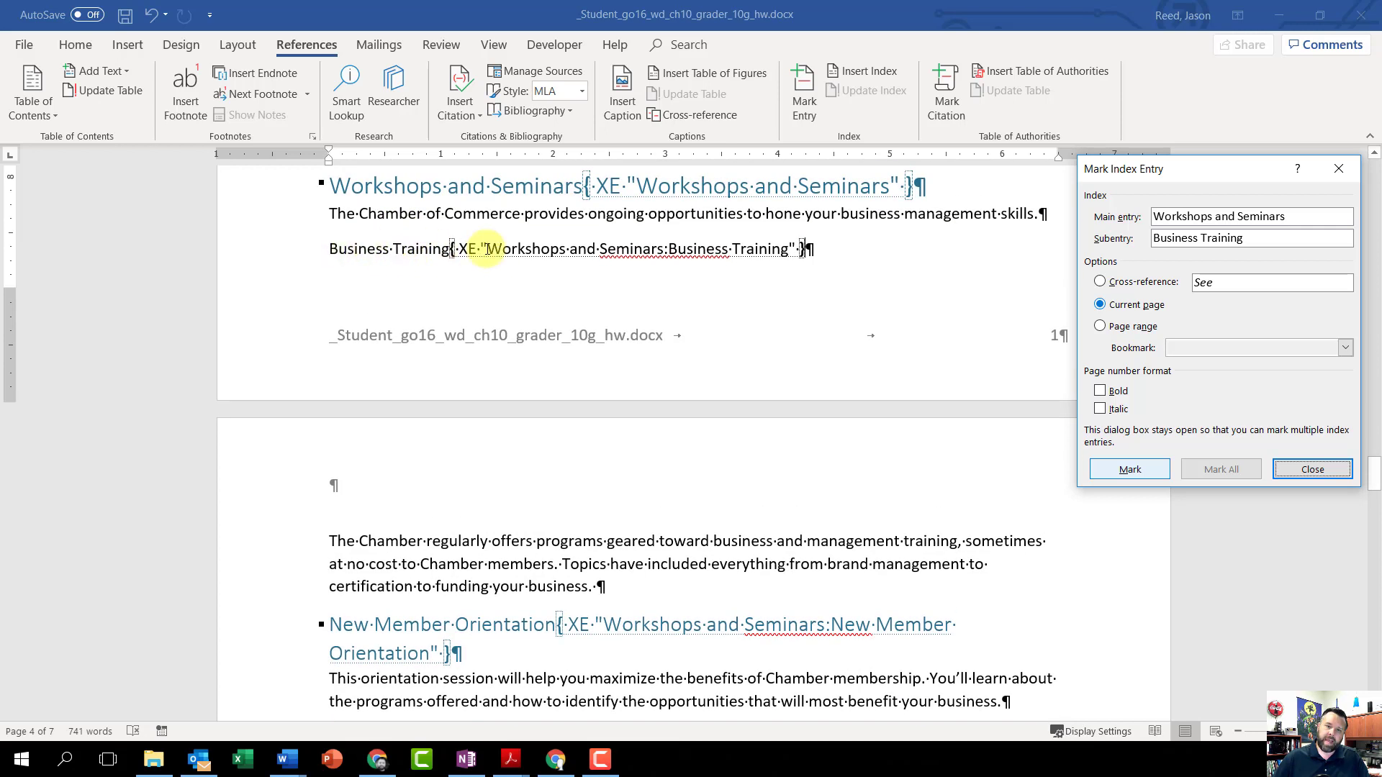
{"action": "left_click", "coordinate": [347, 248]}
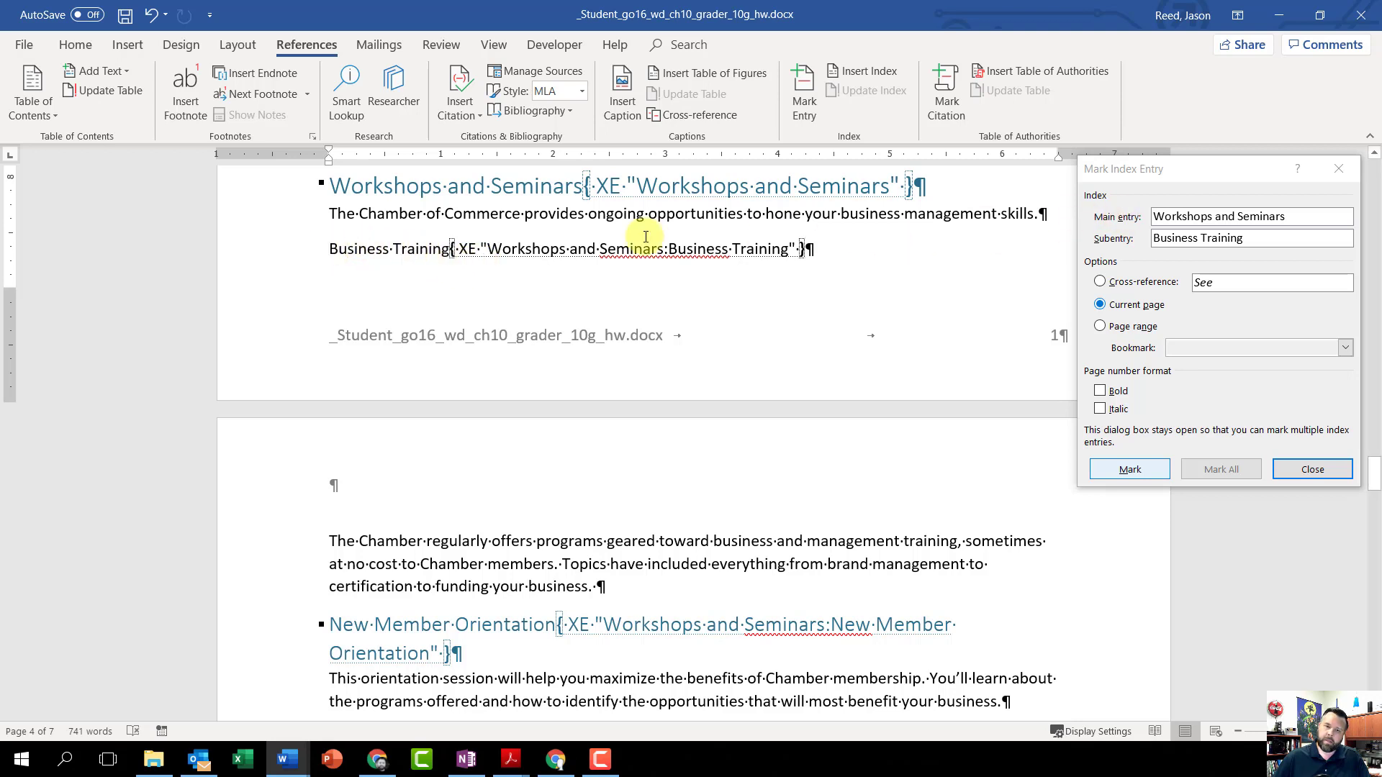
{"action": "left_click_drag", "start_coordinate": [329, 245], "coordinate": [799, 252]}
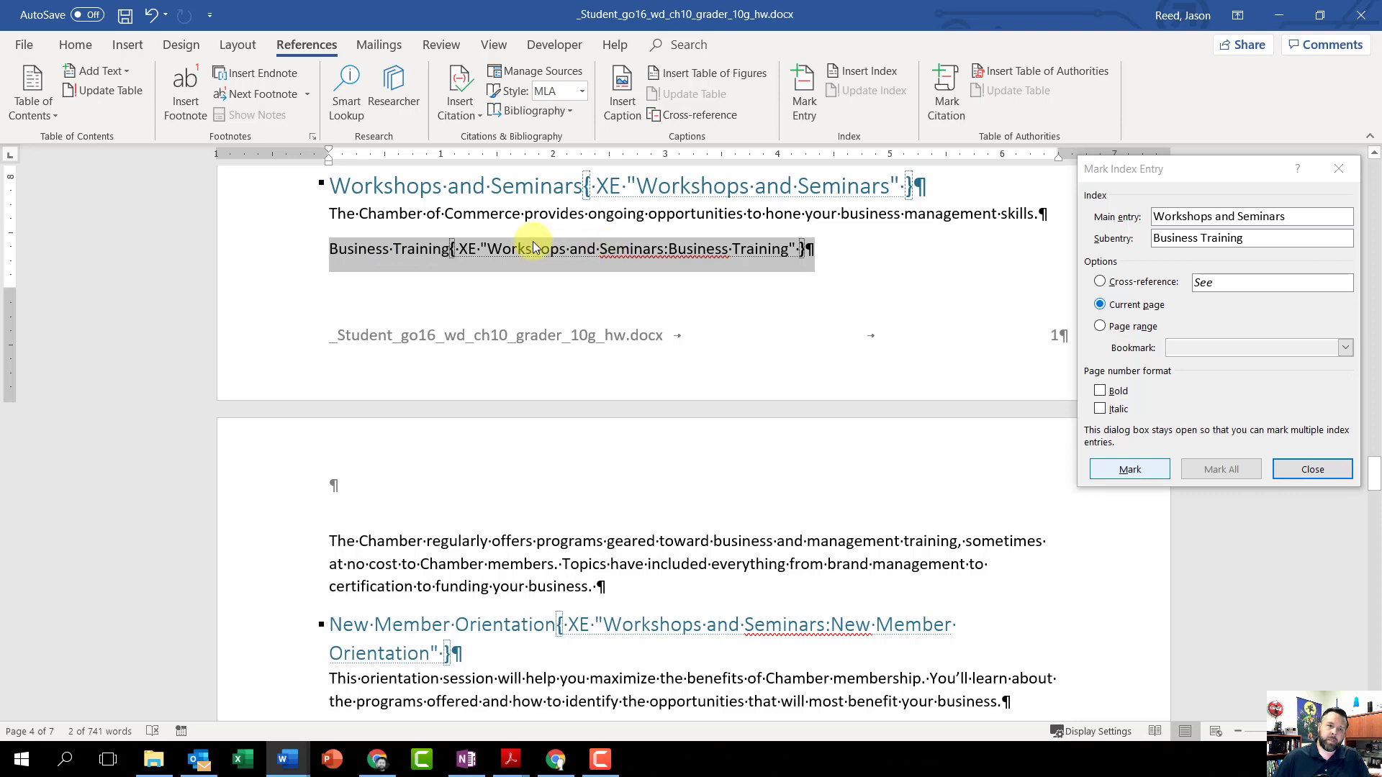
{"action": "left_click", "coordinate": [89, 46]}
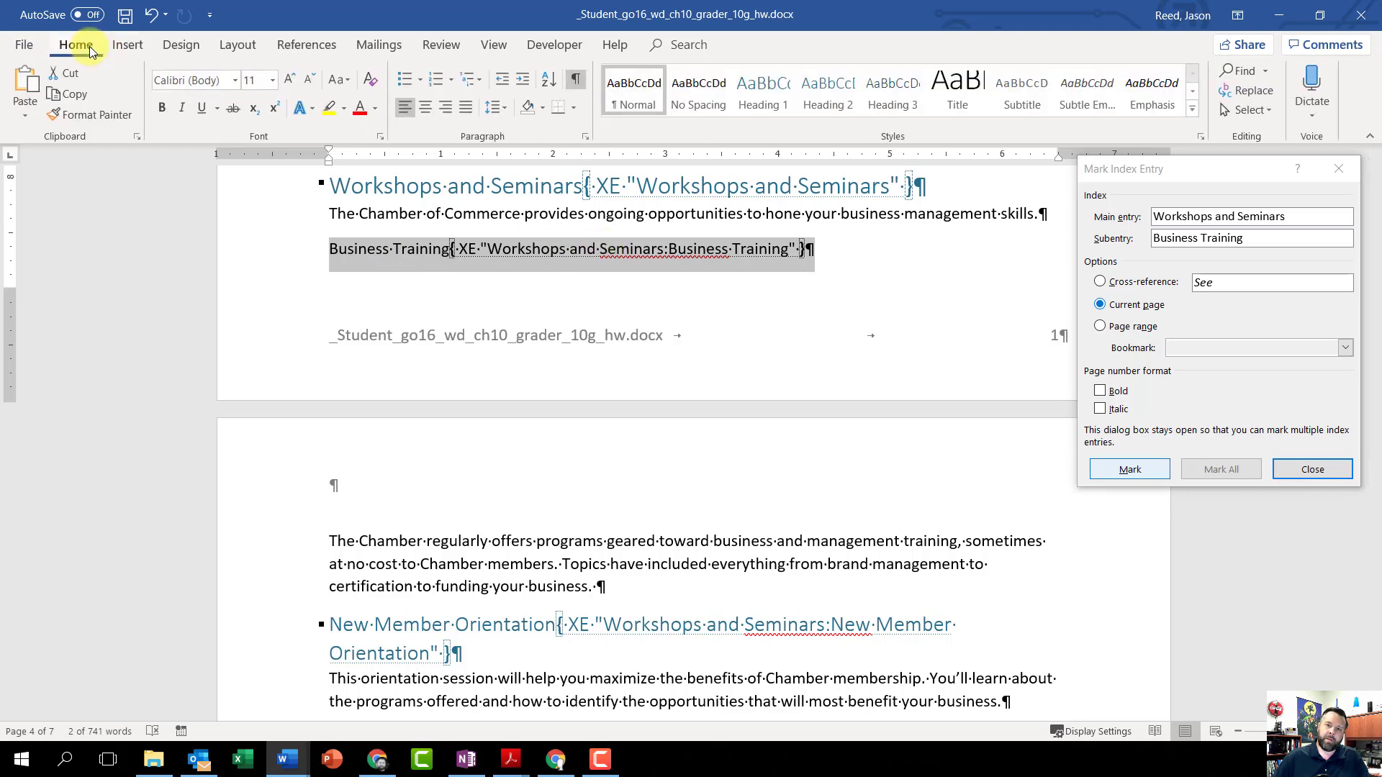
{"action": "left_click", "coordinate": [832, 94]}
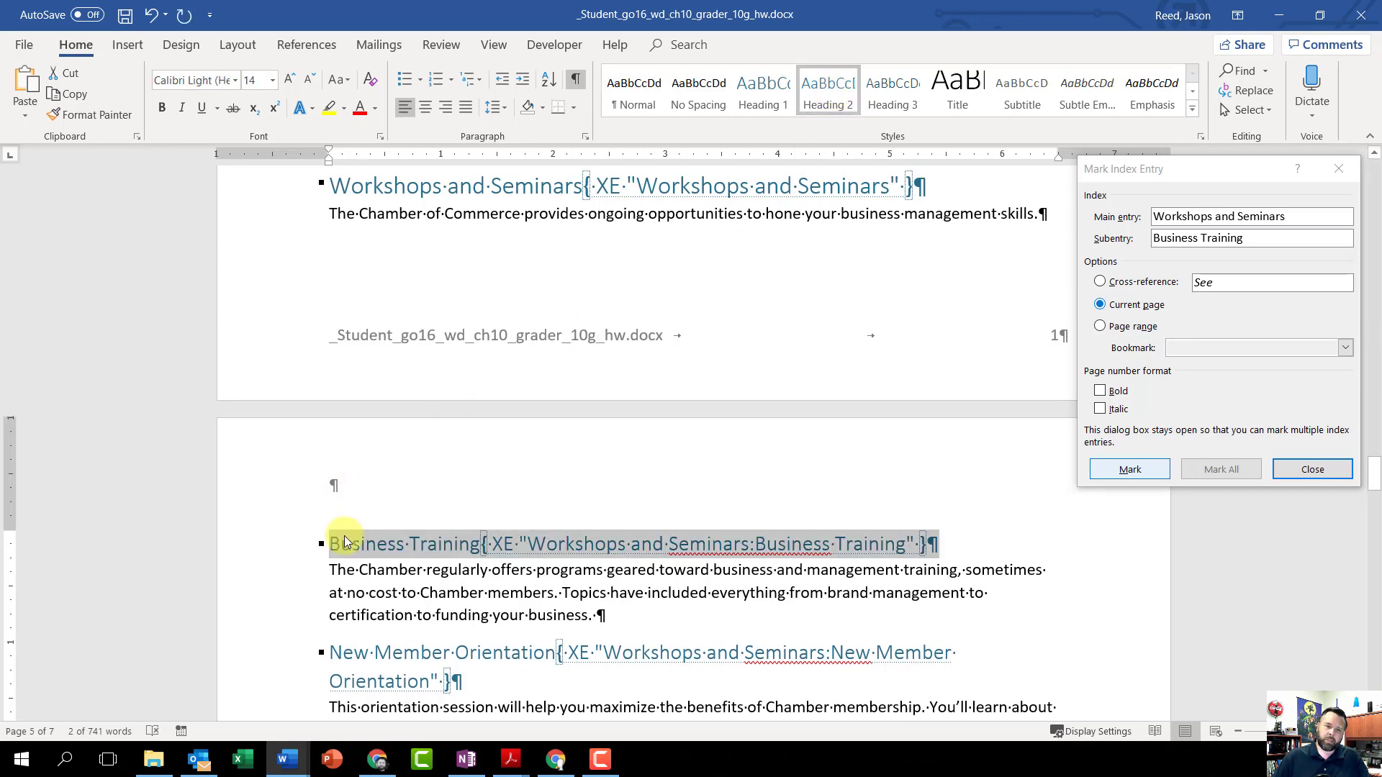
{"action": "scroll", "coordinate": [360, 561], "scroll_direction": "down", "scroll_amount": 1}
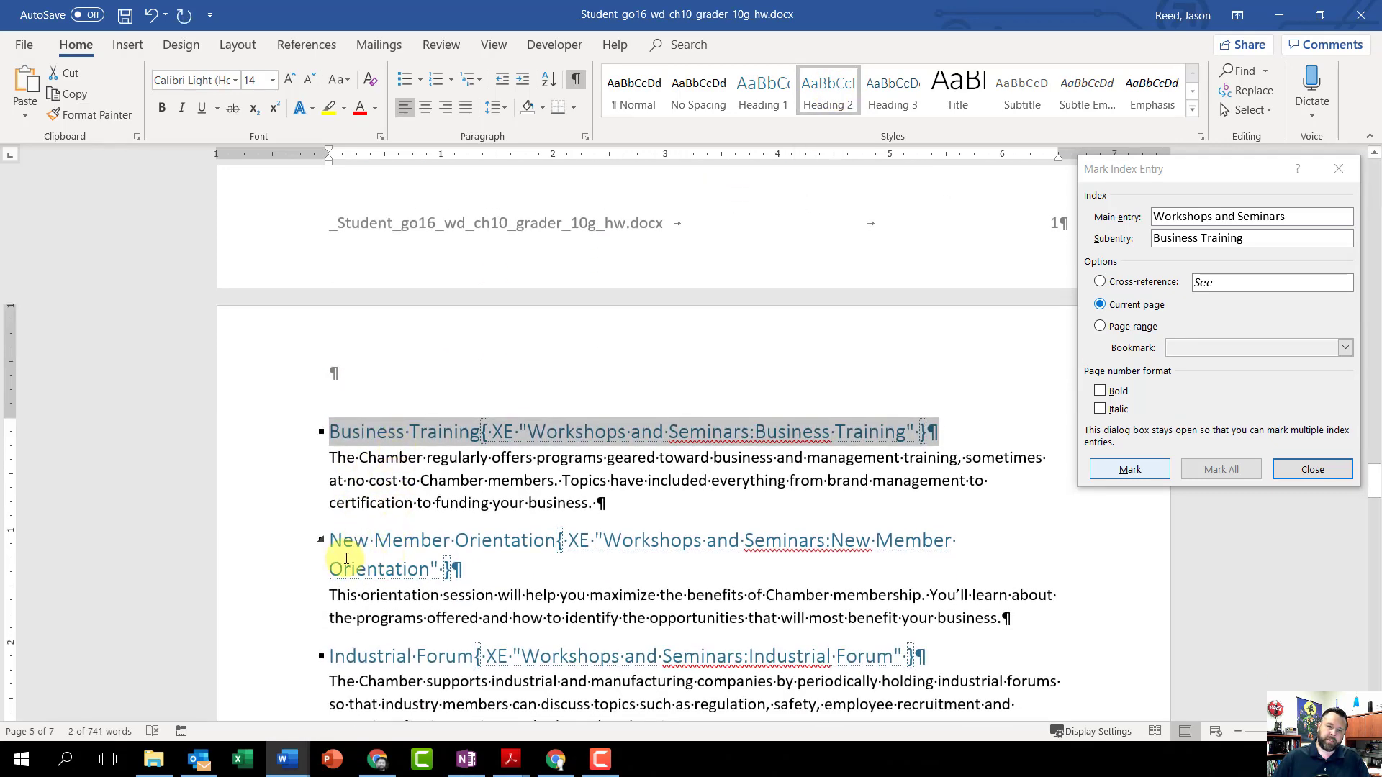
{"action": "scroll", "coordinate": [391, 592], "scroll_direction": "down", "scroll_amount": 1}
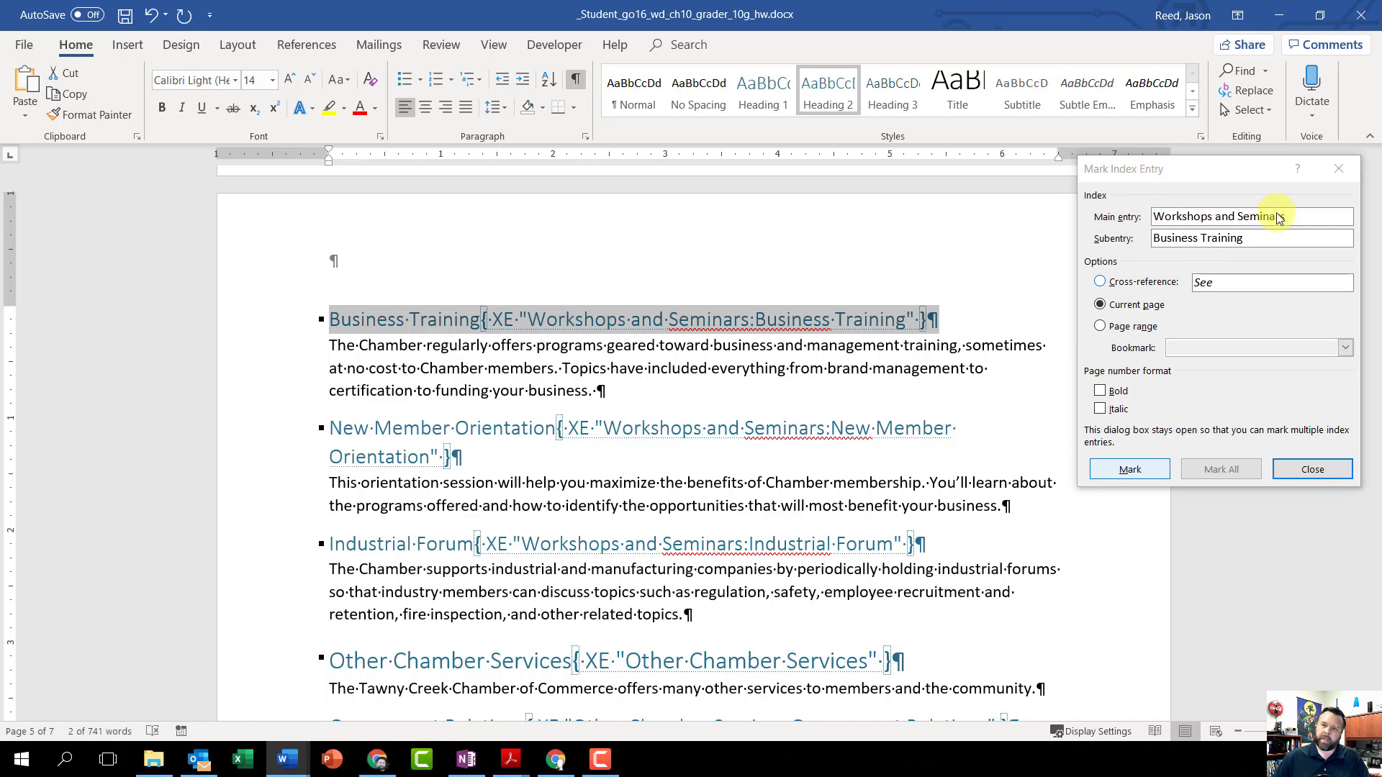
{"action": "left_click", "coordinate": [1337, 171]}
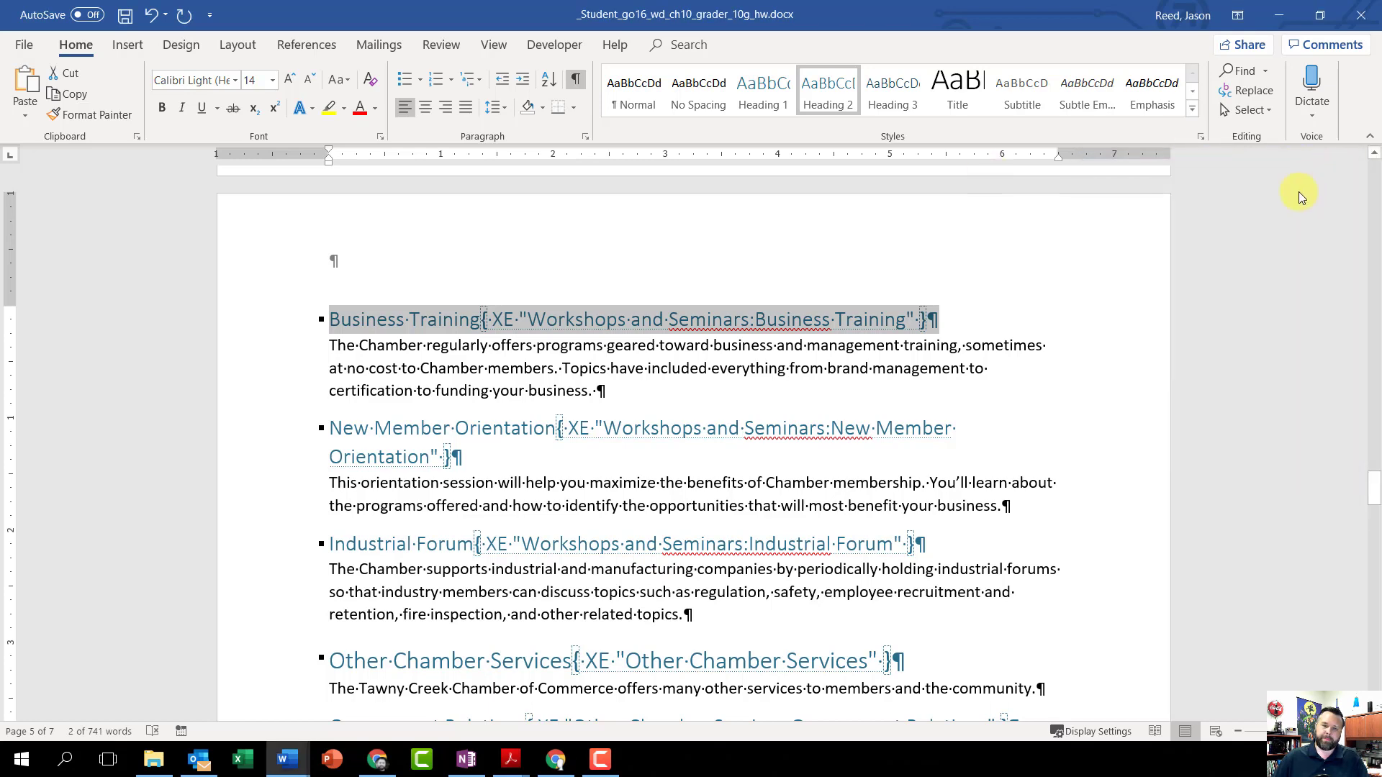
Step: Apply the Grid Table 4 - Accent 1 style to the Table 1 Appliances table and turn off its header row
{"action": "scroll", "coordinate": [806, 396], "scroll_direction": "up", "scroll_amount": 2}
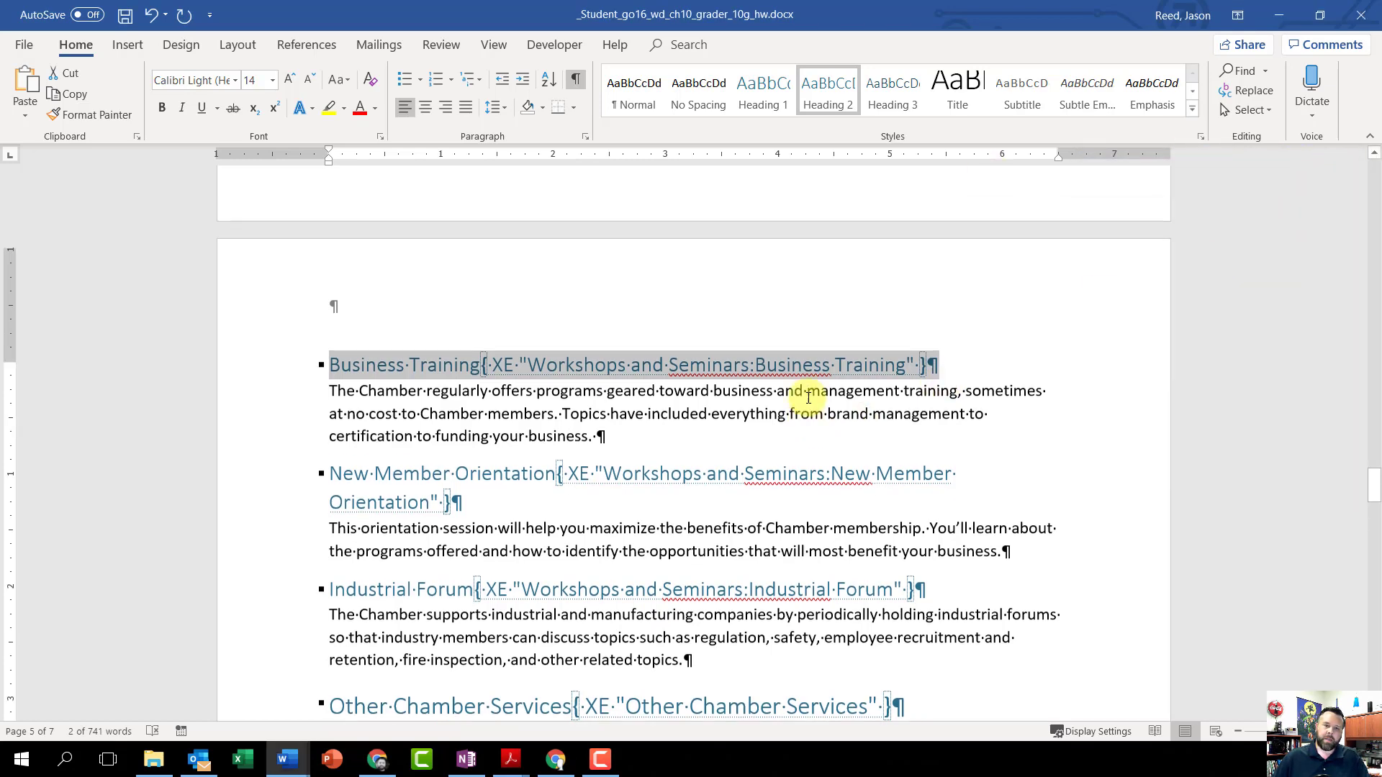
{"action": "scroll", "coordinate": [805, 399], "scroll_direction": "up", "scroll_amount": 5}
{"action": "scroll", "coordinate": [806, 395], "scroll_direction": "down", "scroll_amount": 15}
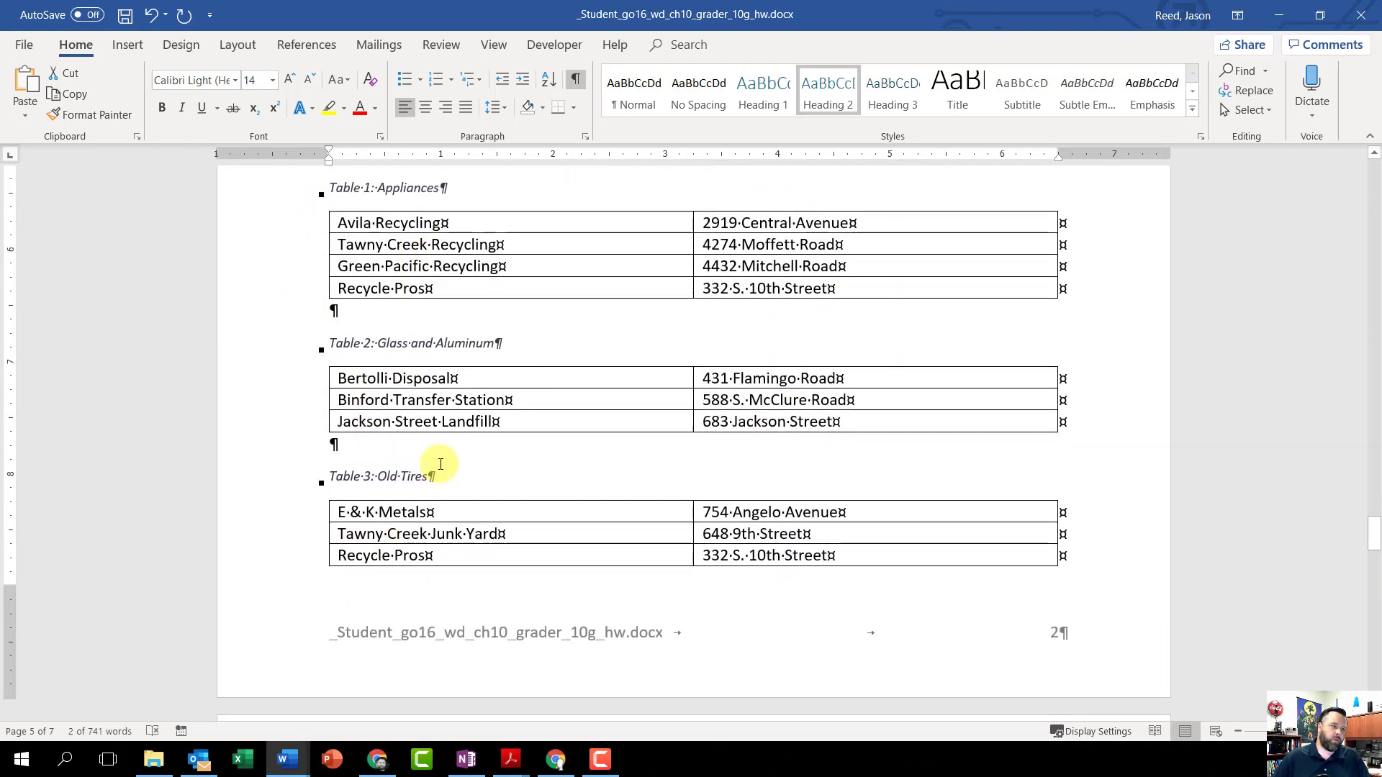
{"action": "scroll", "coordinate": [583, 392], "scroll_direction": "up", "scroll_amount": 1}
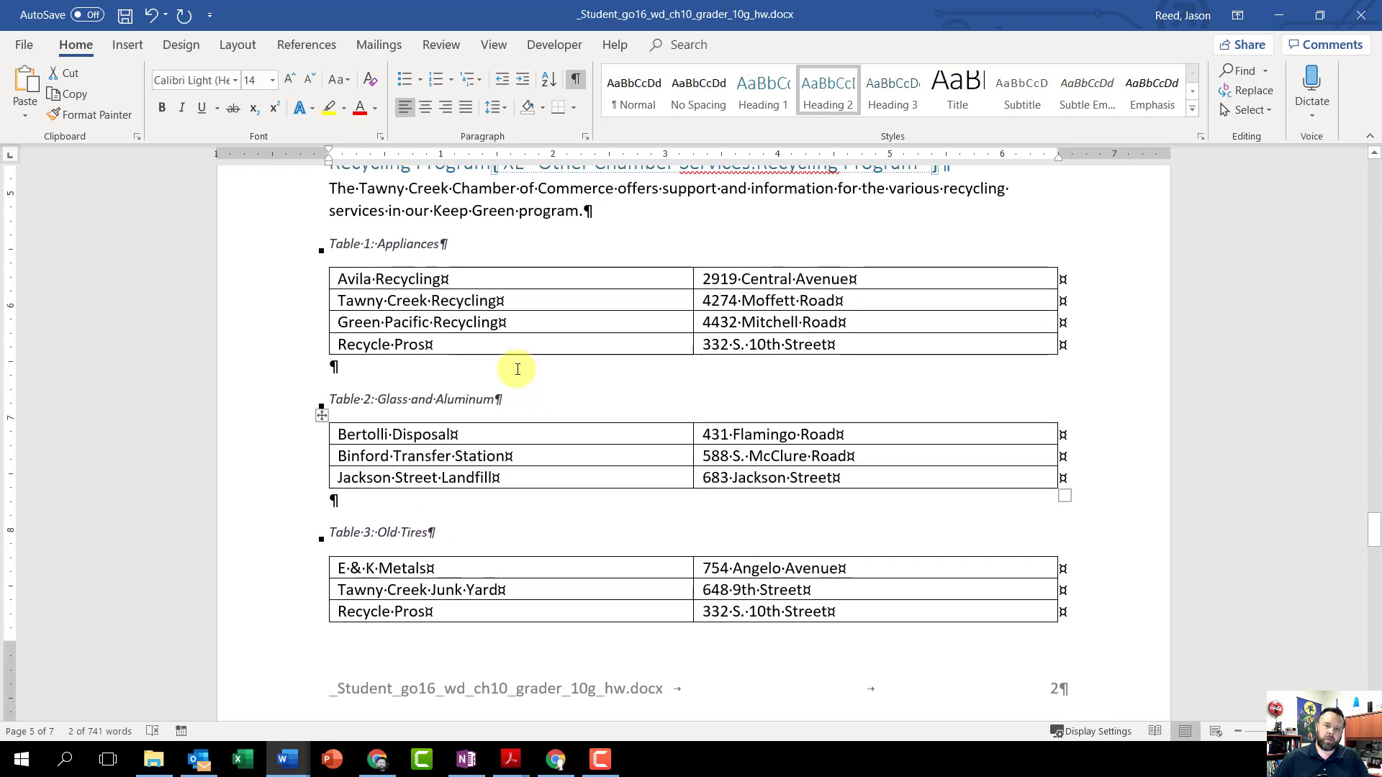
{"action": "left_click", "coordinate": [420, 282]}
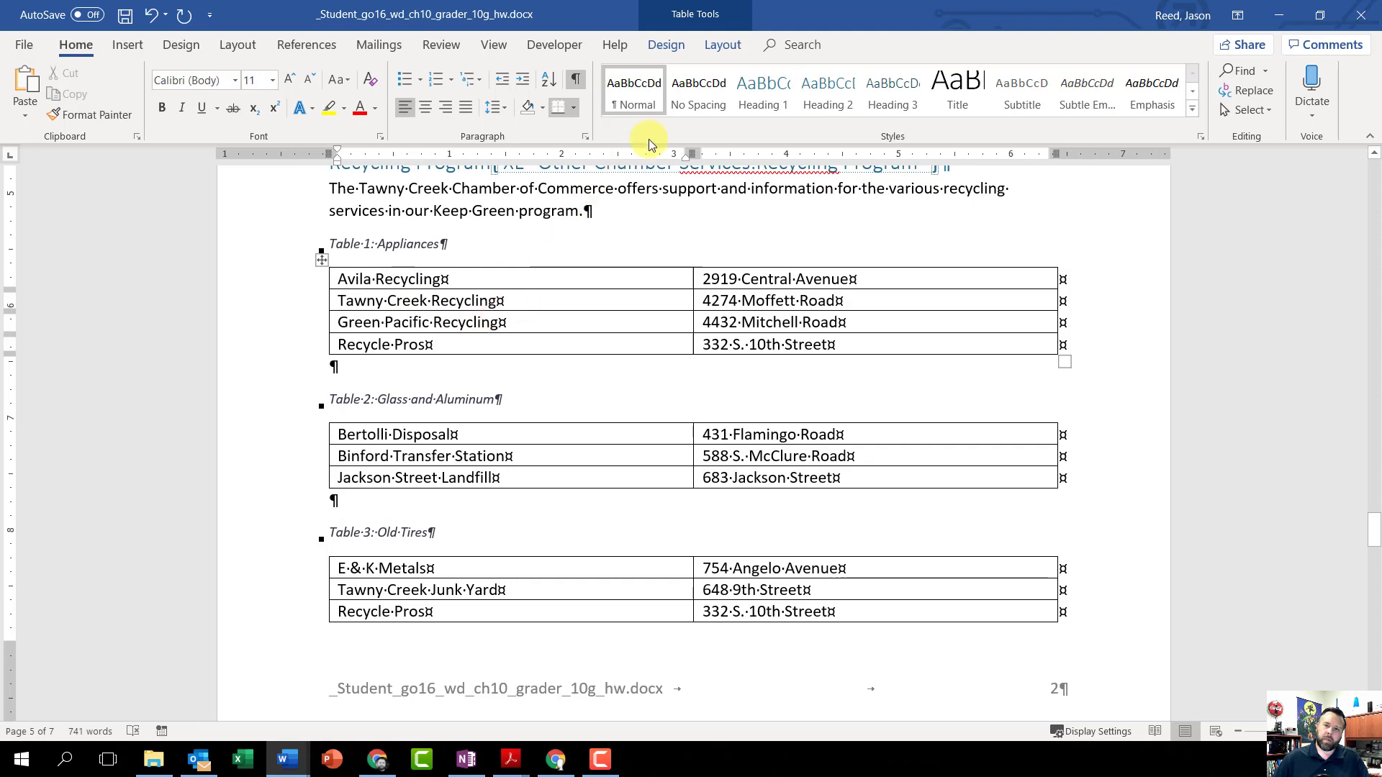
{"action": "left_click", "coordinate": [660, 46]}
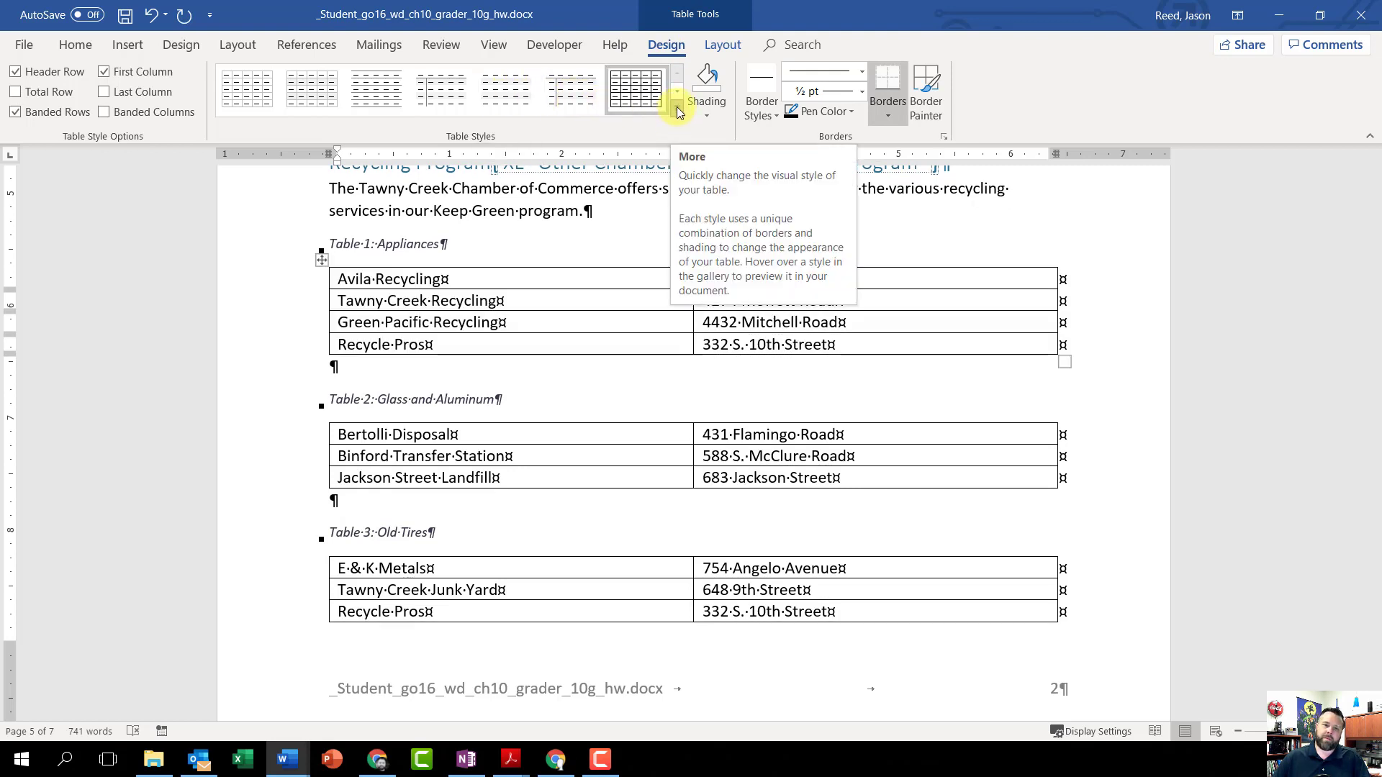
{"action": "left_click", "coordinate": [677, 108]}
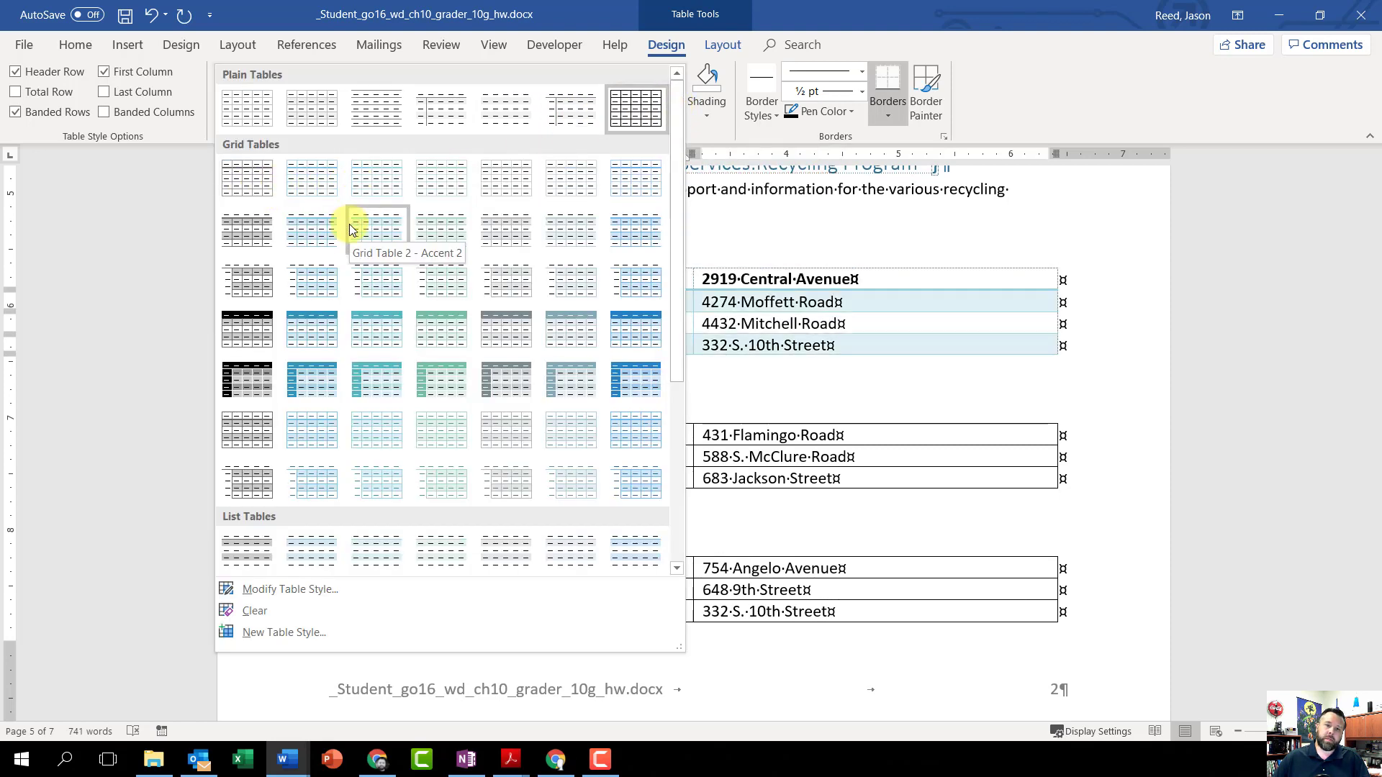
{"action": "left_click", "coordinate": [322, 332]}
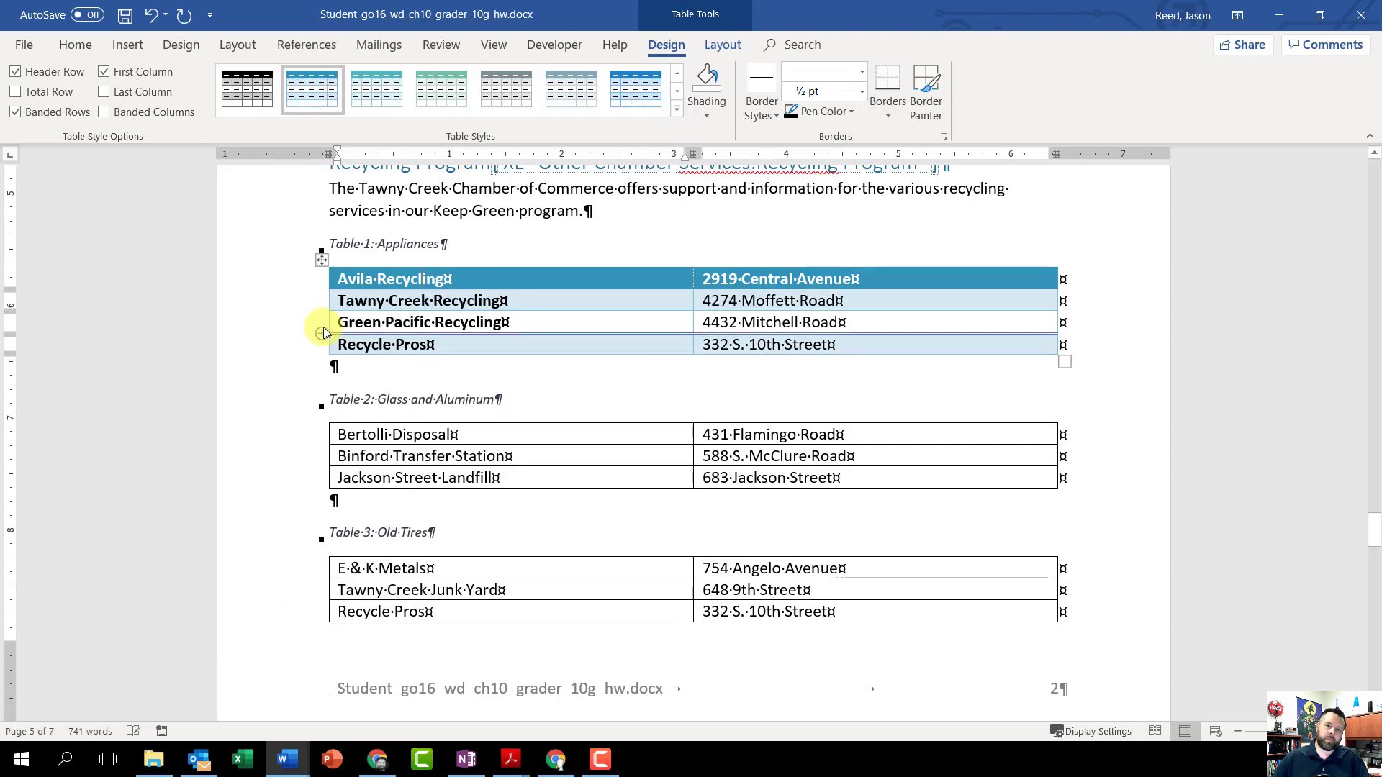
{"action": "left_click", "coordinate": [16, 72]}
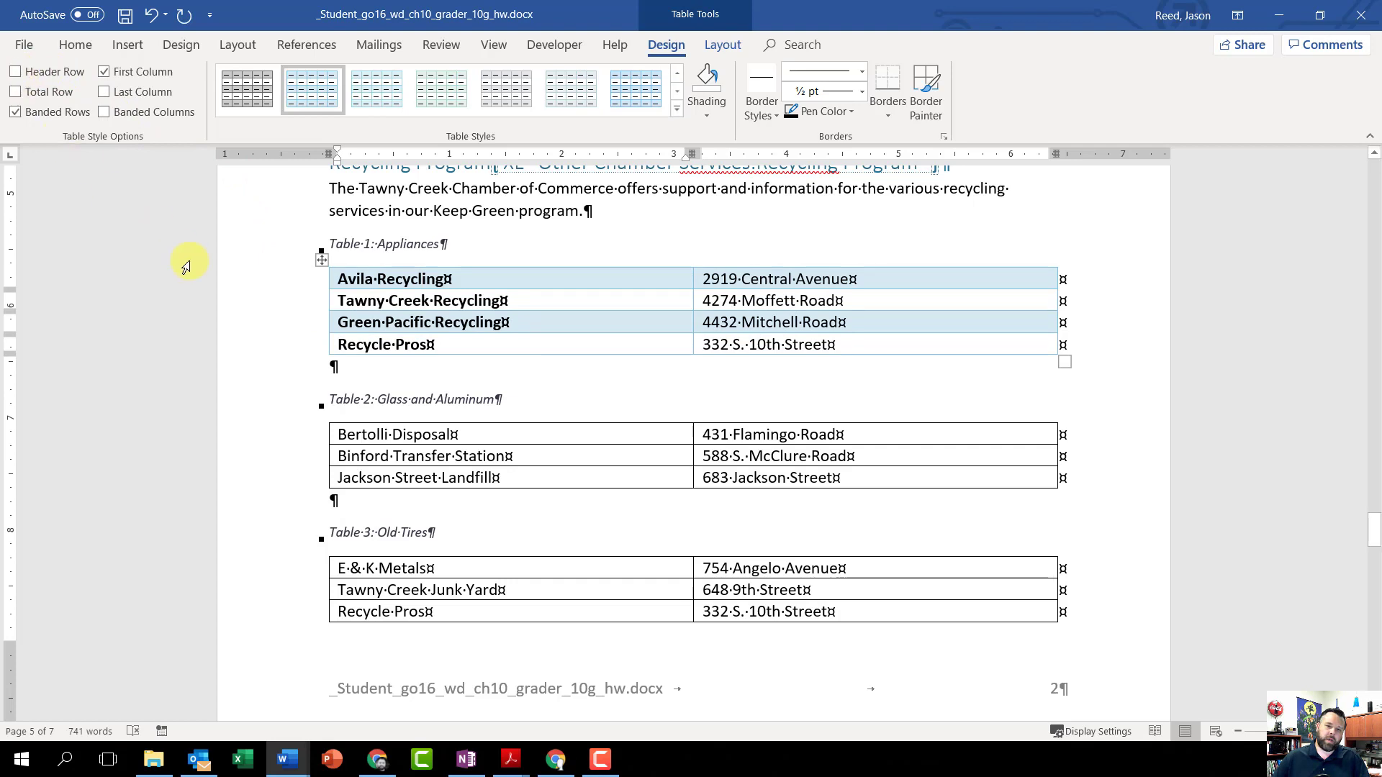
Step: Format the Table 2 Glass and Aluminum table with Grid Table 4 - Accent 1 and turn off its header row
{"action": "left_click", "coordinate": [394, 456]}
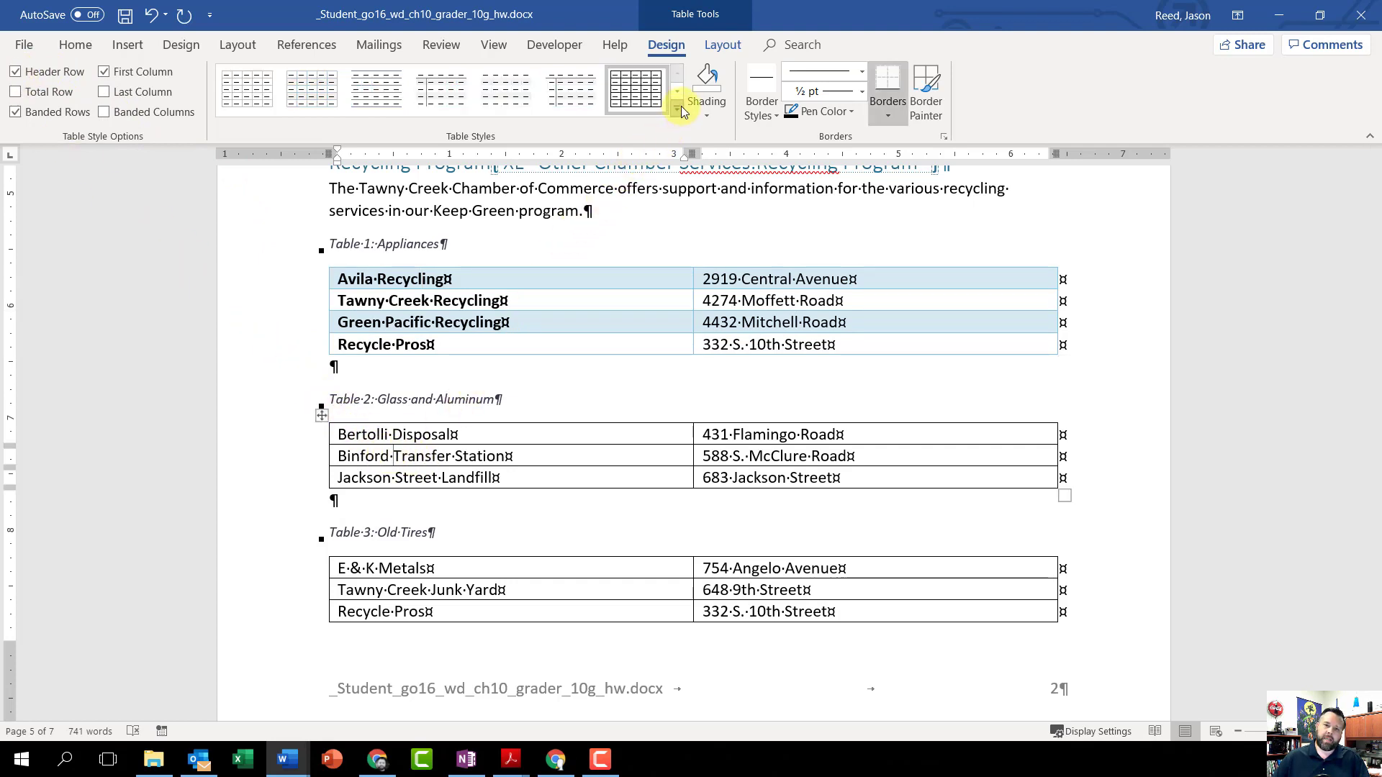
{"action": "left_click", "coordinate": [678, 107]}
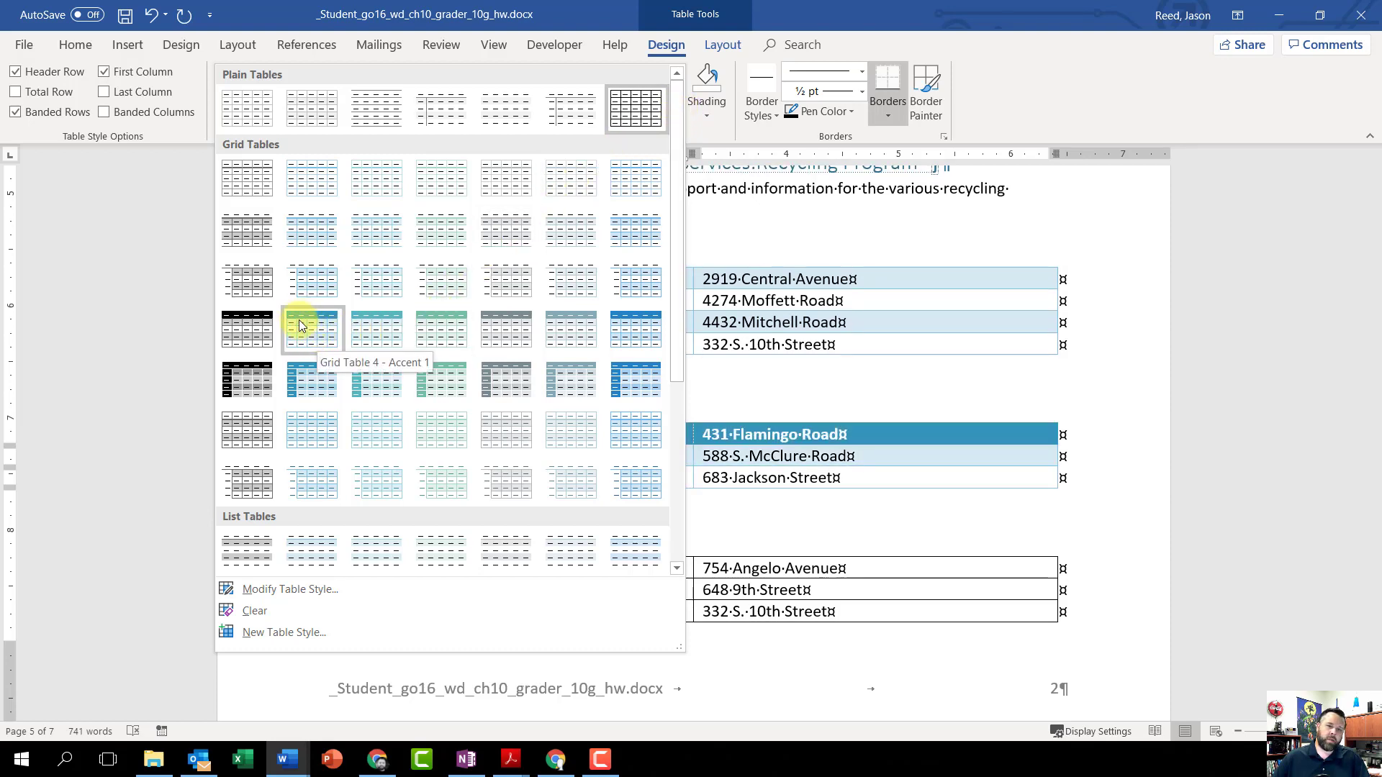
{"action": "left_click", "coordinate": [321, 329]}
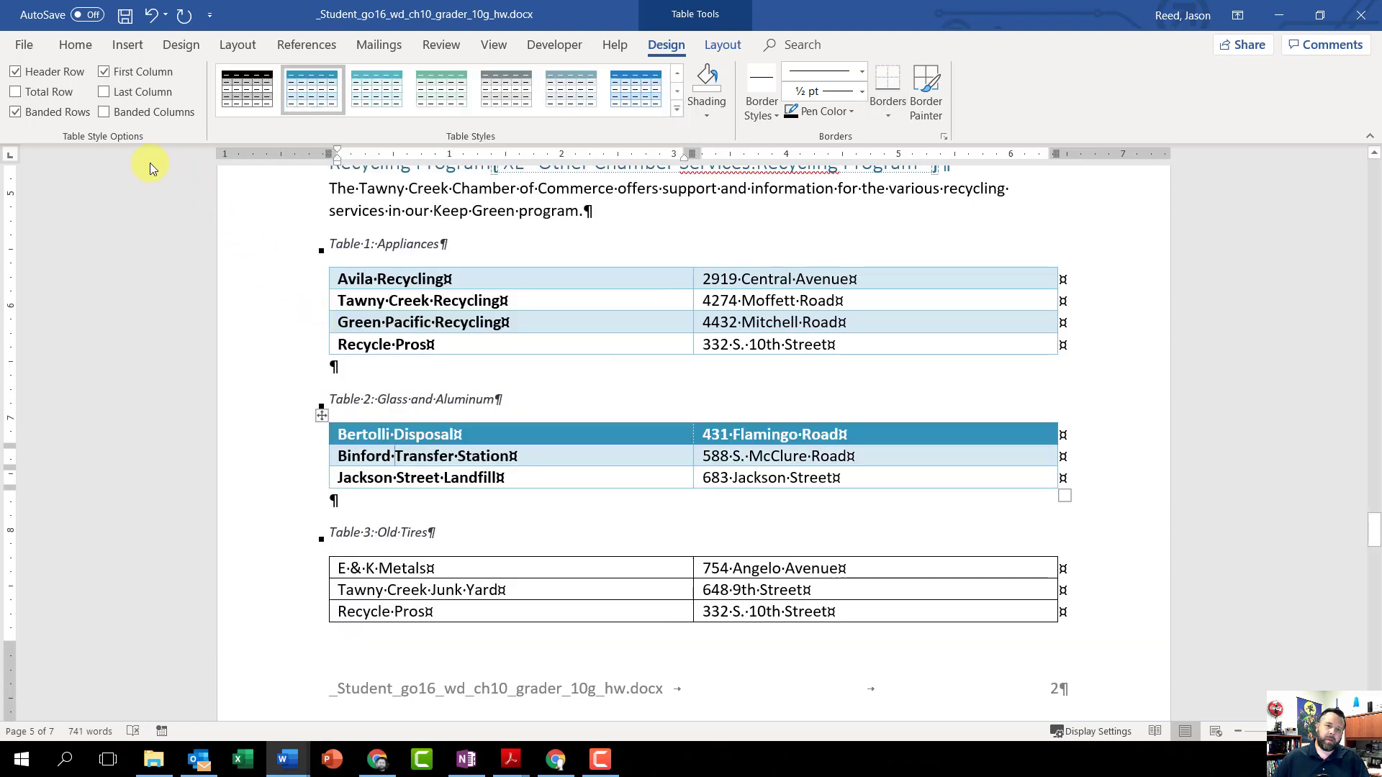
{"action": "left_click", "coordinate": [16, 72]}
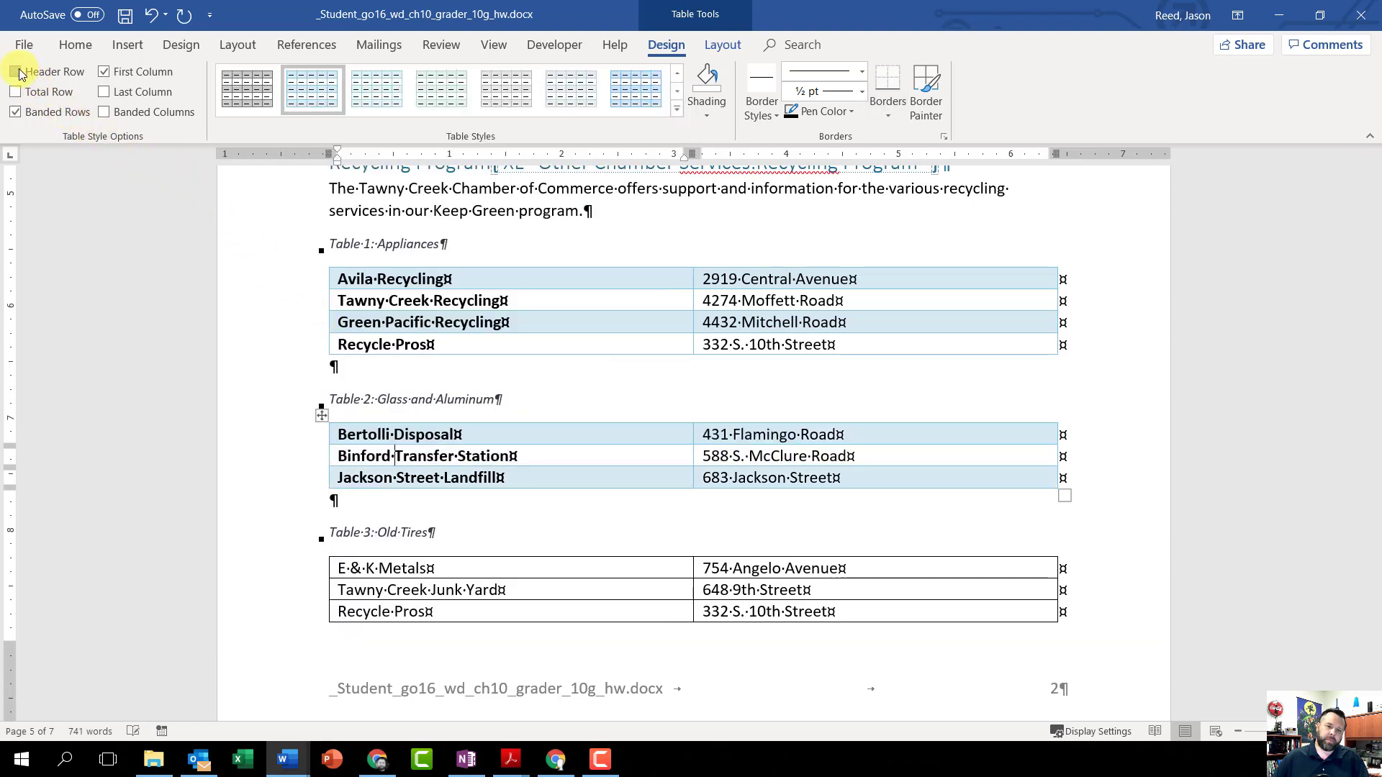
Step: Give the Table 3 Old Tires table the Grid Table 4 - Accent 1 style without a header row
{"action": "scroll", "coordinate": [419, 444], "scroll_direction": "down", "scroll_amount": 1}
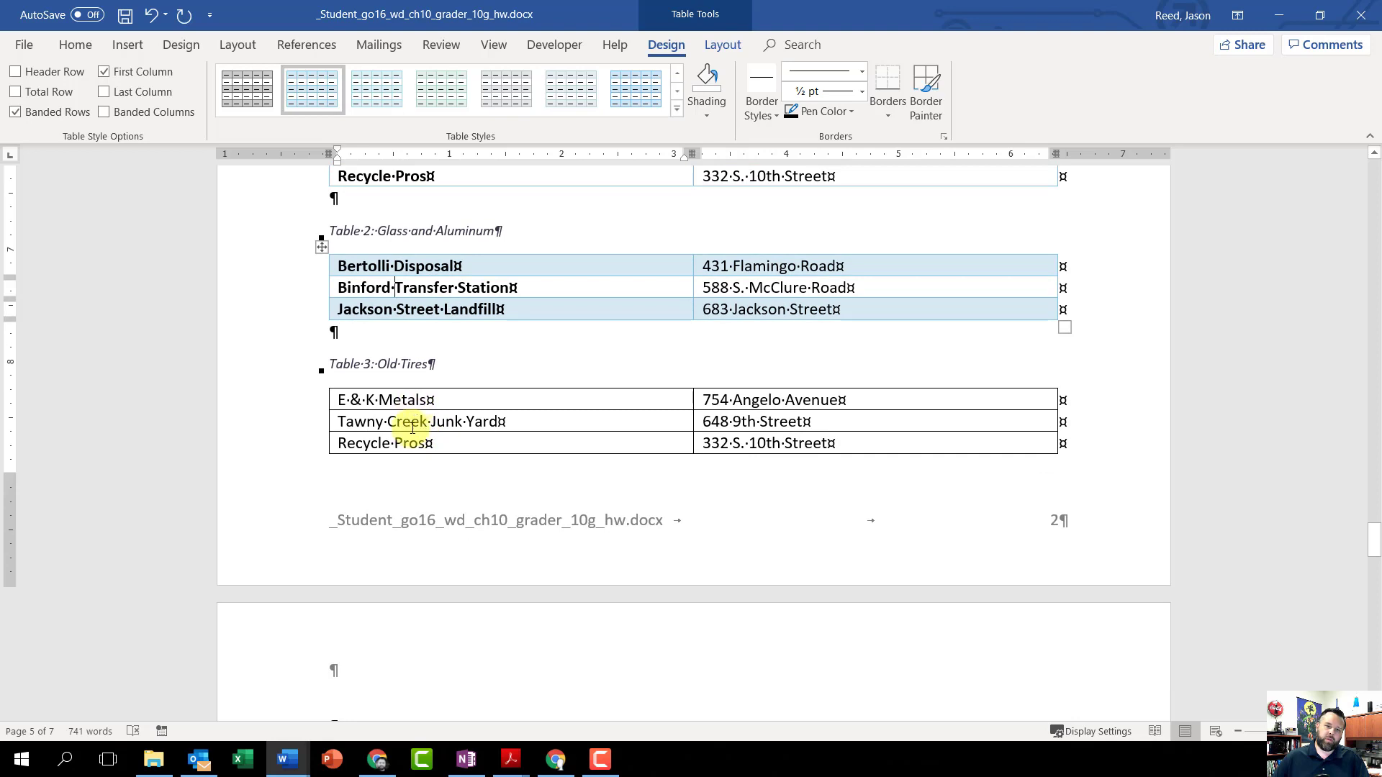
{"action": "left_click", "coordinate": [404, 421]}
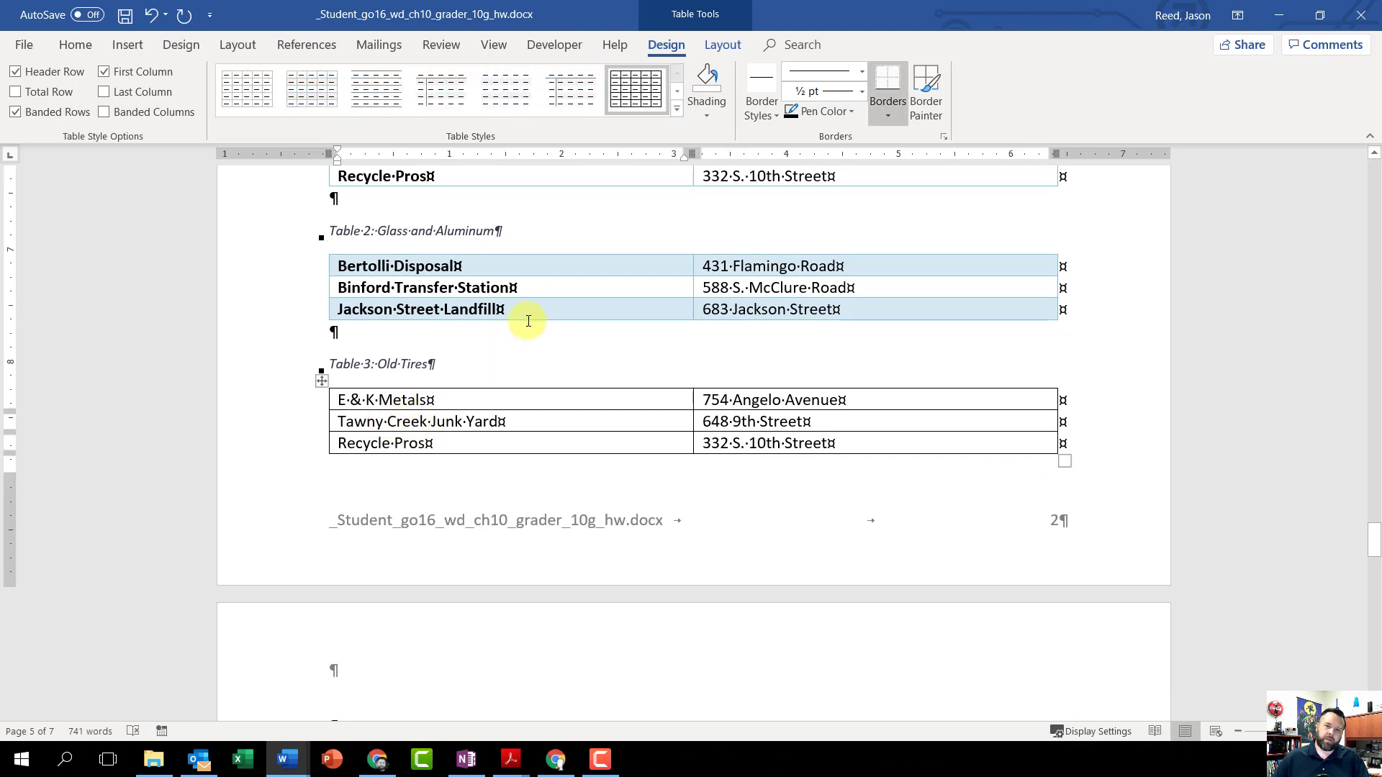
{"action": "left_click", "coordinate": [678, 110]}
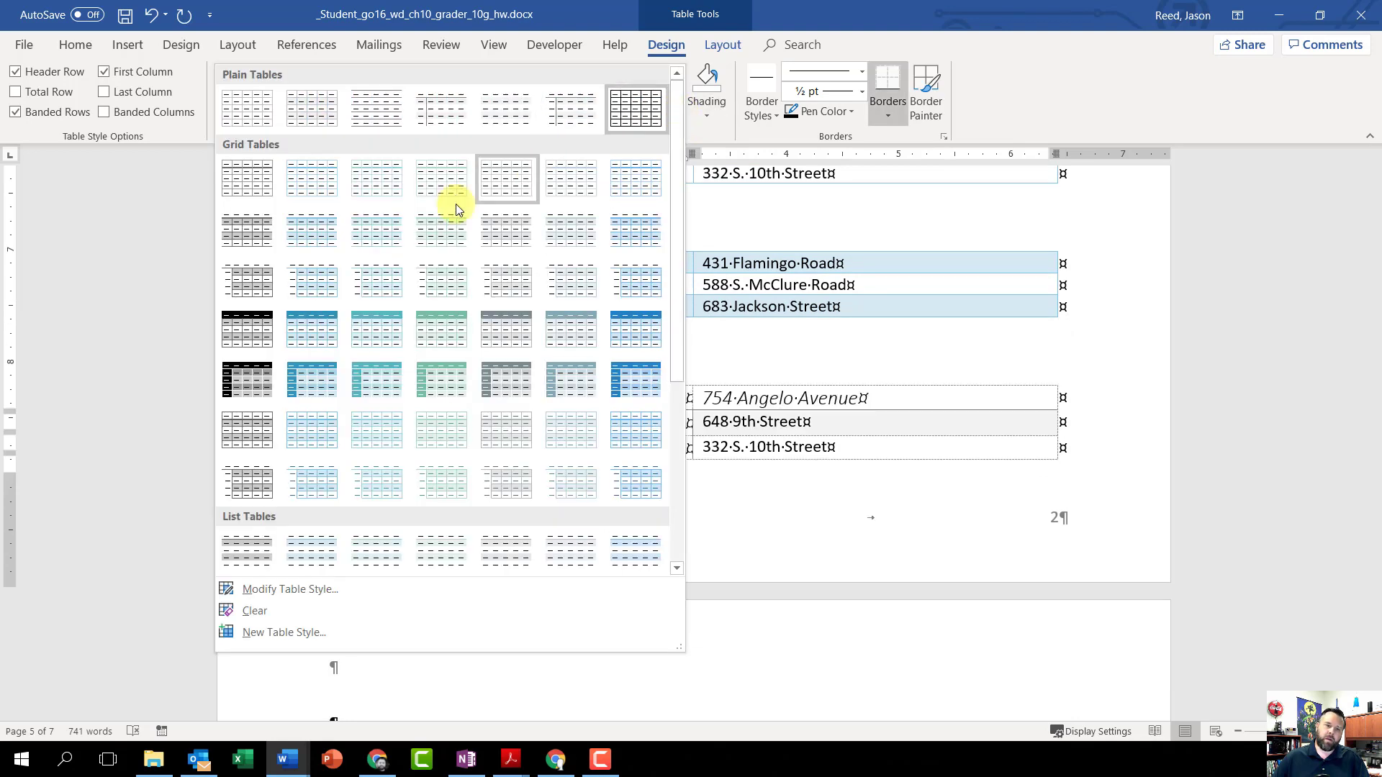
{"action": "left_click", "coordinate": [314, 330]}
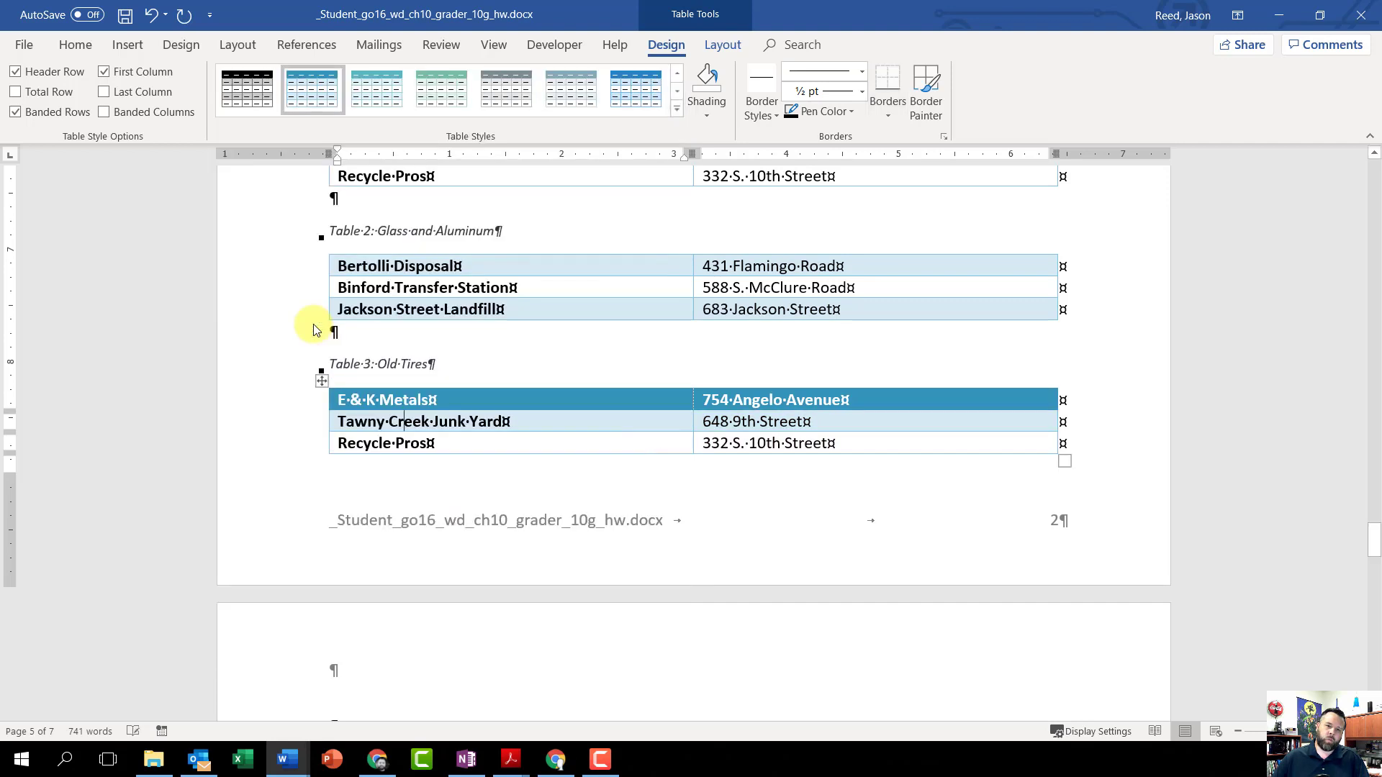
{"action": "left_click", "coordinate": [19, 73]}
Step: Apply Grid Table 4 - Accent 1 to the Table 4 Scrap Metal table and turn off its header row
{"action": "scroll", "coordinate": [355, 398], "scroll_direction": "down", "scroll_amount": 5}
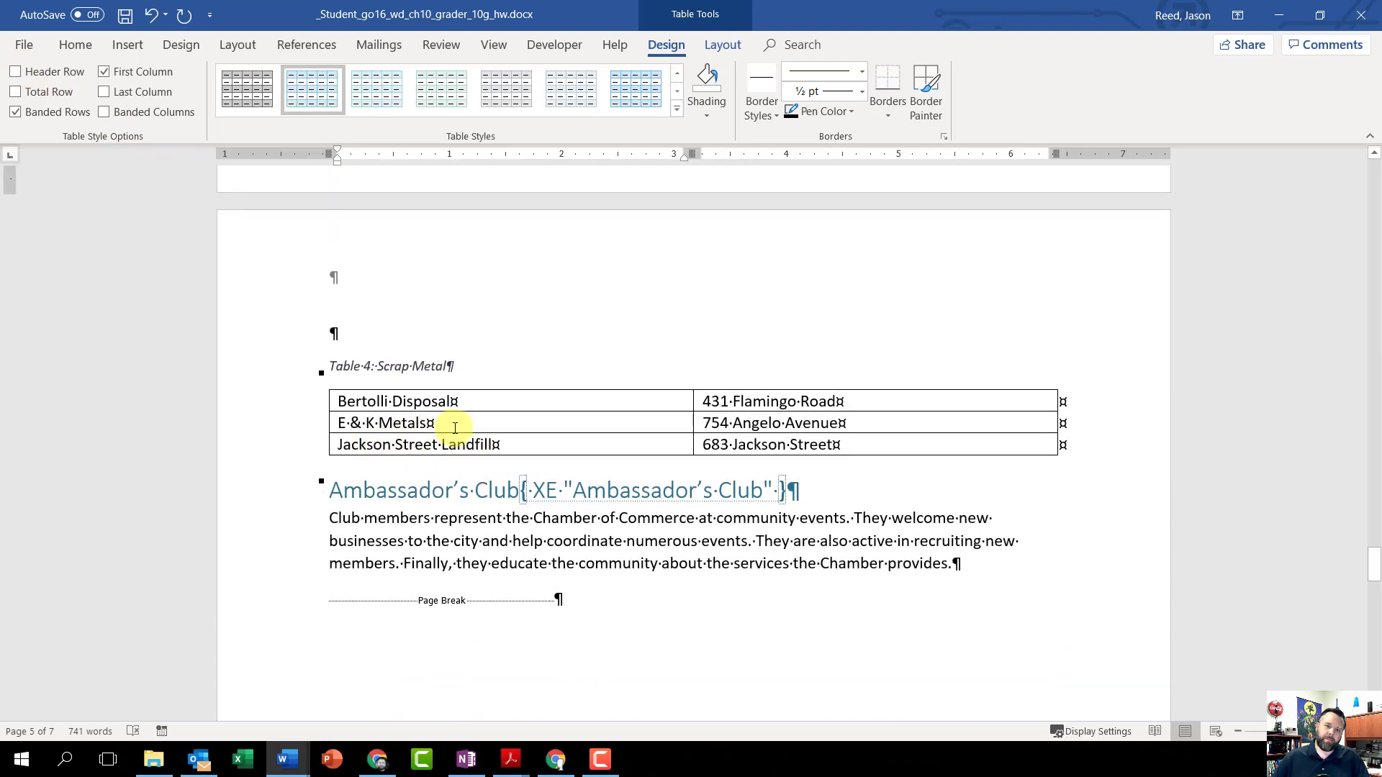
{"action": "left_click", "coordinate": [455, 427]}
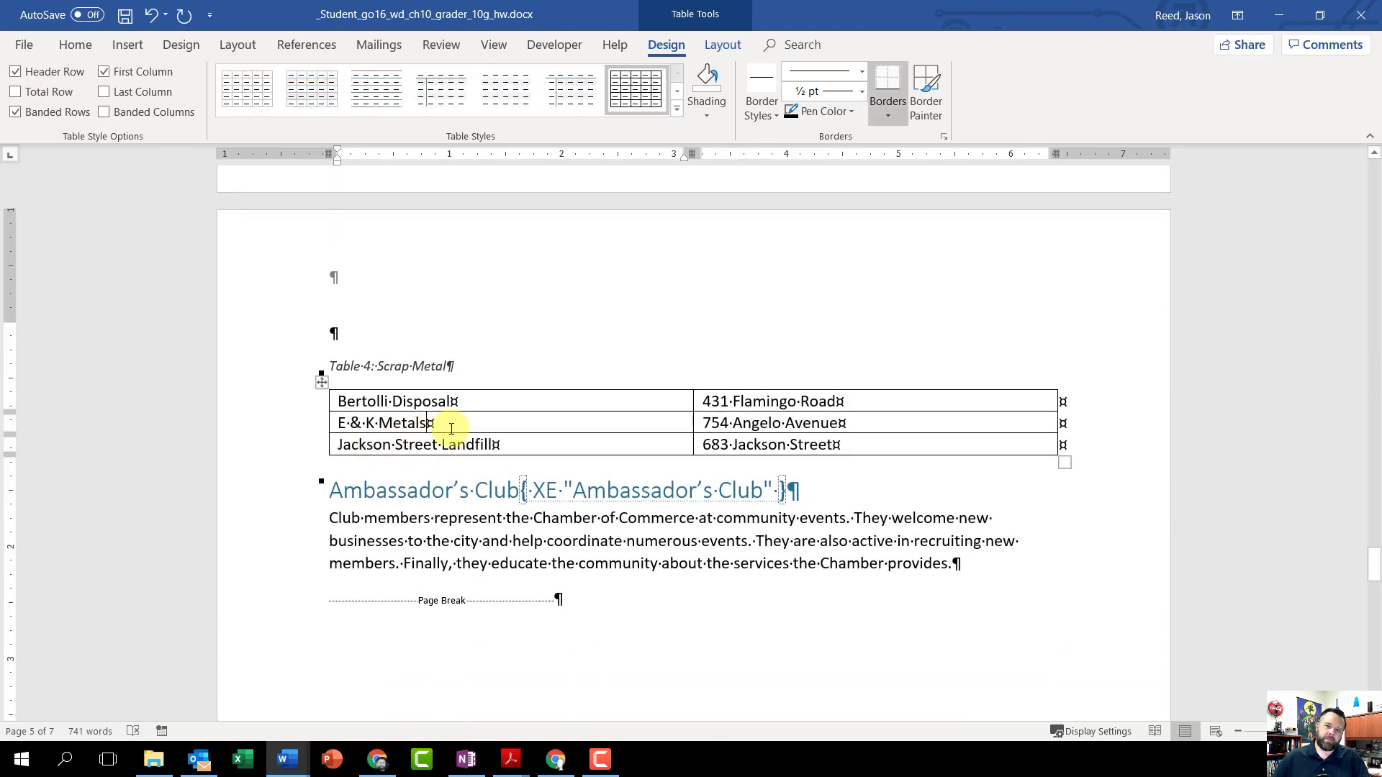
{"action": "left_click", "coordinate": [676, 110]}
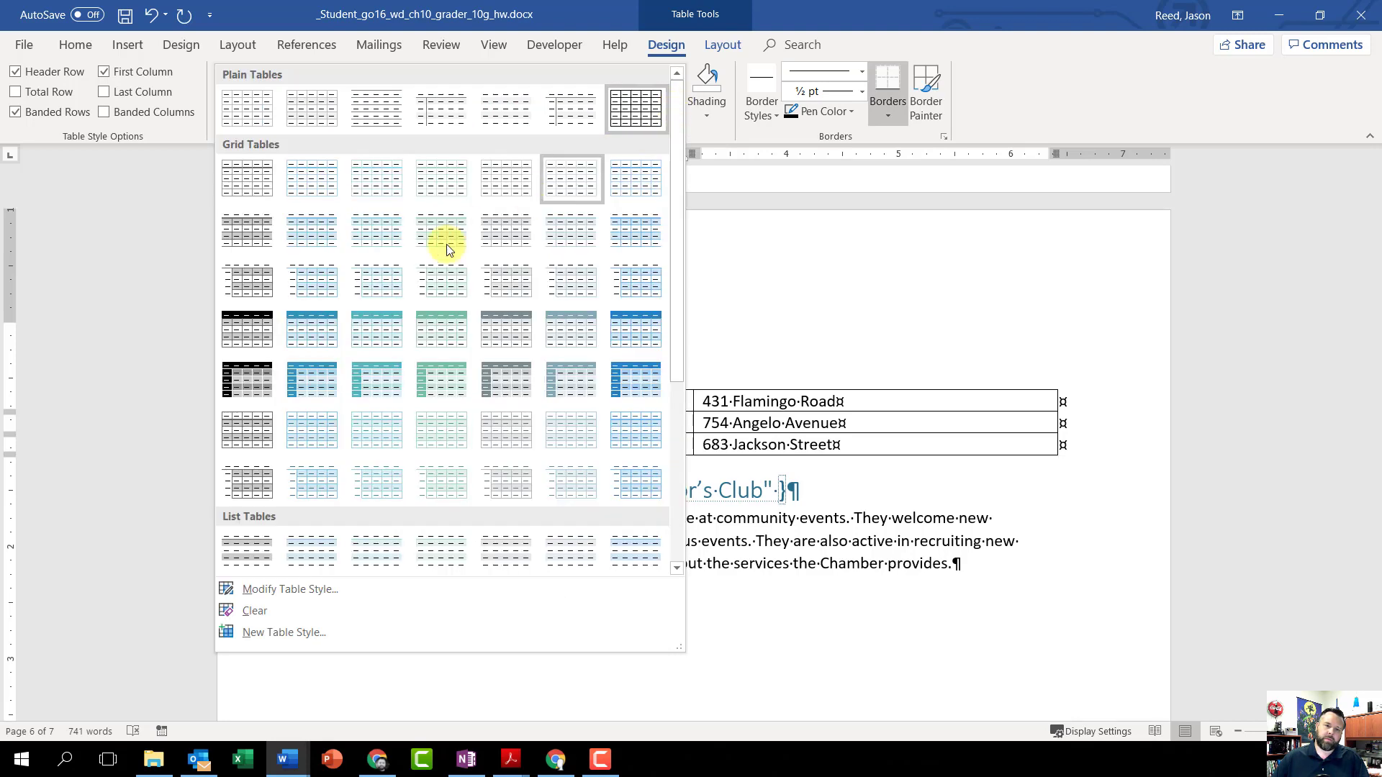
{"action": "left_click", "coordinate": [321, 331]}
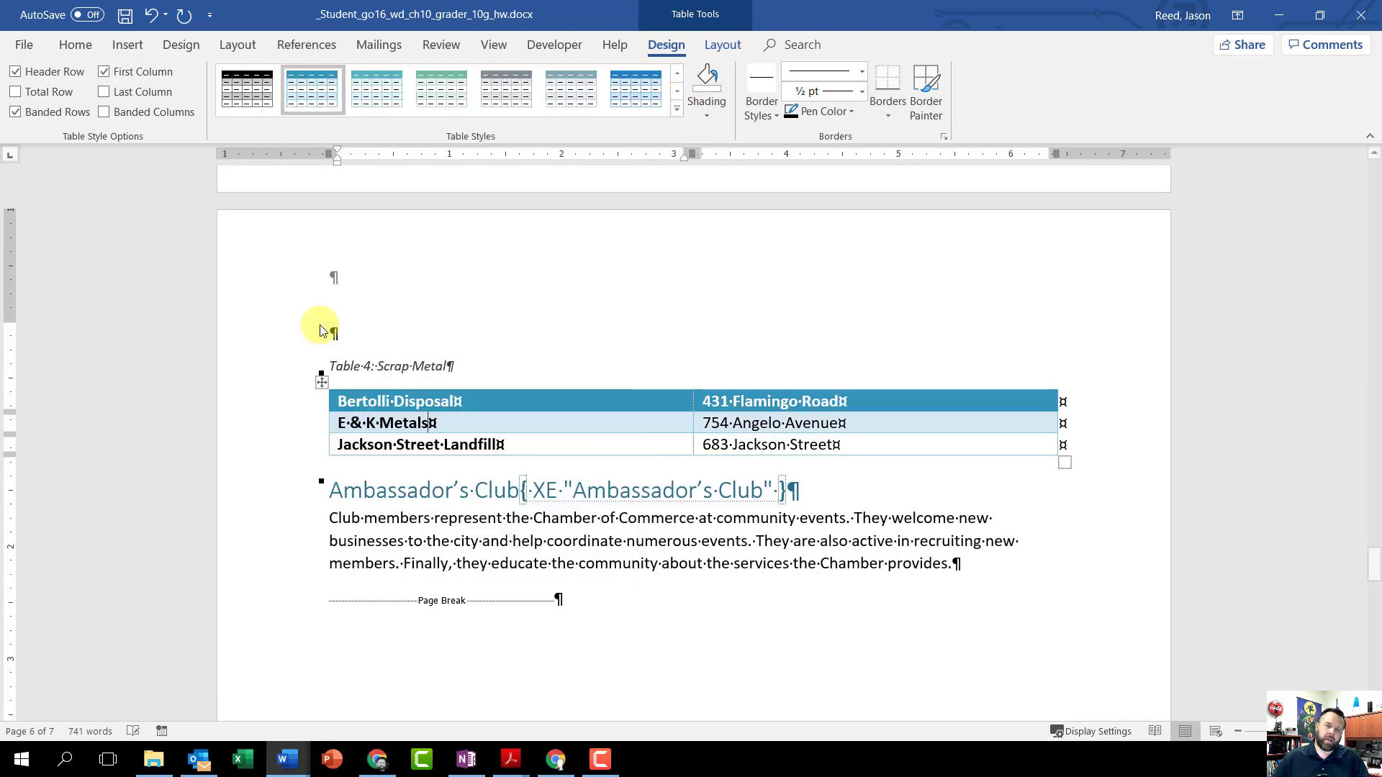
{"action": "left_click", "coordinate": [16, 75]}
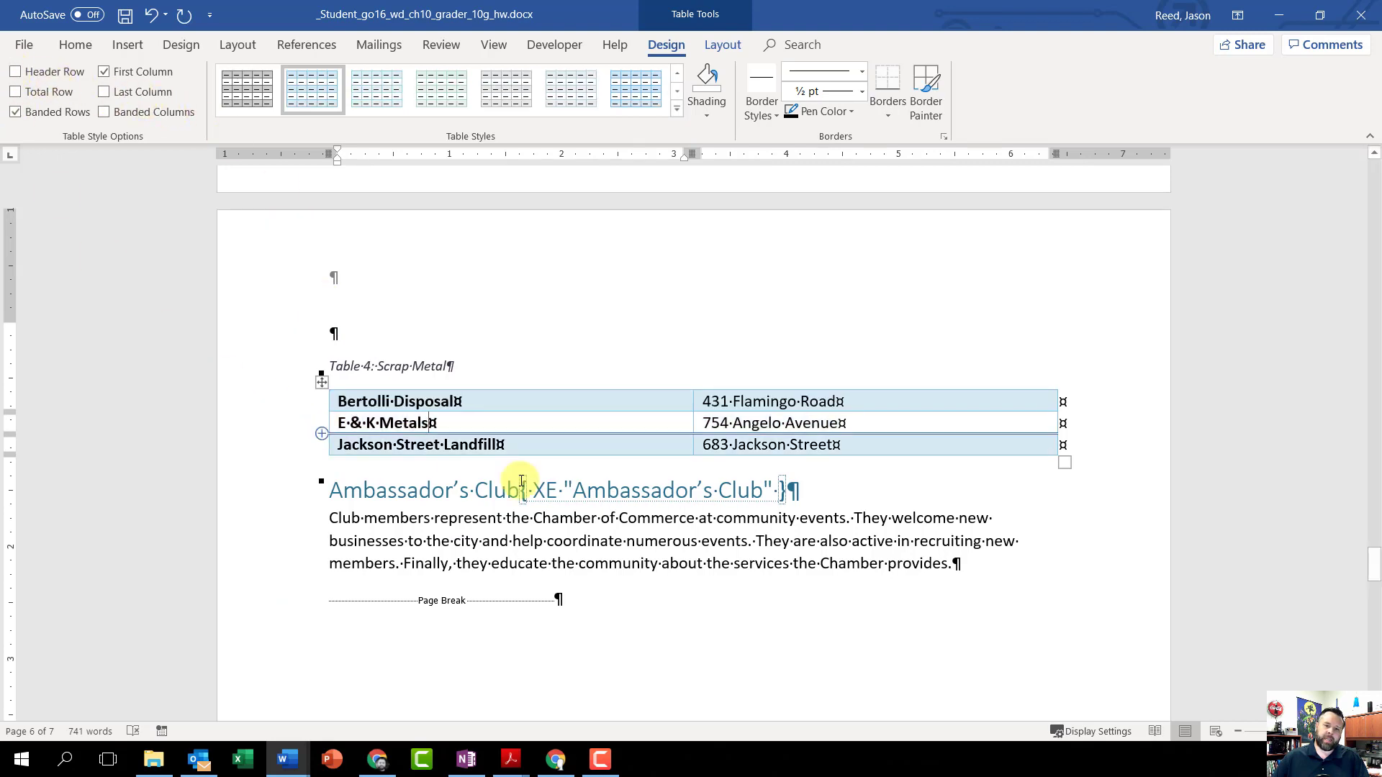
Step: Update the index field on the last page to include the Business Training subentry
{"action": "scroll", "coordinate": [619, 502], "scroll_direction": "down", "scroll_amount": 7}
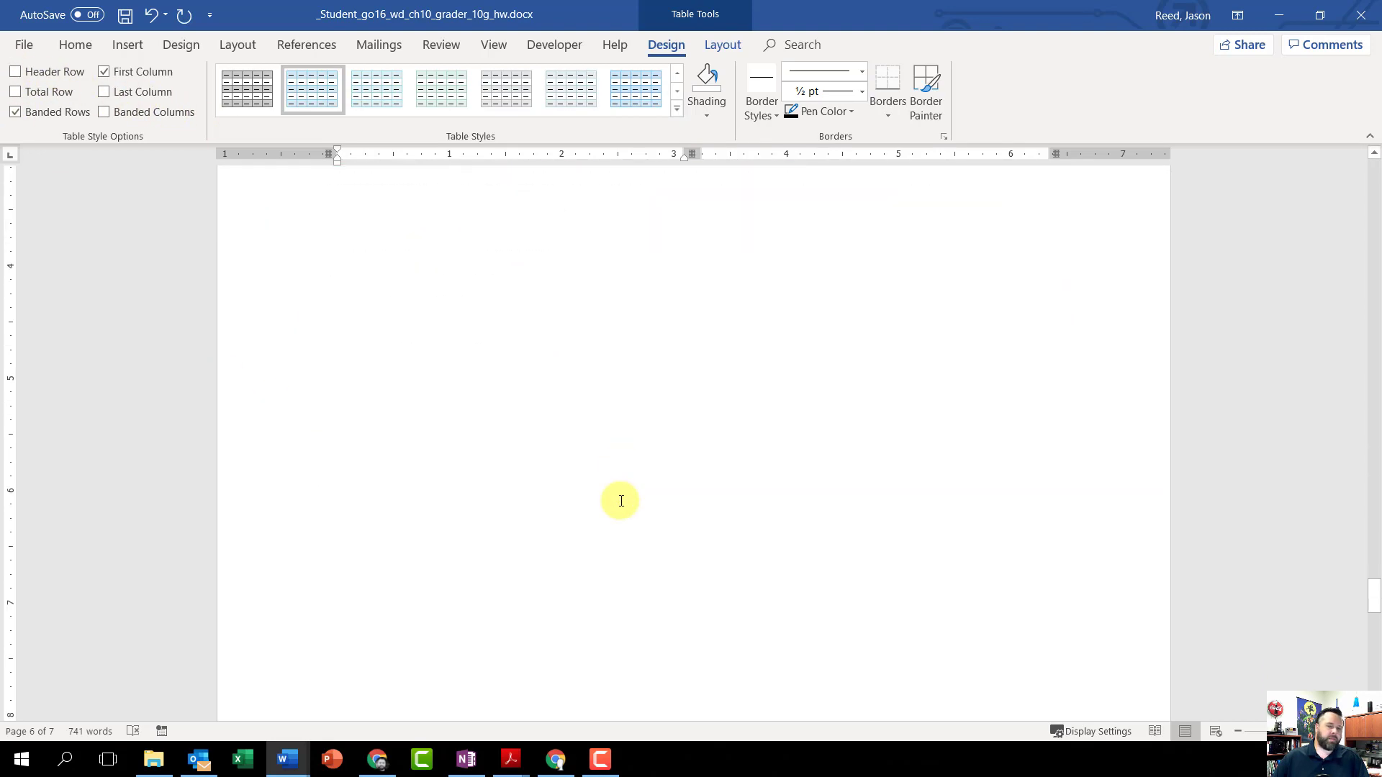
{"action": "scroll", "coordinate": [621, 501], "scroll_direction": "down", "scroll_amount": 5}
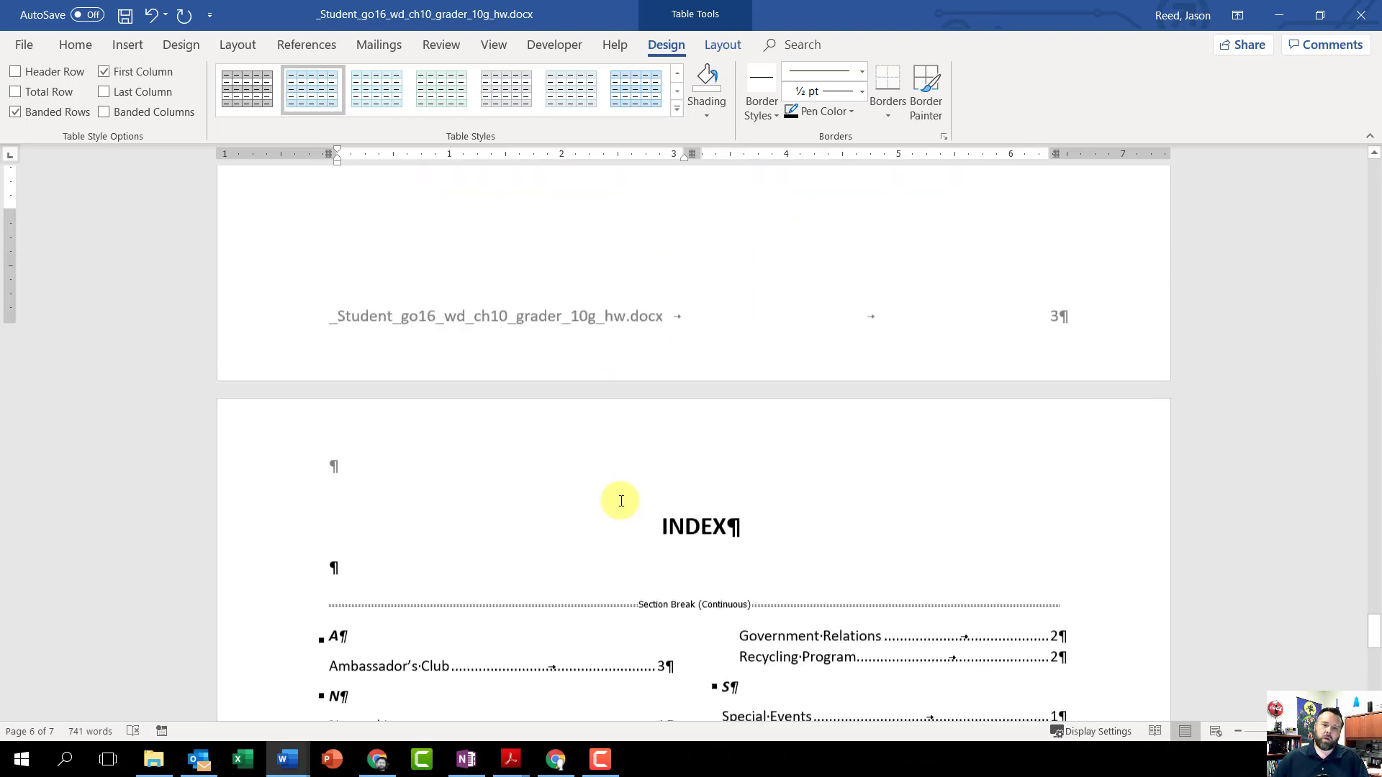
{"action": "scroll", "coordinate": [621, 501], "scroll_direction": "down", "scroll_amount": 7}
{"action": "scroll", "coordinate": [618, 500], "scroll_direction": "up", "scroll_amount": 3}
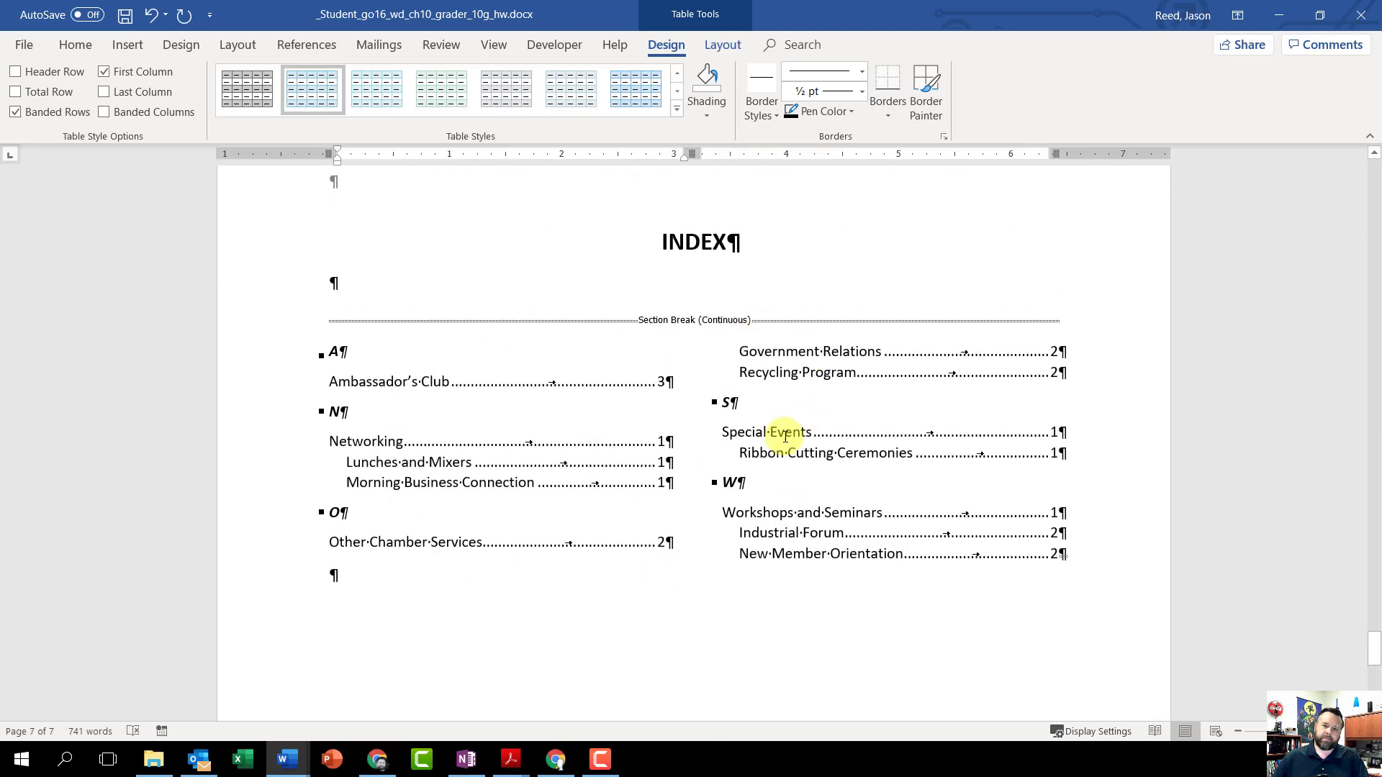
{"action": "right_click", "coordinate": [614, 447]}
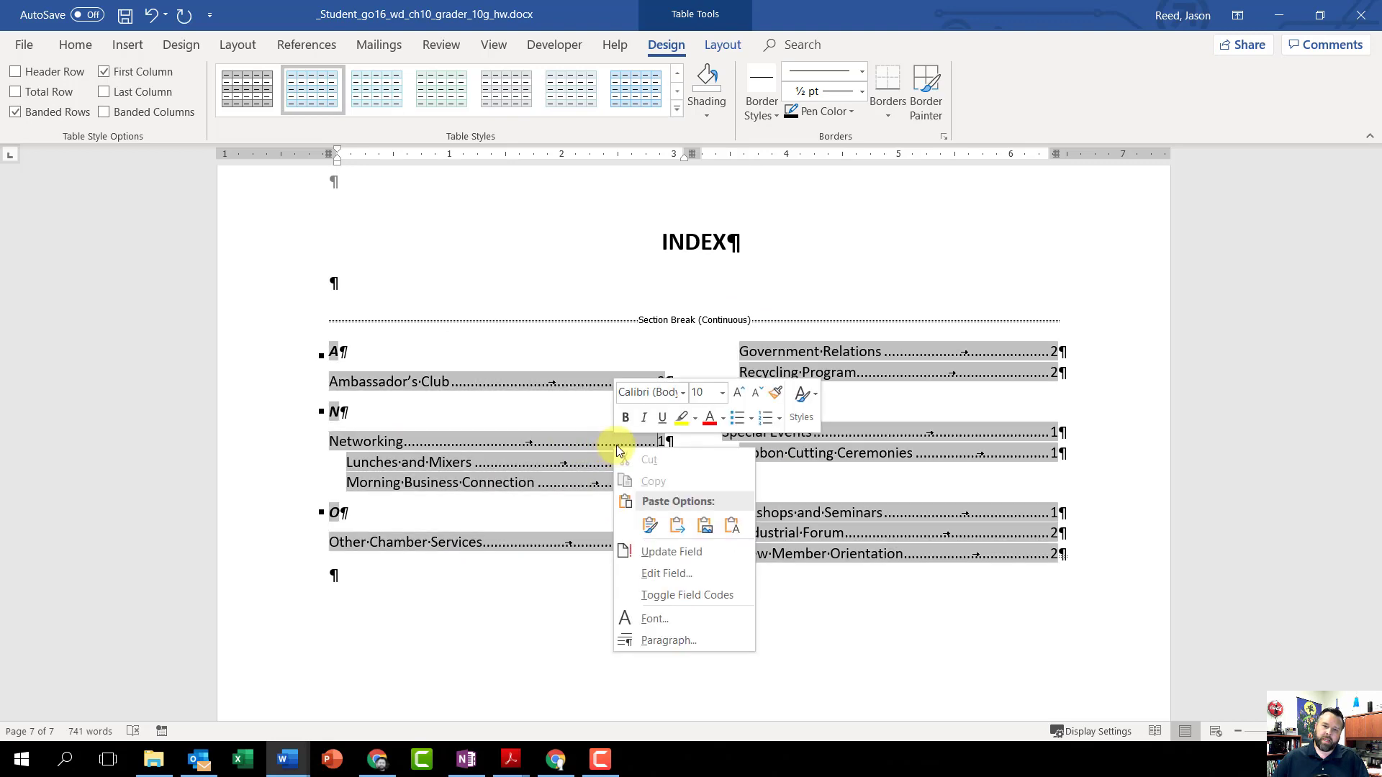
{"action": "left_click", "coordinate": [671, 551]}
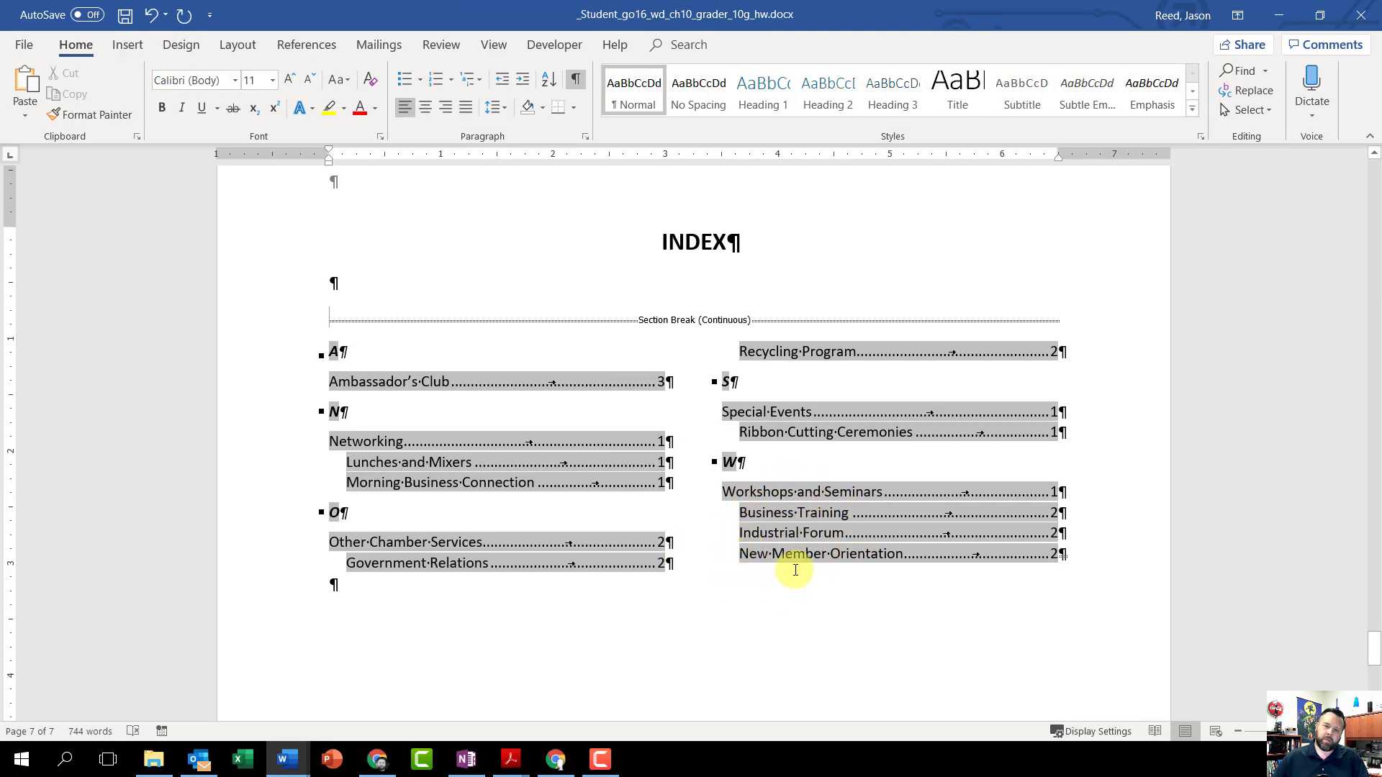
Step: Update the entire table of contents, including its entries and page numbers
{"action": "scroll", "coordinate": [796, 570], "scroll_direction": "up", "scroll_amount": 20}
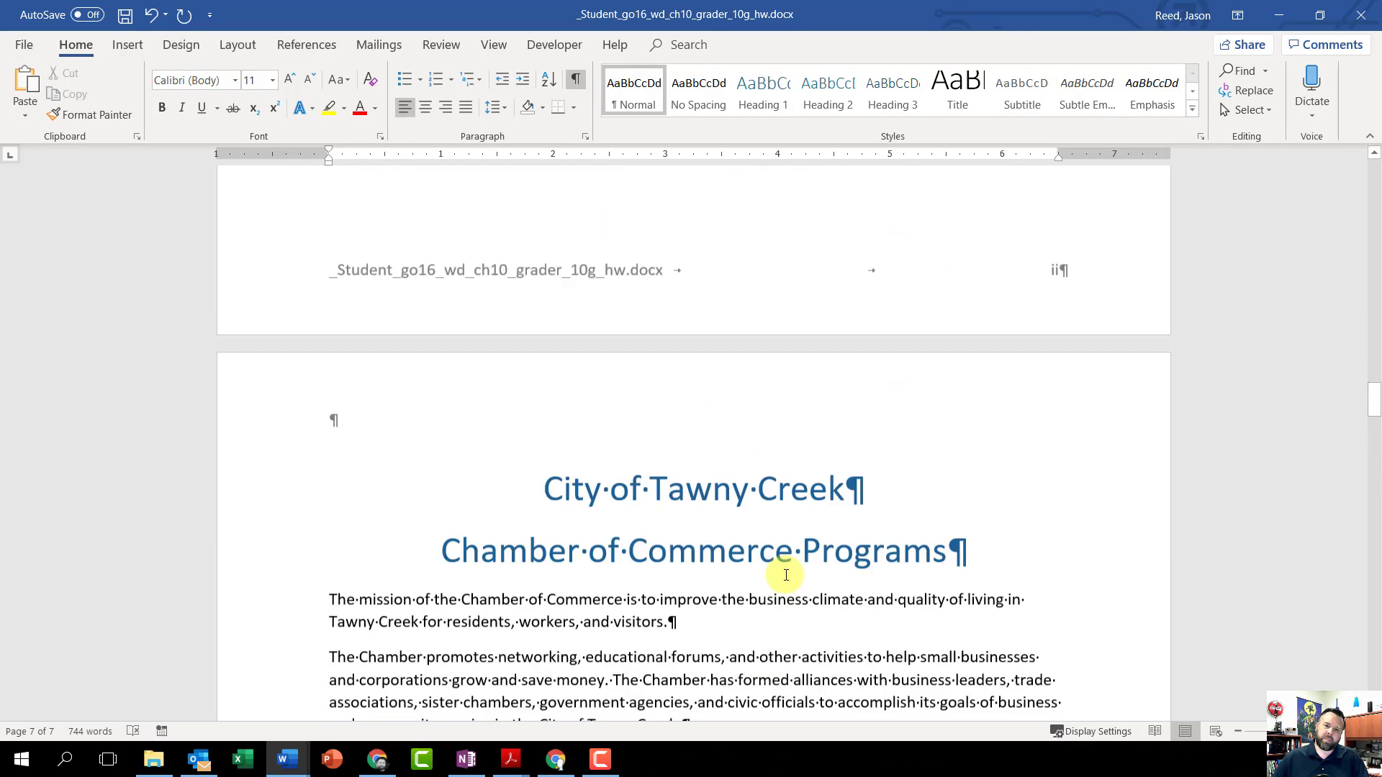
{"action": "scroll", "coordinate": [786, 575], "scroll_direction": "up", "scroll_amount": 20}
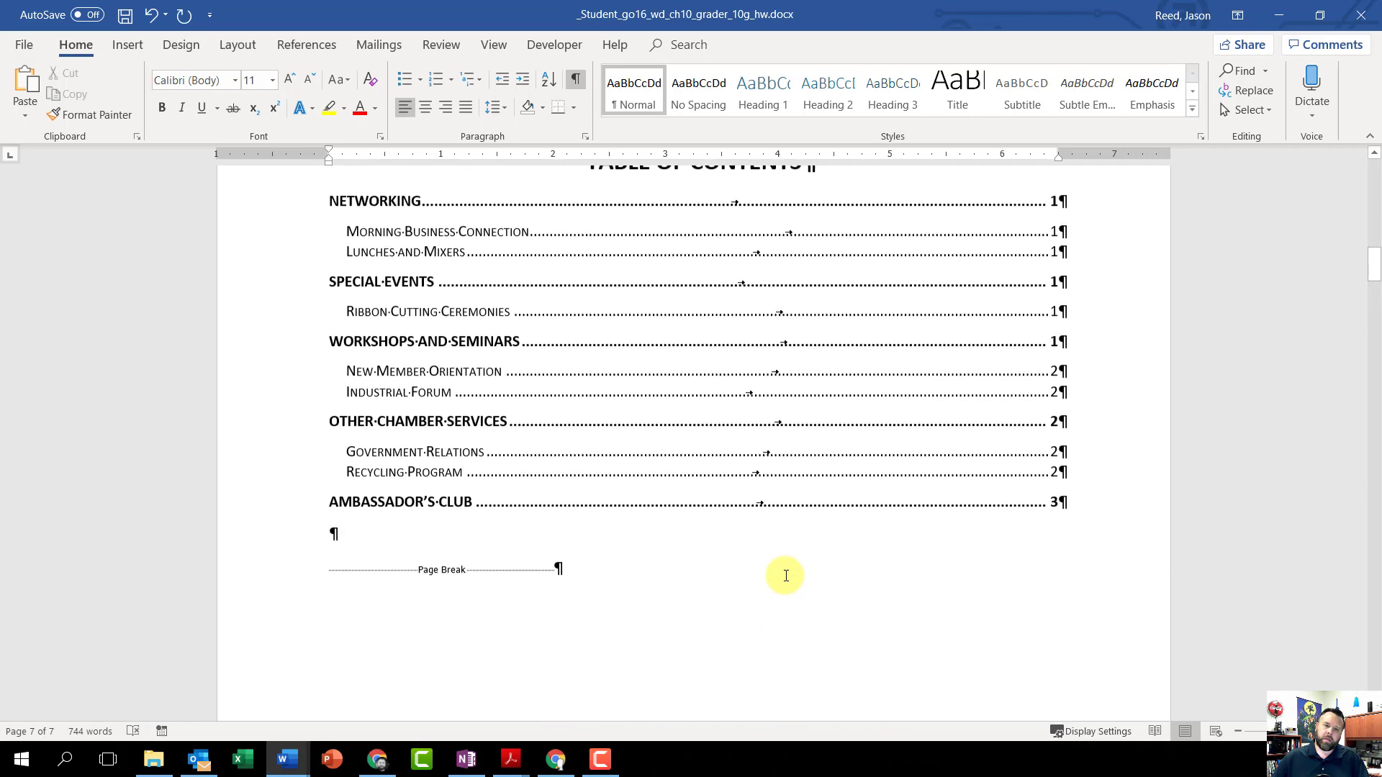
{"action": "scroll", "coordinate": [786, 575], "scroll_direction": "up", "scroll_amount": 4}
{"action": "scroll", "coordinate": [787, 571], "scroll_direction": "down", "scroll_amount": 3}
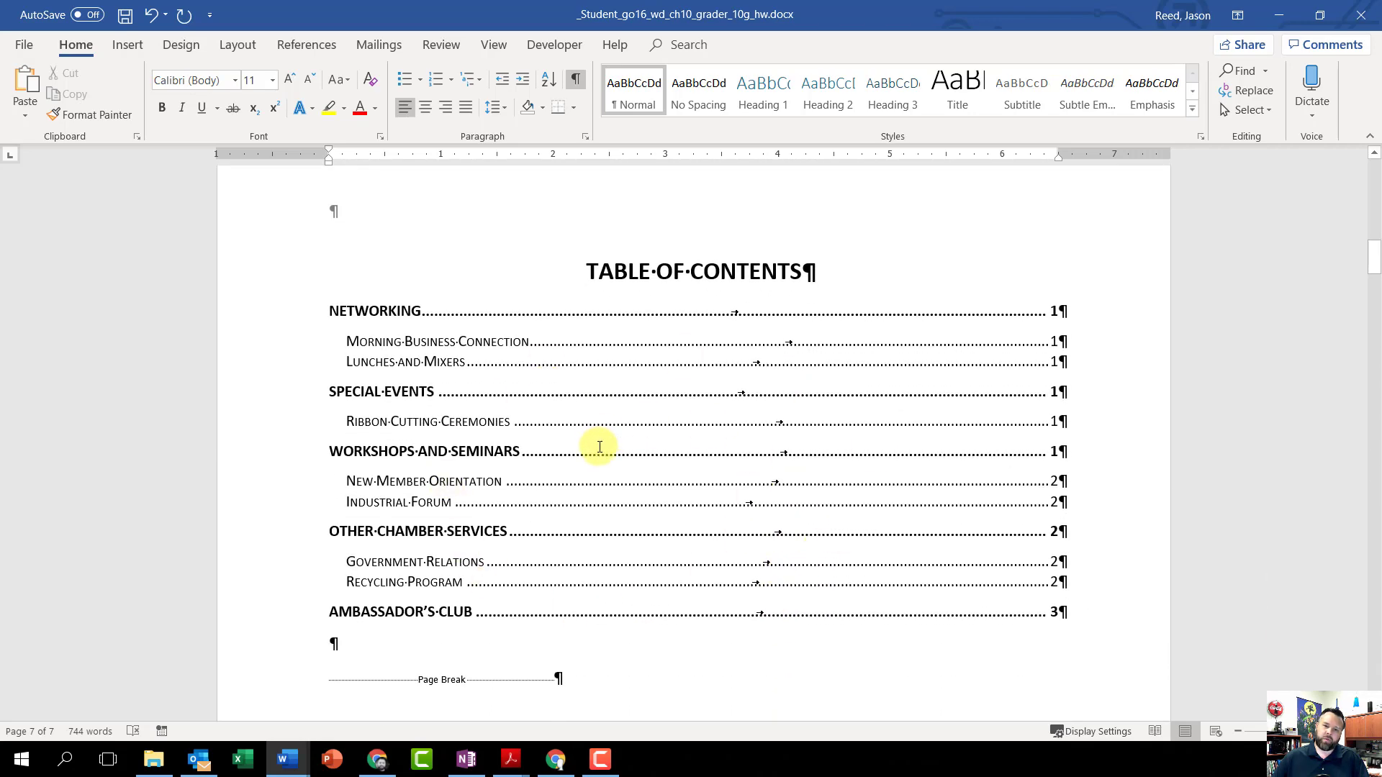
{"action": "right_click", "coordinate": [621, 427]}
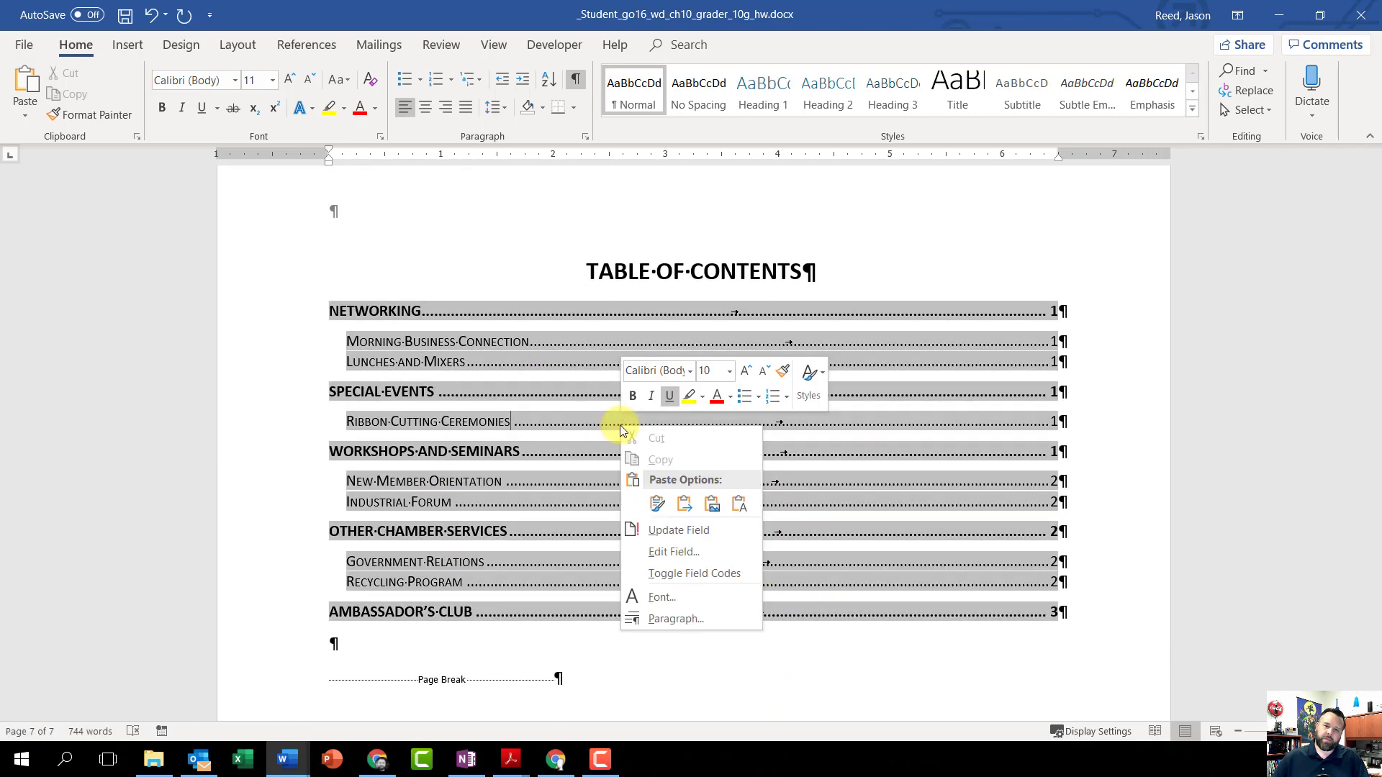
{"action": "left_click", "coordinate": [663, 528]}
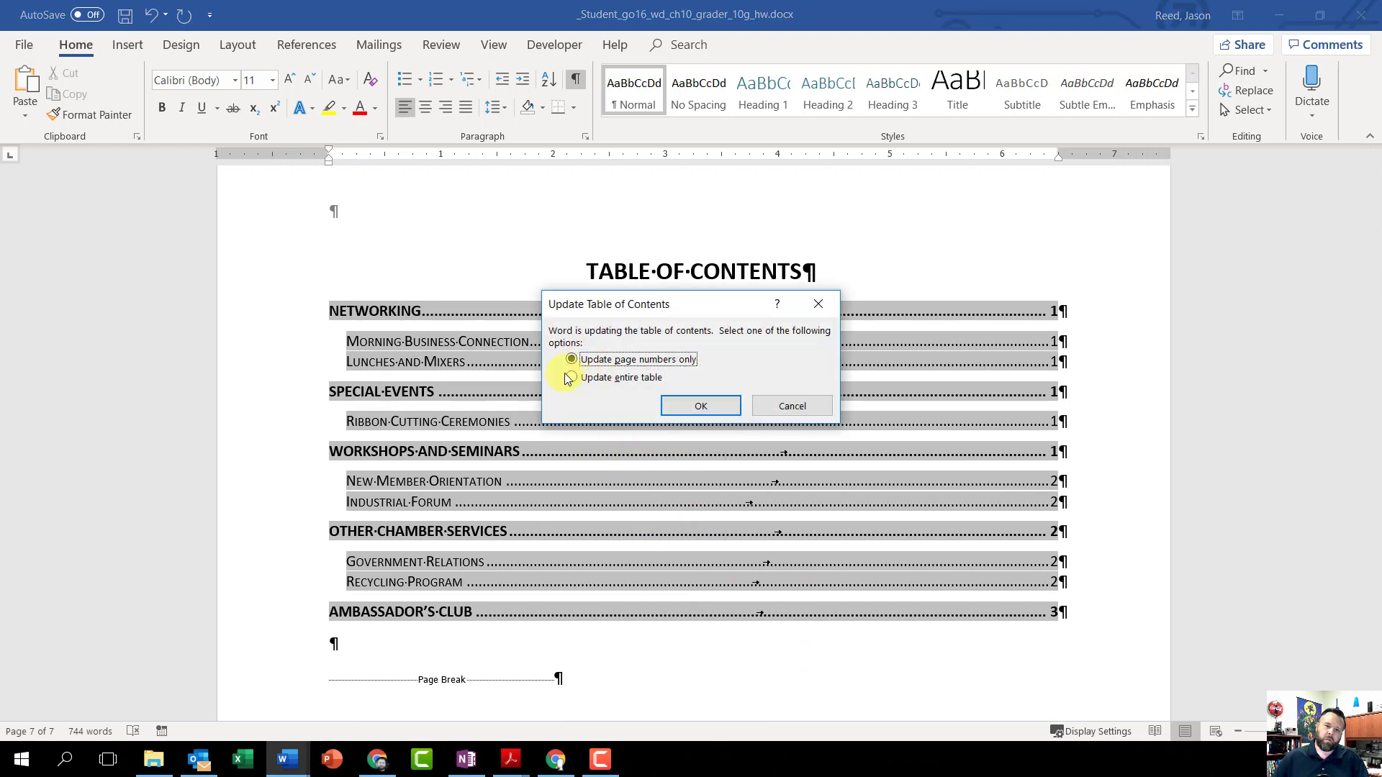
{"action": "left_click", "coordinate": [677, 402]}
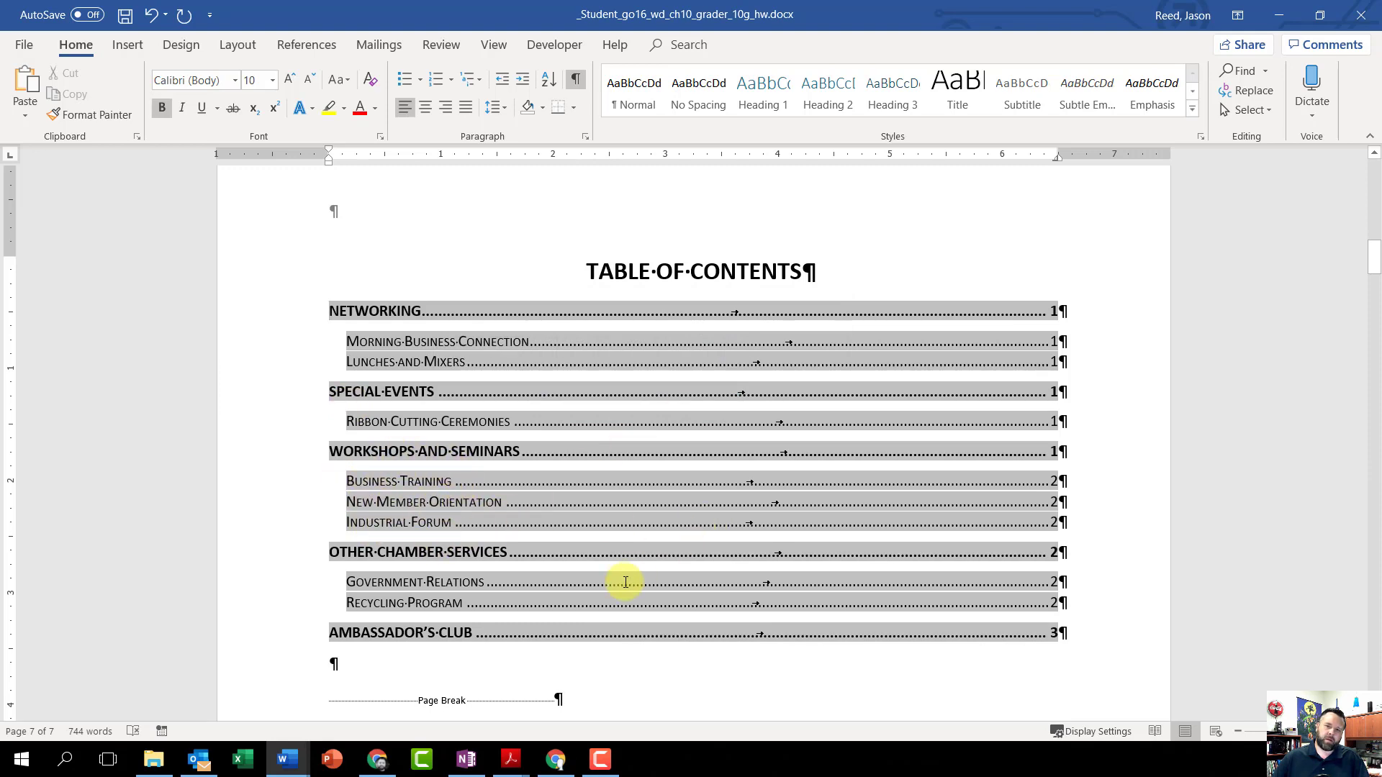
Step: Save the corrected document and close it
{"action": "scroll", "coordinate": [624, 582], "scroll_direction": "up", "scroll_amount": 20}
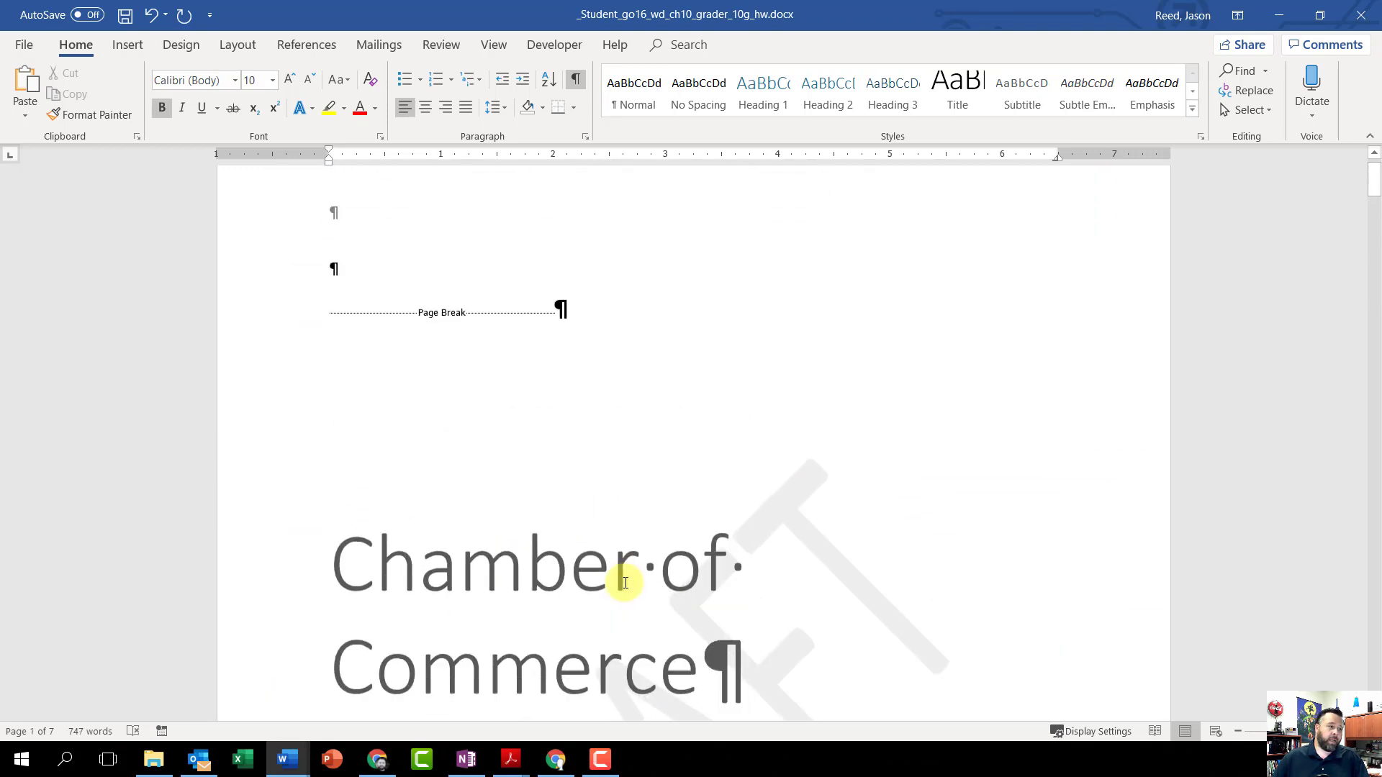
{"action": "scroll", "coordinate": [624, 582], "scroll_direction": "up", "scroll_amount": 1}
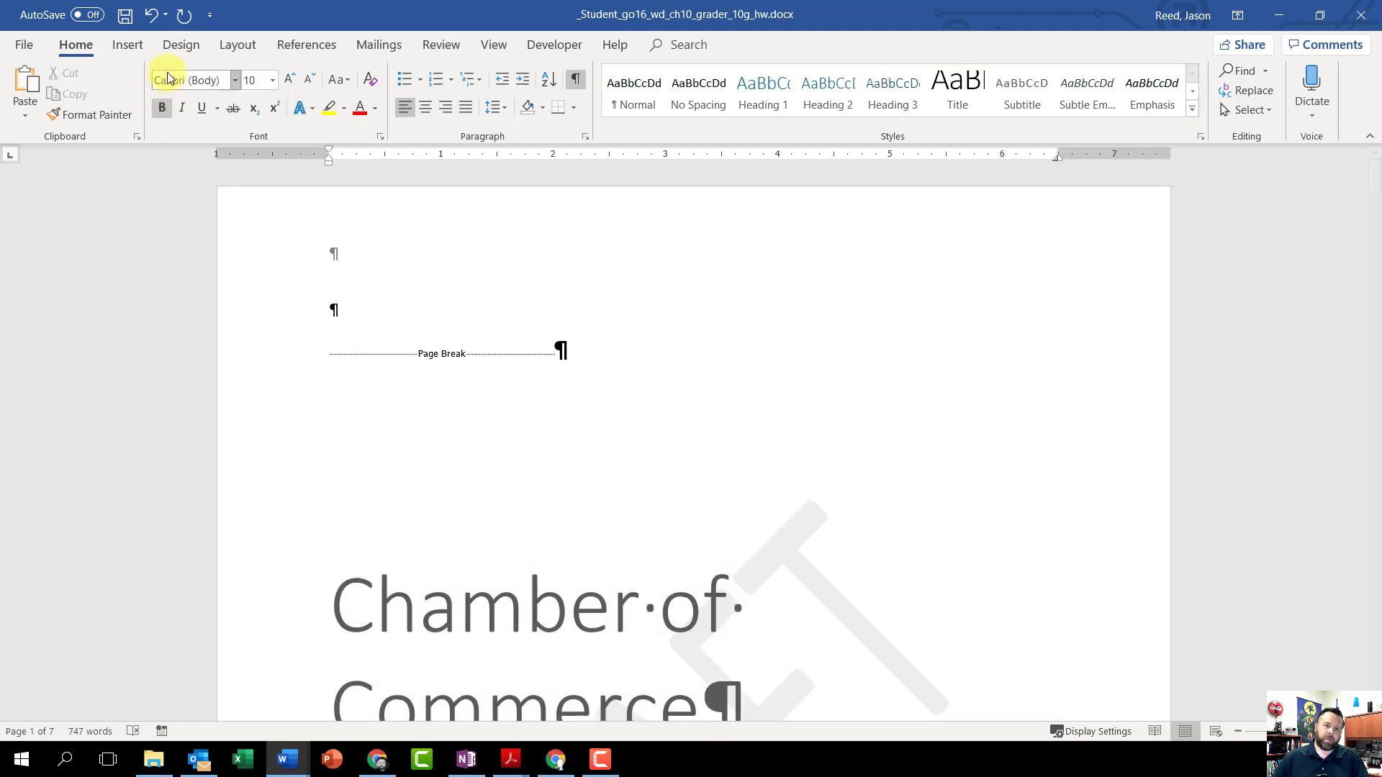
{"action": "left_click", "coordinate": [125, 19]}
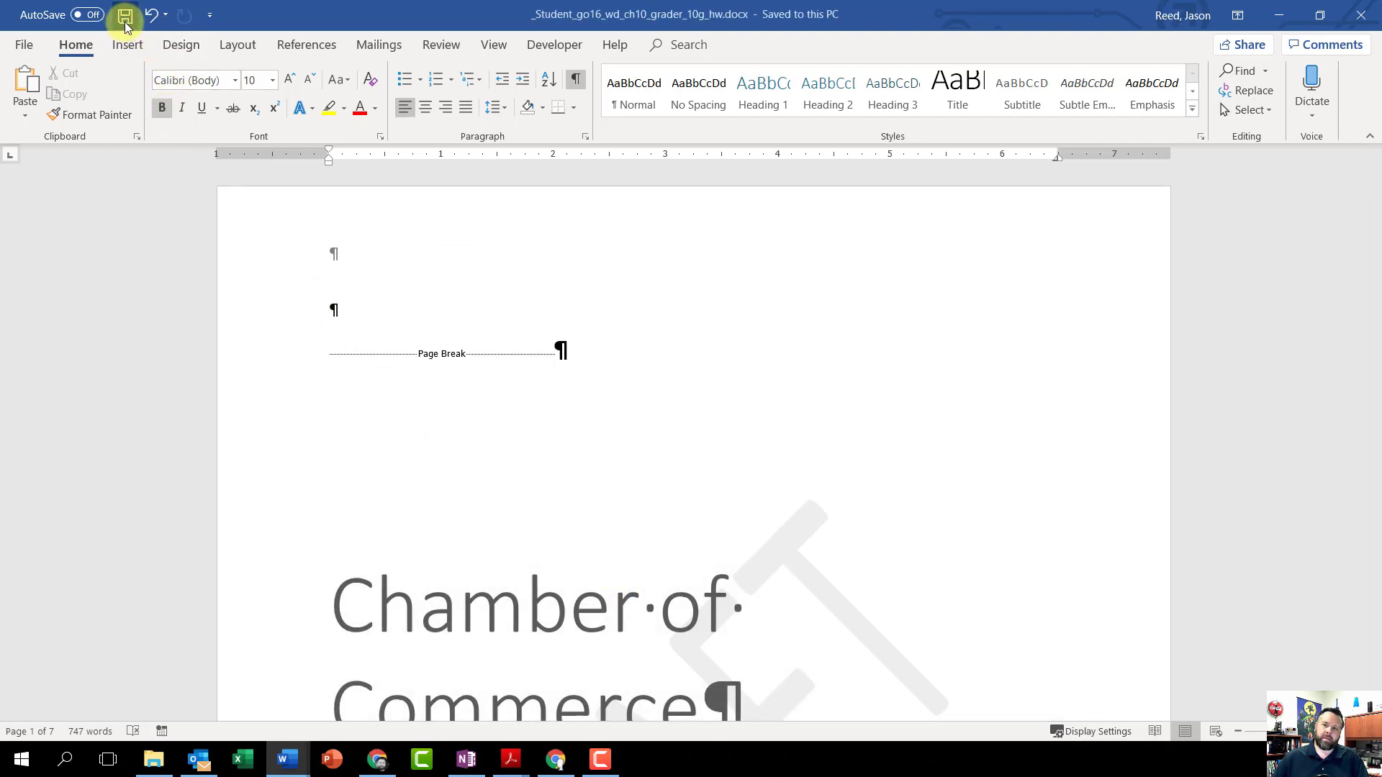
{"action": "left_click", "coordinate": [1358, 16]}
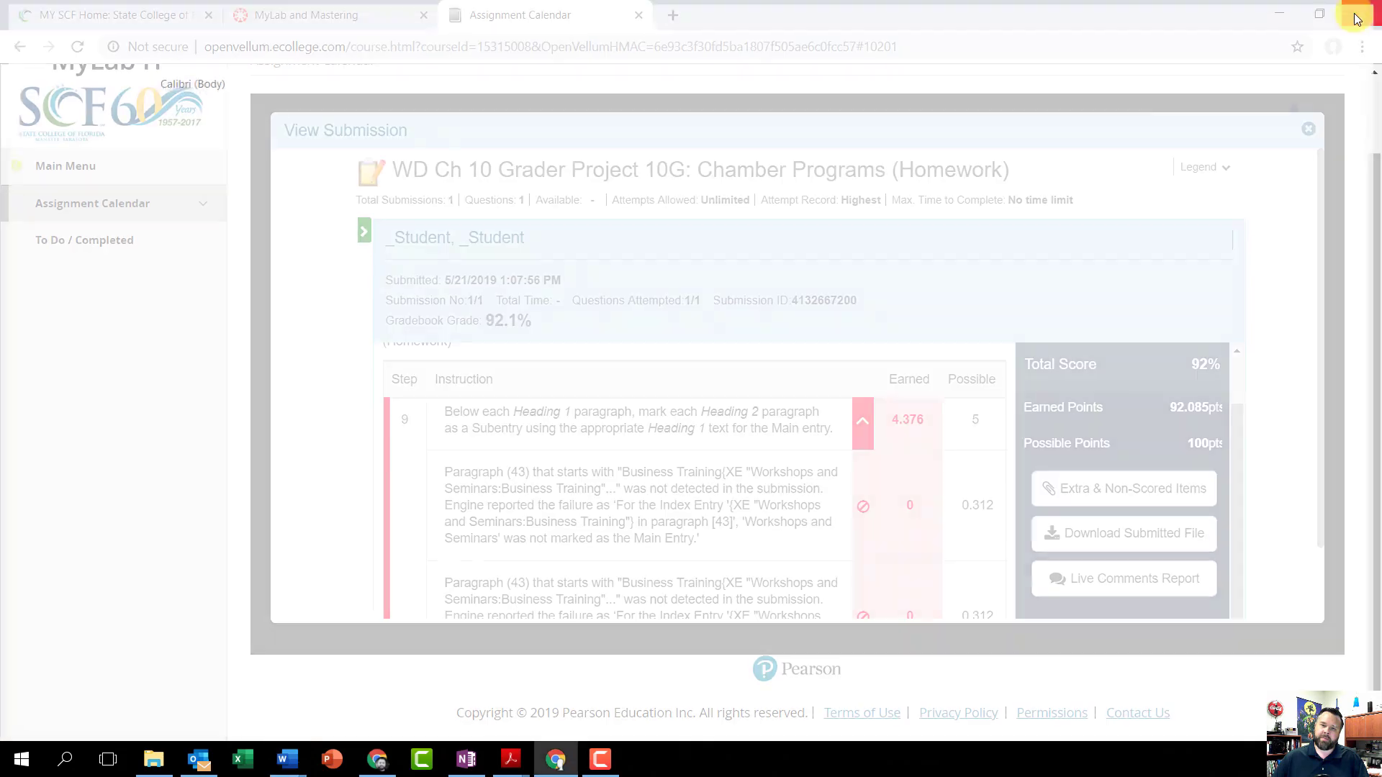
Step: Upload _Student_go16_wd_ch10_grader_10g_hw.docx to the WD Ch 10 Grader Project 10G: Chamber Programs homework and submit it for grading
{"action": "left_click", "coordinate": [1307, 130]}
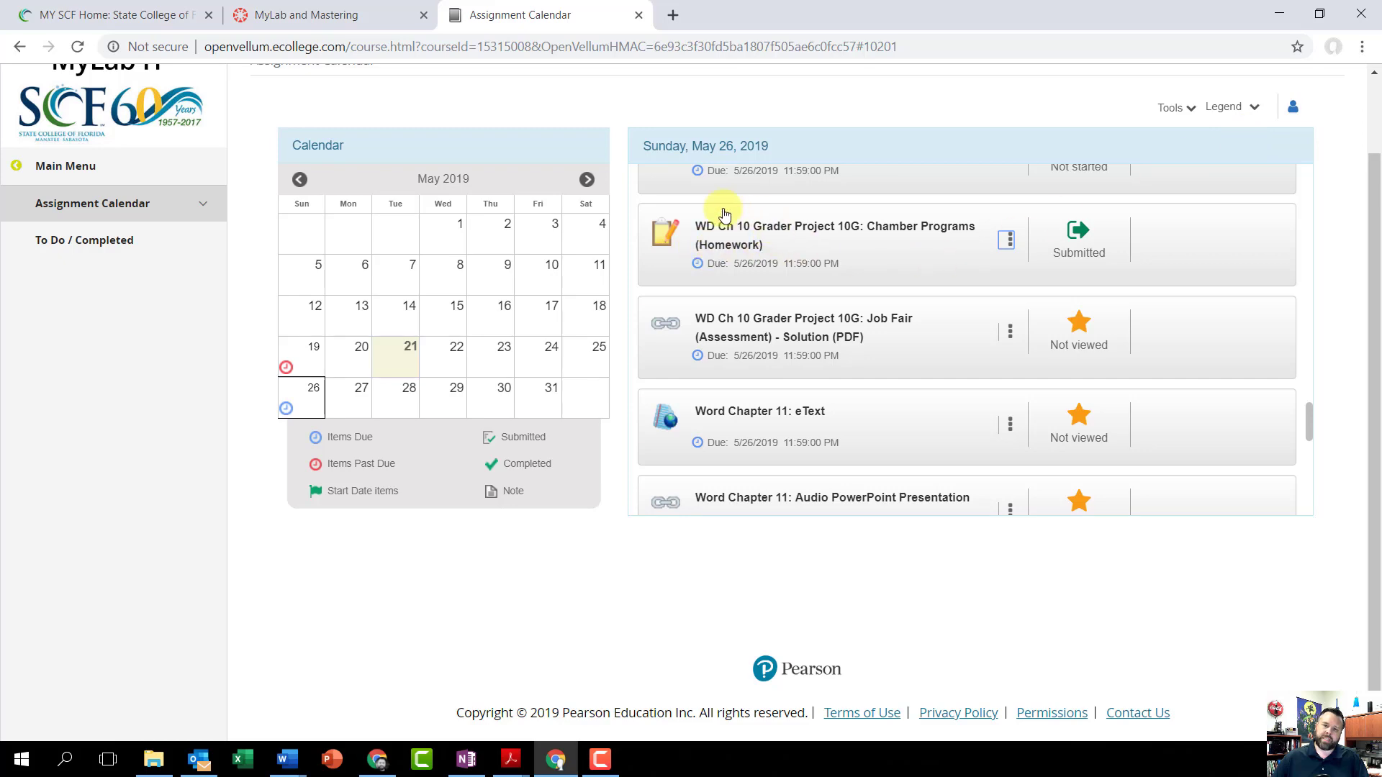
{"action": "left_click", "coordinate": [727, 229]}
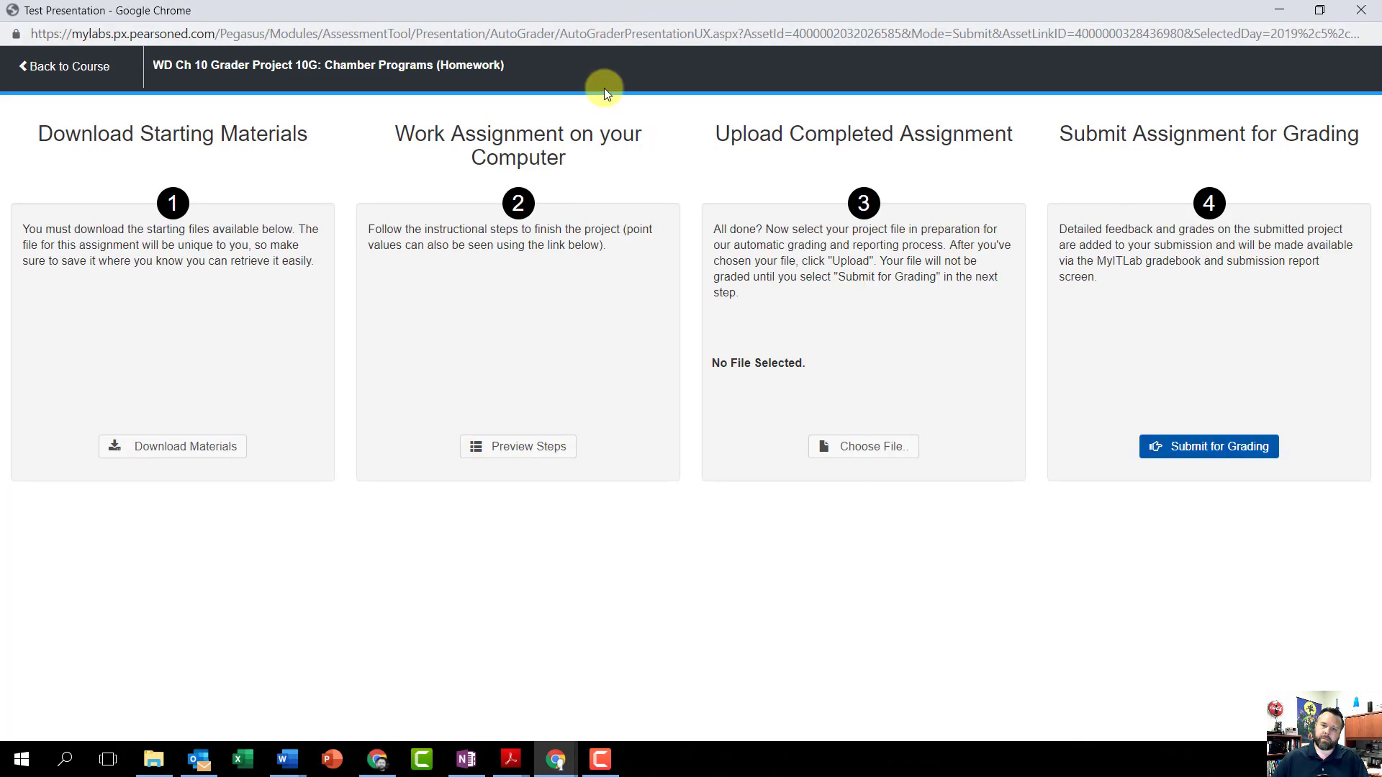
{"action": "left_click", "coordinate": [876, 459]}
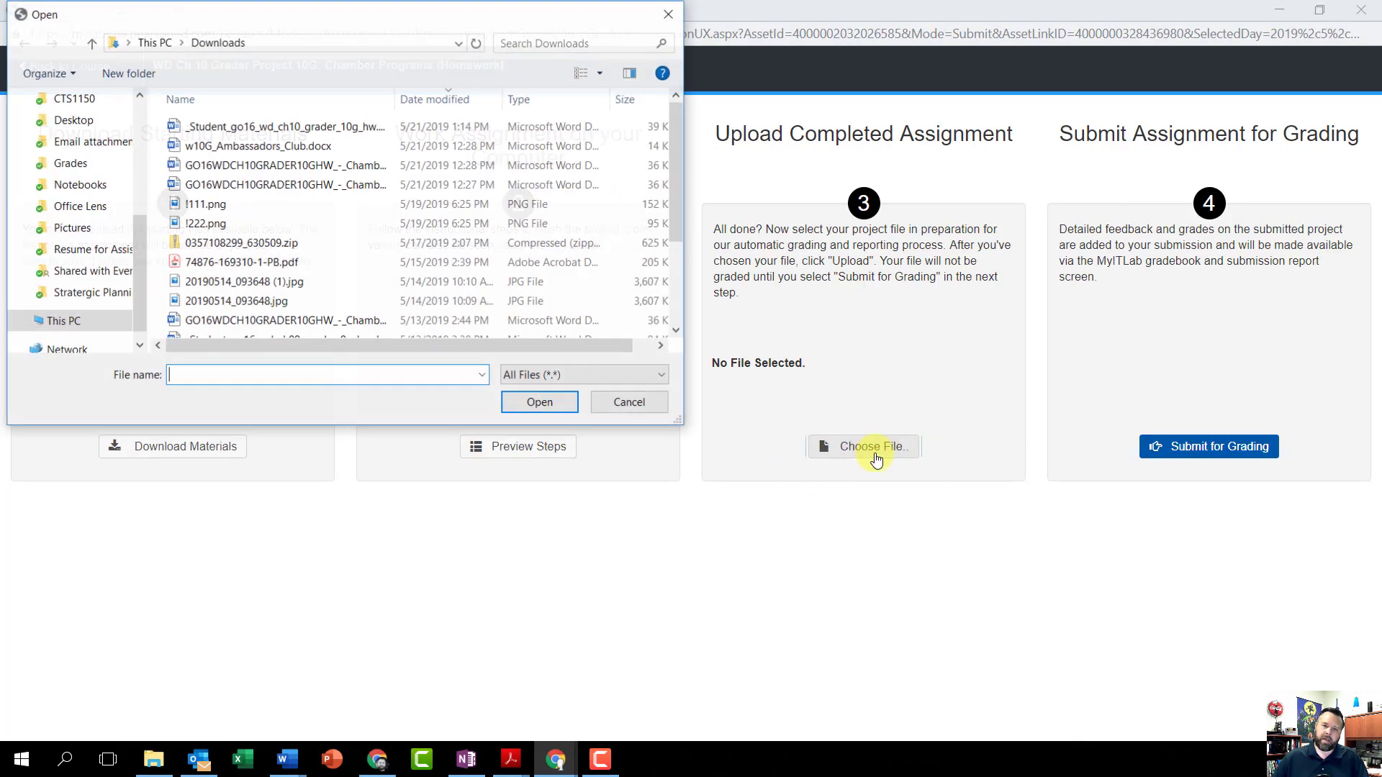
{"action": "left_click", "coordinate": [306, 127]}
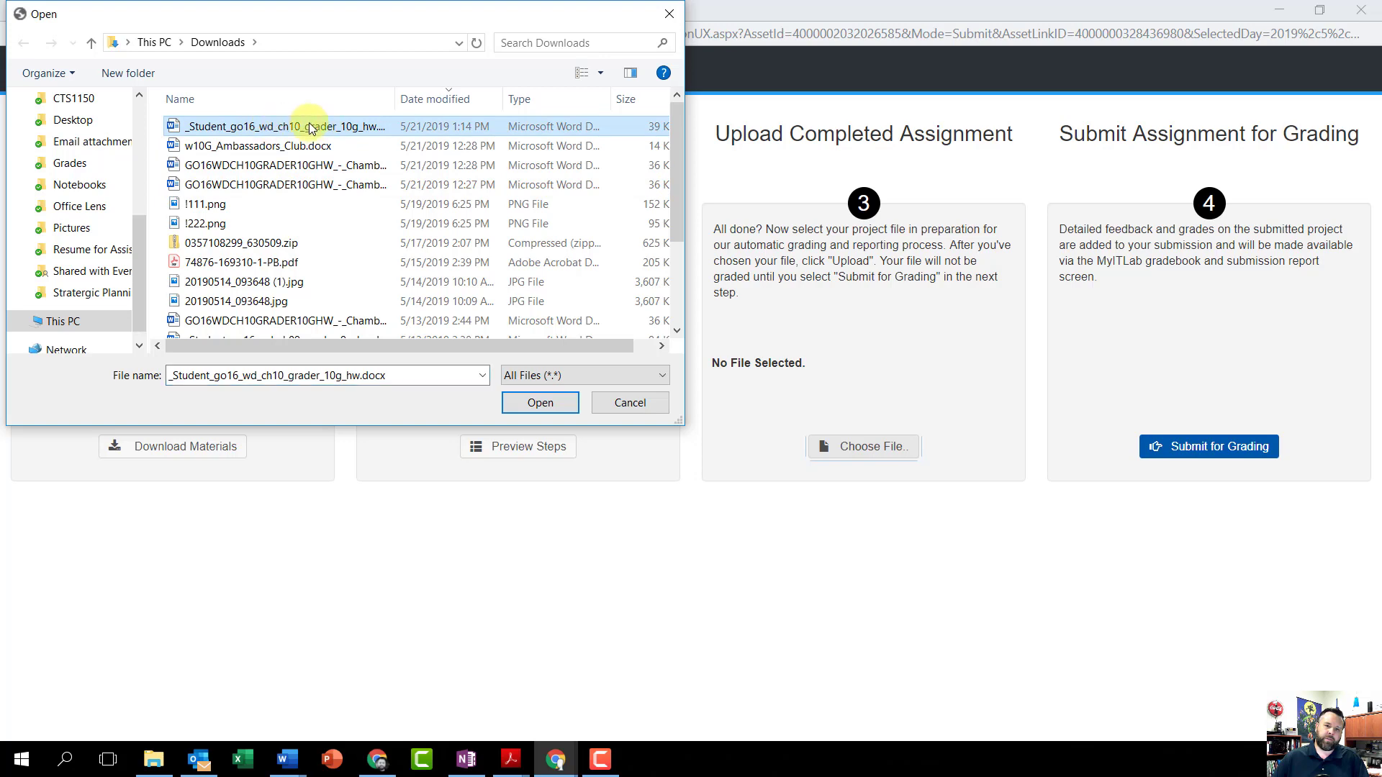
{"action": "left_click", "coordinate": [541, 403]}
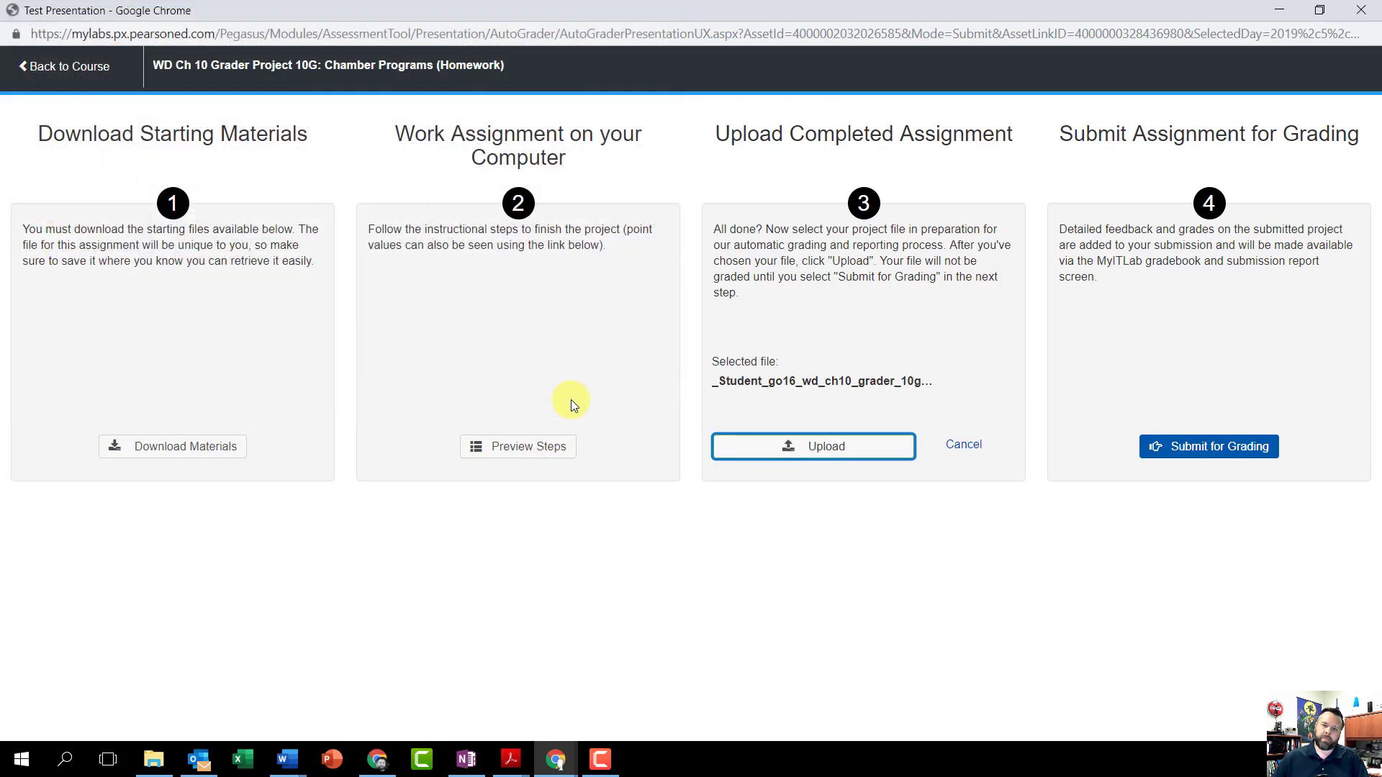
{"action": "left_click", "coordinate": [863, 454]}
{"action": "left_click", "coordinate": [1194, 448]}
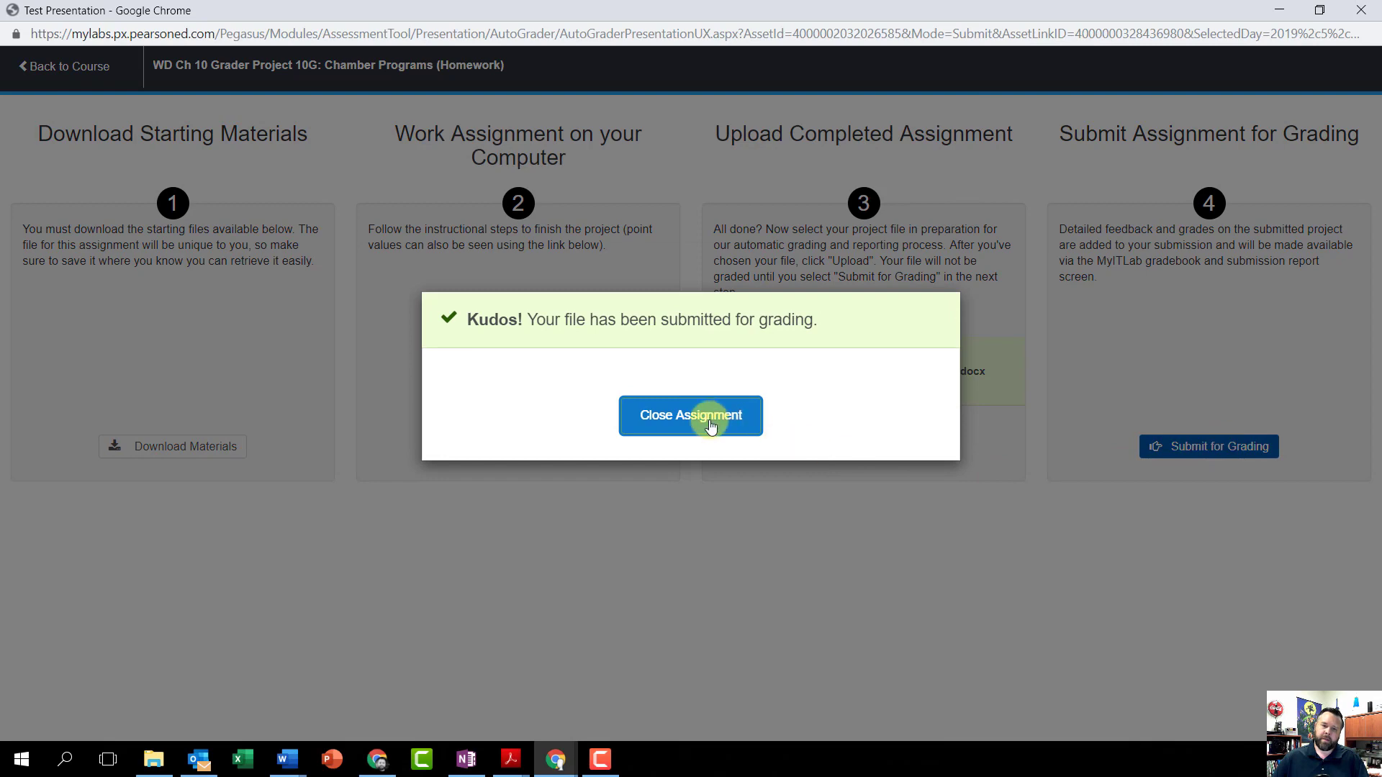
{"action": "left_click", "coordinate": [711, 425]}
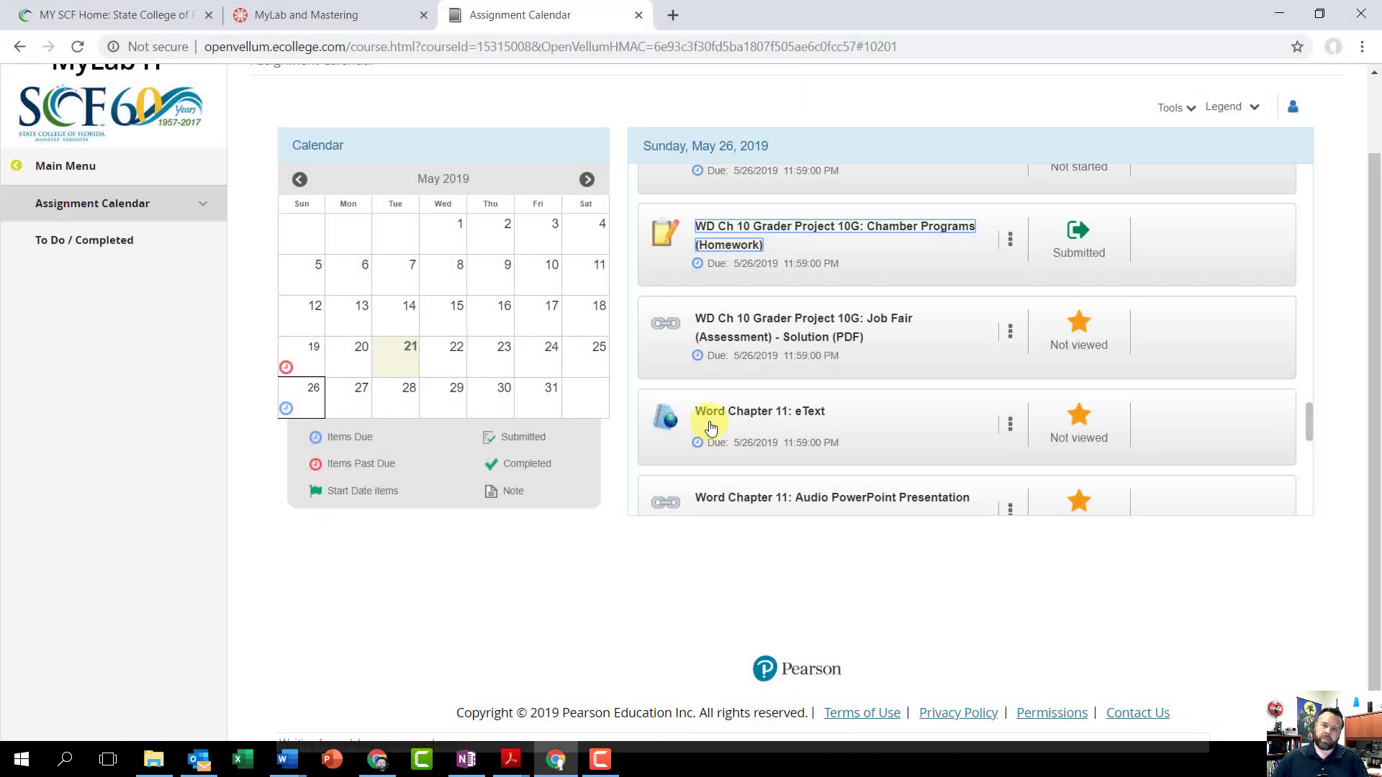
Step: Open the submission report for WD Ch 10 Grader Project 10G: Chamber Programs from the May 26 assignment list
{"action": "scroll", "coordinate": [929, 446], "scroll_direction": "down", "scroll_amount": 5}
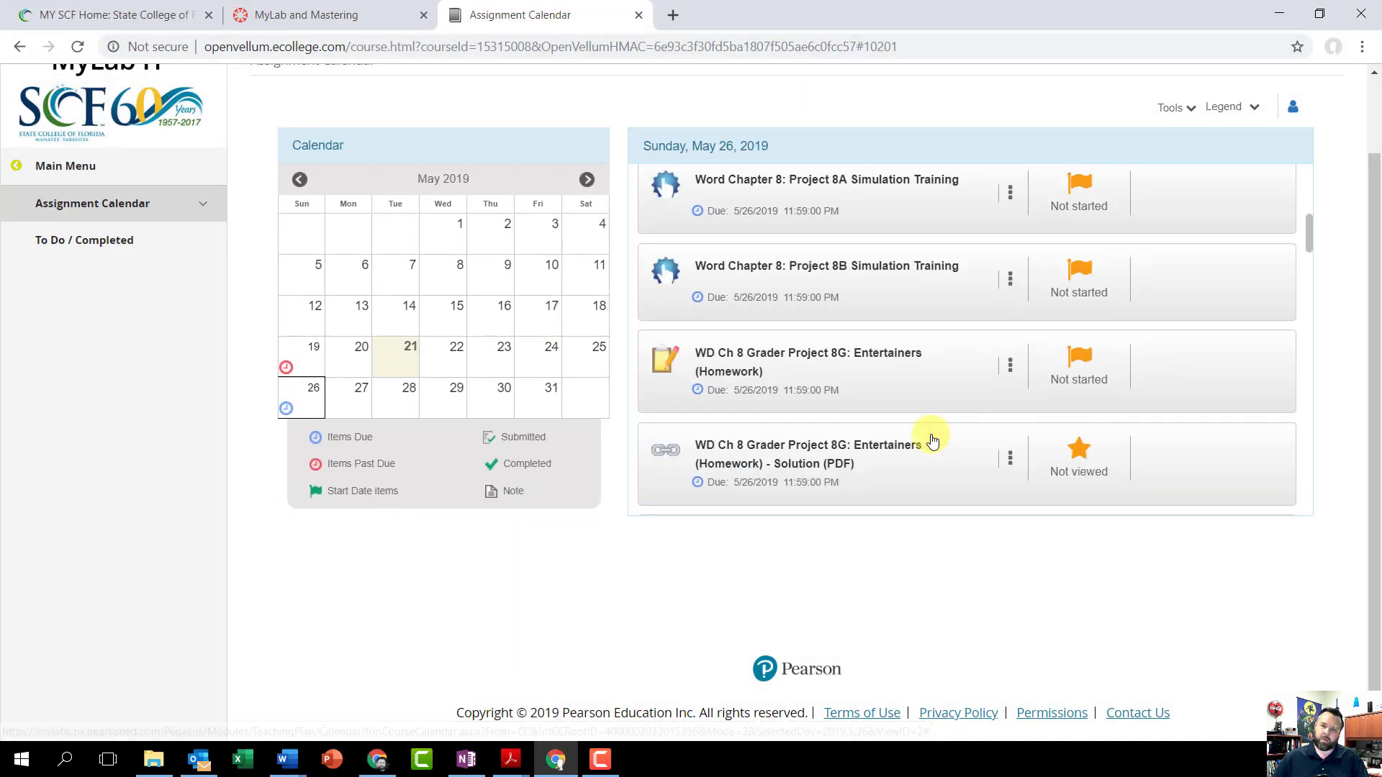
{"action": "scroll", "coordinate": [926, 438], "scroll_direction": "up", "scroll_amount": 5}
{"action": "scroll", "coordinate": [926, 439], "scroll_direction": "down", "scroll_amount": 8}
{"action": "scroll", "coordinate": [950, 366], "scroll_direction": "down", "scroll_amount": 10}
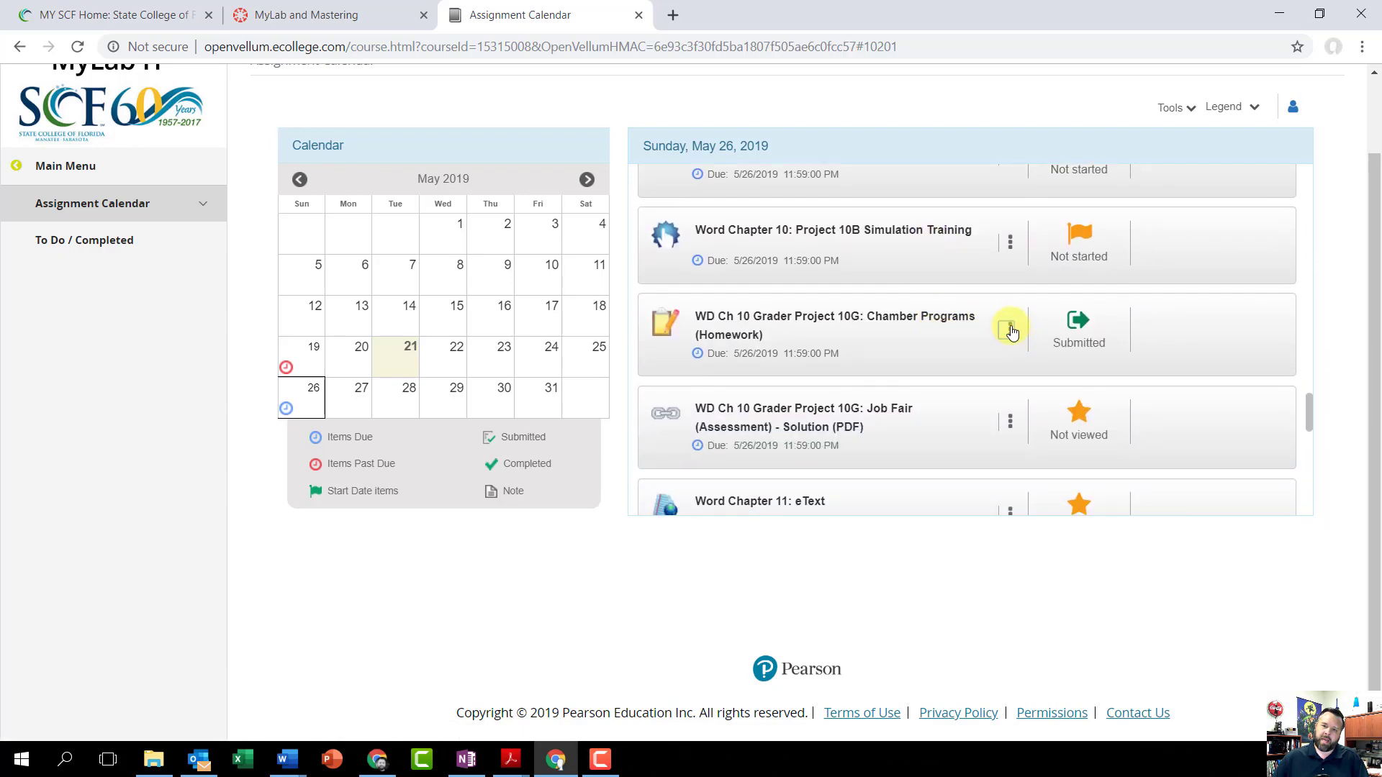
{"action": "left_click", "coordinate": [1010, 330]}
{"action": "left_click", "coordinate": [959, 373]}
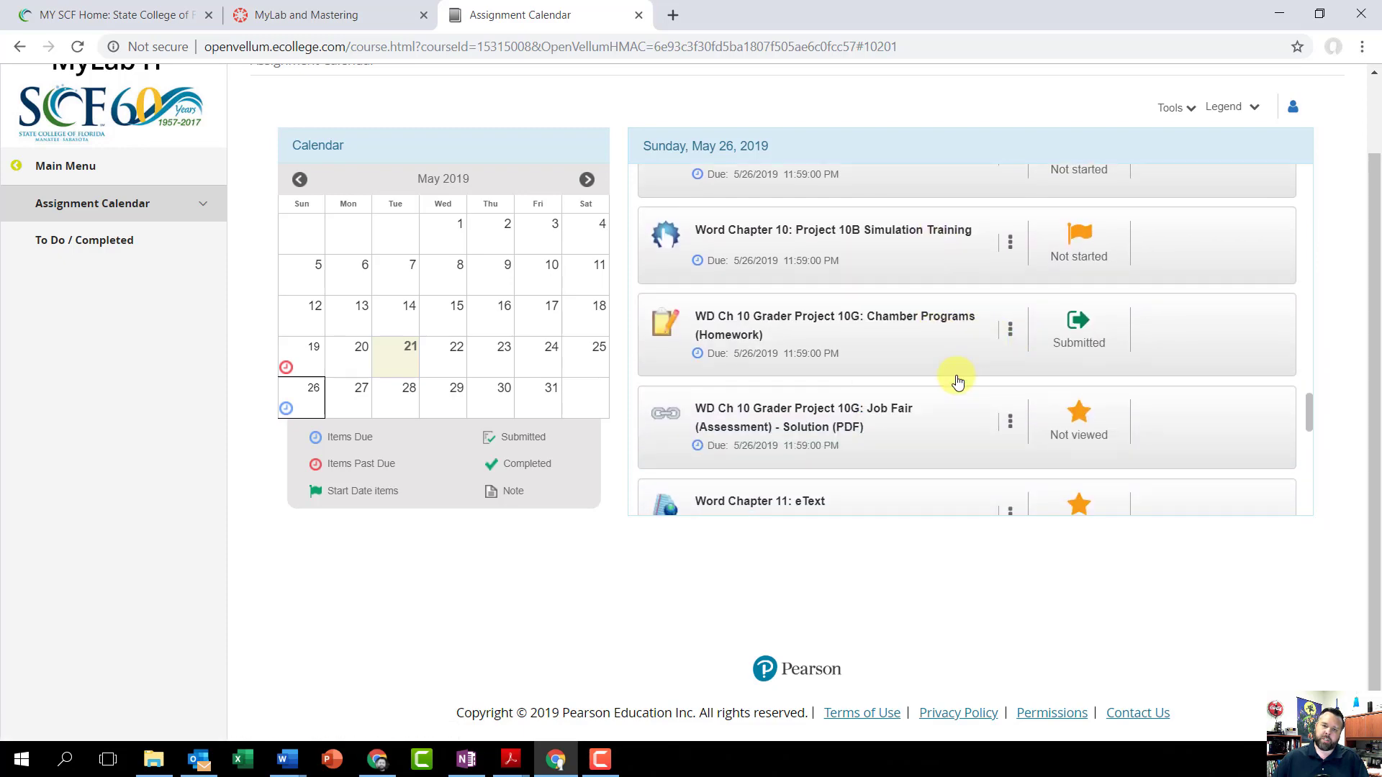